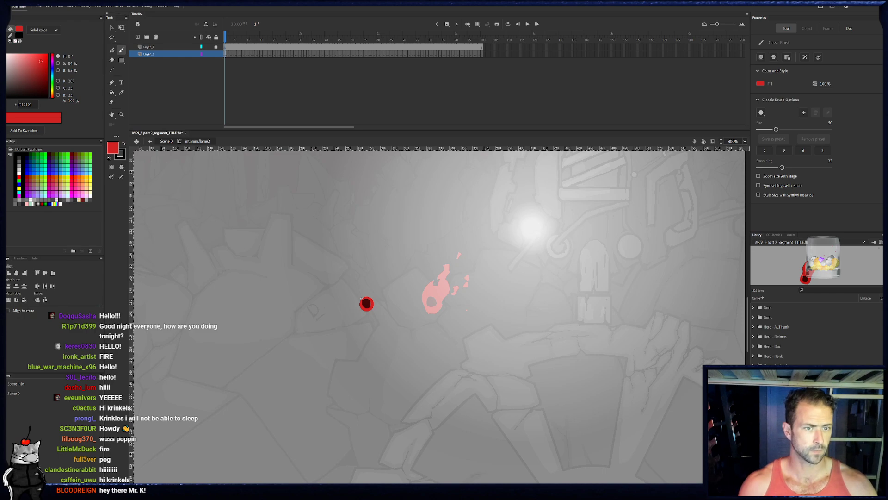
- Add a new layer above the lowest layer and convert its frames 1 to 100 into blank keyframes
left_click_drag(389, 54, 225, 36)
key("z")
left_click(376, 295)
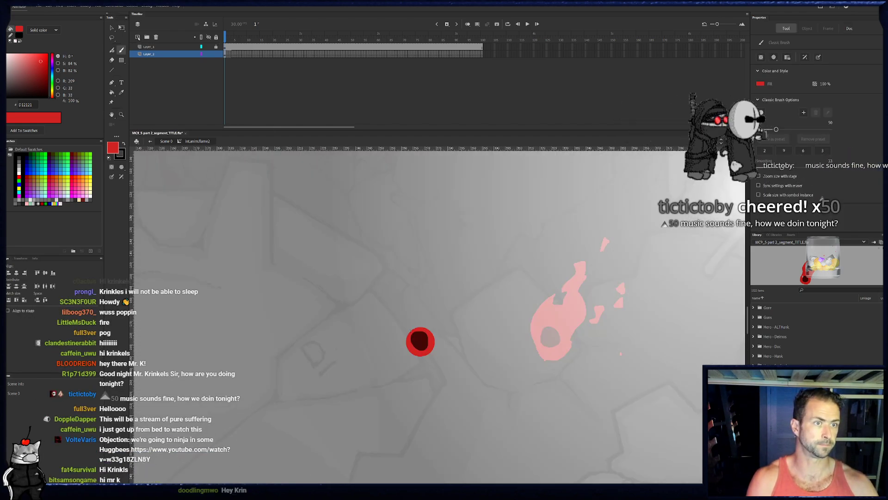
left_click(137, 37)
key("b")
left_click_drag(226, 54, 478, 61)
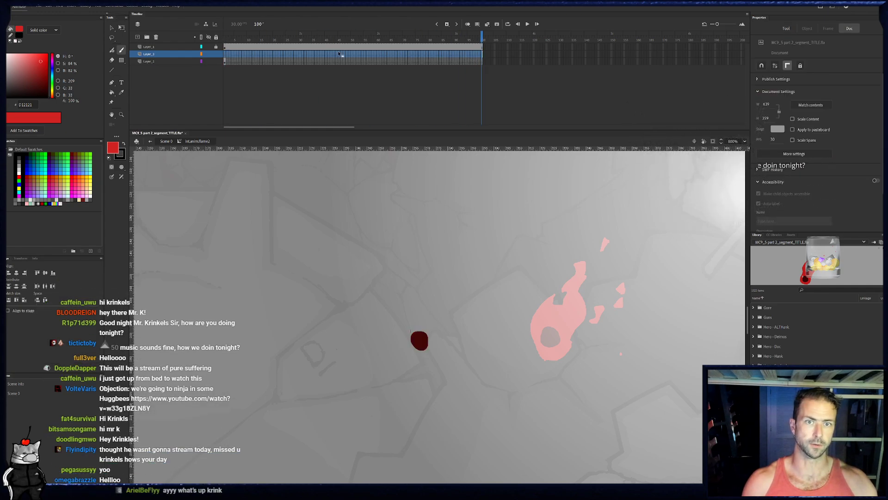
left_click(224, 57)
key("b")
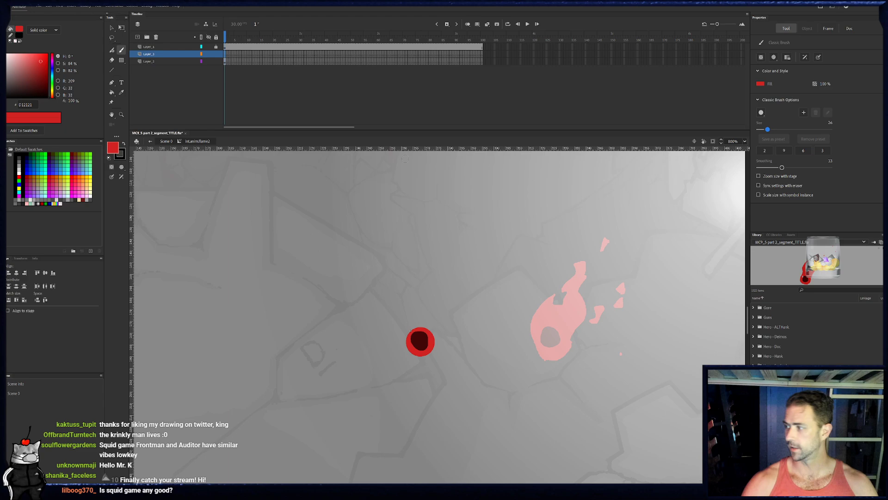
left_click_drag(439, 346, 454, 314)
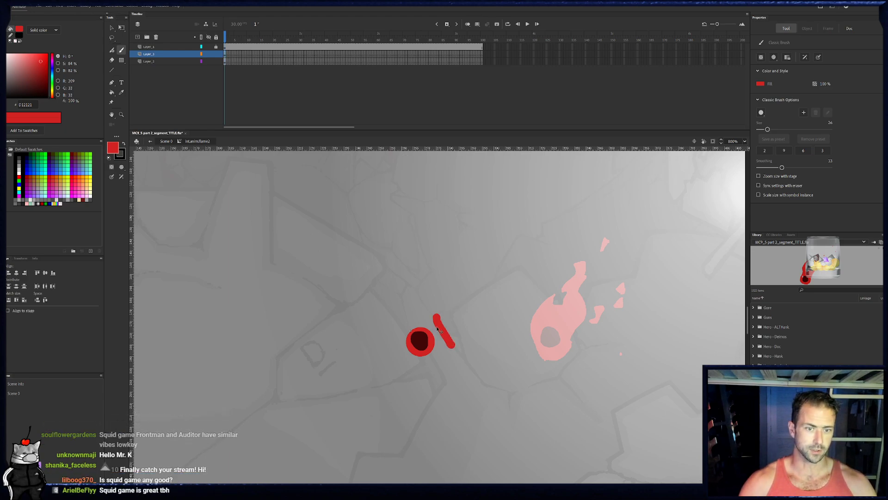
key("ctrl+z")
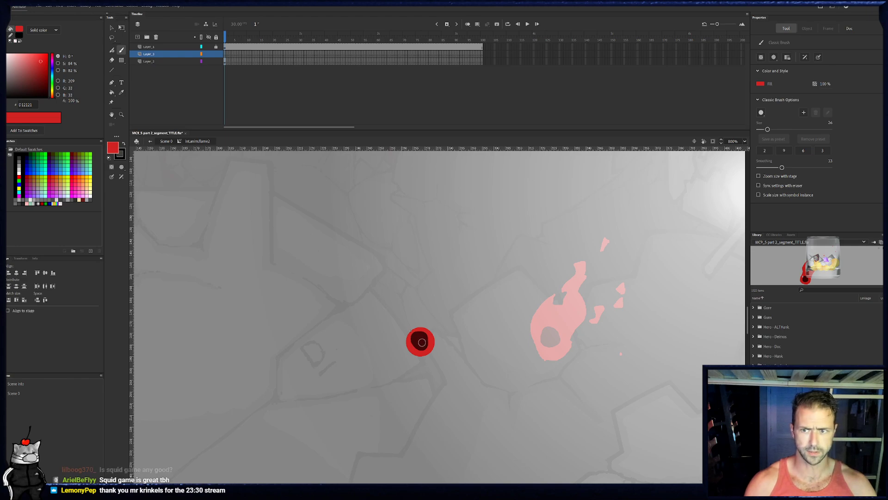
- Select frame 1 of the new layer and set the brush fill to the circle's dark red, 350606
left_click(226, 47)
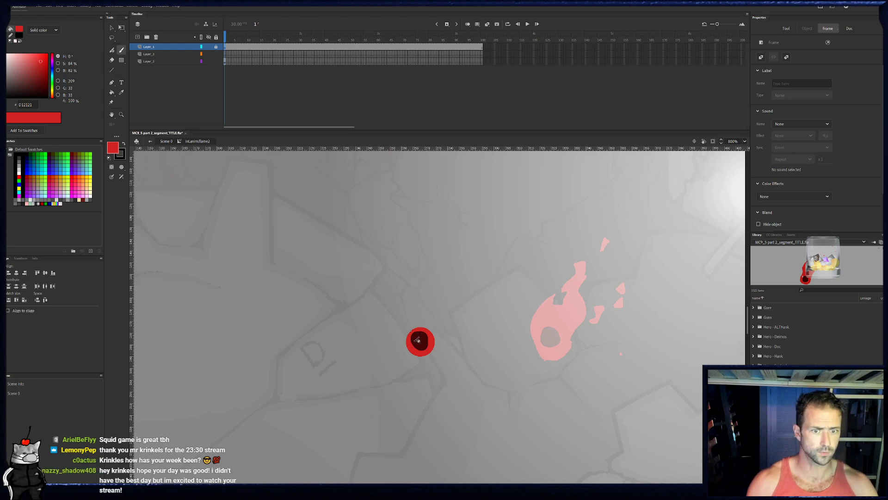
left_click(227, 54)
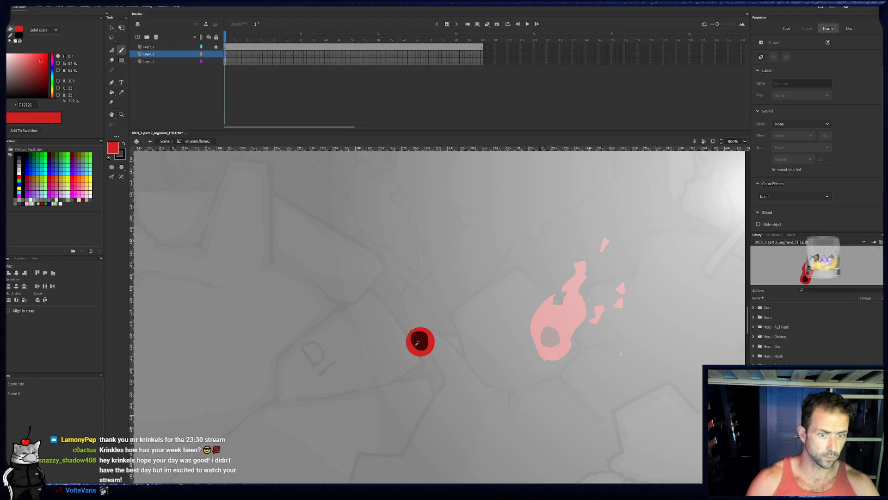
left_click(805, 279)
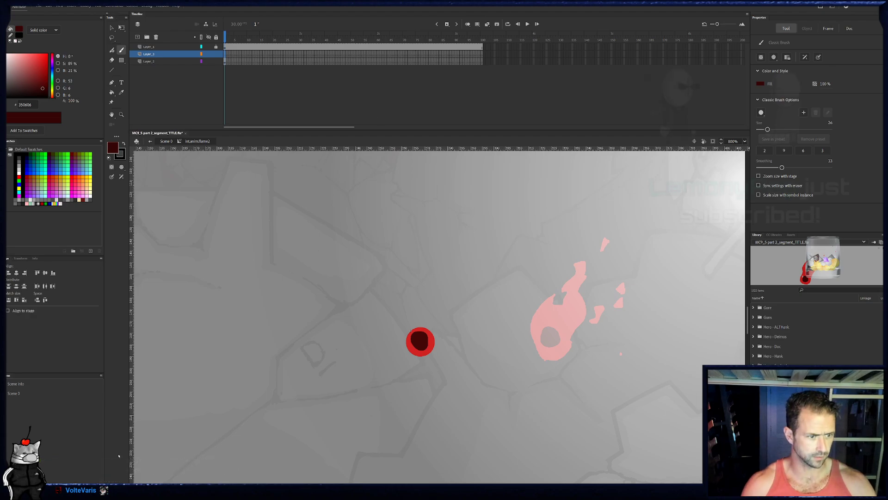
- Switch to the browser to view the dark room render, and return to the animation document
scroll(369, 296, "down", 5)
scroll(369, 296, "down", 2)
scroll(396, 303, "up", 1)
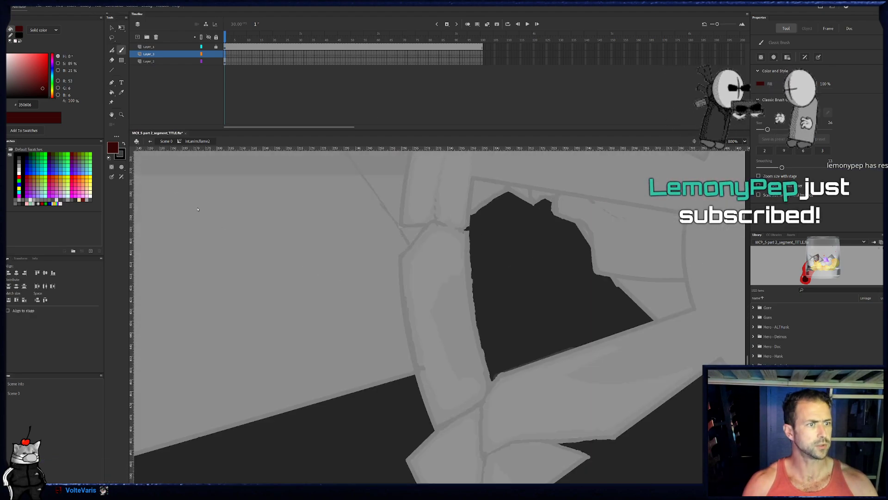
left_click(122, 114)
double_click(122, 115)
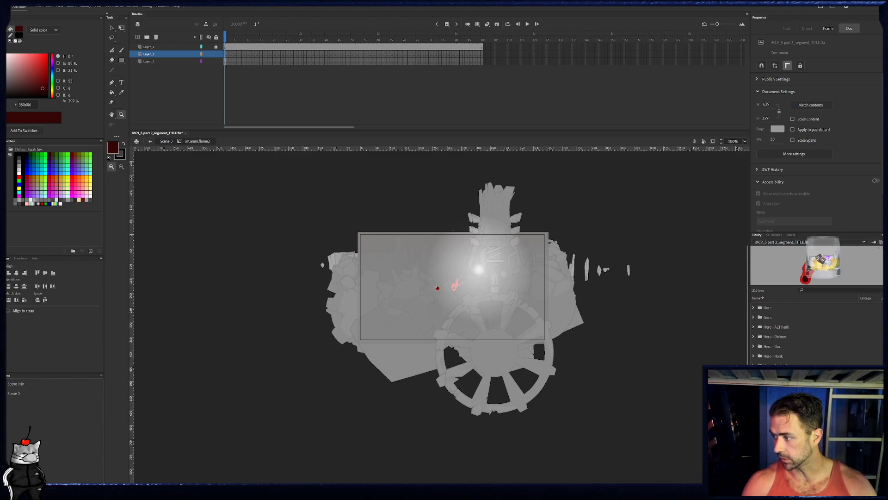
key("alt+Tab")
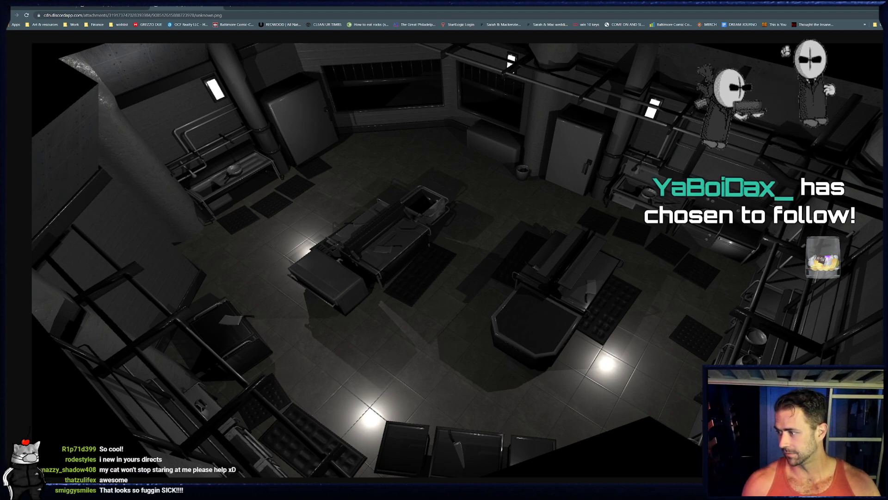
key("alt+Tab")
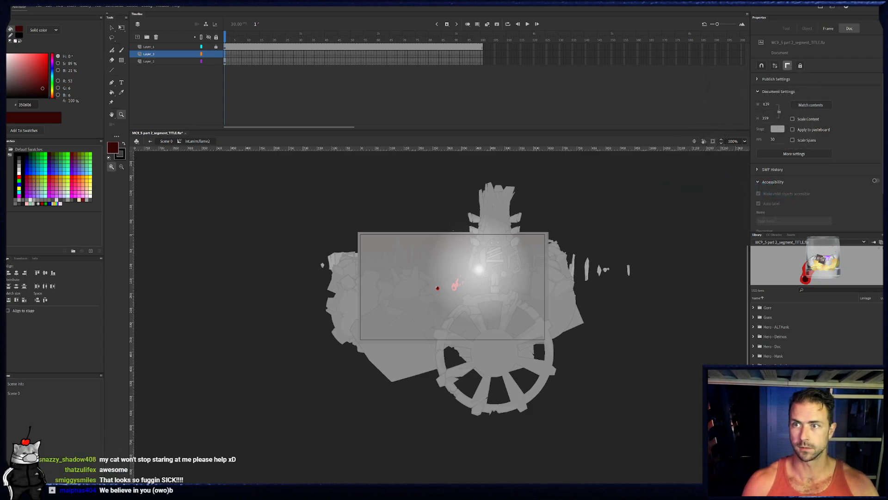
- Reduce the brush size and paint the first dark red ember rising from the top of the circle in frames 1 to 3
left_click(462, 301)
left_click(456, 333)
left_click(448, 364)
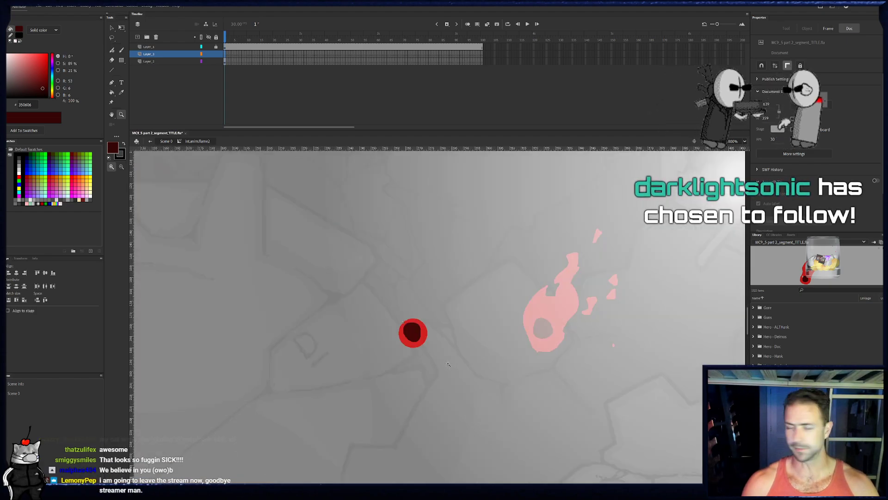
key("b")
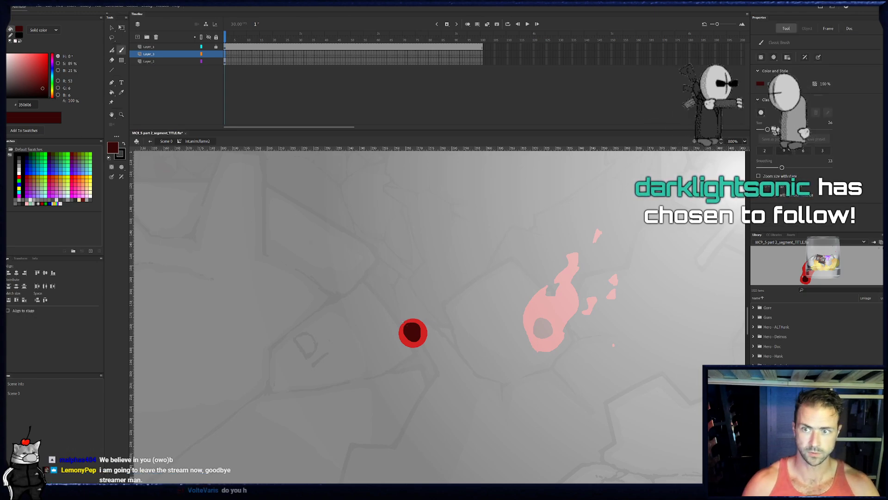
left_click_drag(767, 130, 762, 129)
left_click(407, 324)
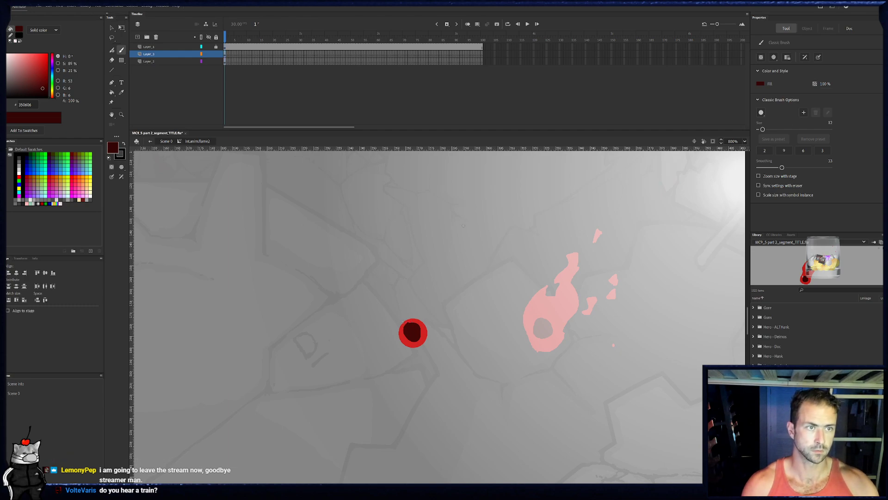
key("period")
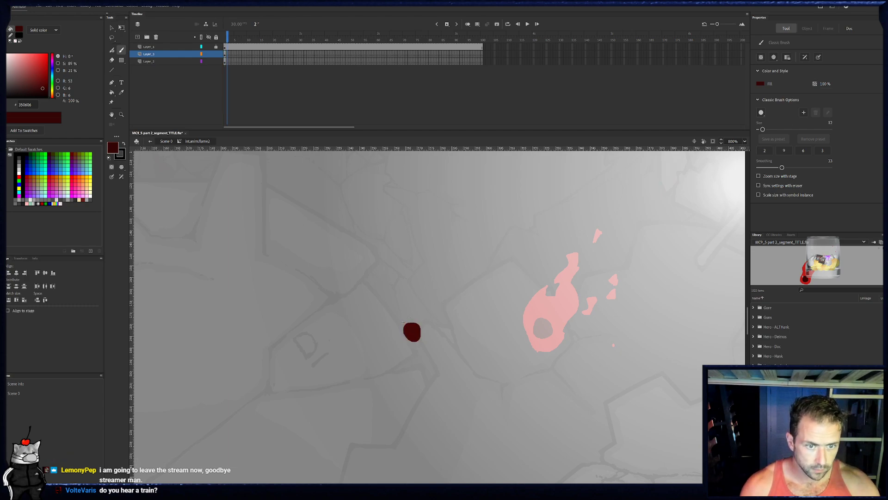
left_click_drag(410, 319, 414, 307)
key("period")
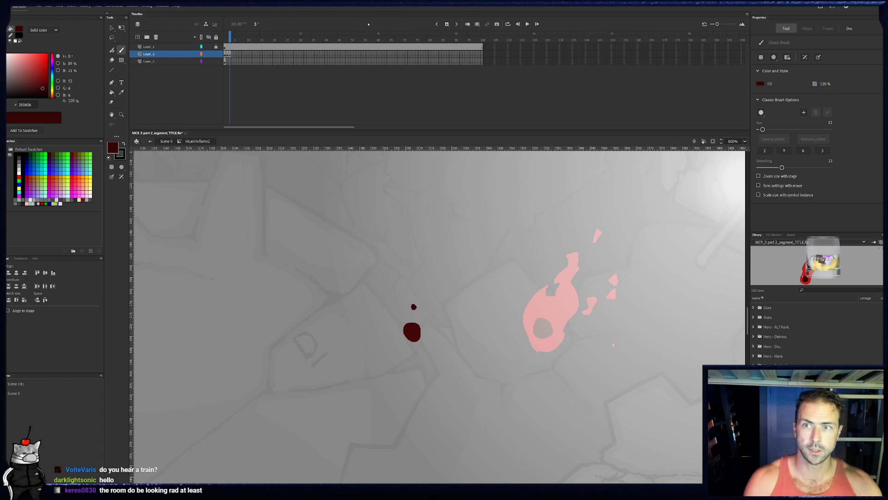
- Turn on onion skinning and continue the first ember frame by frame, drifting upward and curving right until frame 18
left_click(467, 24)
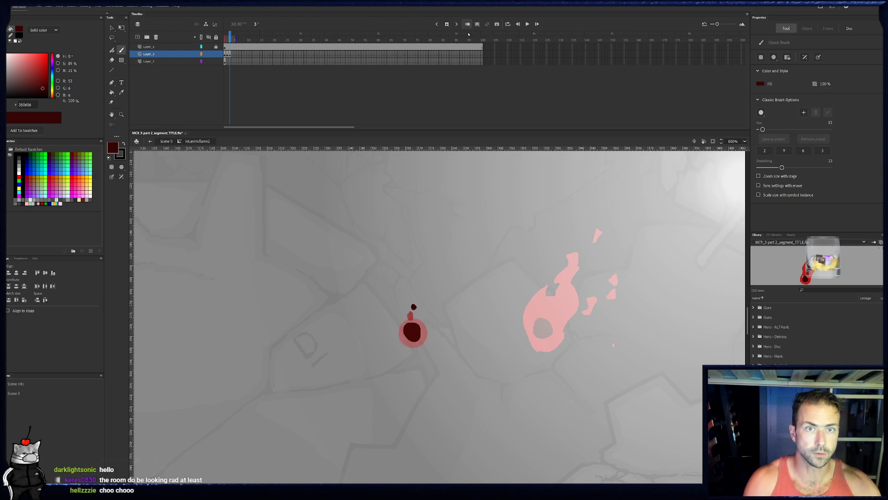
key("period")
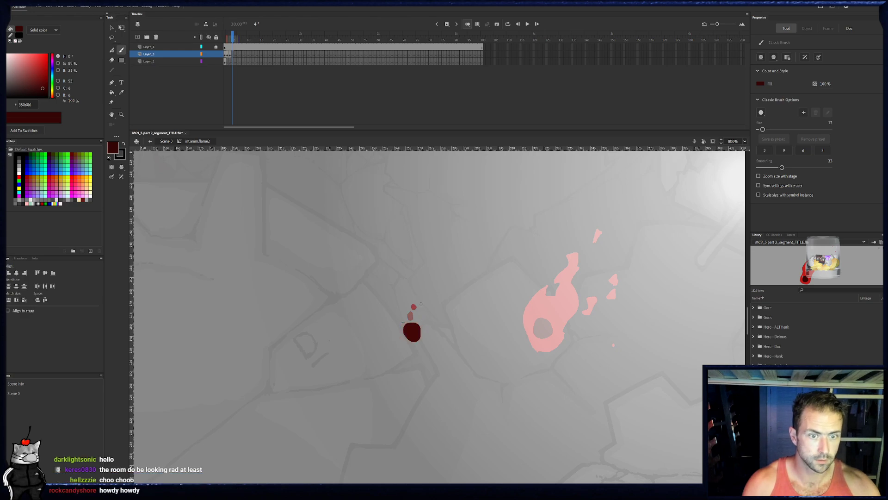
key("period")
left_click(426, 295)
key("period")
left_click(429, 286)
key("period")
left_click(427, 279)
key("period")
left_click(423, 277)
key("period")
left_click(422, 274)
key("period")
left_click(423, 270)
key("period")
left_click(423, 267)
key("period")
left_click(424, 264)
left_click(425, 257)
key("period")
left_click(430, 247)
key("period")
left_click(438, 233)
key("period")
left_click(450, 222)
key("period")
left_click(460, 215)
key("period")
left_click(466, 212)
key("period")
- Paint a second ember from the circle's right edge in frame 1, rising one dab per frame up to frame 20
left_click_drag(230, 37, 225, 37)
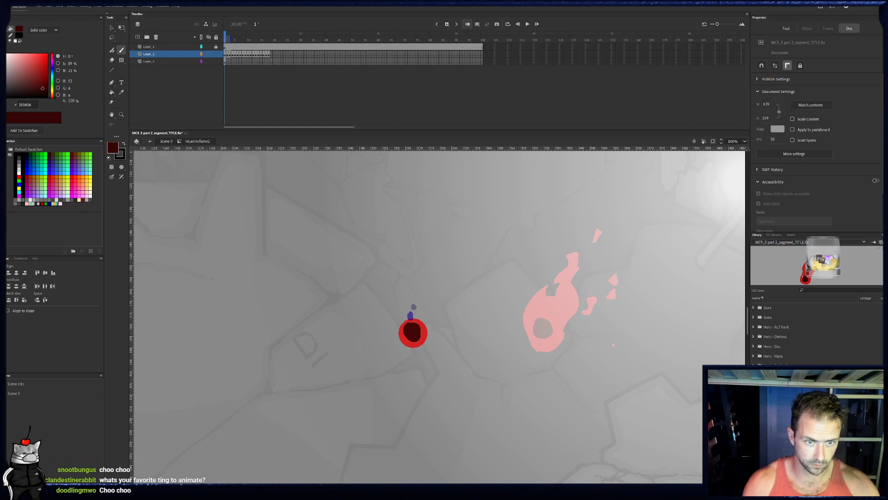
left_click(422, 331)
key("period")
left_click(427, 326)
key("period")
left_click(433, 319)
key("period")
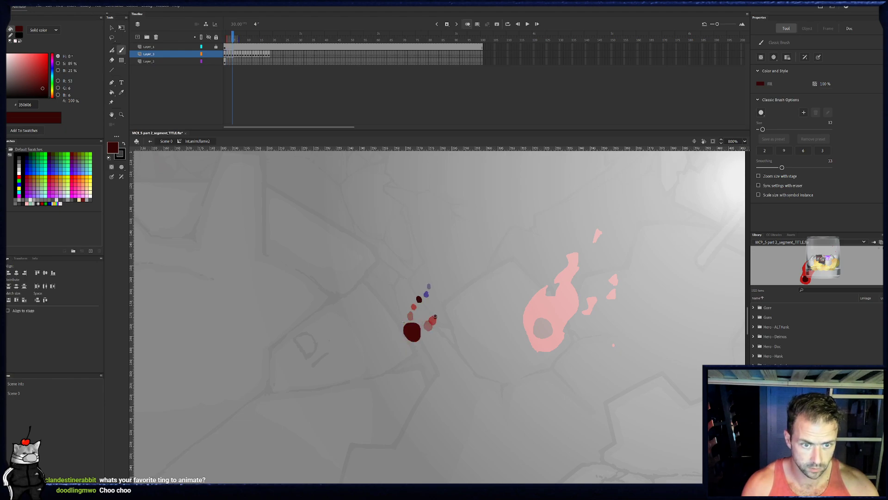
left_click(434, 316)
key("period")
left_click(436, 310)
key("period")
left_click(438, 305)
key("period")
left_click(440, 300)
key("period")
left_click(442, 295)
key("period")
left_click(442, 290)
key("period")
left_click(442, 285)
key("period")
left_click(444, 282)
key("period")
left_click(446, 278)
key("period")
left_click(447, 274)
key("period")
left_click(449, 272)
key("period")
left_click(449, 268)
key("period")
left_click(450, 263)
key("period")
key("period")
left_click(448, 256)
key("period")
left_click(447, 254)
key("period")
left_click(445, 252)
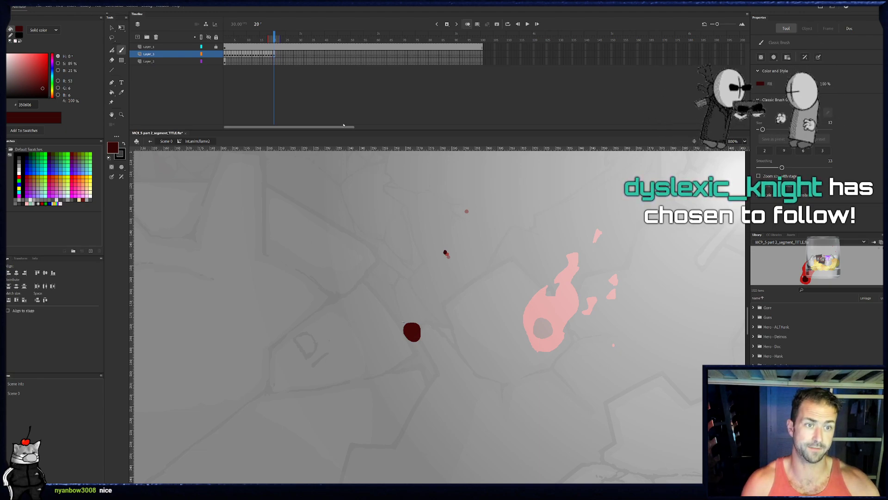
- Paint a third ember from the circle's upper edge in frame 1, rising between the other two trails through frame 20
left_click(225, 54)
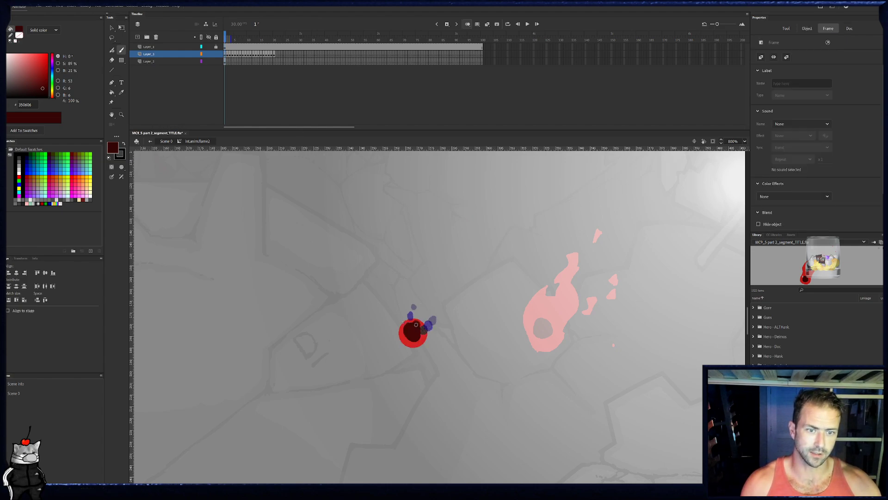
key("period")
key("period")
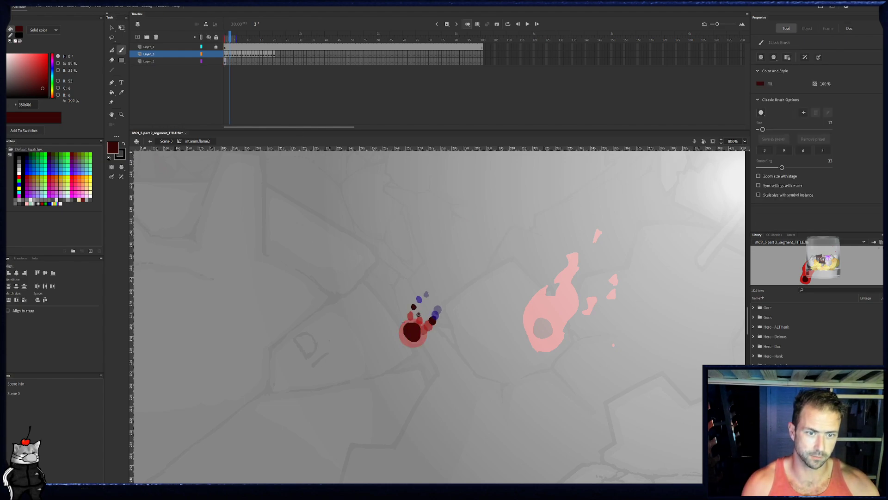
key("period")
key("period")
key("period")
key("period")
key("period")
key("period")
key("period")
key("period")
key("period")
key("period")
key("period")
key("period")
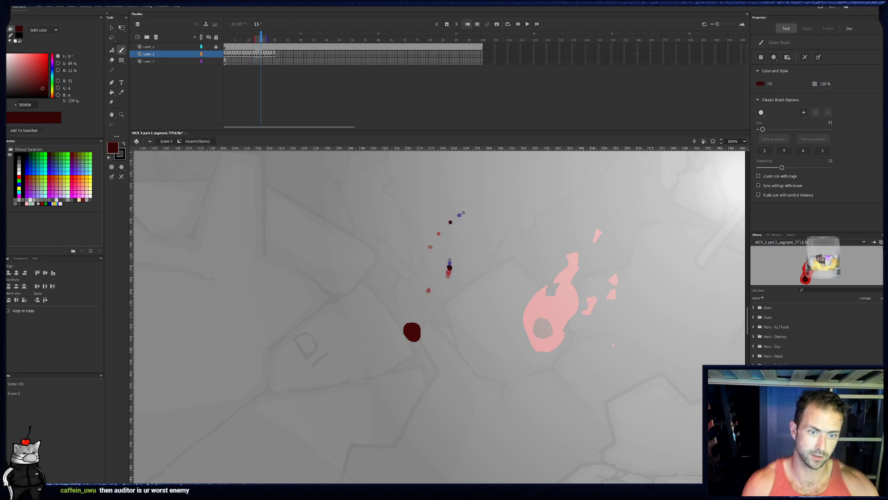
key("period")
key("period")
key("period")
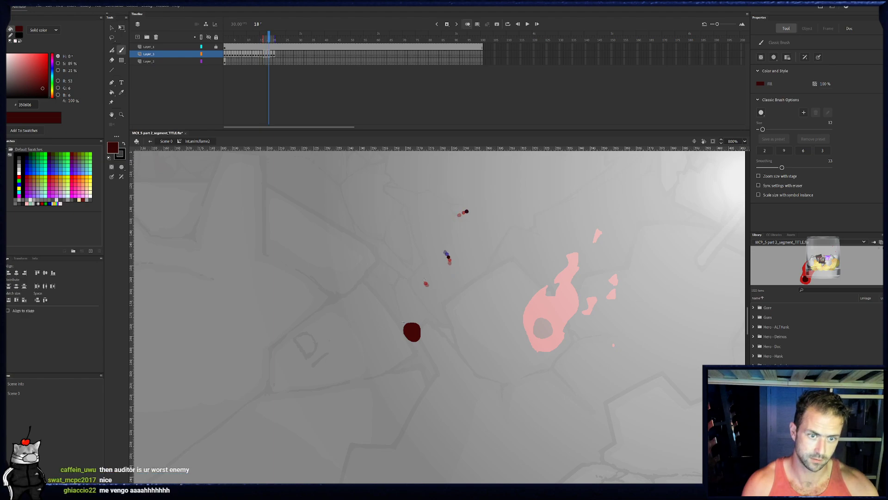
key("period")
key("period")
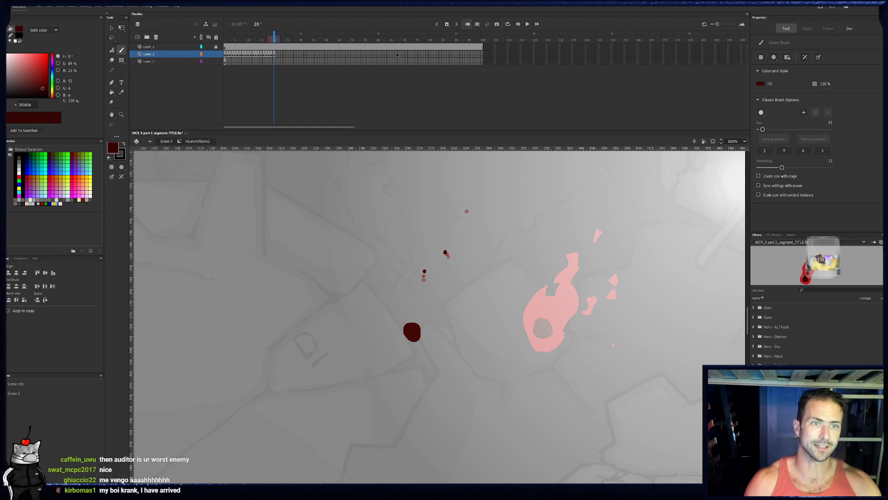
- Paint a fourth ember leaving the circle's right side in frame 6, drifting up and right frame by frame through frame 28
left_click(238, 55)
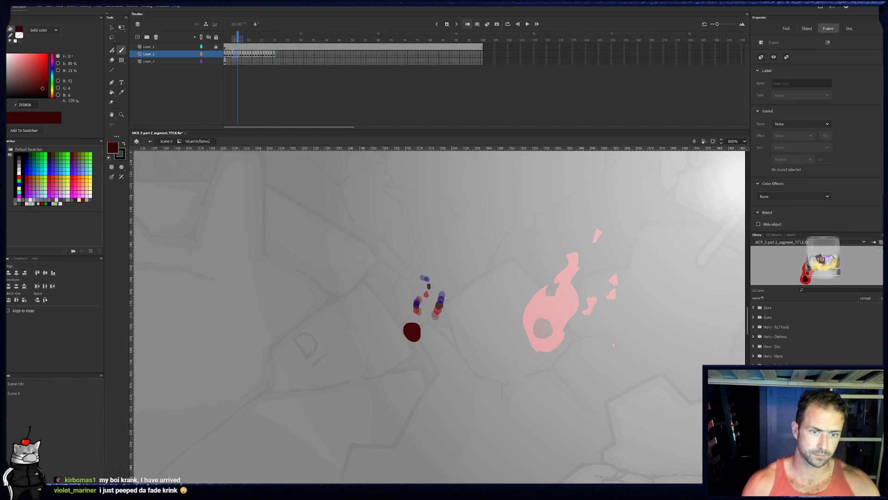
key("period")
key("period")
key("period")
key("period")
key("period")
key("period")
key("period")
key("period")
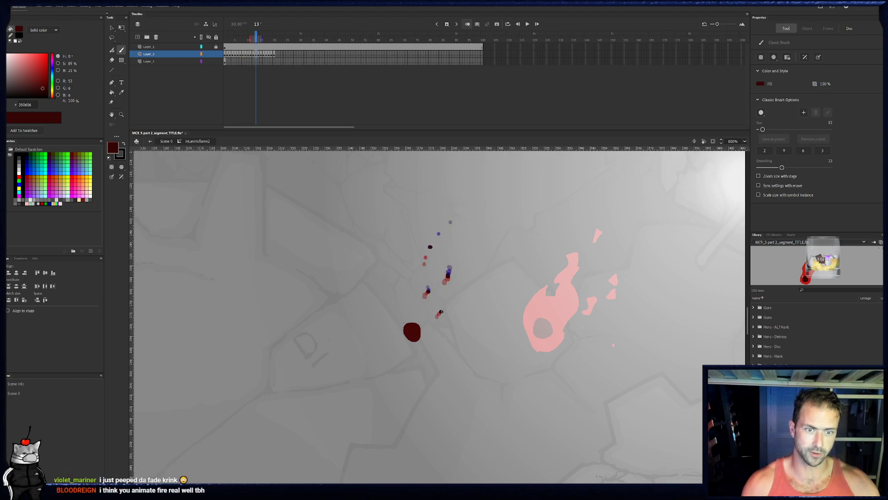
key("period")
key("period")
key("period")
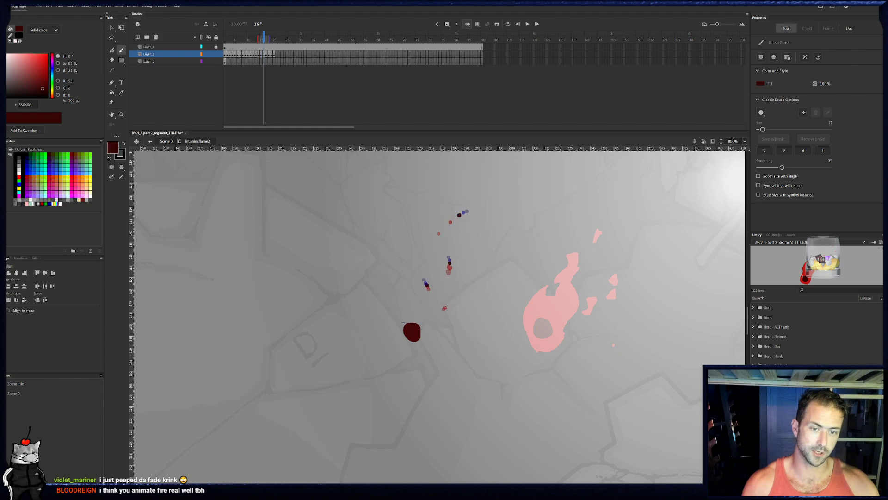
key("period")
key("period")
key("period")
key("period")
key("period")
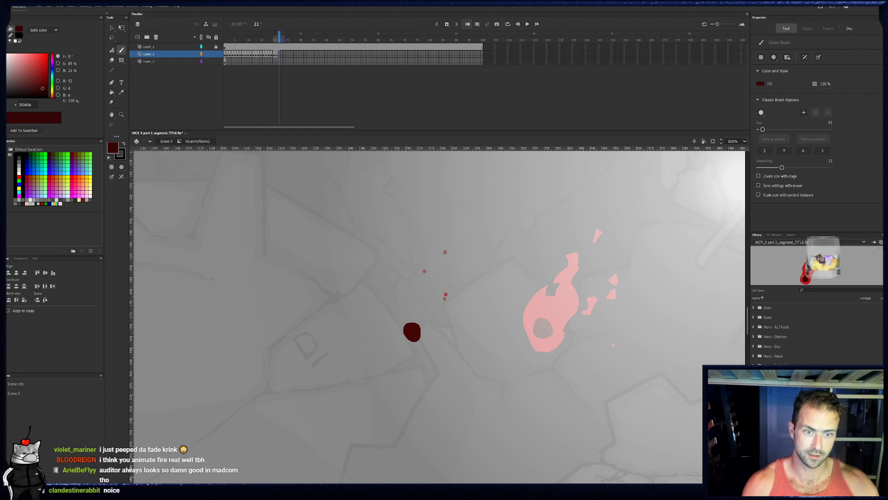
key("period")
key("period")
key("period")
key("period")
key("period")
key("period")
key("period")
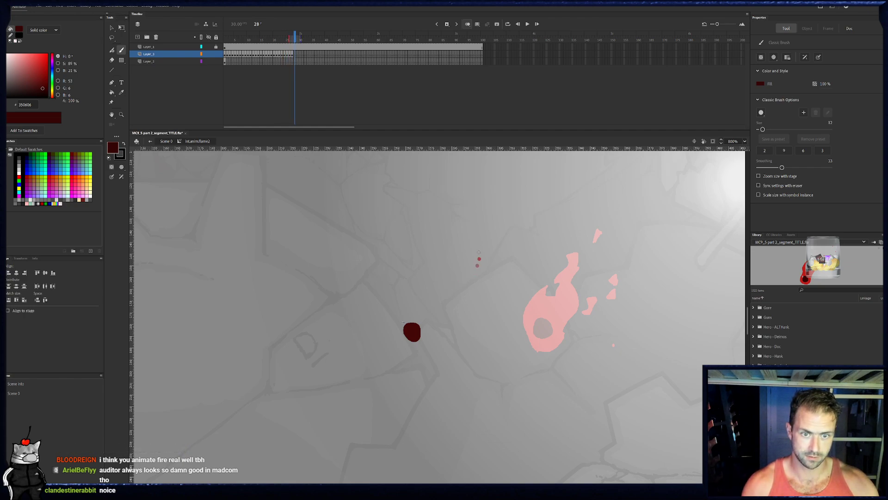
- Paint a fifth ember leaving the circle's upper edge in frame 12, rising frame by frame with a slight rightward drift through frame 37
left_click(241, 40)
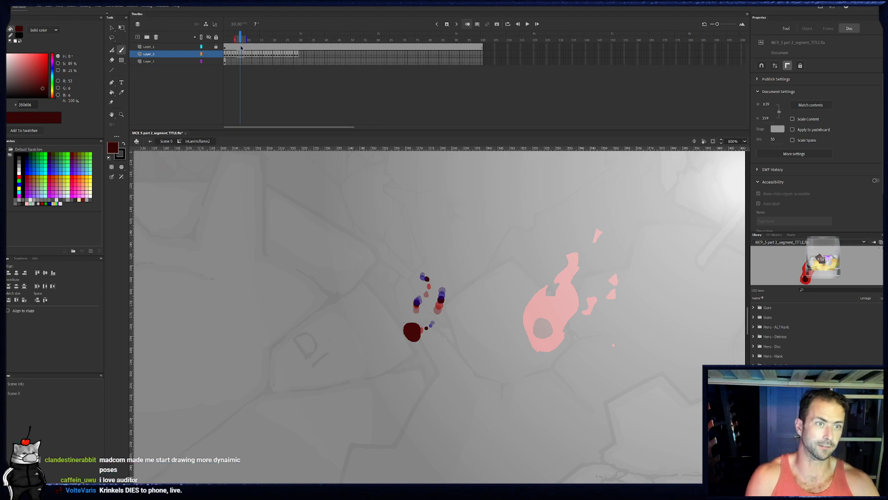
key("period")
key("period")
key("period")
key("period")
key("period")
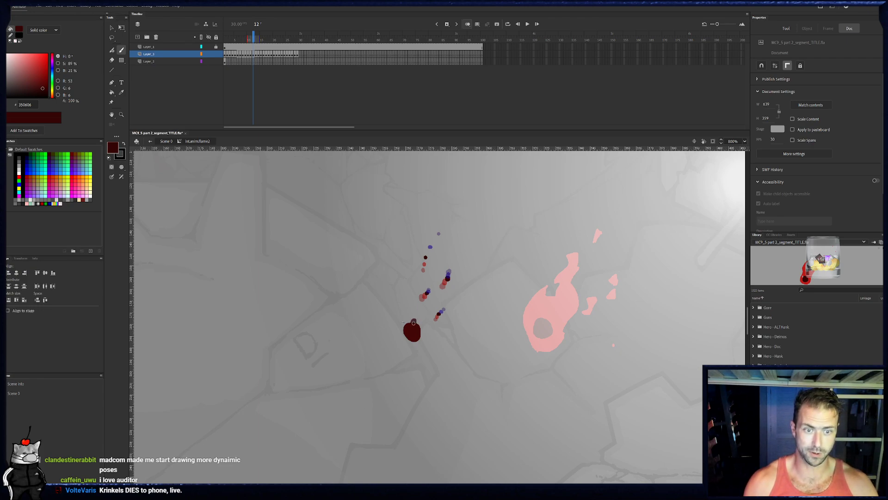
left_click_drag(413, 322, 414, 320)
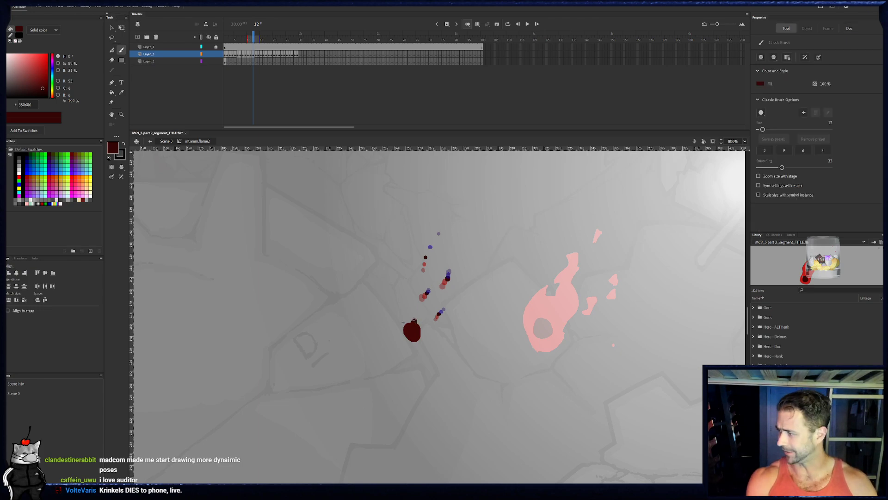
key("period")
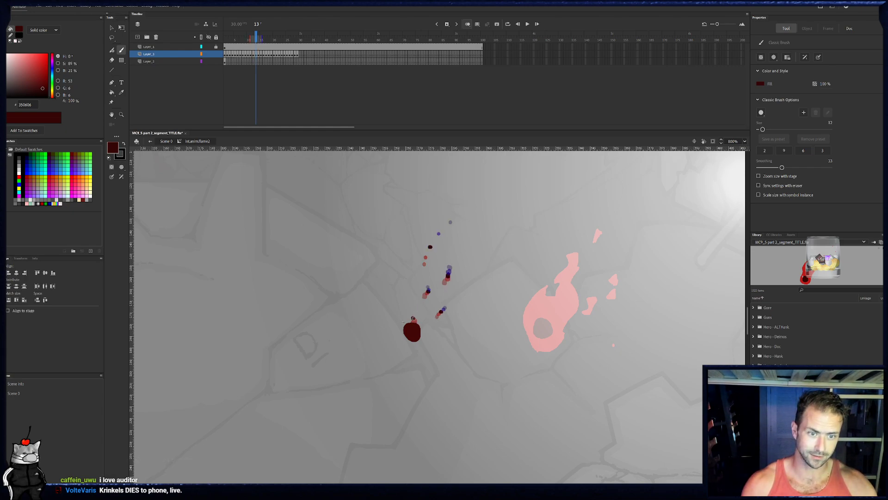
key("period")
key("period")
key("period")
key("period")
key("period")
key("period")
key("period")
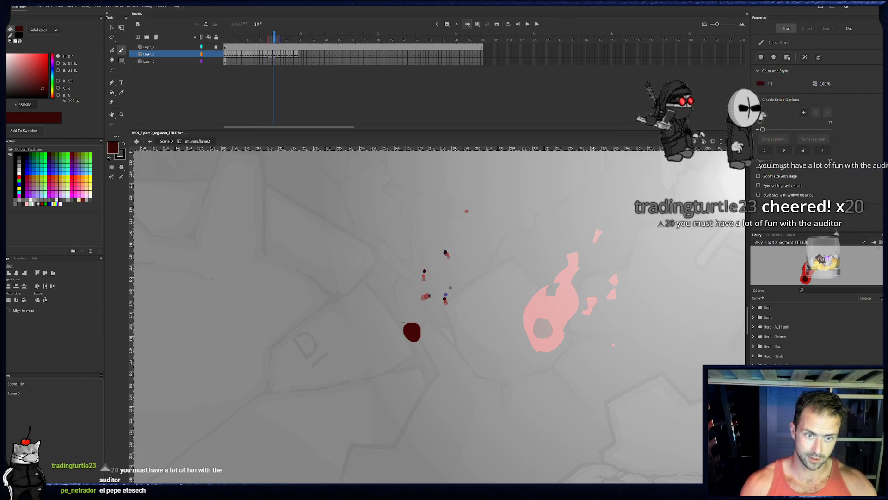
key("period")
key("period")
key("period")
key("period")
key("period")
key("period")
key("period")
key("period")
left_click_drag(434, 261, 435, 263)
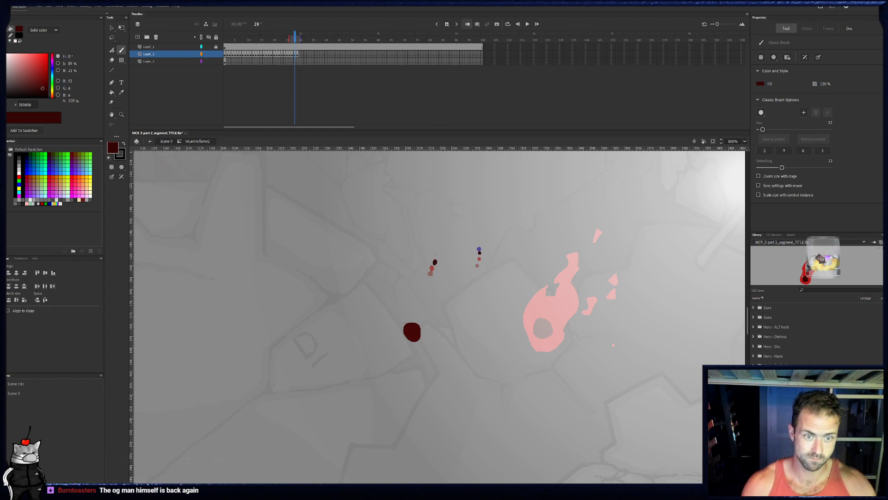
key("period")
key("period")
key("period")
key("period")
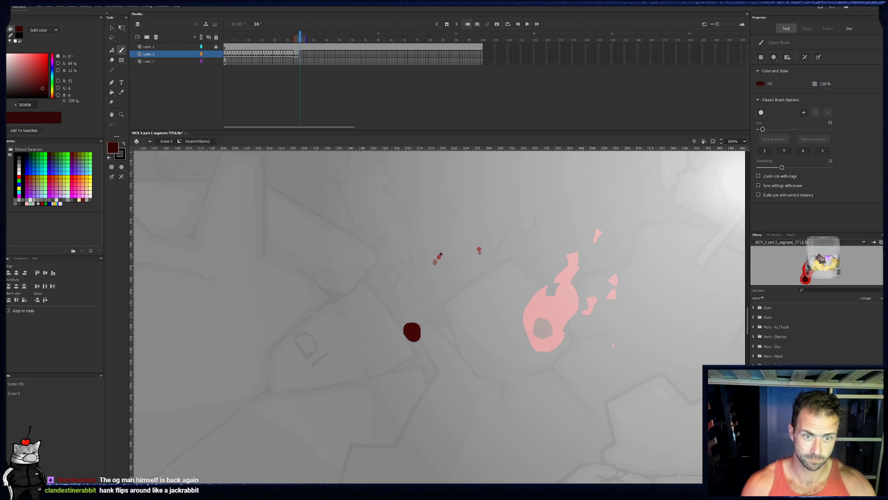
key("period")
key("period")
key("period")
key("period")
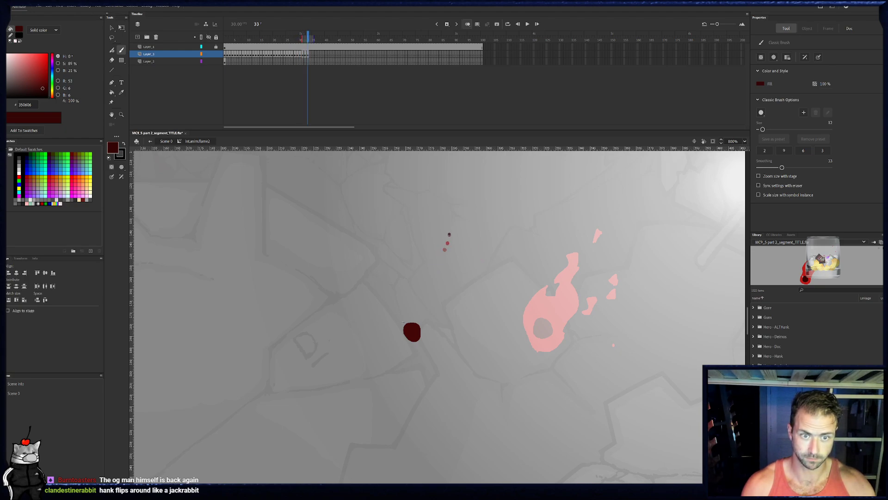
key("period")
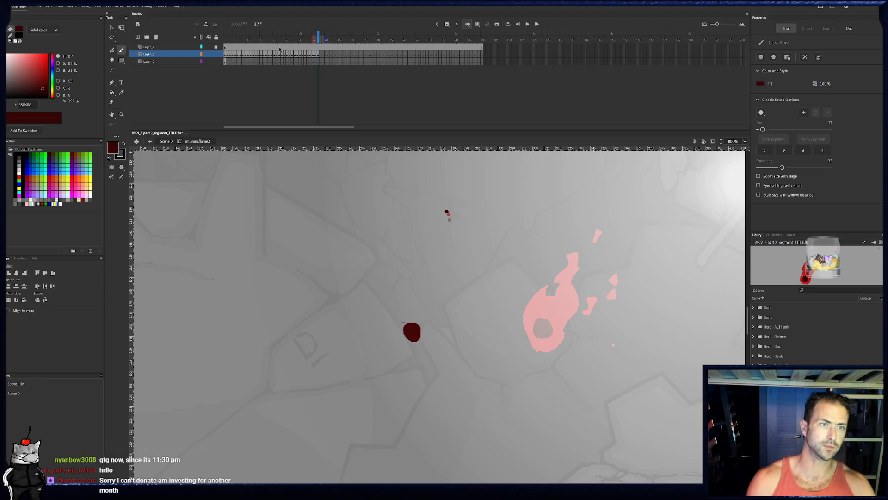
- Paint a sixth ember from the circle's right edge in frame 19, rising one dab per frame and veering right through frame 39
left_click_drag(273, 40, 265, 42)
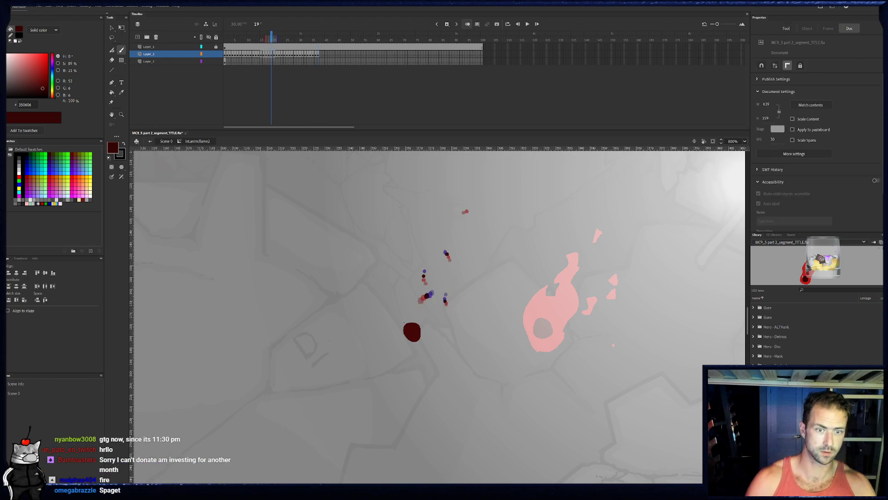
key(".")
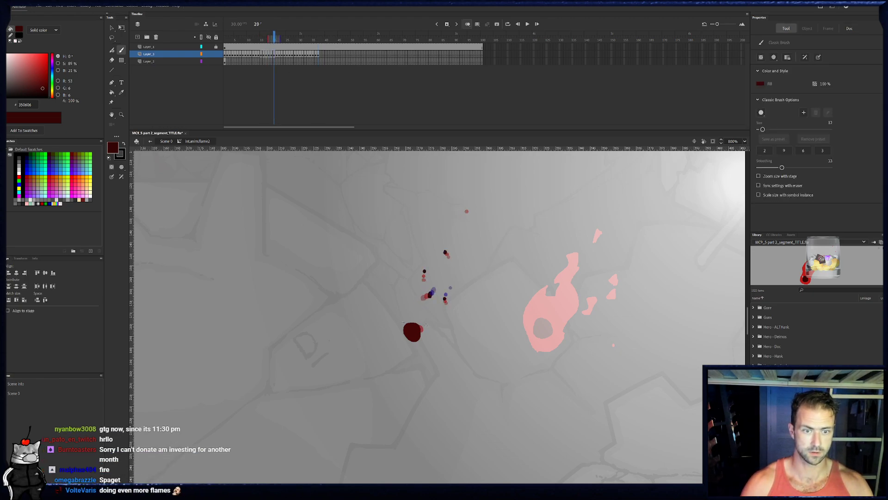
key(".")
key(".")
key(".")
key(".")
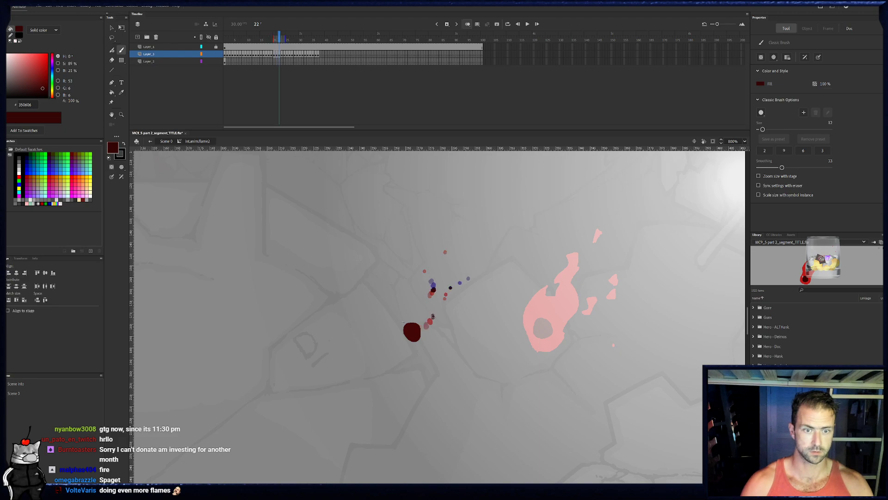
key(".")
key(".")
key(".")
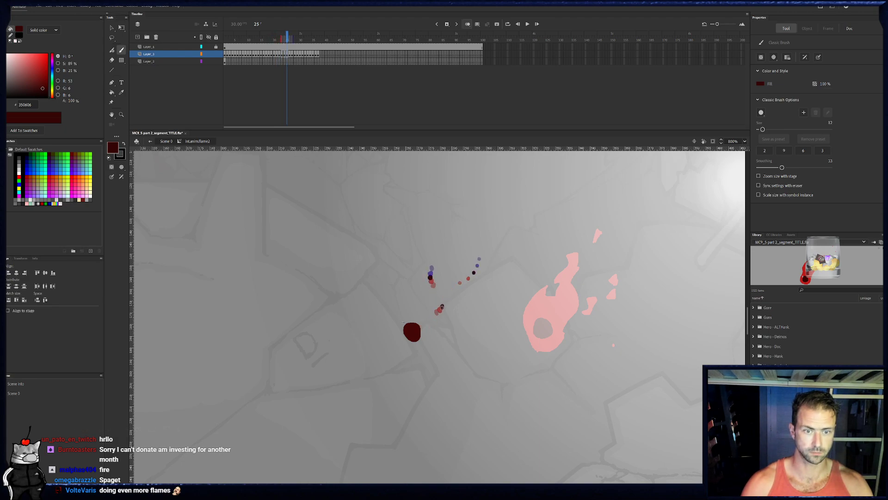
key(".")
key(".")
key(".")
key(".")
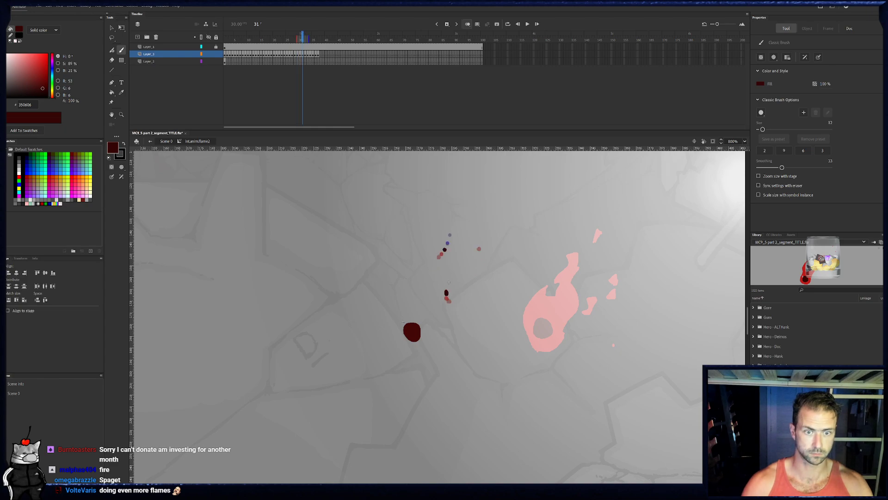
key(".")
key(".")
key(".")
key(".")
key(".")
key(".")
key(".")
key(".")
left_click(500, 263)
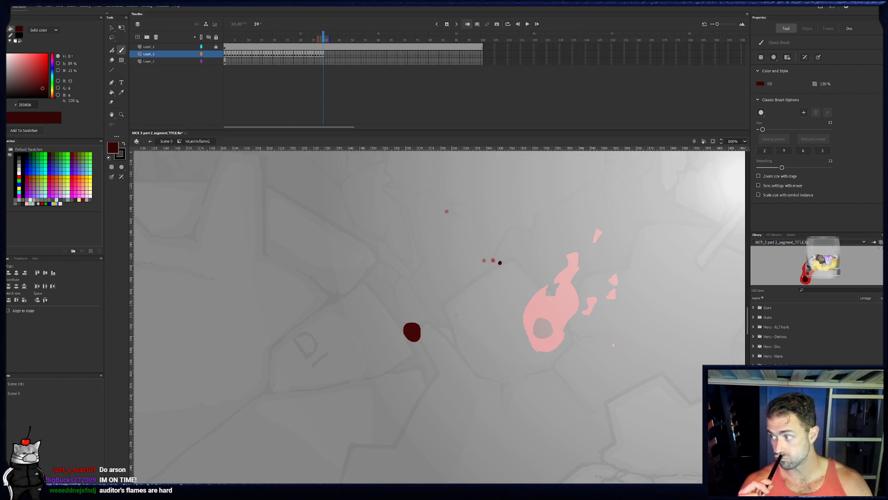
- Paint a seventh ember from the circle's upper edge in frame 25, rising right and curving back left frame by frame through frame 44
left_click(327, 56)
left_click(288, 49)
left_click(287, 47)
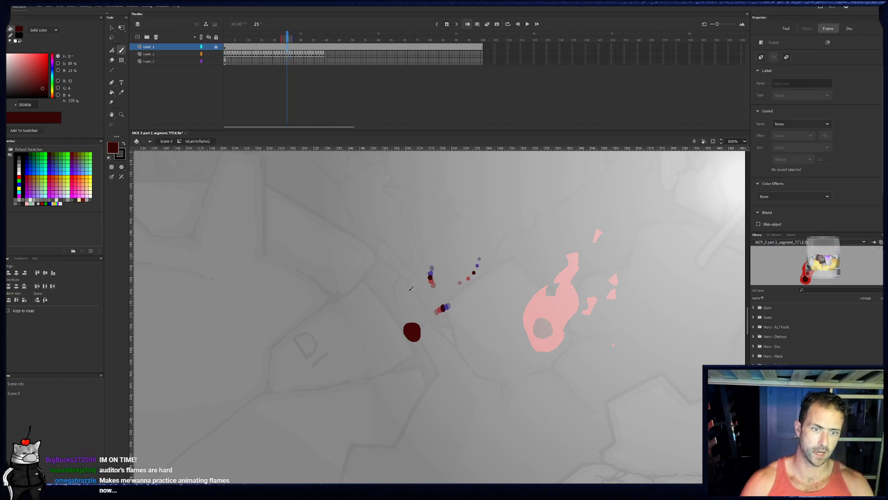
left_click(288, 56)
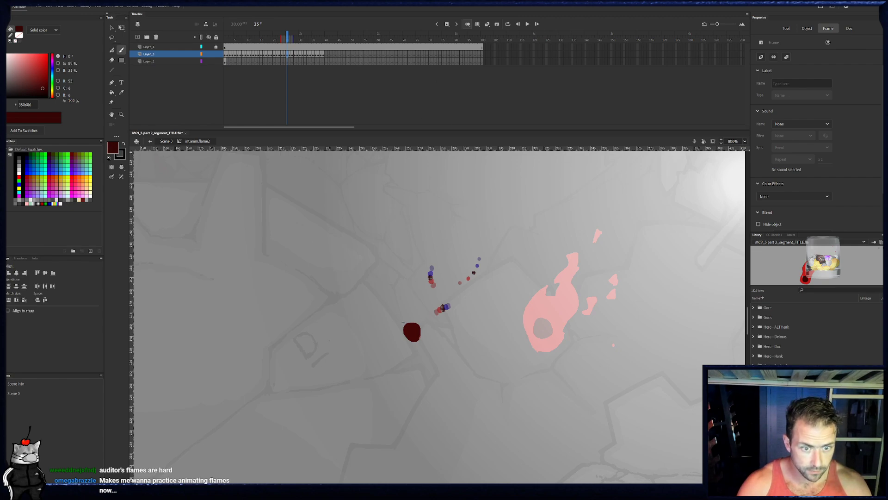
left_click(413, 322)
key("period")
key("period")
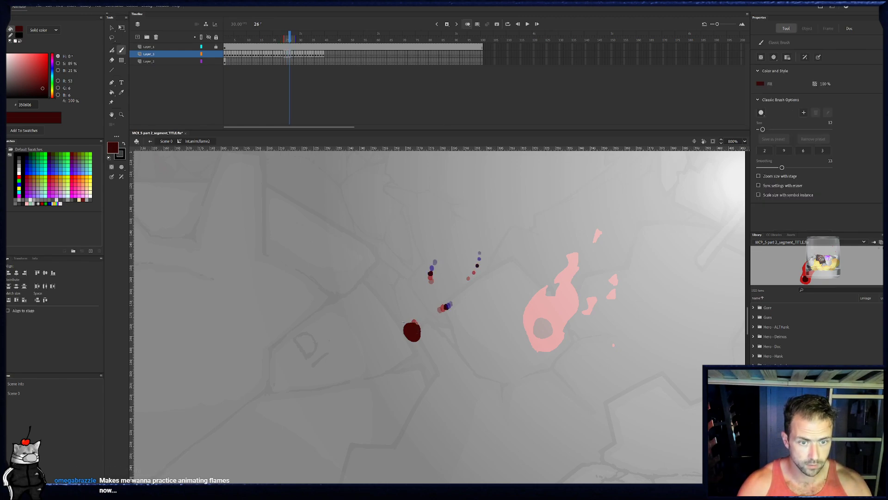
key("period")
key("period")
key("period")
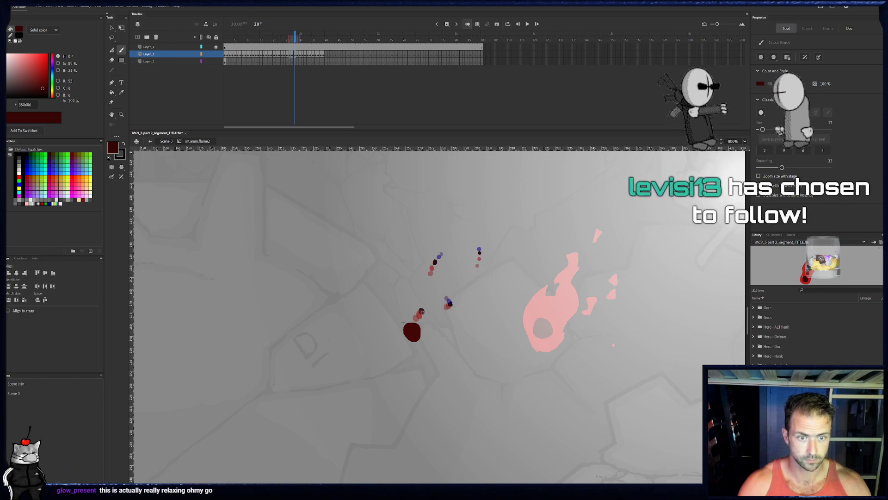
key("period")
key("period")
key("period")
key("period")
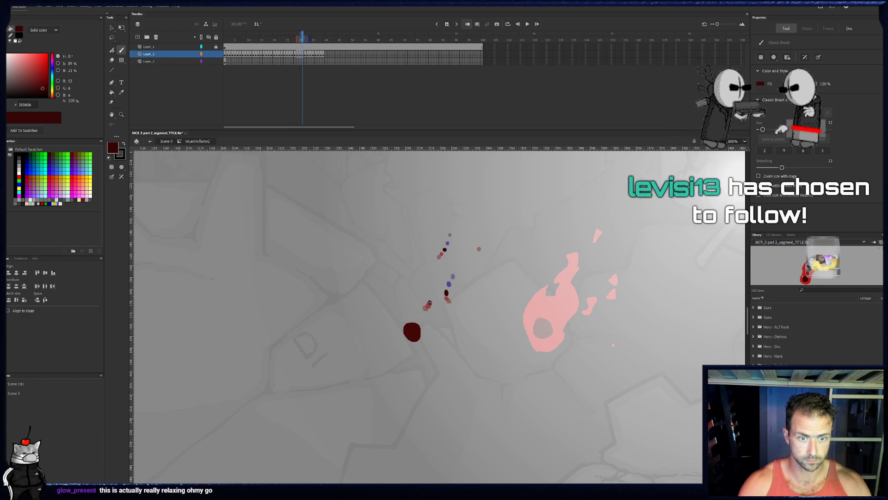
key("period")
key("period")
key("period")
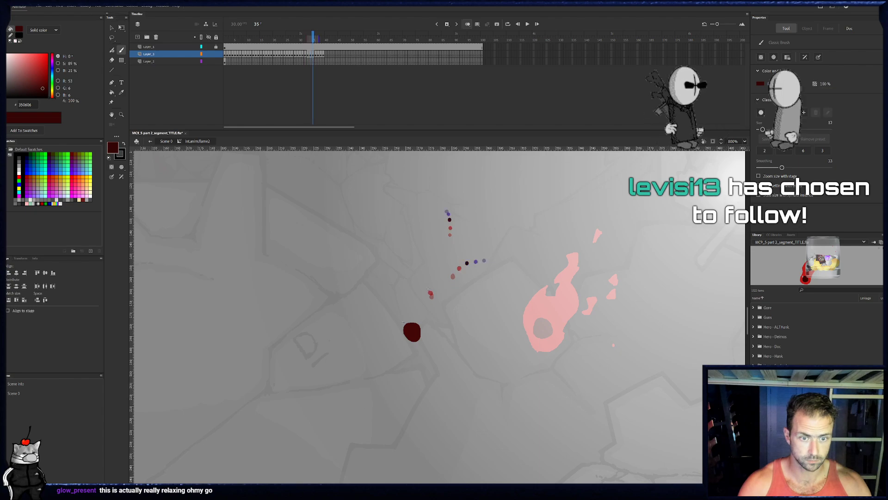
key("period")
key("period")
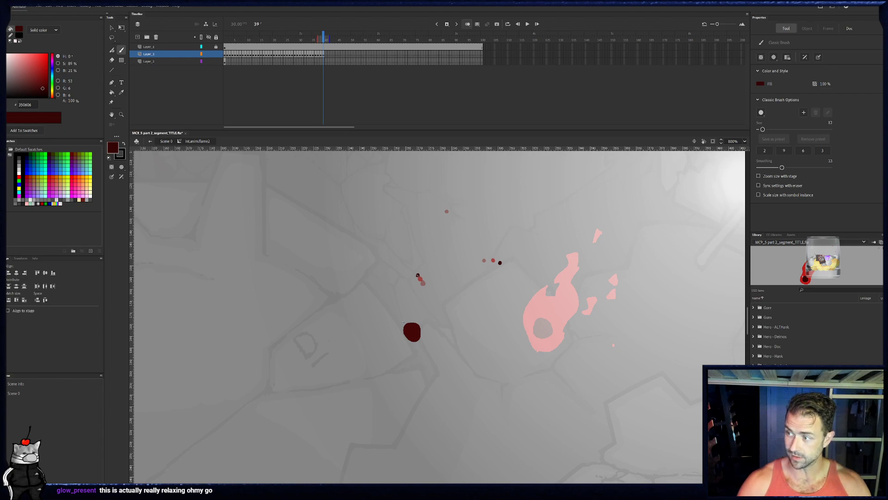
key("period")
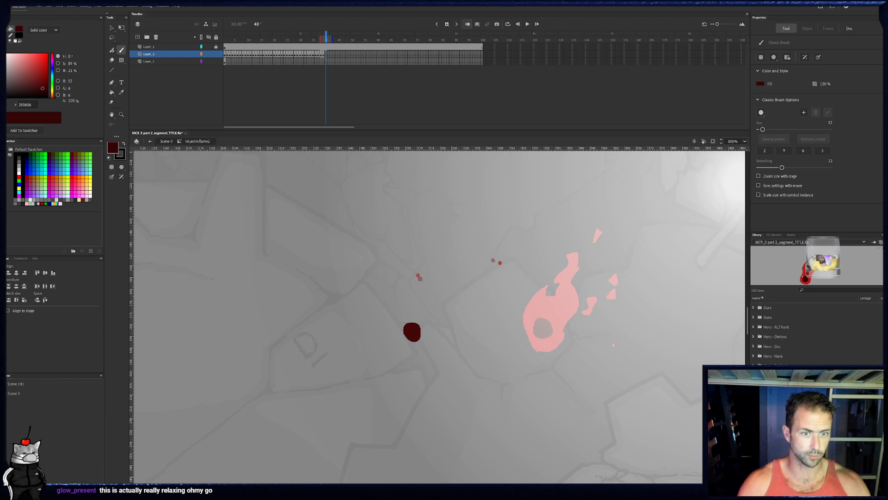
key("period")
key("period")
key("period")
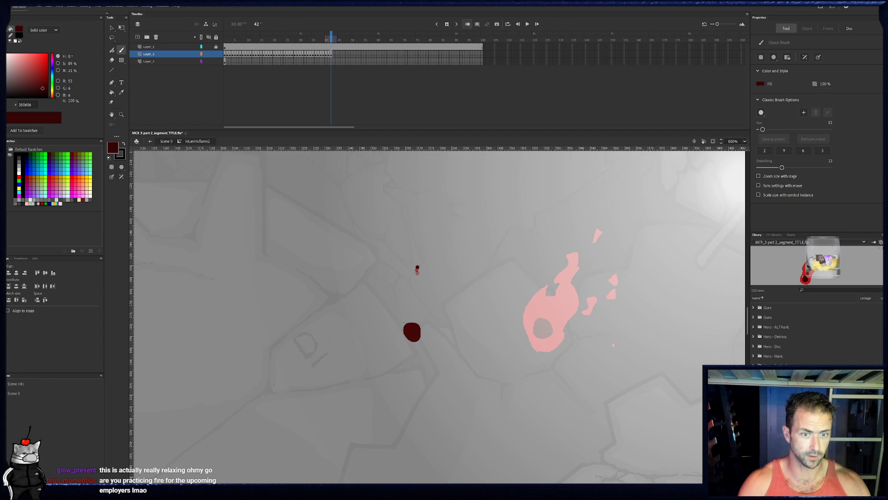
- Start an eighth ember with a dab on the circle's right edge in frame 34
left_click(306, 36)
key("period")
key("period")
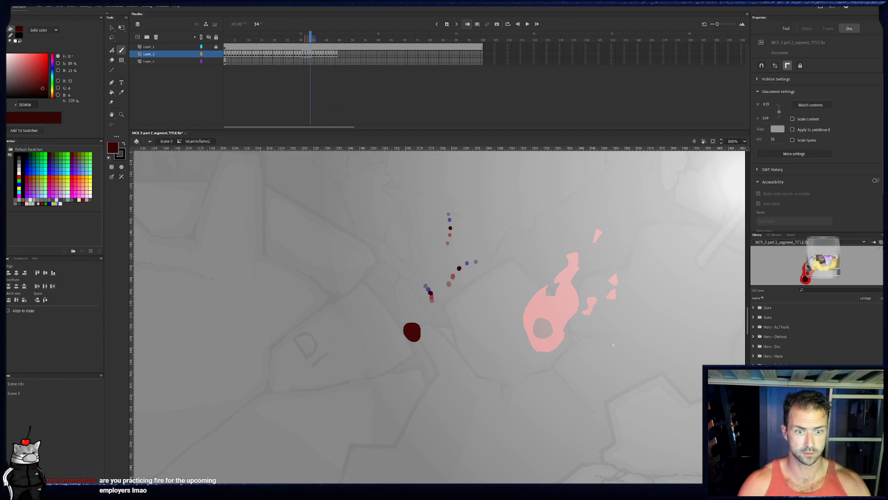
key("b")
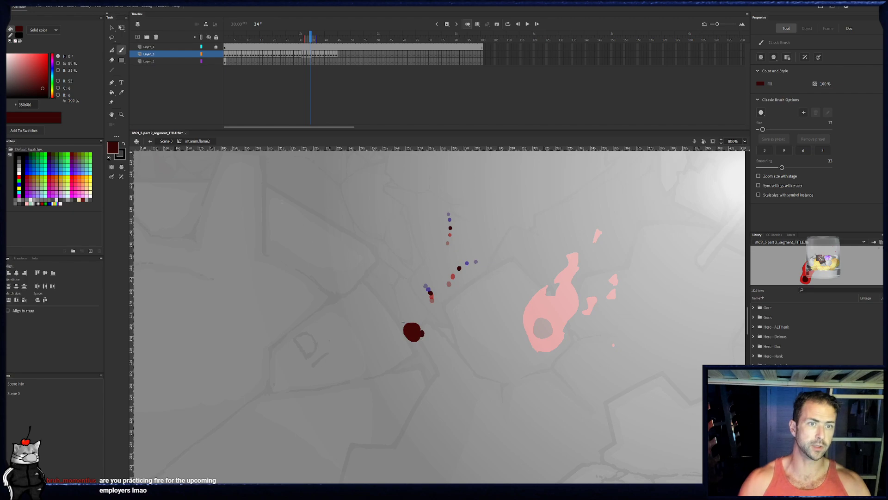
- Check the flame symbol against the whole main scene, and reopen the symbol for editing
left_click(166, 141)
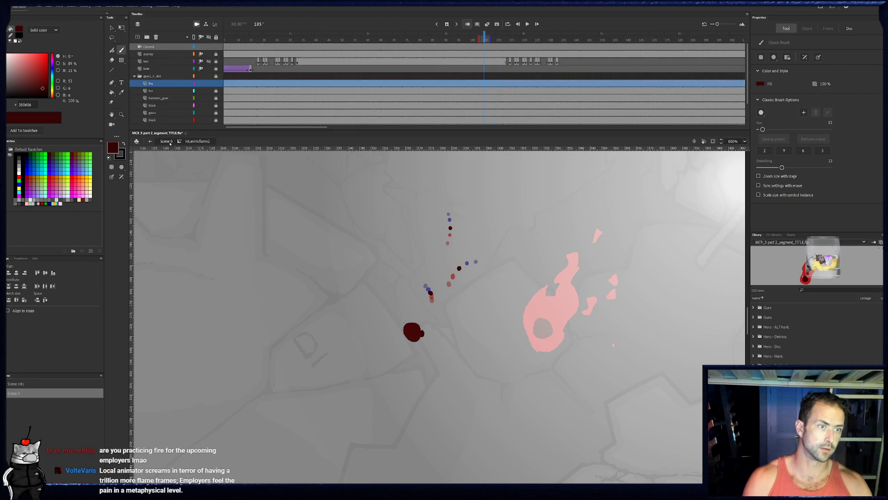
key("z")
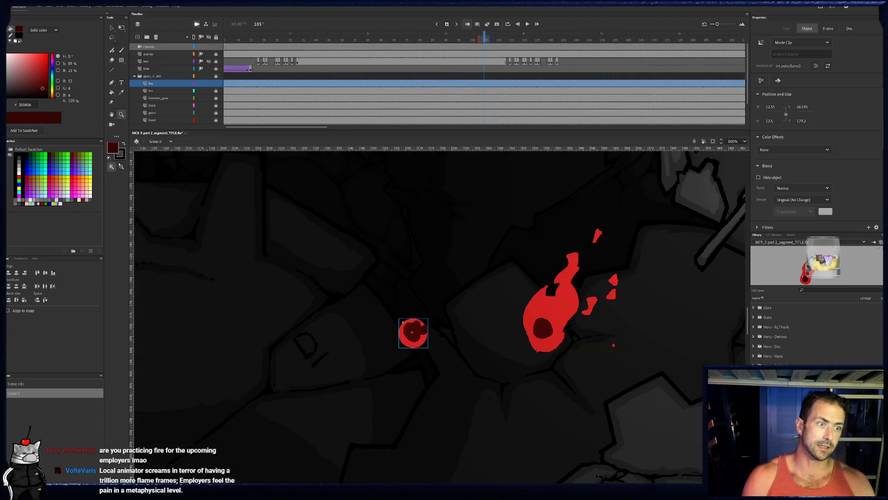
left_click(461, 302, "alt")
left_click(468, 301, "alt")
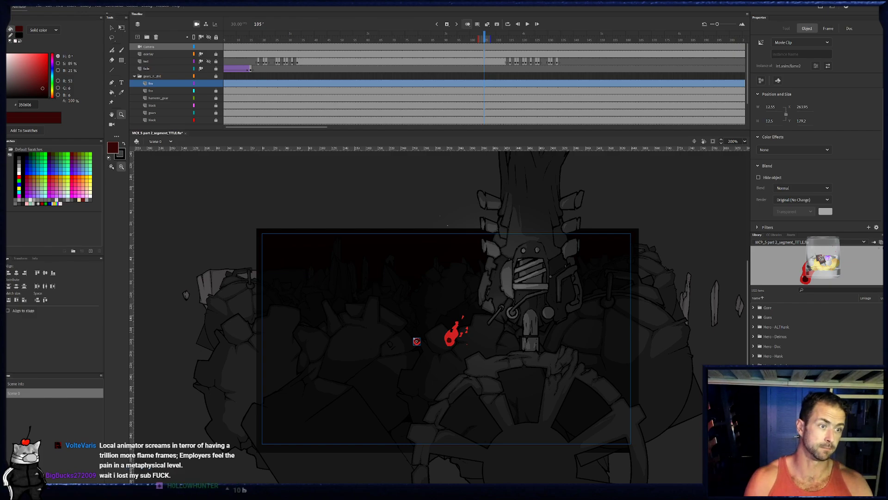
left_click(435, 343)
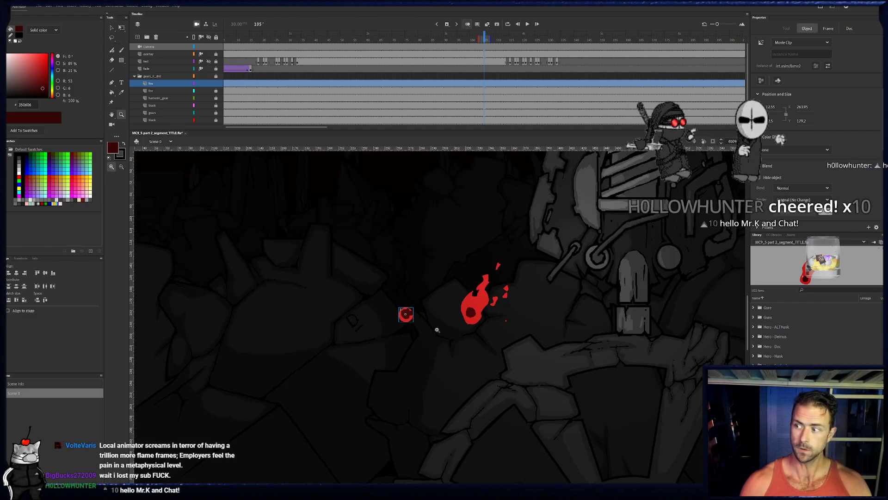
left_click(438, 329)
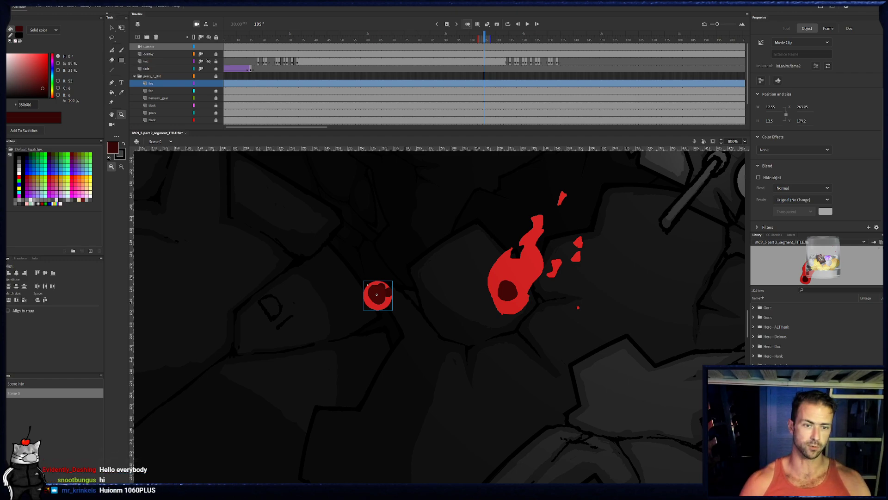
left_click(112, 28)
double_click(380, 304)
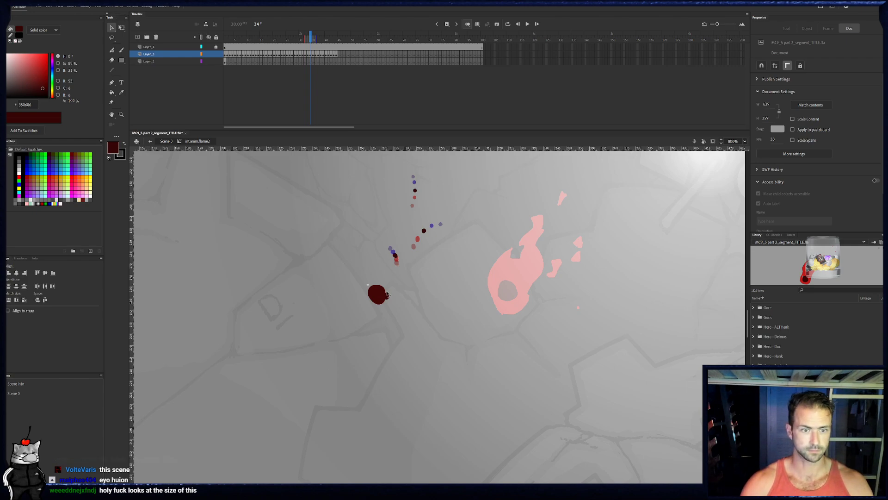
- Continue the eighth ember with the brush from frame 35 through frame 59, moving right and curving upward one dab per frame
key("b")
key("period")
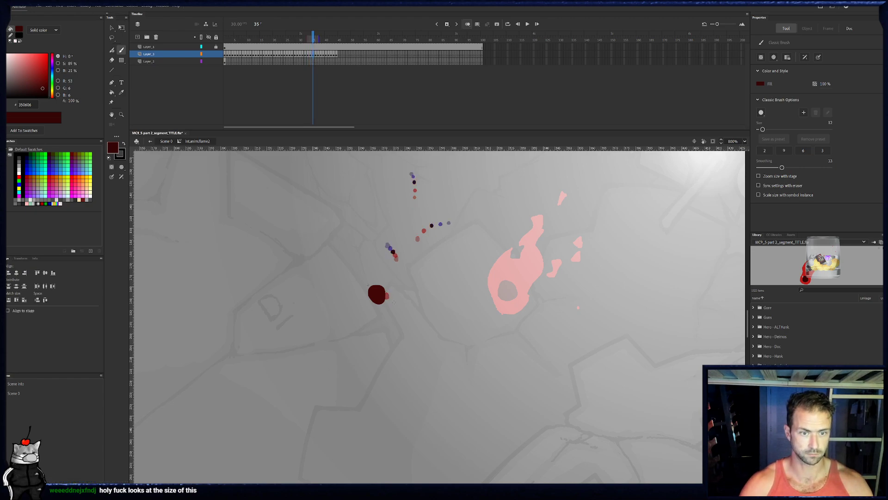
key("period")
key("period")
key("period")
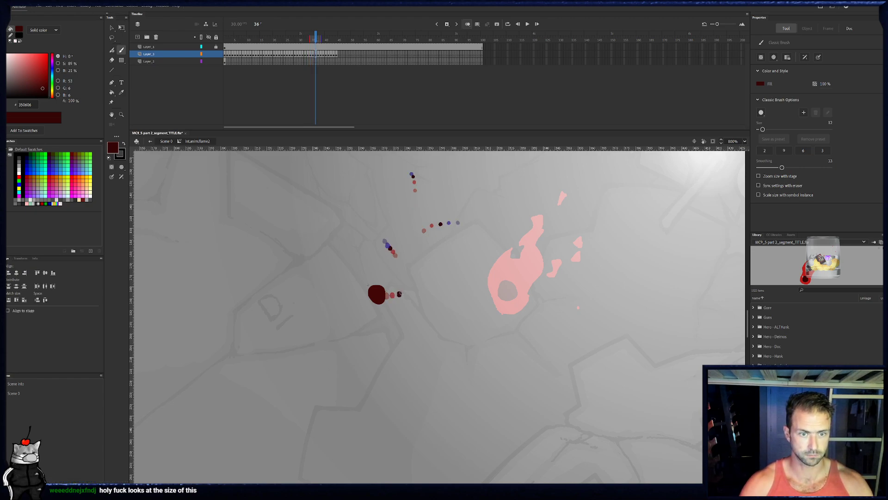
key("period")
key("period")
key("period")
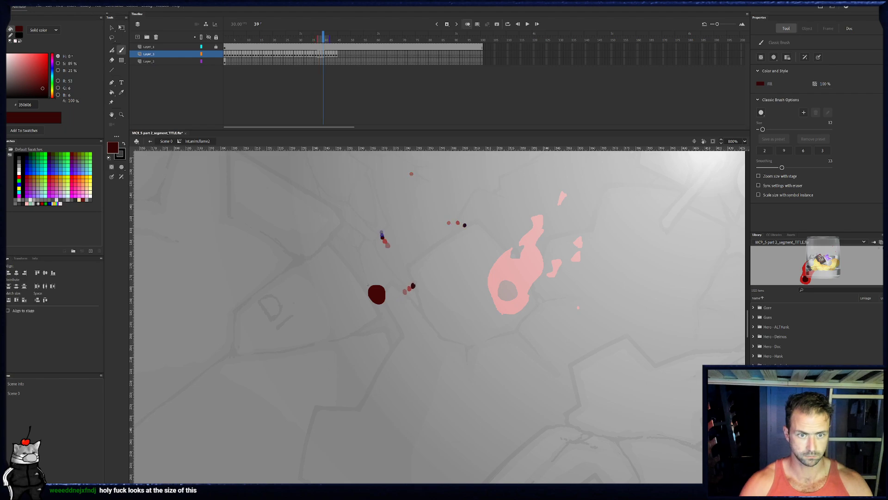
key("period")
key("period")
key("period")
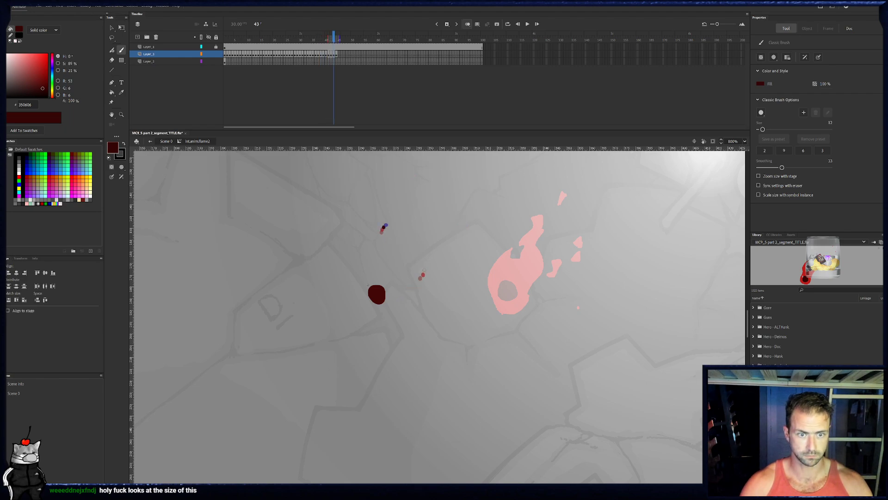
key("period")
key("period")
key("period")
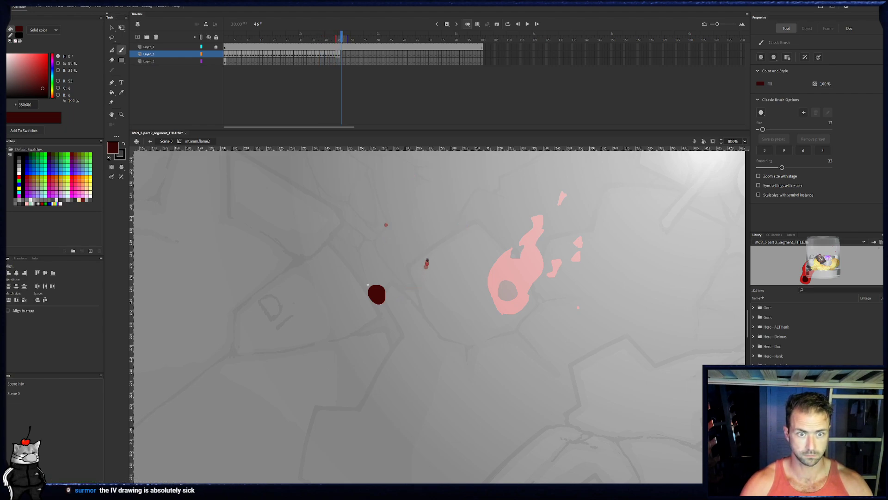
key("period")
key("period")
key("period")
key("period")
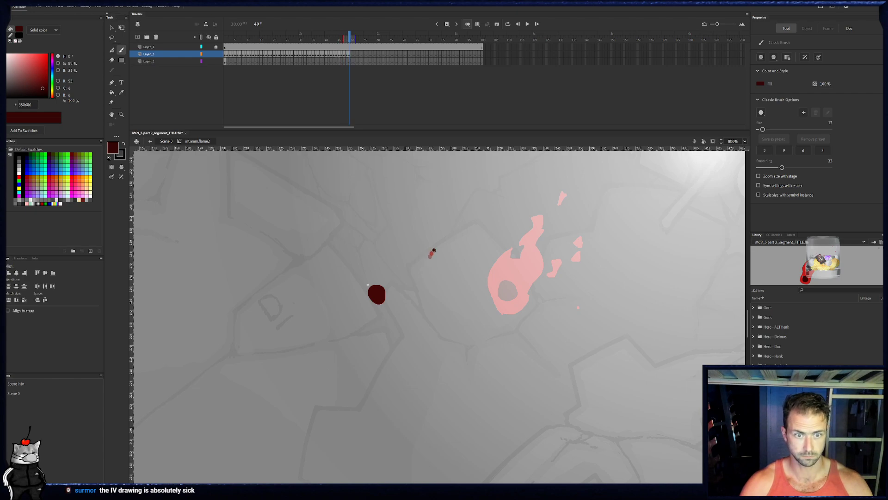
key("period")
key("period")
key("period")
key("period")
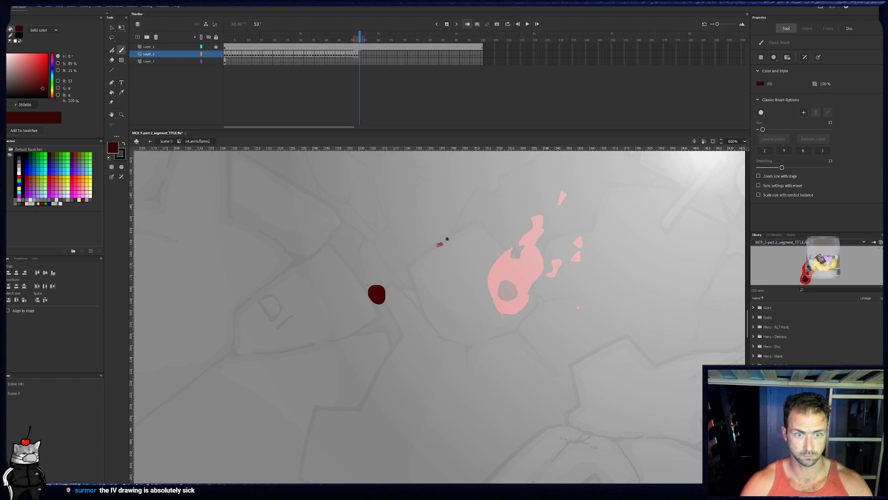
key("period")
key("period")
key("period")
key("period")
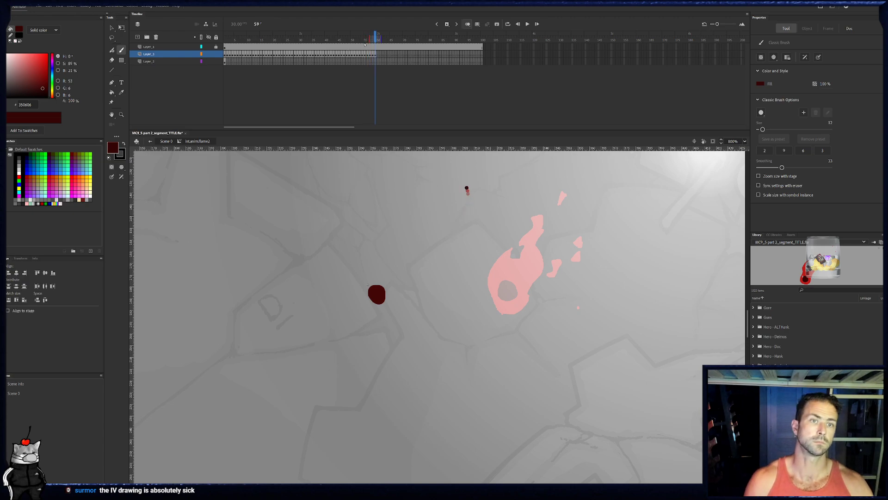
key("period")
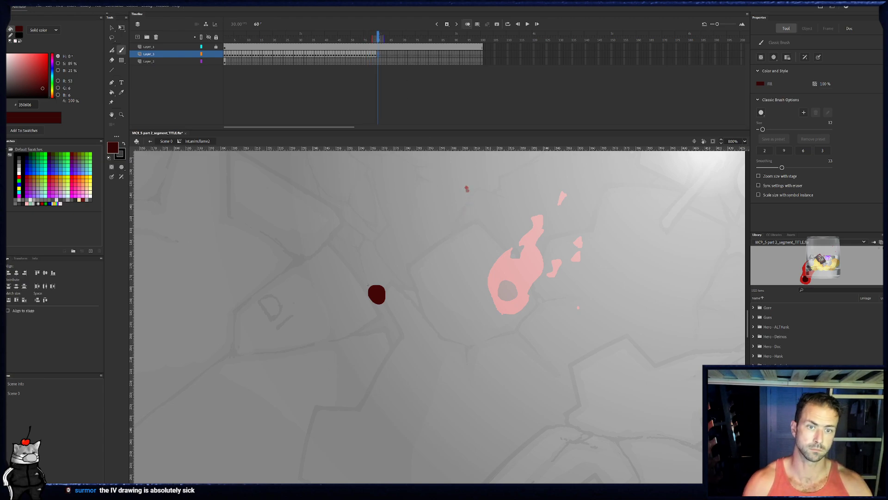
- Paint a ninth ember from the circle's upper edge in frame 40, rising and veering slightly left frame by frame up to frame 56
left_click(323, 39)
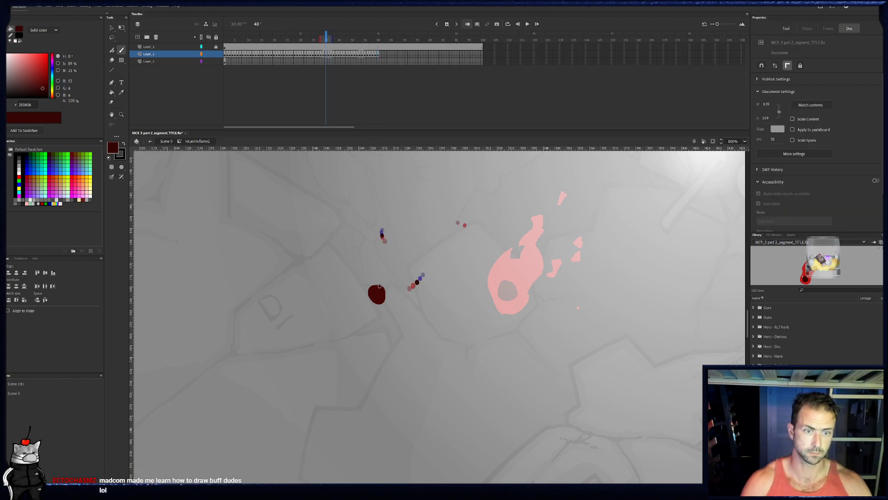
key("period")
left_click_drag(383, 277, 385, 268)
key("period")
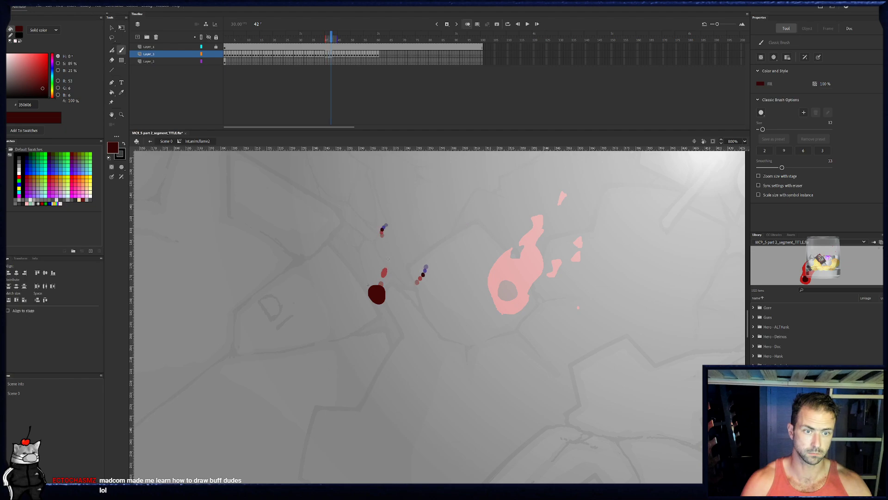
key("period")
key("period")
key("period")
key("period")
key("period")
key("period")
key("period")
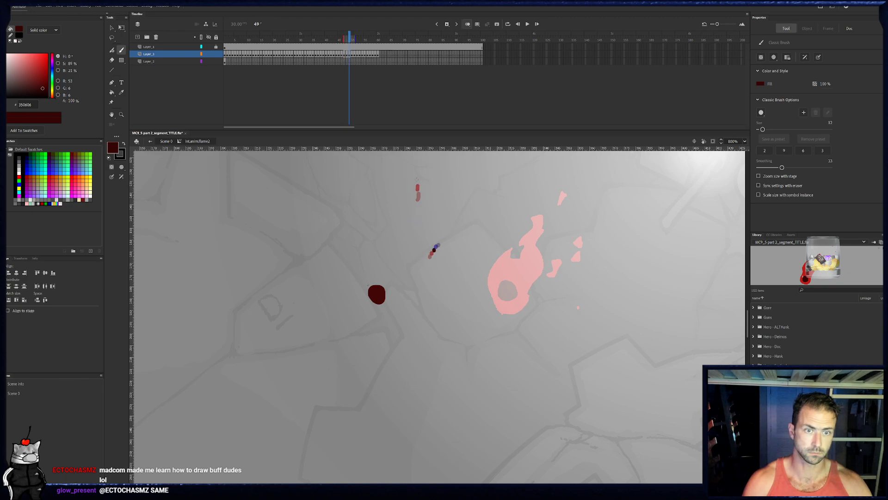
key("period")
key("period")
key("period")
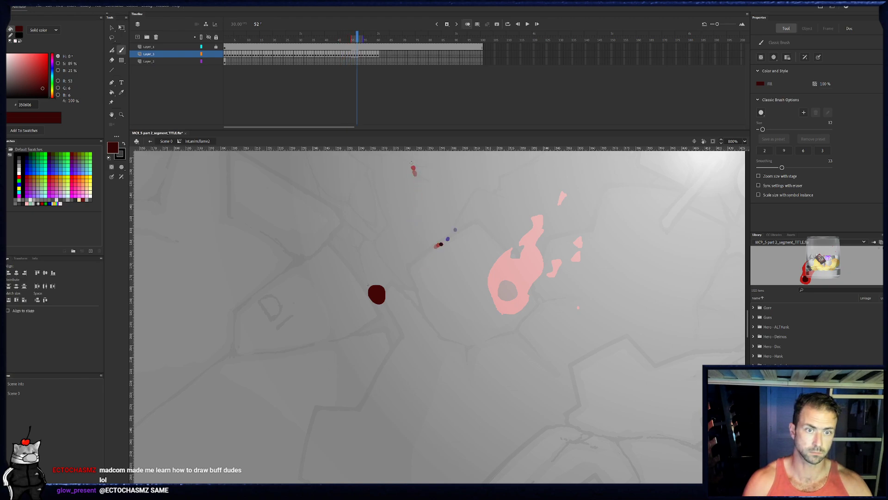
key("period")
key("period")
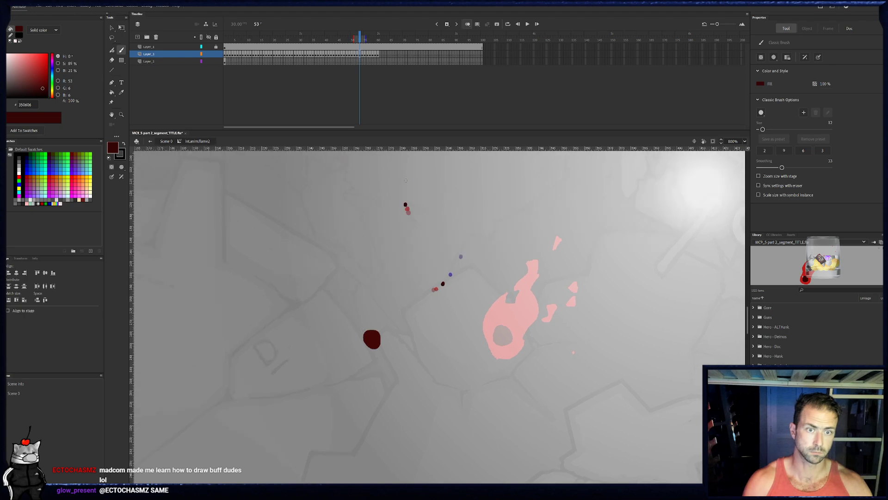
key("period")
key("period")
left_click_drag(343, 36, 371, 36)
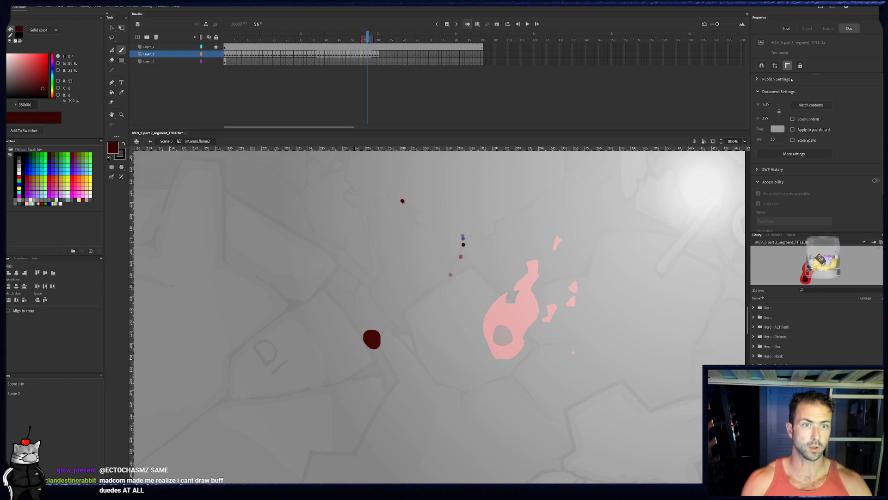
- Lock the ember layer, return to frame 1, and select the bottom layer holding the bright red circle
left_click(216, 54)
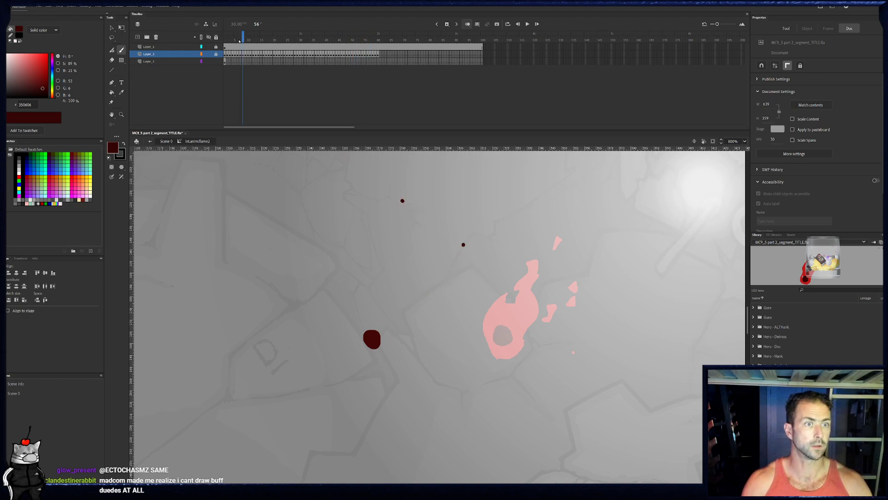
key("shift+comma")
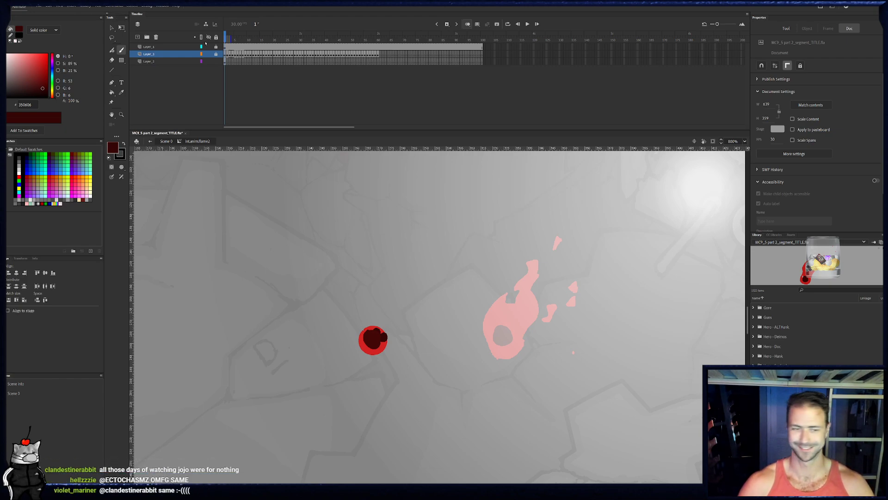
key("b")
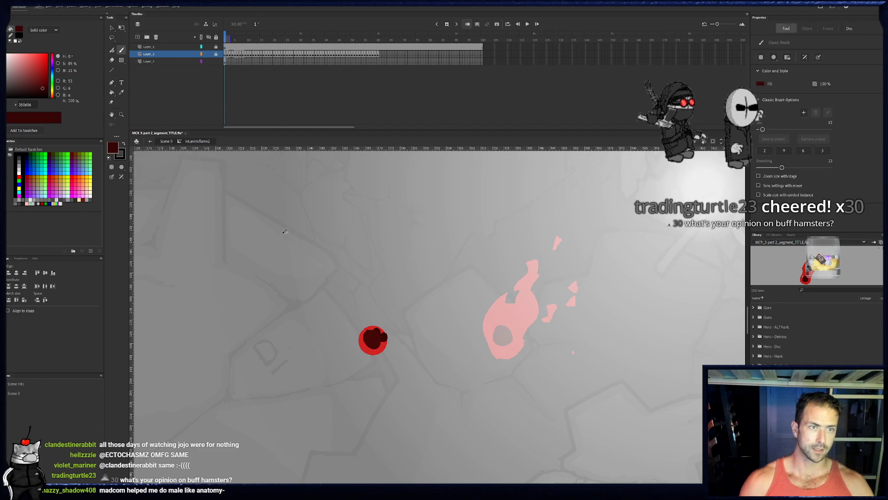
left_click(149, 61)
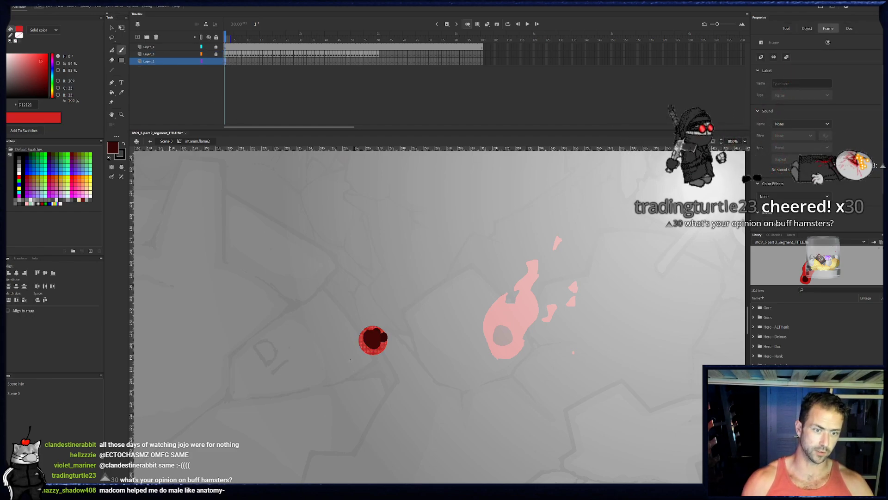
- Sample the circle's bright red and paint it around the embers bulging past the circle's upper and right edges in frame 1
key("v")
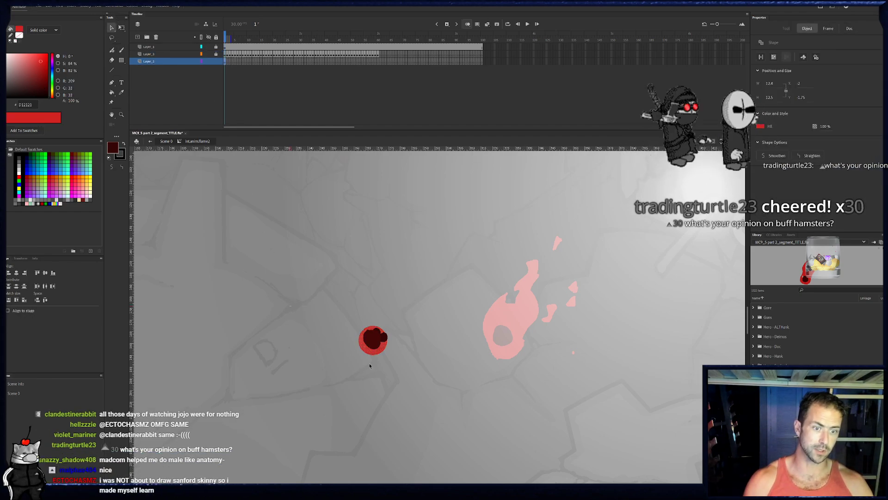
key("b")
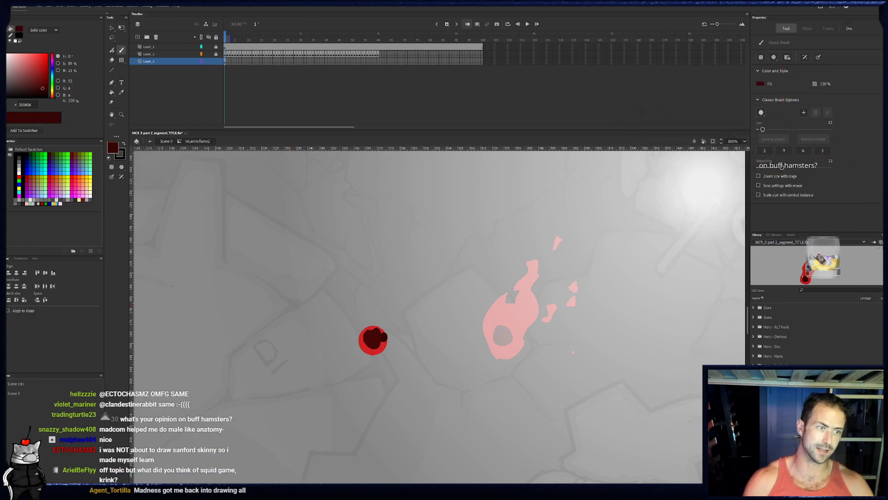
left_click(379, 353, "alt")
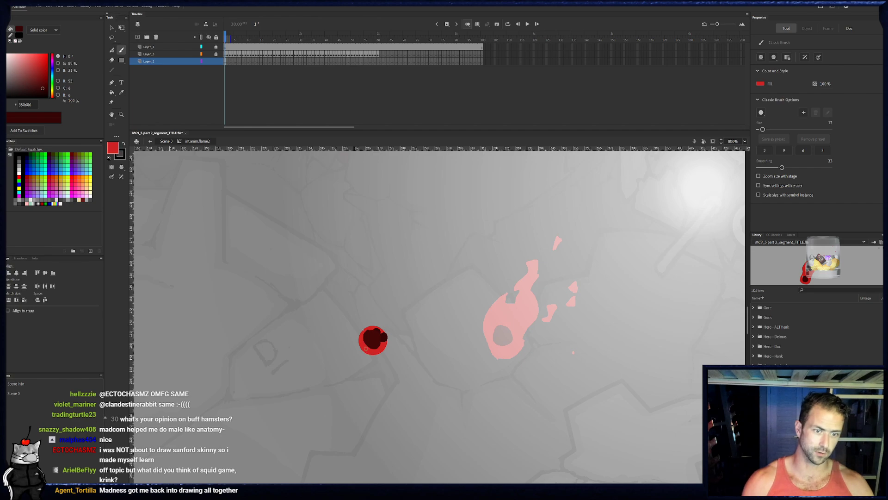
left_click_drag(373, 330, 391, 335)
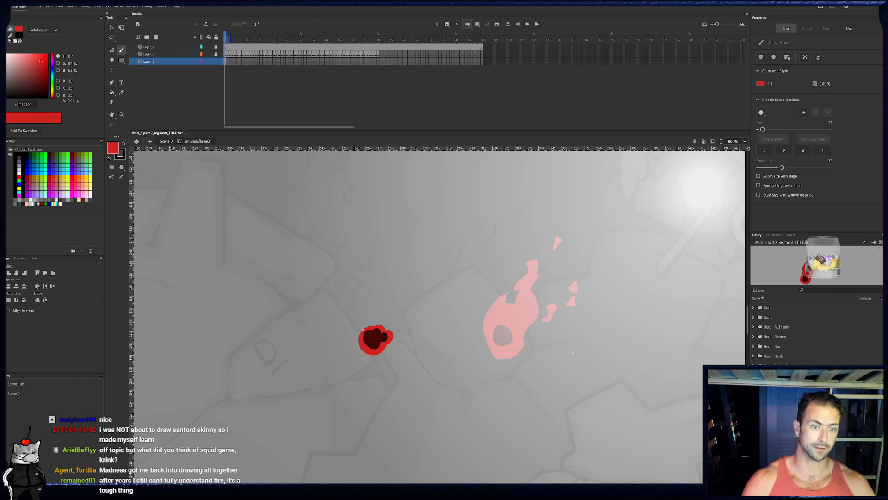
left_click_drag(364, 274, 363, 277)
key("ctrl+z")
left_click_drag(387, 339, 371, 337)
key("ctrl+z")
key("ctrl+z")
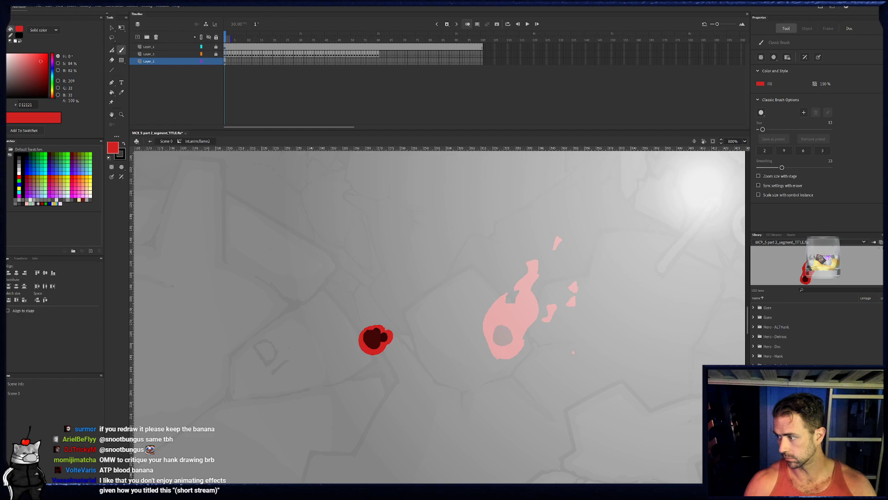
- Switch to the photo viewer to examine the red goggled character illustration, and return to the animation
key("alt+Tab")
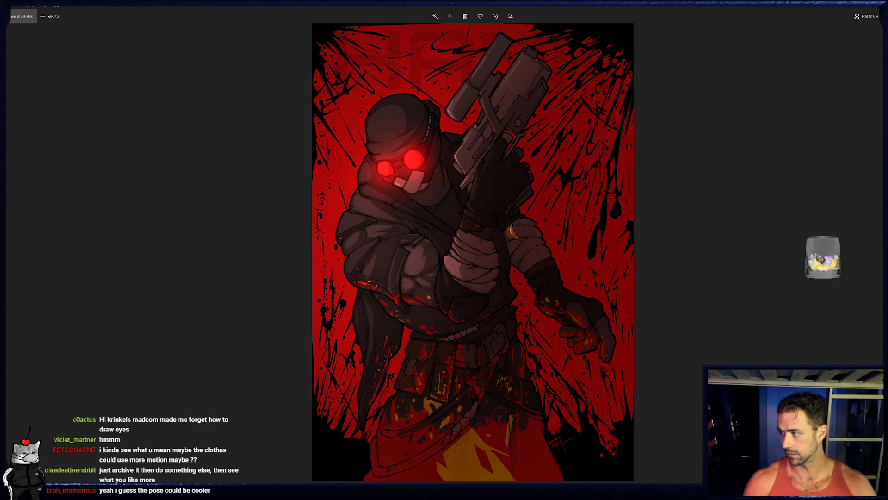
key("alt+Tab")
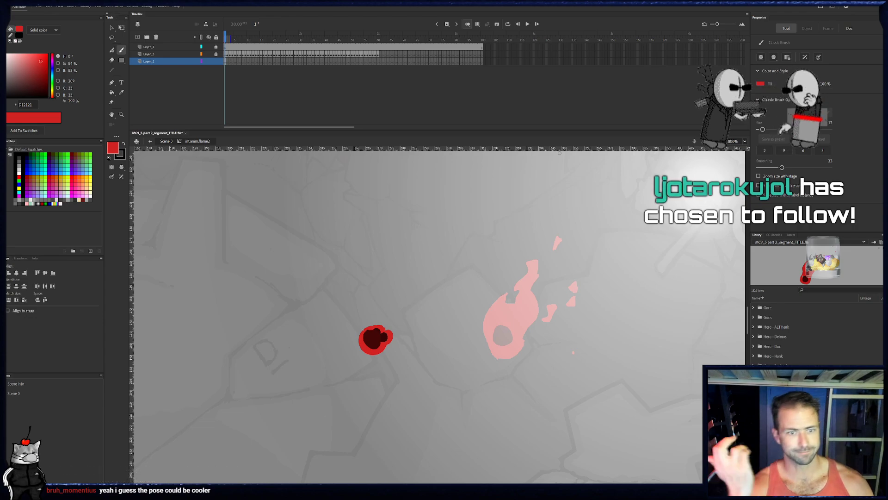
- Choose a smaller brush preset and paint small pointed flame tips on the red shape's upper and right bulges in frame 1
left_click_drag(343, 287, 360, 257)
key("ctrl+z")
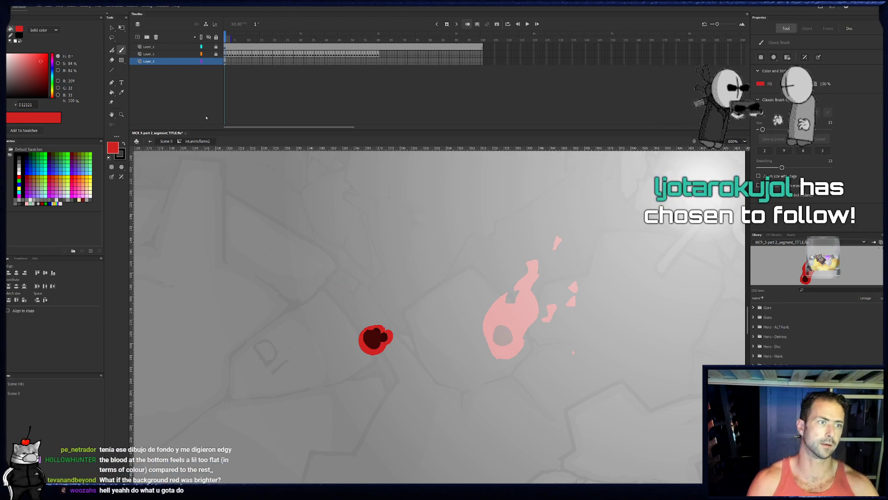
left_click(787, 153)
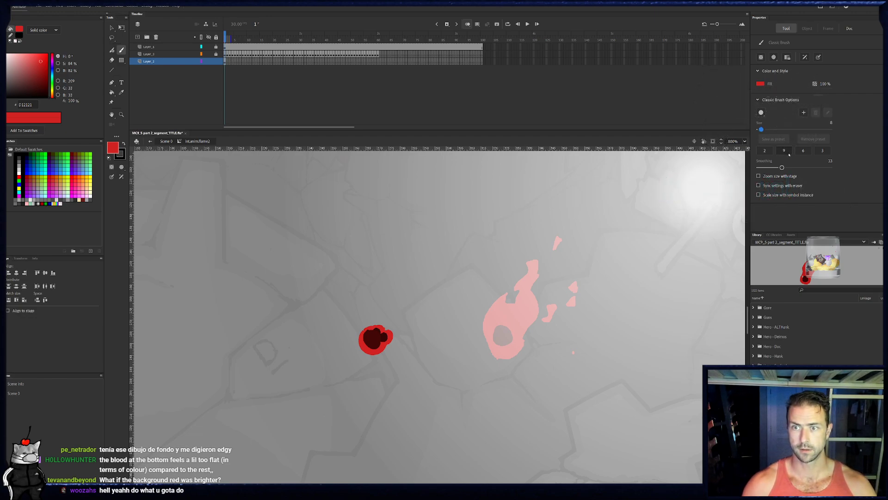
left_click(803, 150)
key("e")
key("b")
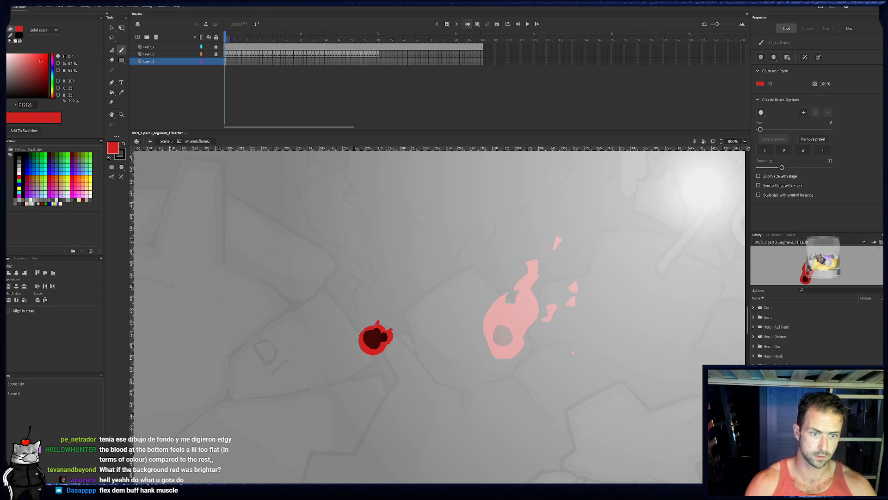
left_click_drag(377, 330, 395, 326)
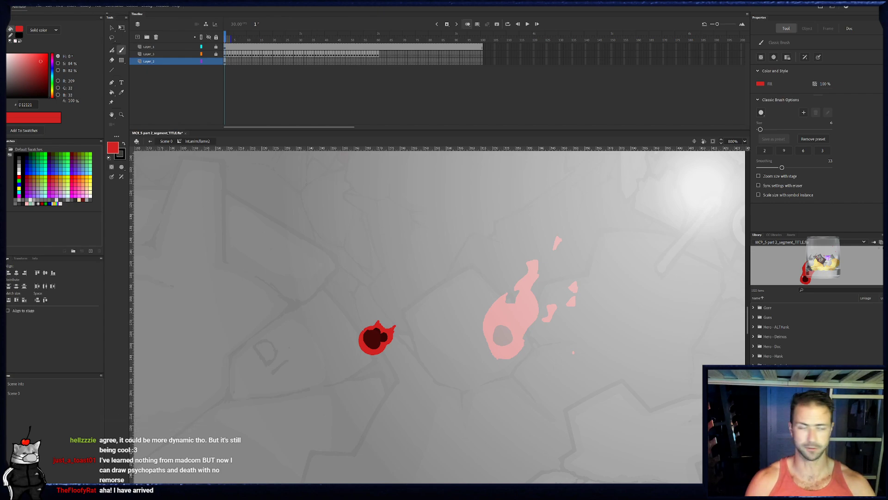
- Advance to frame 2, change the onion skin display to show the previous flame as an outline, and undo a test stroke above the embers
key(".")
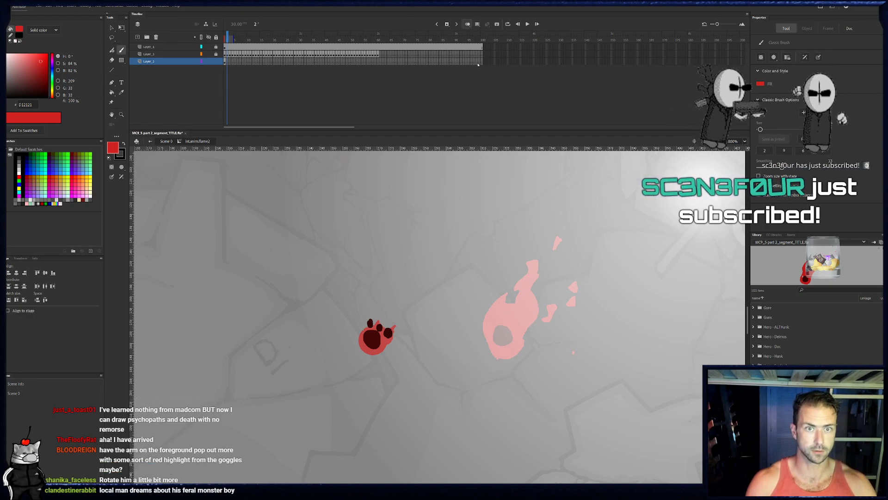
key("alt+shift+o")
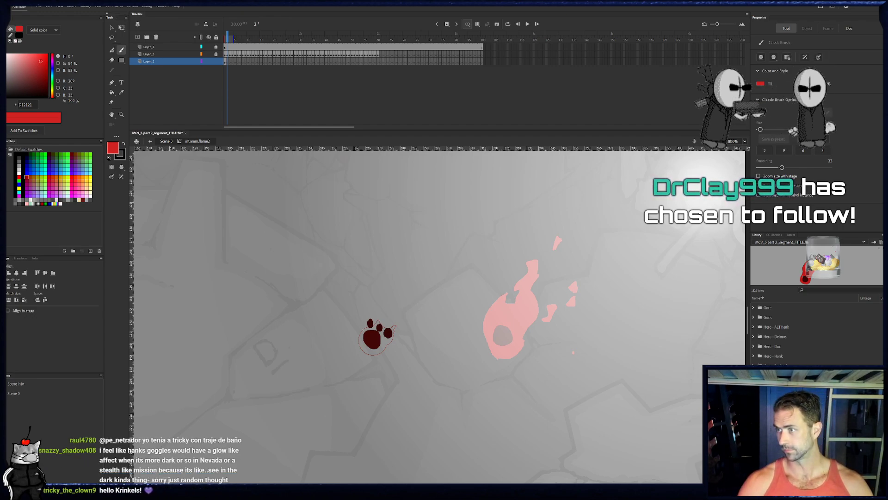
left_click_drag(383, 313, 399, 254)
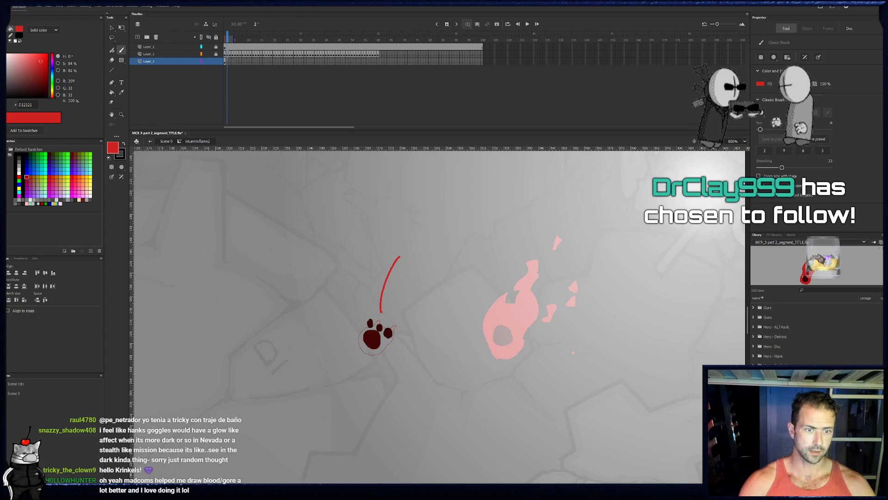
key("ctrl+z")
mouse_move(360, 345)
left_mouse_down()
mouse_move(367, 354)
mouse_move(362, 349)
left_mouse_up()
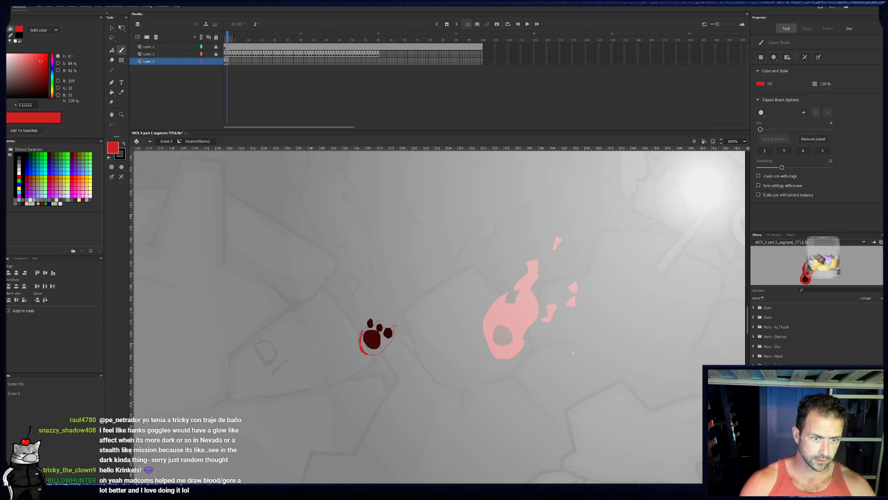
key("z")
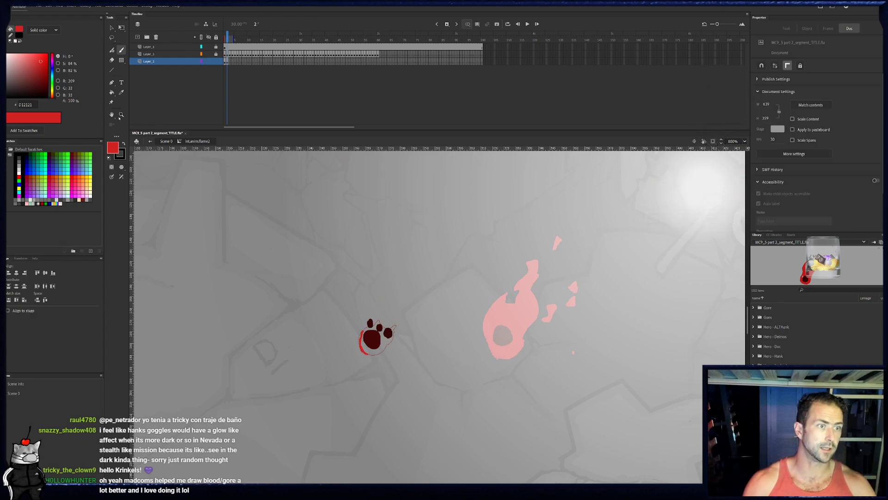
left_click_drag(290, 230, 528, 424)
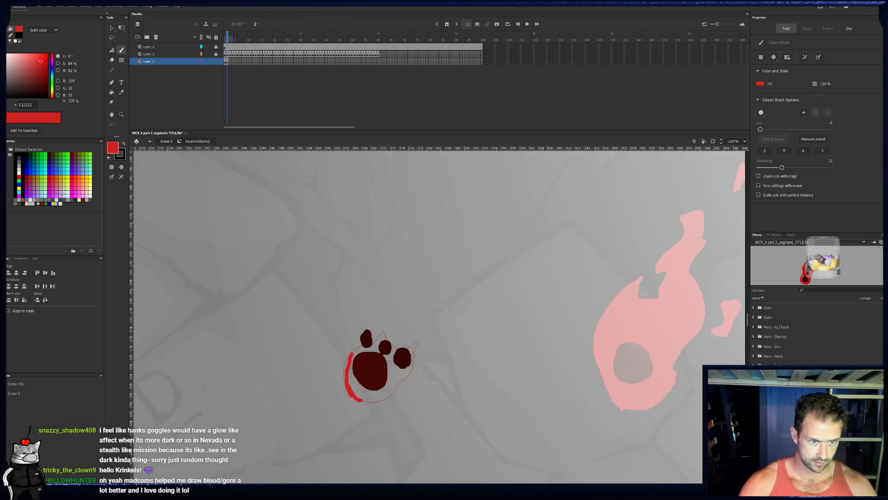
key("e")
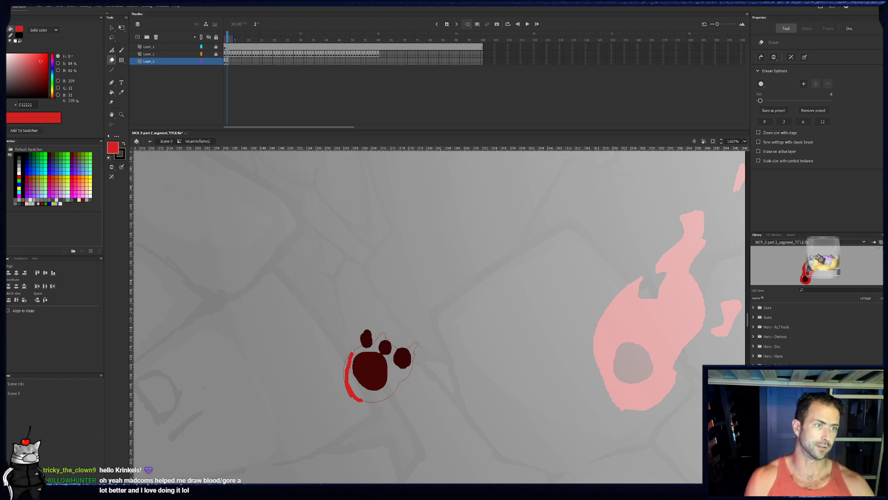
left_click_drag(760, 101, 770, 100)
mouse_move(341, 392)
left_mouse_down()
mouse_move(365, 406)
mouse_move(355, 331)
left_mouse_up()
- Enlarge the brush slightly, outline a flame with two pointed tips around the embers in frame 2, and fill it with bright red
key("b")
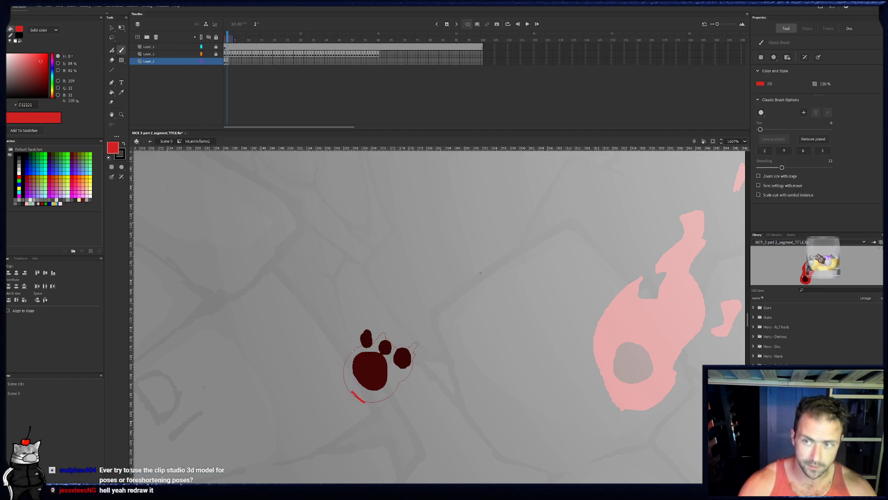
left_click_drag(761, 130, 763, 130)
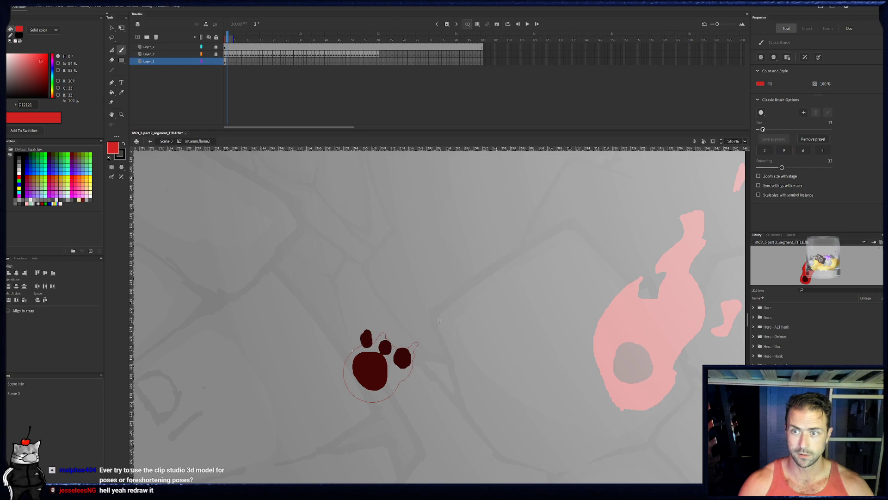
left_click_drag(386, 416, 386, 385)
key("ctrl+z")
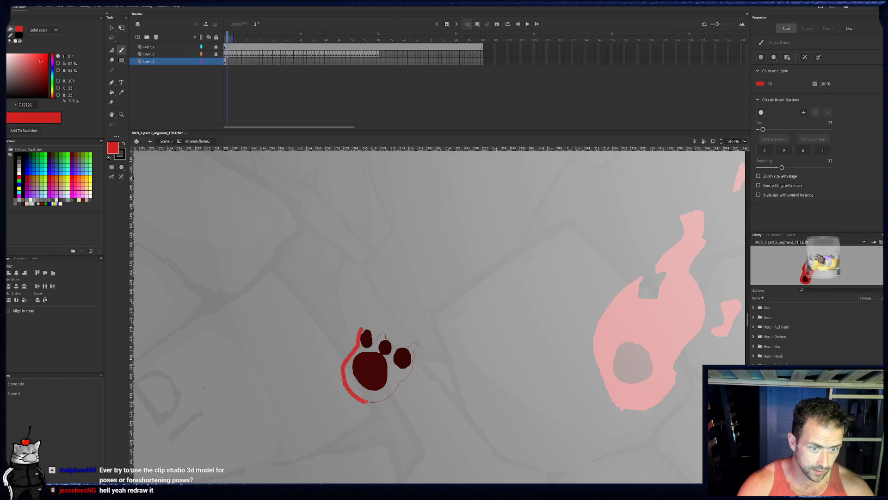
mouse_move(383, 326)
left_mouse_down()
mouse_move(404, 349)
mouse_move(417, 335)
mouse_move(412, 353)
left_mouse_up()
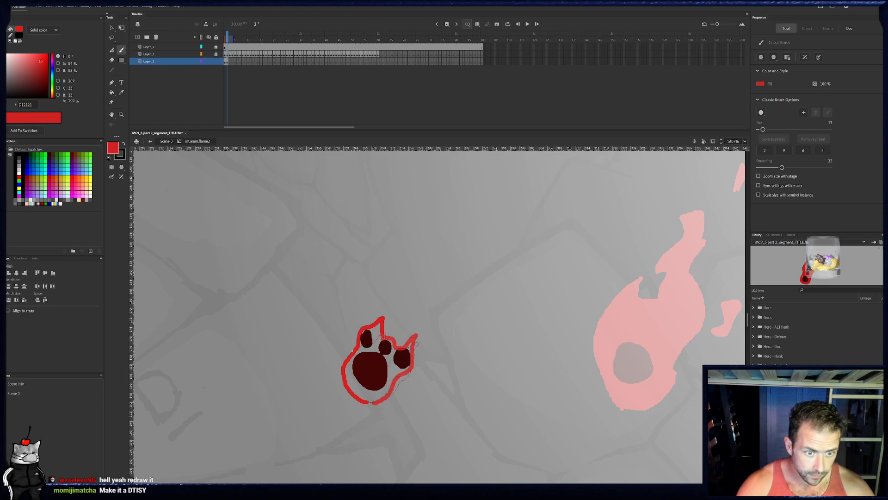
left_click_drag(413, 355, 368, 403)
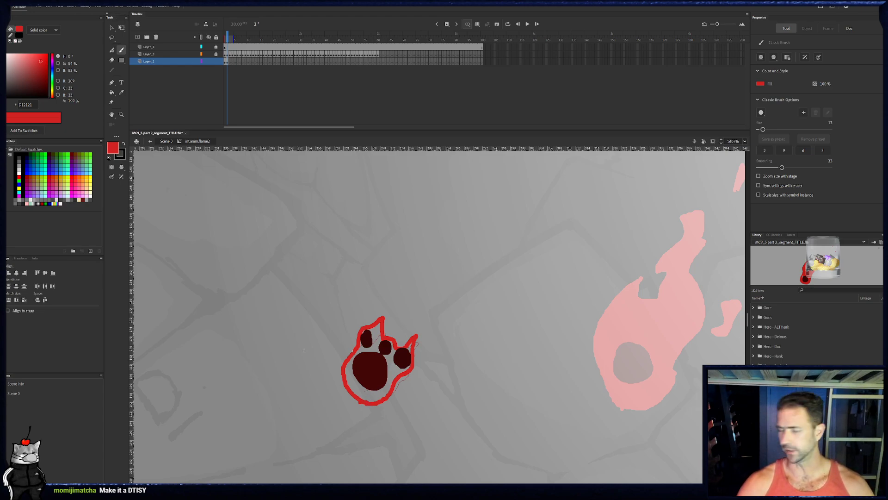
key("k")
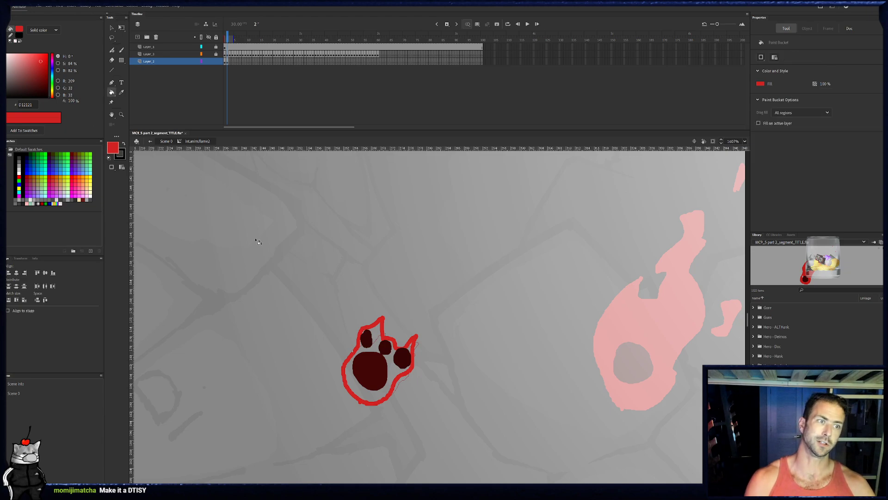
left_click(384, 359)
- Outline a taller two-tipped flame around the large dark core and three small embers in frame 3, and fill it with the same red
key("b")
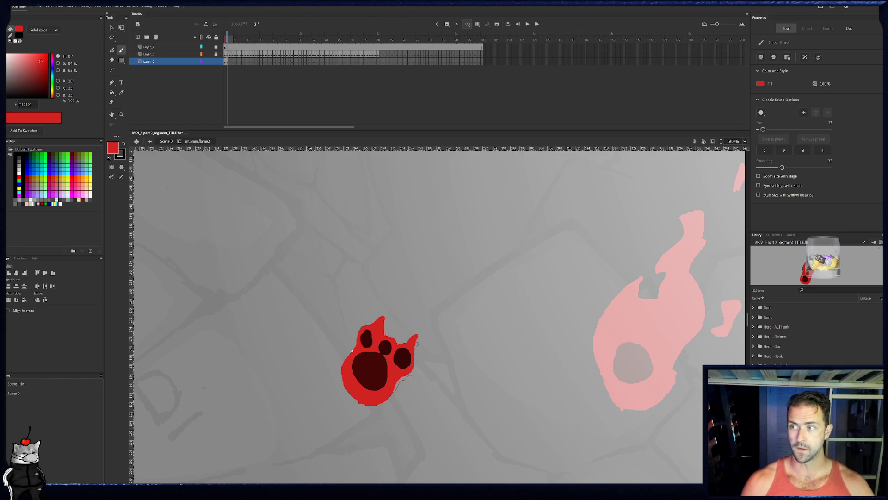
left_click(230, 62)
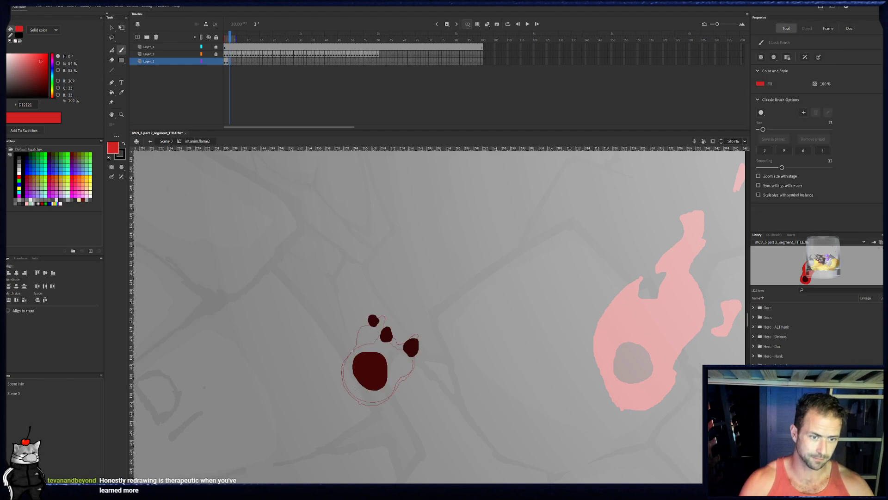
mouse_move(348, 390)
left_mouse_down()
mouse_move(343, 359)
mouse_move(362, 319)
mouse_move(384, 309)
mouse_move(394, 342)
mouse_move(391, 330)
mouse_move(395, 344)
mouse_move(419, 330)
mouse_move(420, 346)
mouse_move(391, 394)
mouse_move(358, 399)
left_mouse_up()
left_click_drag(383, 346, 371, 340)
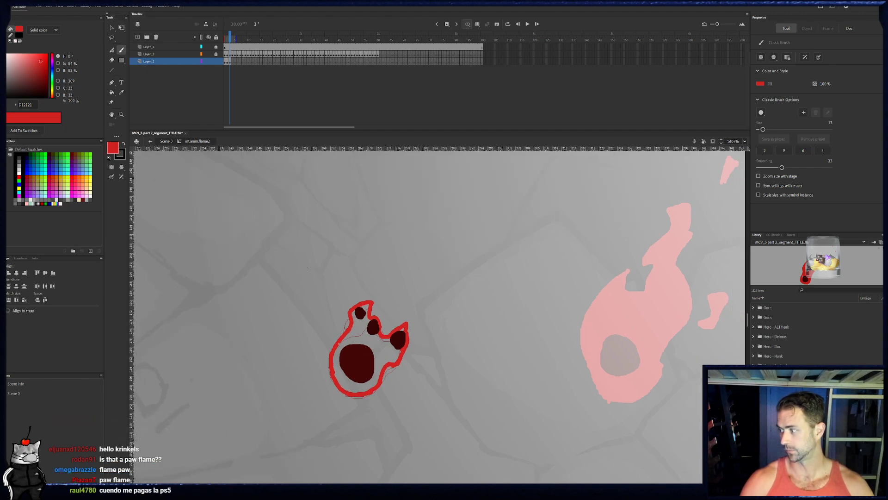
left_click(111, 92)
left_click(375, 354)
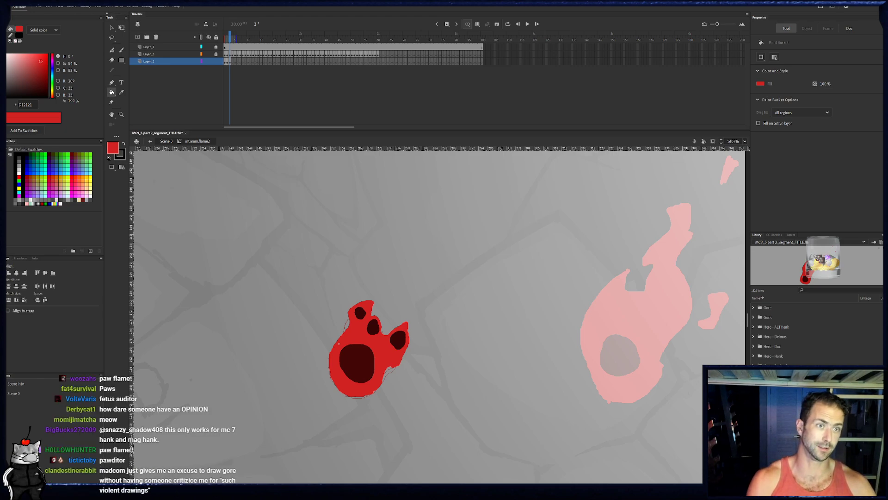
- In frame 4, outline the flame with a longer upper tongue and a rounded right lobe around the risen embers, and fill it red
key("period")
key("b")
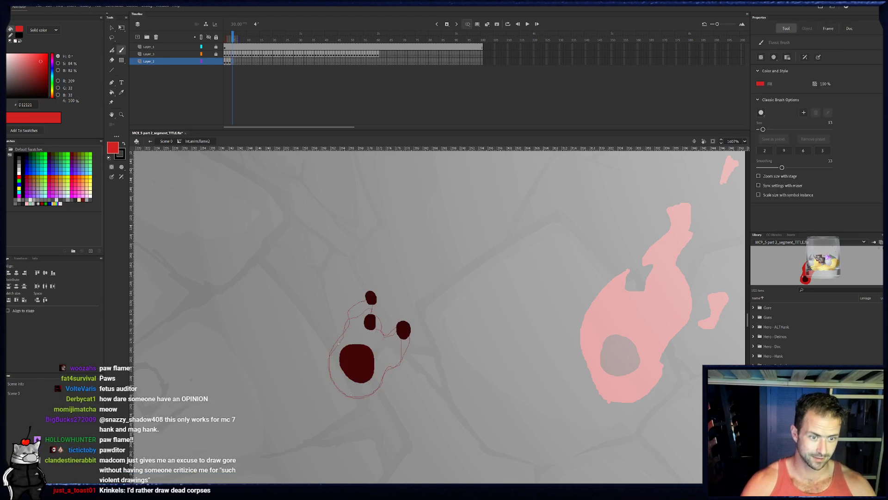
mouse_move(351, 394)
left_mouse_down()
mouse_move(330, 356)
mouse_move(364, 288)
mouse_move(382, 285)
mouse_move(378, 330)
mouse_move(387, 339)
mouse_move(397, 326)
mouse_move(394, 337)
mouse_move(406, 318)
mouse_move(415, 337)
mouse_move(356, 395)
left_mouse_up()
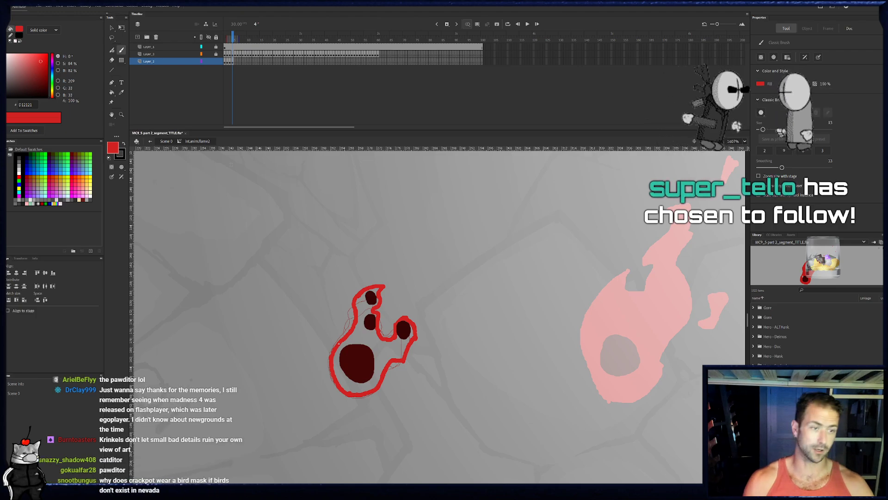
left_click(112, 93)
left_click(370, 349)
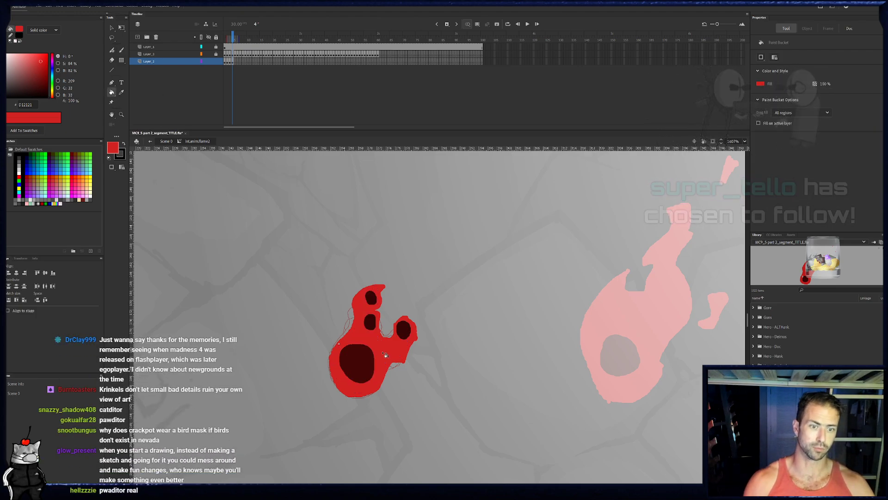
- In frame 5, paint the flame outline from the base up its left edge and over the topmost ember, redoing stray strokes
key("b")
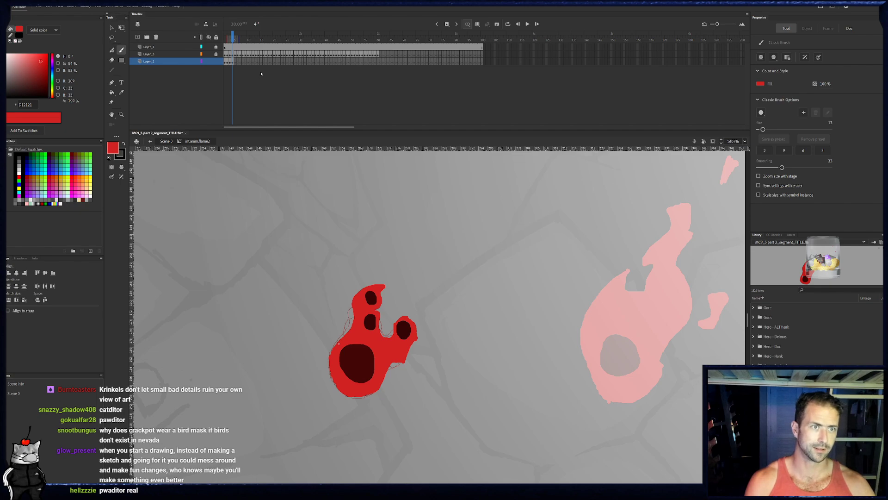
left_click(236, 63)
mouse_move(350, 396)
left_mouse_down()
mouse_move(332, 374)
mouse_move(331, 341)
mouse_move(349, 331)
left_mouse_up()
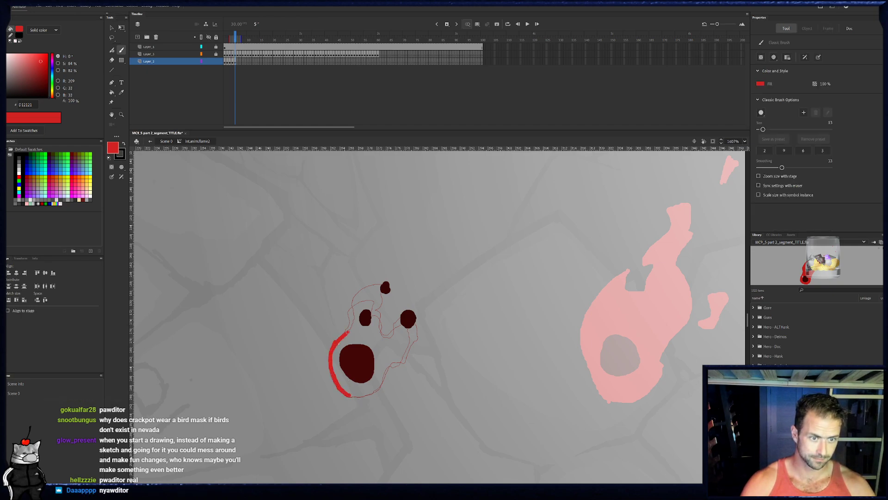
left_click(232, 62)
left_click(235, 62)
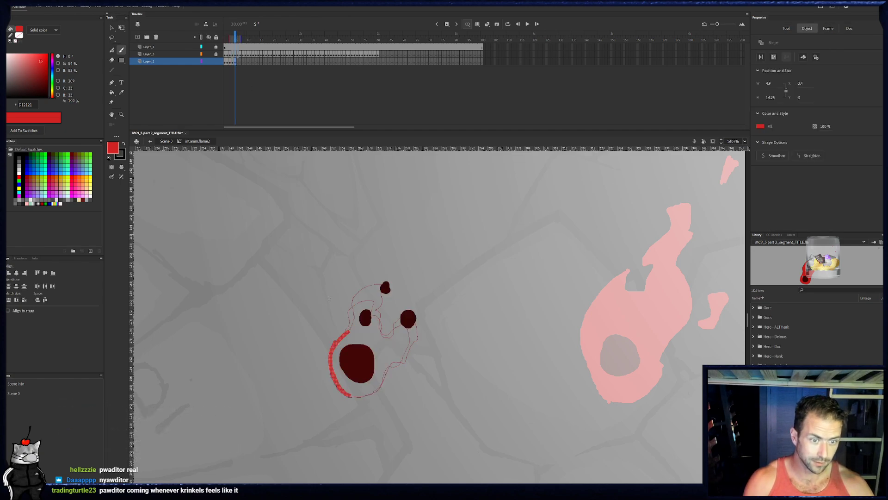
left_click_drag(327, 302, 345, 283)
key("ctrl+z")
left_click_drag(348, 332, 360, 300)
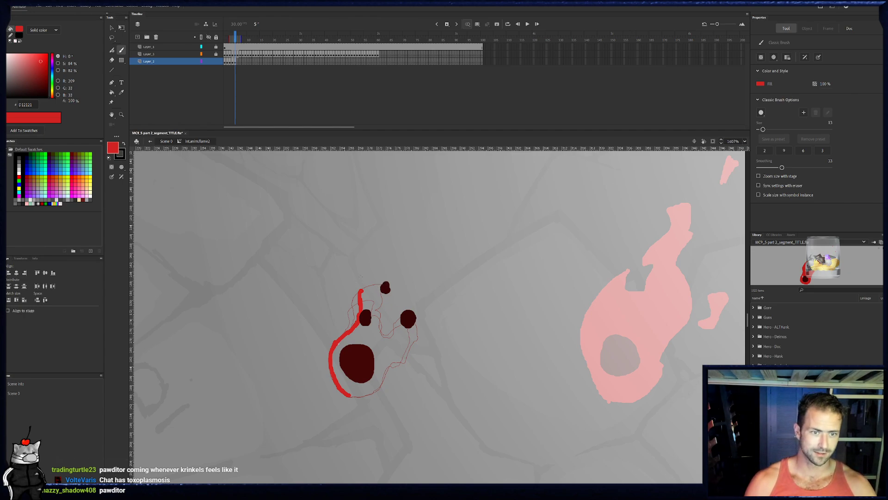
left_click_drag(360, 278, 396, 253)
key("ctrl+z")
left_click_drag(360, 292, 392, 278)
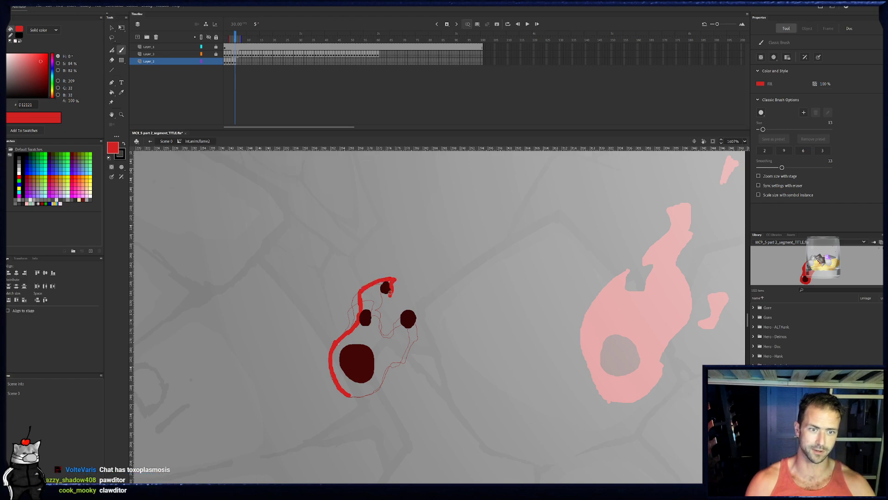
- Finish frame 5's outline down the upper tip's inner edge, around the right ember and back to the base, and fill it red
key("e")
left_click_drag(382, 294, 380, 303)
key("b")
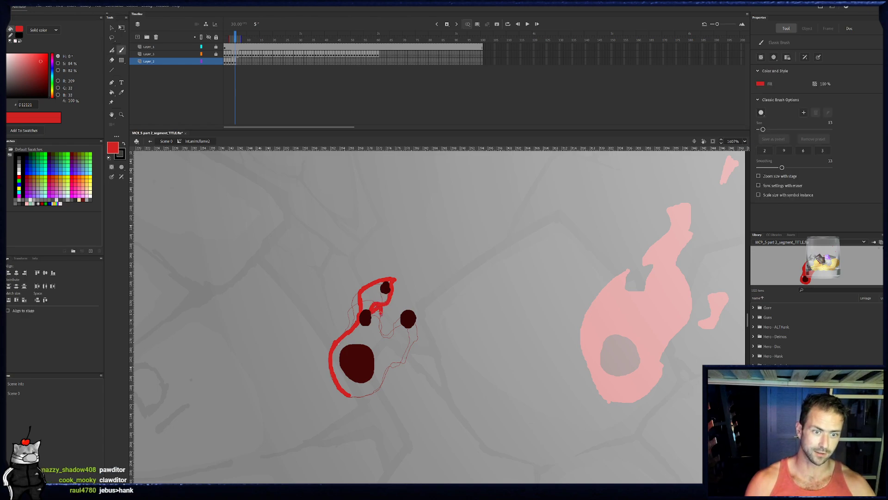
mouse_move(385, 338)
left_mouse_down()
mouse_move(400, 315)
mouse_move(418, 303)
mouse_move(421, 332)
mouse_move(390, 354)
mouse_move(350, 397)
left_mouse_up()
key("e")
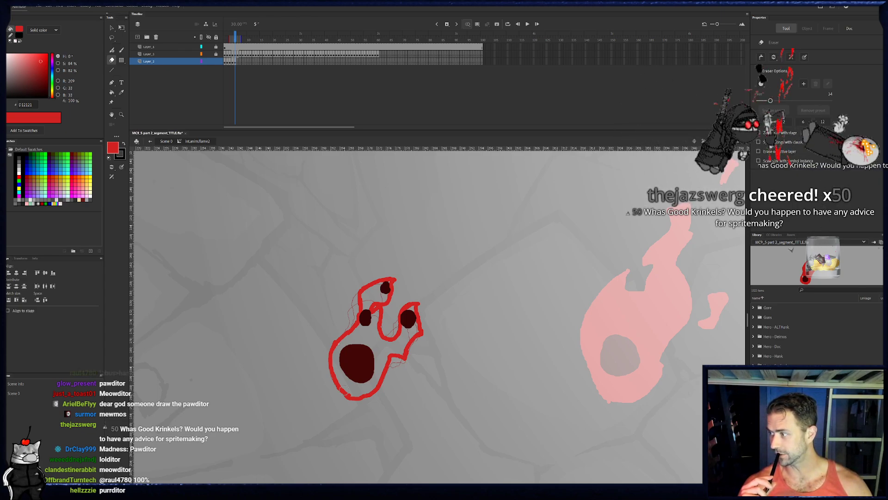
key("k")
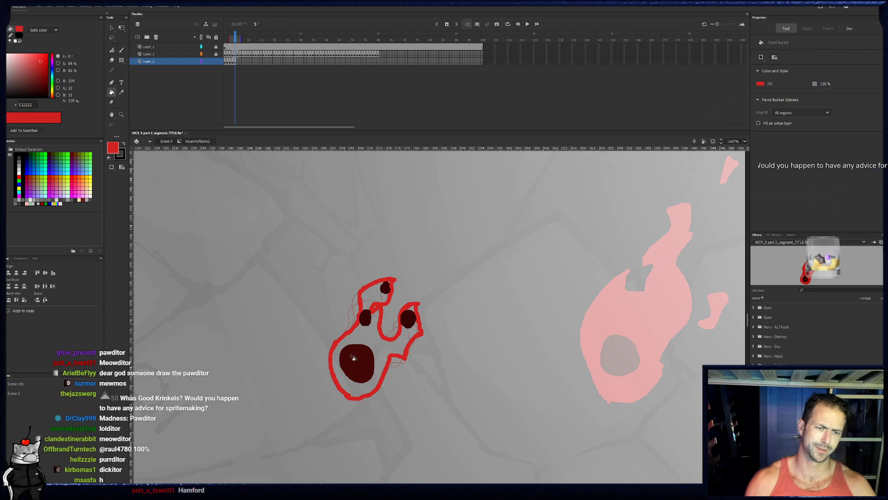
left_click(356, 341)
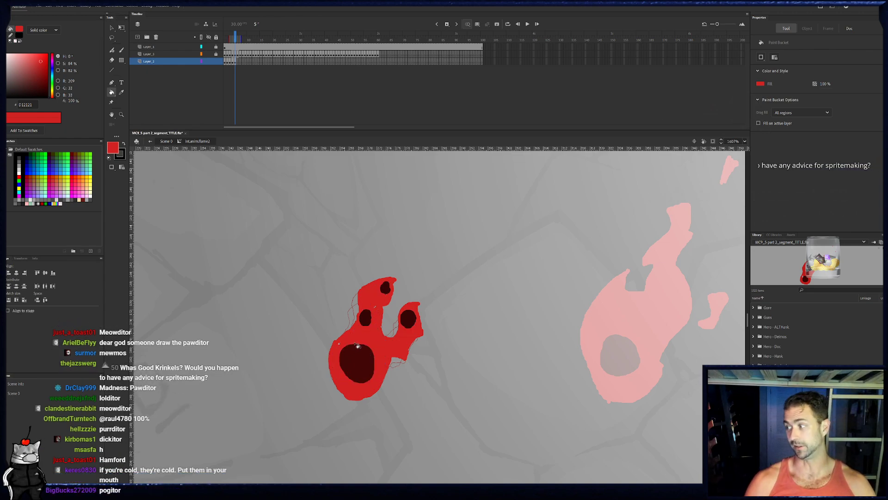
- In frame 6, paint the flame outline up the left edge, over the topmost ember and down the upper tongue's inner edge
left_click(241, 81)
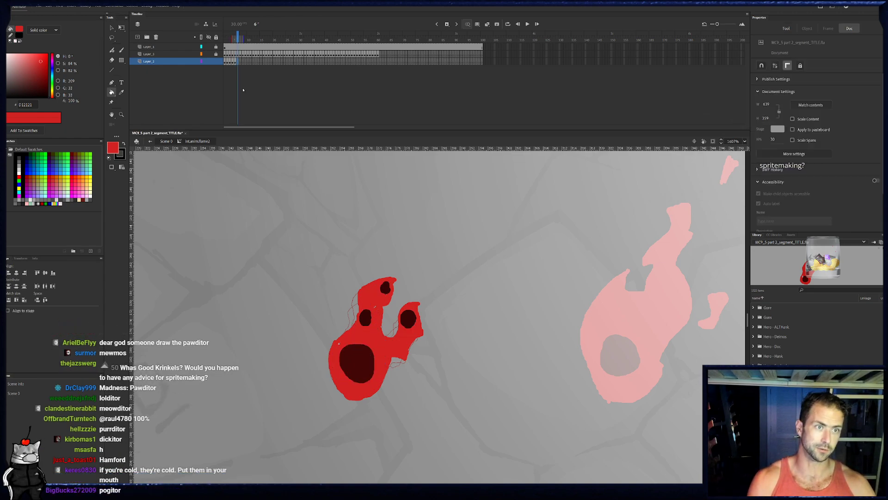
key("b")
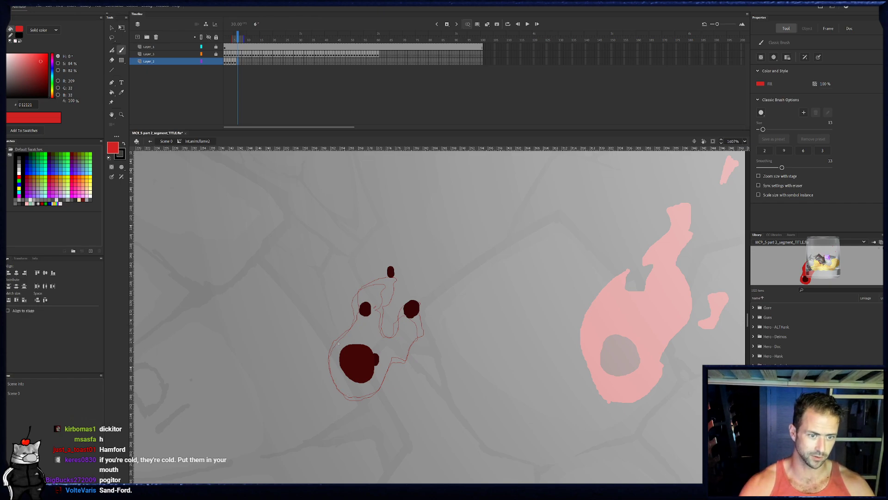
mouse_move(353, 385)
left_mouse_down()
mouse_move(369, 414)
mouse_move(340, 388)
mouse_move(331, 358)
mouse_move(361, 314)
left_mouse_up()
key("ctrl+z")
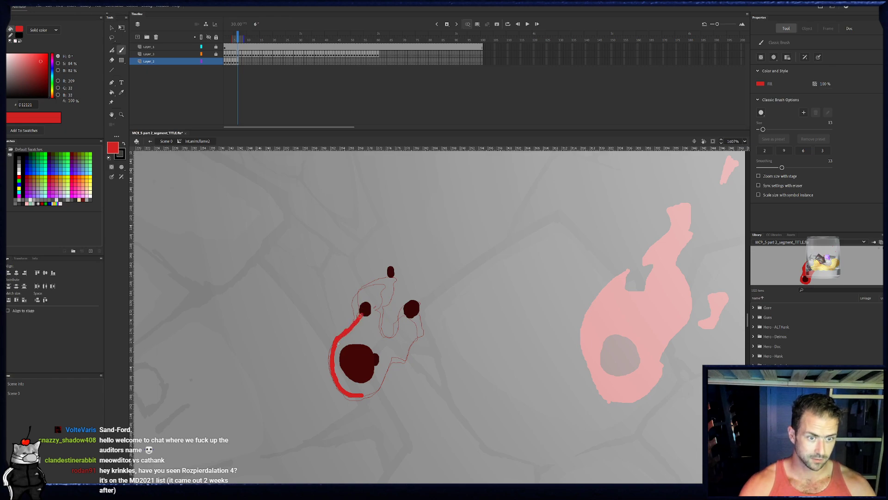
mouse_move(360, 317)
left_mouse_down()
mouse_move(375, 272)
mouse_move(396, 261)
left_mouse_up()
mouse_move(401, 284)
left_mouse_down()
mouse_move(385, 295)
mouse_move(382, 329)
mouse_move(393, 336)
left_mouse_up()
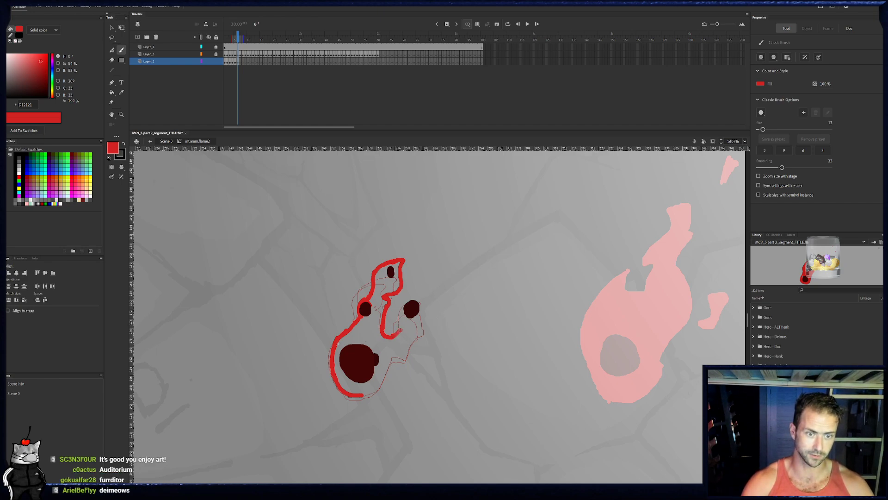
- Close frame 6's outline around the right ember and back to the base, and fill the flame red
mouse_move(404, 326)
left_mouse_down()
mouse_move(404, 308)
mouse_move(419, 294)
mouse_move(428, 327)
mouse_move(405, 350)
mouse_move(390, 347)
mouse_move(387, 370)
left_mouse_up()
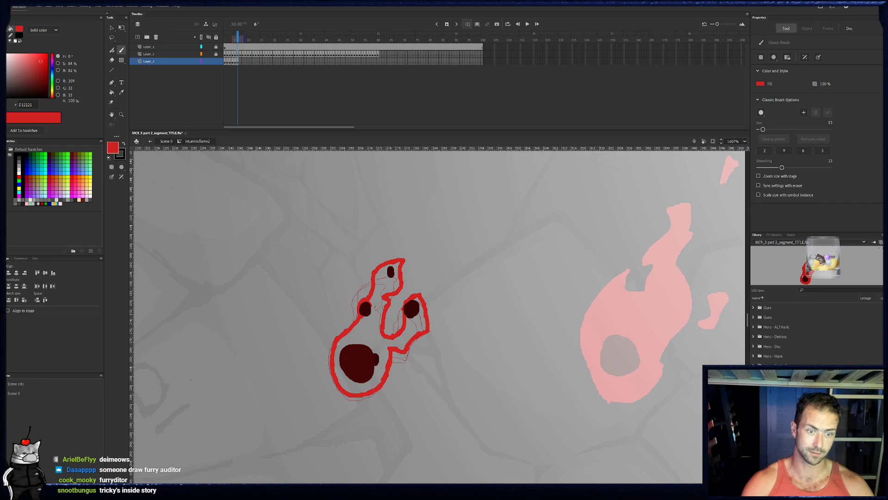
left_click_drag(391, 316, 374, 321)
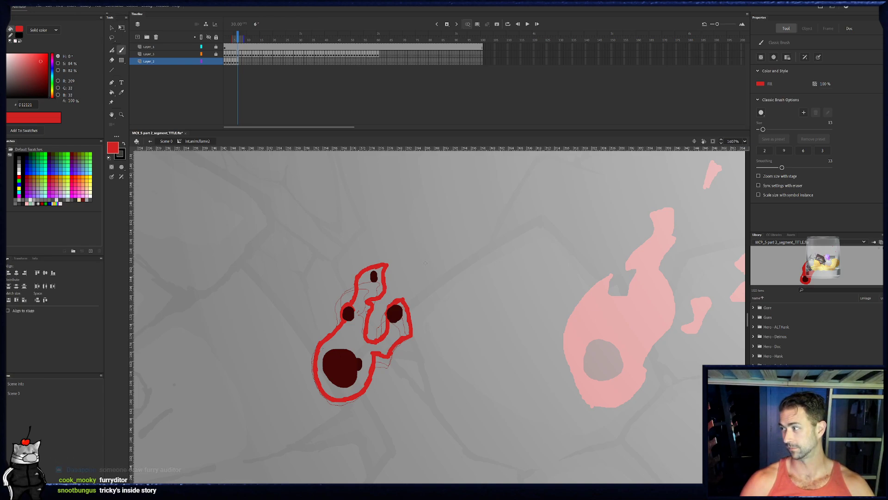
left_click(112, 93)
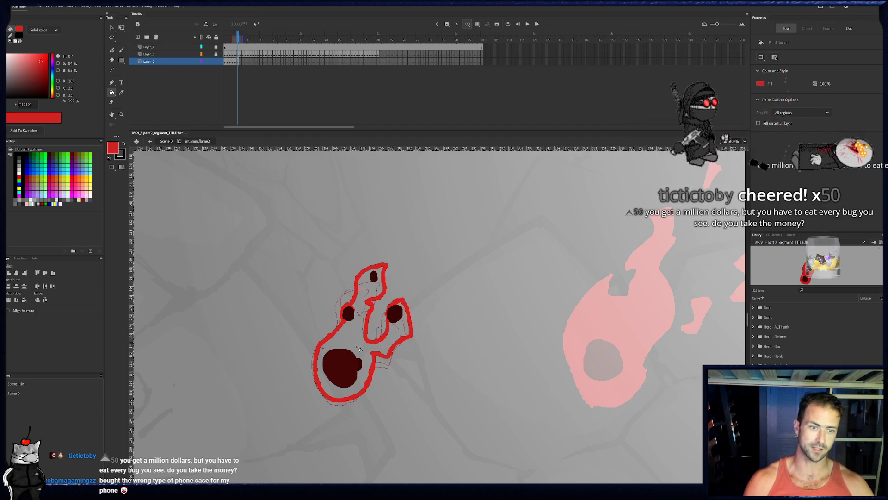
left_click(378, 345)
key("e")
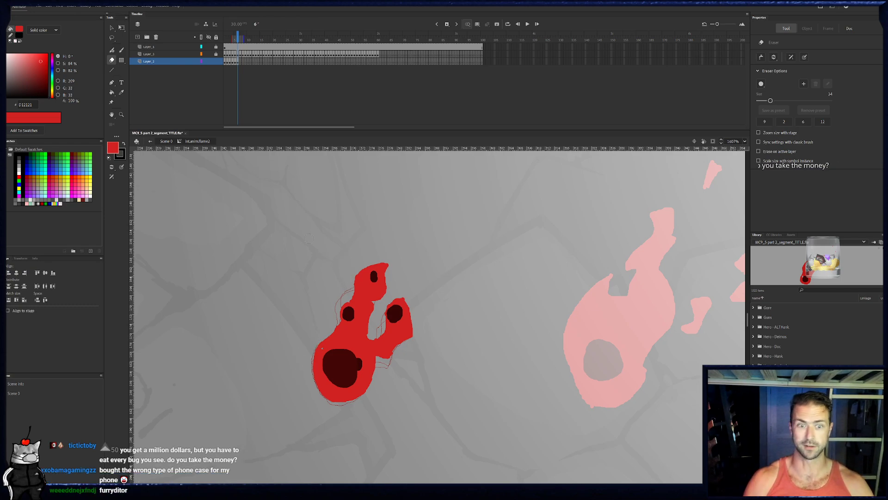
key("b")
- In frame 7, paint the flame outline from the base up the right side and around the right ember, undoing stray changes
left_click(242, 63)
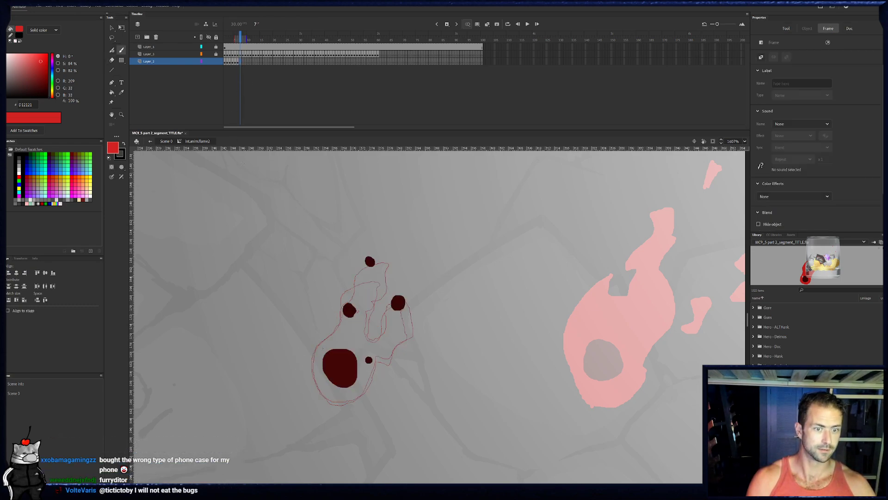
key("e")
key("b")
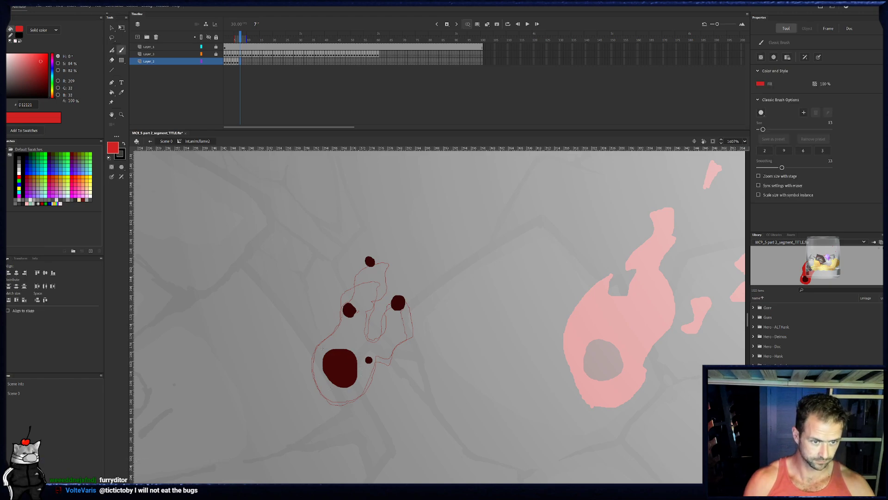
left_click_drag(355, 394, 371, 379)
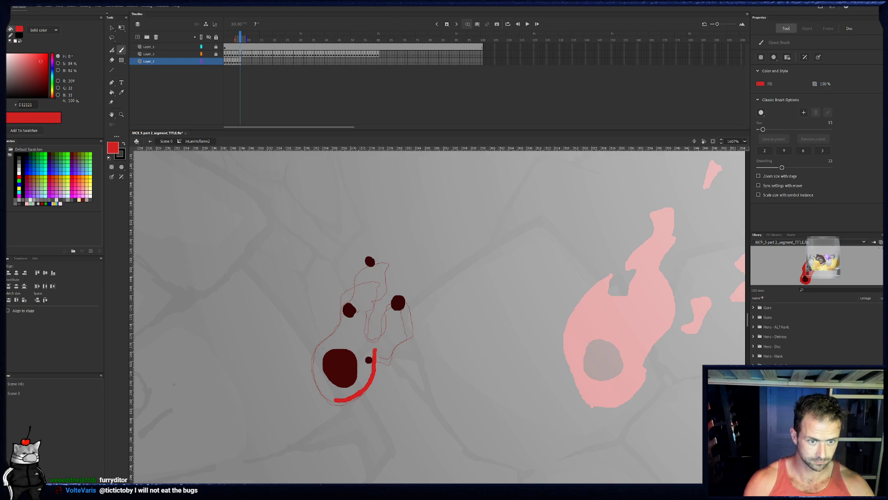
mouse_move(400, 341)
left_mouse_down()
mouse_move(417, 317)
mouse_move(408, 290)
mouse_move(392, 296)
mouse_move(390, 332)
mouse_move(378, 344)
left_mouse_up()
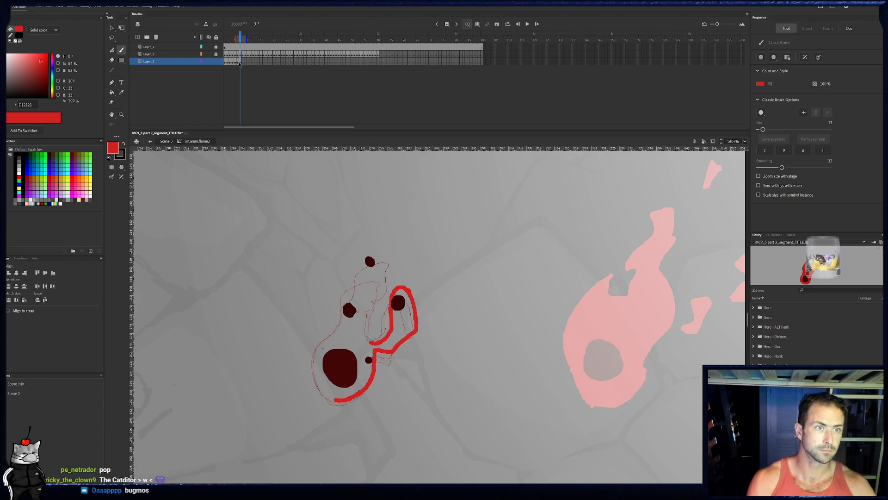
left_click(241, 62)
left_click(241, 62)
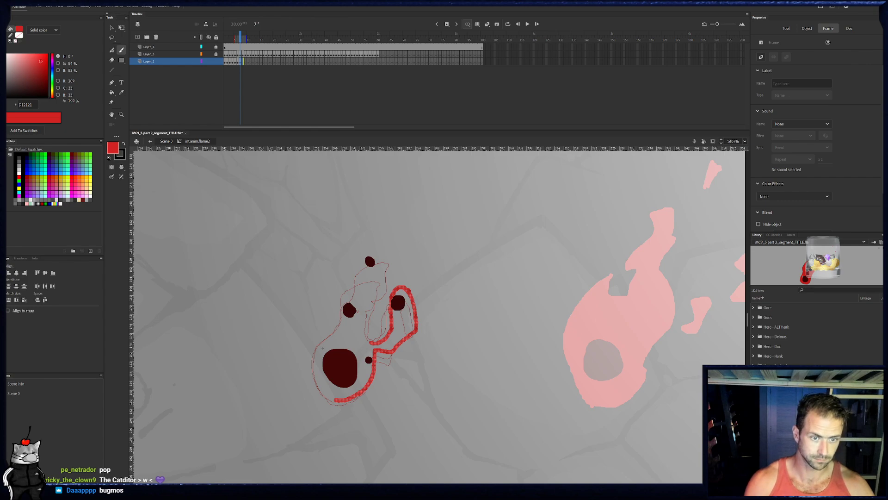
key("ctrl+z")
key("ctrl+z")
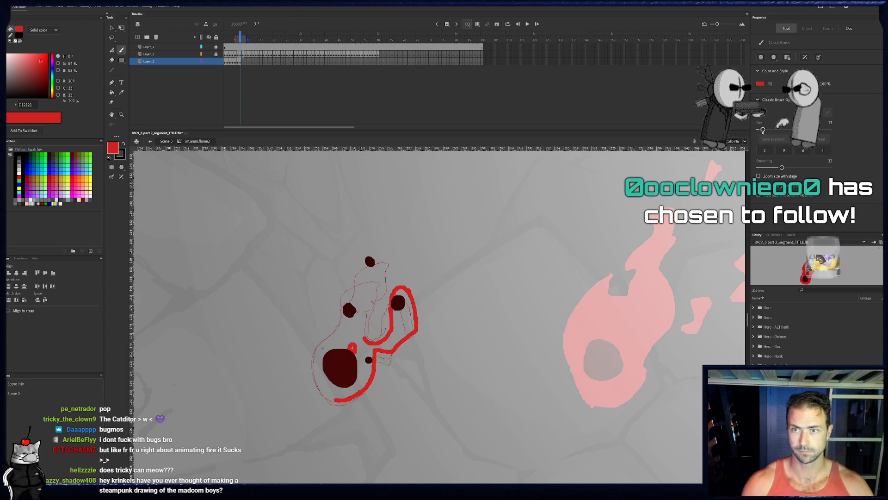
- With a slightly smaller brush, finish frame 7's outline over the top ember and down the left edge to the base
left_click_drag(763, 130, 762, 132)
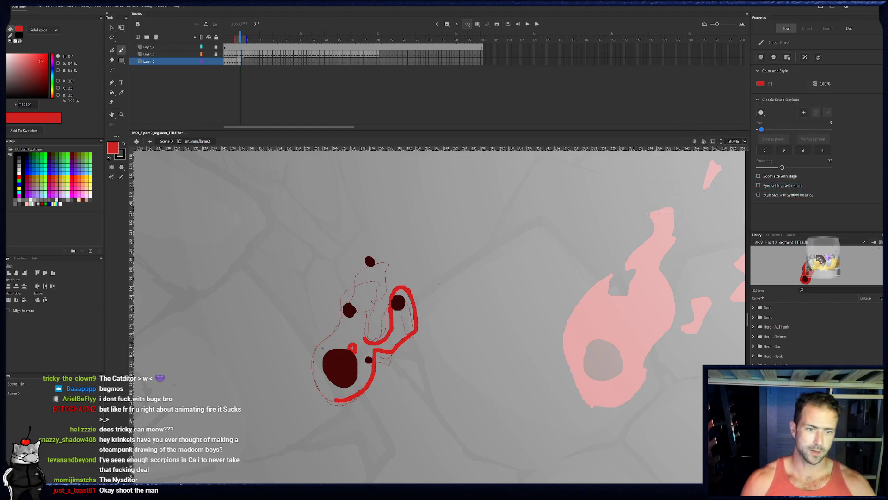
mouse_move(365, 339)
left_mouse_down()
mouse_move(375, 292)
mouse_move(398, 257)
mouse_move(375, 247)
mouse_move(356, 266)
left_mouse_up()
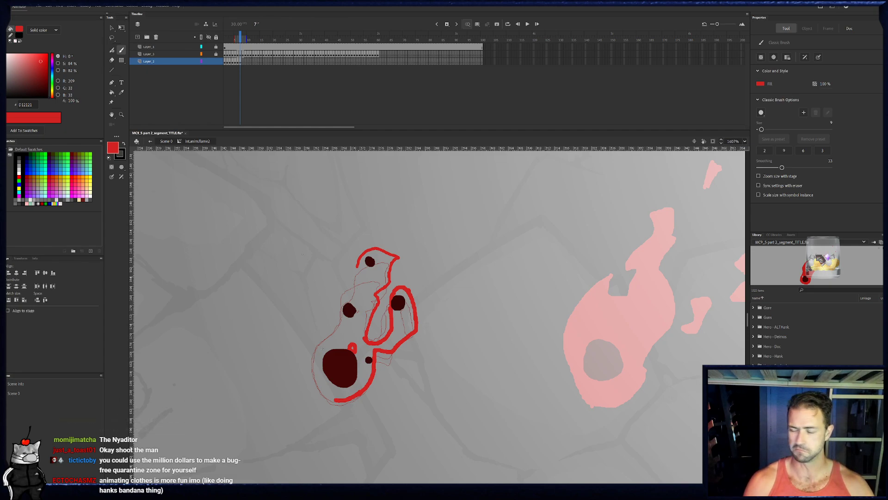
left_click_drag(360, 270, 354, 300)
key("ctrl+z")
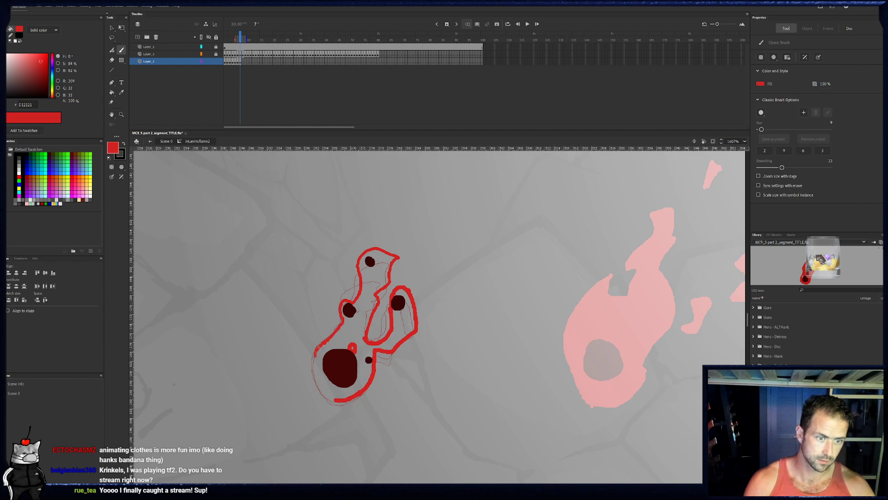
left_click_drag(318, 346, 336, 400)
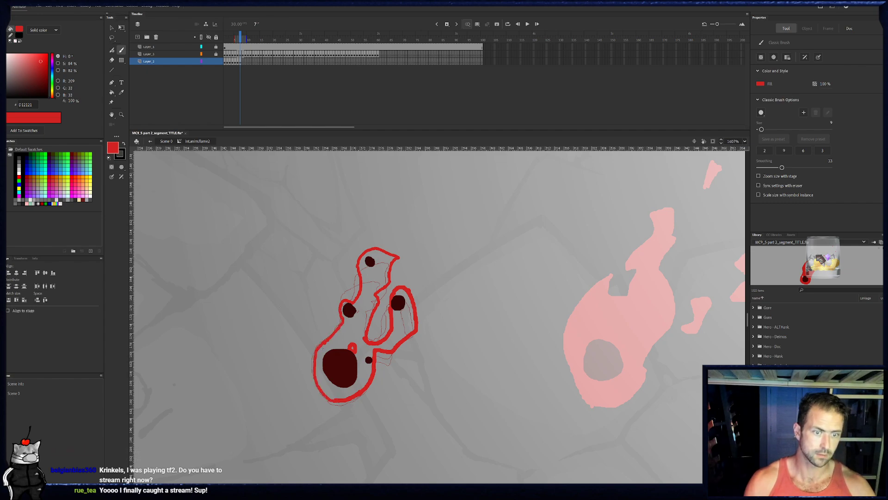
- Fill frame 7's flame red and clear a small notch above the dark core
left_click(112, 92)
left_click(368, 338)
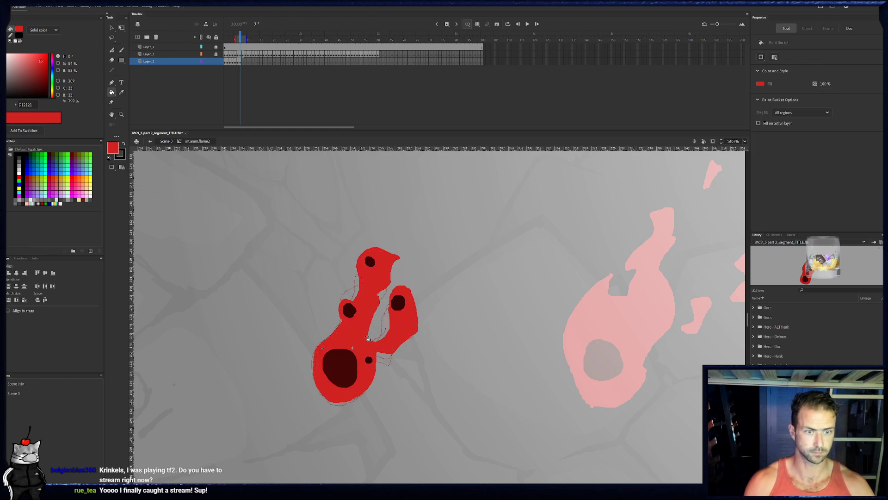
key("e")
key("b")
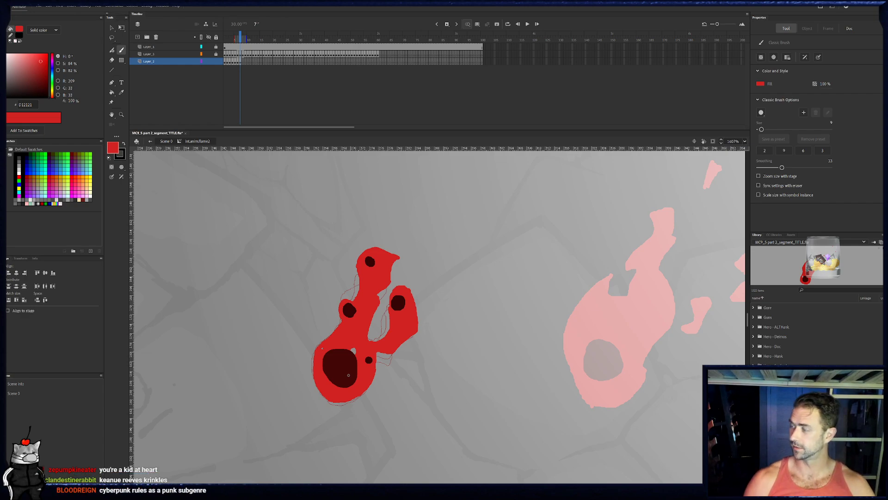
- In frame 8, paint the flame's left edge from the base up around the left ember, trimming the line with the eraser
left_click(243, 60)
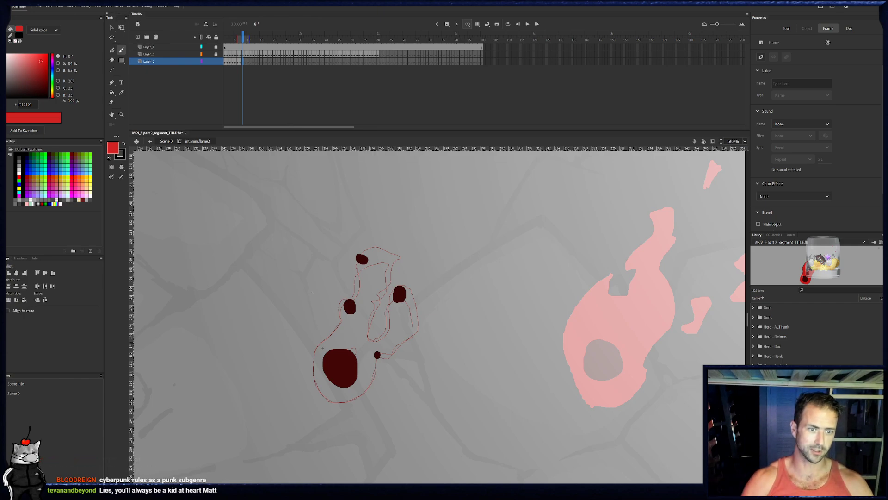
key("b")
left_click_drag(328, 399, 350, 407)
key("e")
key("b")
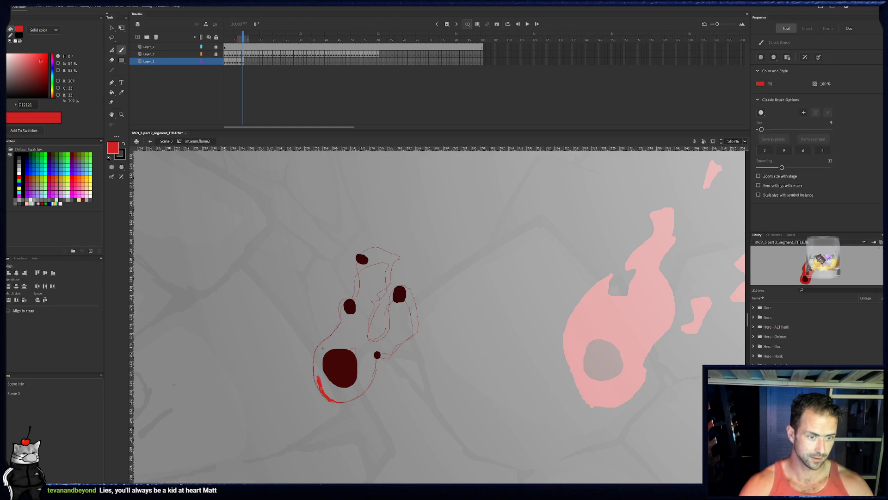
key("e")
left_click_drag(306, 359, 317, 396)
key("b")
left_click_drag(314, 361, 343, 320)
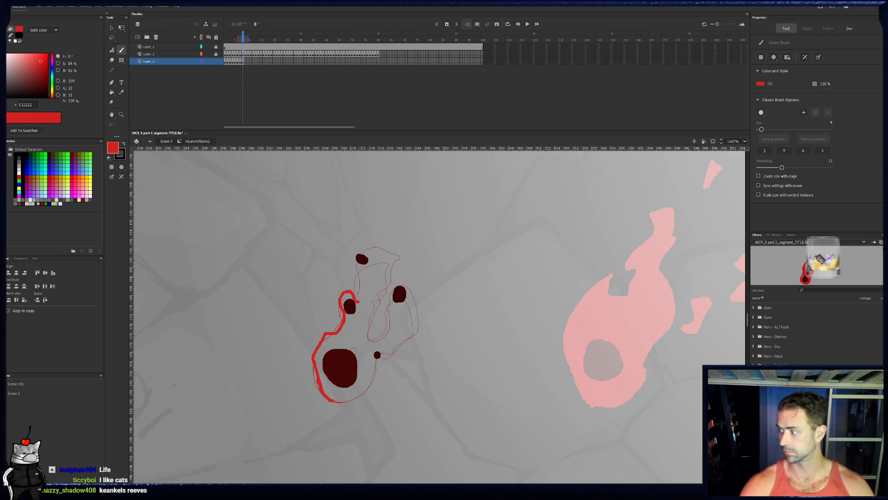
- Continue frame 8's outline around the top ember to the pointed upper tip, and trim the end of its inner edge
left_click_drag(363, 260, 364, 269)
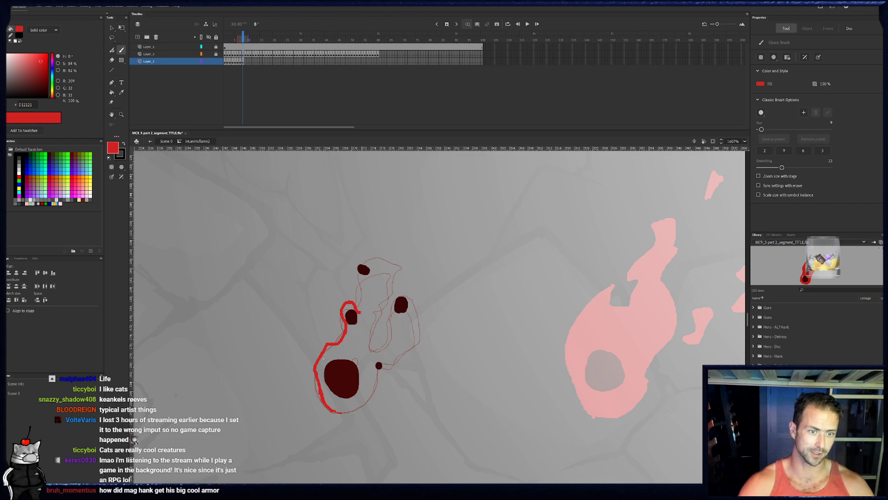
left_click_drag(356, 267, 362, 308)
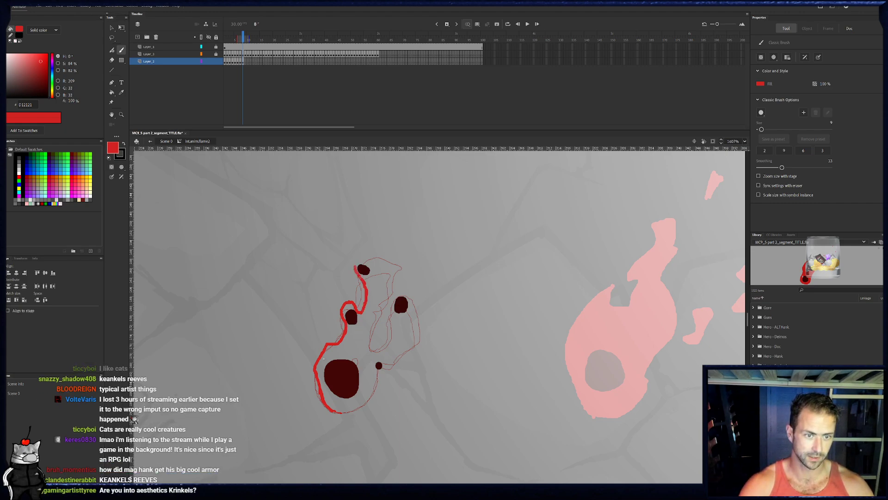
mouse_move(357, 272)
left_mouse_down()
mouse_move(359, 255)
mouse_move(401, 263)
left_mouse_up()
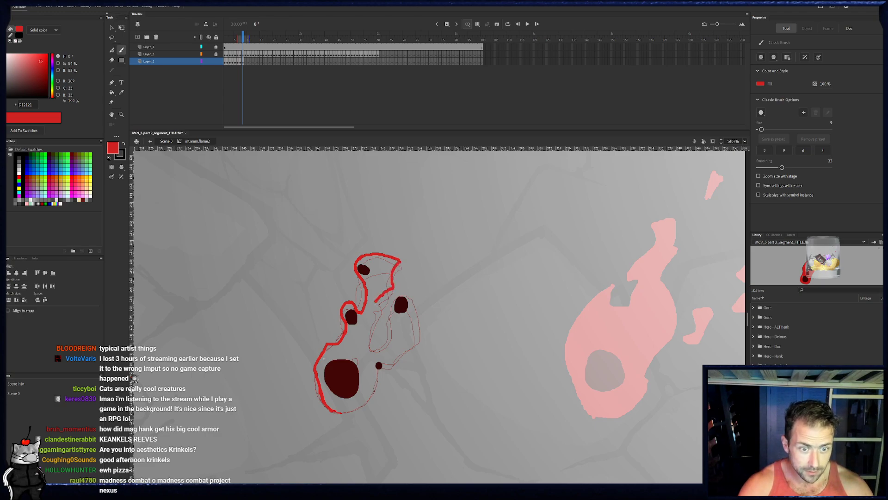
key("e")
left_click_drag(373, 303, 394, 281)
key("b")
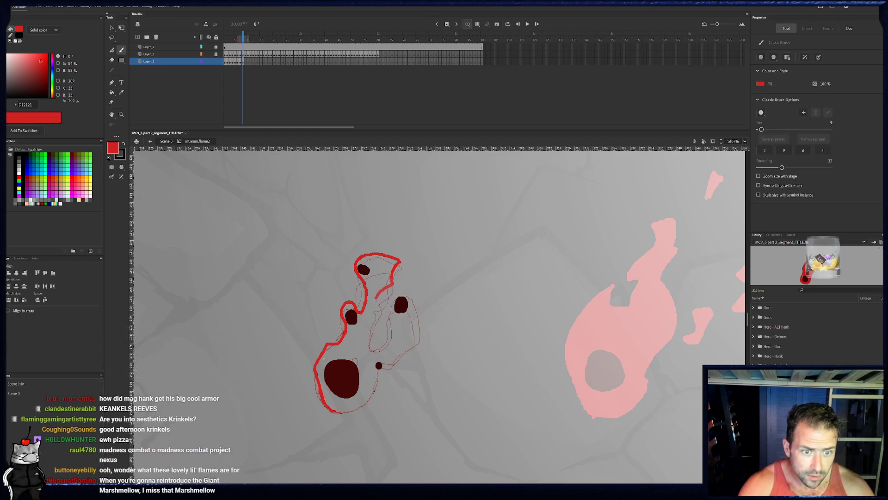
- Paint frame 8's inner gap between the two tongues and the outer curve of the right lobe around its ember
mouse_move(384, 303)
left_mouse_down()
mouse_move(366, 346)
mouse_move(382, 350)
mouse_move(396, 326)
left_mouse_up()
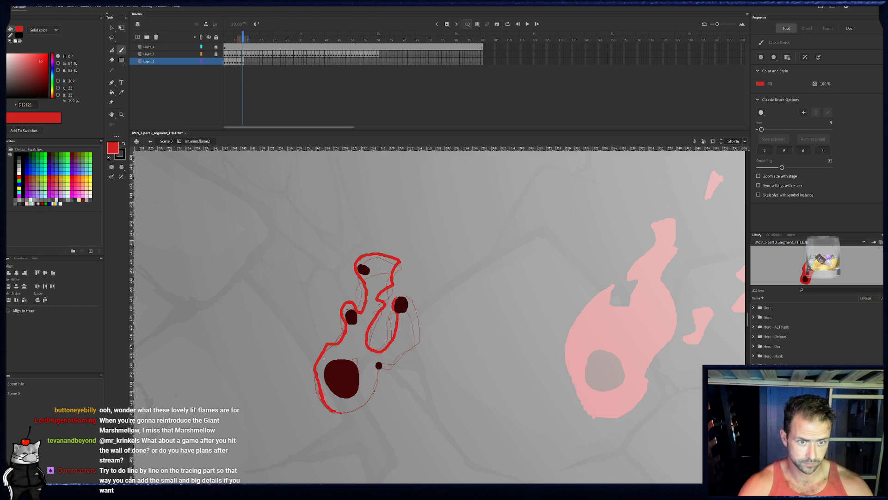
key("e")
left_click_drag(407, 298, 426, 341)
key("b")
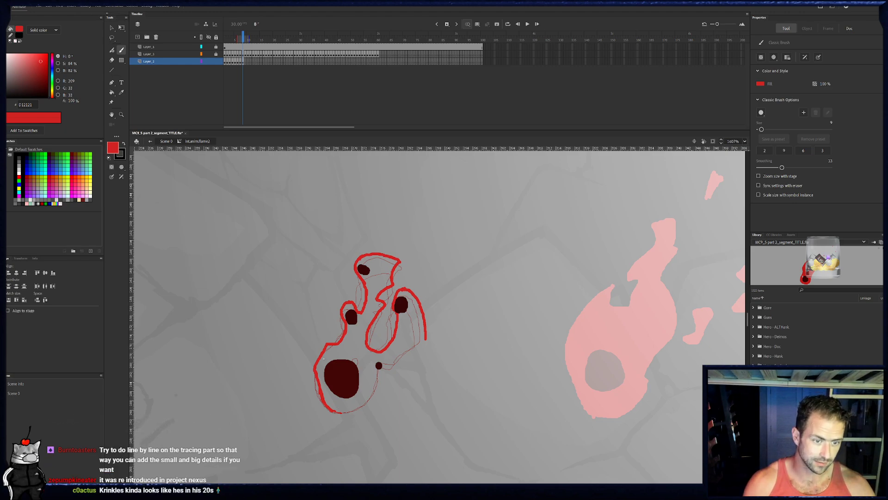
- Close frame 8's outline along the base and the right lobe's underside, with a small notch above the core, and fill it red
key("ctrl+z")
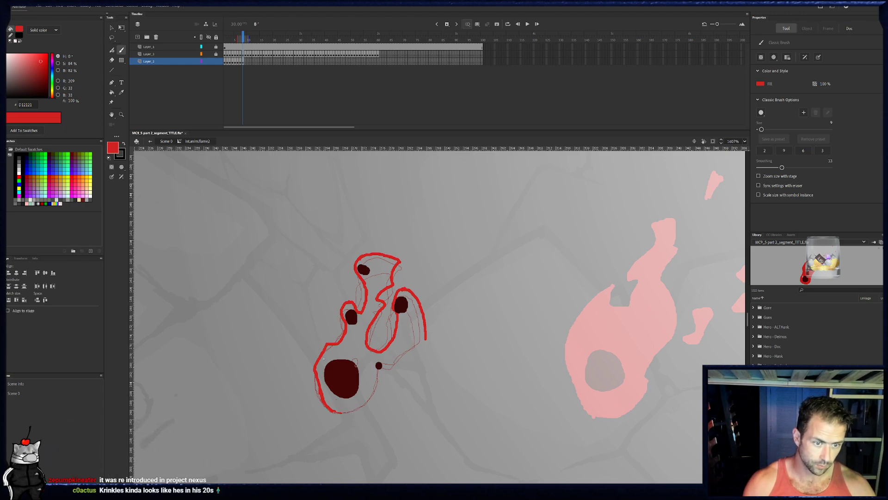
key("ctrl+z")
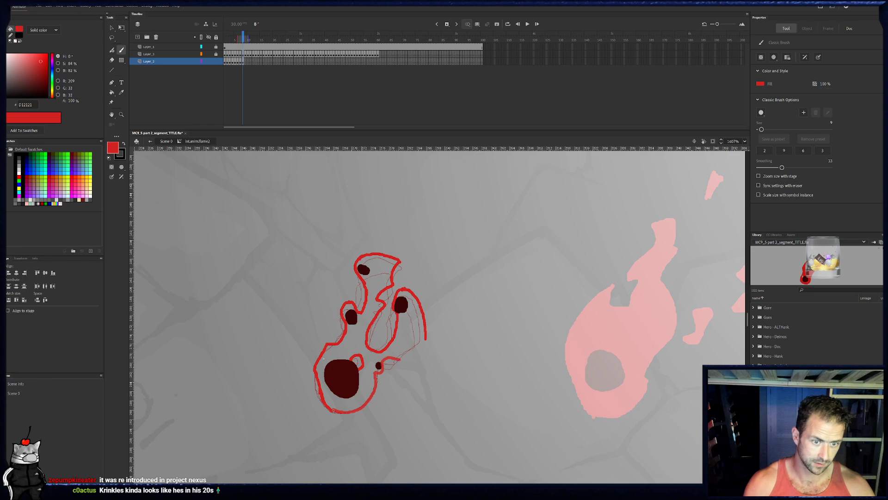
left_click_drag(401, 339, 402, 346)
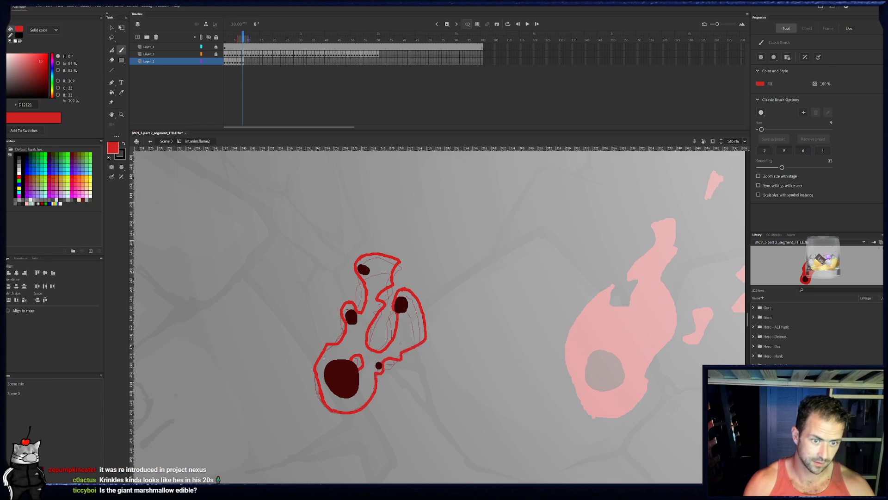
key("k")
left_click(409, 325)
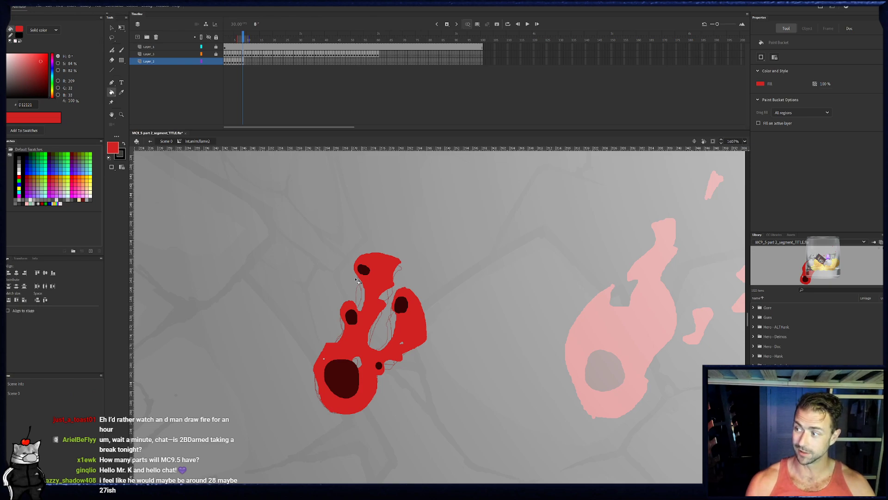
key("e")
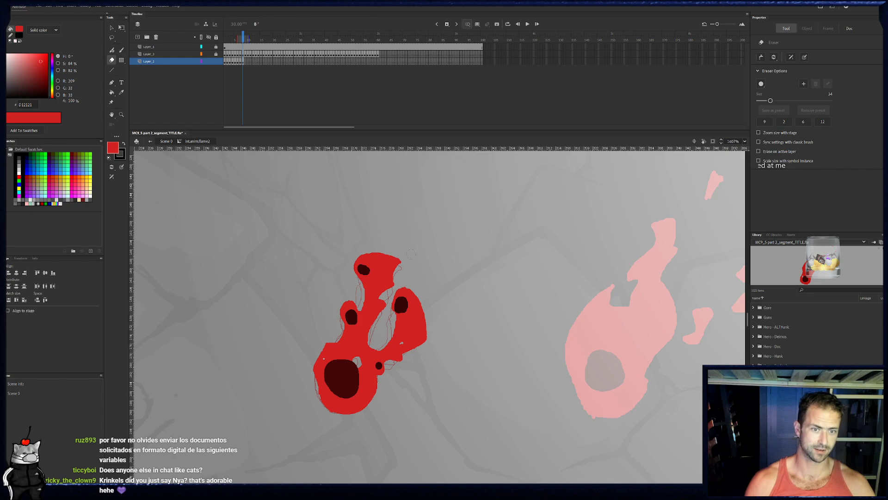
- In frame 9, paint the flame's left edge in red from the base up and around the left ember
left_click(246, 62)
left_click(246, 62)
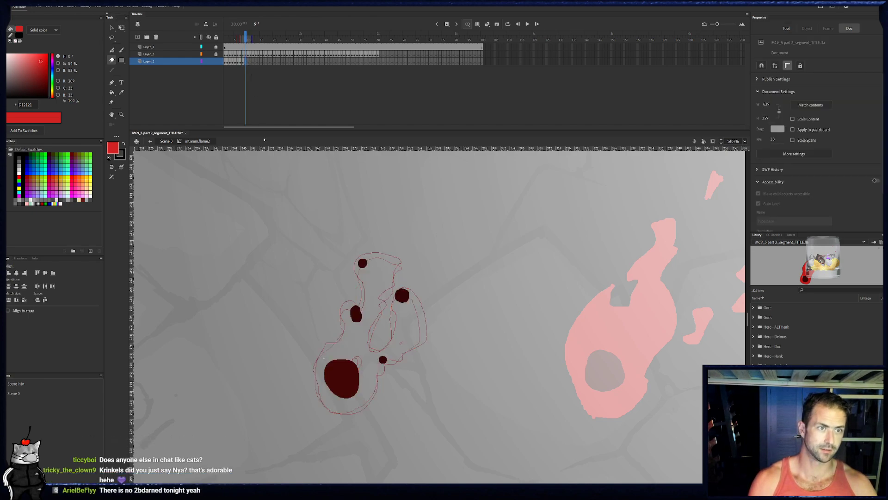
key("b")
left_click_drag(331, 409, 317, 375)
mouse_move(330, 333)
left_mouse_down()
mouse_move(343, 334)
mouse_move(354, 296)
mouse_move(362, 309)
left_mouse_up()
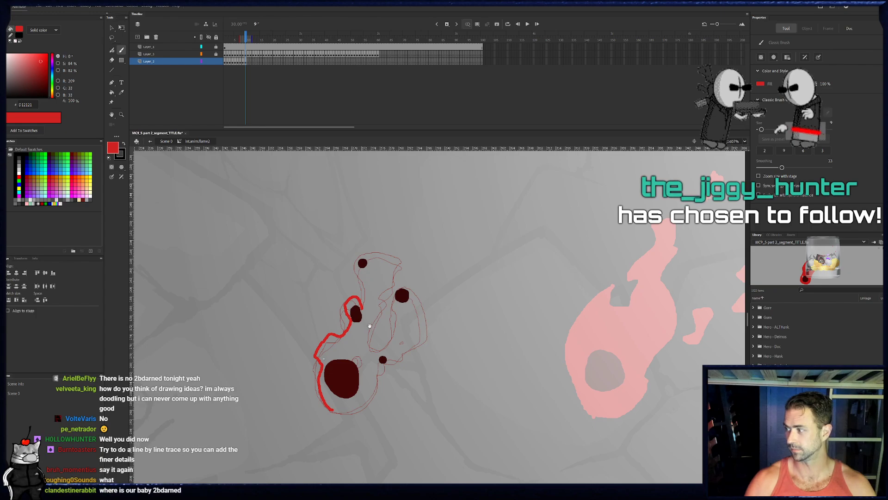
- Continue frame 9's outline around the top ember, the inner gap and the right lobe's outer curve, reworking the curve's lower end with the eraser and brush
left_click_drag(370, 326, 370, 333)
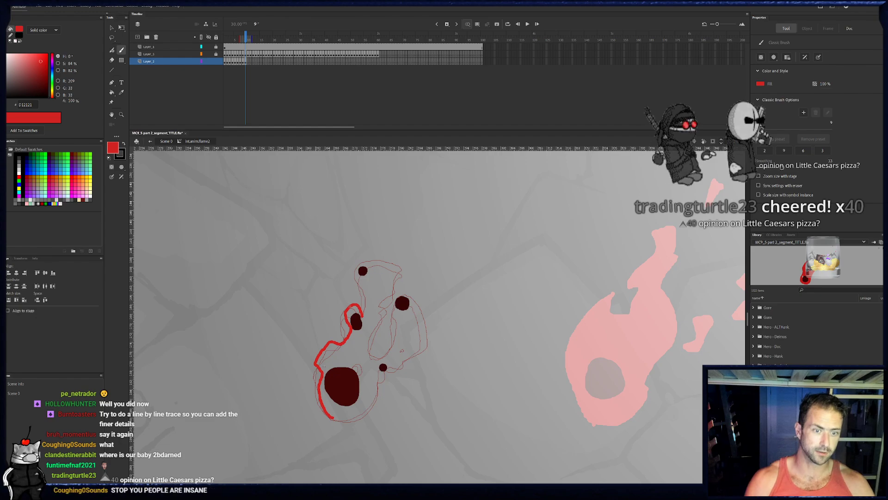
left_click_drag(363, 316, 373, 297)
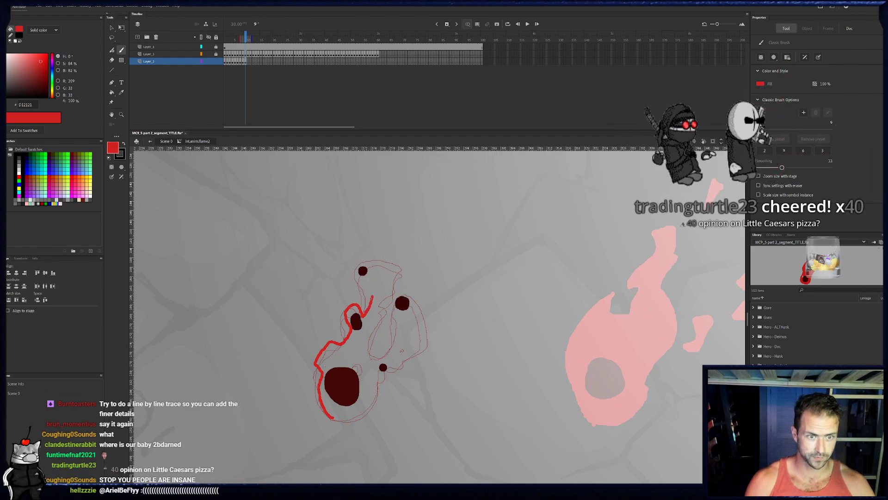
mouse_move(373, 296)
left_mouse_down()
mouse_move(354, 275)
mouse_move(356, 261)
mouse_move(399, 261)
mouse_move(387, 276)
mouse_move(397, 282)
mouse_move(378, 298)
mouse_move(389, 307)
mouse_move(366, 339)
mouse_move(378, 353)
mouse_move(389, 347)
mouse_move(396, 294)
mouse_move(420, 294)
mouse_move(405, 289)
mouse_move(429, 347)
left_mouse_up()
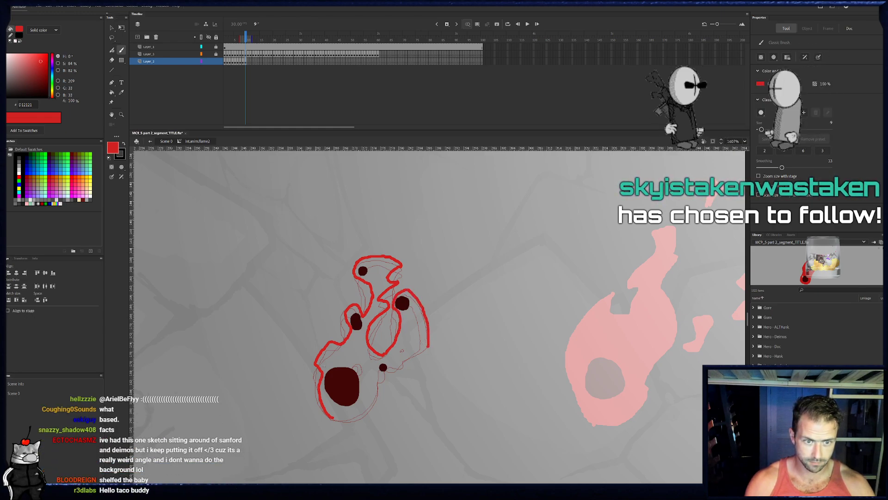
key("e")
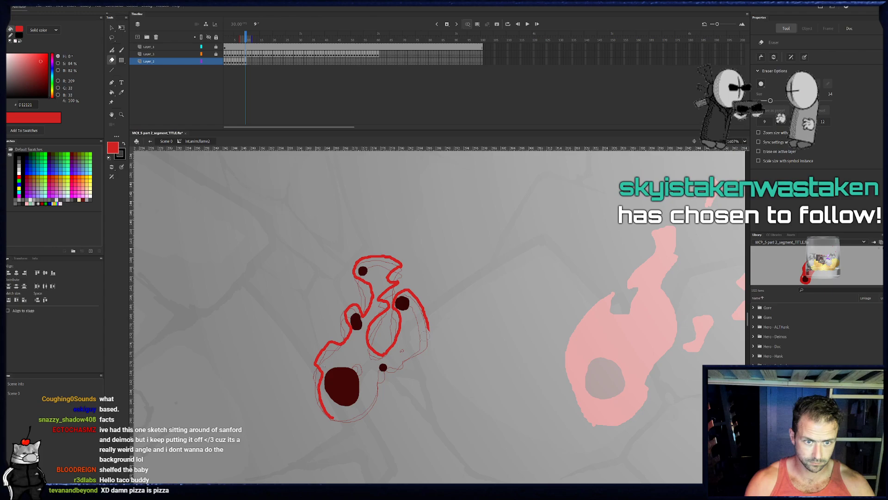
key("b")
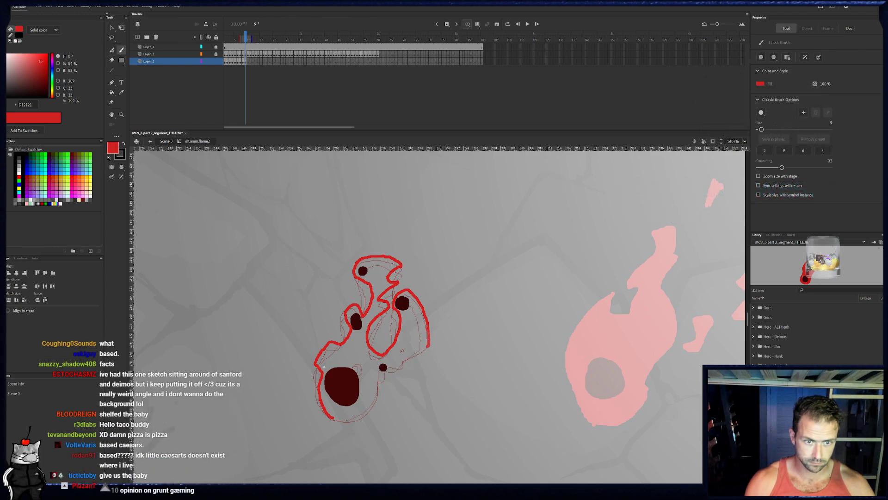
- Close frame 9's outline along the right lobe's underside and the base, adding a small hole in the lobe and small loops above the core
mouse_move(430, 347)
left_mouse_down()
mouse_move(404, 360)
mouse_move(402, 344)
left_mouse_up()
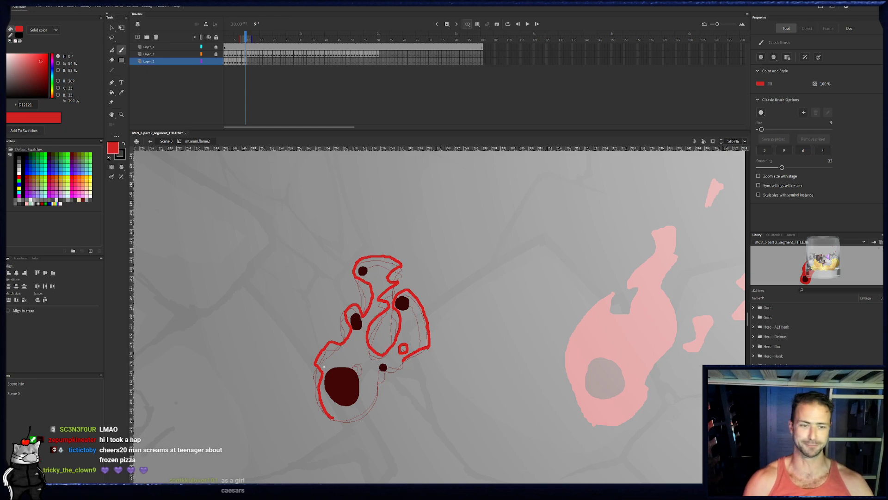
key("e")
key("b")
mouse_move(406, 357)
left_mouse_down()
mouse_move(378, 374)
mouse_move(376, 392)
mouse_move(332, 418)
left_mouse_up()
mouse_move(350, 370)
left_mouse_down()
mouse_move(367, 372)
mouse_move(350, 369)
mouse_move(366, 361)
left_mouse_up()
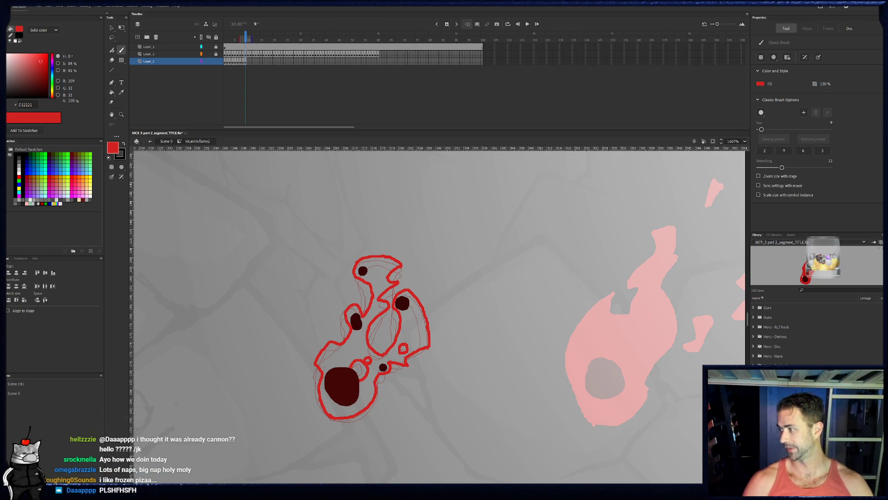
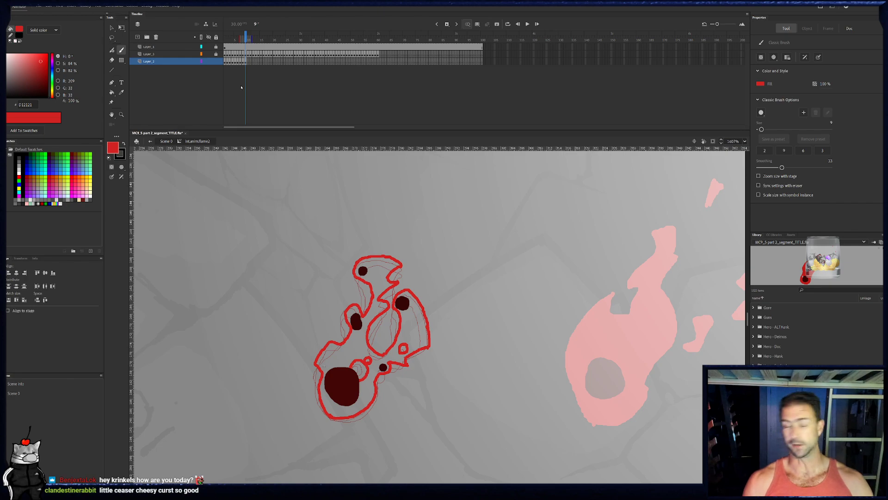
- Fill frame 9's outlined flame with red, leaving the inner gap and small holes open
key("k")
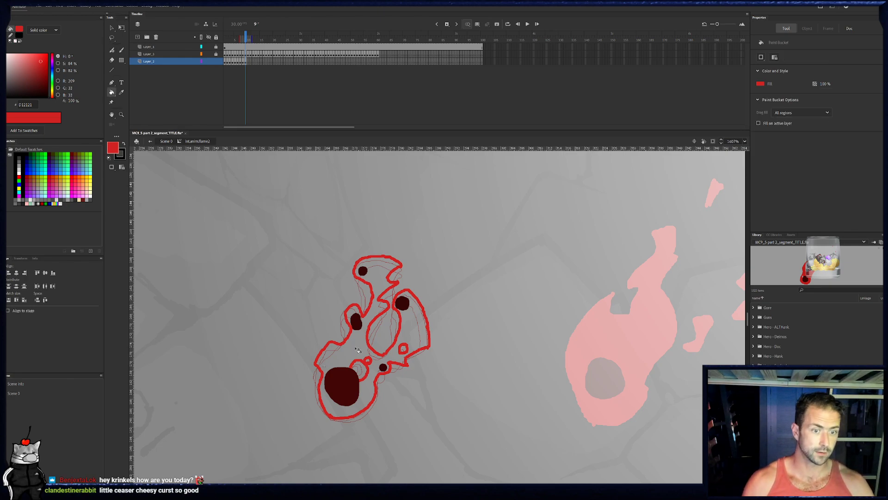
left_click(335, 355)
key("b")
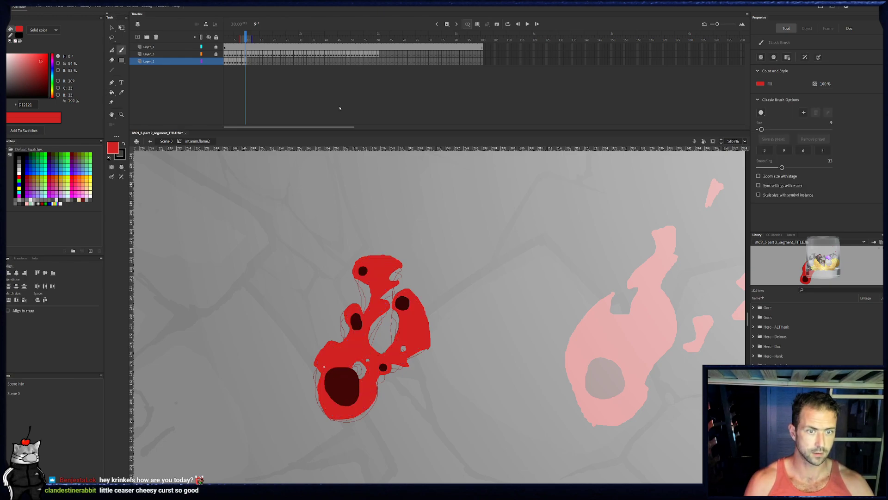
- In frame 10, paint the flame's left edge, the tip around the top ember and the oval inner gap in red
left_click(248, 59)
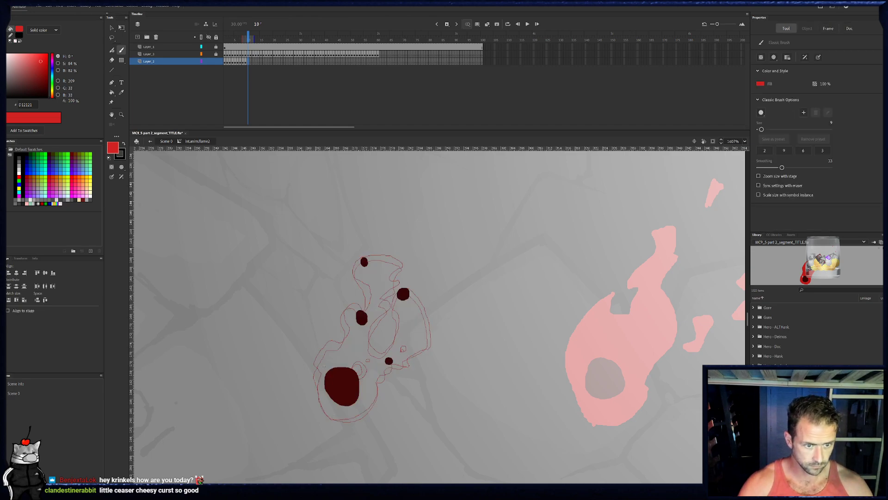
left_click_drag(320, 391, 332, 418)
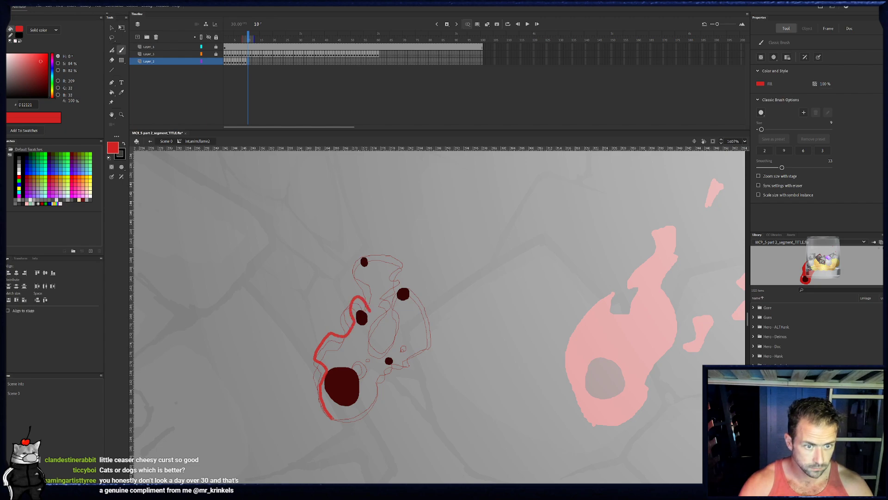
mouse_move(357, 274)
left_mouse_down()
mouse_move(354, 265)
mouse_move(371, 254)
left_mouse_up()
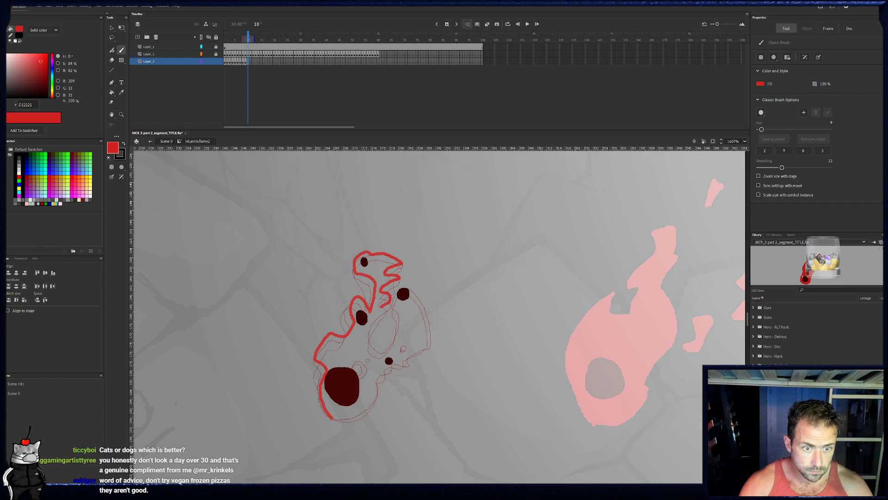
left_click_drag(366, 333, 382, 347)
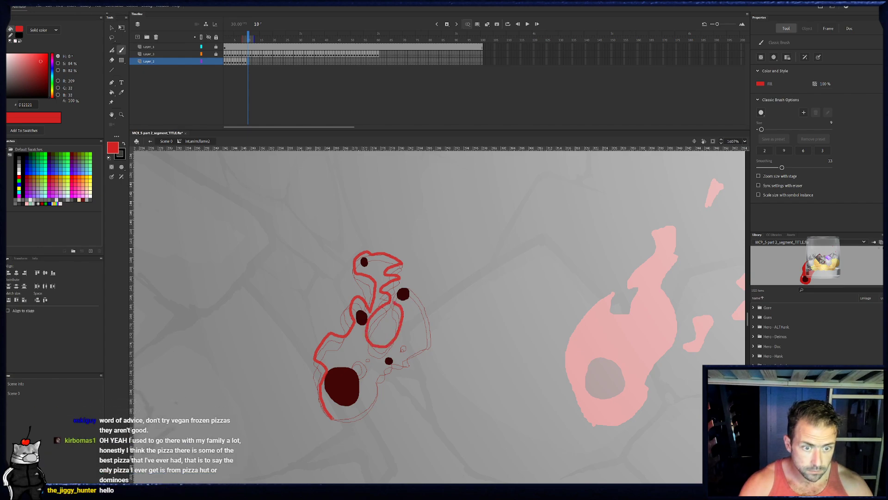
- Complete frame 10's outline around the right lobe, base and looped notch above the core, and fill the flame red
mouse_move(402, 281)
left_mouse_down()
mouse_move(417, 296)
mouse_move(431, 345)
mouse_move(412, 352)
mouse_move(398, 342)
mouse_move(410, 360)
mouse_move(380, 372)
mouse_move(367, 408)
mouse_move(331, 419)
left_mouse_up()
key("e")
key("b")
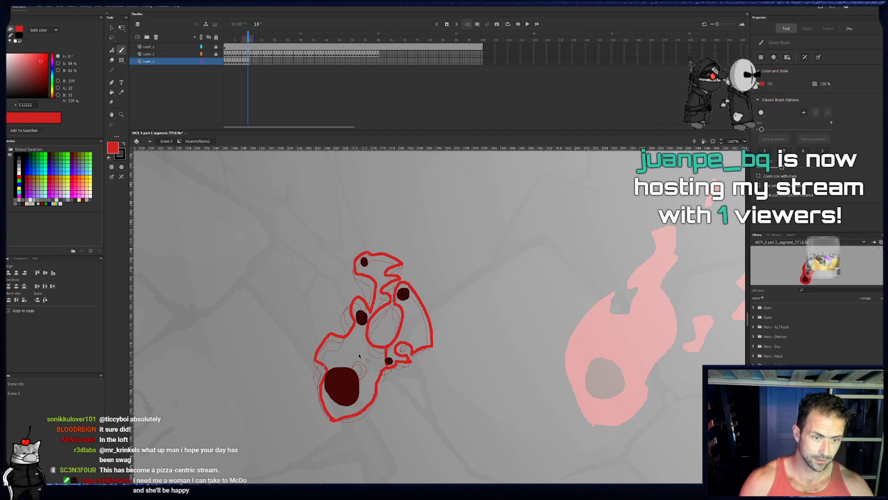
key("ctrl+z")
mouse_move(350, 370)
left_mouse_down()
mouse_move(354, 361)
mouse_move(375, 362)
mouse_move(360, 378)
left_mouse_up()
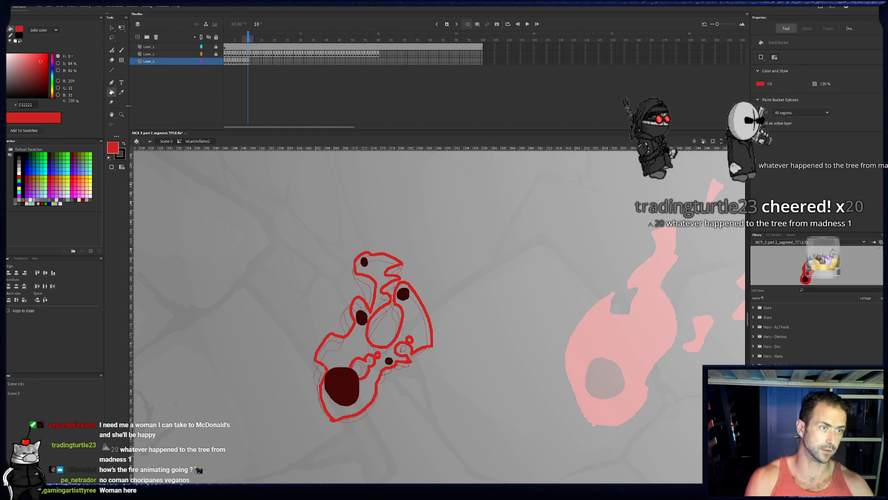
key("k")
left_click(355, 397)
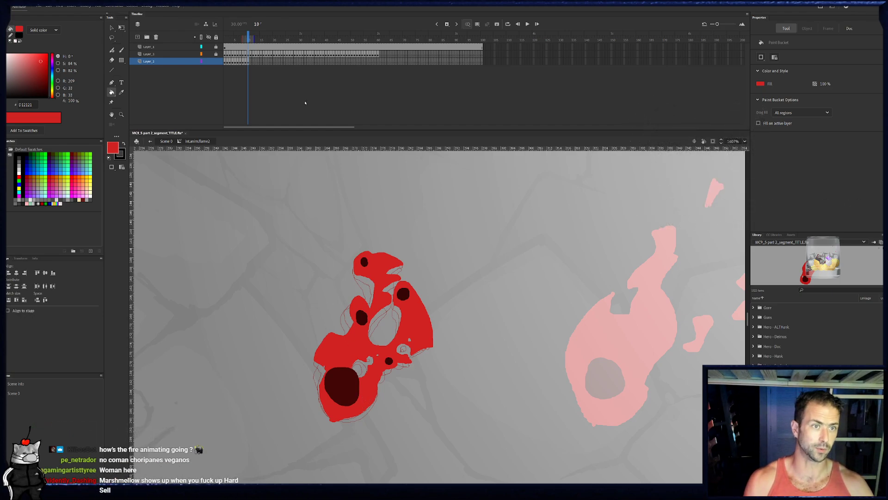
- In frame 11, paint the flame's left edge from the base up and around the top ember in red
left_click(251, 63)
key("b")
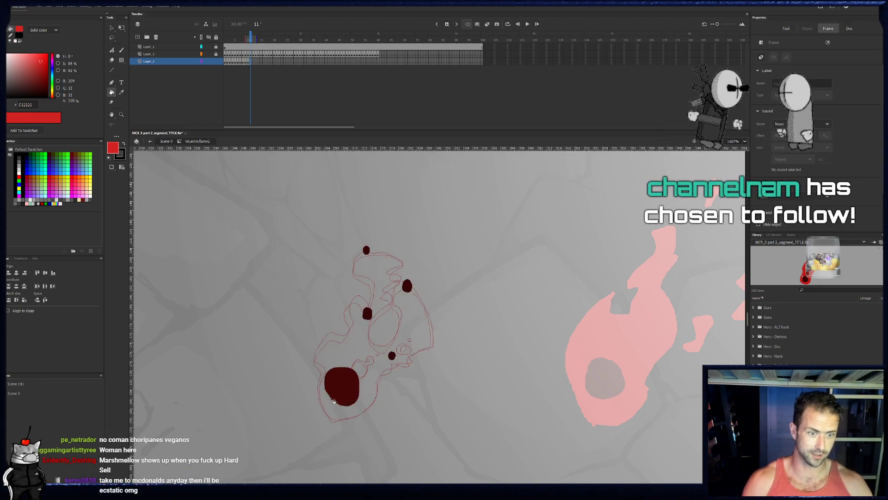
mouse_move(331, 417)
left_mouse_down()
mouse_move(329, 361)
mouse_move(316, 353)
mouse_move(328, 330)
mouse_move(349, 328)
mouse_move(371, 301)
left_mouse_up()
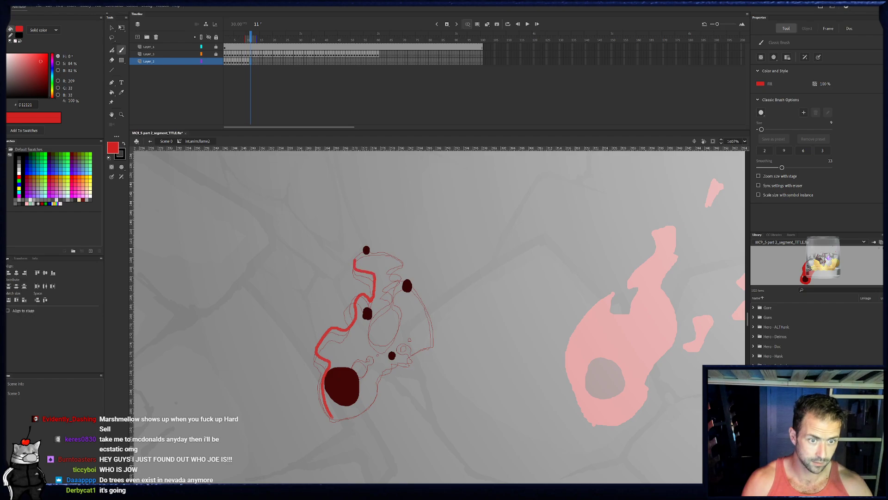
left_click_drag(354, 259, 372, 245)
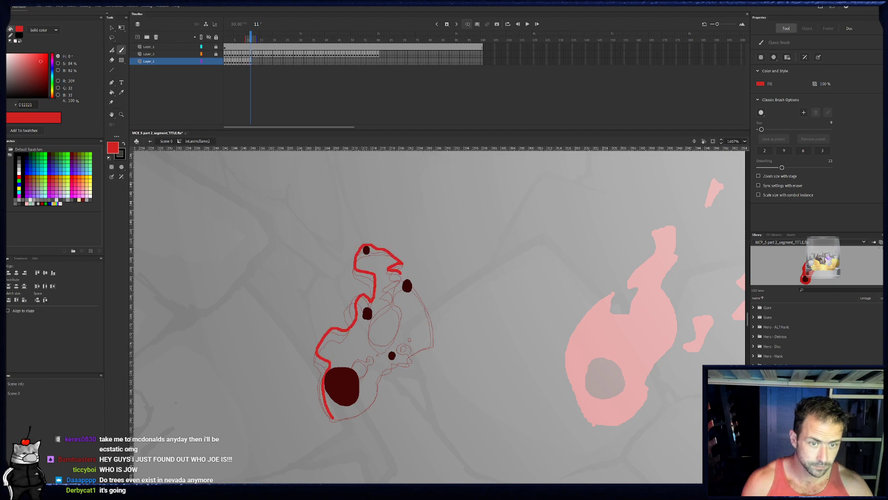
- Check frame 10 for reference, and continue frame 11's outline around the right lobe's outer curve, stepped underside and the base
left_click_drag(250, 39, 248, 35)
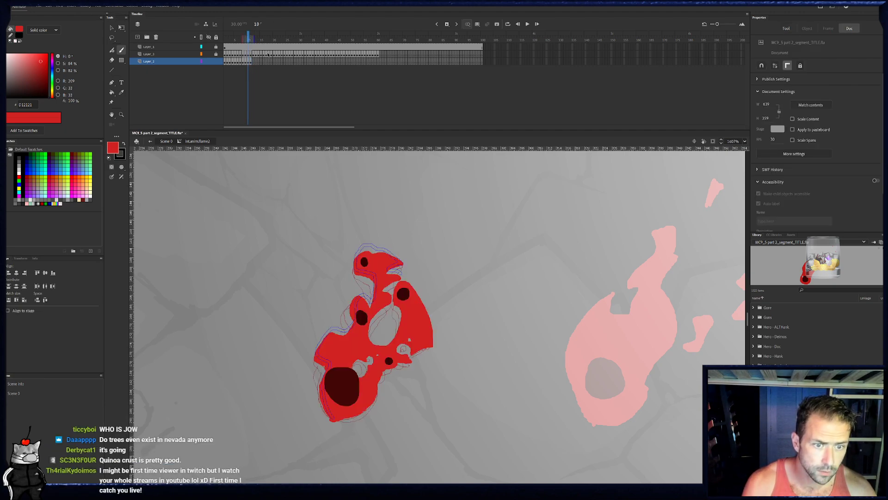
left_click(250, 62)
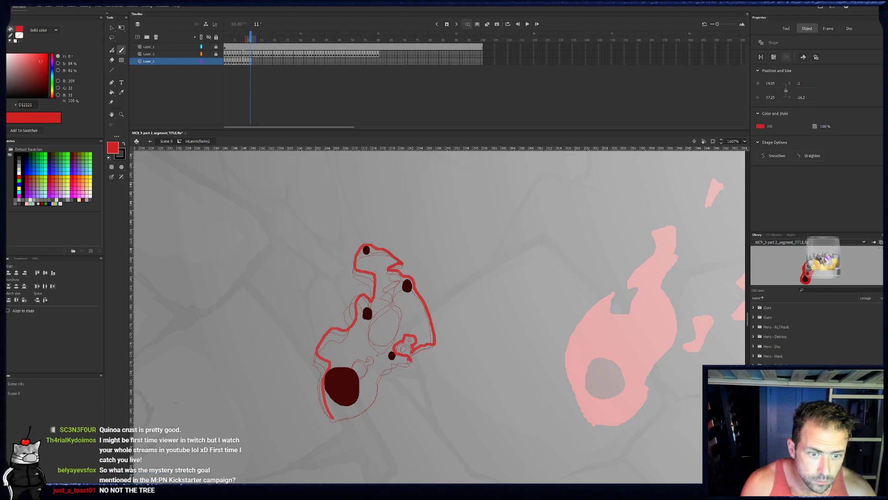
left_click_drag(393, 364, 383, 368)
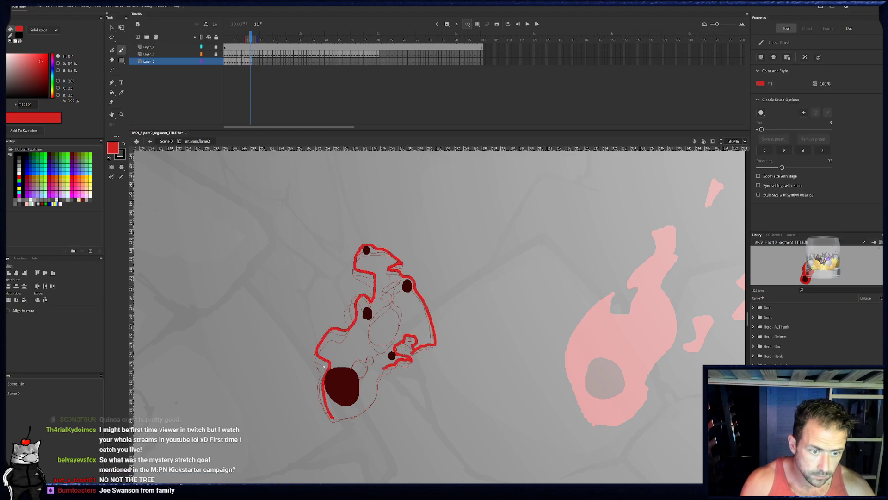
left_click_drag(332, 418, 375, 401)
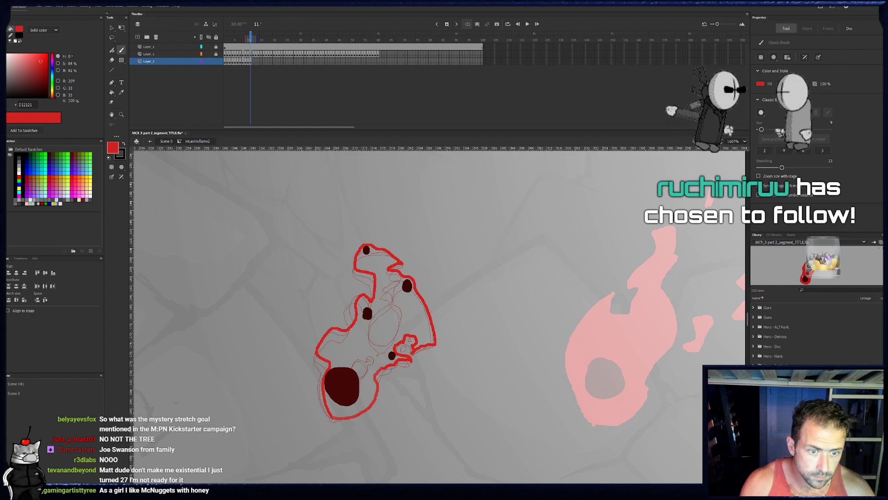
- Outline frame 11's inner gap, the notch and the small hole above the core, and fill the flame red
mouse_move(356, 378)
left_mouse_down()
mouse_move(376, 354)
mouse_move(351, 357)
mouse_move(348, 369)
mouse_move(357, 379)
mouse_move(374, 341)
mouse_move(368, 314)
mouse_move(392, 292)
left_mouse_up()
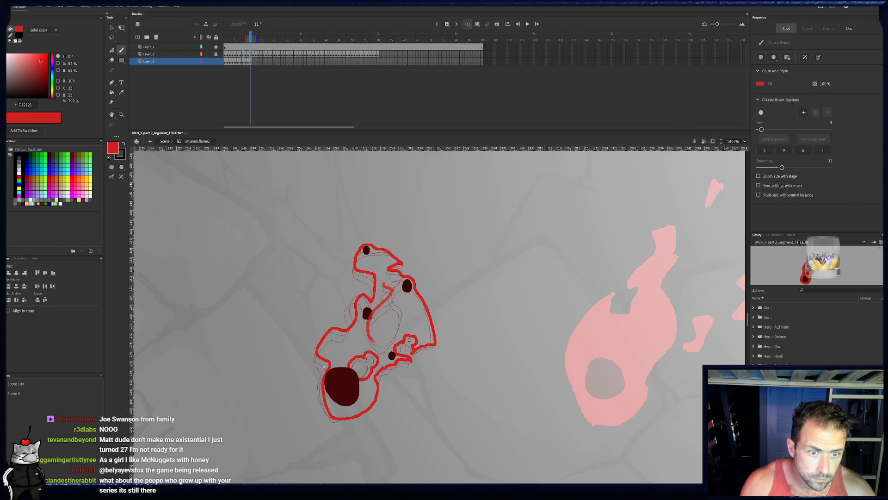
left_click_drag(399, 278, 395, 301)
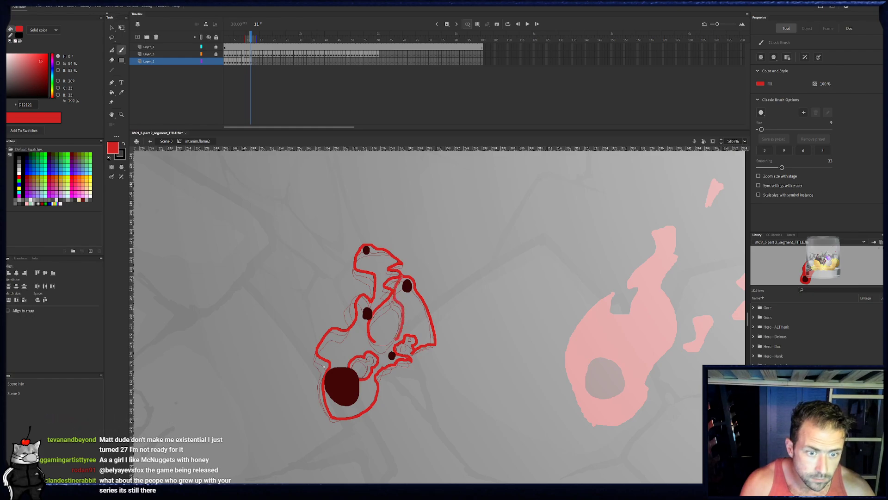
left_click_drag(382, 343, 373, 342)
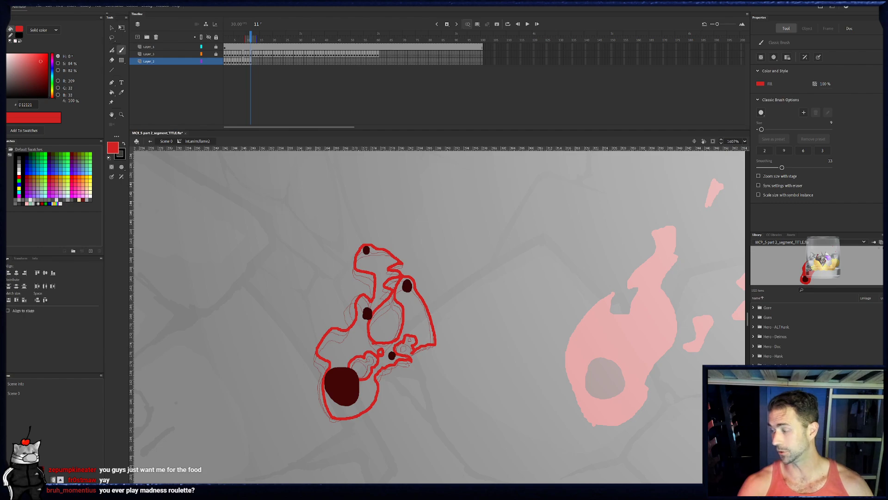
left_click_drag(403, 313, 425, 292)
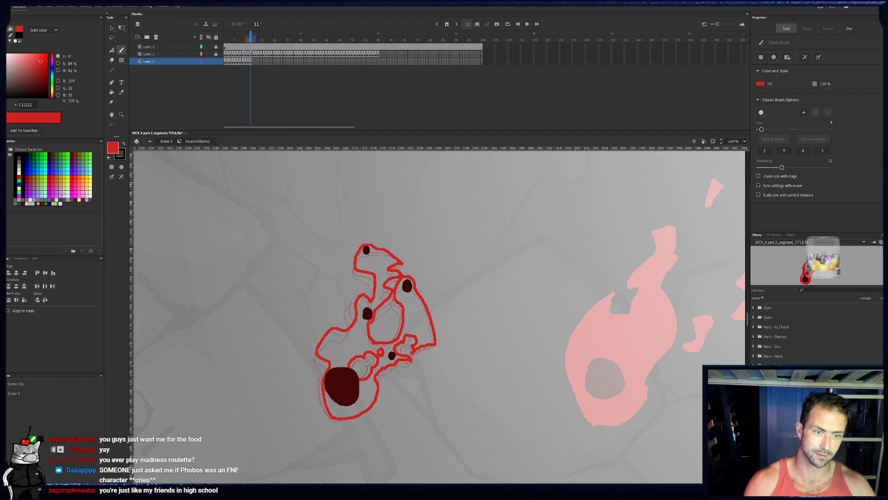
key("k")
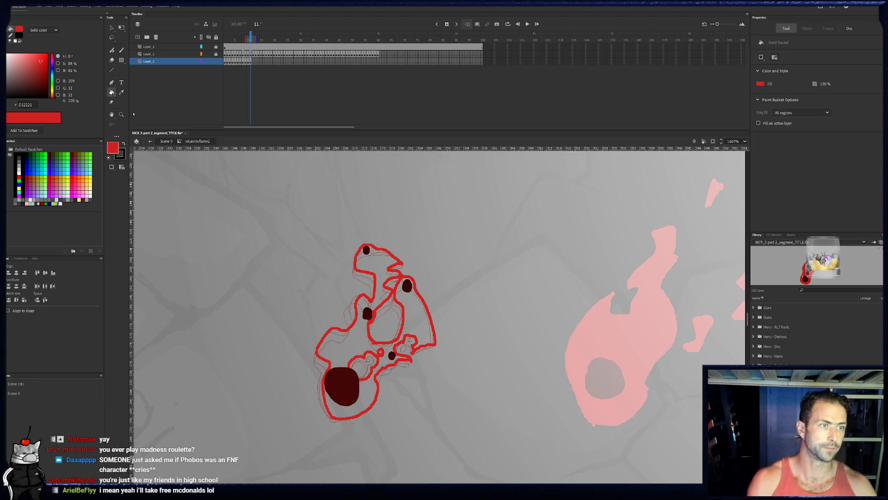
left_click(379, 289)
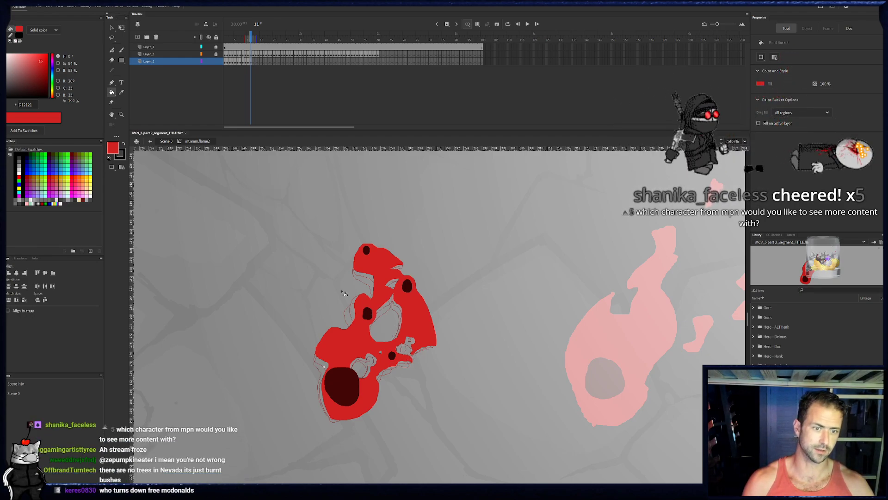
- In frame 12, paint the flame's left edge in red from the base up to a pointed tip around the top ember
key("b")
key("period")
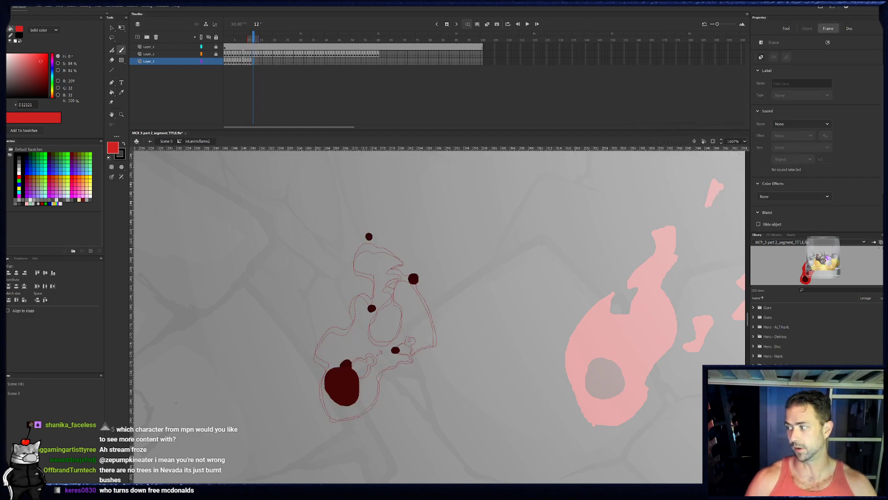
key("b")
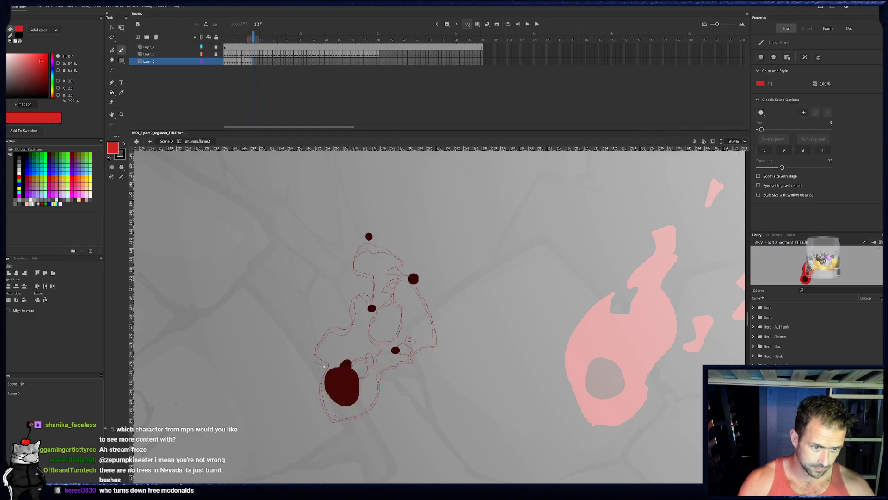
left_click_drag(324, 372, 317, 345)
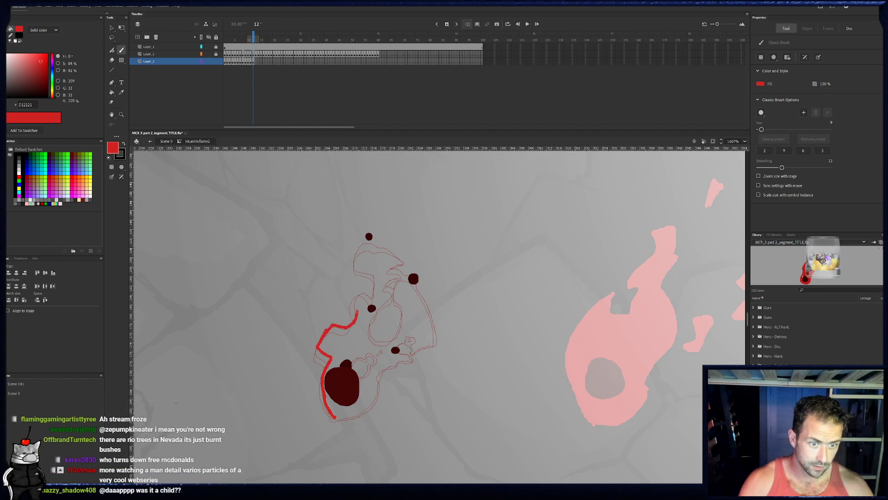
left_click_drag(357, 314, 374, 292)
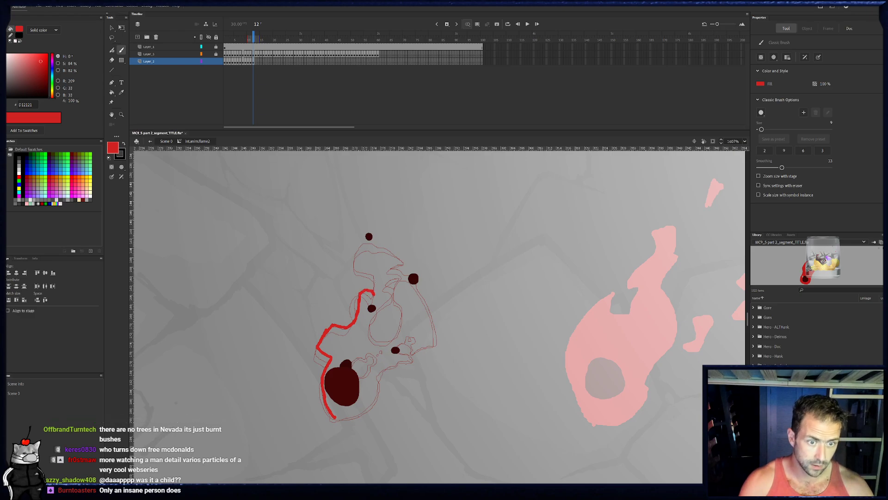
left_click_drag(375, 270, 356, 253)
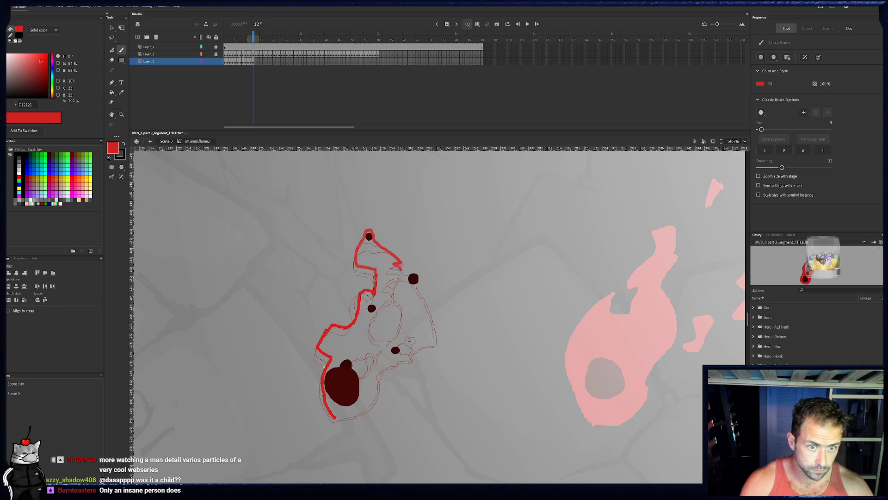
- Continue frame 12's outline around the right ember and lobe, adding the oval inner gap and two small holes
left_click_drag(419, 285, 425, 346)
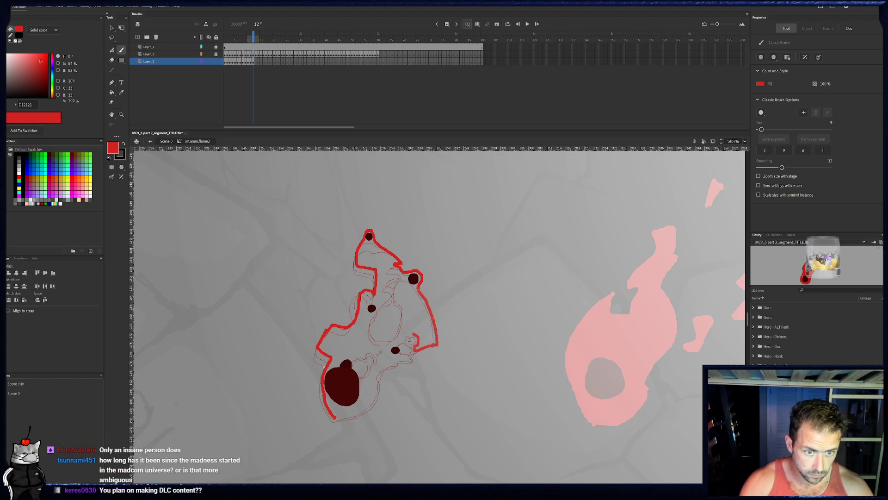
left_click_drag(401, 310, 400, 323)
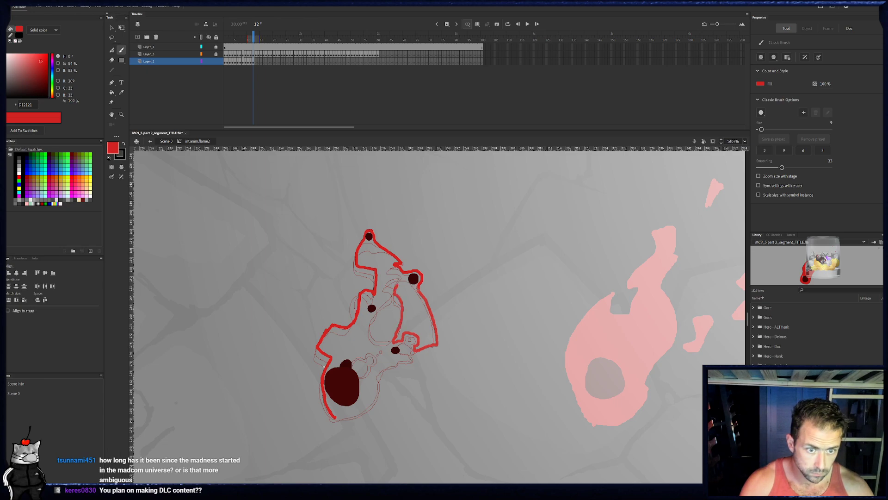
left_click_drag(397, 285, 395, 290)
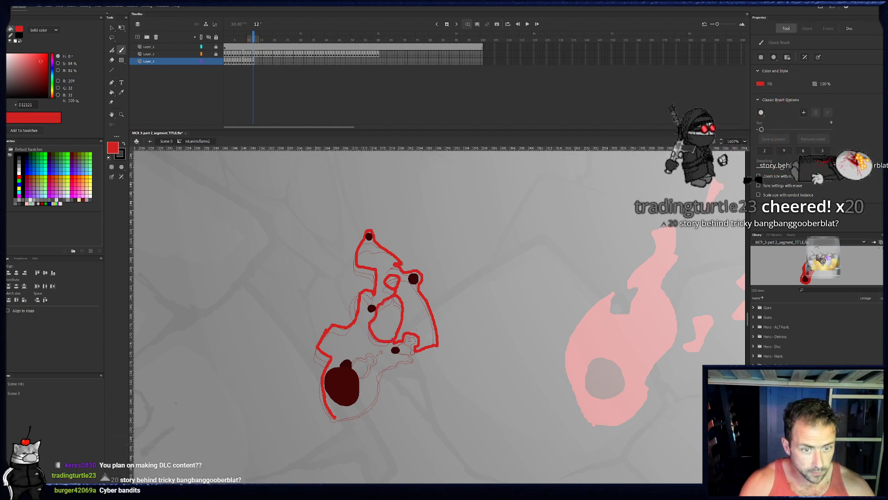
left_click_drag(415, 324, 416, 323)
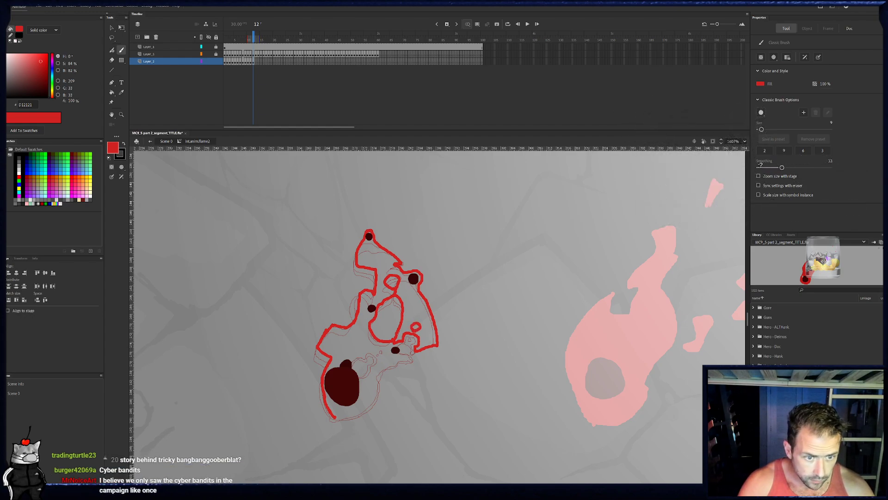
- Close frame 12's outline along the notch above the core, the base and the lower right ember, and select the Paint Bucket
mouse_move(355, 382)
left_mouse_down()
mouse_move(373, 371)
mouse_move(373, 352)
left_mouse_up()
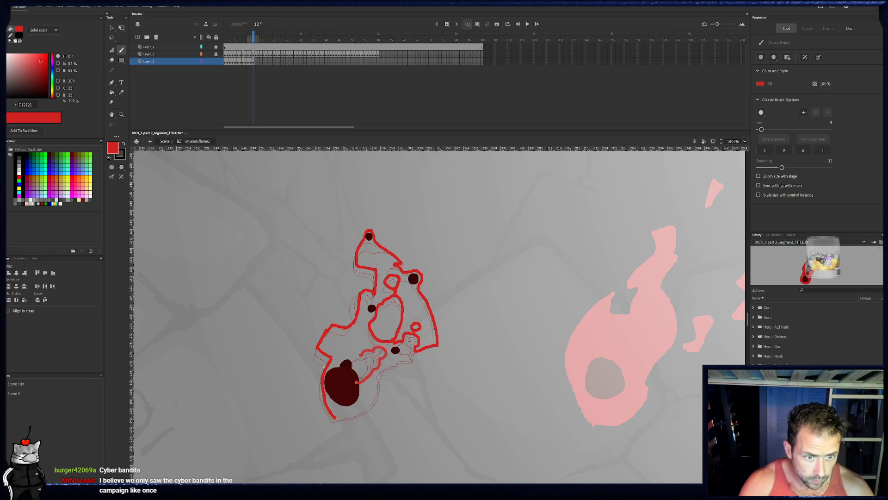
left_click_drag(356, 382, 348, 371)
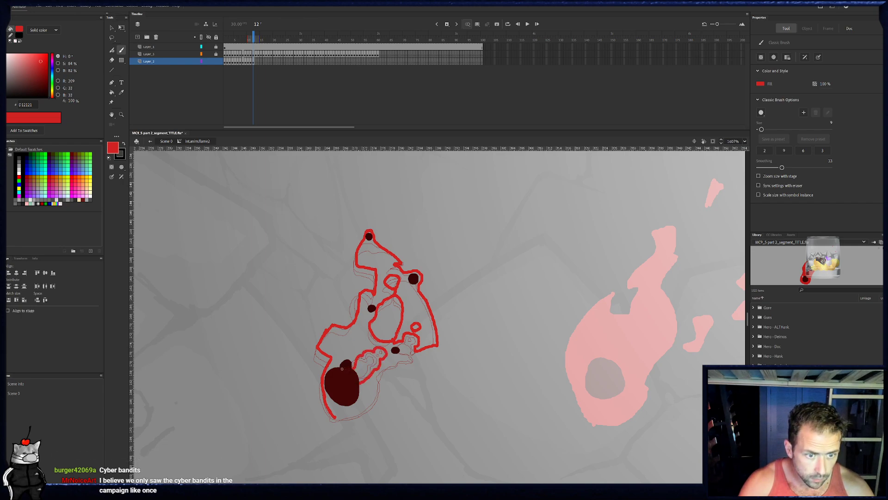
left_click_drag(360, 413, 375, 396)
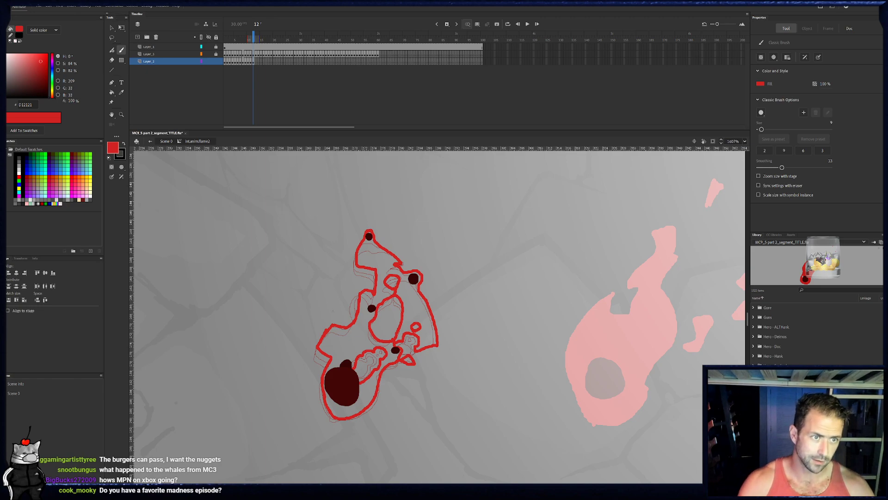
left_click(112, 92)
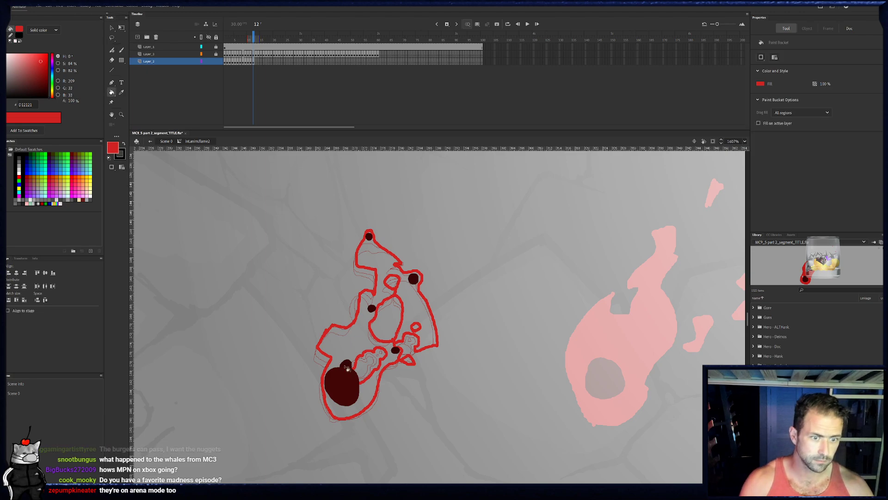
- Close the outline gap beside the core in frame 12 and fill the flame red
left_click(388, 364)
key("ctrl+z")
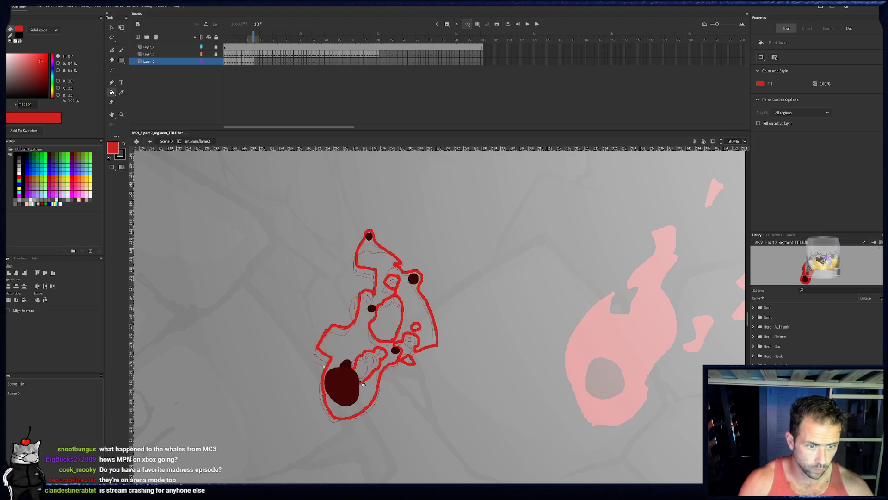
key("b")
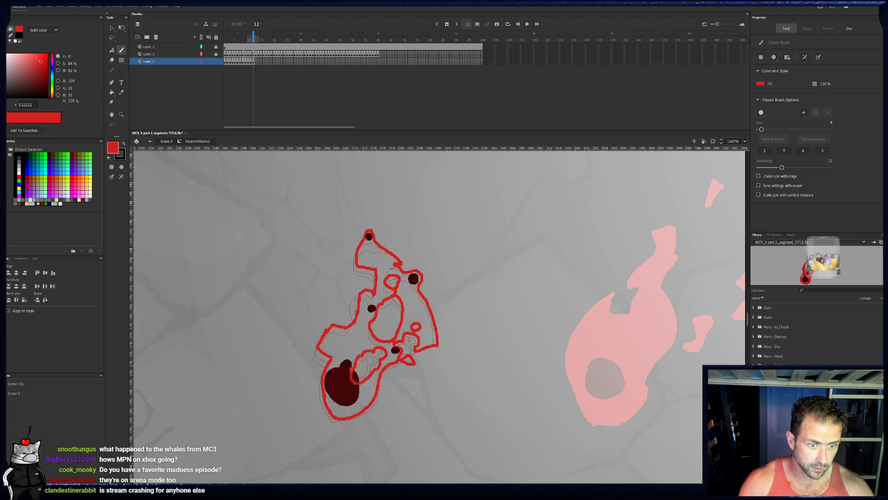
left_click_drag(351, 370, 352, 369)
left_click(111, 92)
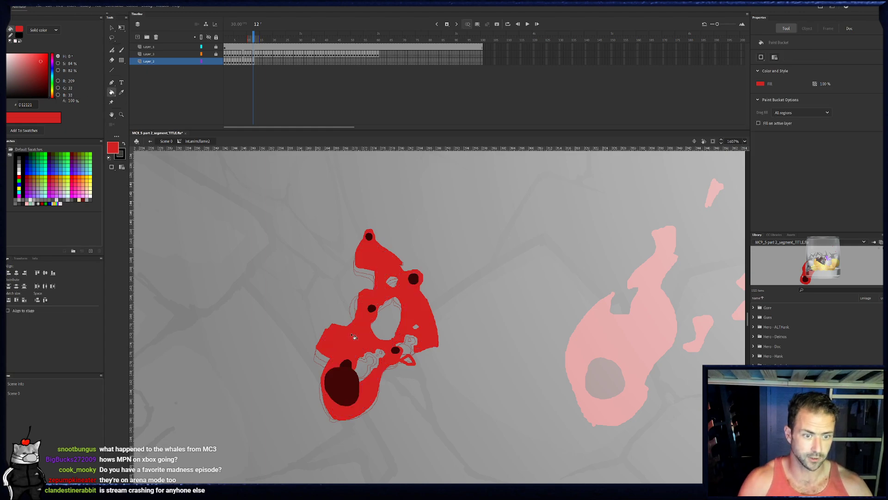
left_click(410, 285)
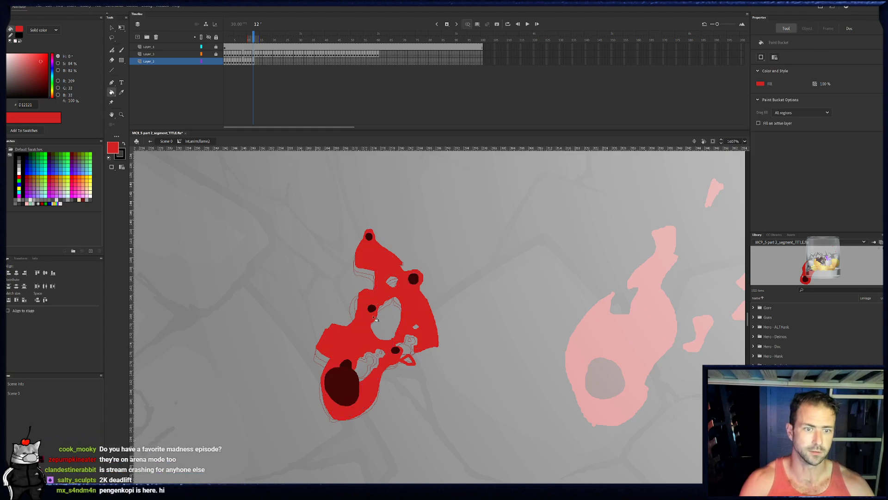
- In frame 13, outline the flame in red from the base up the left edge, around the top and right embers, to the lower right lobe
mouse_move(254, 35)
left_mouse_down()
mouse_move(246, 35)
mouse_move(254, 35)
left_mouse_up()
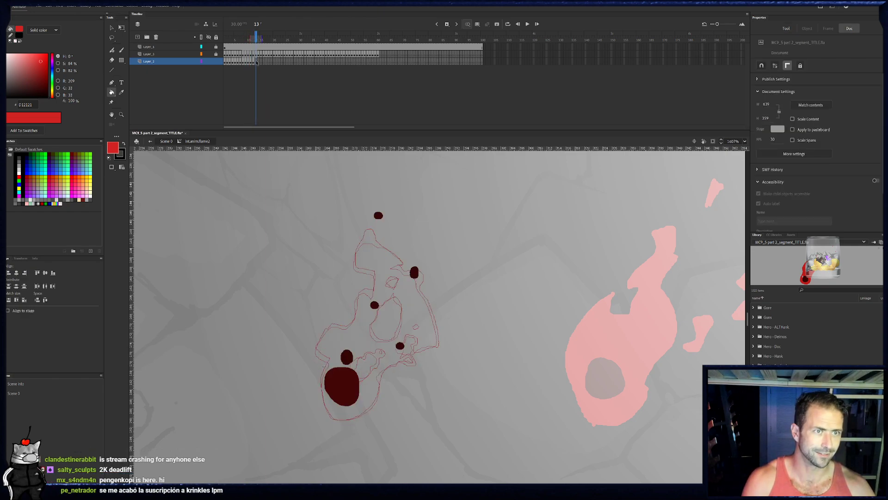
key("b")
left_click_drag(330, 412, 322, 367)
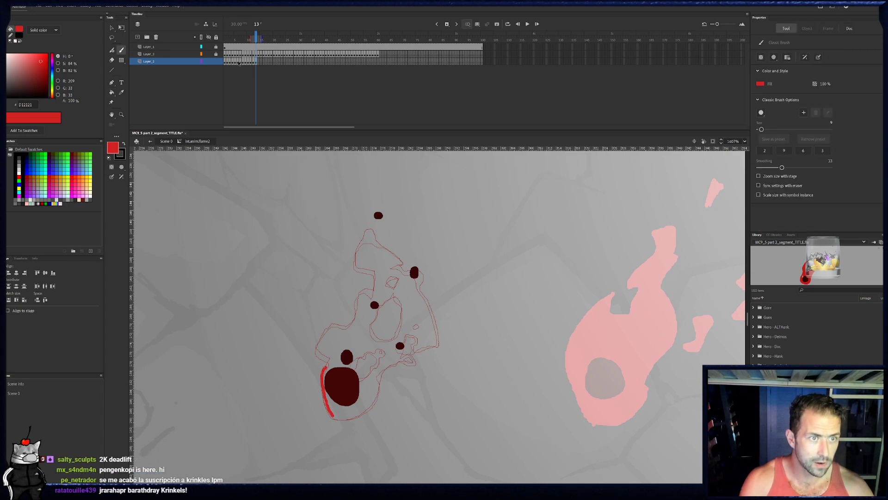
left_click(255, 61)
left_click(257, 62)
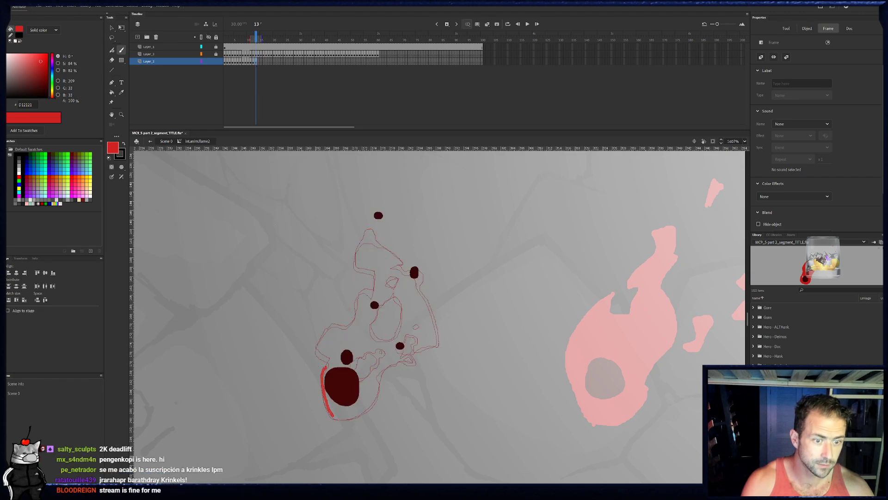
mouse_move(302, 338)
left_mouse_down()
mouse_move(314, 377)
mouse_move(335, 351)
mouse_move(322, 343)
mouse_move(326, 328)
mouse_move(346, 327)
mouse_move(362, 280)
mouse_move(372, 284)
mouse_move(376, 264)
mouse_move(356, 256)
mouse_move(382, 208)
mouse_move(383, 251)
mouse_move(417, 264)
mouse_move(439, 342)
left_mouse_up()
key("ctrl+z")
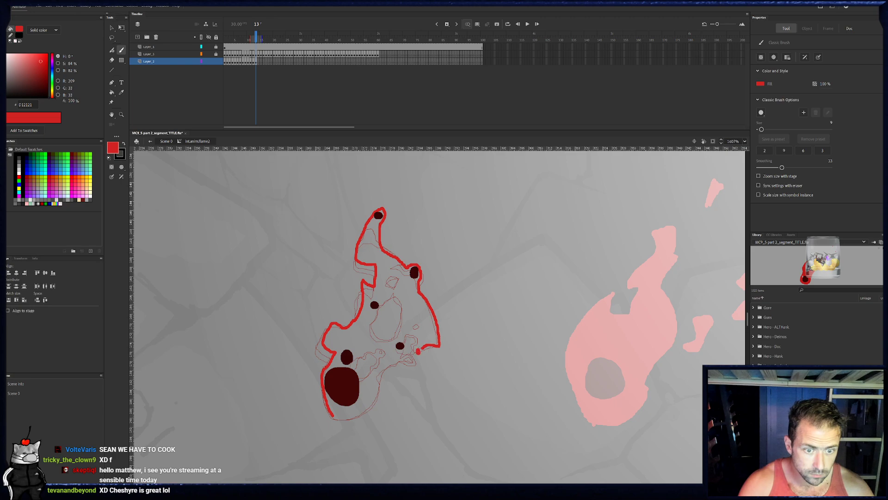
- Outline frame 13's notch by the lower right ember, the oval inner gap, the round hole above it and a small hole
left_click_drag(422, 347, 408, 331)
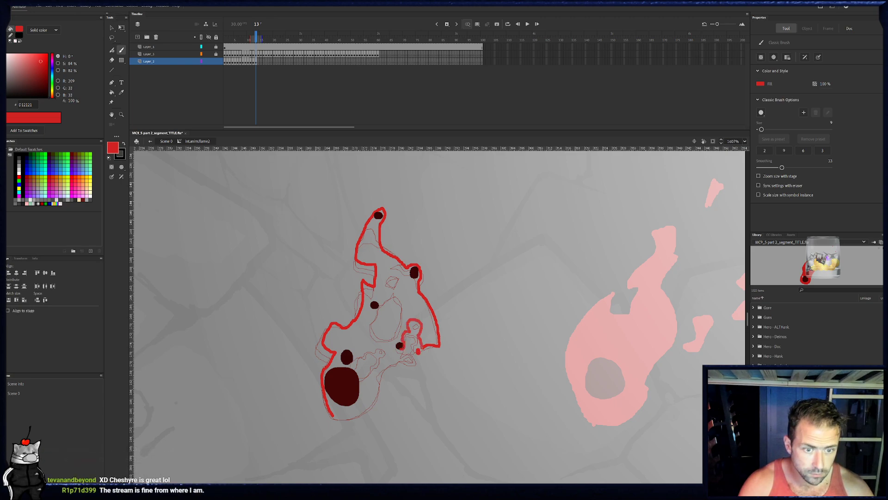
left_click_drag(399, 345, 406, 304)
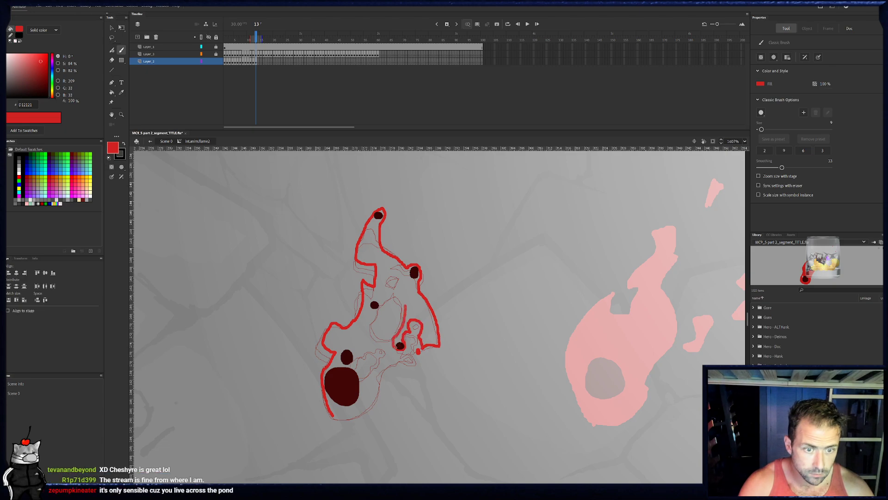
left_click(256, 62)
left_click(257, 62)
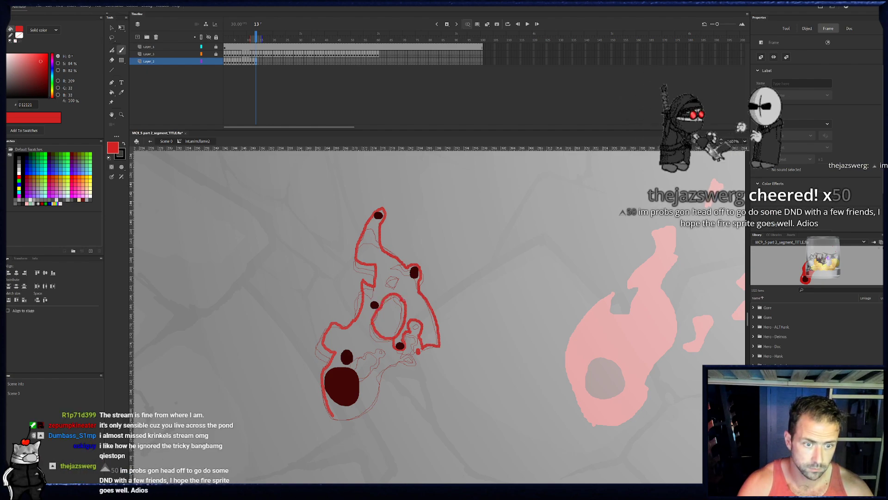
left_click_drag(381, 336, 398, 335)
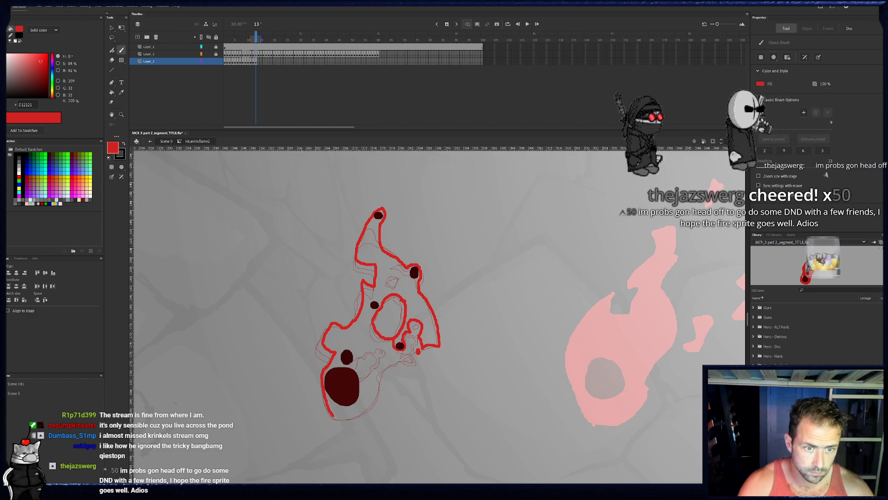
mouse_move(401, 286)
left_mouse_down()
mouse_move(386, 274)
mouse_move(401, 285)
left_mouse_up()
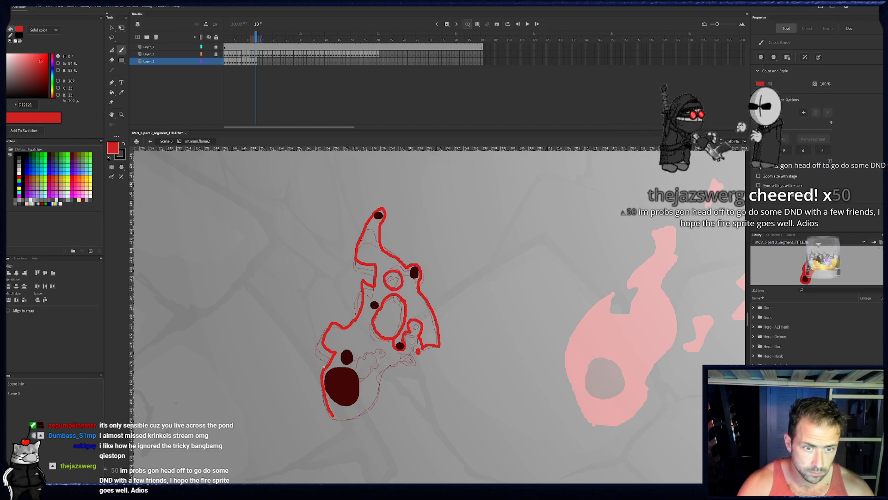
left_click_drag(415, 317, 420, 316)
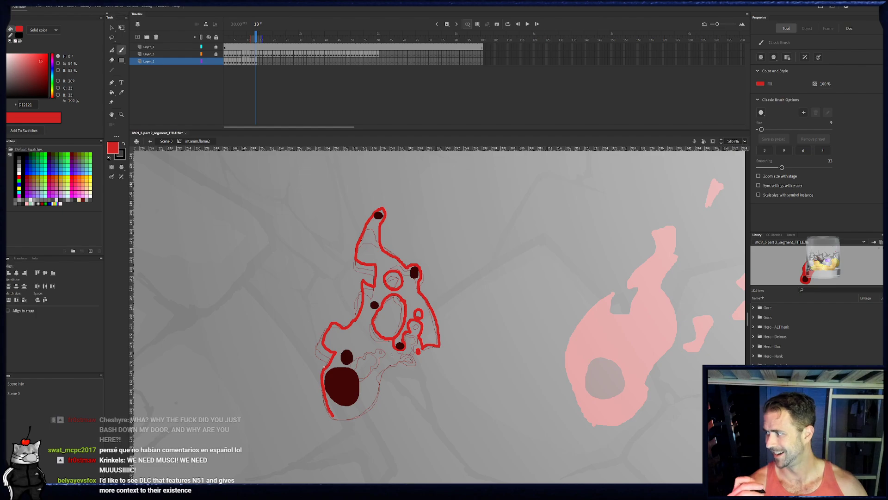
- Paint frame 13's base outline around the core and continue it up the right side to the lower right ember
left_click_drag(411, 291, 449, 249)
key("ctrl+z")
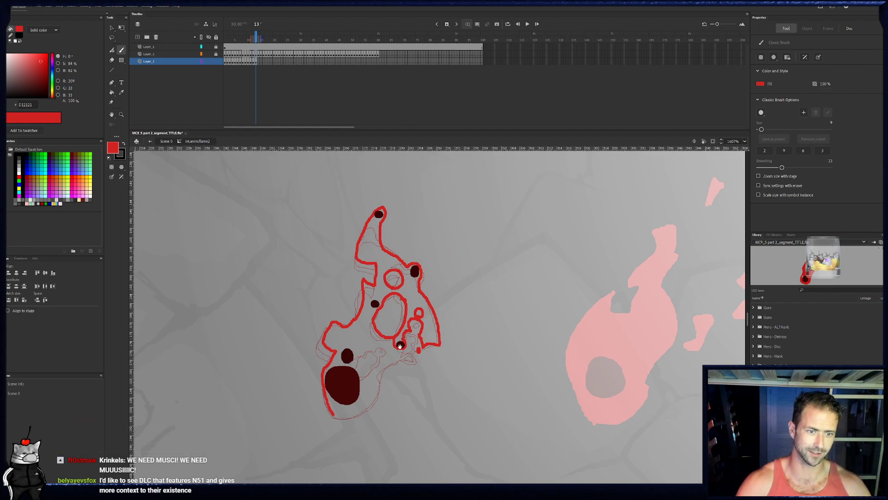
left_click_drag(400, 347, 433, 302)
mouse_move(373, 349)
left_mouse_down()
mouse_move(368, 373)
mouse_move(396, 365)
mouse_move(412, 347)
left_mouse_up()
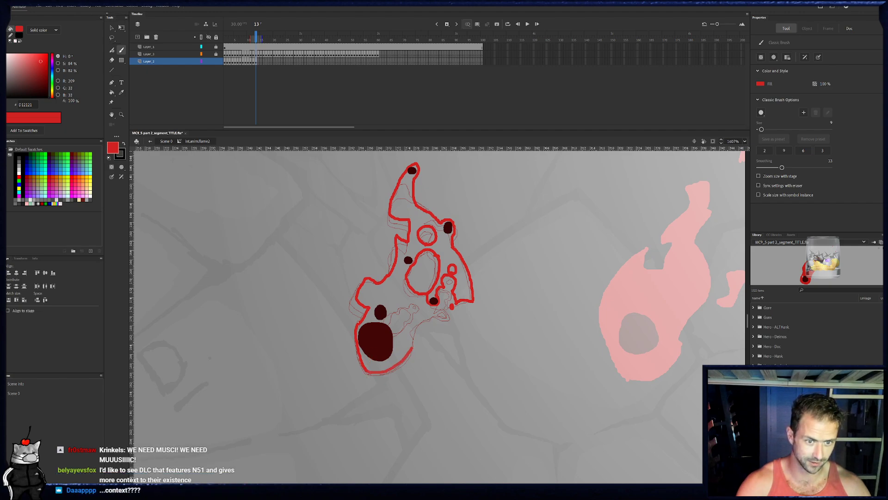
left_click(254, 61)
left_click(259, 62)
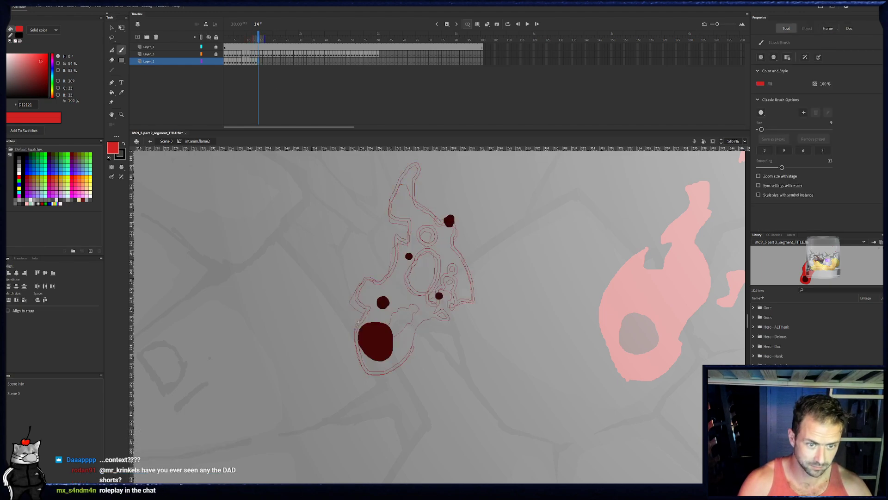
left_click(255, 62)
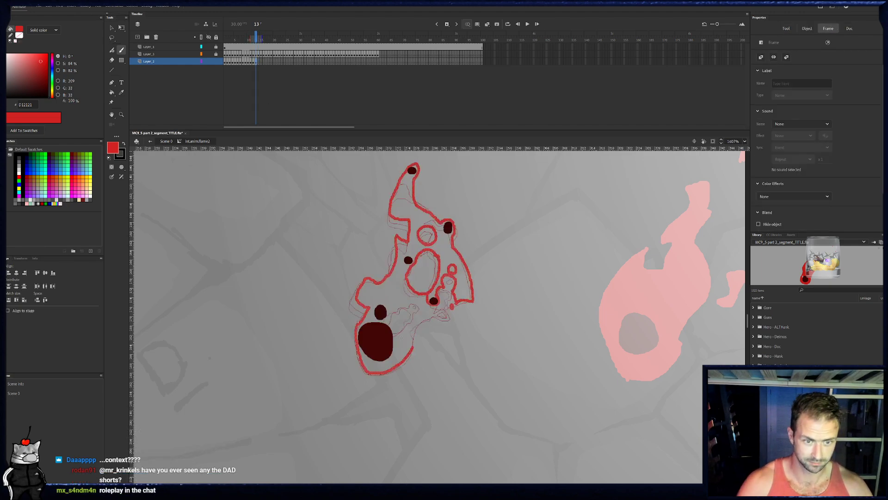
key("e")
key("b")
mouse_move(413, 342)
left_mouse_down()
mouse_move(421, 317)
mouse_move(440, 317)
mouse_move(432, 305)
left_mouse_up()
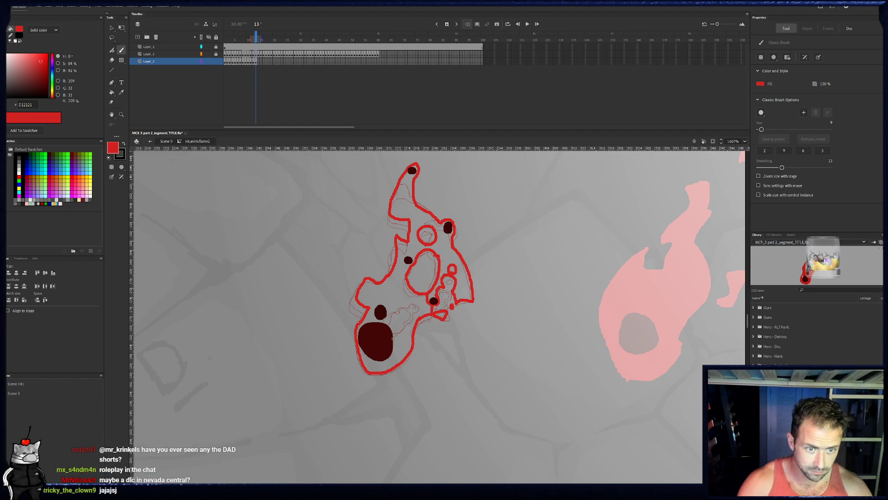
- Outline frame 13's notch and small hole above the core, and fill the flame and its lower right bit red
left_click_drag(386, 317, 407, 302)
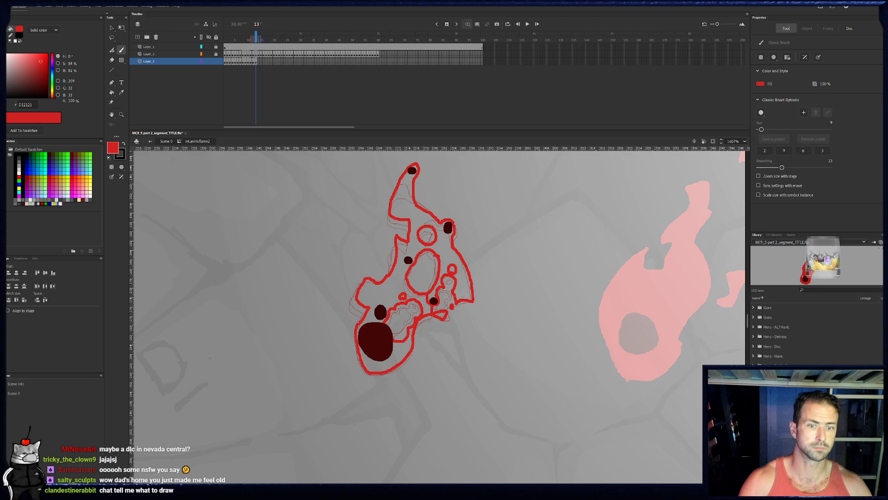
left_click(111, 93)
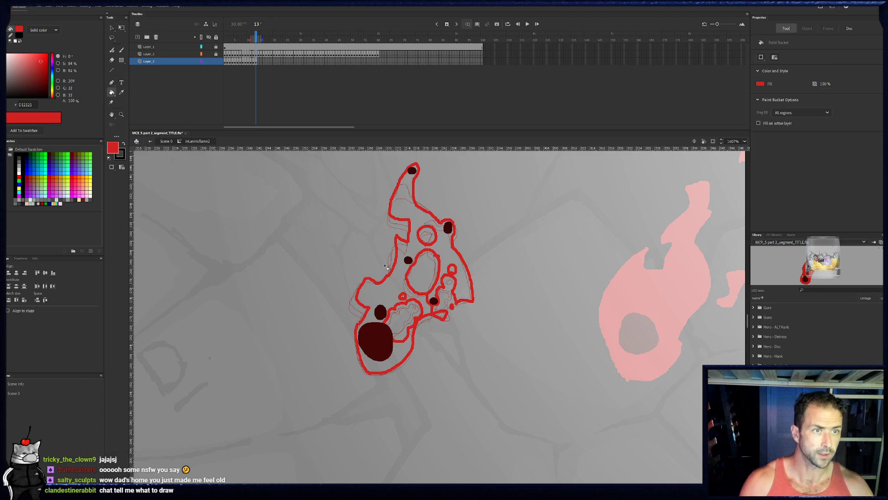
left_click(400, 282)
left_click(405, 345)
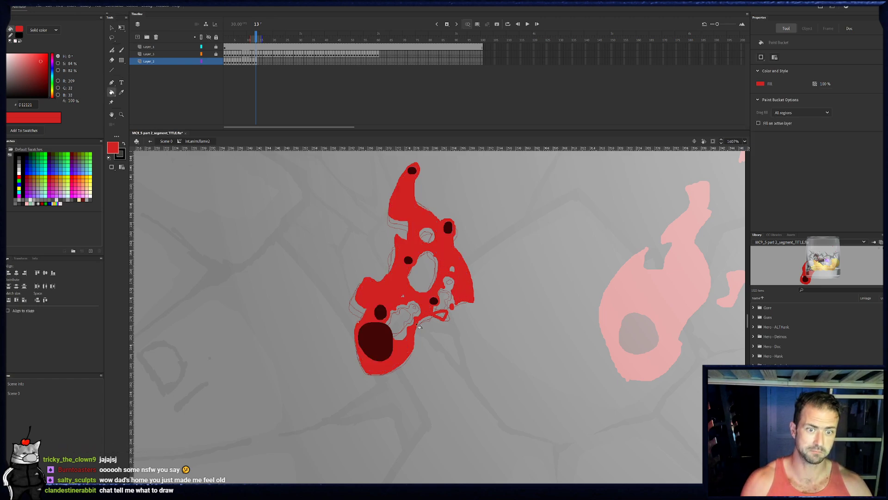
left_click(444, 317)
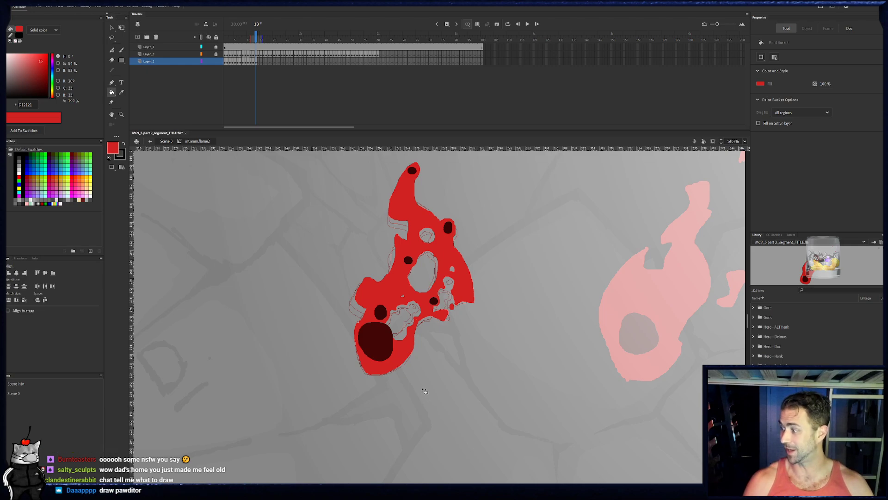
- In frame 14, paint the flame's left edge in red from the base up to a narrow tip around the top ember
left_click_drag(424, 316, 414, 328)
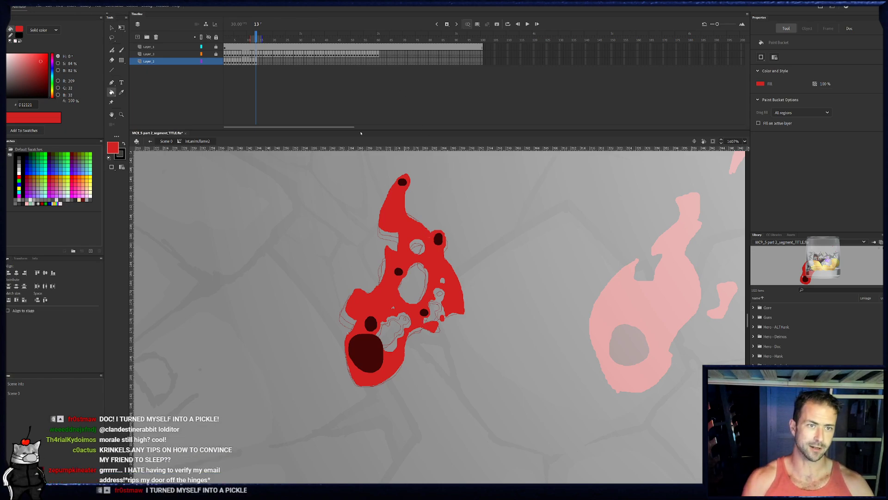
left_click(262, 62)
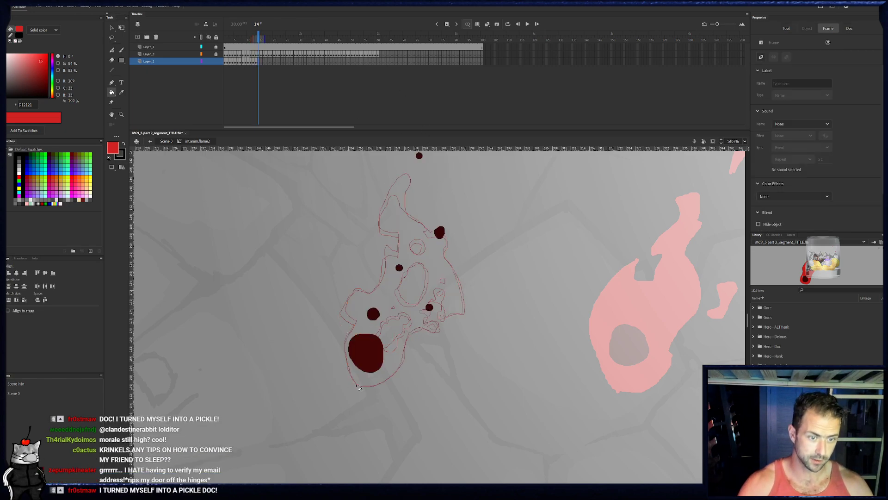
key("b")
mouse_move(359, 385)
left_mouse_down()
mouse_move(346, 348)
mouse_move(361, 313)
mouse_move(351, 303)
mouse_move(358, 285)
mouse_move(374, 292)
left_mouse_up()
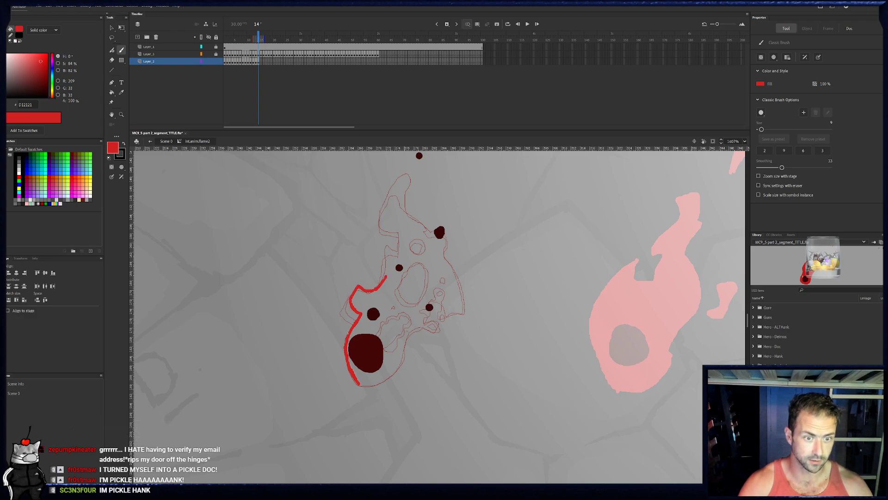
left_click(258, 62)
left_click(260, 62)
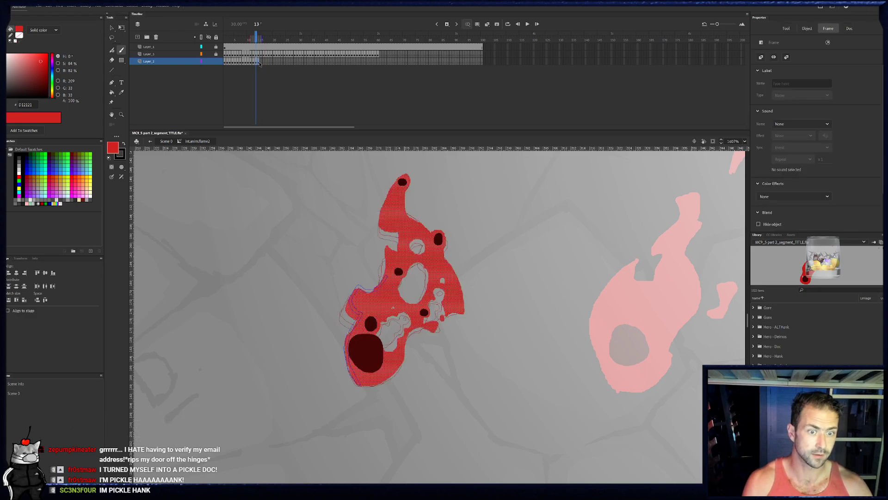
mouse_move(388, 264)
left_mouse_down()
mouse_move(386, 238)
mouse_move(399, 226)
mouse_move(379, 212)
mouse_move(395, 231)
mouse_move(391, 268)
mouse_move(384, 232)
mouse_move(419, 194)
mouse_move(412, 199)
left_mouse_up()
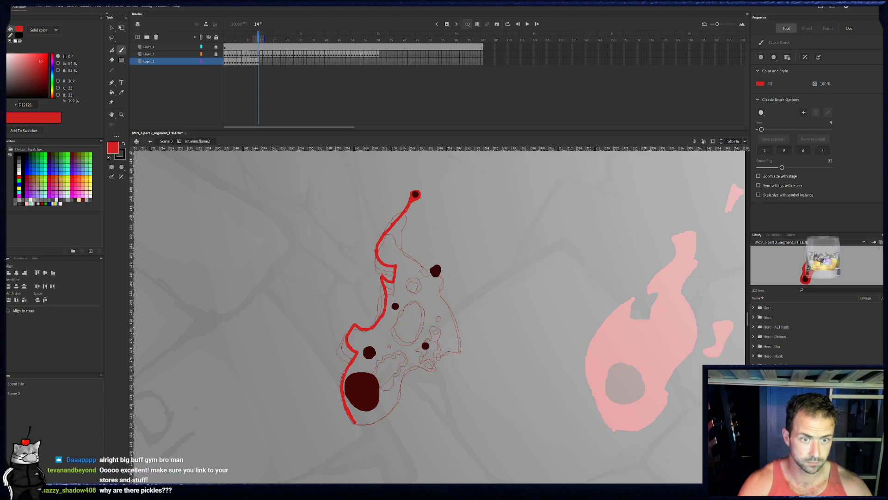
- Continue frame 14's outline from the tip around the right ember and lobe, adding the tall notch beside the lower right ember
mouse_move(404, 214)
left_mouse_down()
mouse_move(399, 253)
mouse_move(426, 268)
mouse_move(438, 259)
mouse_move(427, 274)
left_mouse_up()
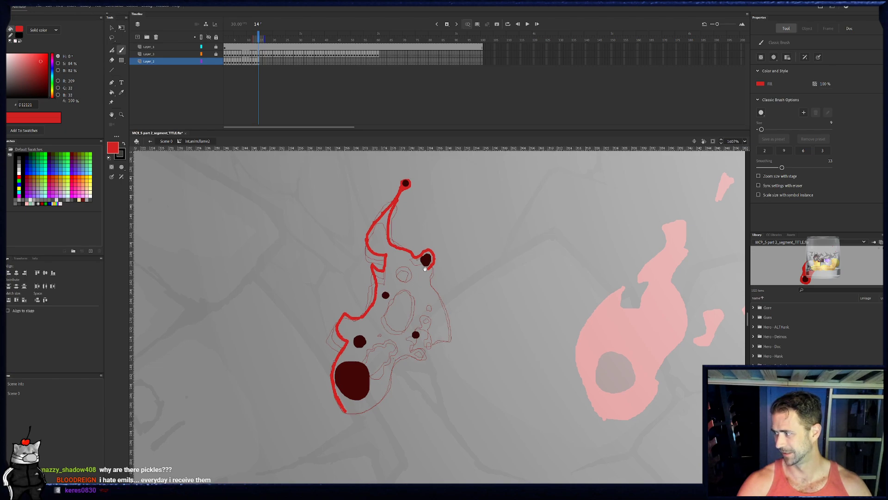
scroll(428, 269, "down", 1)
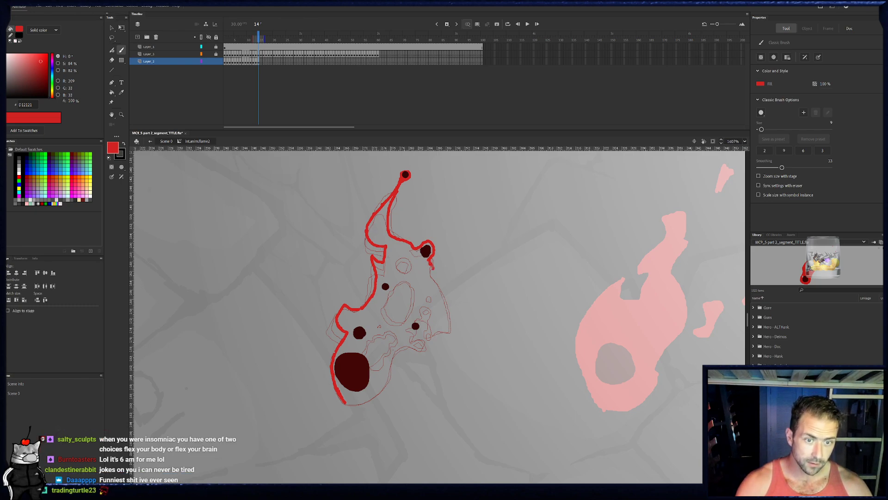
mouse_move(432, 273)
left_mouse_down()
mouse_move(453, 333)
mouse_move(437, 331)
left_mouse_up()
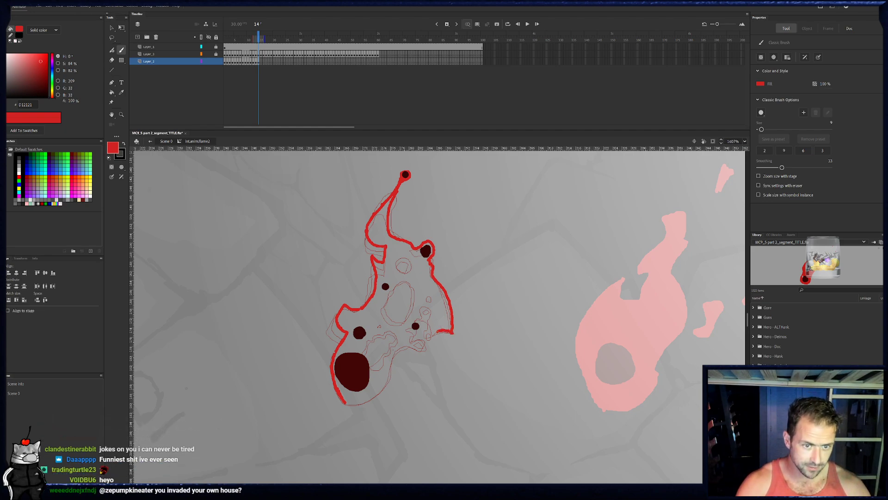
mouse_move(432, 320)
left_mouse_down()
mouse_move(433, 296)
mouse_move(423, 291)
mouse_move(417, 328)
left_mouse_up()
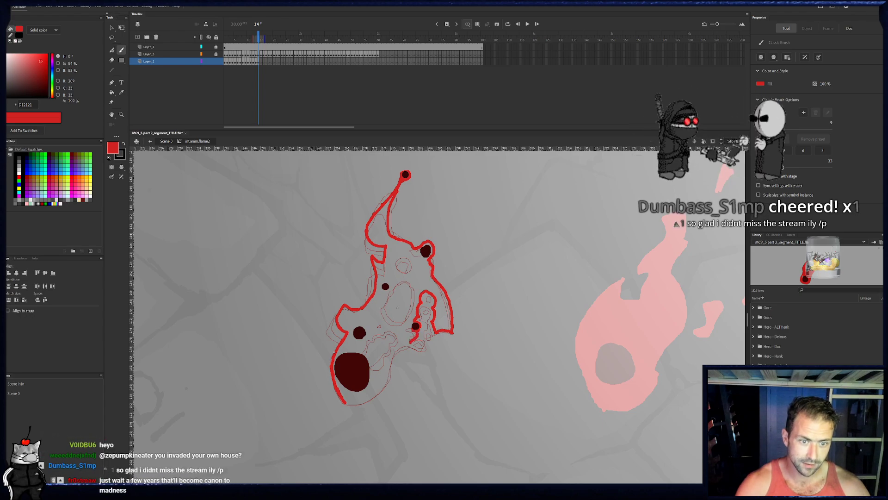
left_click(257, 62)
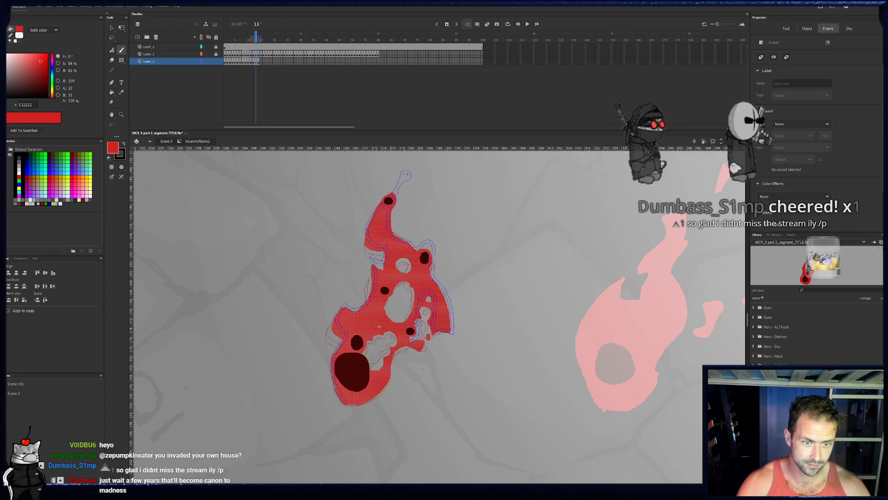
left_click(259, 60)
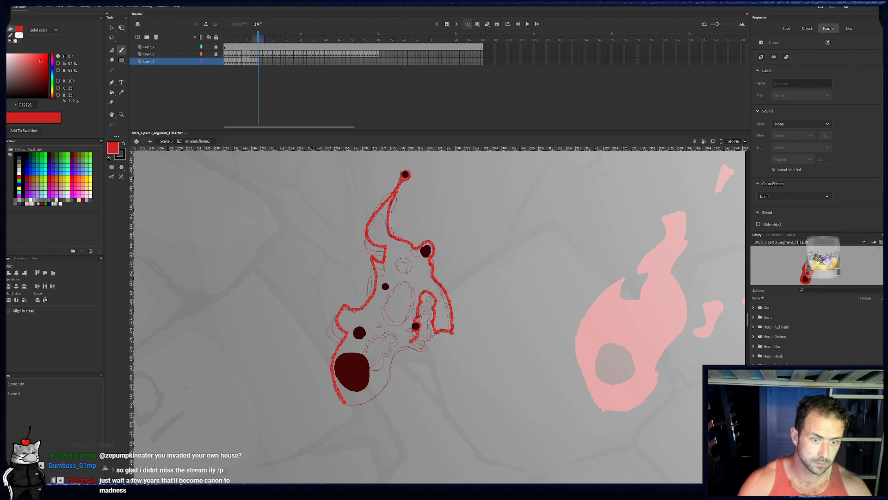
left_click(254, 61)
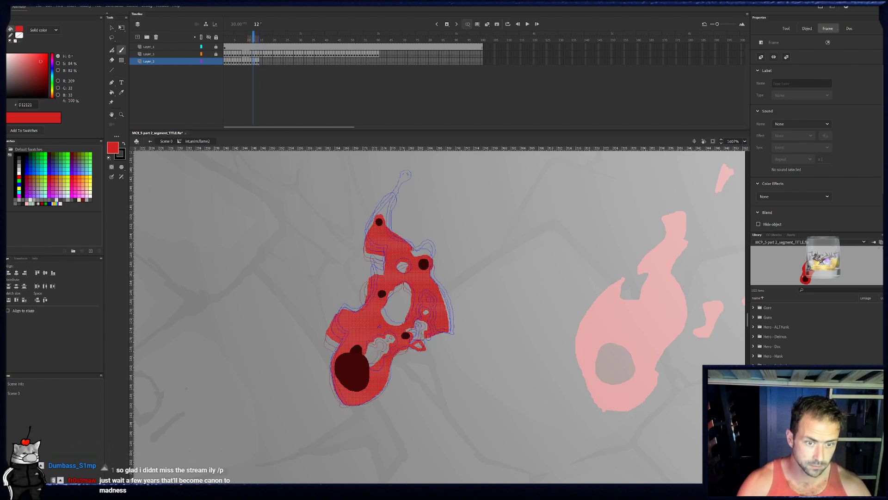
- In frame 14, paint the small bits at the lower right, close the base outline, and outline the bumpy notch beside the core
left_click(259, 91)
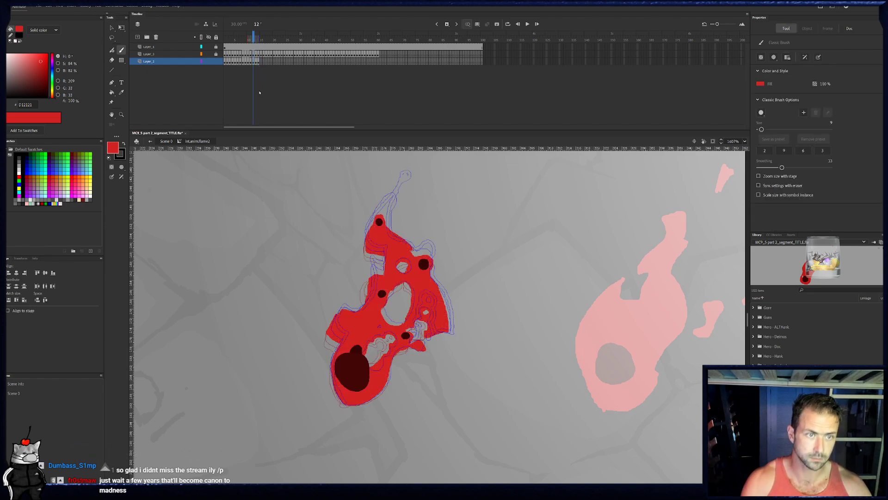
left_click(259, 61)
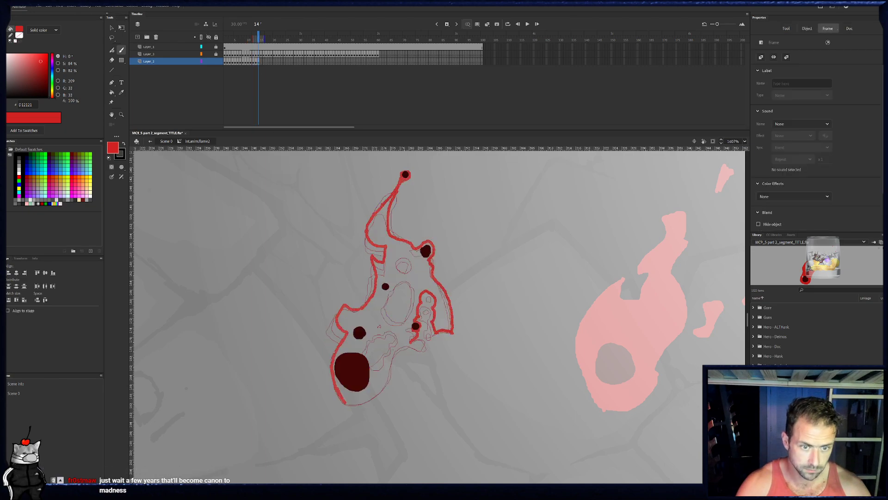
left_click_drag(416, 347, 423, 351)
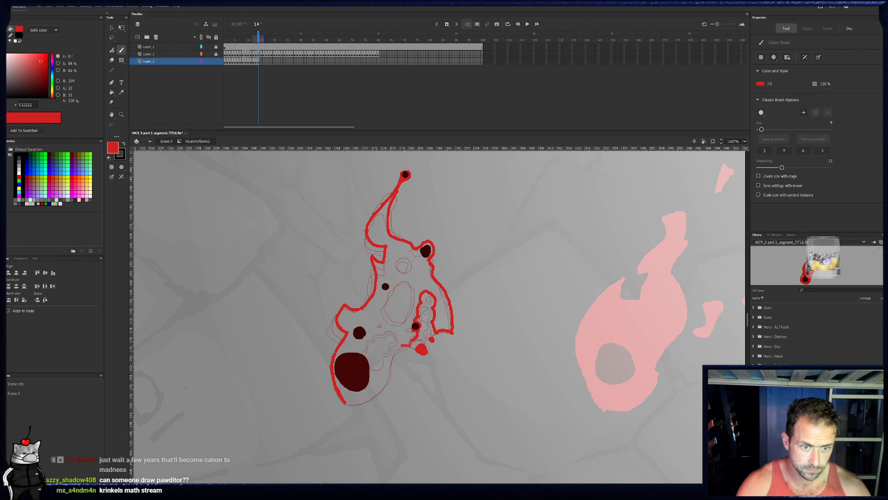
mouse_move(391, 363)
left_mouse_down()
mouse_move(376, 394)
mouse_move(344, 403)
left_mouse_up()
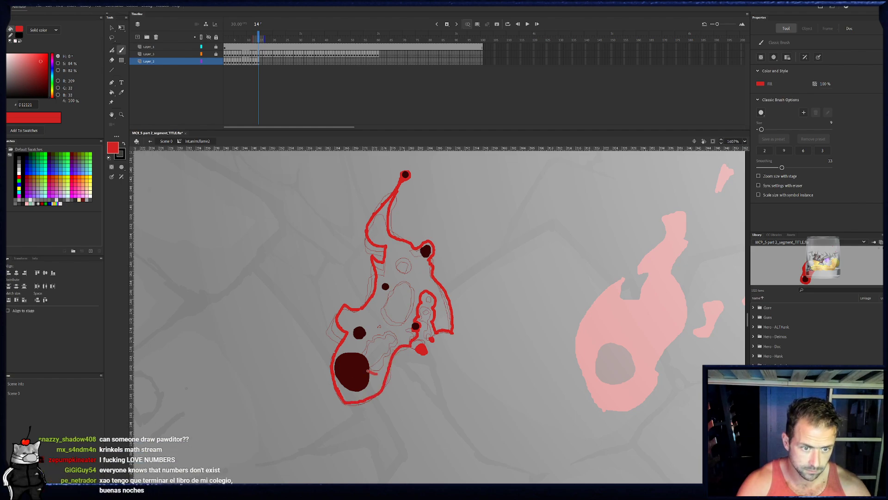
left_click_drag(368, 370, 385, 360)
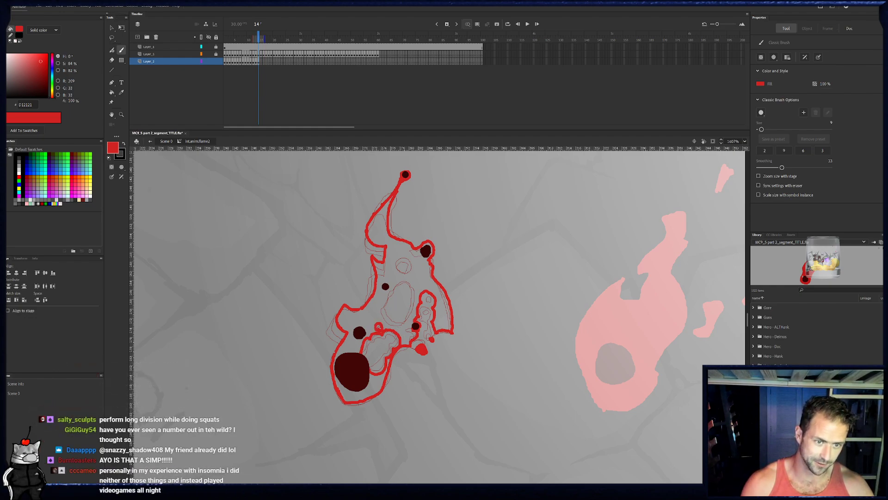
- Outline frame 14's large oval hole, the round hole above it, and the two small holes near the right ember
left_click(259, 62)
left_click(259, 62)
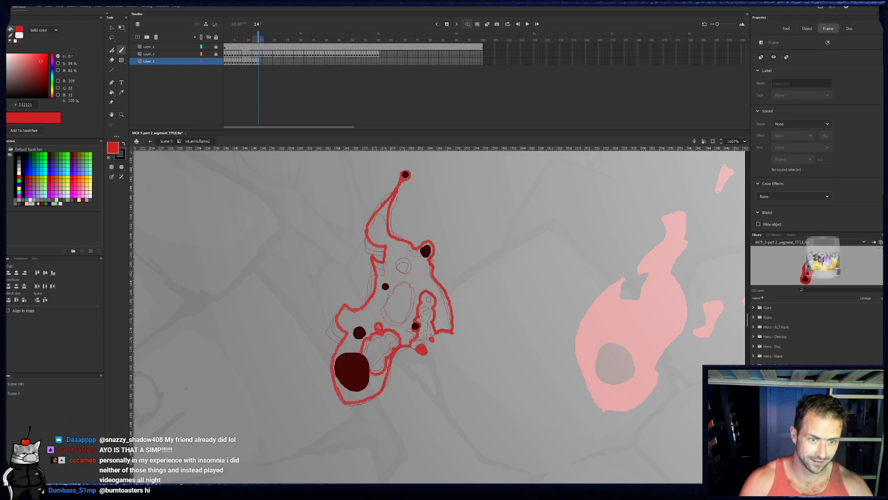
mouse_move(415, 310)
left_mouse_down()
mouse_move(413, 283)
mouse_move(392, 286)
left_mouse_up()
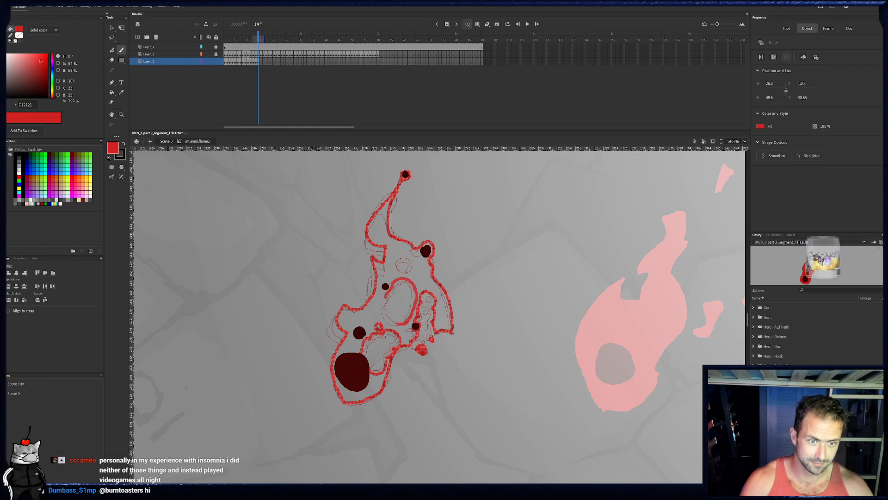
left_click_drag(397, 323, 401, 325)
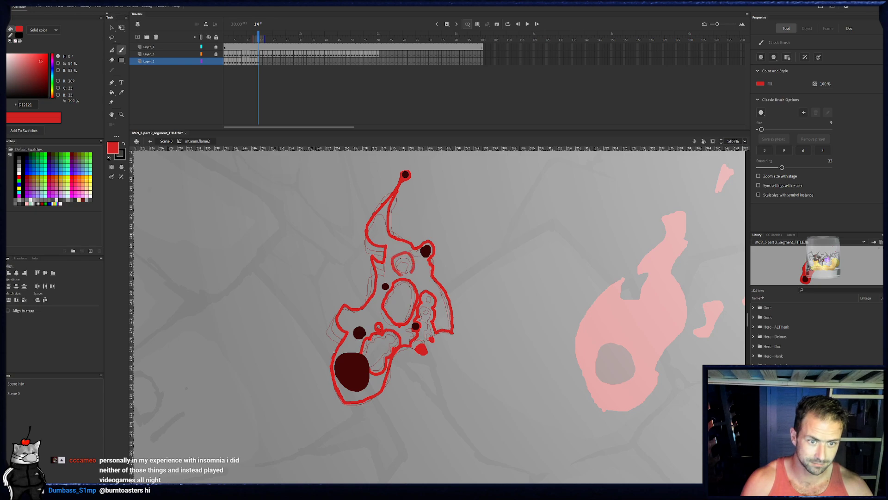
mouse_move(404, 276)
left_mouse_down()
mouse_move(419, 265)
mouse_move(424, 283)
left_mouse_up()
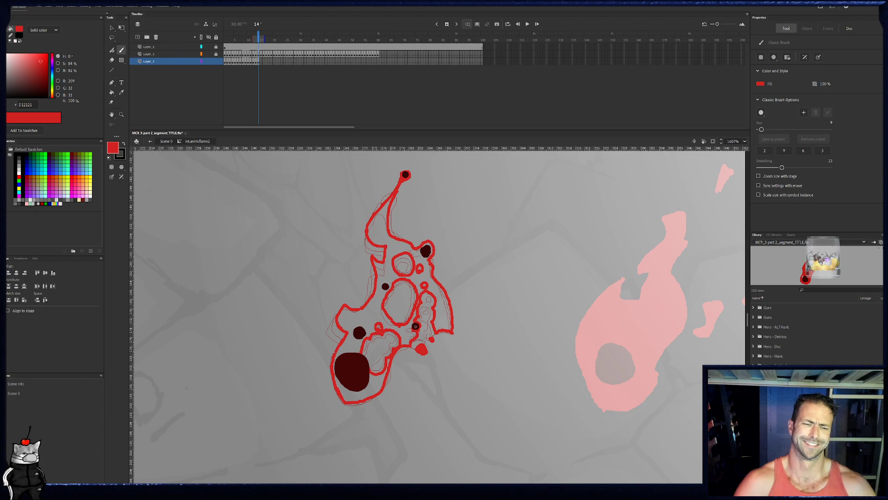
- Fill frame 14's flame red and erase the small hole above the core's notch clear with a smaller eraser
left_click(112, 92)
left_click(376, 229)
key("b")
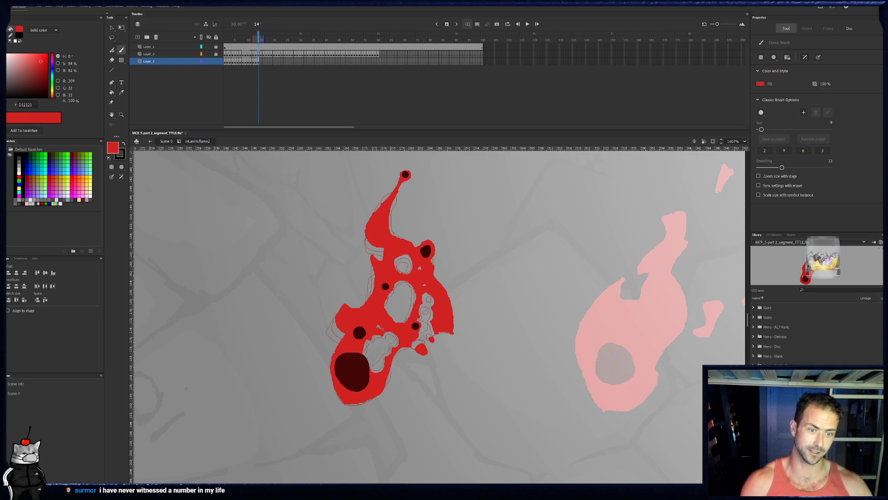
key("e")
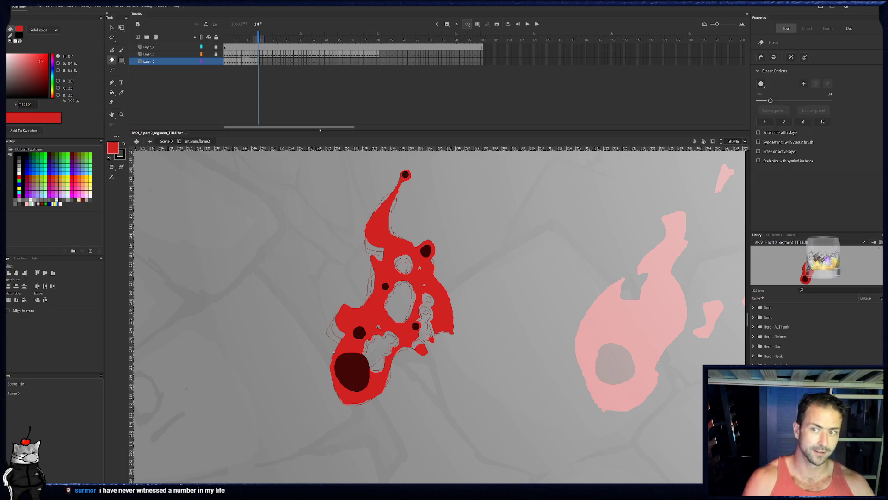
left_click(809, 121)
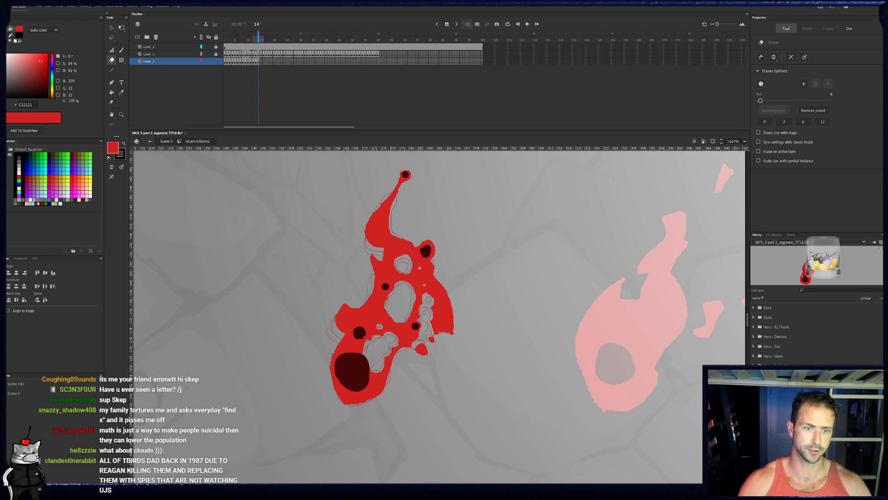
- Add a blank keyframe at frame 15 and paint the flame's left edge from base to tip, with a small round hole beside it
left_click(259, 63)
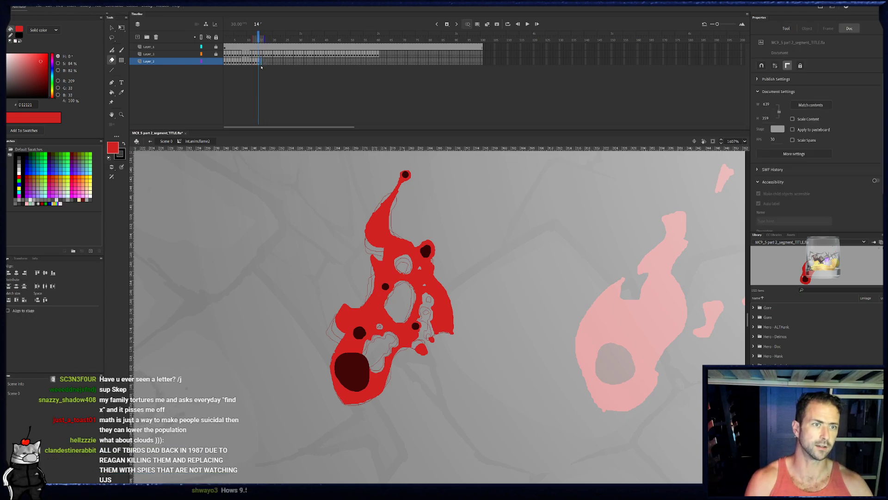
left_click(262, 64)
key("F7")
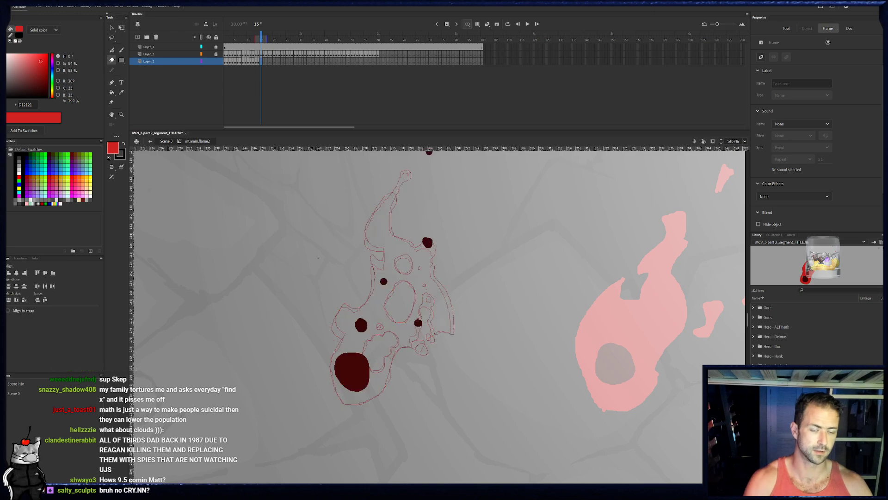
key("b")
mouse_move(342, 399)
left_mouse_down()
mouse_move(333, 350)
mouse_move(351, 328)
mouse_move(361, 309)
left_mouse_up()
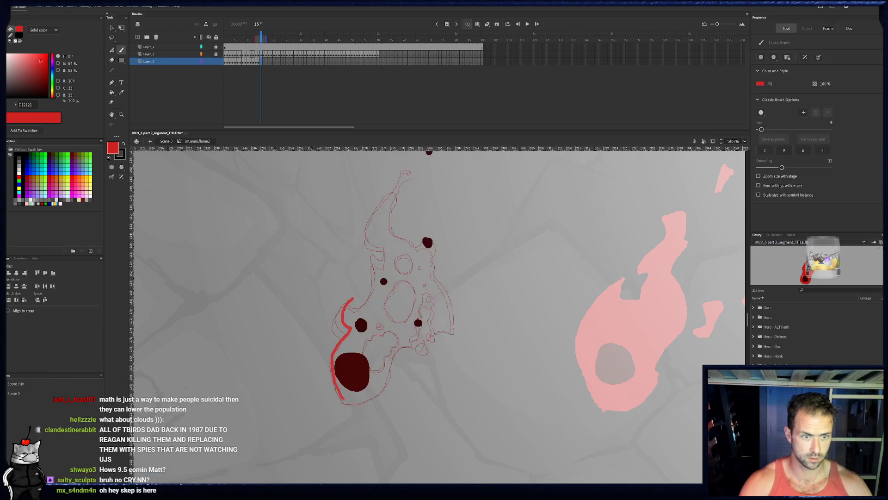
mouse_move(366, 306)
left_mouse_down()
mouse_move(377, 289)
mouse_move(371, 245)
left_mouse_up()
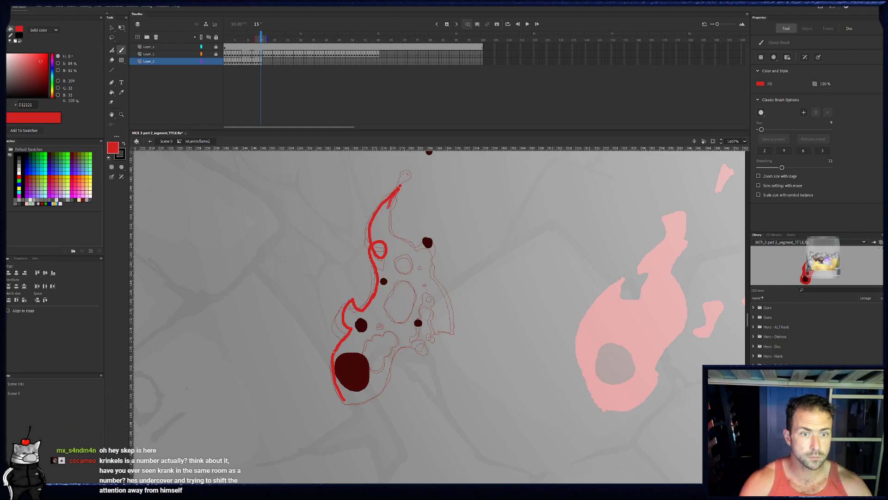
- Paint frame 15's inner tip edge, trim it near the right ember, and continue around the ember, right lobe and tall notch
key("e")
left_click_drag(389, 217, 409, 239)
key("e")
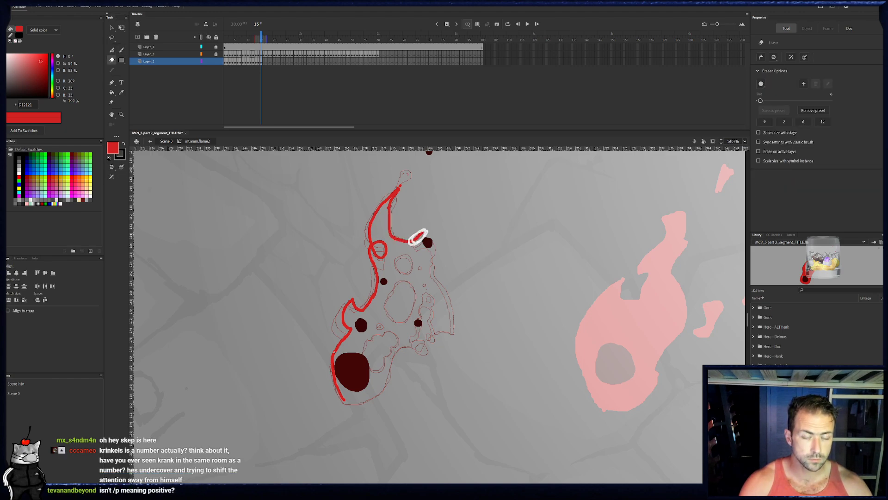
left_click_drag(760, 100, 768, 102)
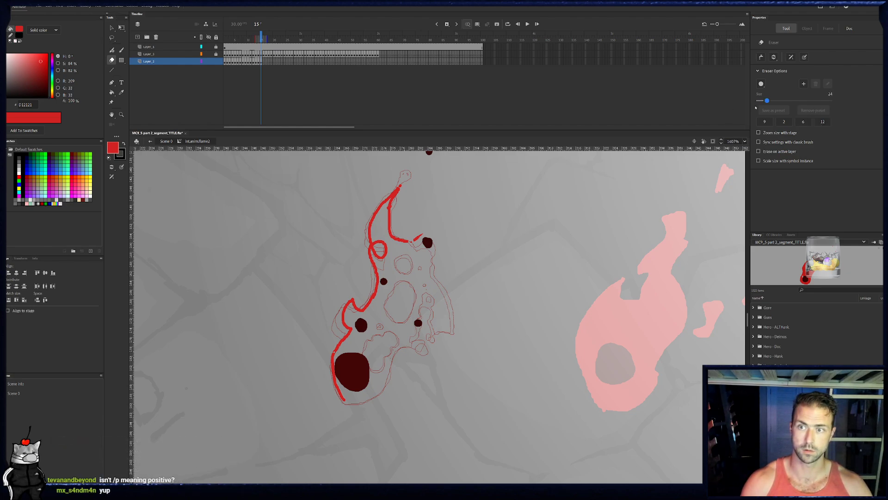
mouse_move(423, 235)
left_mouse_down()
mouse_move(443, 226)
mouse_move(412, 241)
mouse_move(433, 239)
mouse_move(433, 269)
mouse_move(449, 290)
mouse_move(456, 334)
mouse_move(436, 309)
left_mouse_up()
key("b")
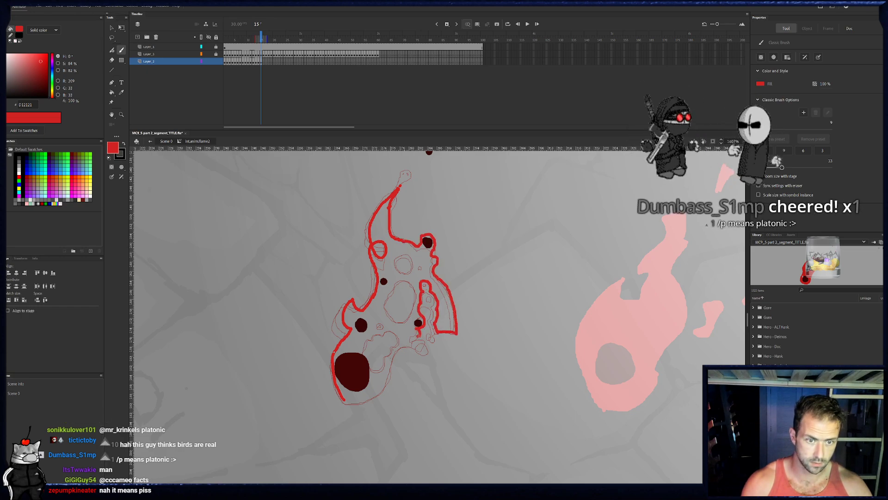
- Complete frame 15's core notch, base outline and lower right bits, and outline the square, round and large oval holes
left_click(258, 61)
left_click(262, 62)
mouse_move(411, 345)
left_mouse_down()
mouse_move(402, 348)
mouse_move(385, 326)
left_mouse_up()
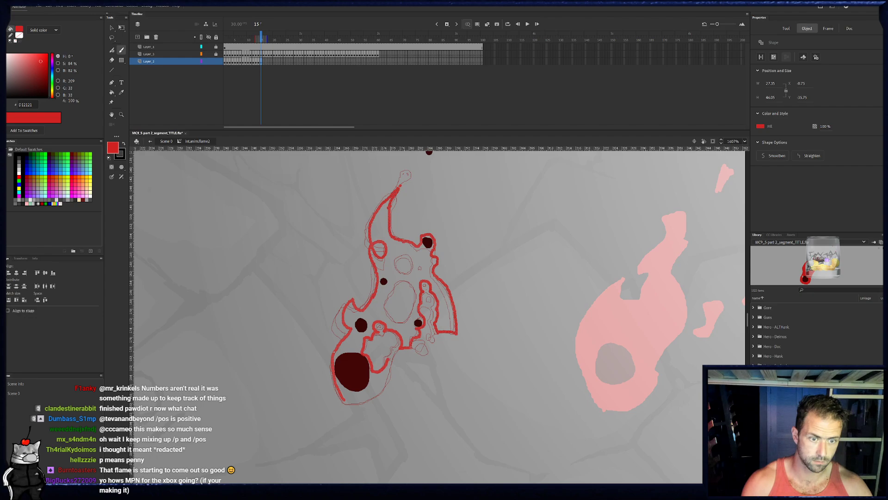
left_click_drag(395, 352, 392, 361)
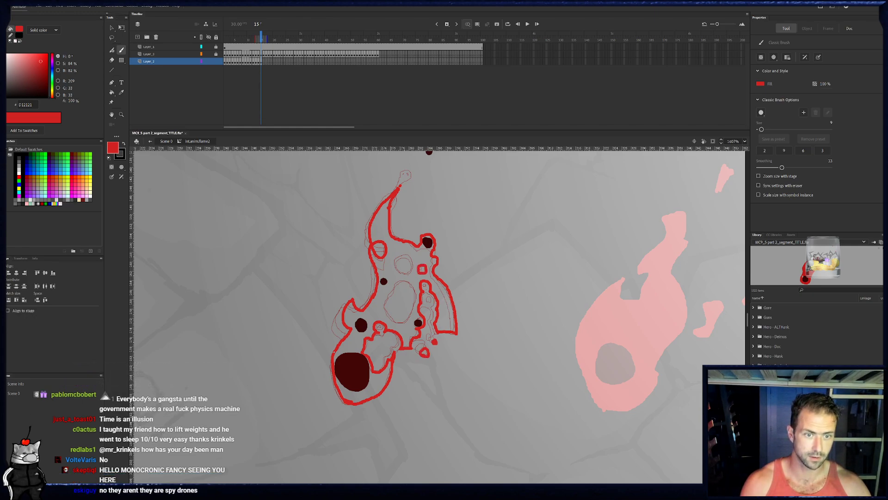
mouse_move(412, 274)
left_mouse_down()
mouse_move(417, 265)
mouse_move(402, 253)
left_mouse_up()
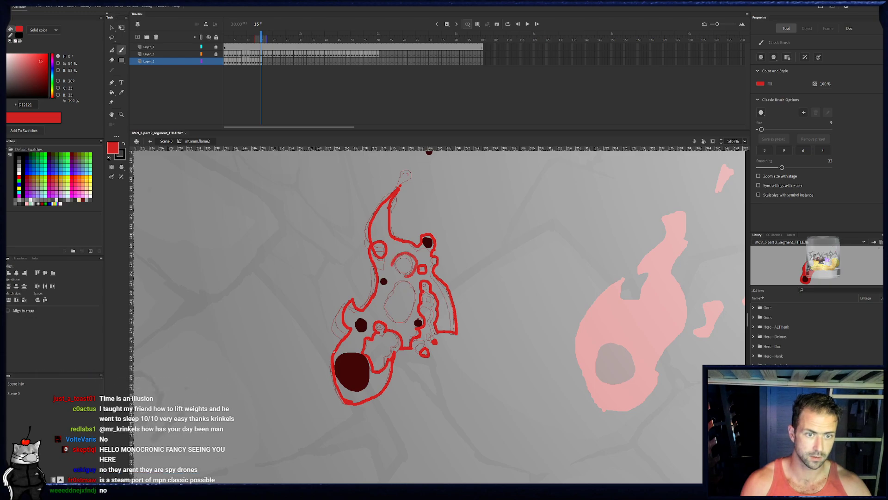
mouse_move(406, 279)
left_mouse_down()
mouse_move(417, 302)
mouse_move(403, 324)
mouse_move(386, 320)
mouse_move(381, 303)
mouse_move(403, 279)
left_mouse_up()
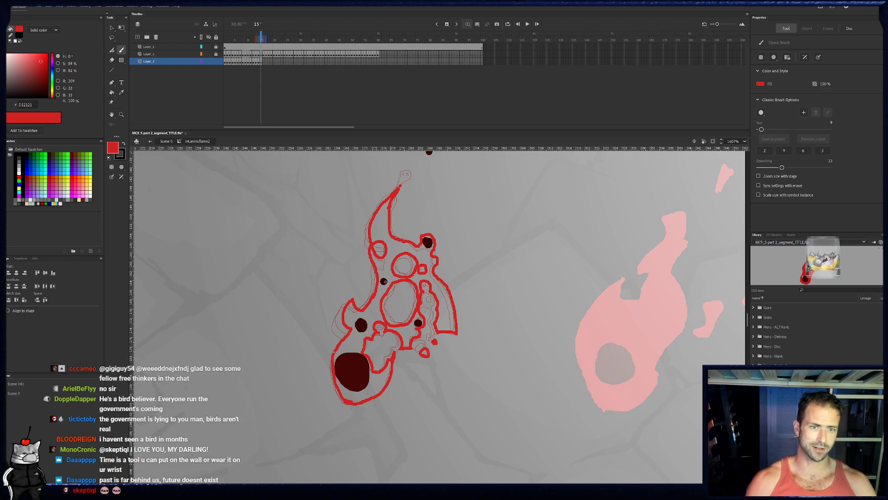
- Paint a red outline with a thin tapered tail around frame 15's detached top ember, trimming it with the eraser
left_click_drag(412, 193, 401, 213)
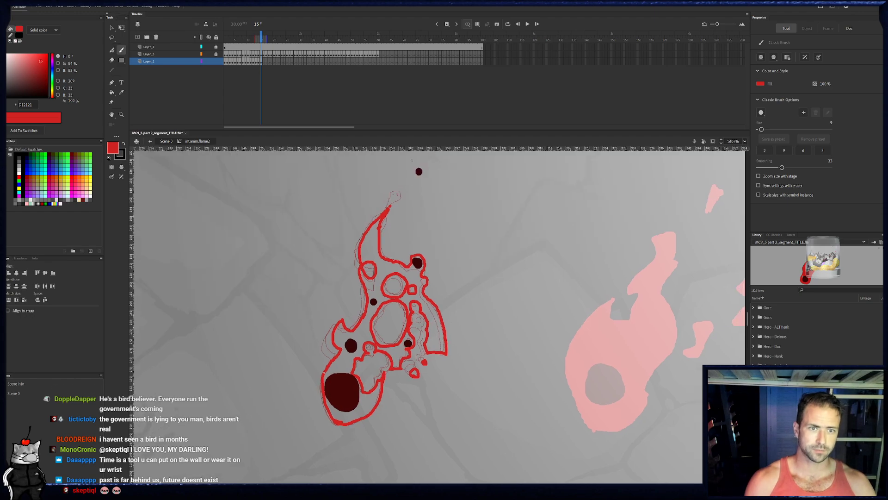
left_click_drag(417, 172, 408, 184)
key("e")
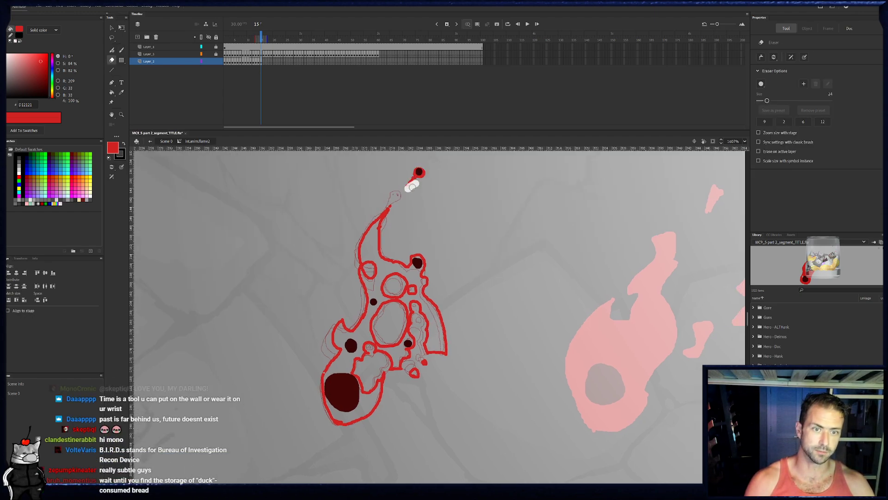
key("b")
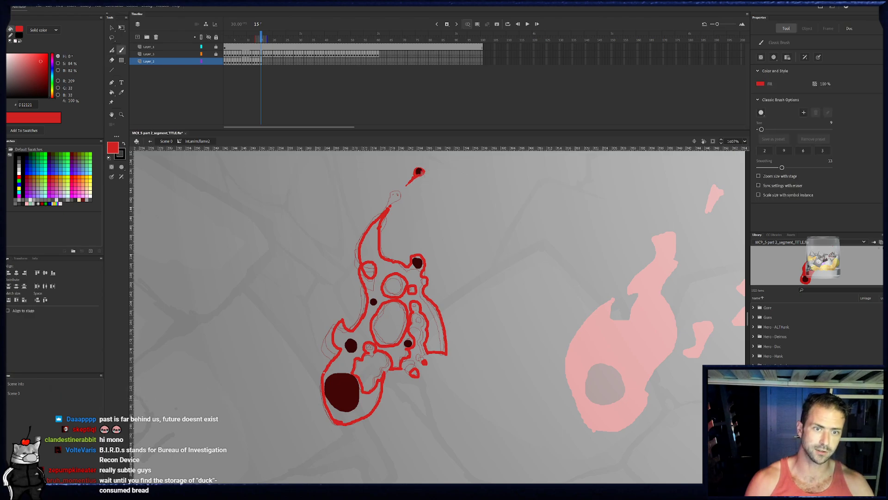
key("e")
key("b")
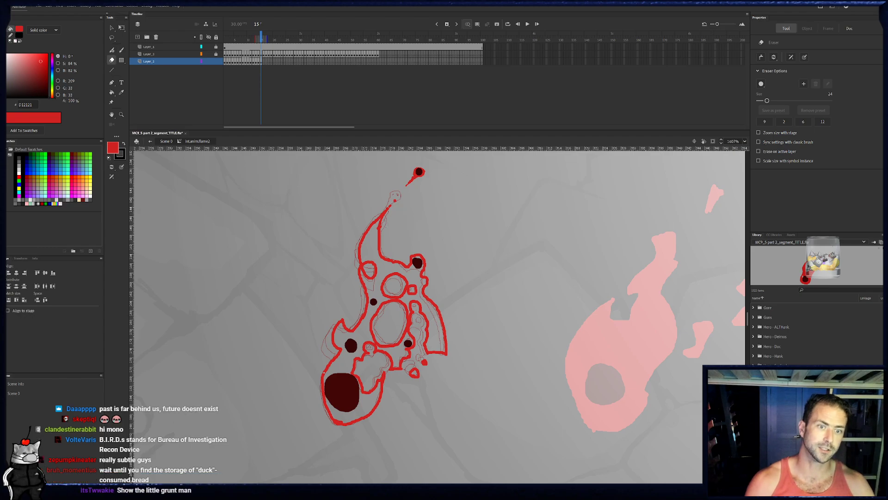
- Fill frame 15's outlined flame and its small lower right bit with red
key("k")
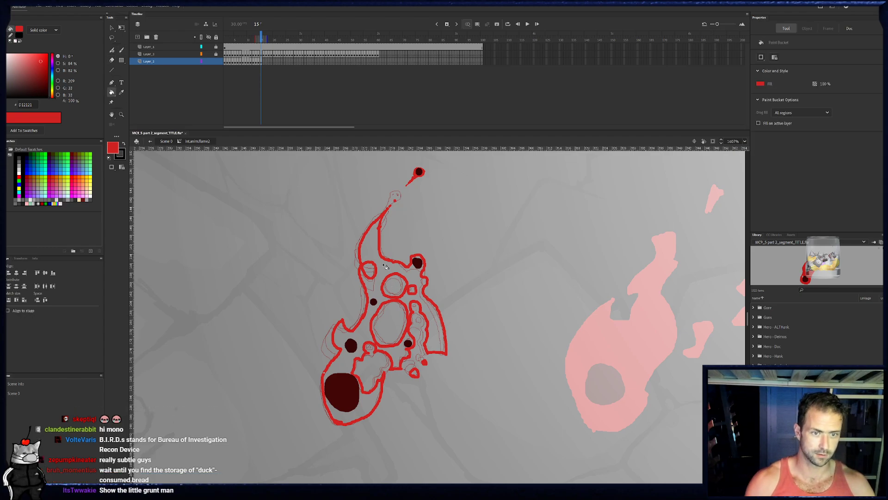
left_click(385, 266)
left_click(397, 355)
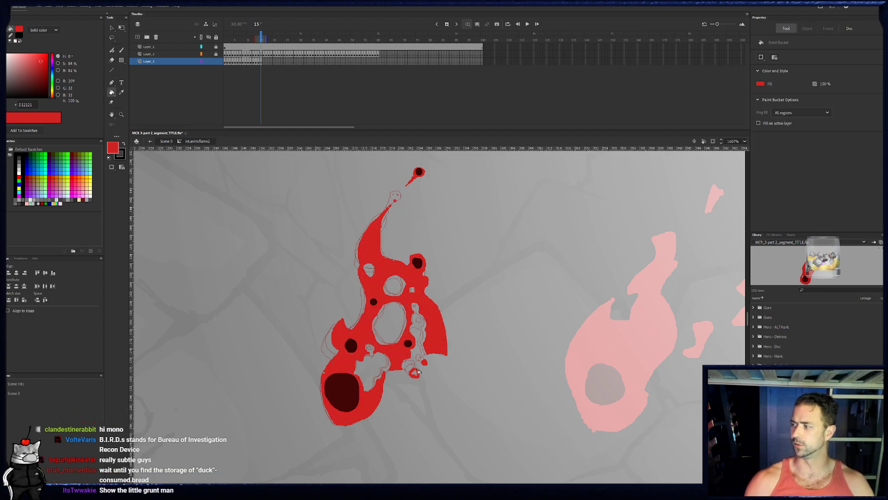
left_click(415, 374)
key("b")
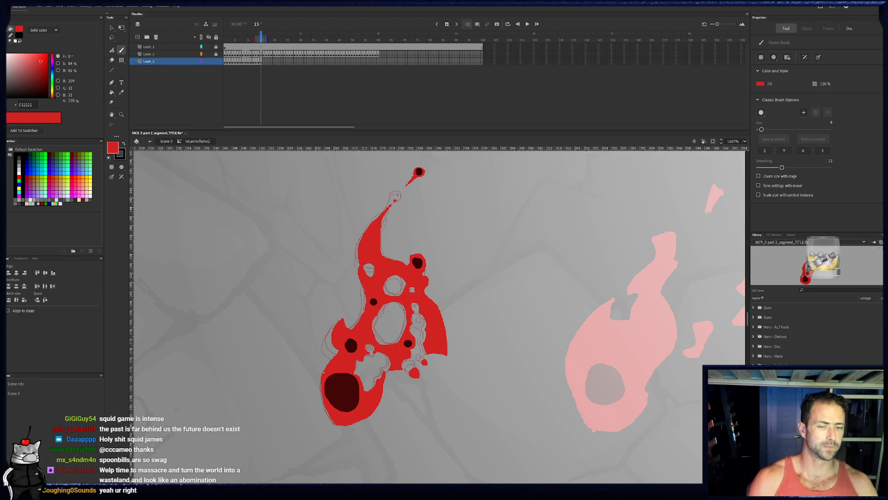
- Go to frame 16, paint and trim the red outline along the flame's left base edge, and continue around the left lobe
left_click(803, 152)
key("period")
key("period")
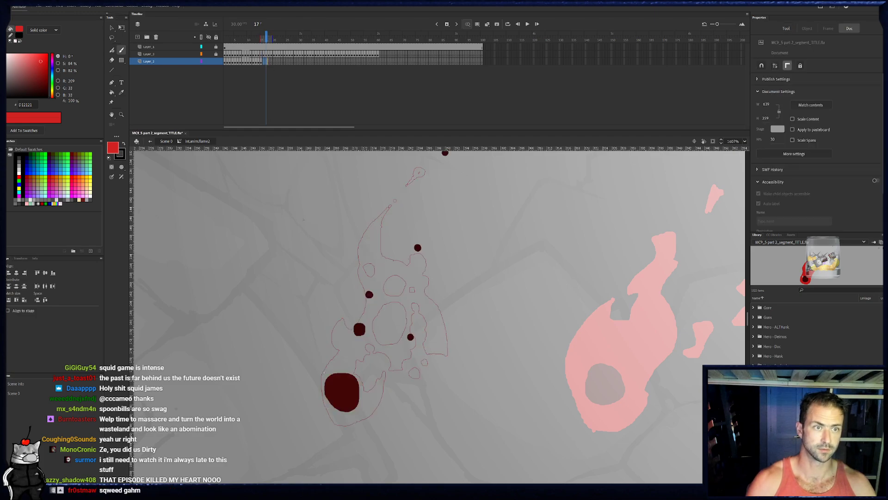
left_click(264, 62)
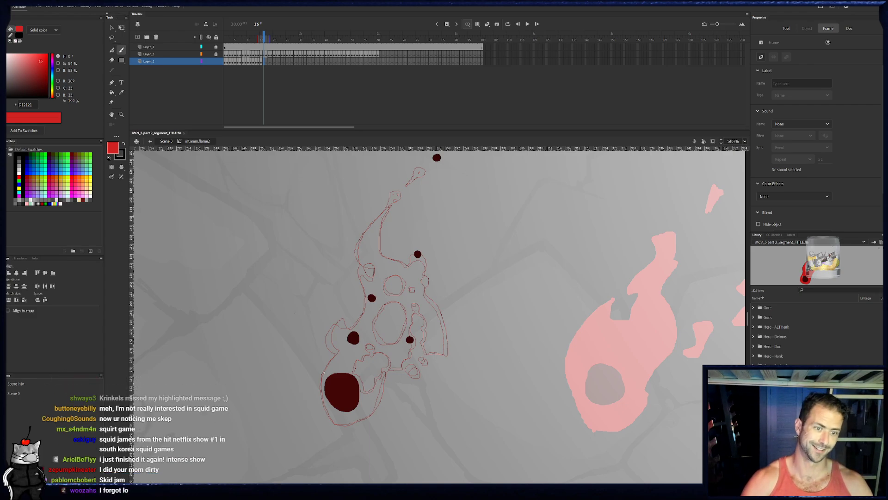
key("b")
left_click_drag(336, 423, 326, 408)
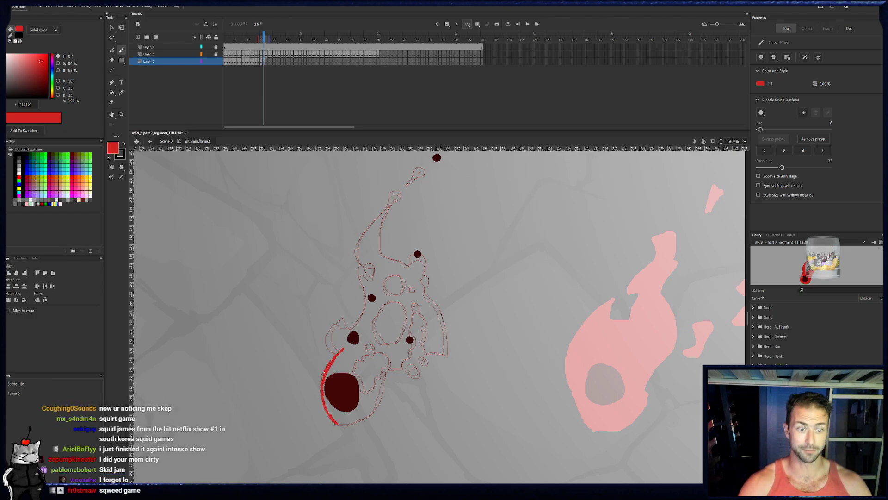
key("e")
key("b")
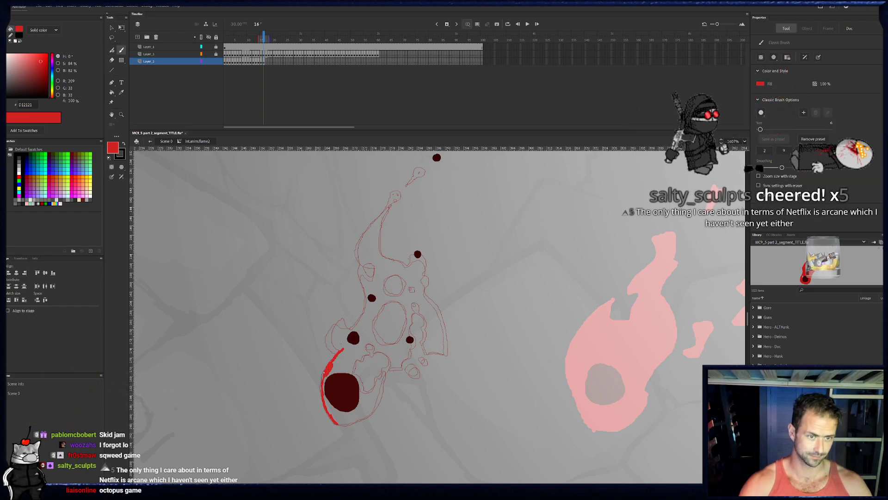
mouse_move(342, 349)
left_mouse_down()
mouse_move(340, 318)
mouse_move(359, 325)
left_mouse_up()
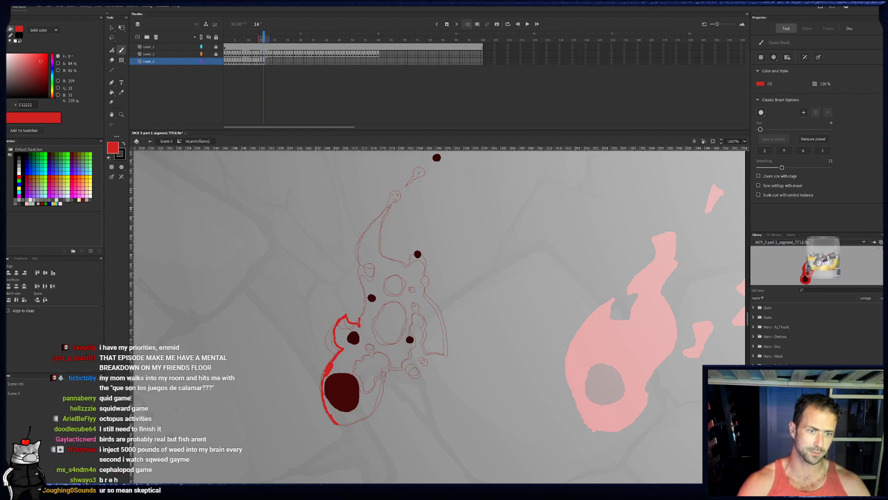
- Paint frame 16's left side, tapered tip and inner tip edge, and continue around the right ember and down around the right lobe
mouse_move(361, 284)
left_mouse_down()
mouse_move(359, 257)
mouse_move(375, 220)
mouse_move(393, 259)
left_mouse_up()
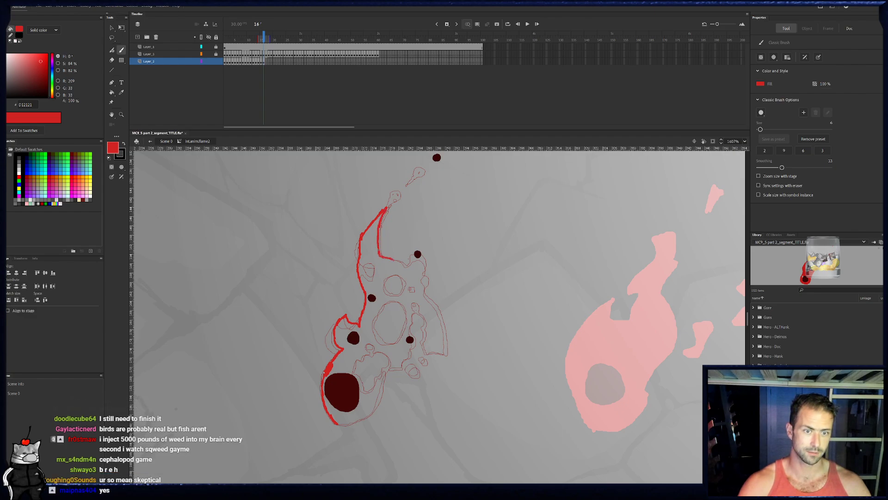
key("e")
key("b")
left_click_drag(411, 253, 418, 254)
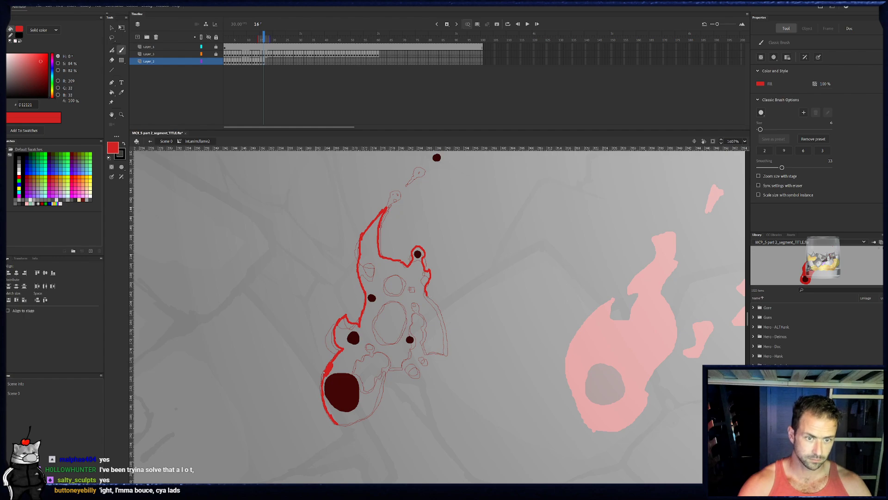
left_click_drag(431, 296, 444, 328)
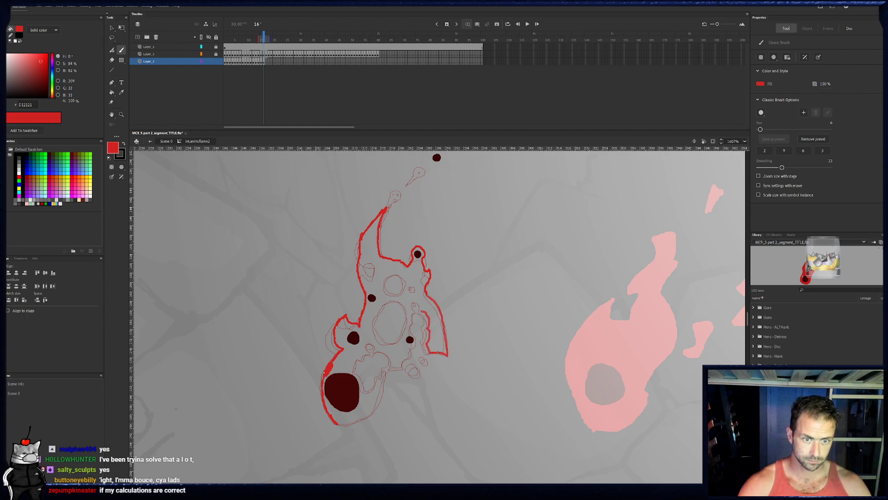
- Paint frame 16's tall notch edge, round and large oval hole outlines, core notch edge and the bottom curve of the base
mouse_move(413, 284)
left_mouse_down()
mouse_move(393, 273)
mouse_move(385, 292)
mouse_move(393, 296)
left_mouse_up()
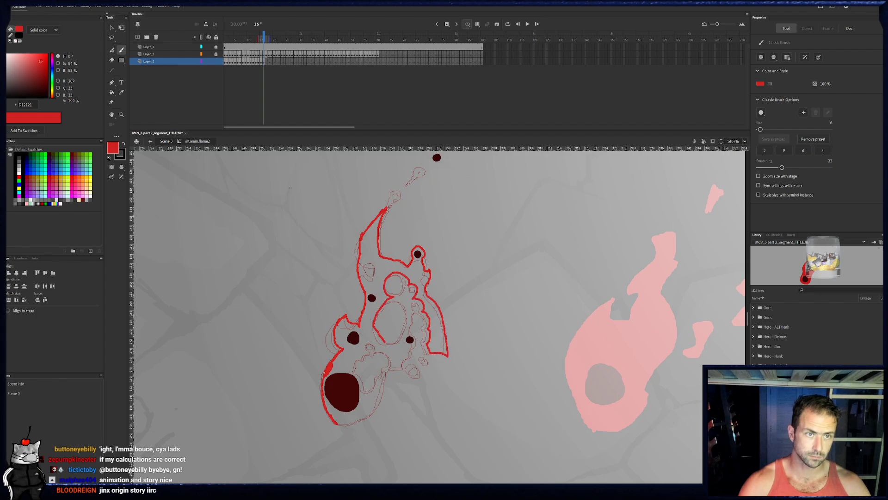
left_click(263, 61)
left_click(264, 62)
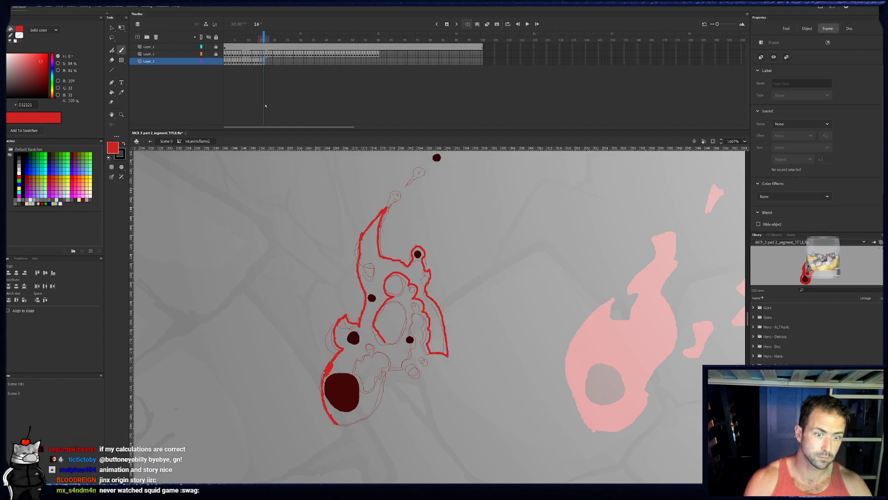
left_click_drag(385, 342, 378, 327)
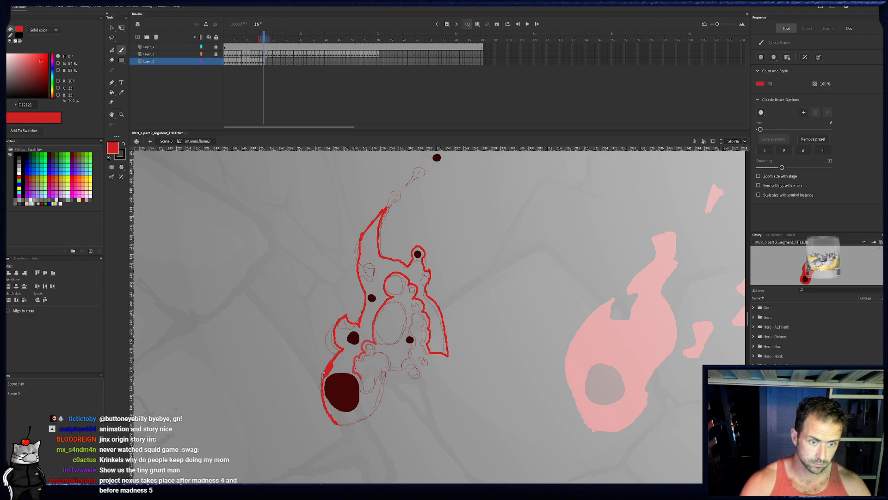
left_click_drag(363, 389, 365, 395)
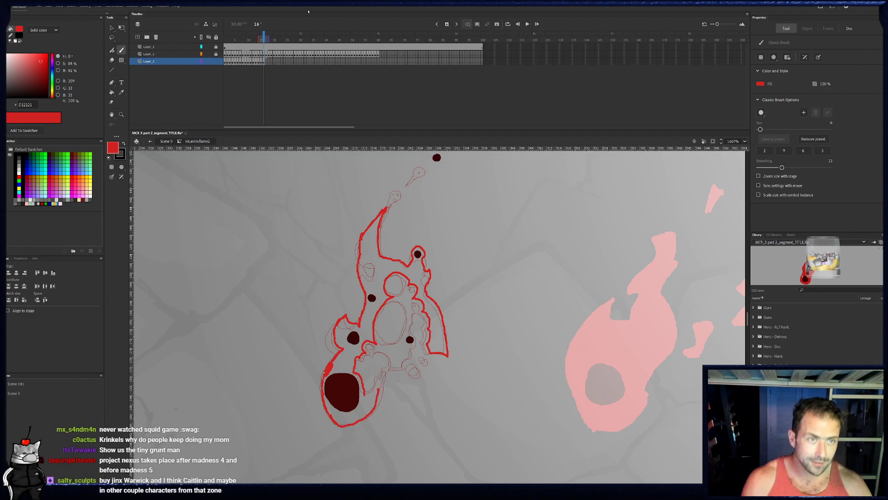
- Compare frames 13 to 16 and touch up the base's right edge beside the core notch in frame 14
left_click(262, 62)
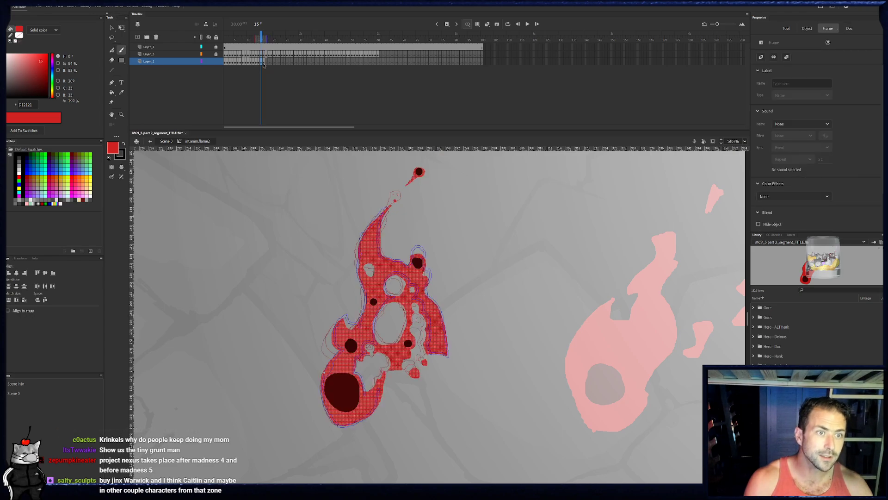
left_click(259, 62)
key("period")
key("period")
key("period")
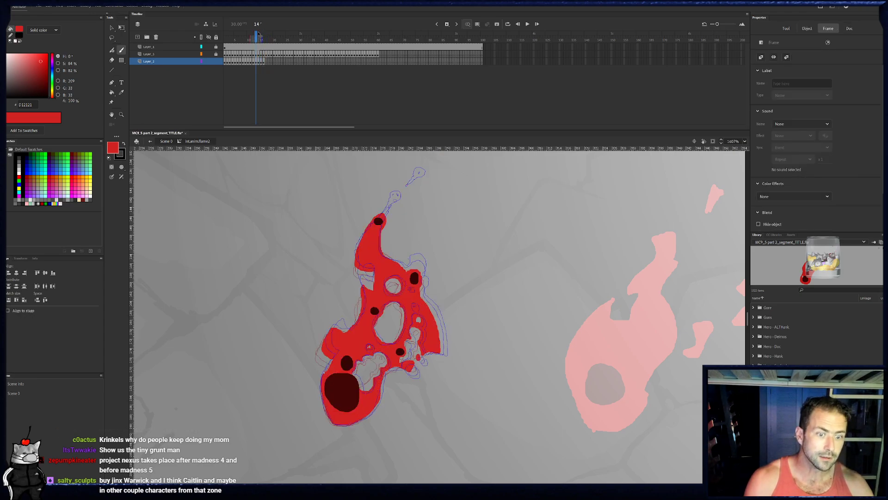
left_click(259, 34)
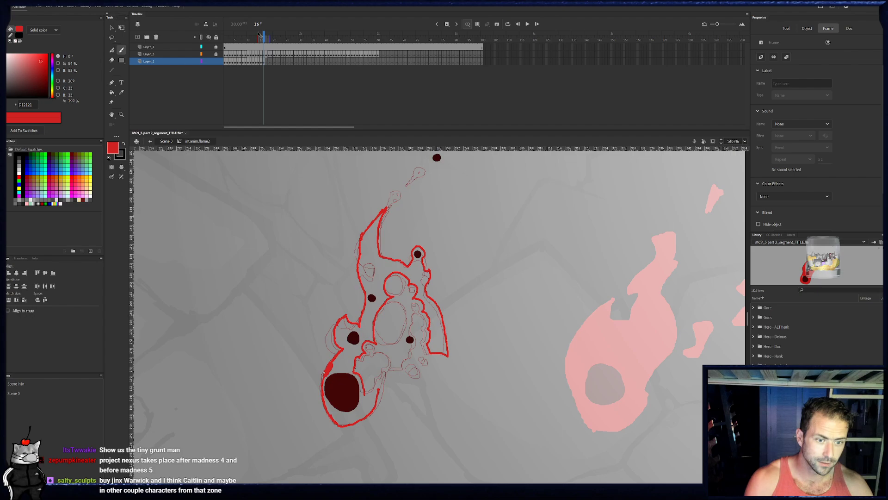
key("comma")
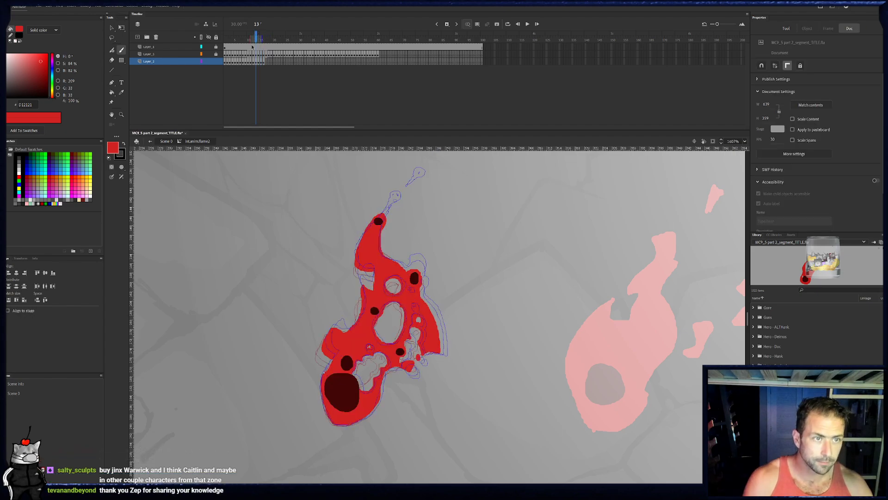
key("period")
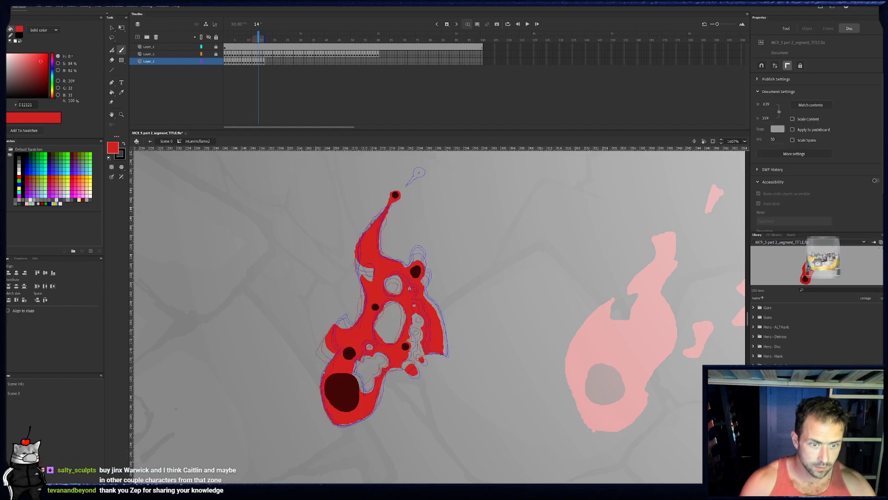
left_click_drag(375, 408, 378, 393)
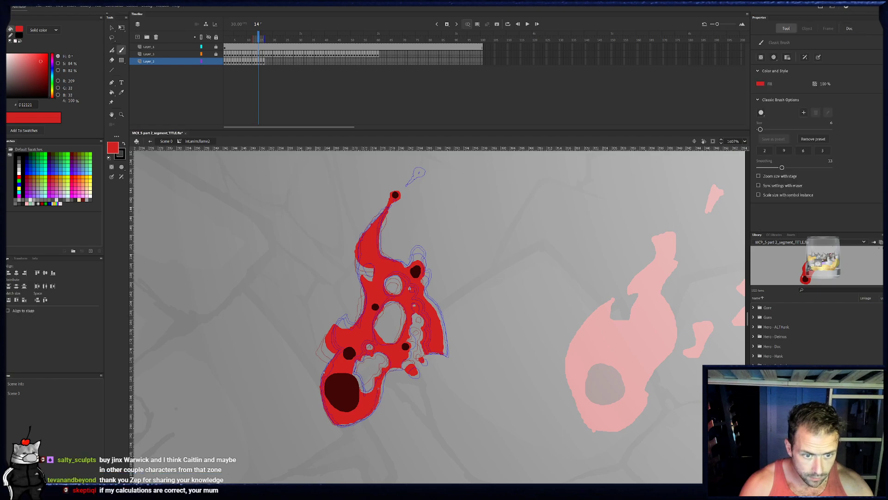
key("period")
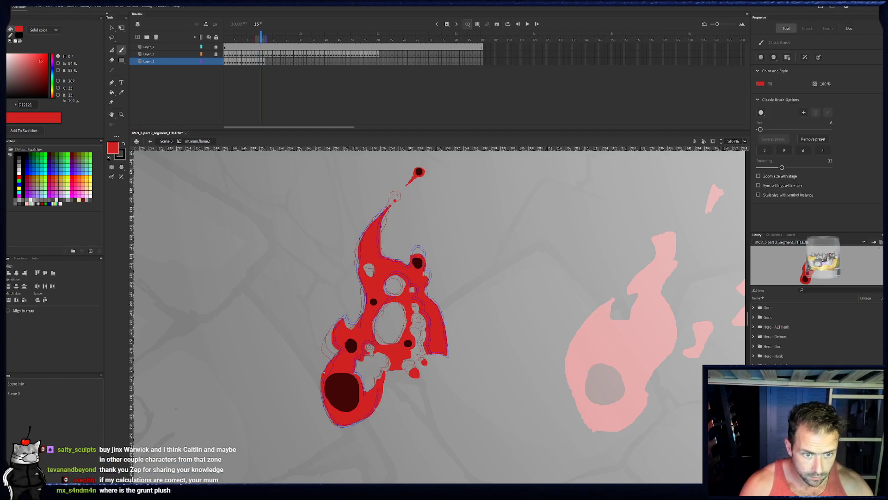
- Complete frame 16's lower outline and small lower right bits, and paint red around the detached top ember with a broken trail of flecks
key("period")
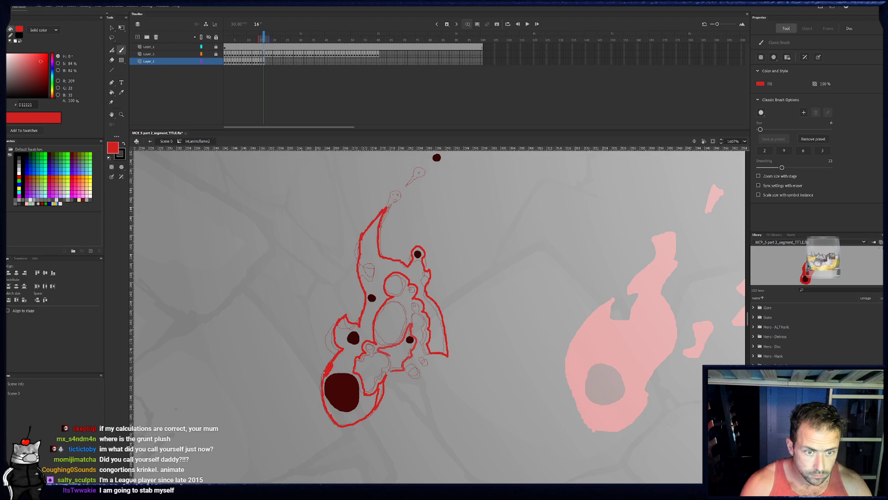
left_click_drag(414, 371, 415, 371)
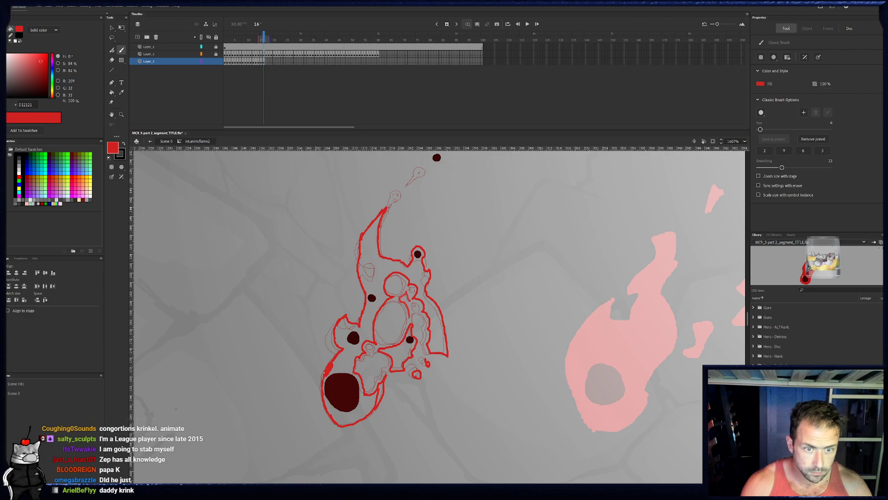
mouse_move(425, 193)
left_mouse_down()
mouse_move(428, 239)
mouse_move(404, 247)
mouse_move(446, 201)
mouse_move(432, 213)
mouse_move(438, 203)
left_mouse_up()
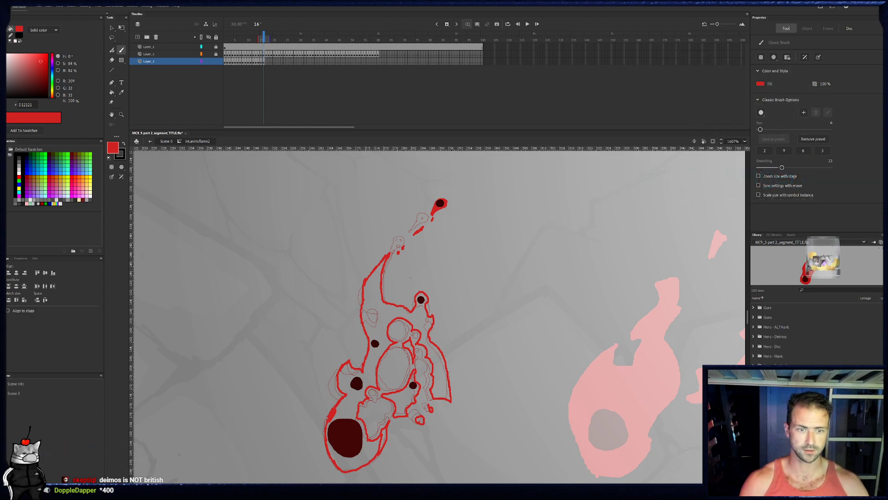
left_click_drag(406, 284, 432, 254)
key("ctrl+z")
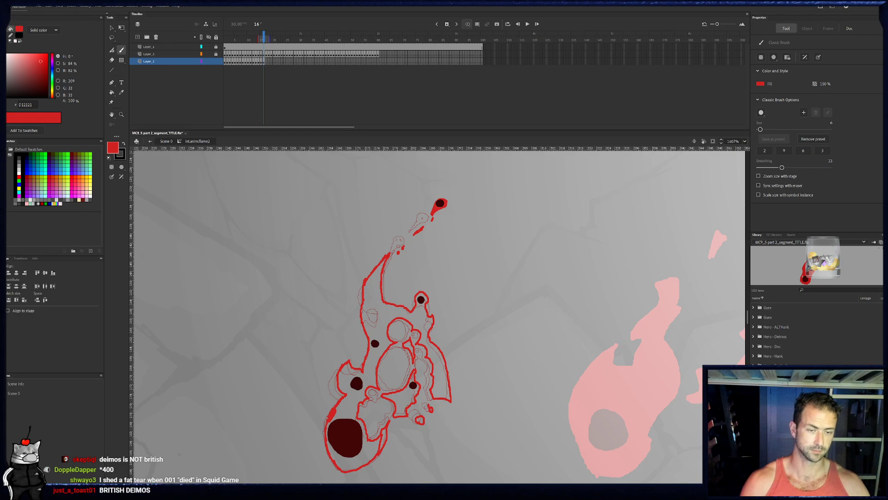
- Outline the small oval hole in red near the upper left edge of frame 16's flame
left_click_drag(376, 377, 382, 332)
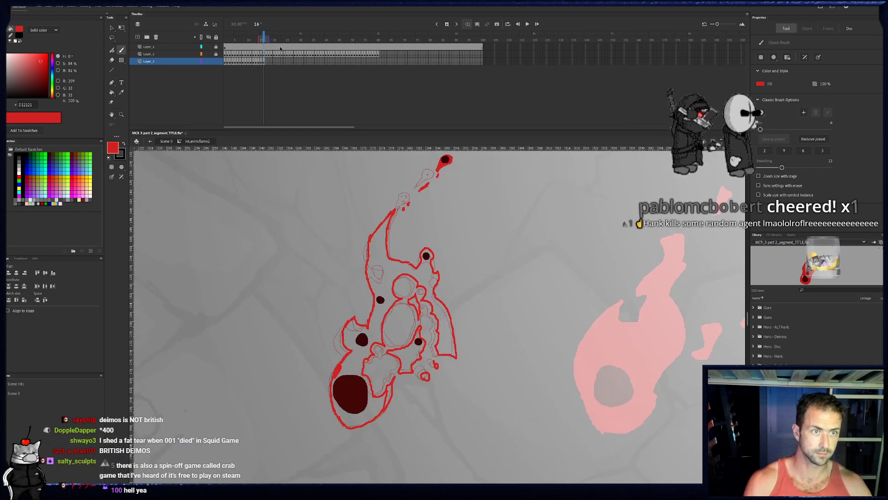
left_click(264, 63)
key("period")
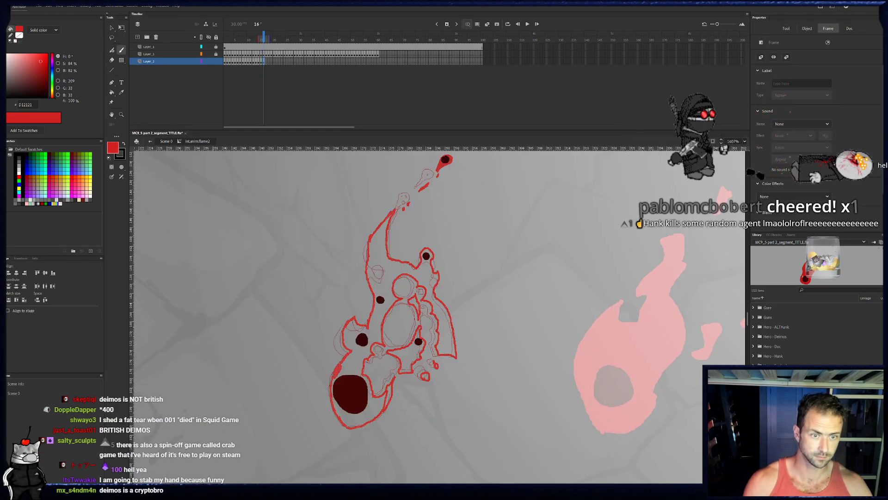
left_click_drag(376, 277, 376, 262)
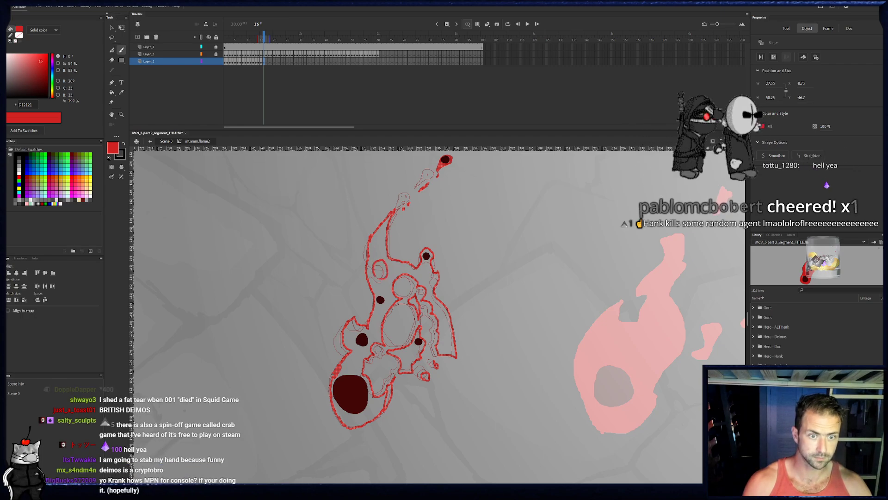
left_click_drag(407, 280, 405, 260)
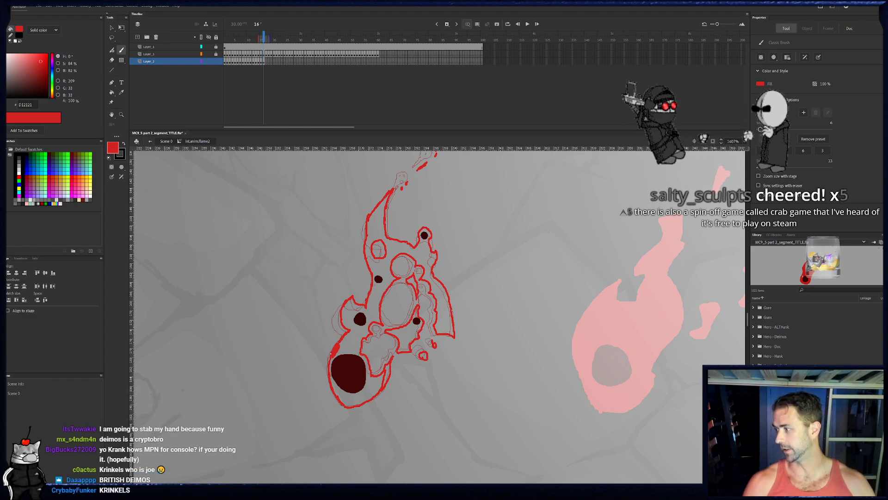
- Fill the section around the lower right ember and the small detached bits below it with red in frame 16
left_click(112, 92)
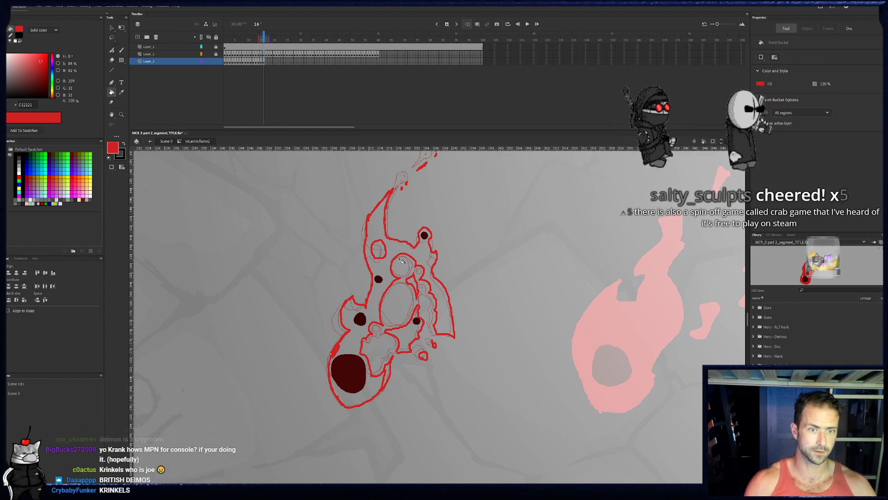
key("b")
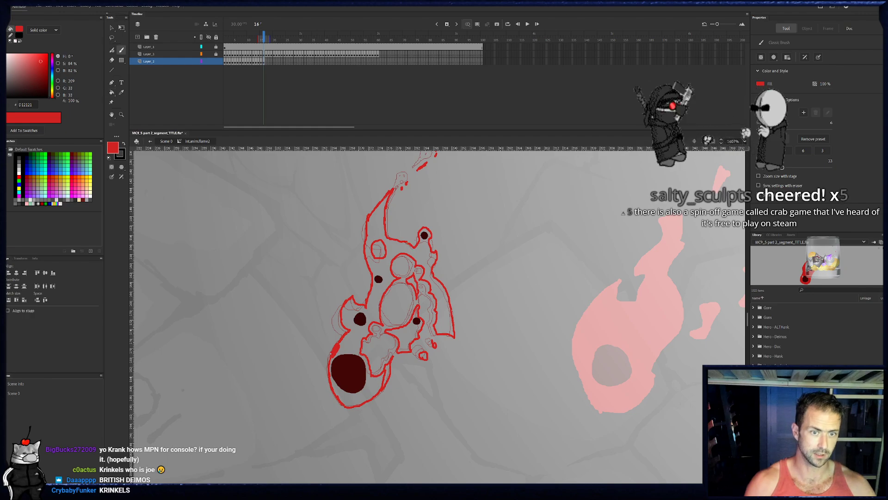
key("k")
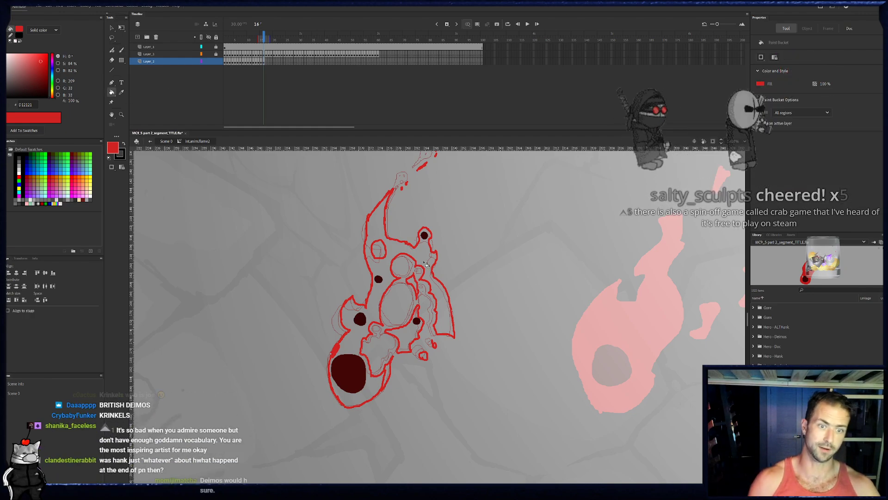
key("b")
key("k")
left_click(411, 327)
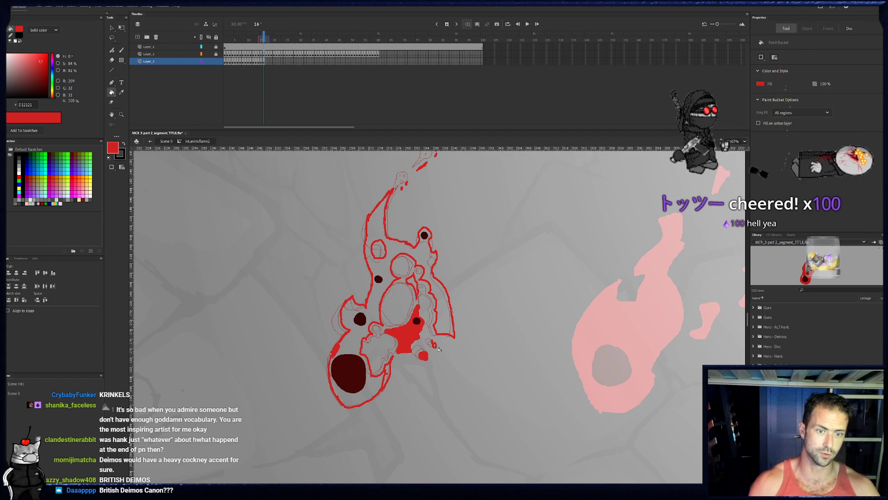
left_click(436, 346)
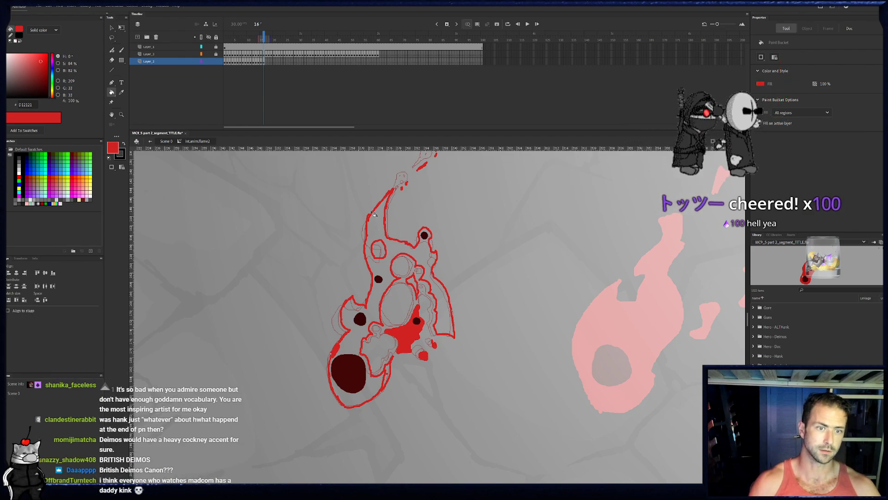
- Hide the two locked layers above the flame layer, including the dark red embers, and ready the brush
key("b")
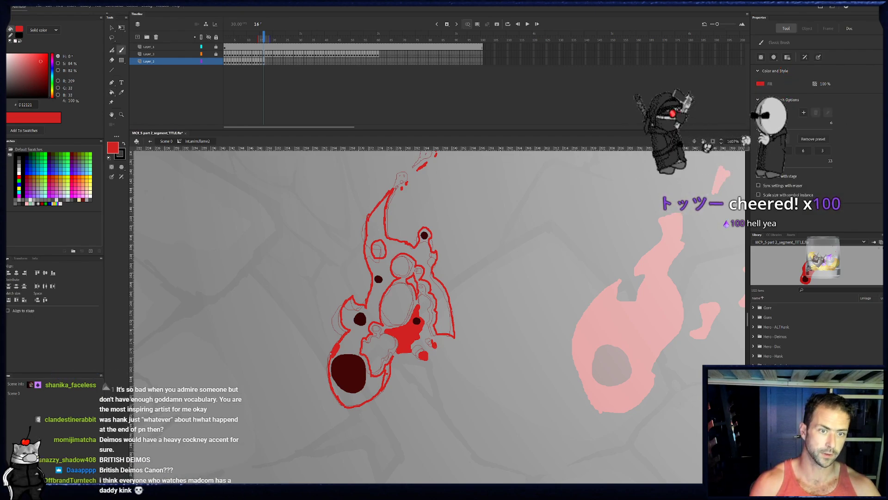
left_click(209, 55)
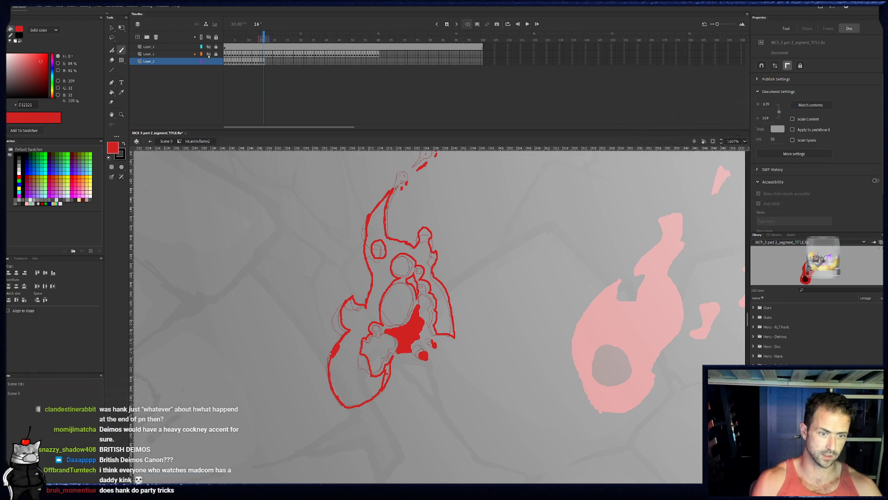
key("b")
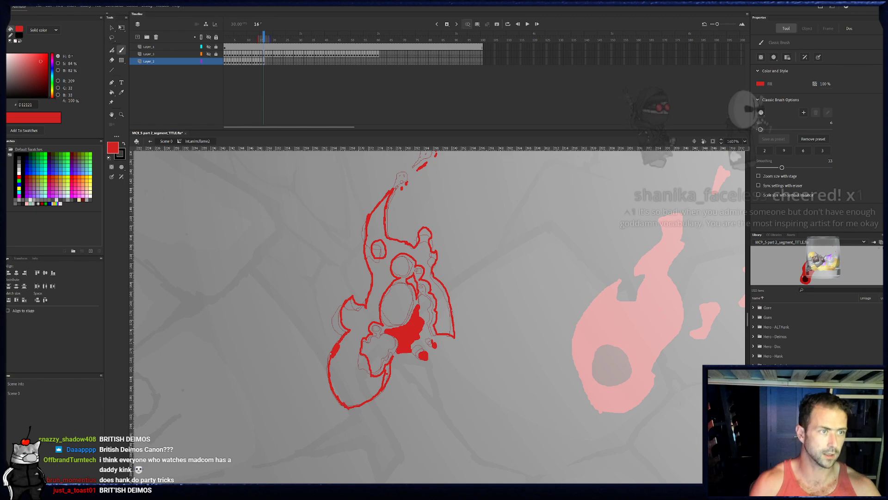
- Fill the rest of frame 16's flame body with red and show the two hidden layers above it again
key("k")
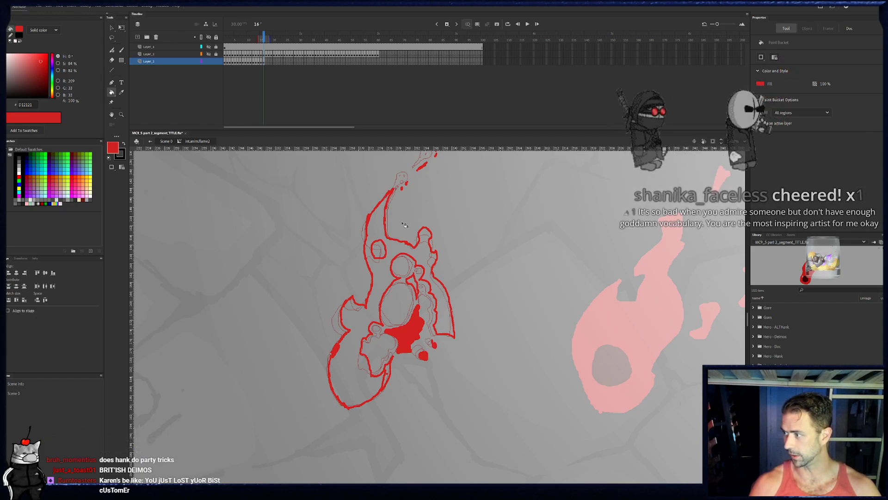
left_click(362, 320)
key("b")
left_click(112, 93)
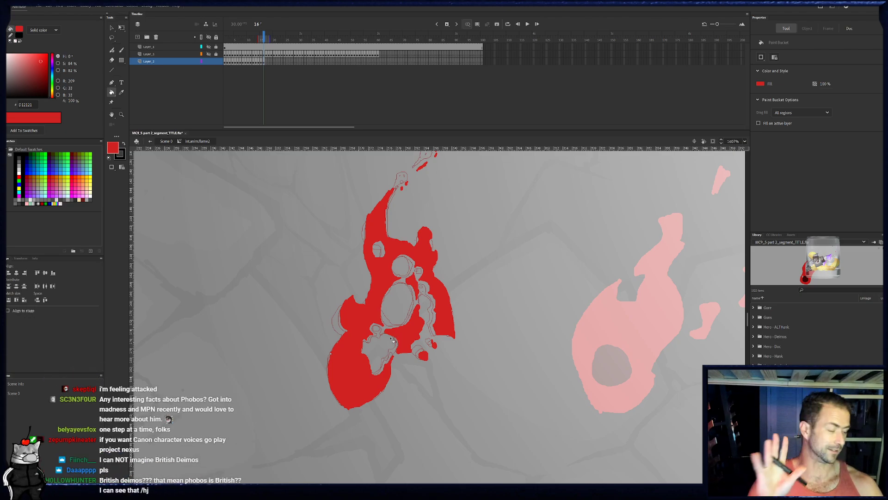
left_click(208, 55)
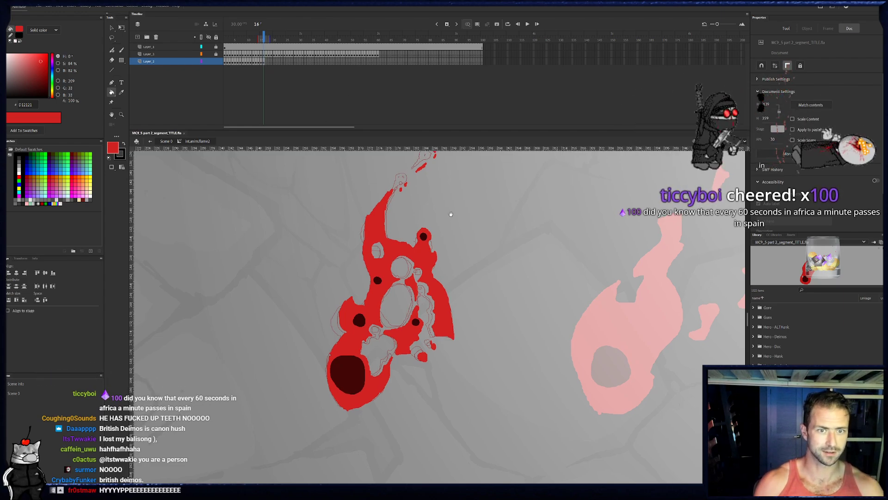
- Go to frame 17 and outline the flame's left edge in red from the base to the curved tip, plus the small oval hole
left_click_drag(450, 212, 440, 241)
key("period")
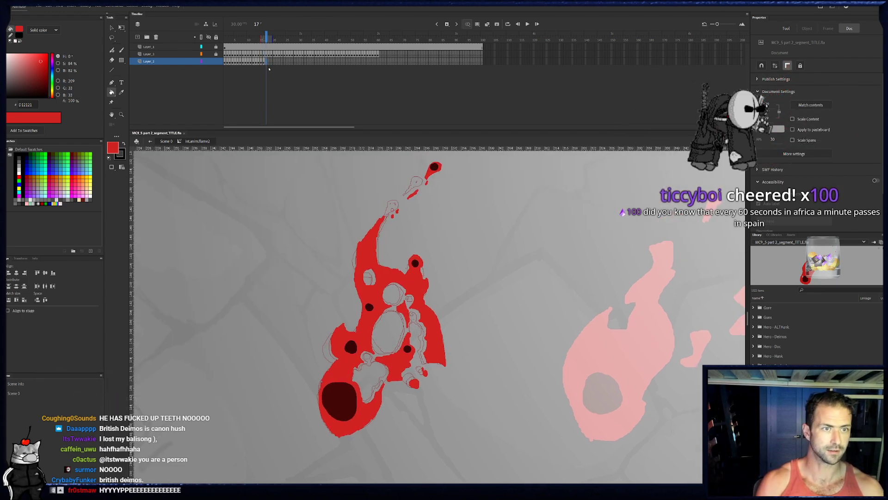
key("b")
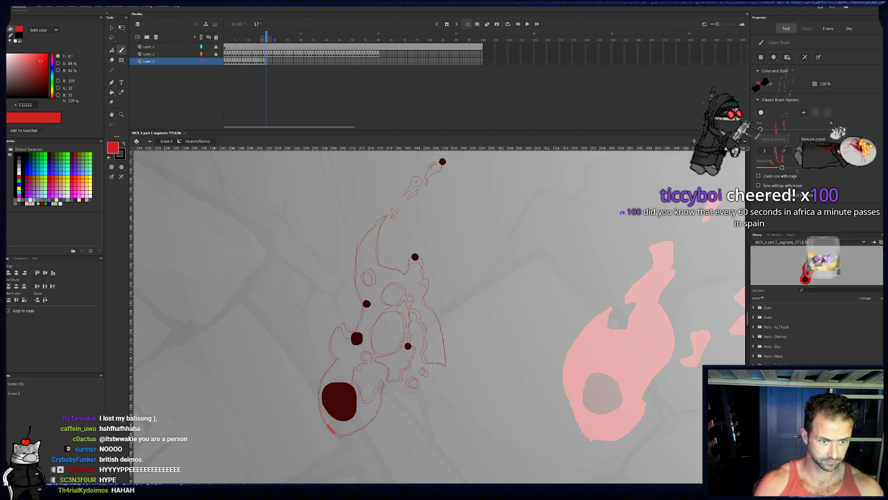
mouse_move(334, 433)
left_mouse_down()
mouse_move(320, 388)
mouse_move(340, 357)
mouse_move(334, 340)
left_mouse_up()
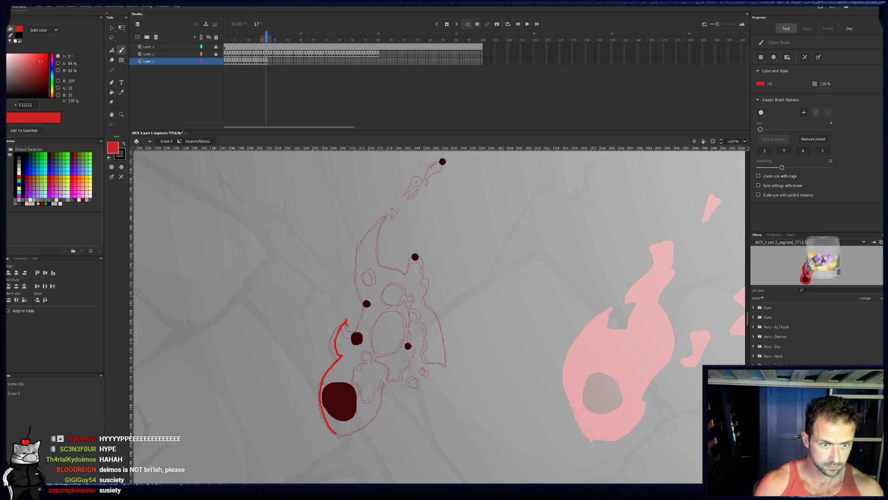
mouse_move(356, 328)
left_mouse_down()
mouse_move(365, 300)
mouse_move(352, 327)
mouse_move(344, 298)
mouse_move(357, 264)
mouse_move(378, 244)
mouse_move(363, 266)
mouse_move(369, 300)
left_mouse_up()
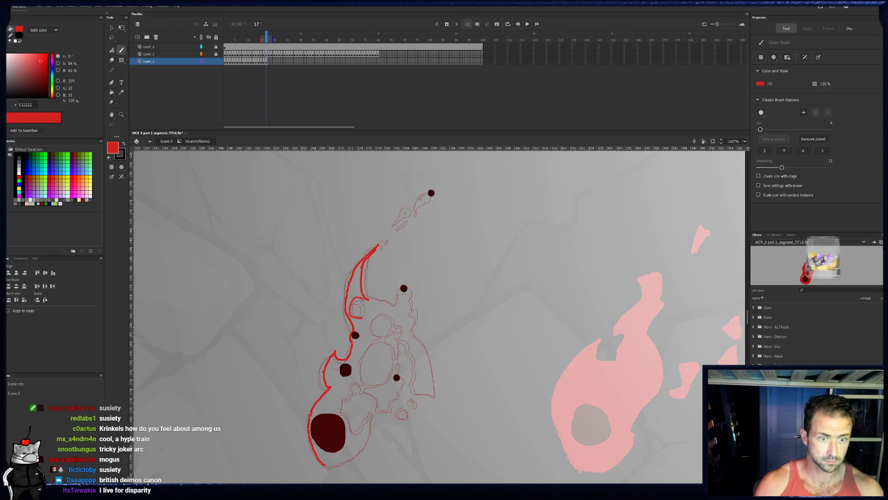
left_click_drag(366, 303, 363, 298)
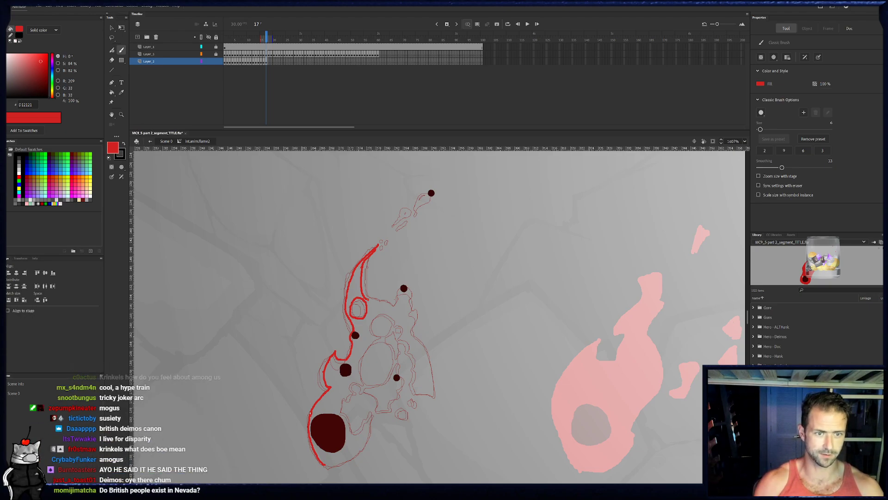
- Outline frame 17's upper edge around the upper right ember, the right strip and the round central holes in red
mouse_move(383, 300)
left_mouse_down()
mouse_move(392, 304)
mouse_move(402, 284)
left_mouse_up()
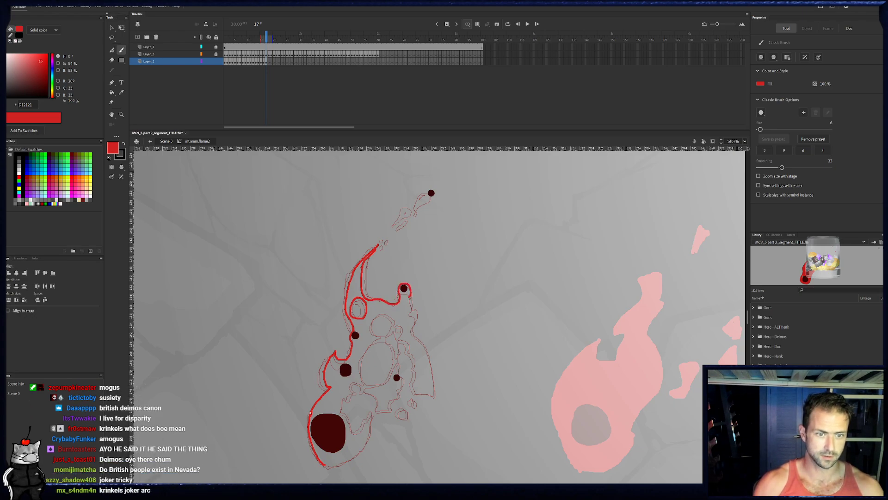
mouse_move(411, 298)
left_mouse_down()
mouse_move(413, 334)
mouse_move(431, 288)
mouse_move(440, 287)
left_mouse_up()
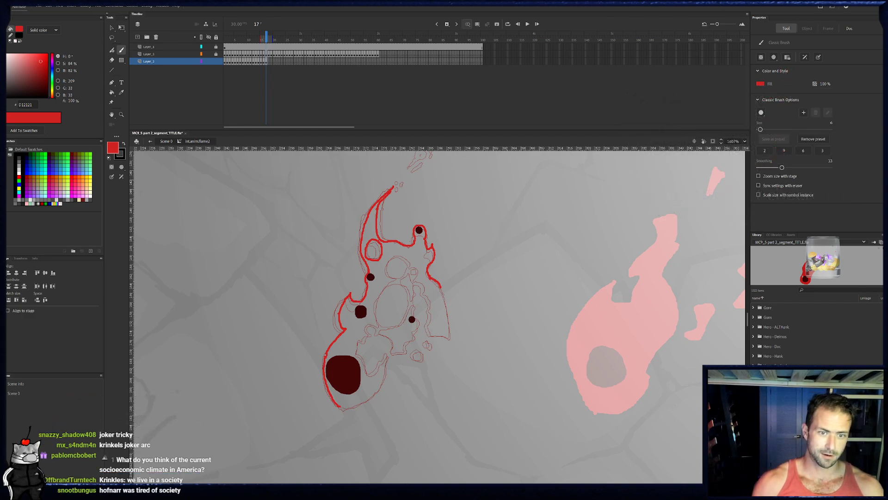
left_click_drag(437, 334, 448, 337)
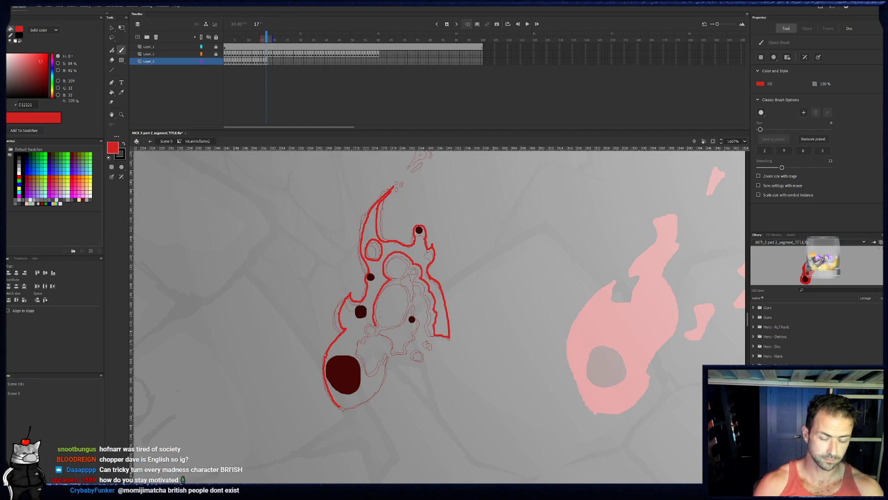
- Complete frame 17's lower outline, the section around the lower right ember and the small detached bits below it
key("e")
key("b")
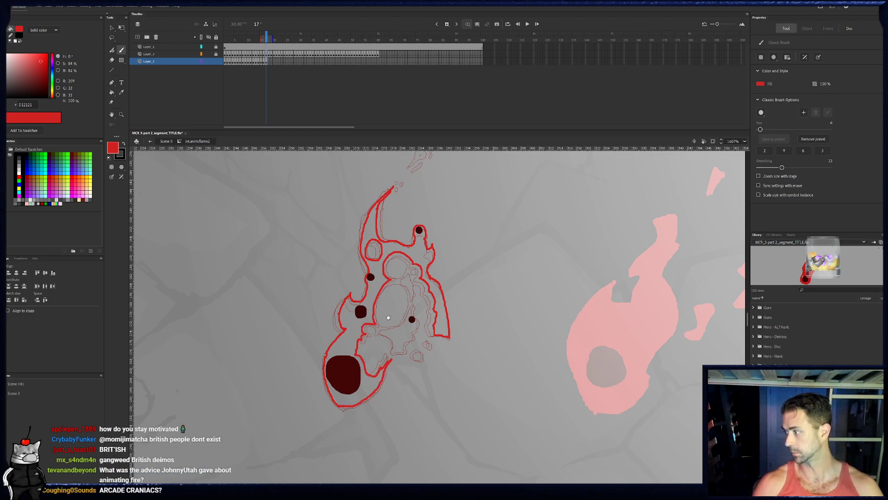
left_click_drag(397, 317, 375, 318)
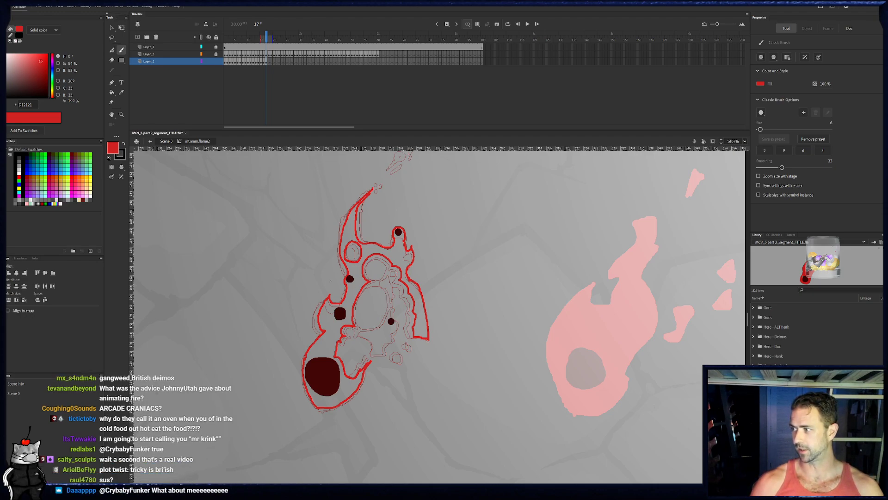
left_click_drag(347, 325, 344, 310)
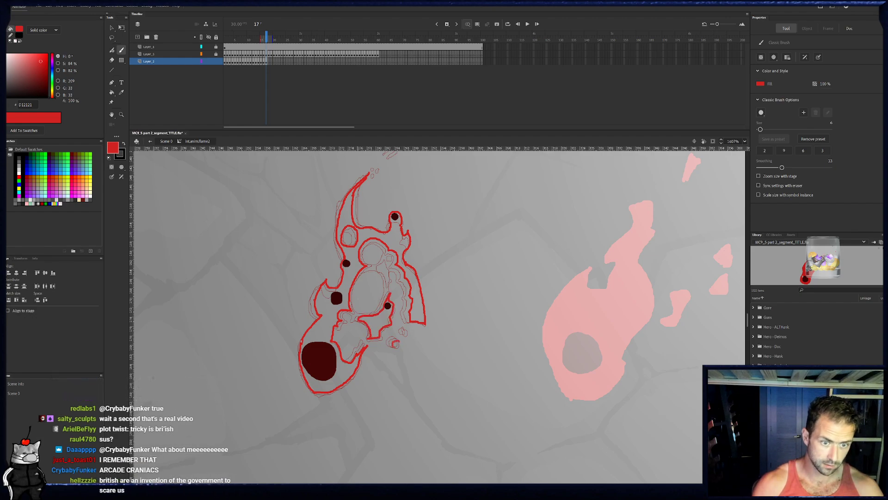
left_click_drag(394, 341, 407, 332)
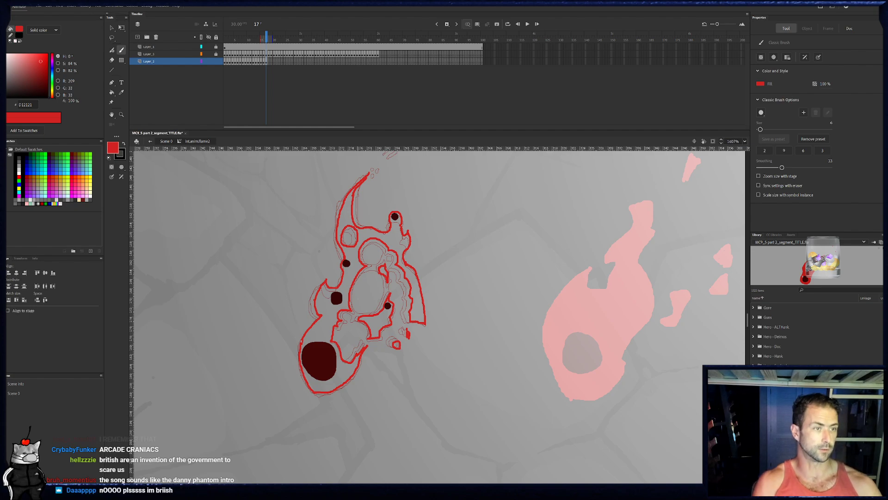
- Fill frame 17's flame body, the lower right ember's section and the small detached bit below it with red
key("k")
left_click(398, 261)
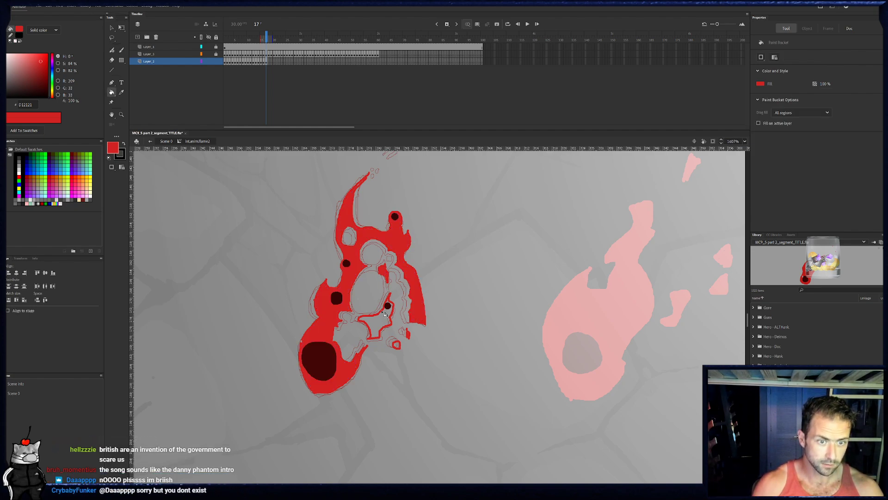
left_click(388, 334)
left_click(397, 346)
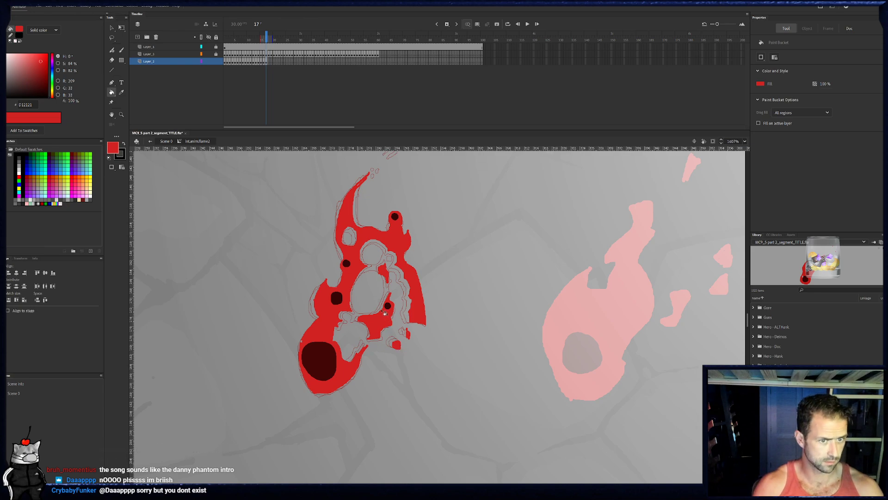
- Paint red flecks trailing above frame 17's flame tip and around the detached top ember, and trim the ember's tail with the eraser
left_click_drag(412, 174, 393, 252)
key("b")
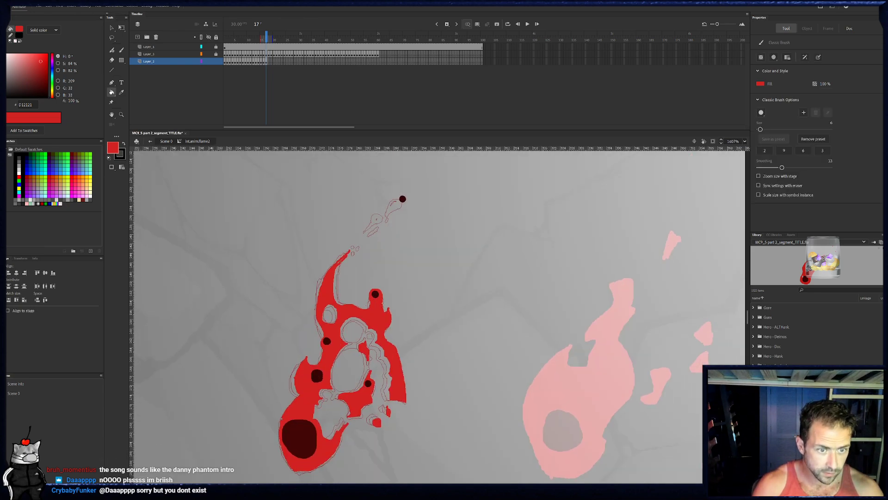
left_click(357, 257)
left_click(362, 251)
left_click_drag(377, 237, 383, 233)
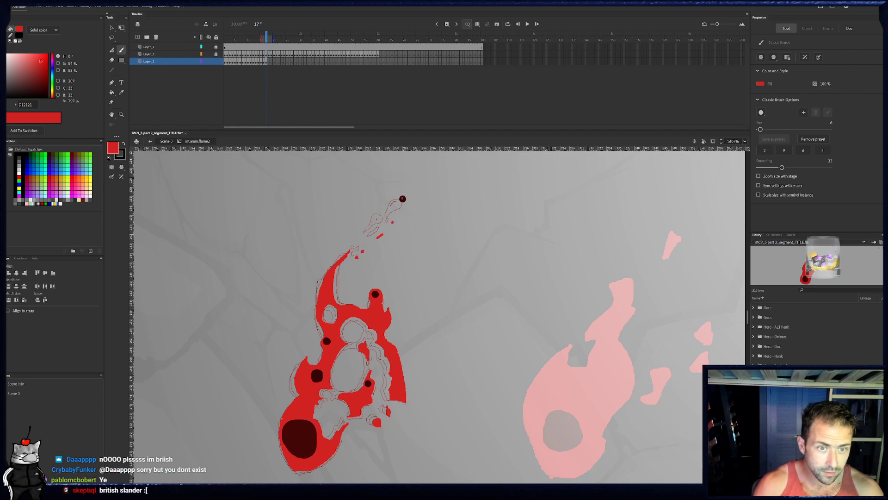
left_click_drag(405, 197, 403, 200)
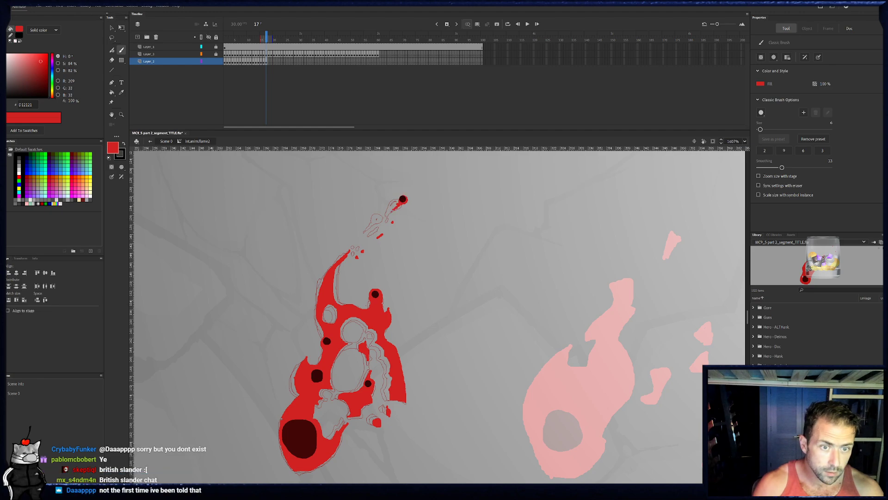
key("e")
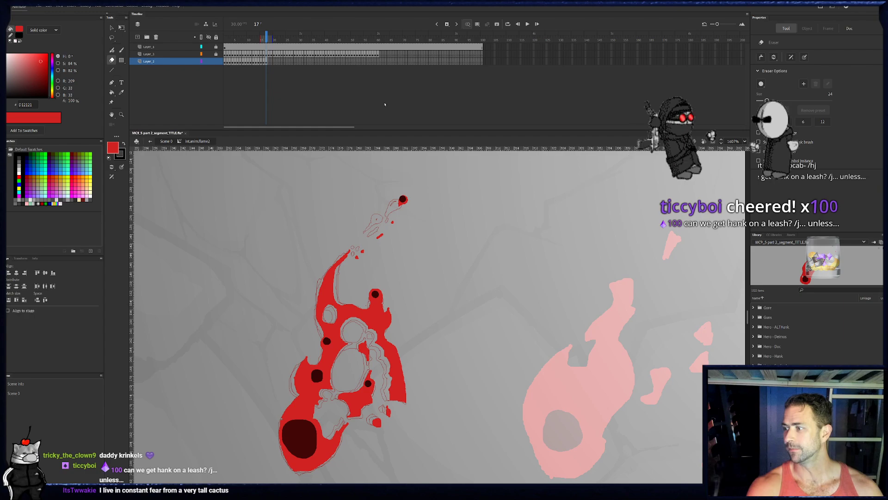
left_click_drag(375, 283, 364, 272)
key("b")
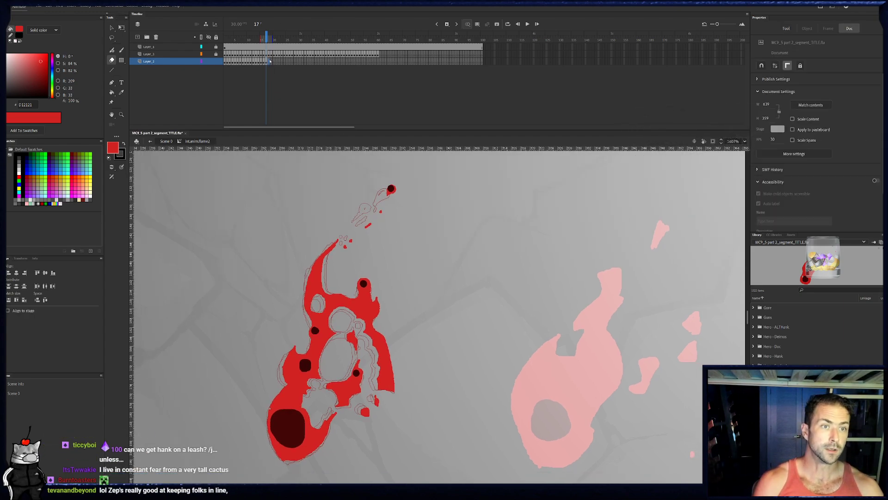
- Go to frame 18 and outline the flame's left edge in red from the base up past the two left embers, checking against frame 17
key("period")
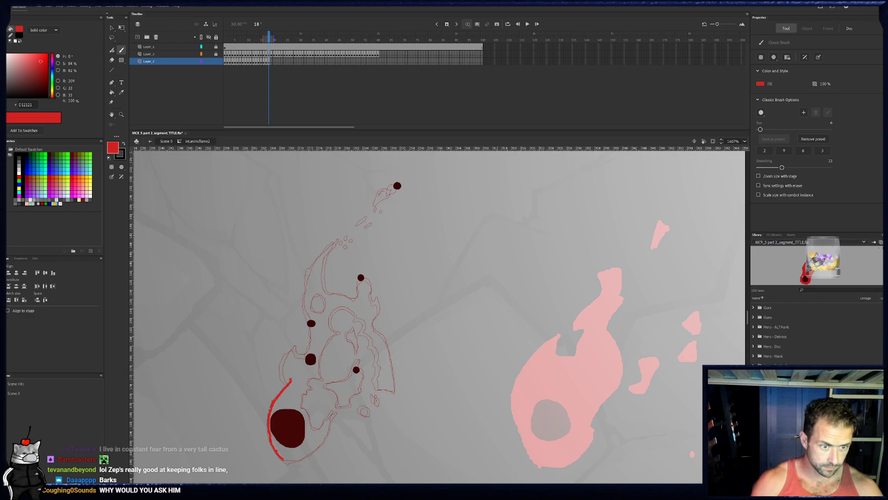
mouse_move(293, 352)
left_mouse_down()
mouse_move(300, 345)
mouse_move(303, 351)
left_mouse_up()
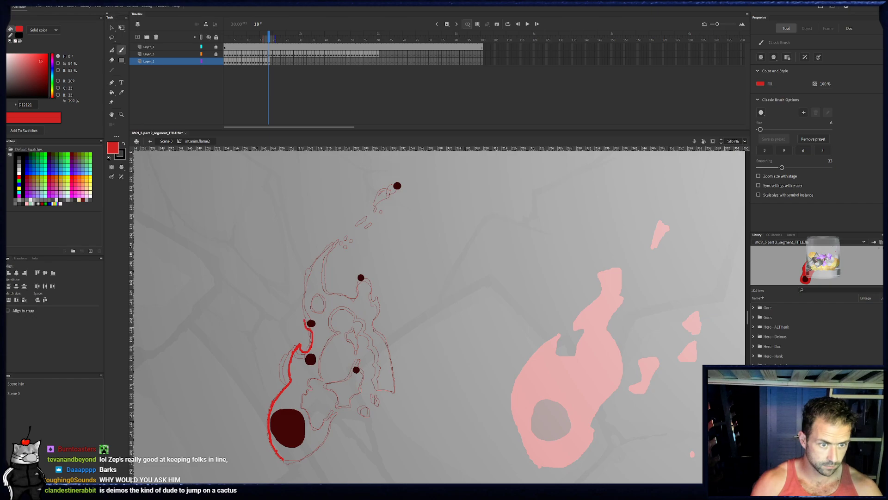
scroll(307, 319, "up", 2)
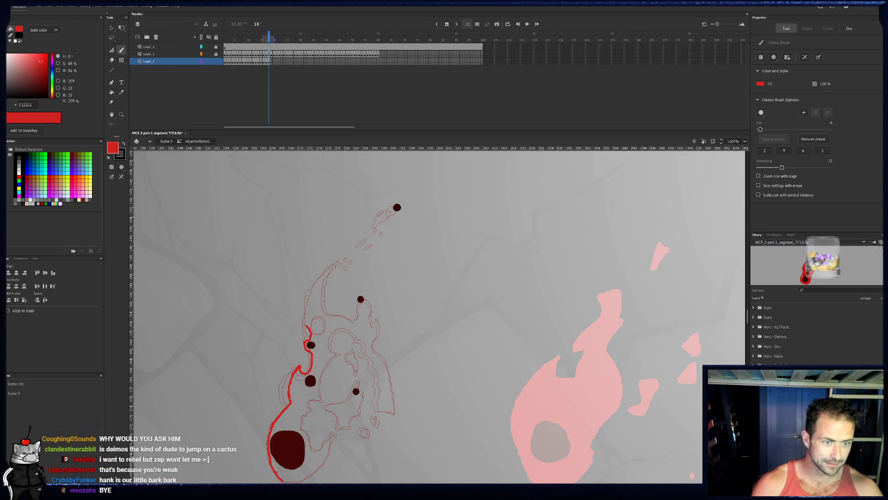
left_click(268, 61)
key("period")
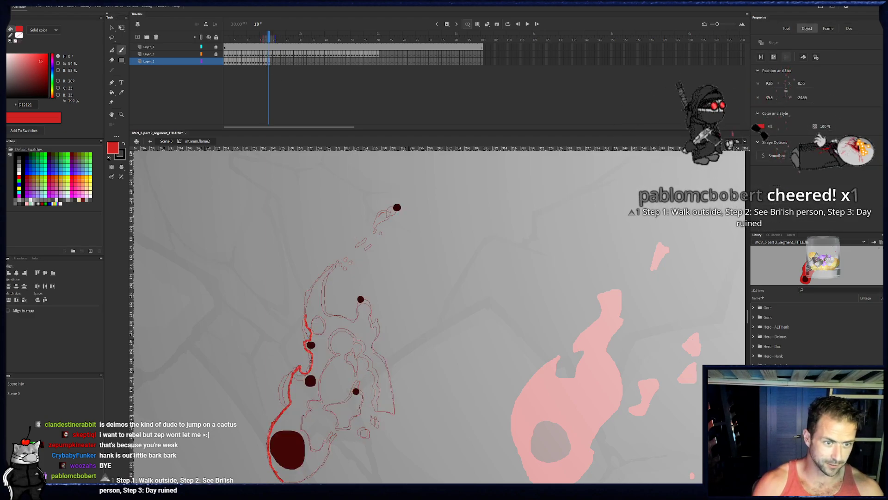
- Outline frame 18's curved tip, oval hole and upper edge in red, and paint around the detached top ember with a trail of flecks
left_click_drag(308, 303, 327, 273)
left_click(334, 266)
left_click(354, 265)
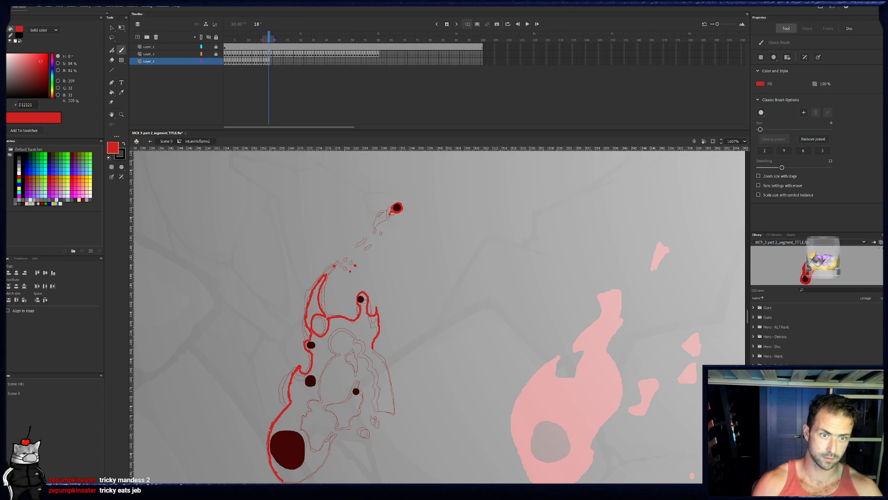
left_click_drag(371, 250, 390, 232)
left_click(385, 237)
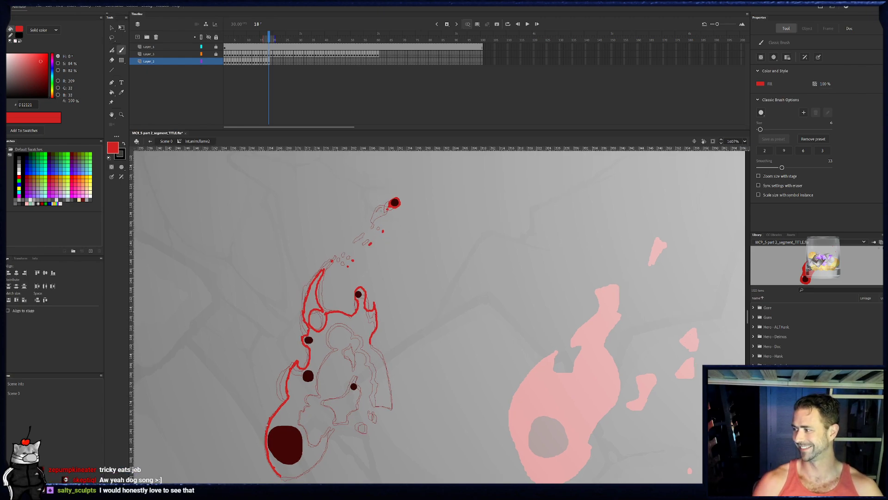
- Outline the inner left edges of frame 18's flame in red beside the left embers, checking the shape against frame 17
scroll(395, 234, "down", 1)
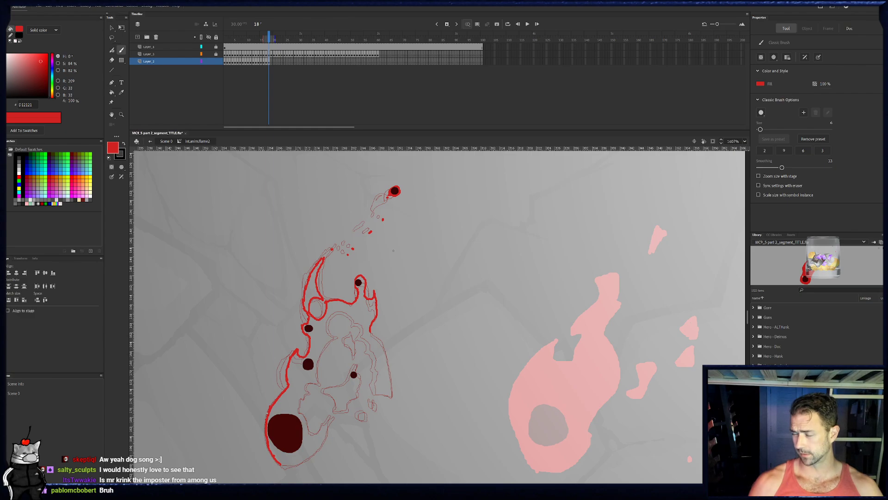
scroll(373, 289, "down", 2)
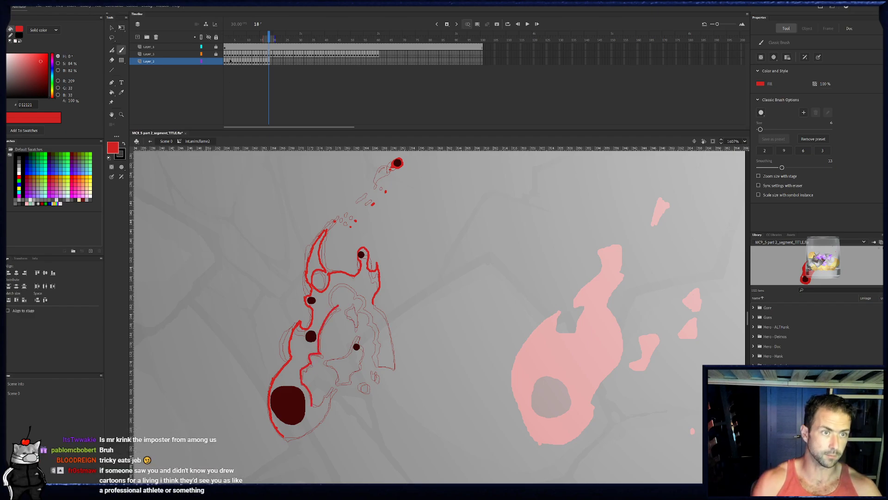
left_click(270, 61)
left_click(271, 63)
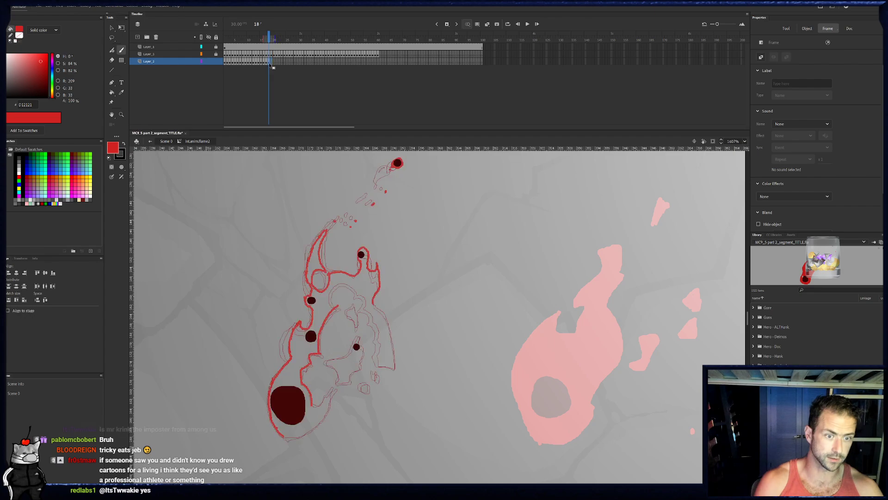
left_click(265, 63)
left_click(267, 63)
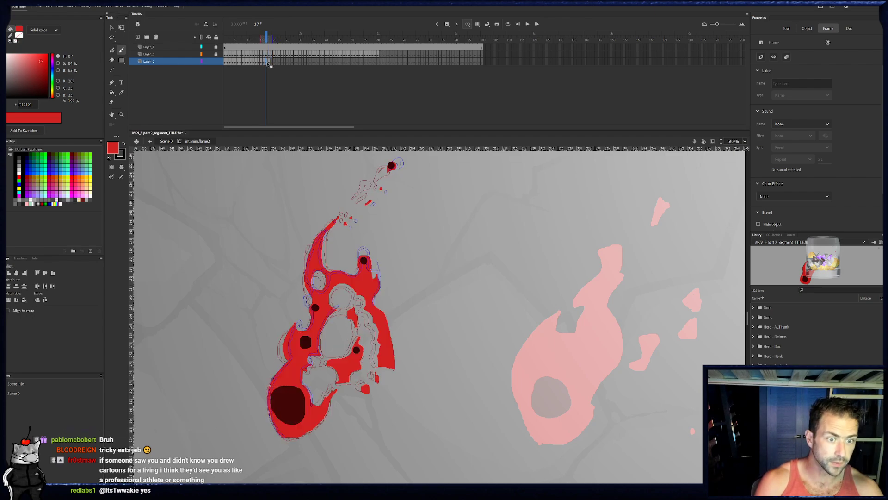
left_click(269, 61)
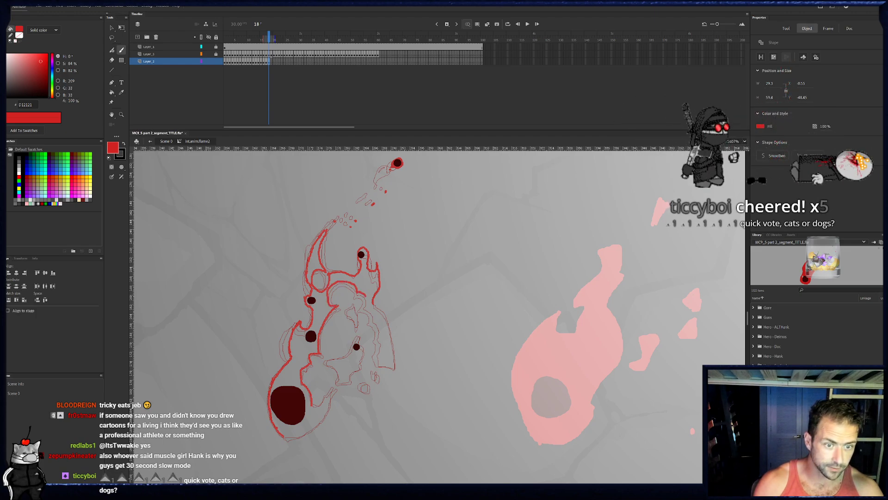
- Outline the small wedge above frame 18's lower right ember and the long curved strip along the flame's right side in red
left_click_drag(349, 317, 358, 321)
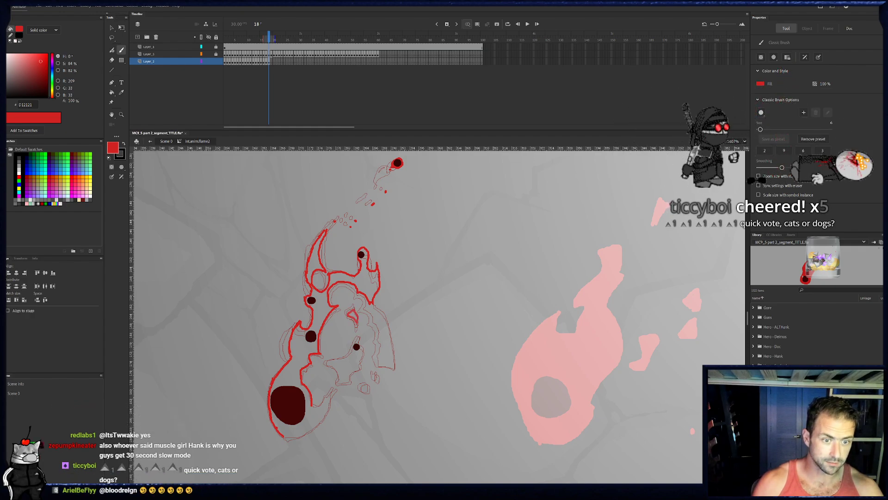
left_click_drag(383, 345, 384, 366)
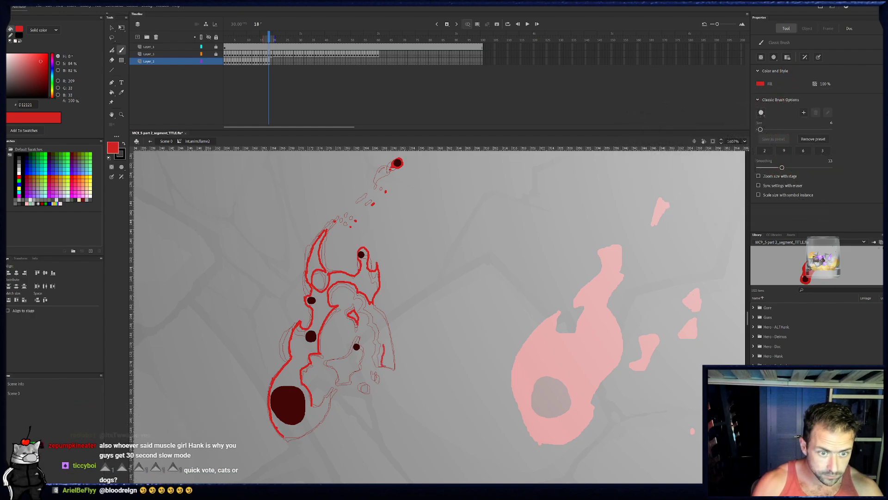
mouse_move(384, 320)
left_mouse_down()
mouse_move(394, 351)
mouse_move(384, 367)
left_mouse_up()
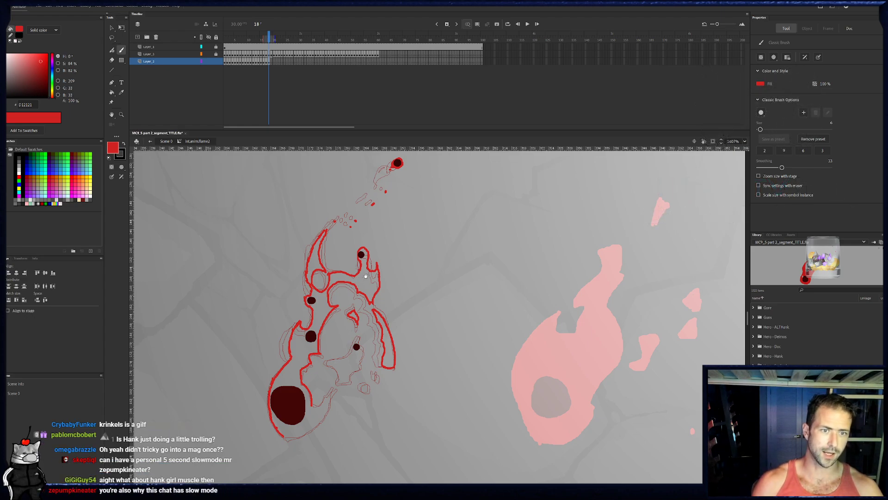
- Outline frame 18's lower right ember section, the small detached bits below it and the rounded base edge in red
left_click_drag(376, 237, 387, 224)
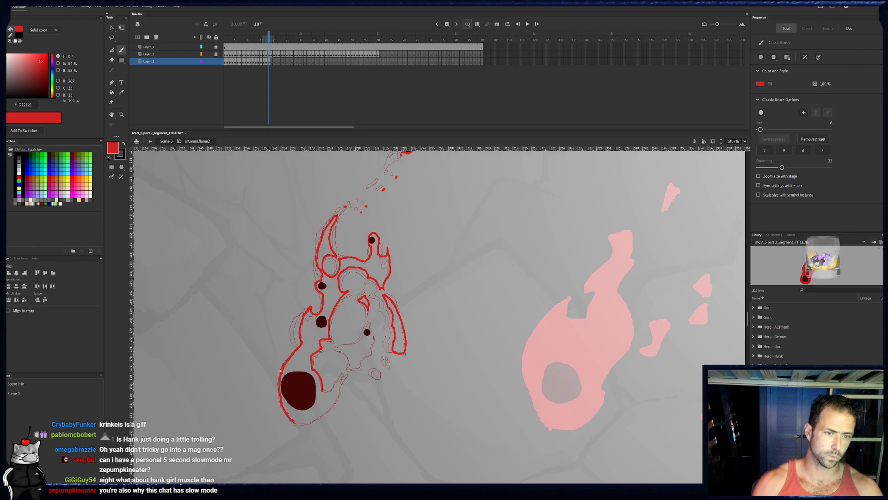
left_click_drag(376, 377, 391, 370)
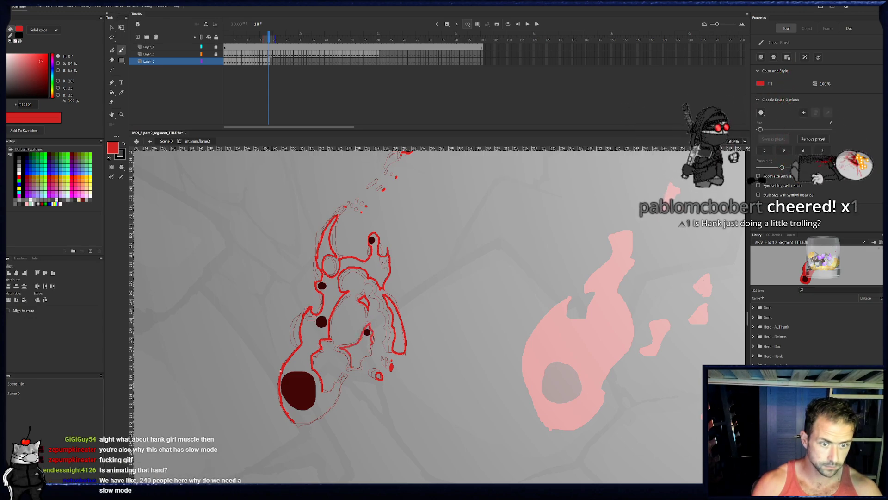
left_click_drag(359, 365, 353, 368)
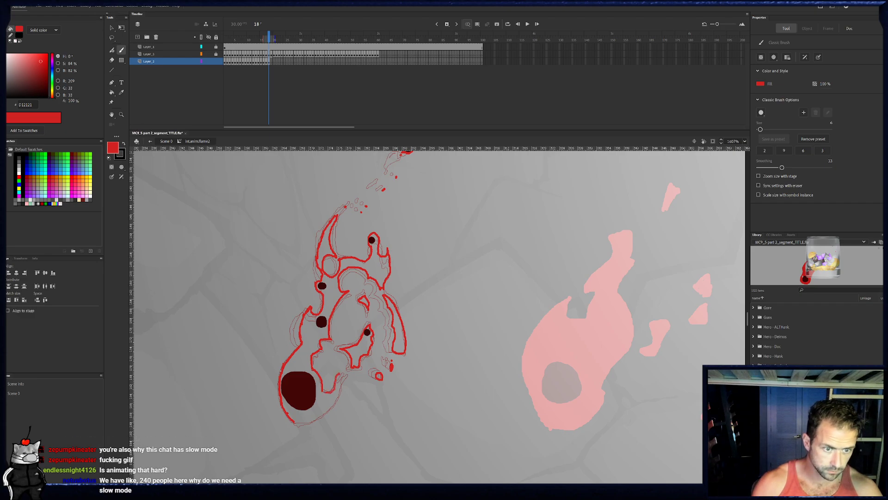
left_click_drag(308, 419, 295, 422)
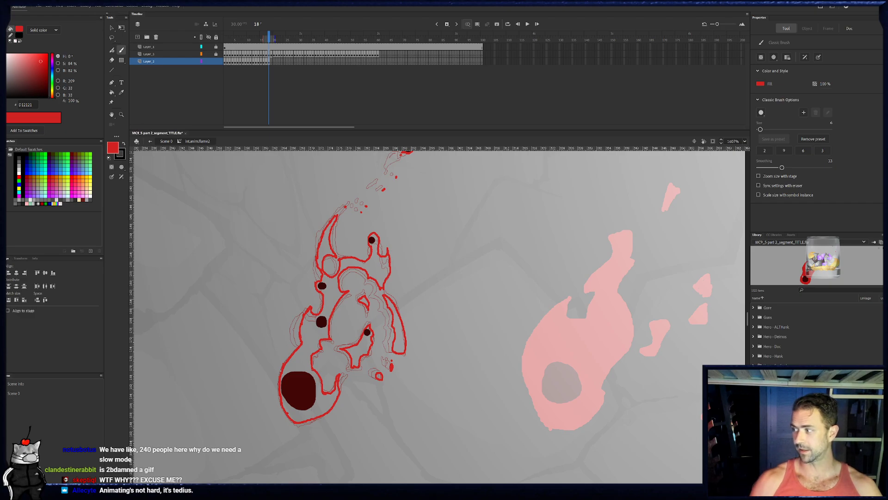
- Fill frame 18's flame body, ember section, right strip, curved tip and small detached bit with red
key("k")
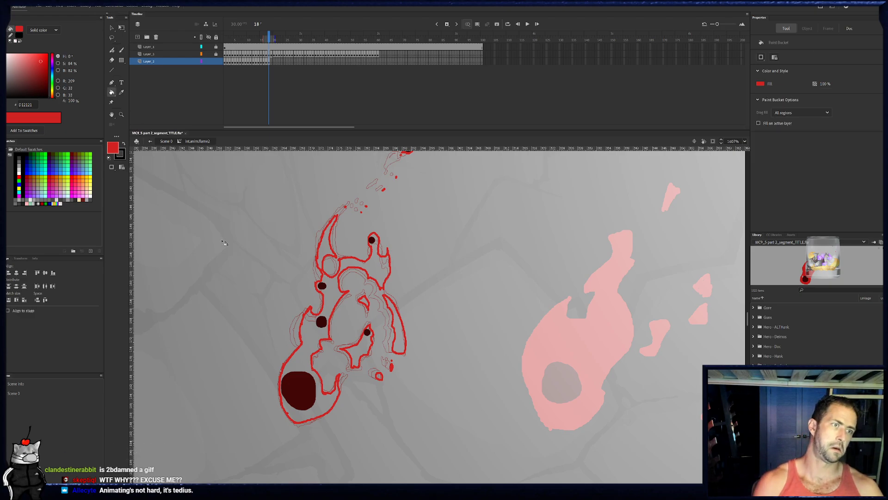
left_click(317, 352)
left_click(356, 351)
left_click(397, 328)
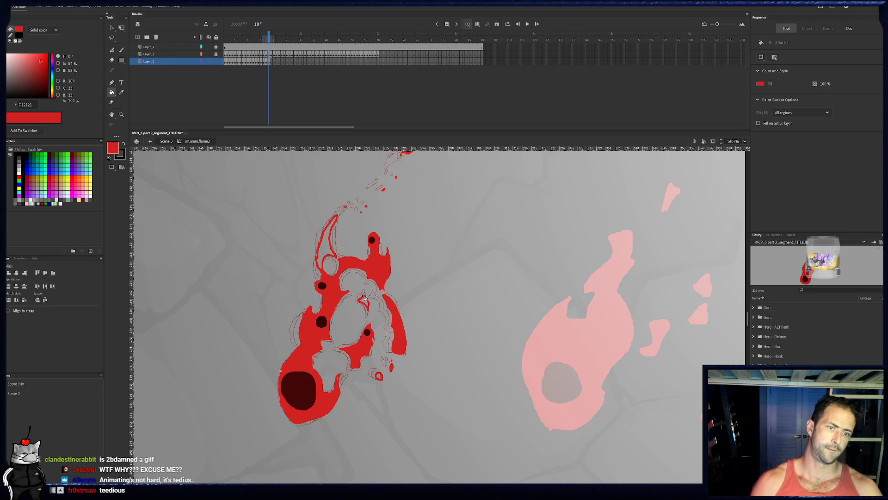
left_click(331, 249)
left_click(380, 377)
- Touch up frame 18's fill with the red brush and a smaller eraser, trimming the curved tip and the left edge
key("b")
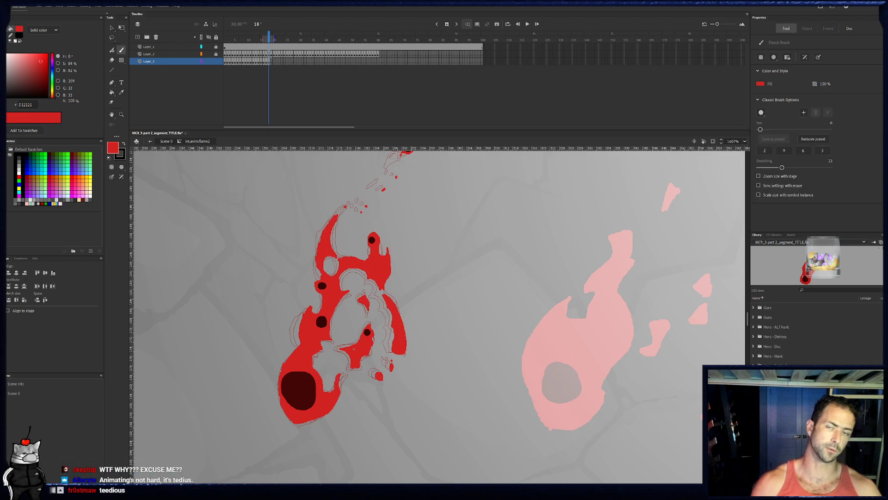
mouse_move(383, 273)
left_mouse_down()
mouse_move(373, 338)
mouse_move(373, 298)
left_mouse_up()
key("e")
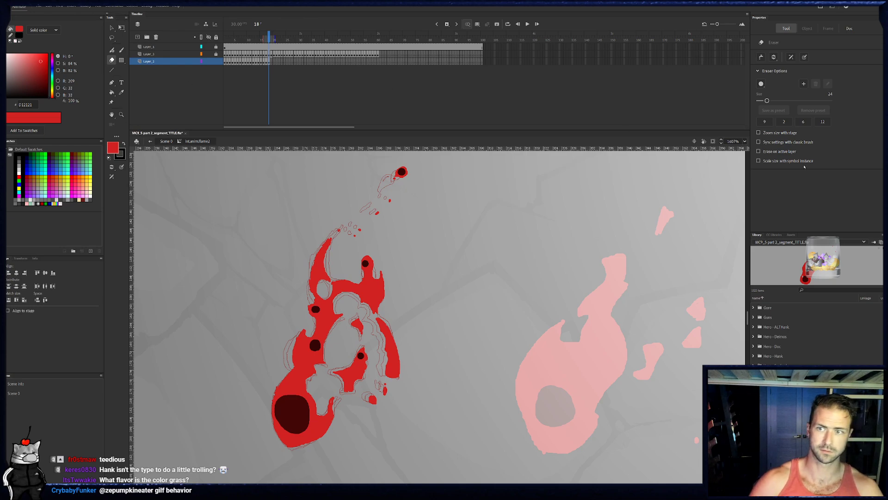
left_click(803, 122)
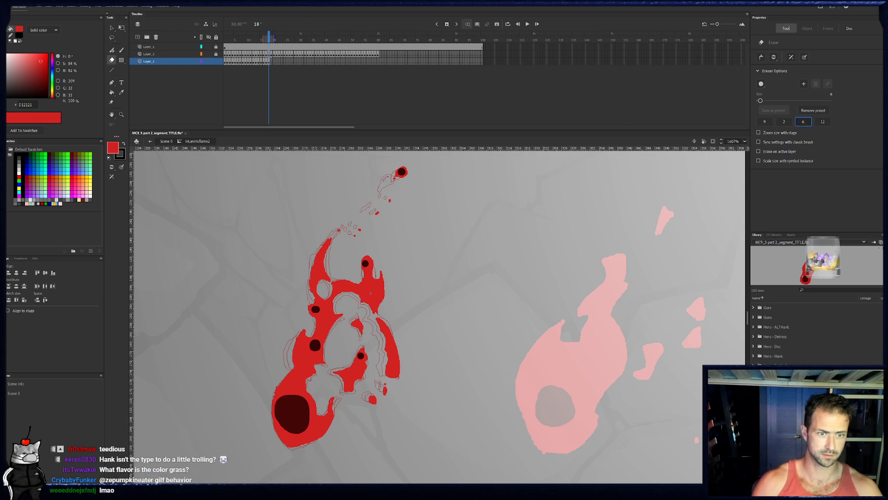
key("b")
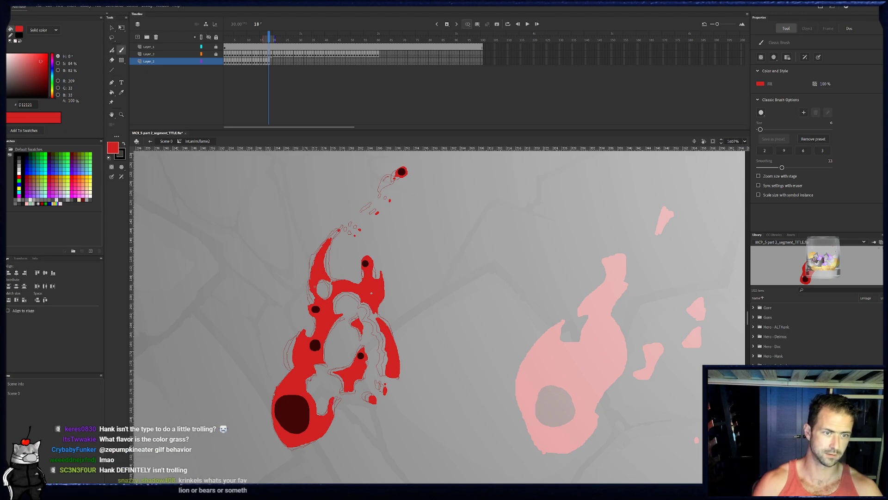
key("e")
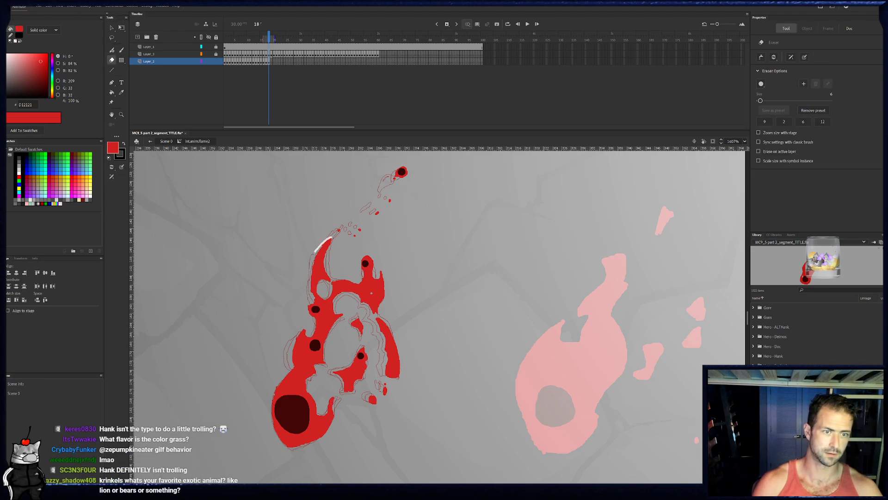
key("b")
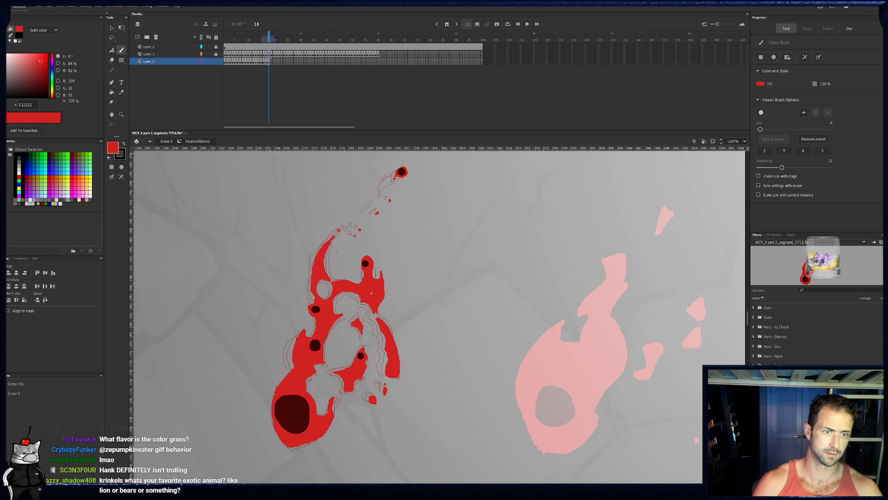
key("e")
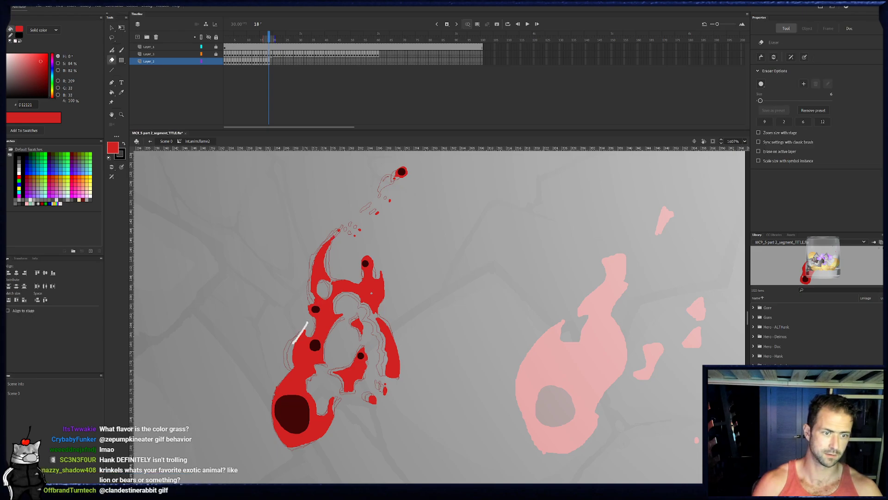
key("b")
left_click_drag(309, 337, 295, 330)
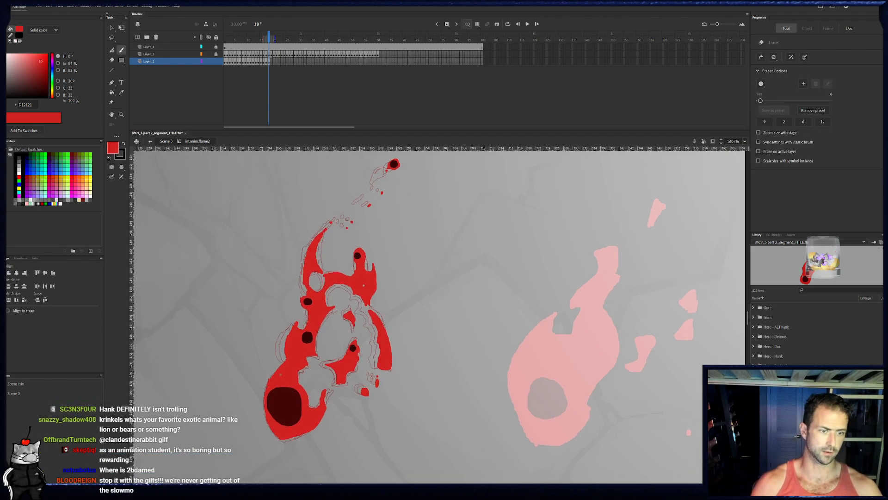
key("e")
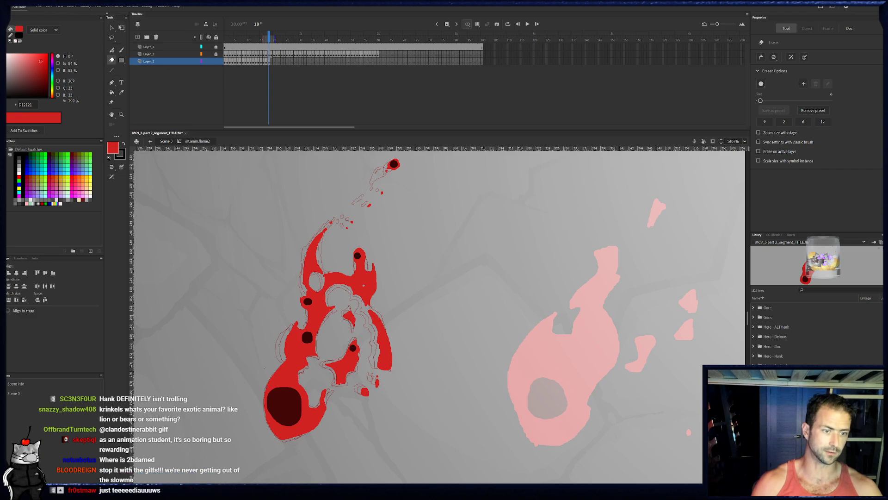
- Go to frame 19 after comparing it with frame 18, and outline the flame's left edge in red from the base to the middle left ember
left_click(272, 61)
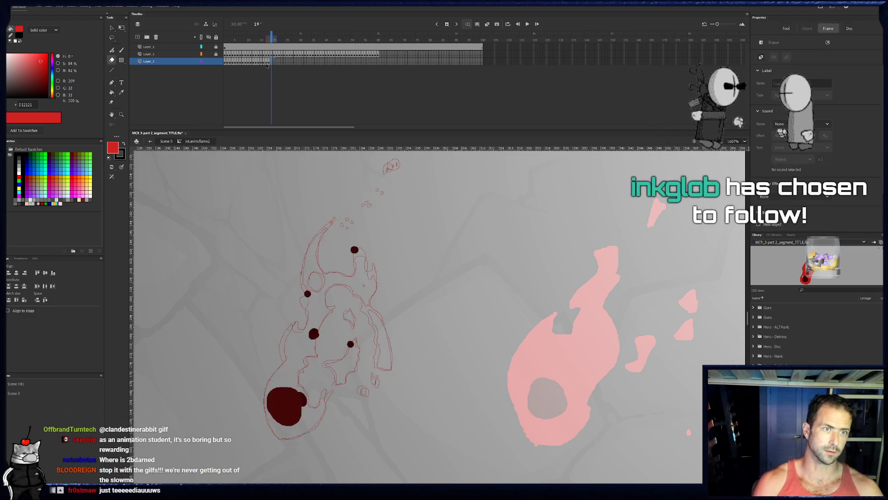
left_click(269, 64)
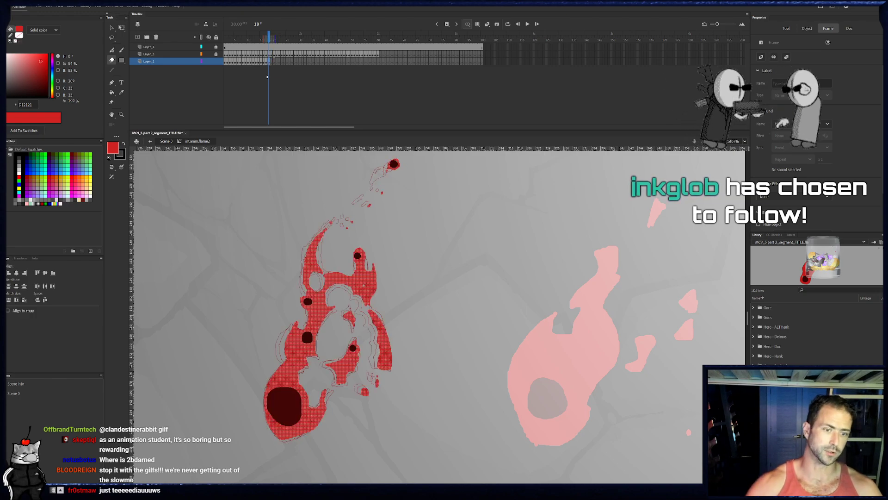
key("period")
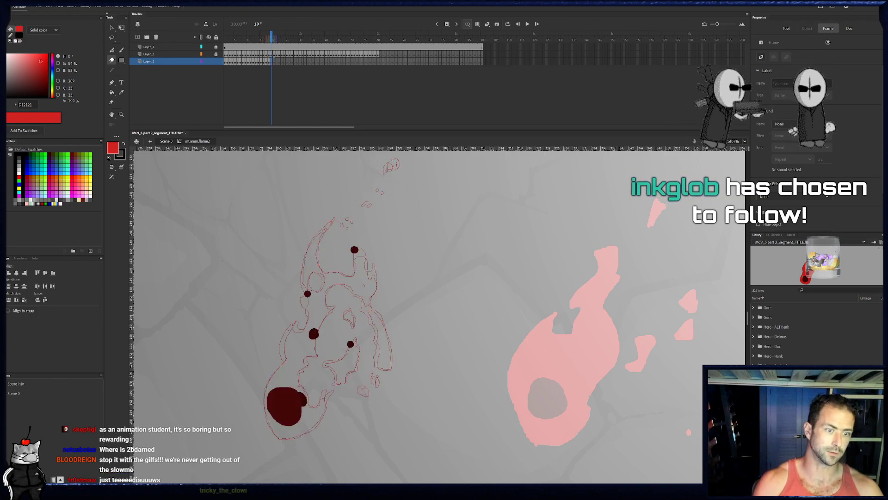
key("b")
left_click_drag(266, 413, 281, 438)
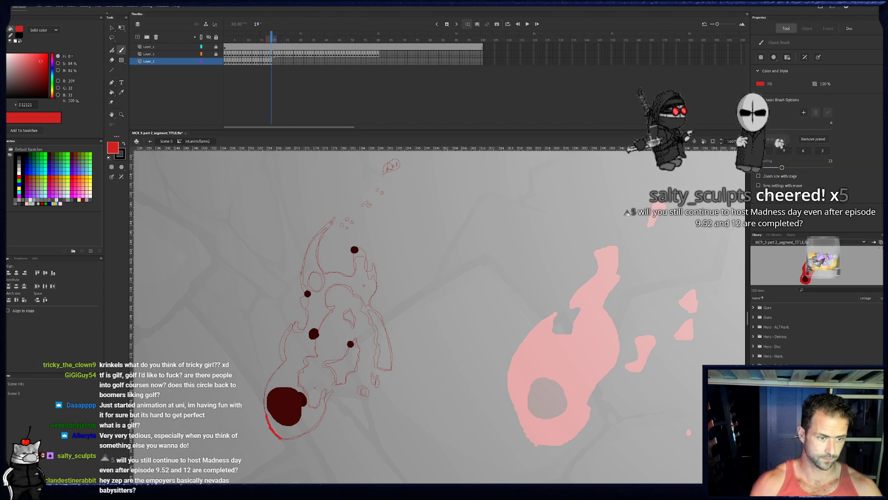
mouse_move(321, 345)
left_mouse_down()
mouse_move(315, 388)
mouse_move(269, 424)
left_mouse_up()
key("ctrl+z")
left_click_drag(282, 364, 267, 387)
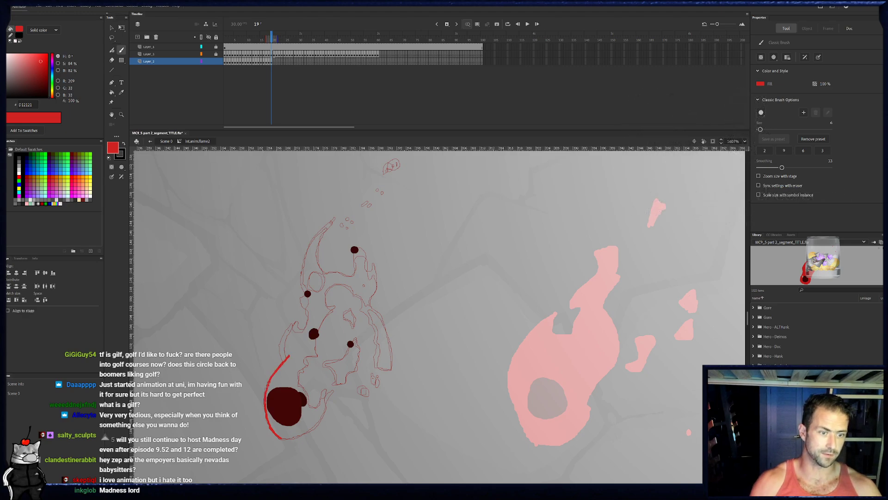
left_click_drag(289, 344, 290, 356)
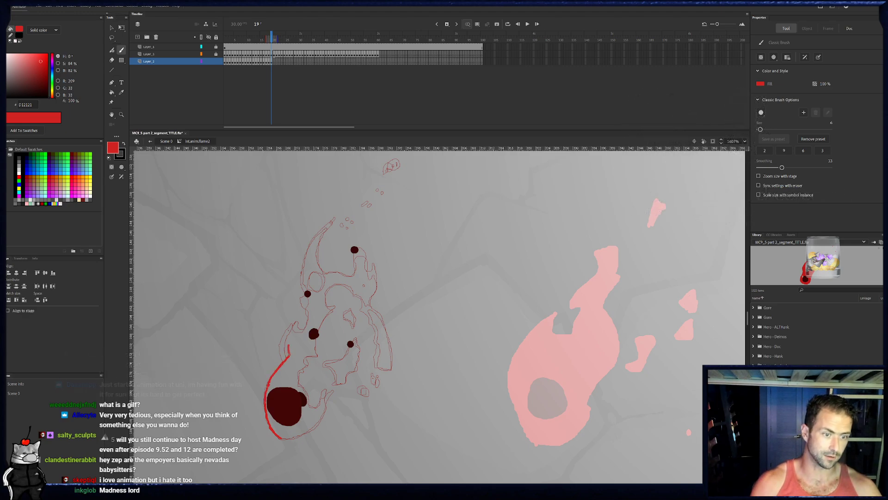
mouse_move(299, 318)
left_mouse_down()
mouse_move(290, 345)
mouse_move(311, 318)
left_mouse_up()
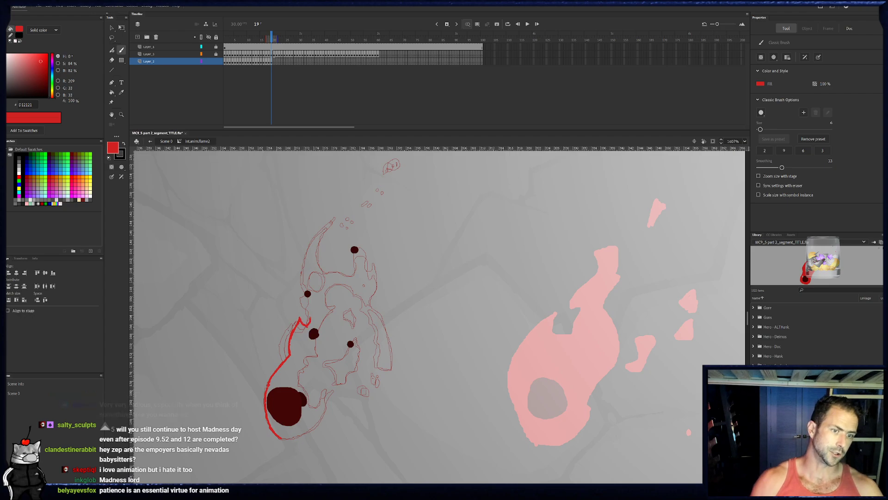
- Outline frame 19's upper left ember, oval hole and curved tip in red, and paint the trailing flecks and detached top bit
left_click(271, 63)
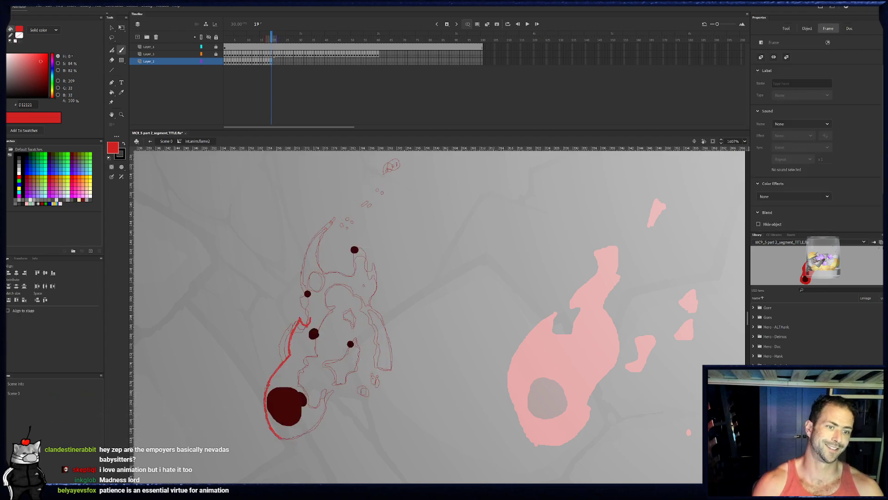
left_click_drag(310, 321, 311, 306)
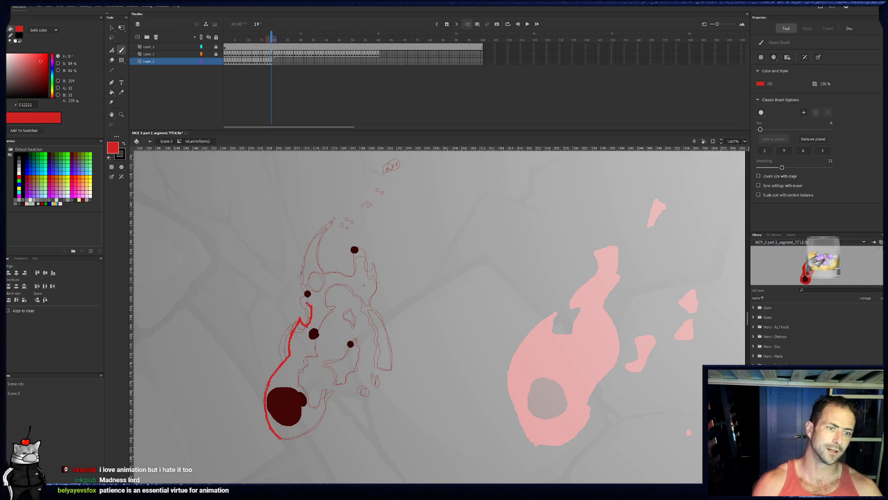
left_click_drag(308, 295, 326, 278)
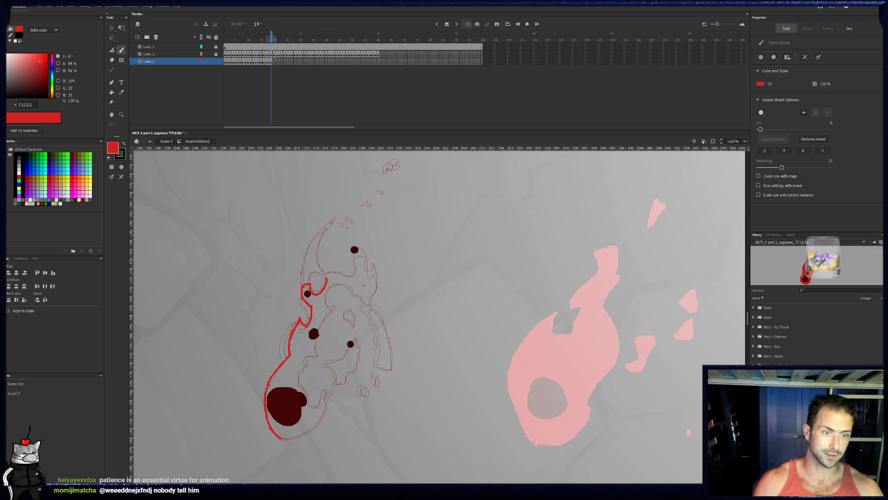
left_click_drag(304, 285, 307, 263)
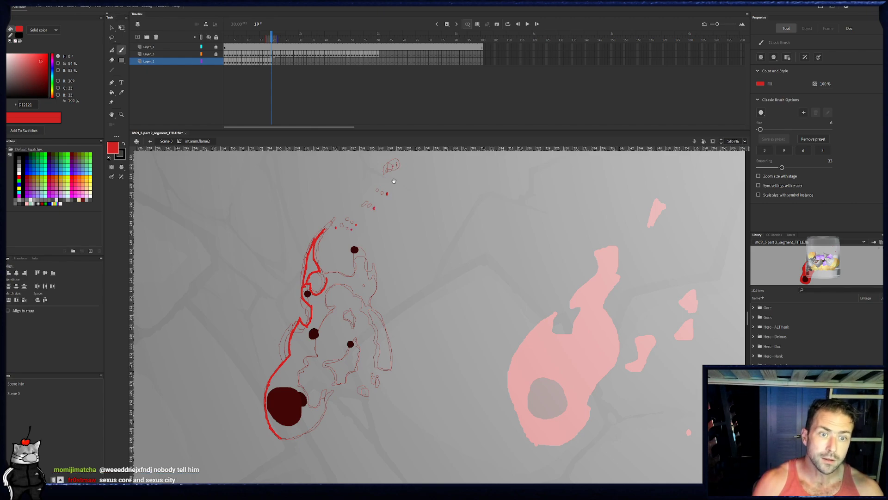
left_click_drag(411, 152, 393, 182)
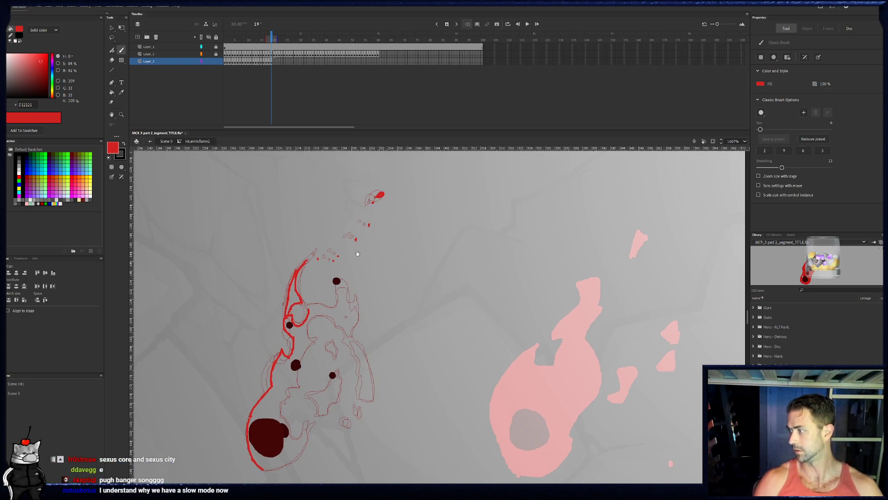
- Outline frame 19's upper arch, top ember, right prong and small square hole in red
left_click_drag(357, 254, 354, 247)
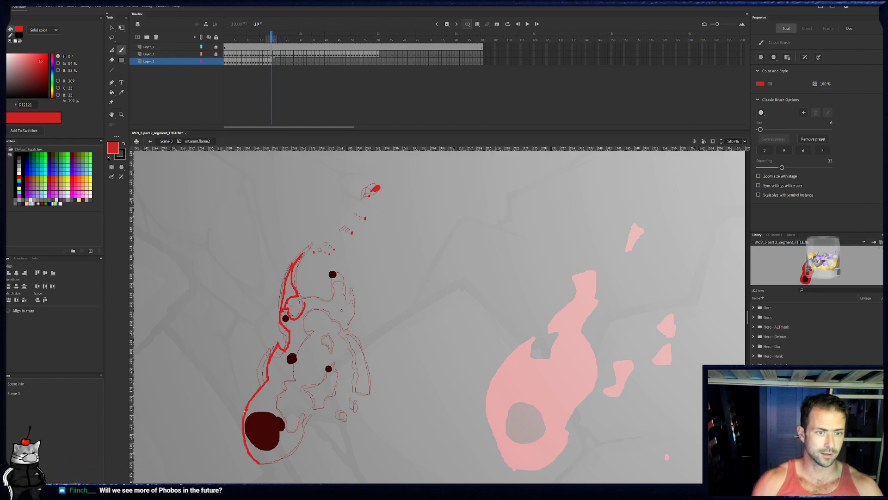
mouse_move(308, 296)
left_mouse_down()
mouse_move(330, 300)
mouse_move(336, 285)
left_mouse_up()
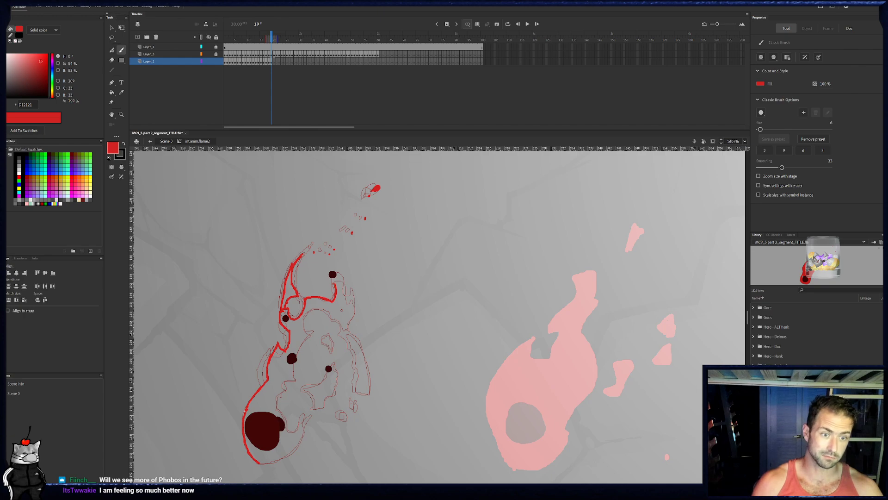
mouse_move(330, 280)
left_mouse_down()
mouse_move(337, 270)
mouse_move(339, 294)
mouse_move(347, 282)
mouse_move(351, 316)
mouse_move(313, 292)
left_mouse_up()
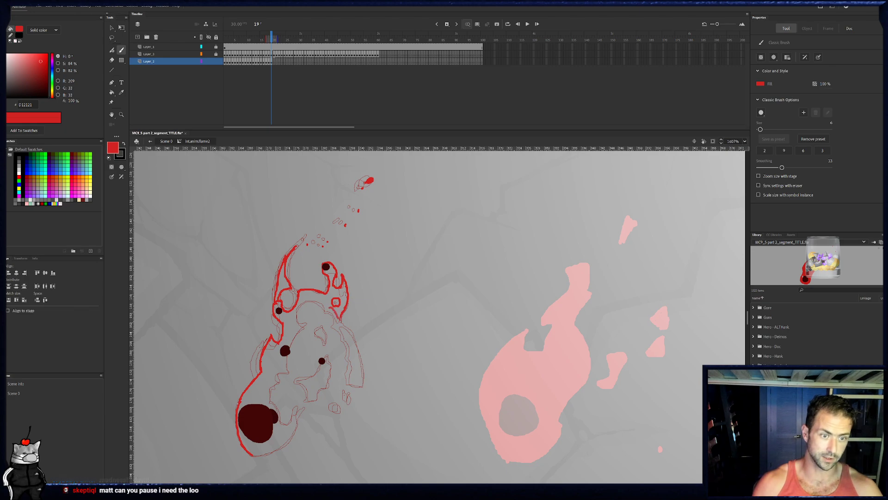
key("e")
key("b")
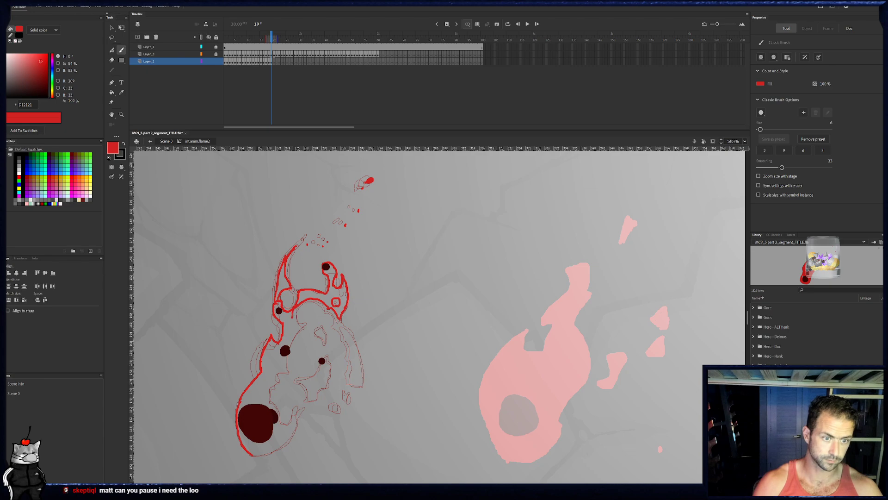
- Outline frame 19's inner edge from the arch past the middle left ember, and close the base around the large ember
left_click_drag(305, 318, 287, 356)
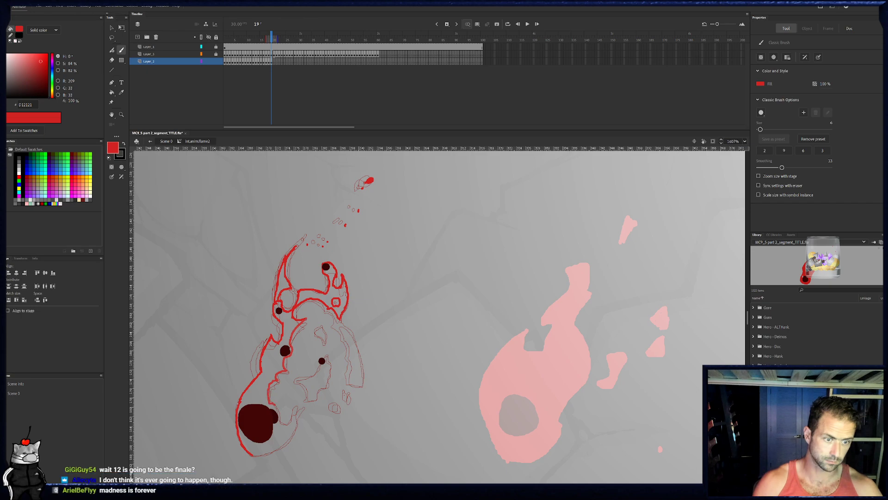
mouse_move(296, 375)
left_mouse_down()
mouse_move(284, 360)
mouse_move(291, 346)
left_mouse_up()
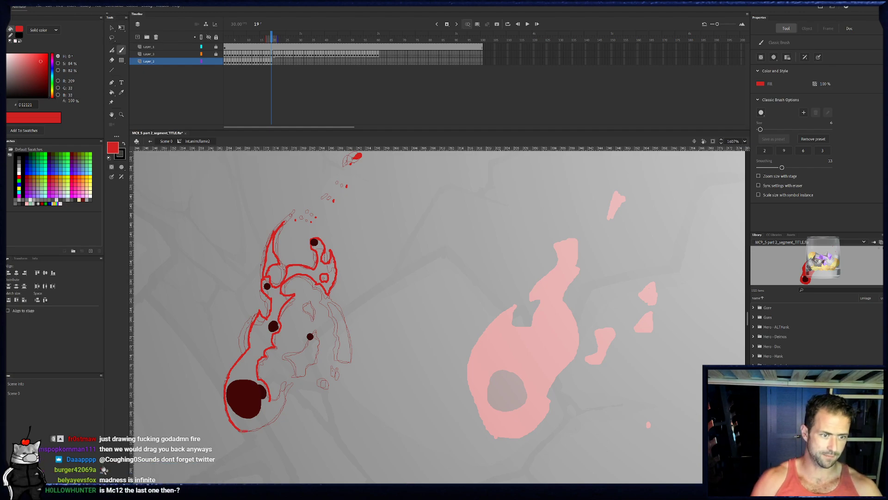
mouse_move(242, 430)
left_mouse_down()
mouse_move(272, 419)
mouse_move(284, 401)
left_mouse_up()
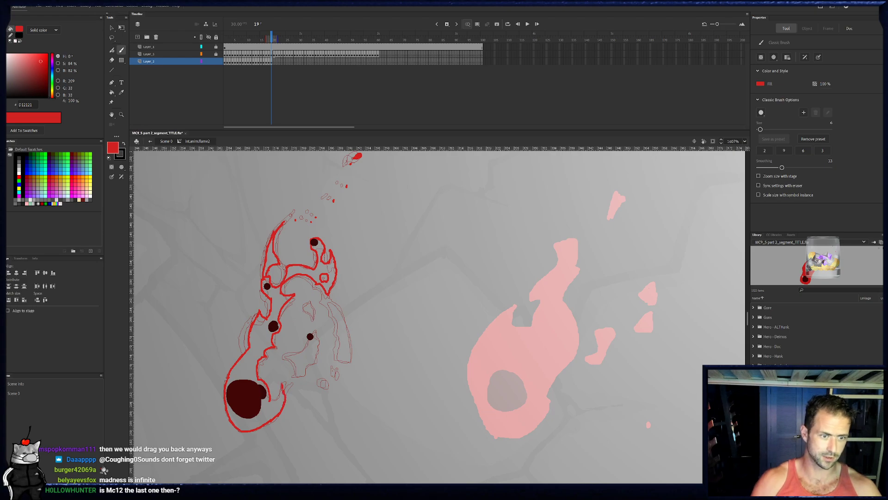
left_click_drag(283, 381, 271, 401)
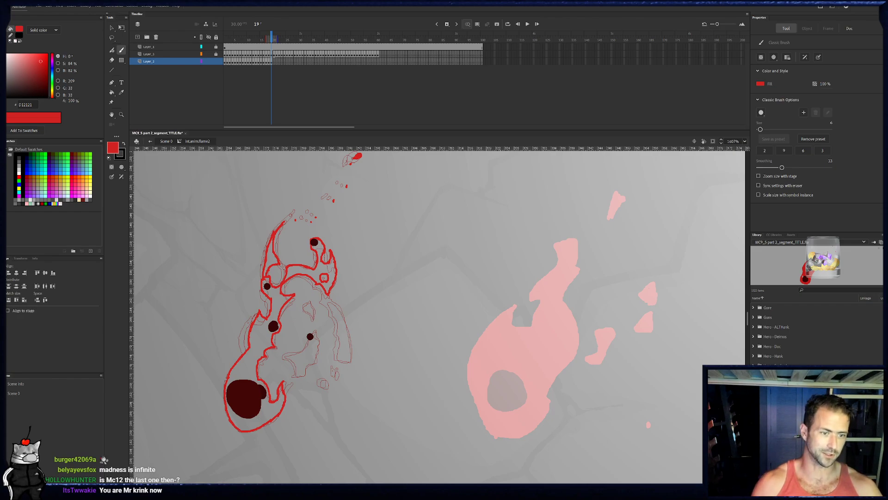
- Outline frame 19's central ember section, right strip and small inner sliver in red, and paint the detached bits beside the base
mouse_move(299, 376)
left_mouse_down()
mouse_move(292, 356)
mouse_move(309, 334)
left_mouse_up()
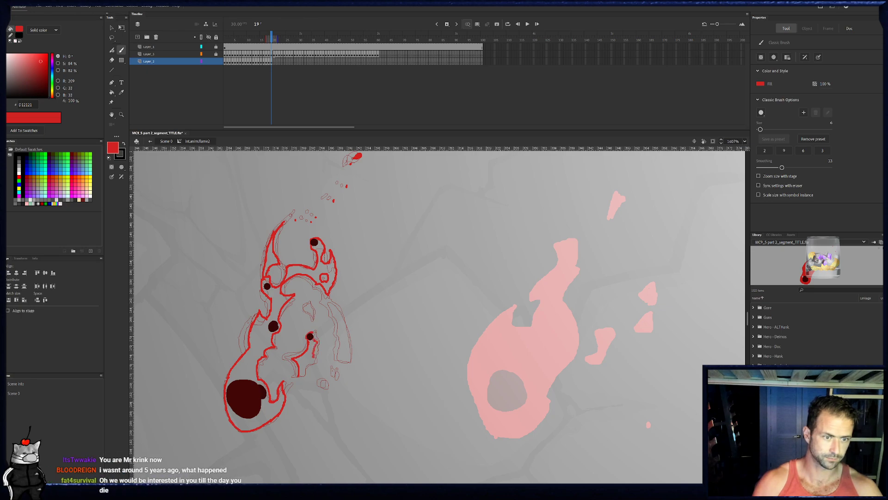
mouse_move(308, 361)
left_mouse_down()
mouse_move(328, 387)
mouse_move(352, 362)
mouse_move(344, 317)
mouse_move(352, 361)
mouse_move(338, 310)
mouse_move(352, 362)
left_mouse_up()
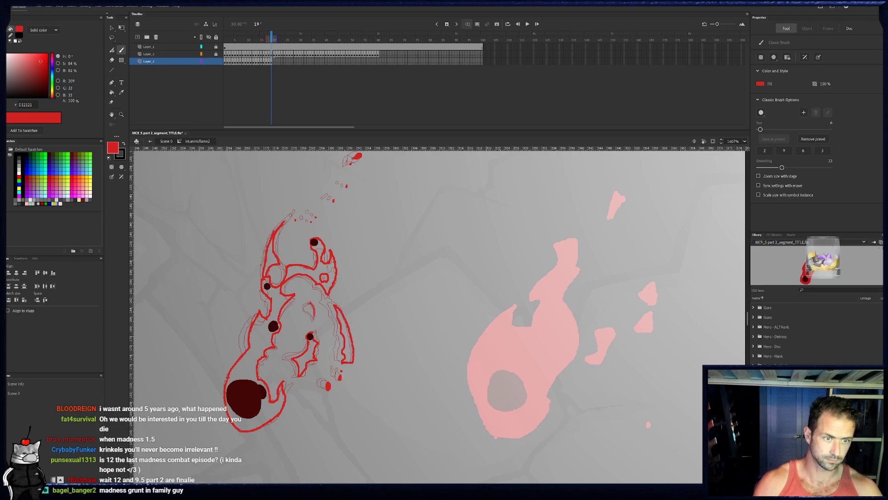
left_click_drag(314, 318, 309, 305)
left_click_drag(333, 267, 320, 303)
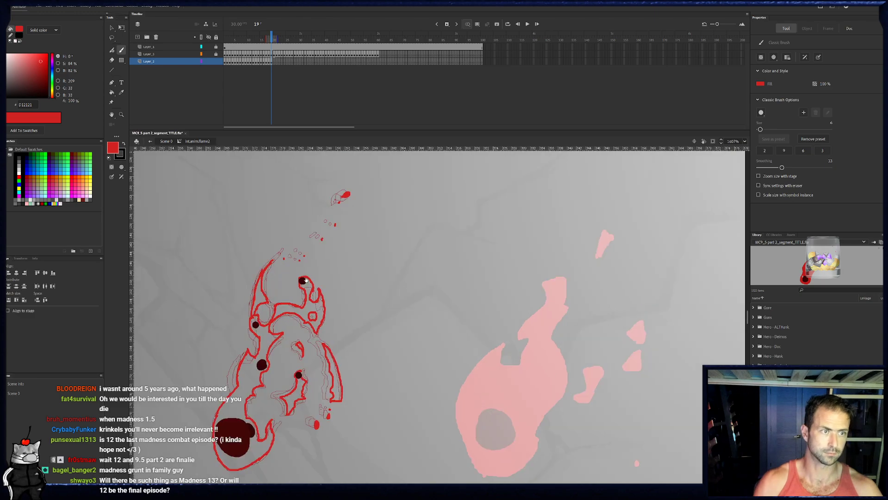
- Fill frame 19's curved tip, upper arch, right strip, central ember section, inner sliver and flame body with red
left_click(112, 92)
left_click(258, 291)
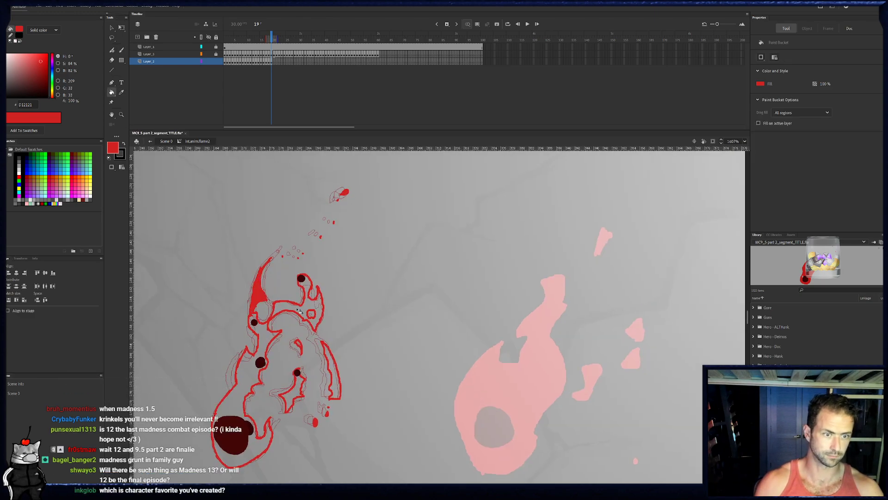
left_click(319, 326)
left_click(330, 359)
left_click(292, 393)
left_click(300, 346)
left_click(257, 373)
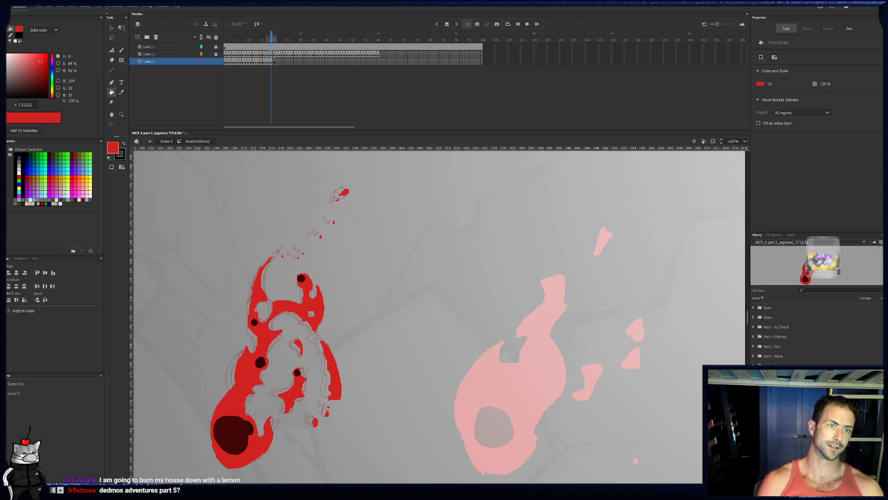
- Go to frame 20 and outline the flame's left edge from the base to the curved tip in red, adding the trailing flecks
key("period")
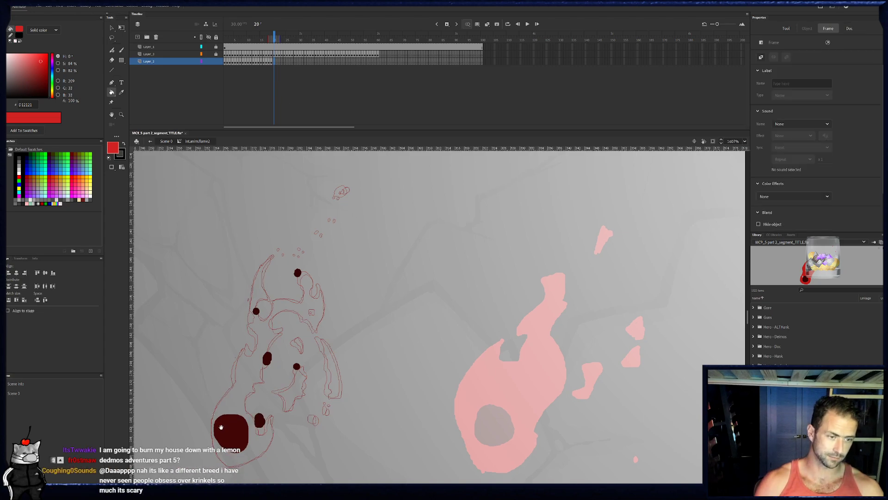
scroll(236, 407, "down", 1)
key("b")
mouse_move(221, 444)
left_mouse_down()
mouse_move(208, 399)
mouse_move(235, 366)
mouse_move(236, 337)
mouse_move(243, 322)
mouse_move(250, 330)
mouse_move(244, 303)
left_mouse_up()
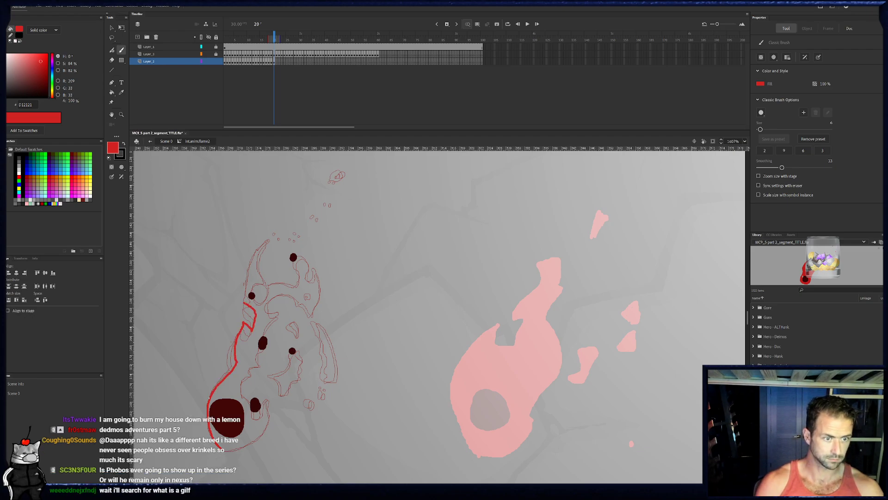
left_click_drag(244, 303, 267, 240)
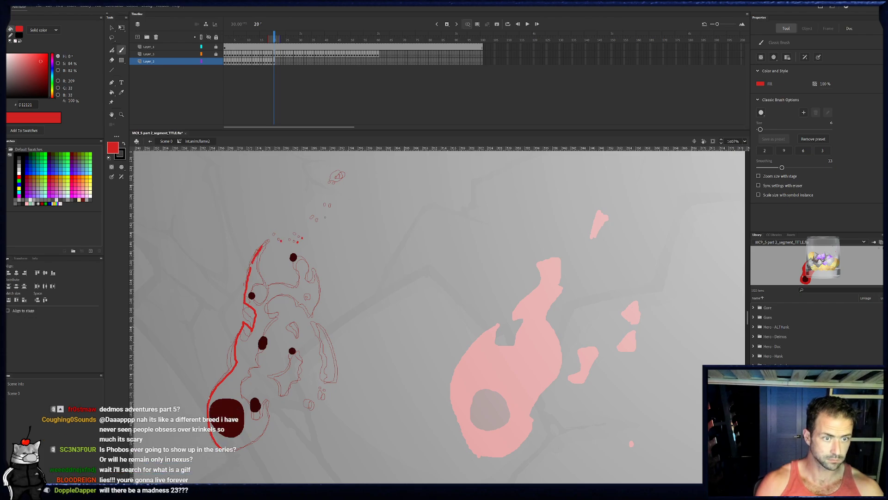
left_click_drag(347, 176, 350, 176)
left_click_drag(257, 268, 261, 279)
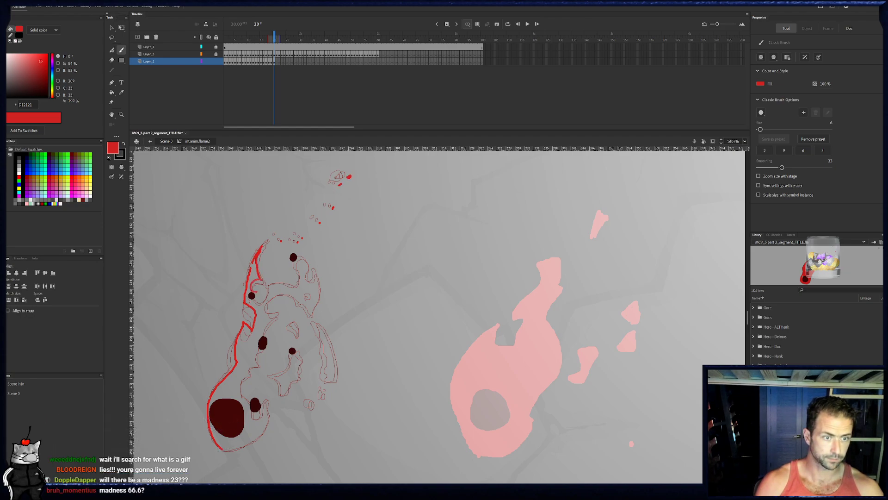
- Outline frame 20's inner edge from the upper left ember past the middle ember, and close the base around its two embers
left_click_drag(261, 279, 264, 345)
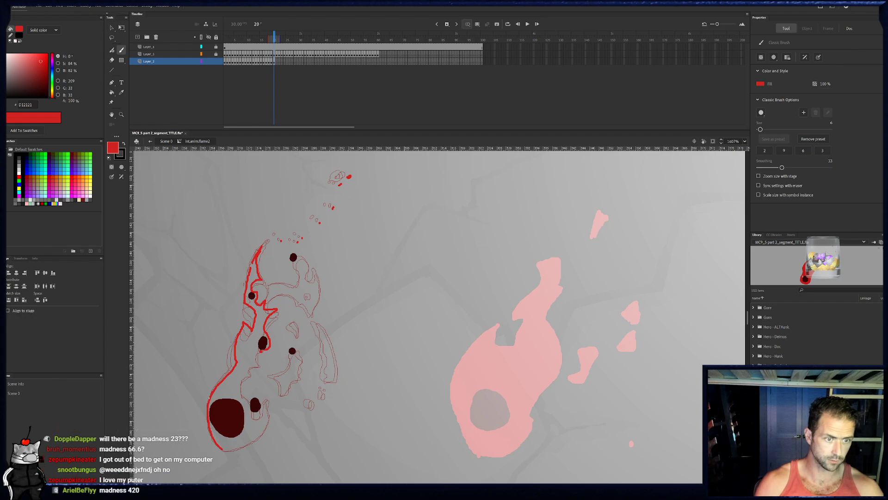
left_click_drag(259, 364, 246, 395)
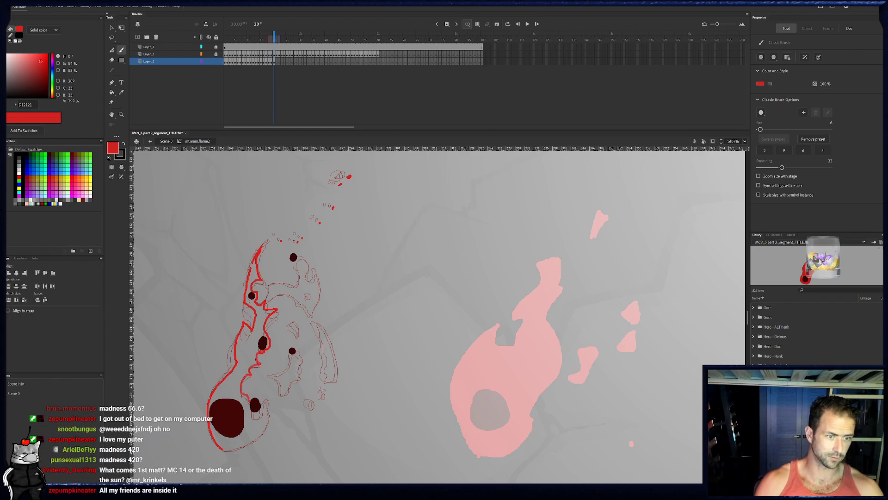
mouse_move(258, 399)
left_mouse_down()
mouse_move(261, 412)
mouse_move(268, 402)
left_mouse_up()
left_click_drag(254, 440, 225, 450)
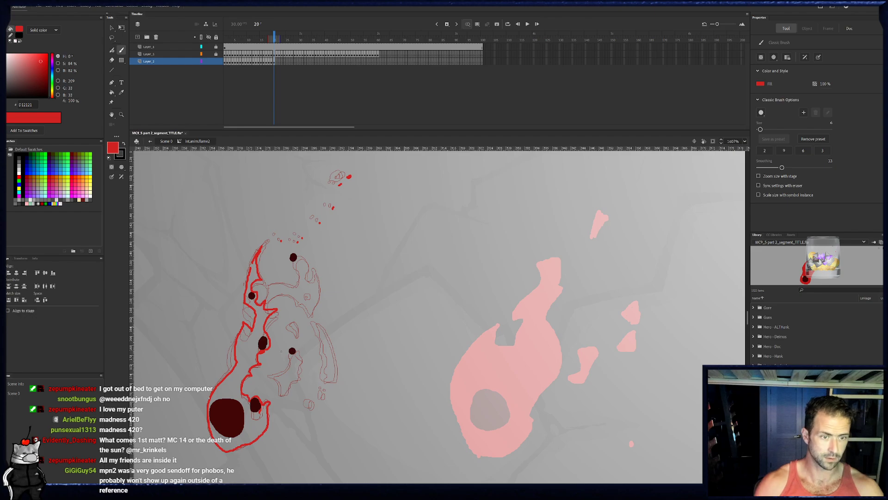
- Outline frame 20's central ember section, right strip and small inner sliver in red, and paint the detached bits between them and the base
mouse_move(280, 379)
left_mouse_down()
mouse_move(285, 388)
mouse_move(296, 375)
left_mouse_up()
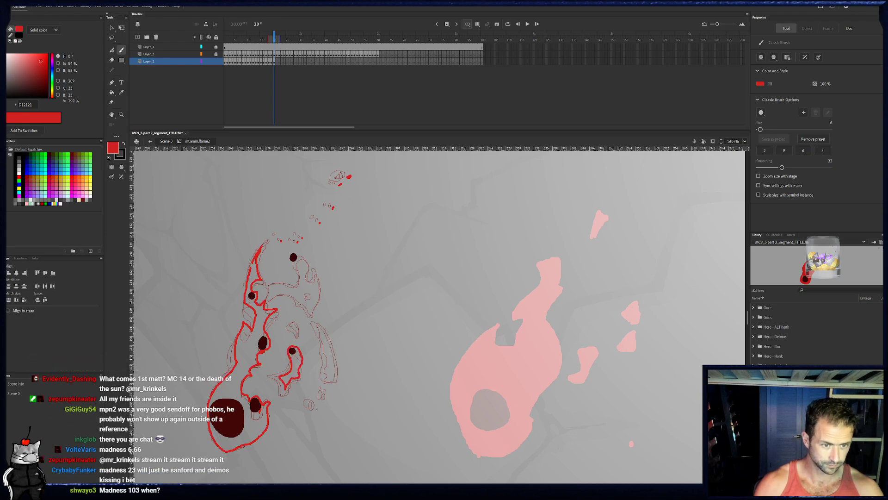
left_click(317, 409)
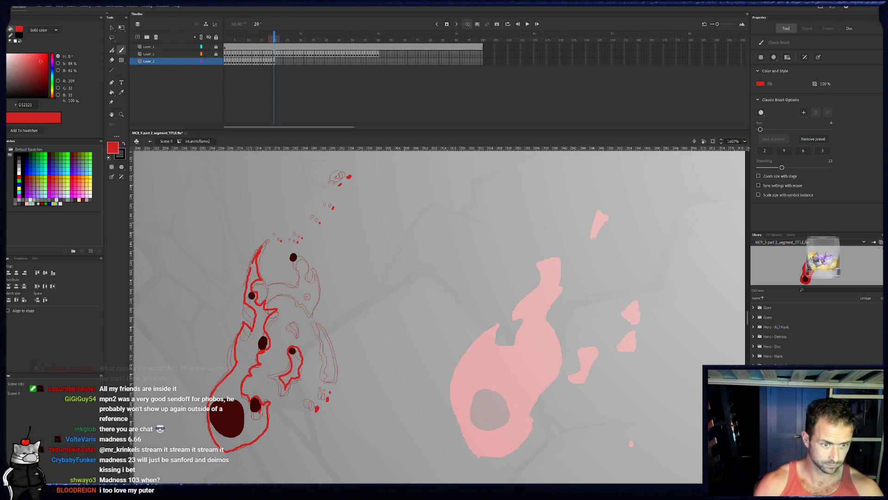
mouse_move(338, 366)
left_mouse_down()
mouse_move(332, 382)
mouse_move(334, 342)
mouse_move(319, 324)
left_mouse_up()
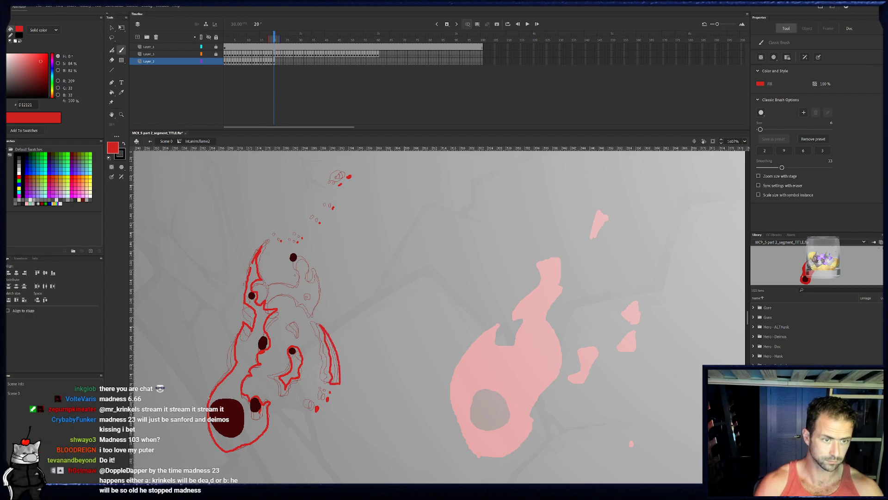
left_click_drag(296, 320, 301, 337)
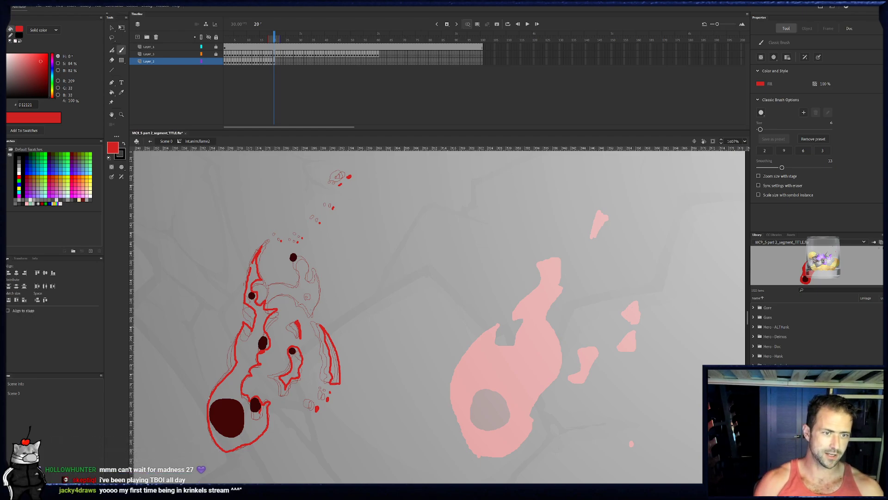
- Outline the right edge of frame 20's upper section and curve the red line around the top ember, cleaning up with the eraser
left_click_drag(314, 316, 319, 278)
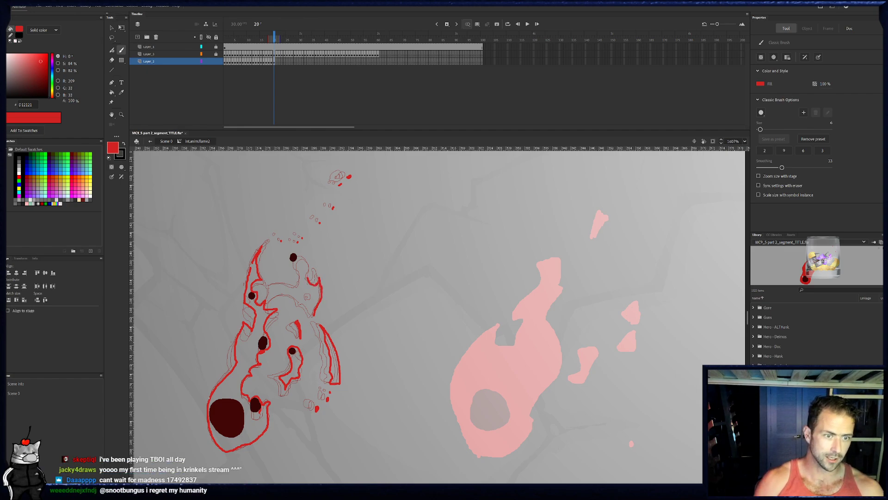
key("e")
left_click_drag(314, 264, 314, 266)
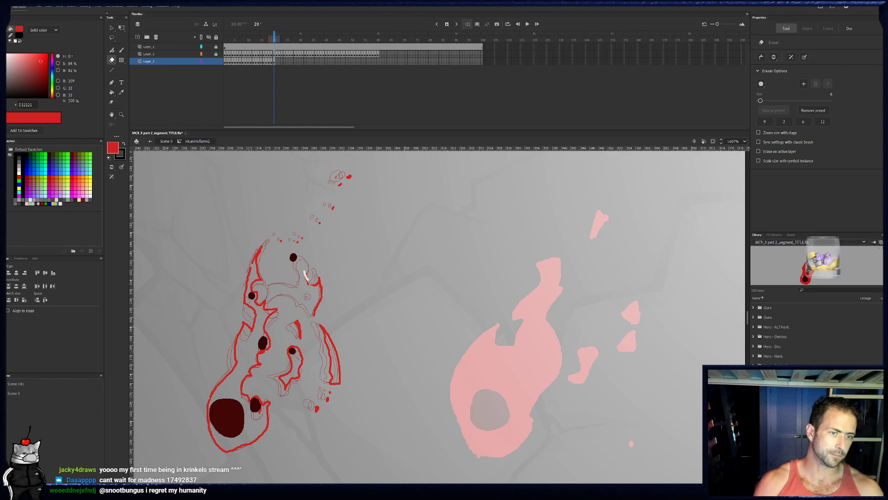
key("b")
mouse_move(303, 275)
left_mouse_down()
mouse_move(305, 263)
mouse_move(289, 254)
left_mouse_up()
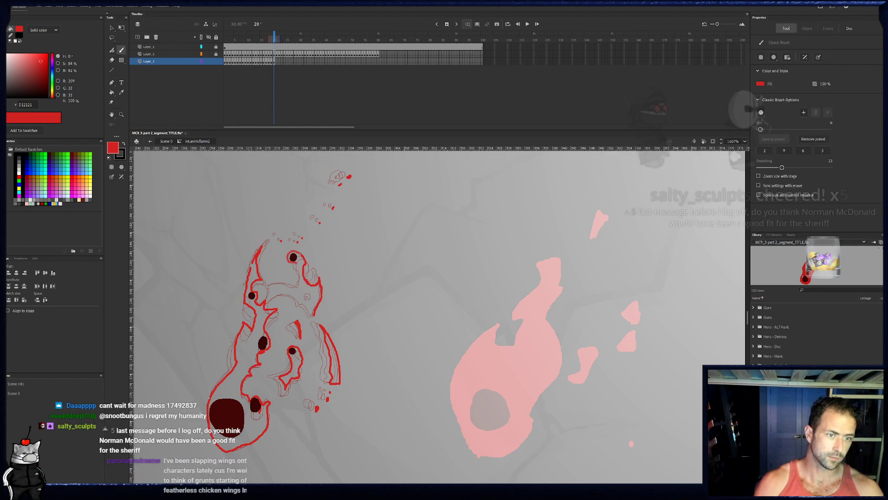
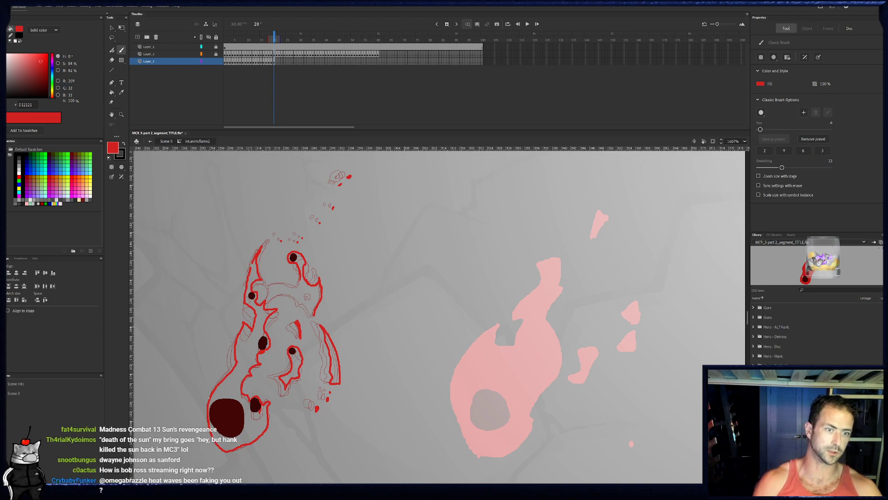
- Outline the lower edge of frame 20's upper section in red and add the small hole at its right end
left_click_drag(269, 299, 301, 298)
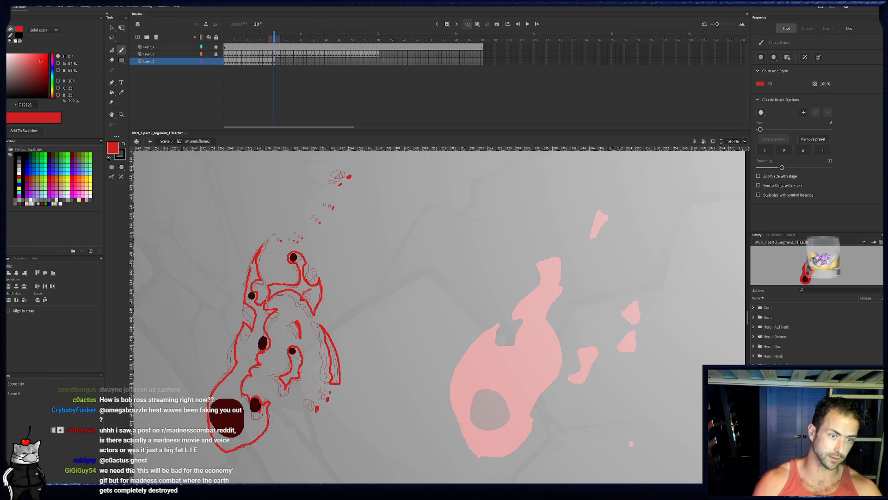
left_click_drag(311, 290, 304, 298)
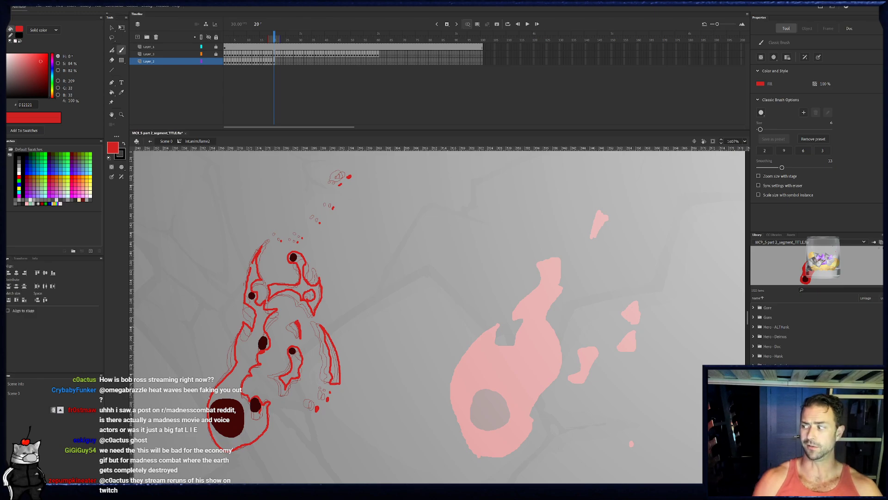
left_click_drag(209, 397, 208, 388)
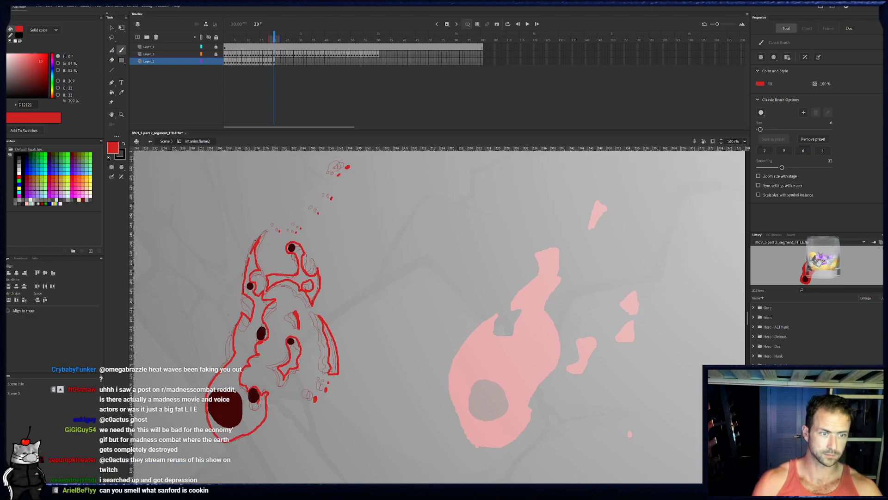
- Fill frame 20's outlined base, left tip, upper section, central piece and right strip with red, and play back the frames
key("k")
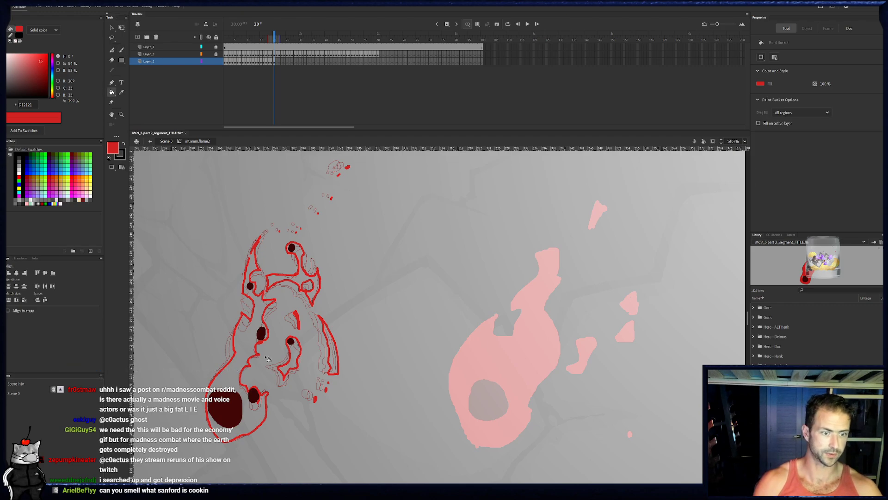
left_click(295, 361)
left_click(332, 352)
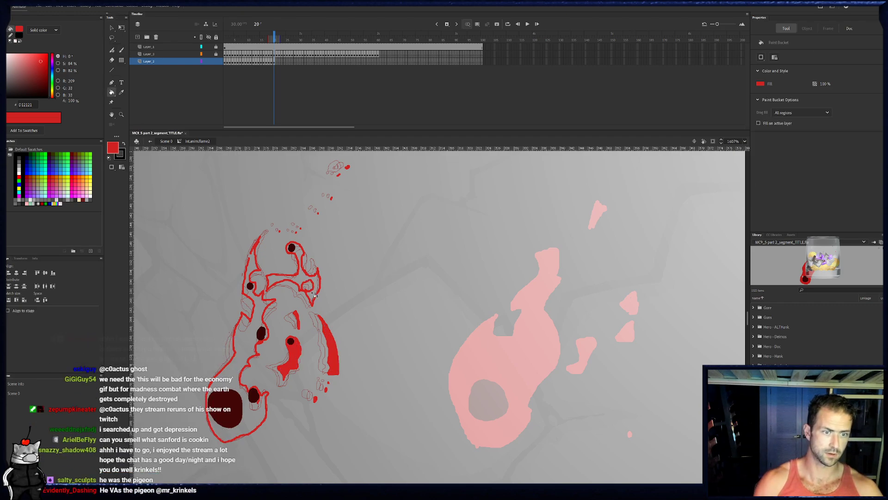
left_click(301, 266)
key("b")
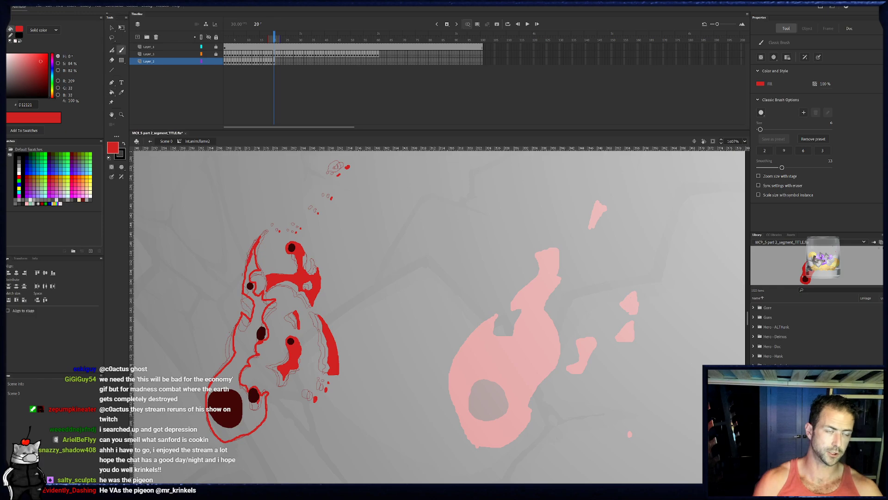
left_click(112, 93)
left_click(267, 288)
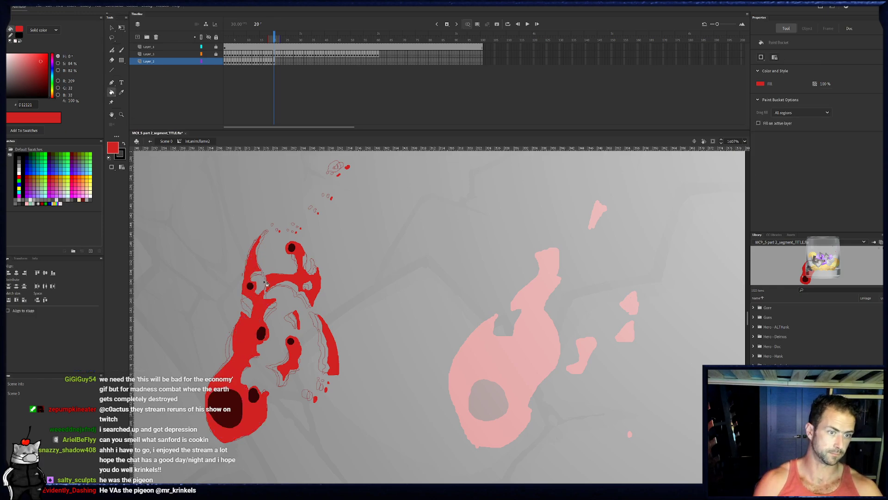
left_click_drag(237, 221, 274, 241)
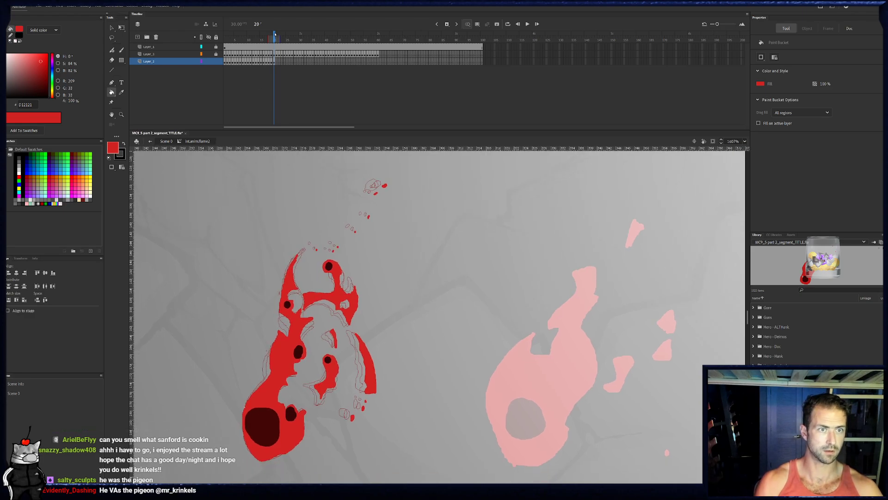
left_click_drag(274, 35, 276, 34)
key("shift+comma")
key("Return")
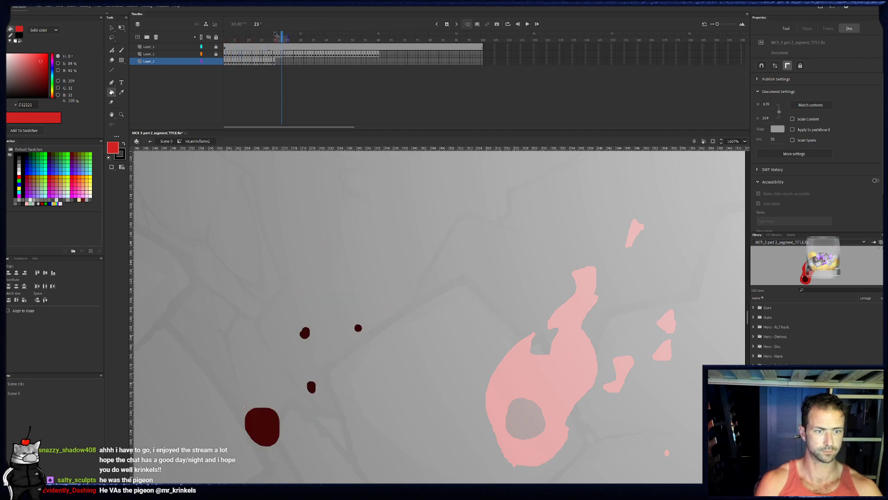
- Go to frame 21 and outline the flame's base around its two embers and the left edge up to the pointed tip in red
left_click(277, 62)
key("b")
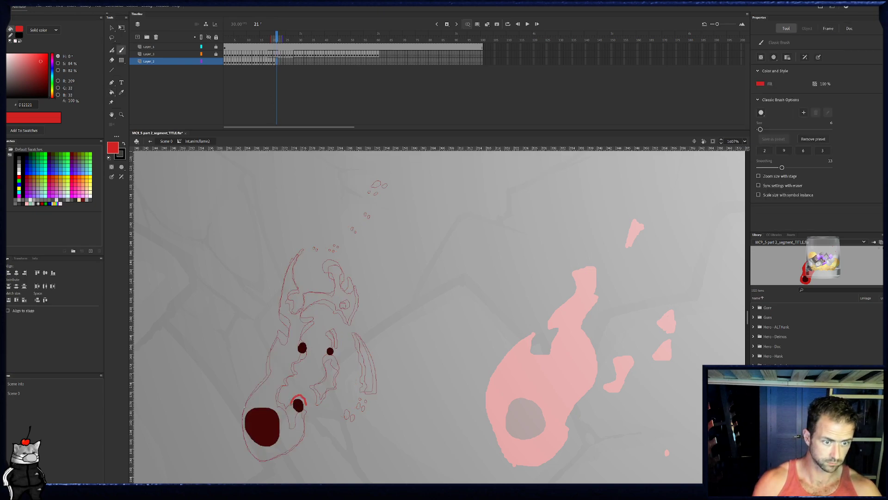
mouse_move(305, 426)
left_mouse_down()
mouse_move(261, 459)
mouse_move(243, 429)
left_mouse_up()
key("e")
key("b")
mouse_move(243, 428)
left_mouse_down()
mouse_move(248, 397)
mouse_move(276, 363)
mouse_move(277, 322)
mouse_move(288, 337)
mouse_move(281, 296)
mouse_move(297, 254)
mouse_move(299, 284)
left_mouse_up()
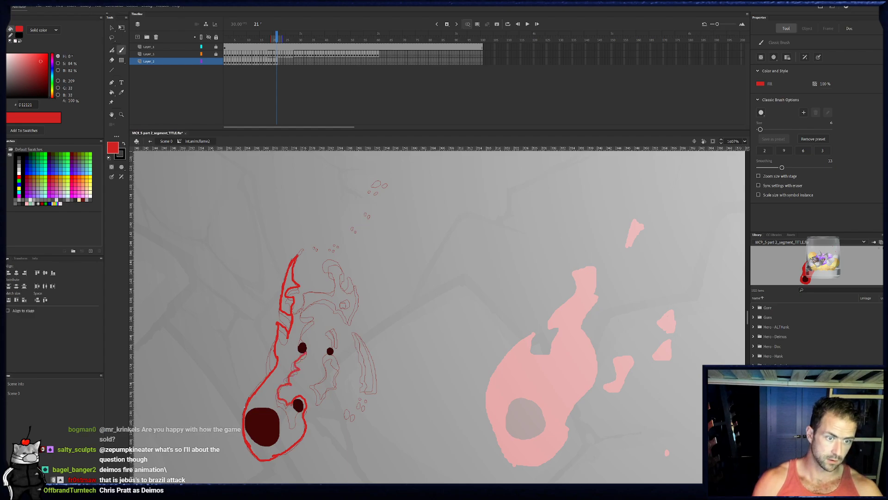
- Outline frame 21's jagged inner edge past the middle ember and start the red outline of the upper crossing section
left_click_drag(301, 326, 280, 393)
left_click_drag(301, 329, 313, 319)
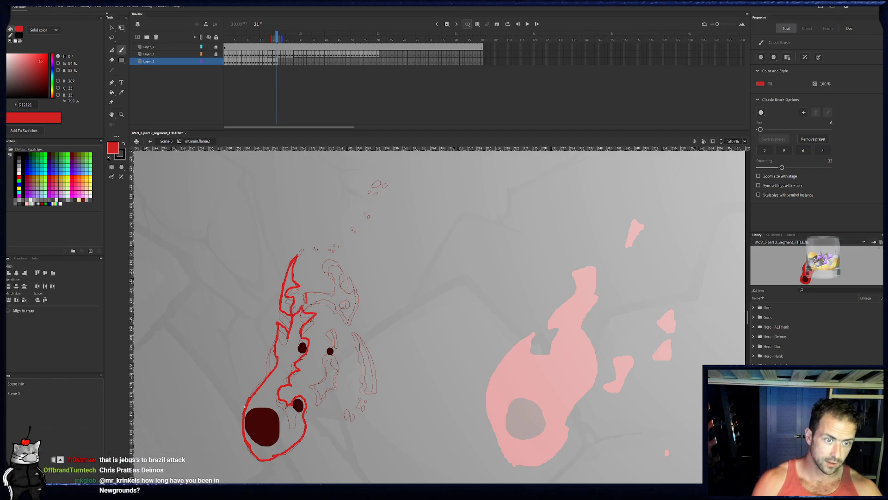
left_click_drag(304, 293, 329, 294)
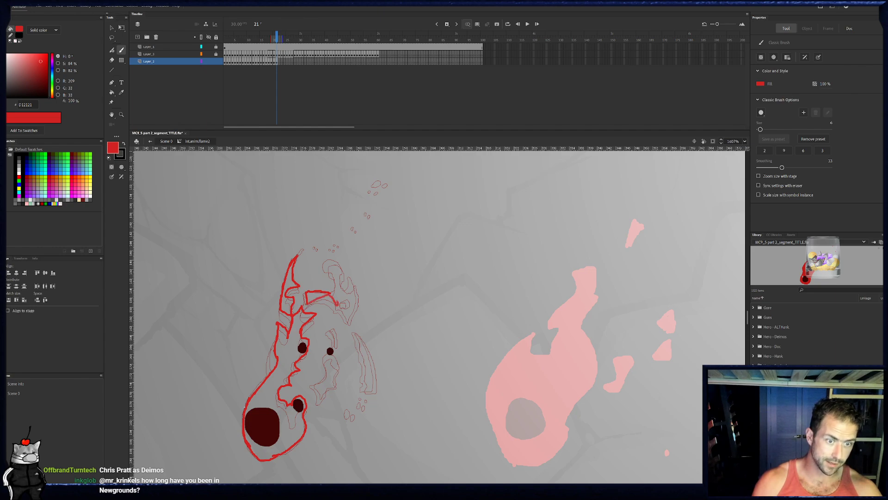
left_click(276, 62)
left_click(277, 62)
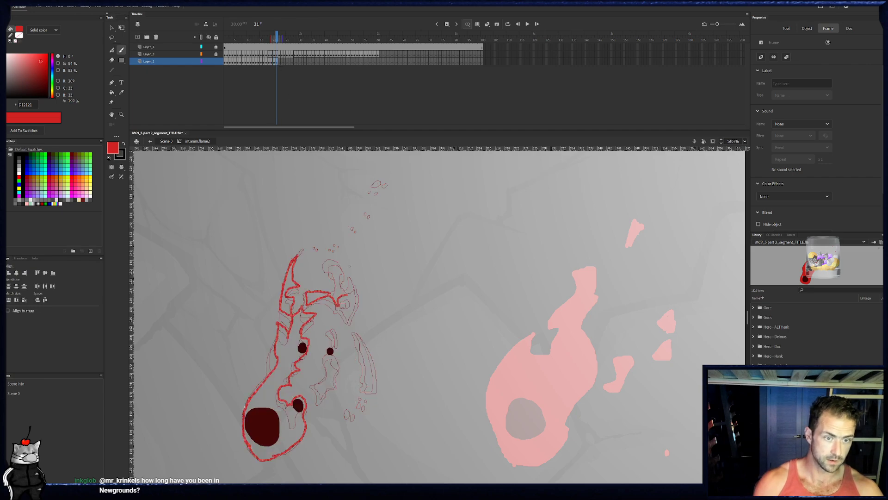
- Outline the right edge and top curl of frame 21's upper section, and dot the small trailing flecks above it
mouse_move(346, 294)
left_mouse_down()
mouse_move(350, 324)
mouse_move(351, 297)
left_mouse_up()
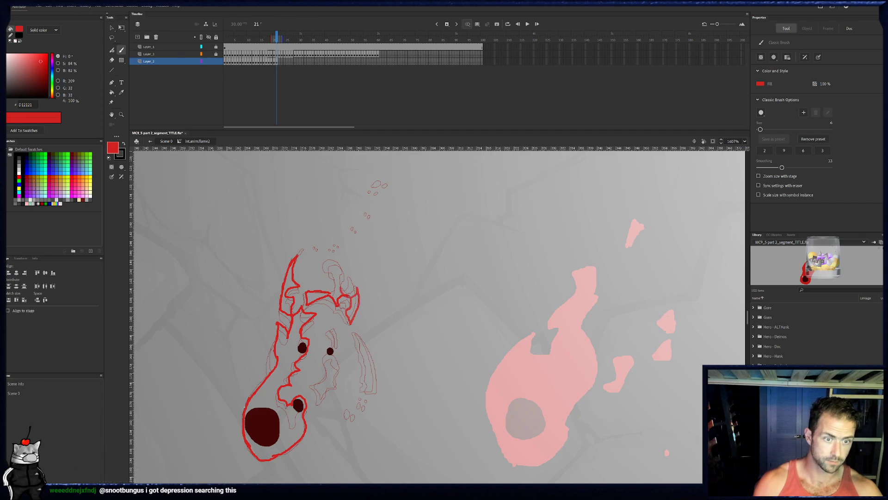
left_click(276, 63)
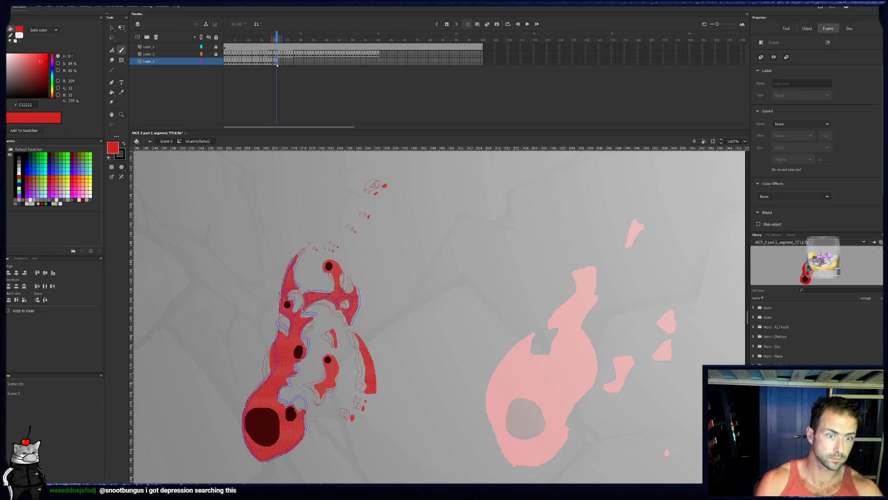
key("Delete")
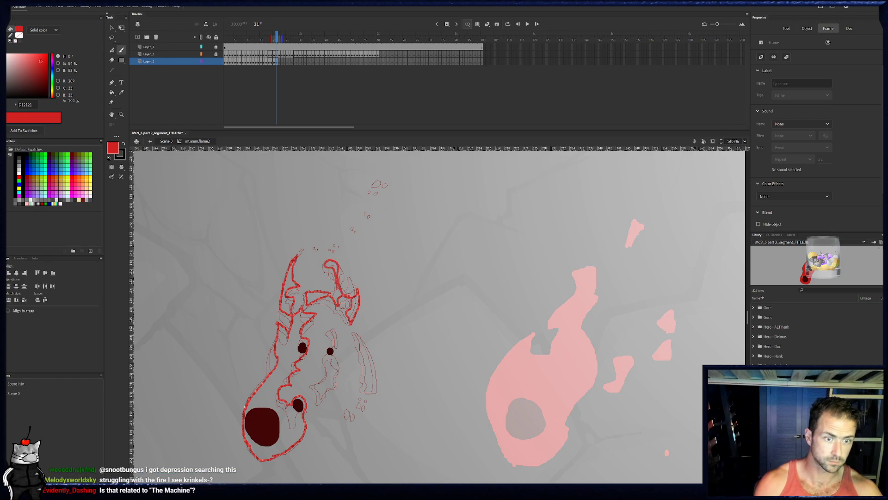
key("Escape")
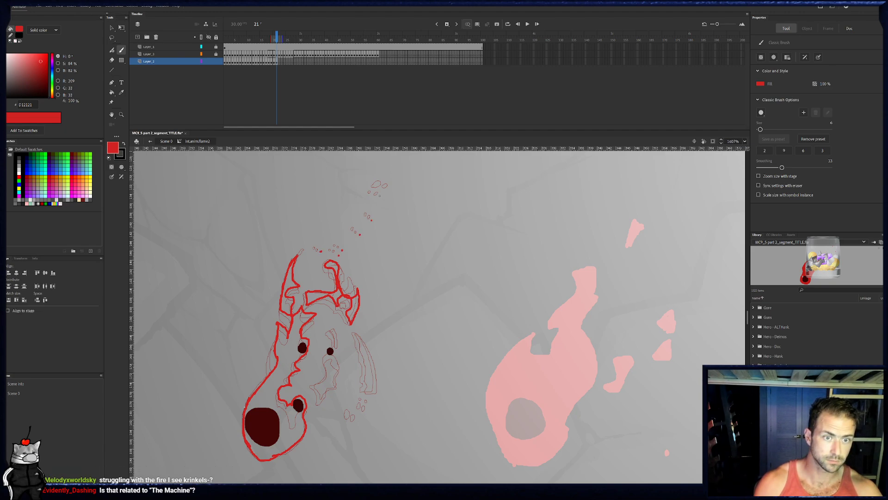
- Flip back and forth between frames 19, 20 and 21 to compare the flame's outline and flecks
left_click(274, 35)
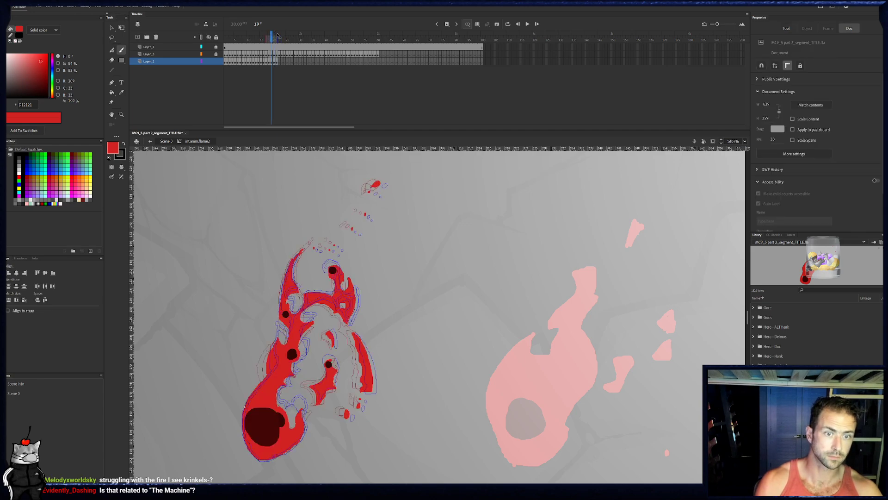
left_click(277, 36)
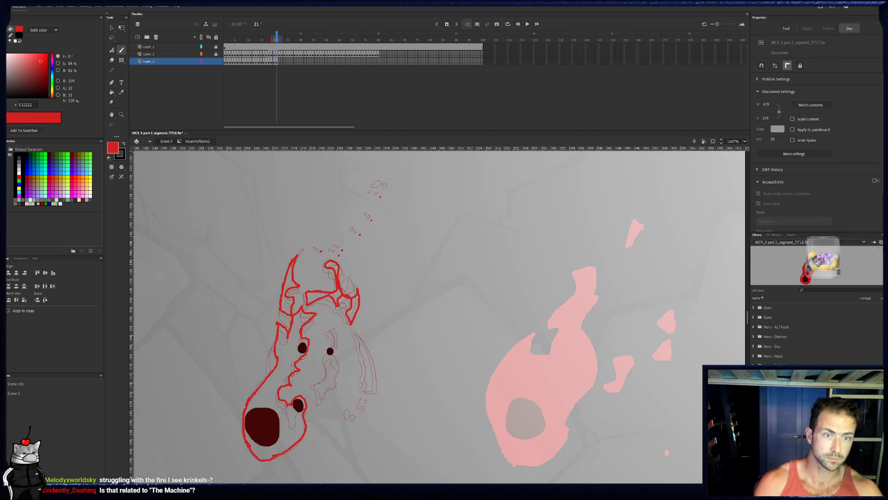
key("comma")
key("comma")
key("comma")
key("comma")
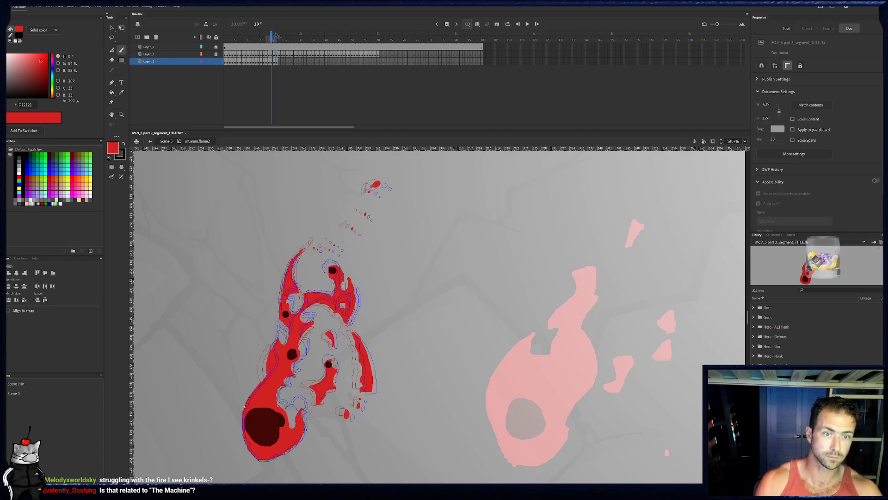
key("period")
key("period")
key("period")
key("period")
key("comma")
key("comma")
key("comma")
key("comma")
key("period")
key("period")
key("period")
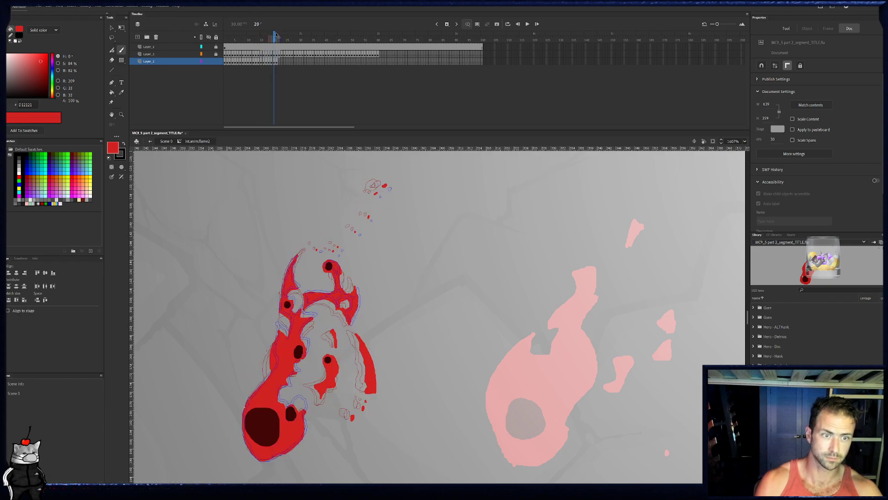
left_click(276, 61)
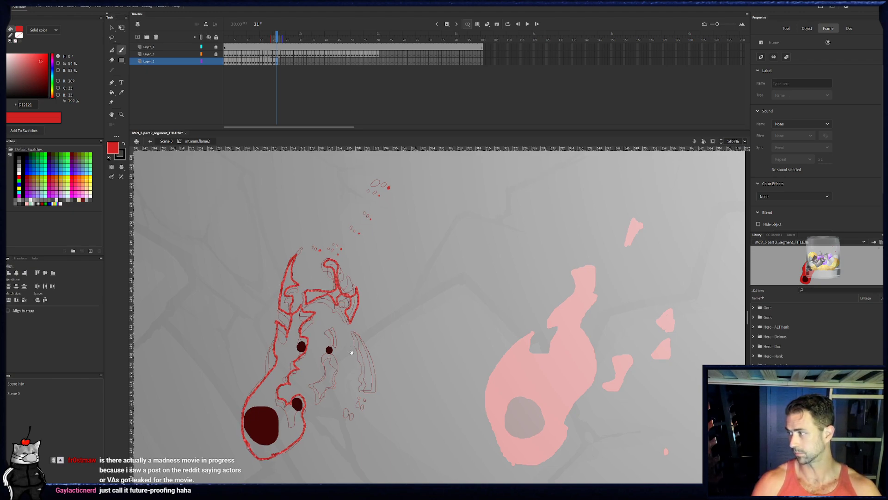
- Outline frame 21's central detached piece, the ring and sliver at its ember, and the right strip with its lower flecks
left_click_drag(352, 352, 348, 345)
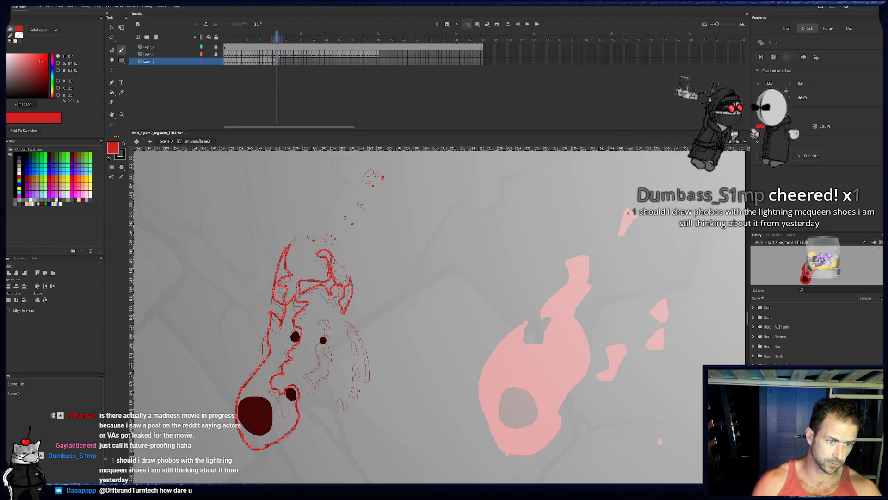
left_click_drag(319, 357, 317, 384)
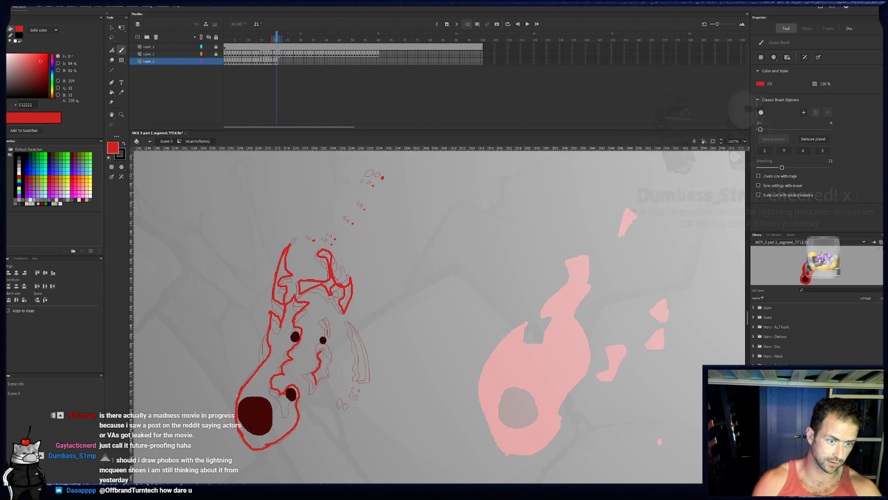
left_click_drag(326, 363, 326, 374)
mouse_move(331, 334)
left_mouse_down()
mouse_move(329, 316)
mouse_move(324, 338)
left_mouse_up()
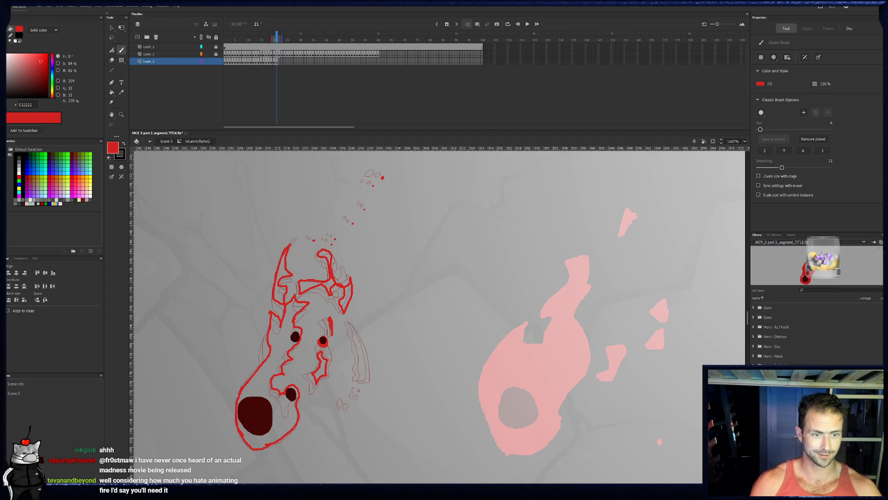
left_click_drag(366, 383, 356, 328)
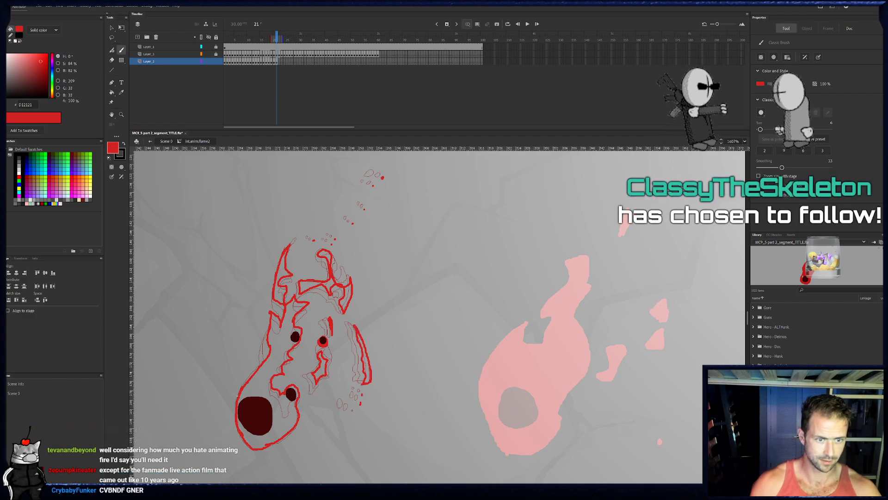
- Fill frame 21's outlined base, central piece, right strip, upper section and left tip with red
key("k")
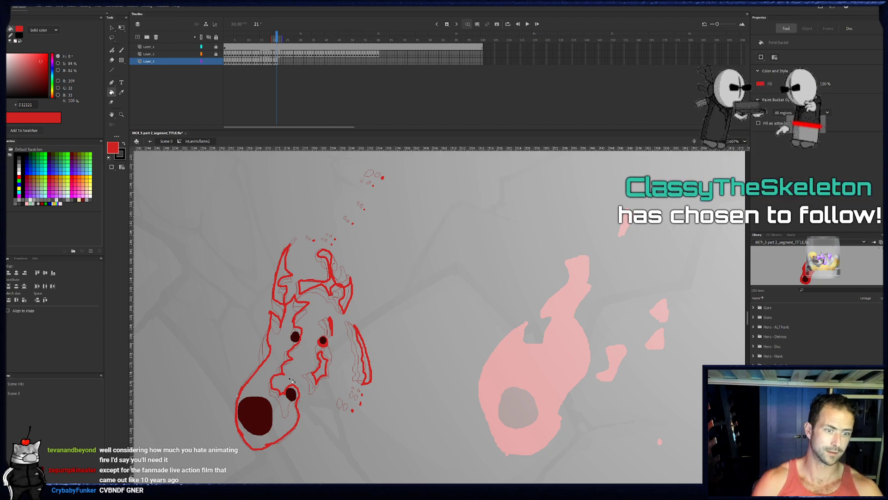
left_click(268, 382)
left_click(320, 369)
left_click(367, 370)
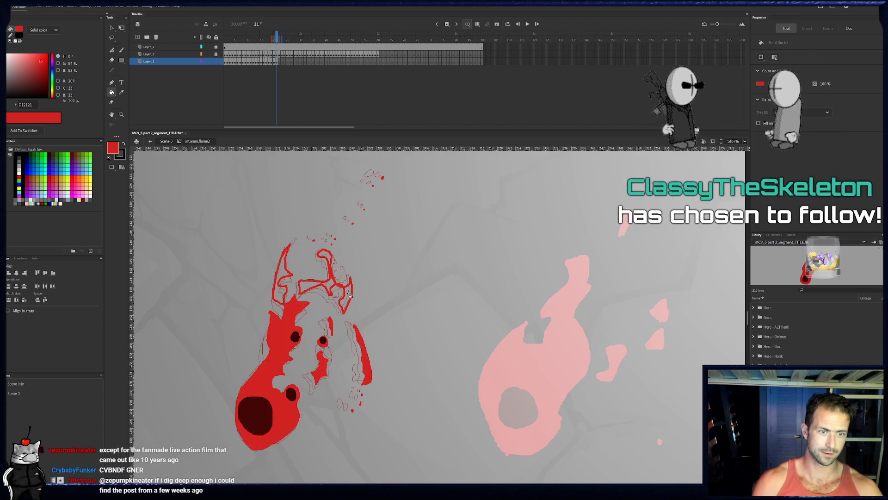
left_click(295, 278)
left_click(286, 273)
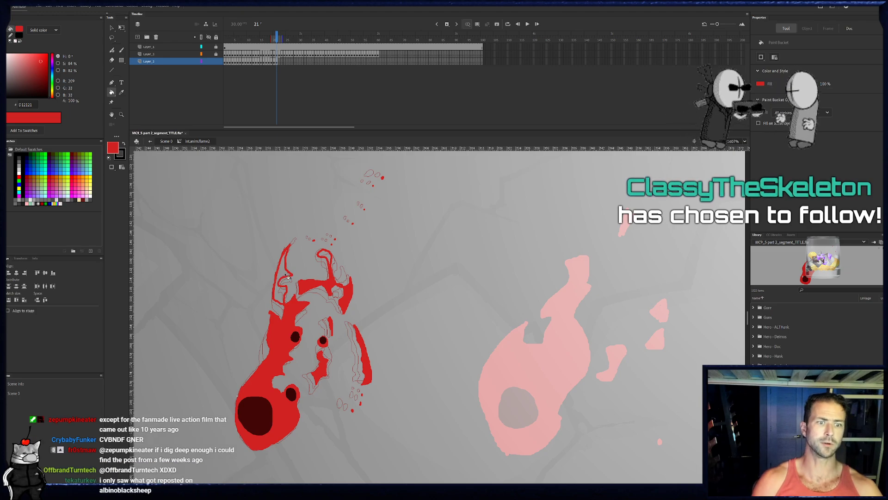
key("e")
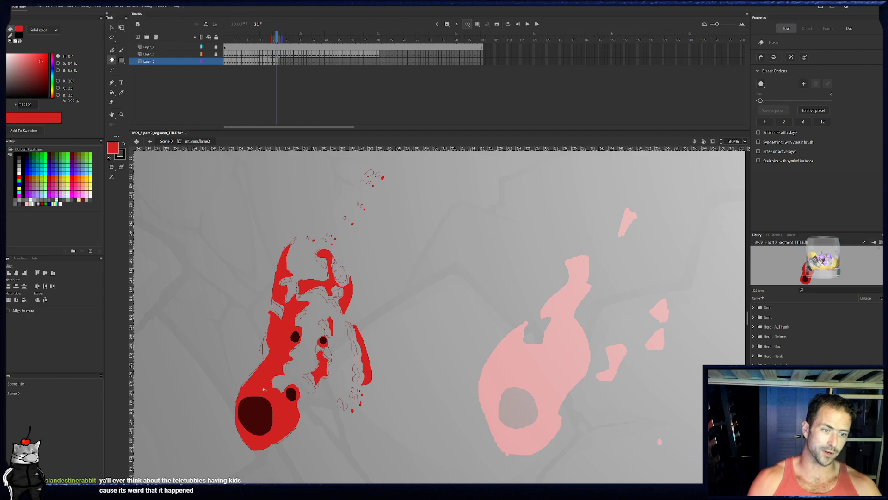
- On frame 22, outline a small ring above the large ember and the left edge of the flame's base
left_click(280, 61)
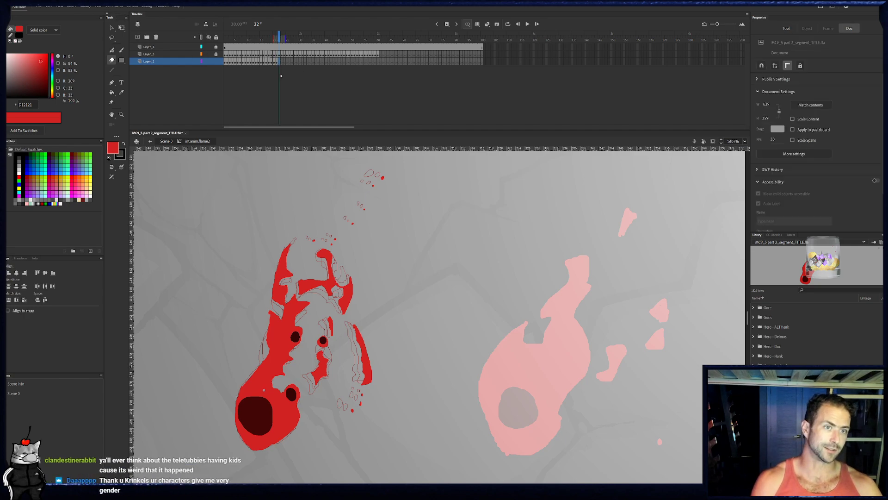
scroll(260, 347, "down", 1)
key("b")
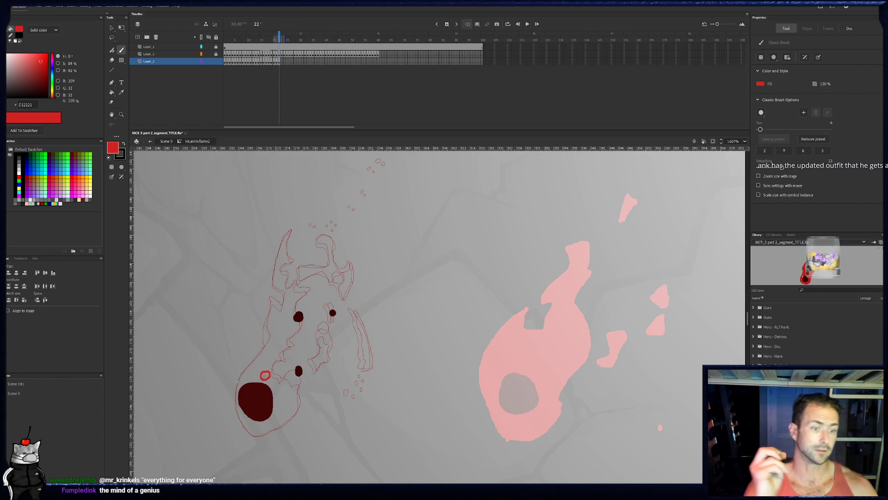
left_click_drag(242, 358, 237, 383)
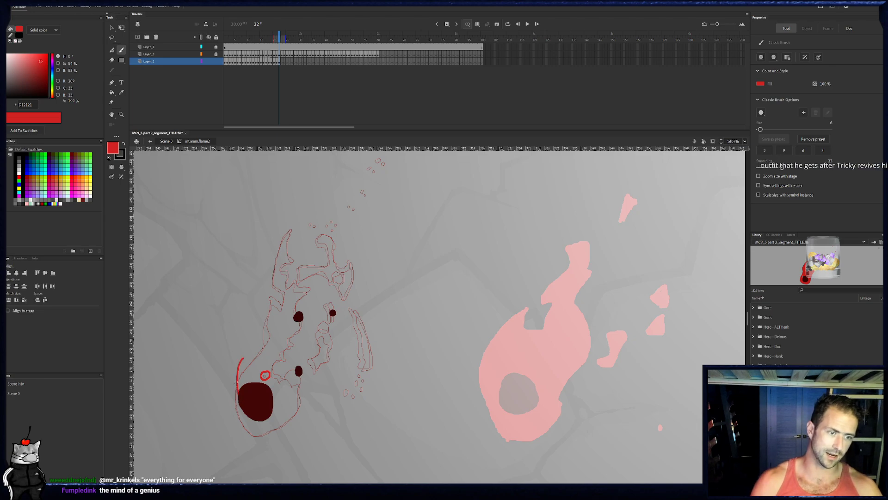
key("ctrl+z")
mouse_move(251, 434)
left_mouse_down()
mouse_move(238, 405)
mouse_move(275, 329)
left_mouse_up()
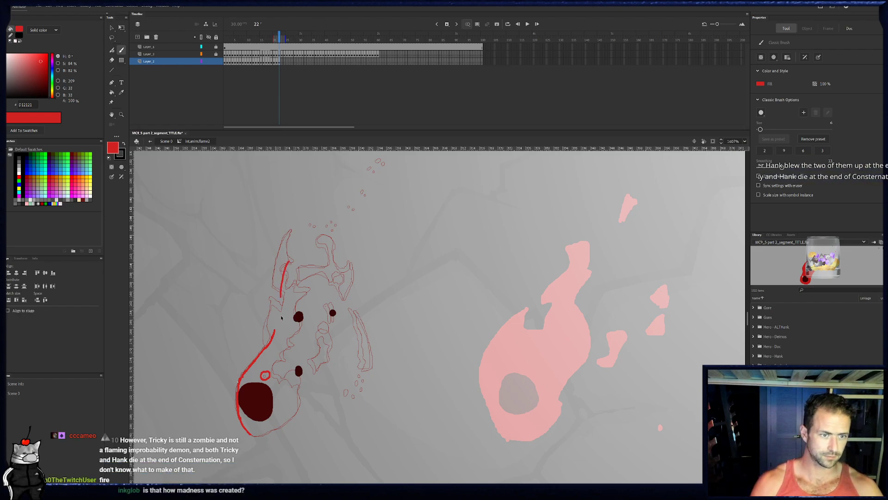
- Extend frame 22's left edge upward and outline the pointed left tip with its notched inner side
mouse_move(276, 320)
left_mouse_down()
mouse_move(269, 287)
mouse_move(286, 295)
mouse_move(274, 272)
mouse_move(291, 230)
mouse_move(286, 255)
left_mouse_up()
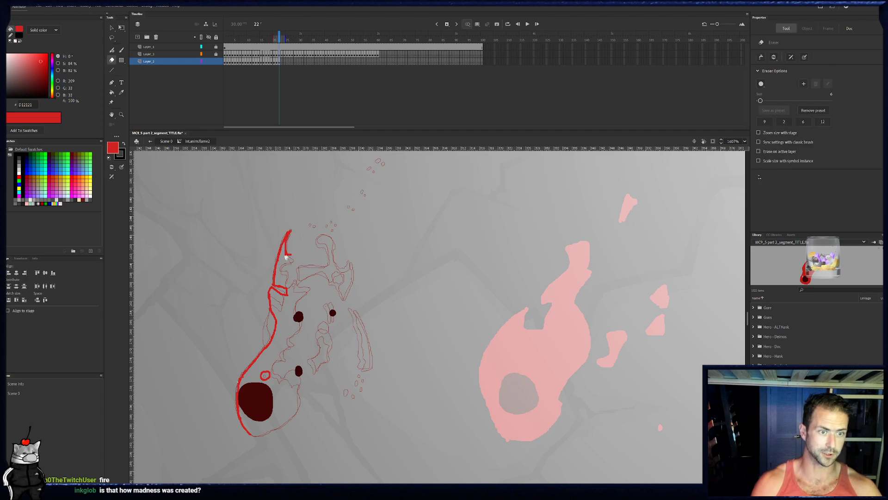
left_click_drag(286, 254, 295, 257)
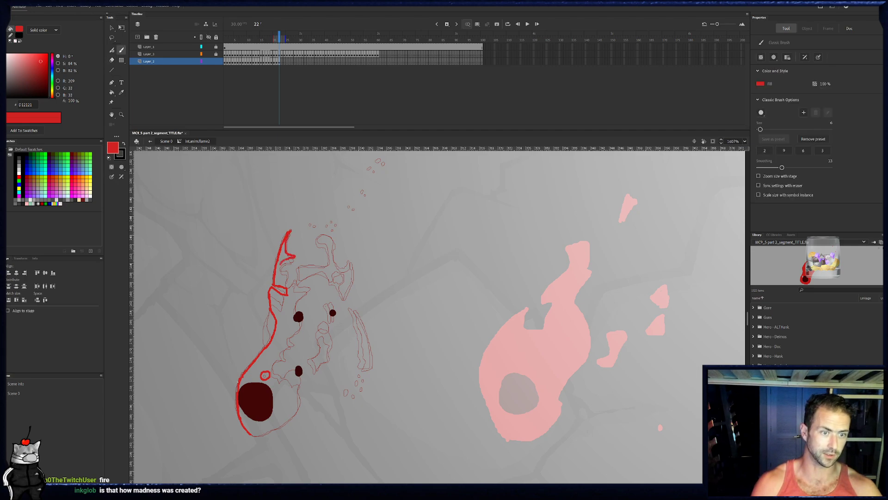
key("e")
key("b")
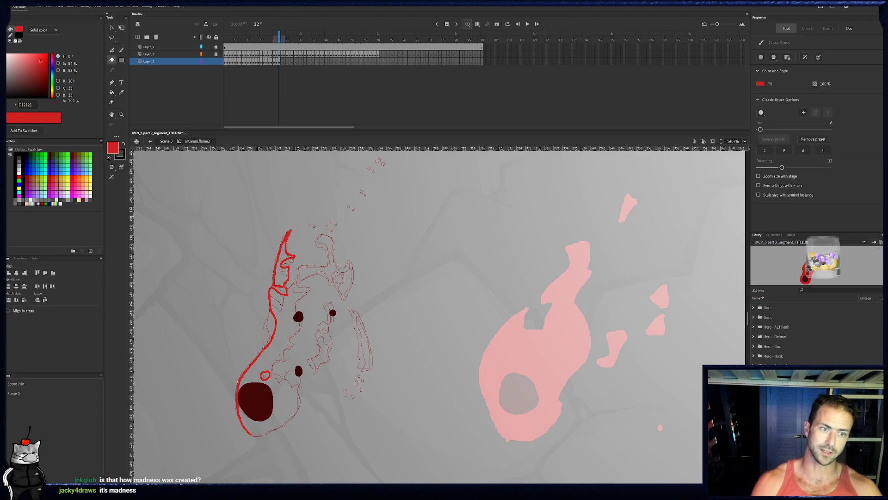
- Compare with frame 21, and outline frame 22's jagged inner edge past the two small embers and around the base
left_click(278, 64)
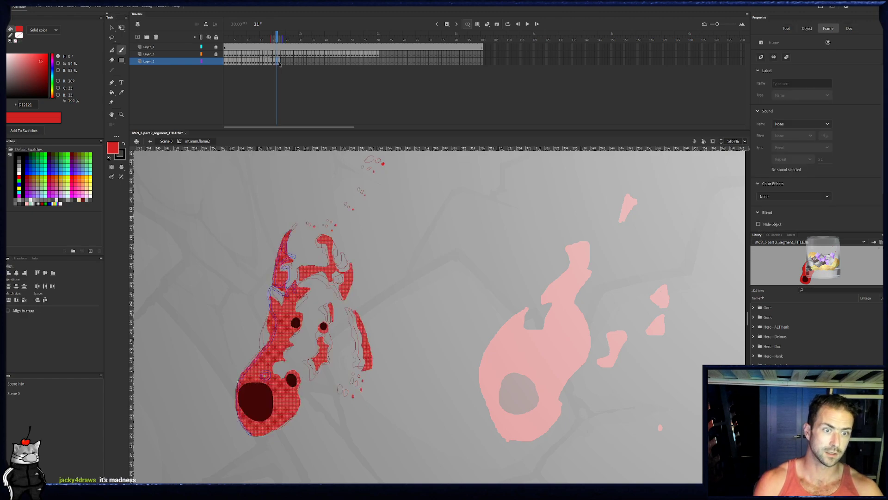
key("Delete")
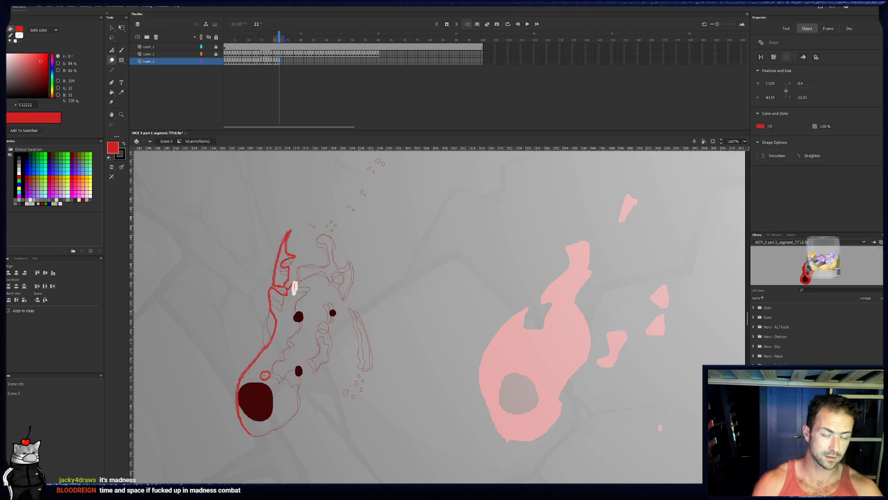
key("e")
key("b")
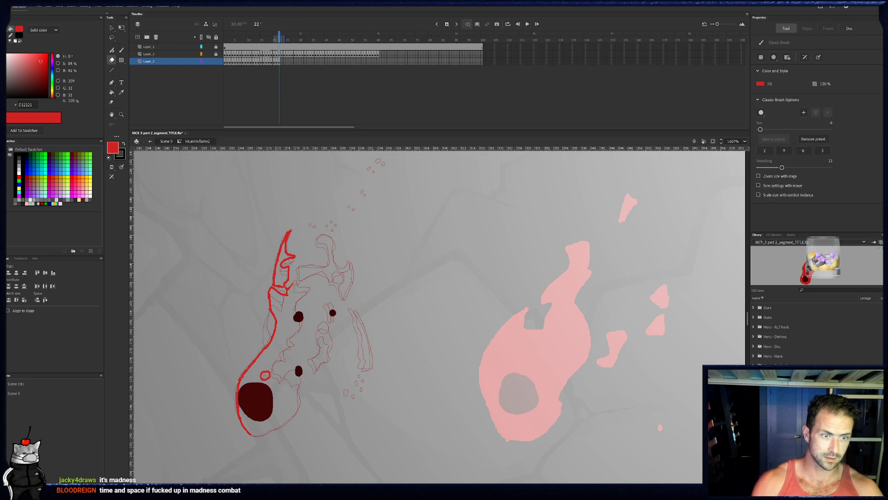
left_click_drag(311, 284, 299, 295)
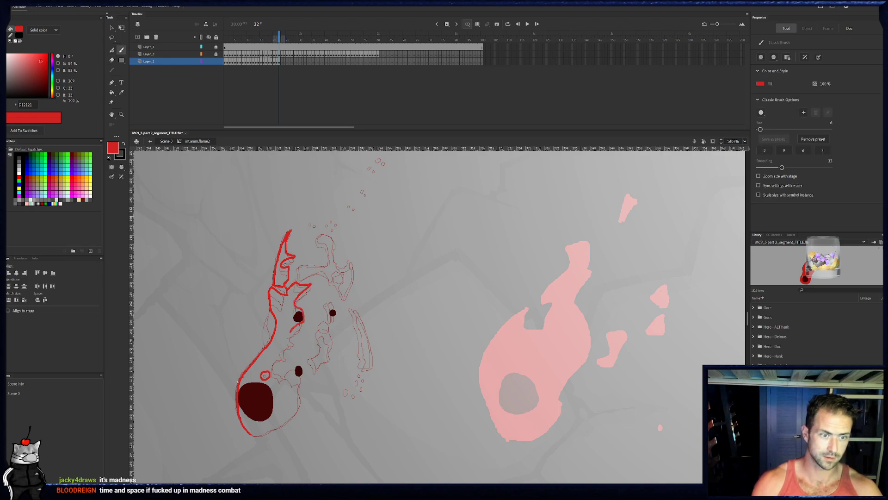
mouse_move(295, 338)
left_mouse_down()
mouse_move(287, 353)
mouse_move(302, 383)
left_mouse_up()
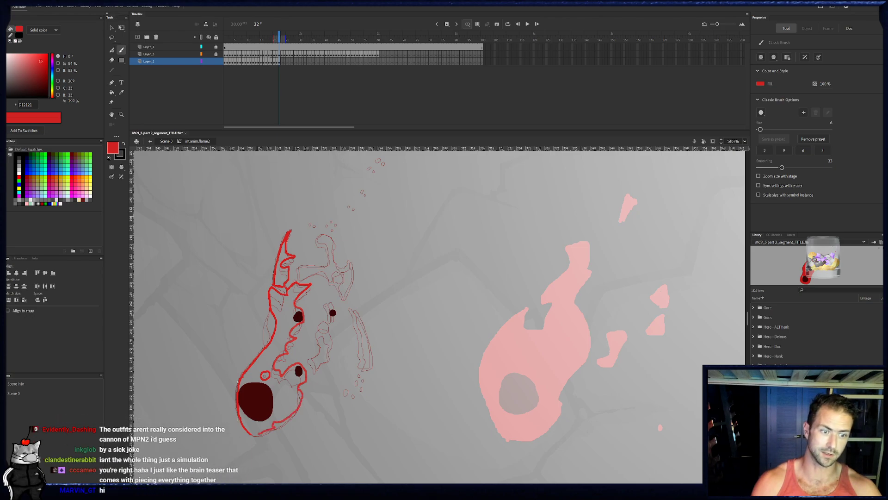
- Outline frame 22's central detached piece and the red around its ember, checking the shapes against frame 21
left_click_drag(237, 382, 219, 374)
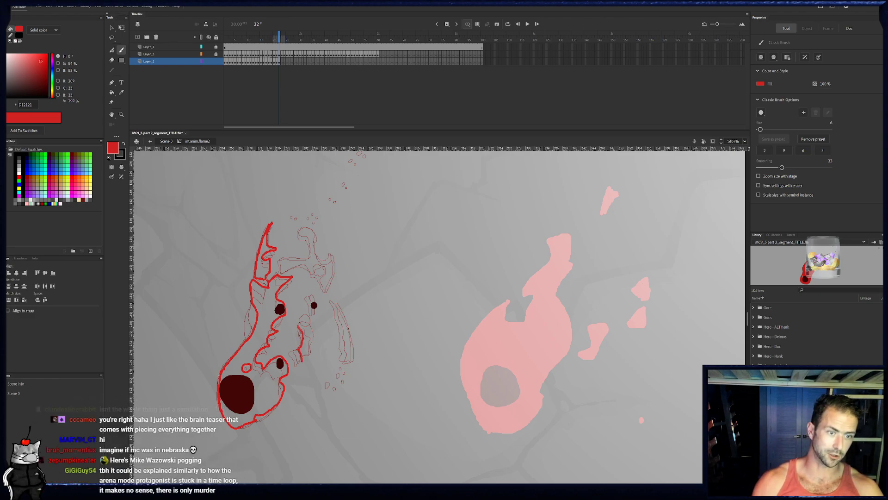
key("comma")
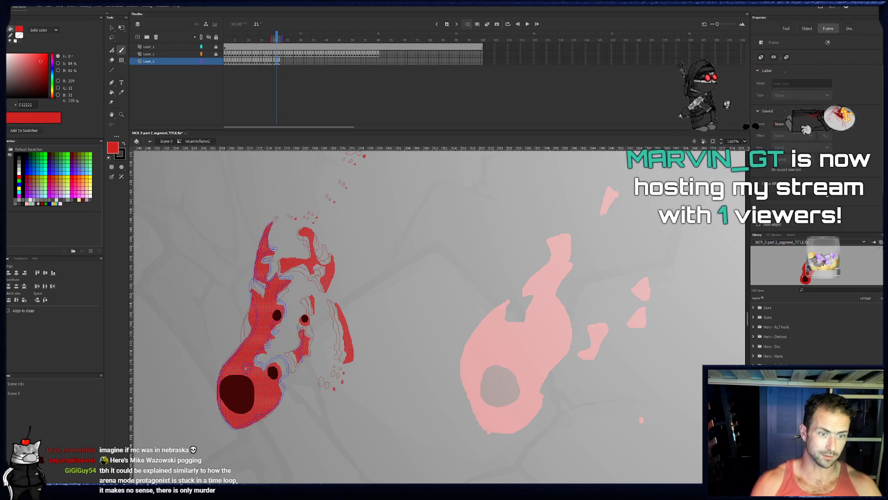
key("Escape")
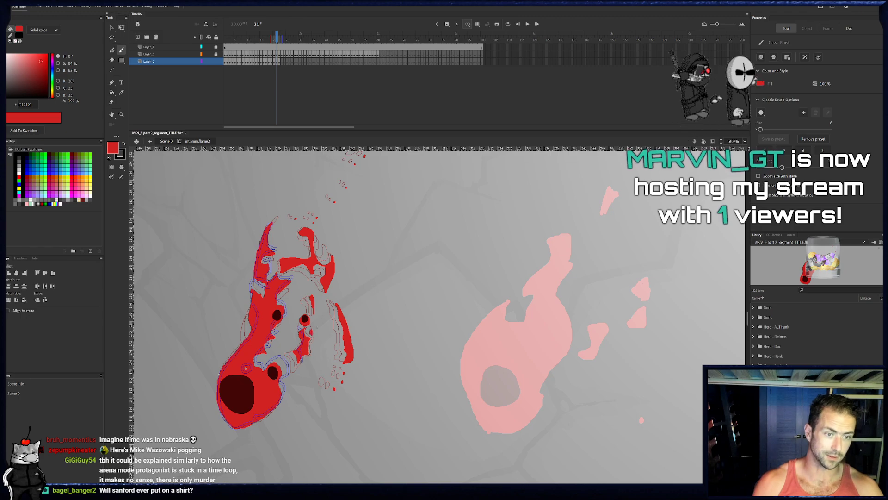
key("period")
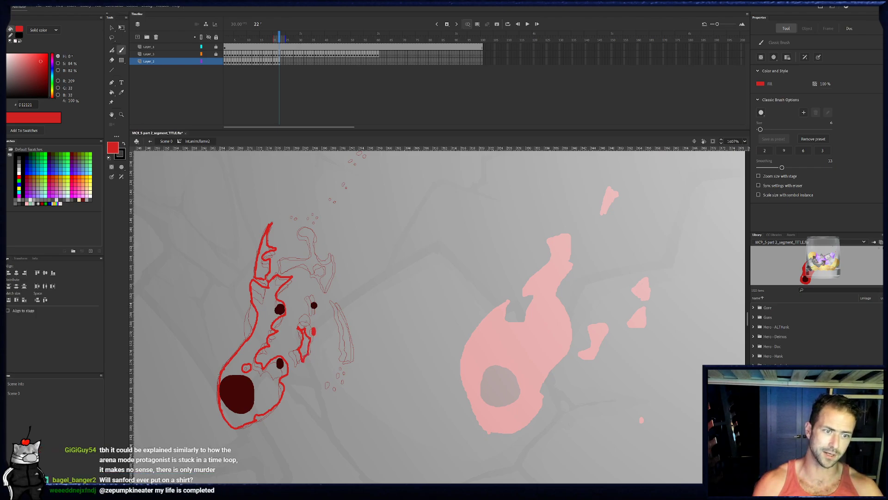
left_click_drag(307, 323, 312, 307)
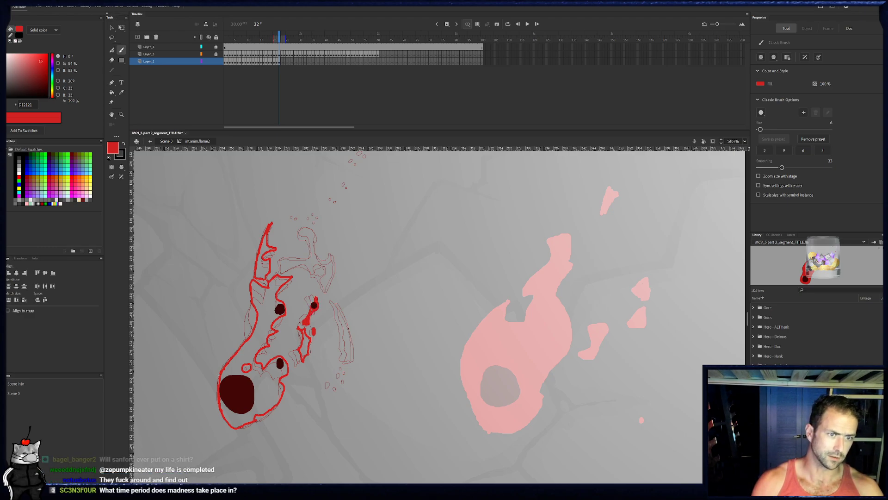
left_click(314, 304)
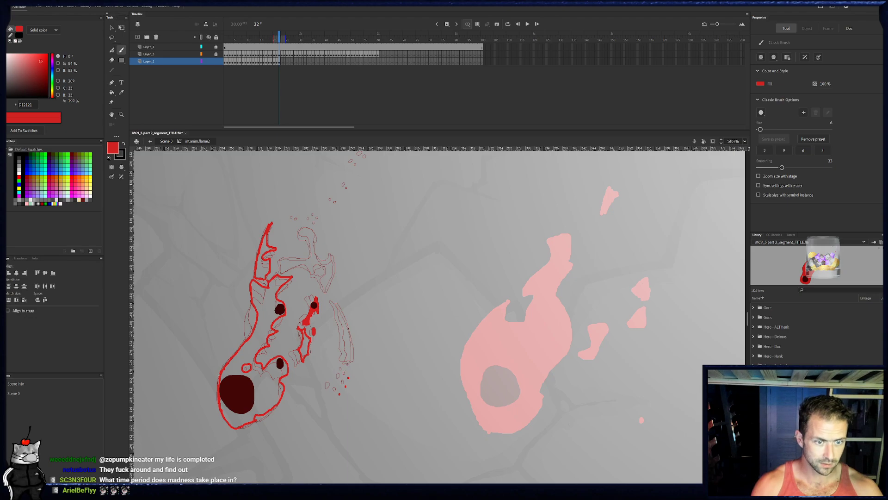
- Outline frame 22's right strip and the right prong of the upper section, and dot the trailing flecks
left_click_drag(355, 358, 338, 305)
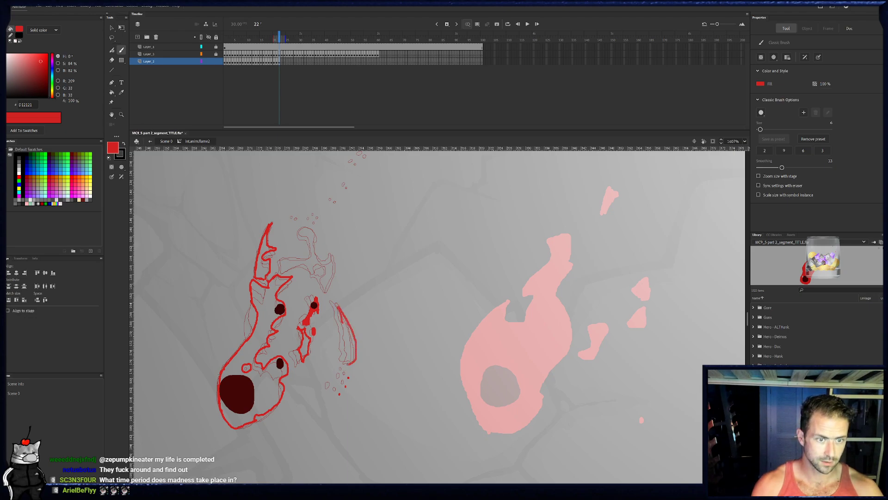
left_click_drag(350, 359, 351, 364)
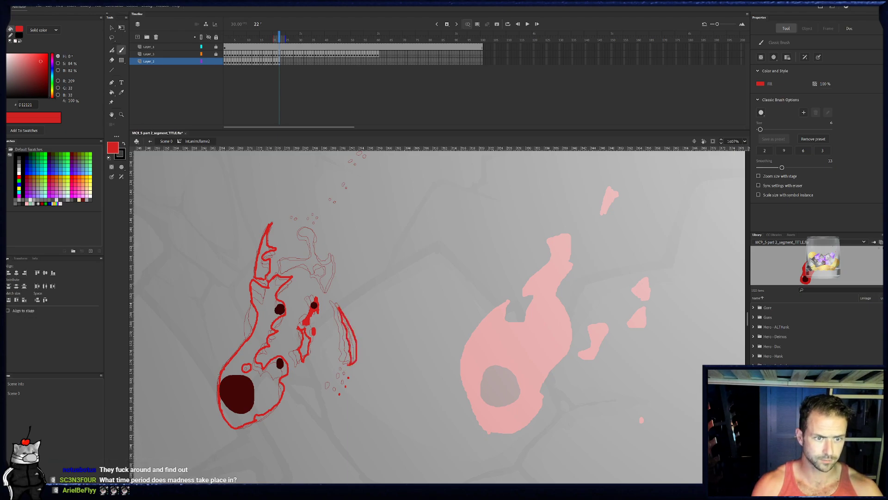
mouse_move(329, 292)
left_mouse_down()
mouse_move(336, 254)
mouse_move(329, 294)
left_mouse_up()
left_click_drag(349, 232, 329, 303)
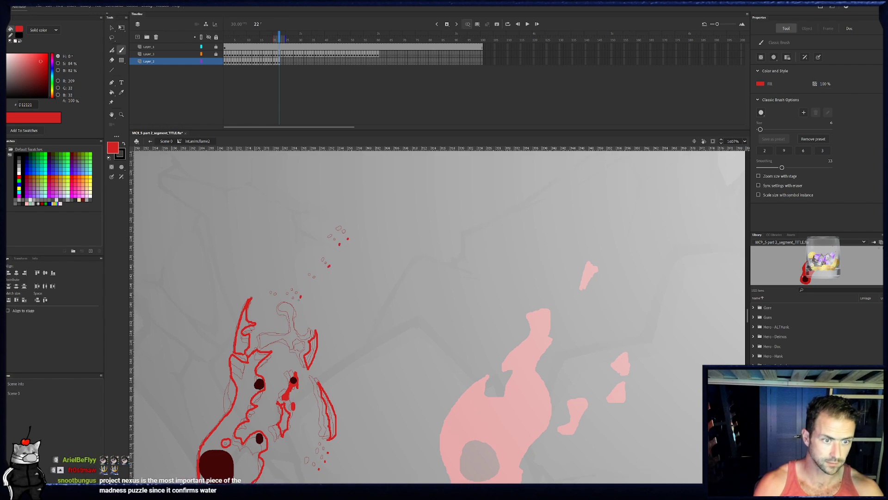
- Outline the top curl and crossbar of frame 22's upper section, cleaning up stray marks with the eraser
mouse_move(298, 310)
left_mouse_down()
mouse_move(288, 303)
mouse_move(281, 312)
mouse_move(293, 324)
mouse_move(291, 346)
mouse_move(299, 338)
mouse_move(288, 337)
mouse_move(290, 346)
left_mouse_up()
key("e")
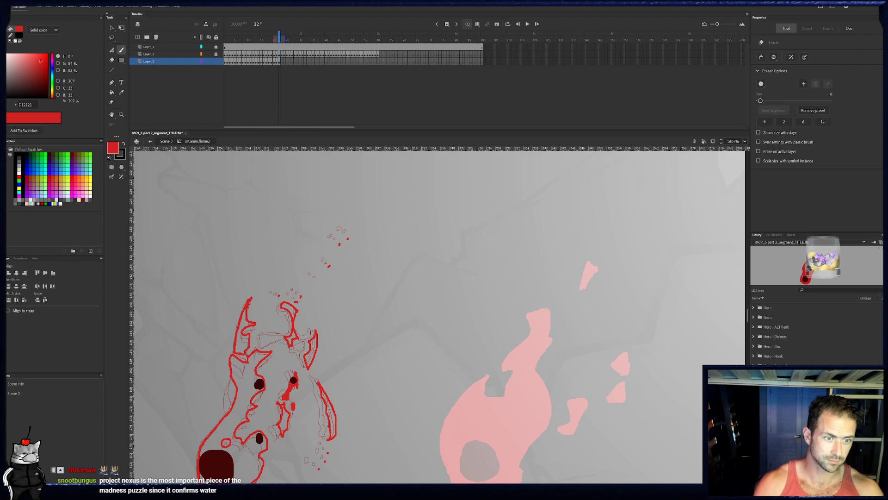
key("b")
mouse_move(278, 336)
left_mouse_down()
mouse_move(262, 334)
mouse_move(264, 344)
mouse_move(283, 336)
left_mouse_up()
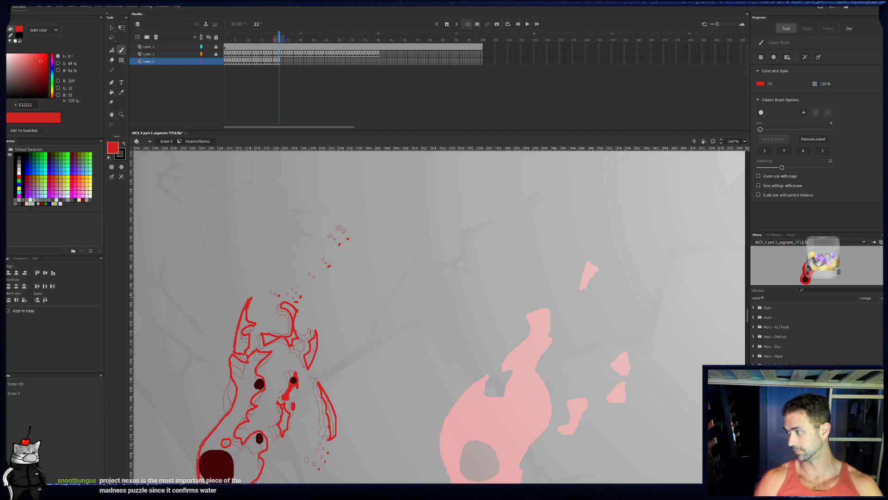
left_click_drag(319, 314, 308, 310)
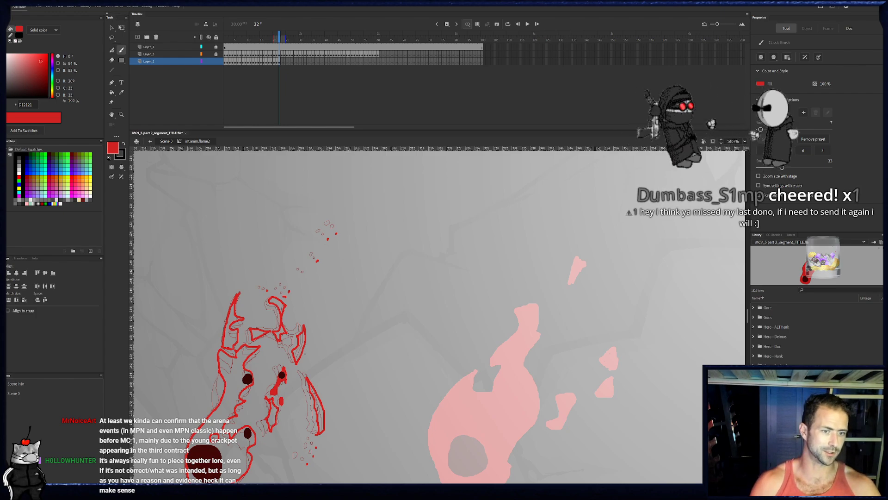
left_click_drag(314, 350, 378, 291)
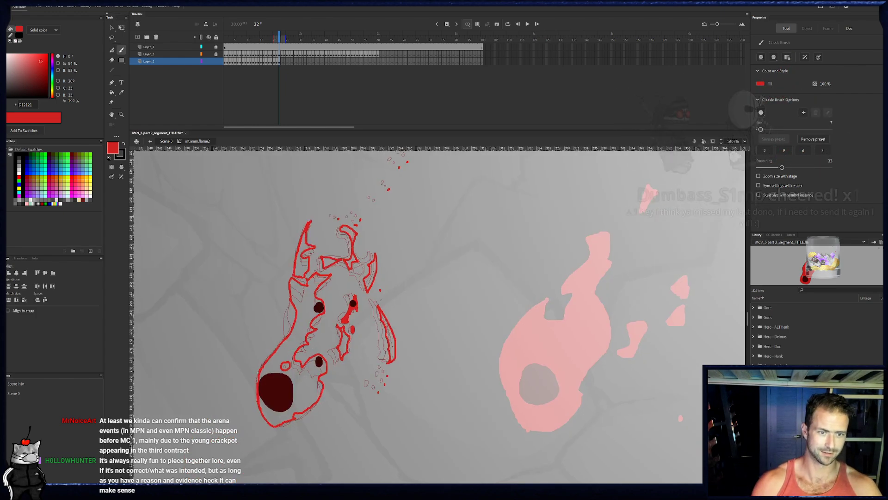
key("e")
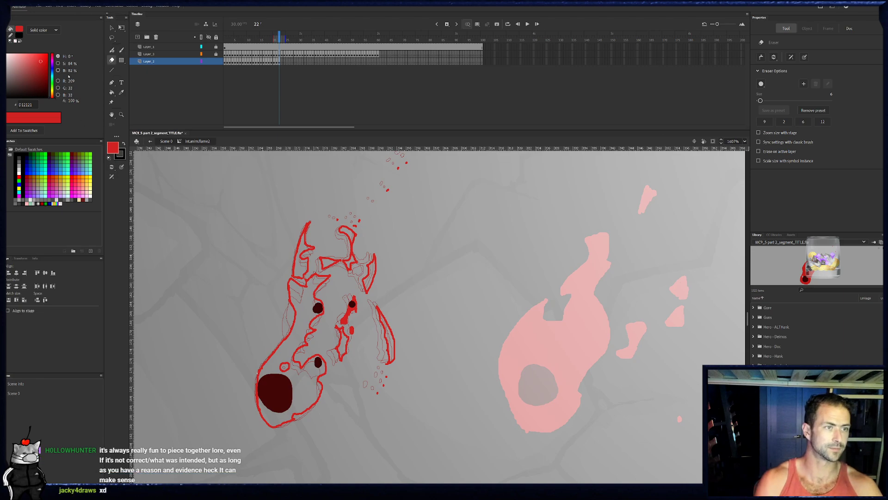
- Fill frame 22's outlined base, central piece, right strip, upper section and left tip with red
key("k")
left_click(304, 365)
left_click(347, 350)
left_click(391, 343)
left_click(370, 275)
left_click(351, 262)
left_click(348, 234)
left_click(328, 265)
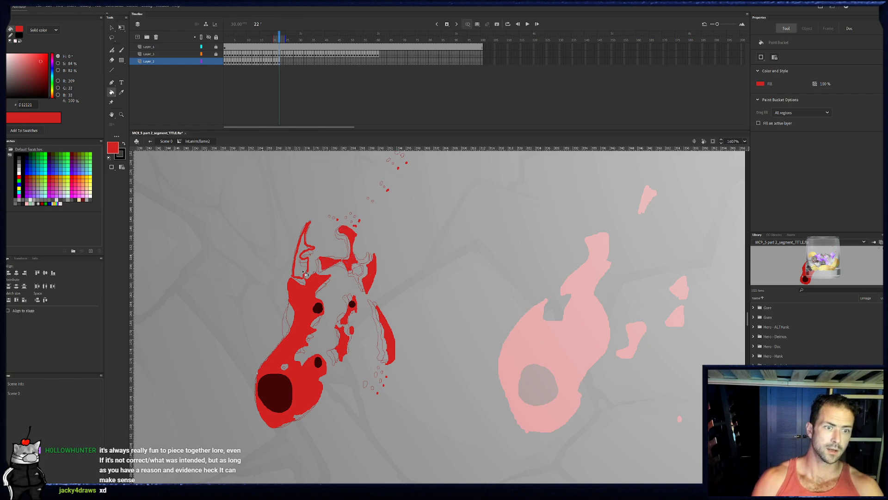
left_click(304, 272)
left_click_drag(378, 235, 370, 251)
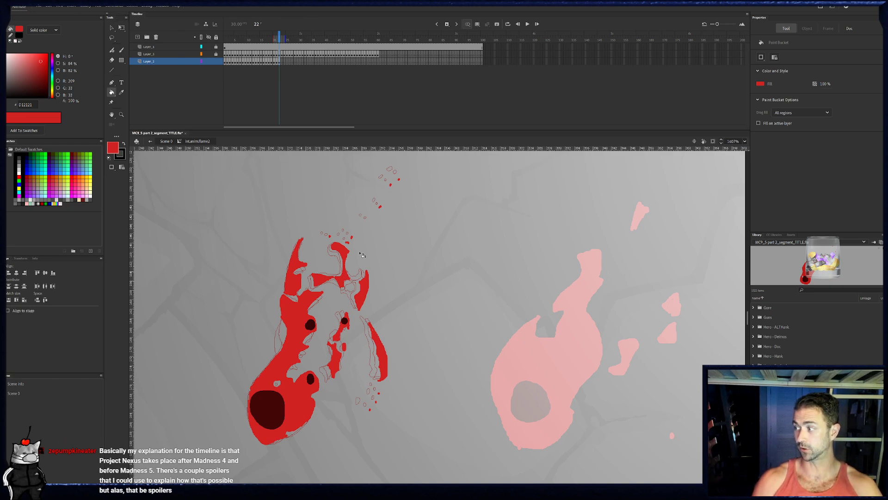
- On frame 23, outline the flame's left edge from the base up to the left tip, comparing it with frame 22
left_click(283, 62)
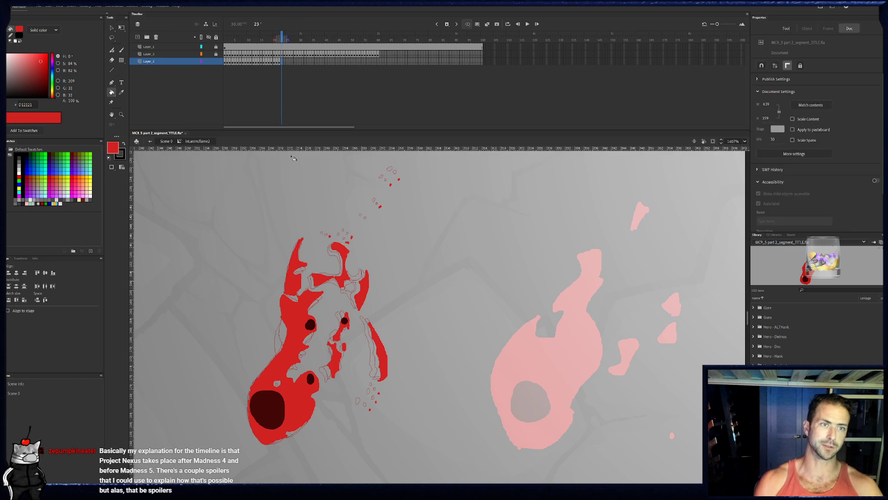
key("b")
left_click_drag(249, 420, 260, 439)
mouse_move(248, 421)
left_mouse_down()
mouse_move(248, 391)
mouse_move(288, 329)
mouse_move(284, 287)
mouse_move(297, 293)
mouse_move(288, 296)
left_mouse_up()
left_click(279, 62)
left_click(281, 61)
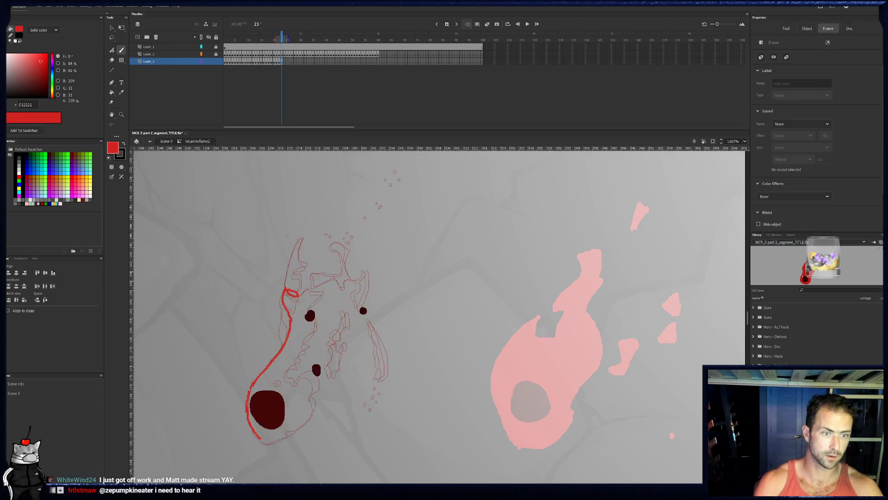
- Outline frame 23's left tip with its hole, draw the broken crossbar and top curl, and dot the flecks above
mouse_move(299, 290)
left_mouse_down()
mouse_move(303, 238)
mouse_move(286, 290)
mouse_move(293, 267)
mouse_move(326, 275)
mouse_move(320, 282)
mouse_move(314, 275)
mouse_move(346, 278)
left_mouse_up()
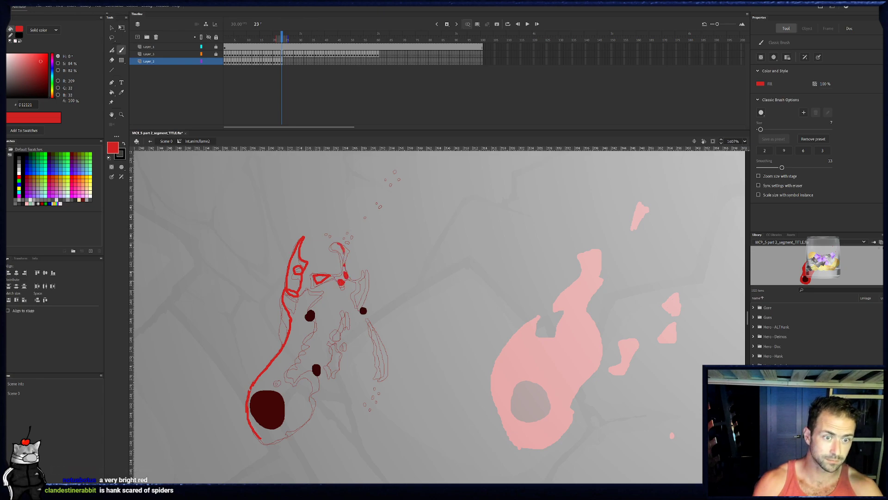
left_click_drag(335, 245, 343, 252)
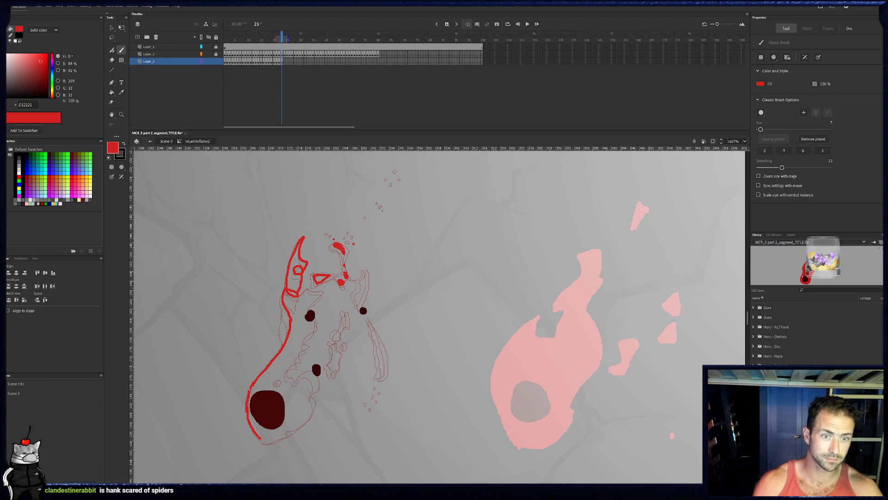
left_click(394, 188)
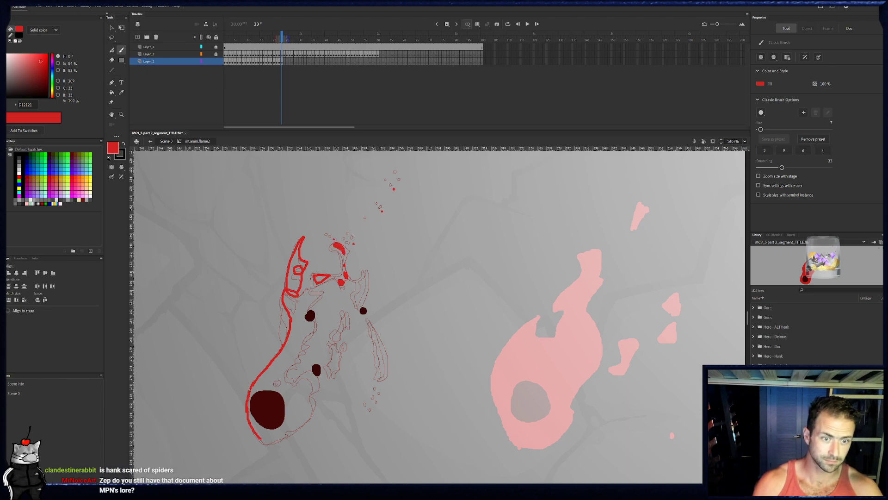
- Outline the right prong of frame 23's upper section and ring the ember below it in red
mouse_move(361, 311)
left_mouse_down()
mouse_move(370, 273)
mouse_move(370, 297)
left_mouse_up()
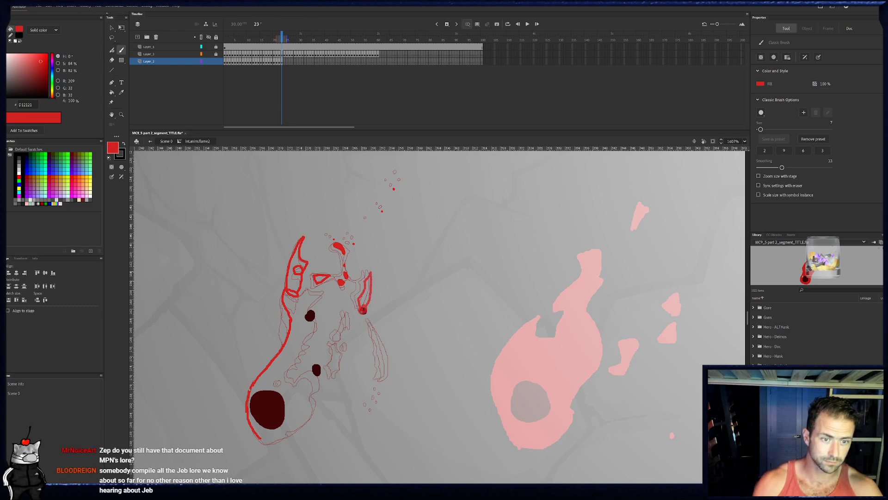
mouse_move(364, 310)
left_mouse_down()
mouse_move(373, 328)
mouse_move(371, 321)
left_mouse_up()
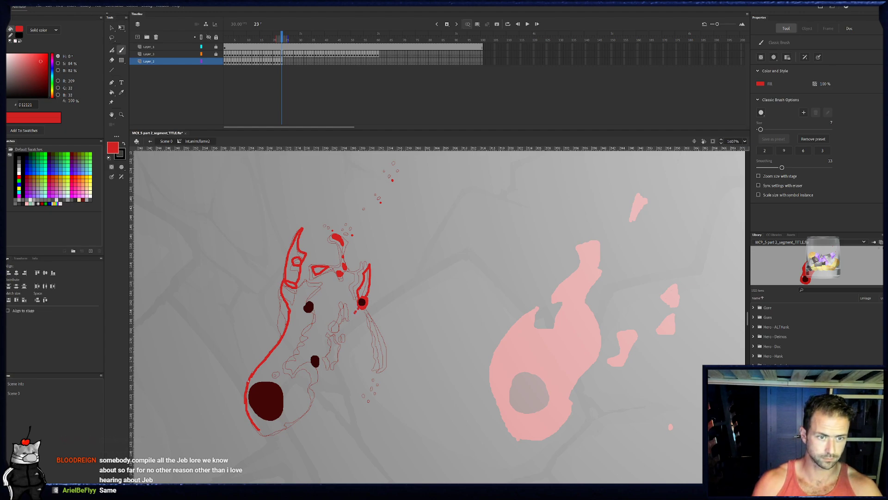
- Draw frame 23's small fragments below the right prong and outline the flame's base, lower-right ember and jagged inner edge
mouse_move(348, 307)
left_mouse_down()
mouse_move(348, 338)
mouse_move(333, 365)
mouse_move(336, 339)
mouse_move(333, 363)
mouse_move(338, 343)
mouse_move(335, 365)
left_mouse_up()
mouse_move(270, 434)
left_mouse_down()
mouse_move(305, 408)
mouse_move(319, 371)
left_mouse_up()
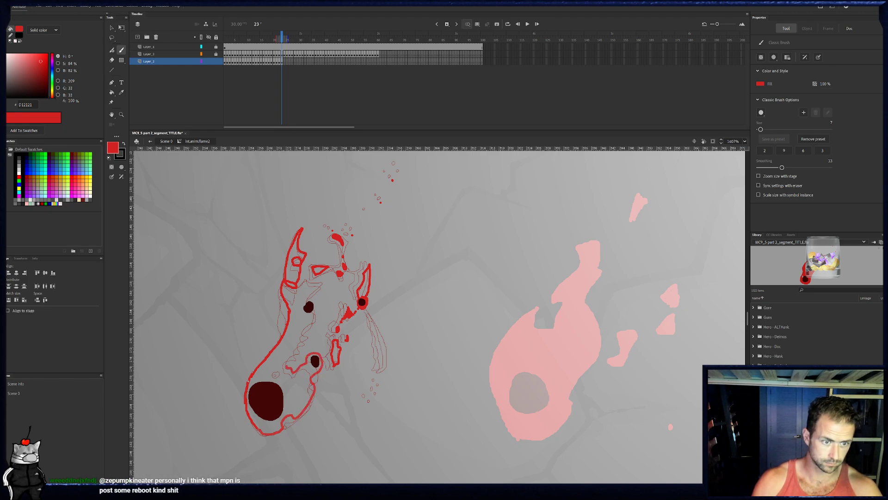
mouse_move(294, 352)
left_mouse_down()
mouse_move(315, 312)
mouse_move(311, 301)
mouse_move(304, 308)
mouse_move(304, 289)
mouse_move(323, 279)
left_mouse_up()
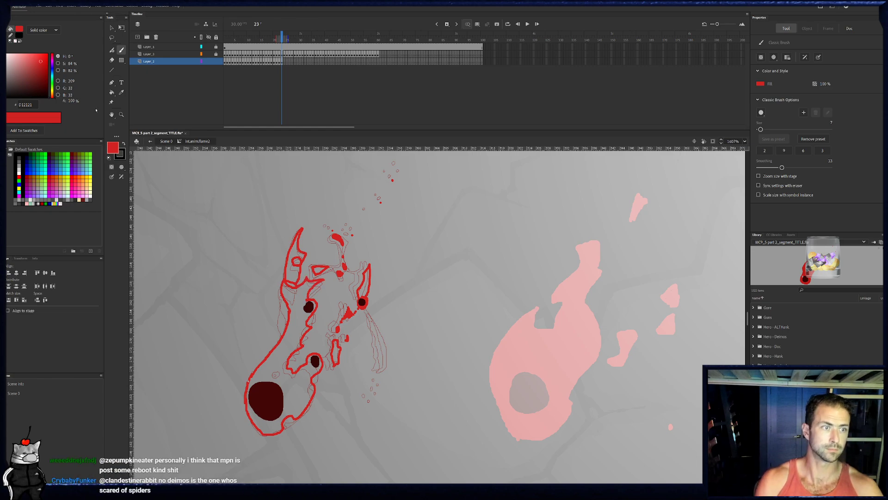
- Fill frame 23's outlined main body with red and erase a small hole above the large ember
key("k")
left_click(273, 347)
key("e")
left_click_drag(275, 373, 277, 371)
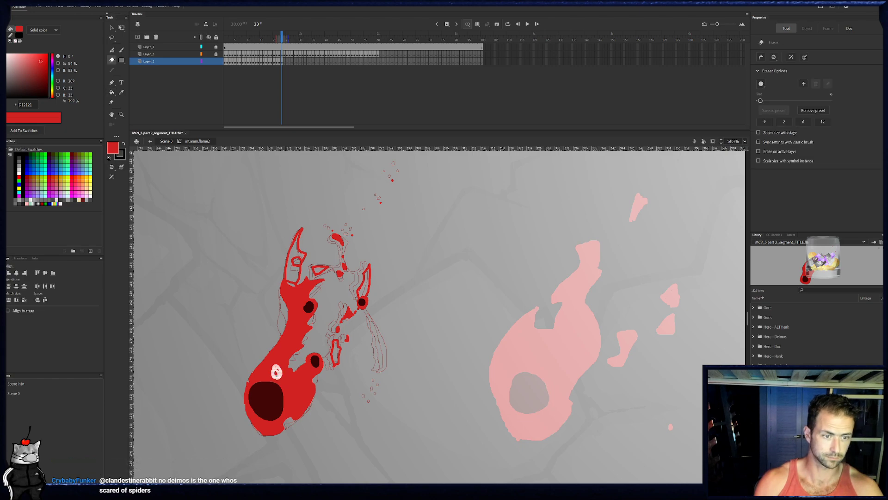
key("b")
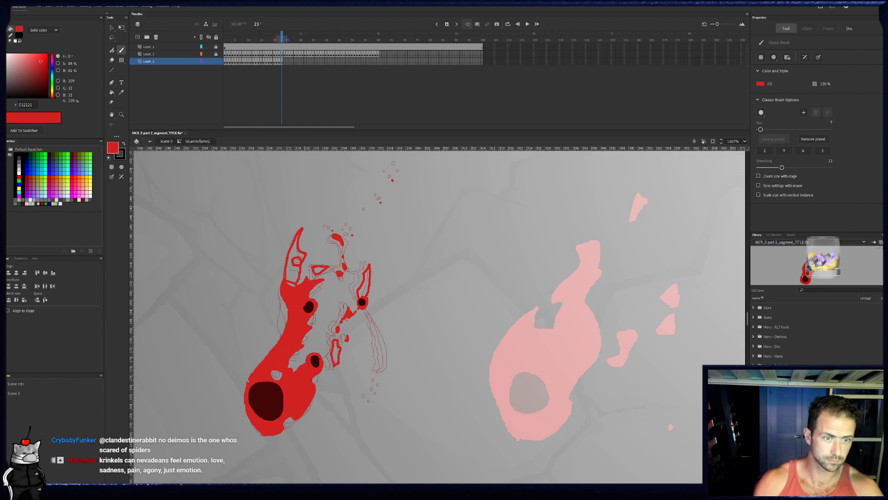
- Fill frame 23's left tip, crossbar piece, right prong and small lower fragment with red
left_click(112, 92)
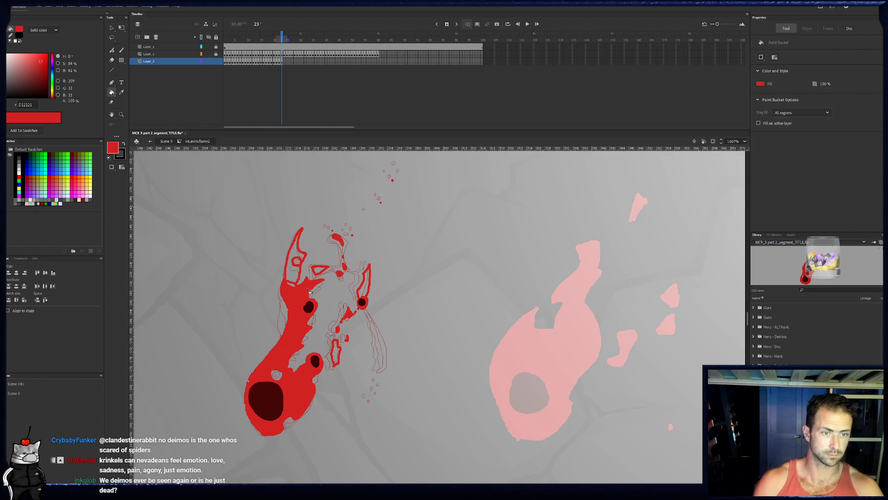
left_click(296, 262)
left_click(323, 272)
left_click(365, 285)
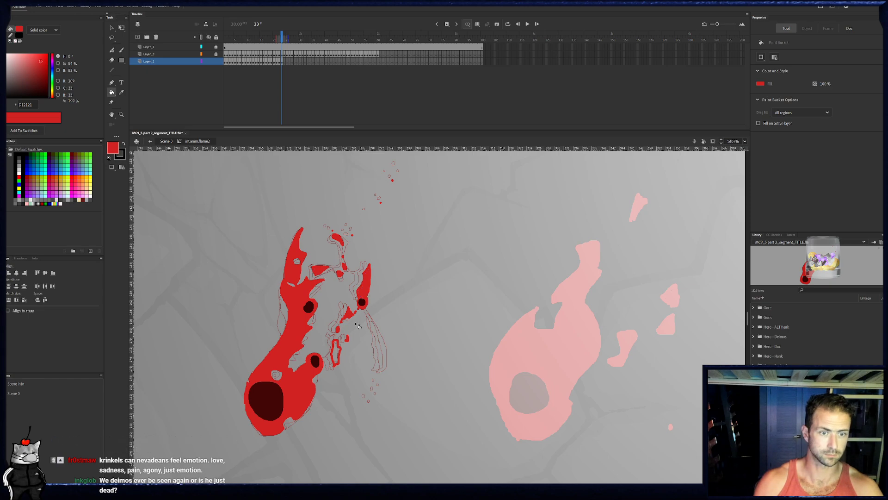
left_click(338, 358)
scroll(365, 251, "up", 3)
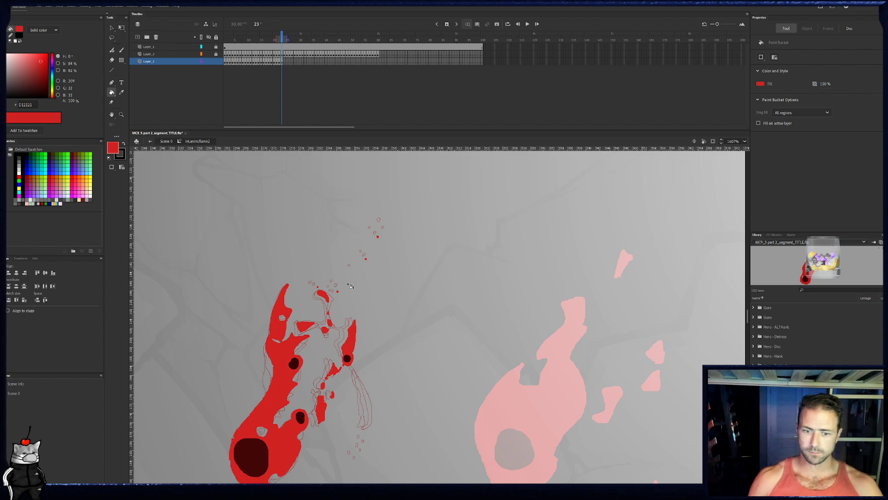
- Compare frame 23 with its neighbours, draw and fill its detached right strip in red, and dot the flecks below it
left_click(284, 62)
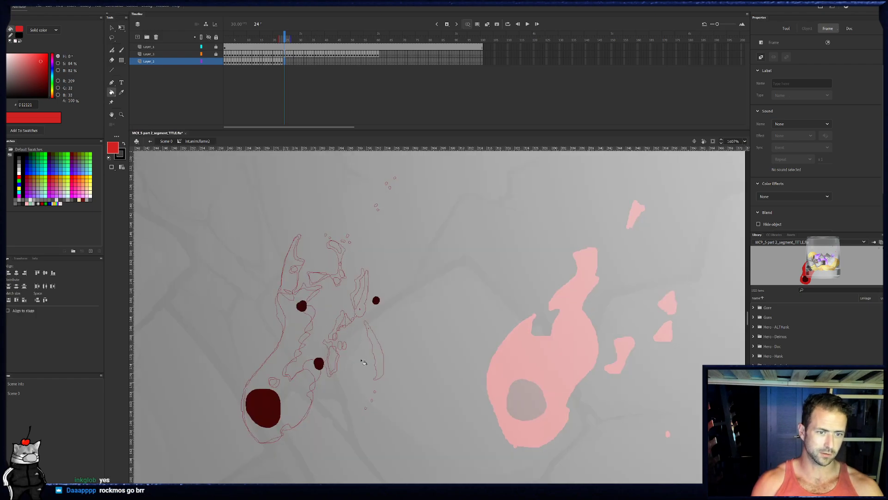
key("comma")
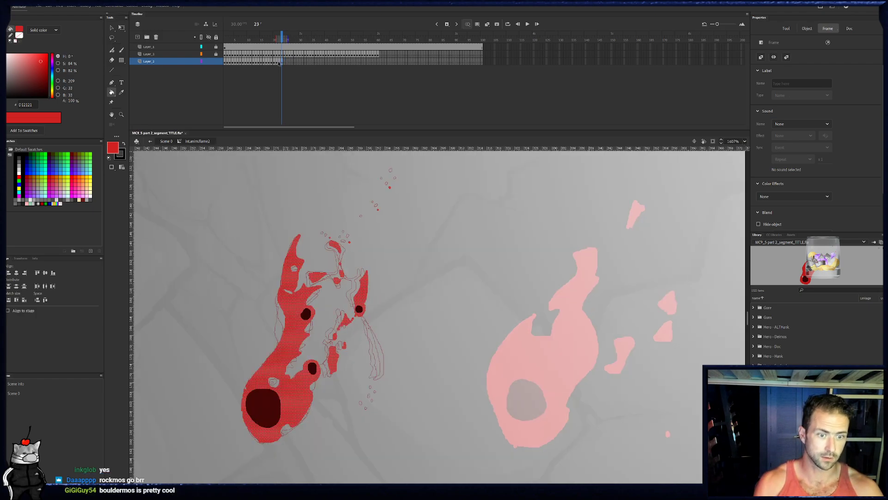
key("comma")
left_click(282, 62)
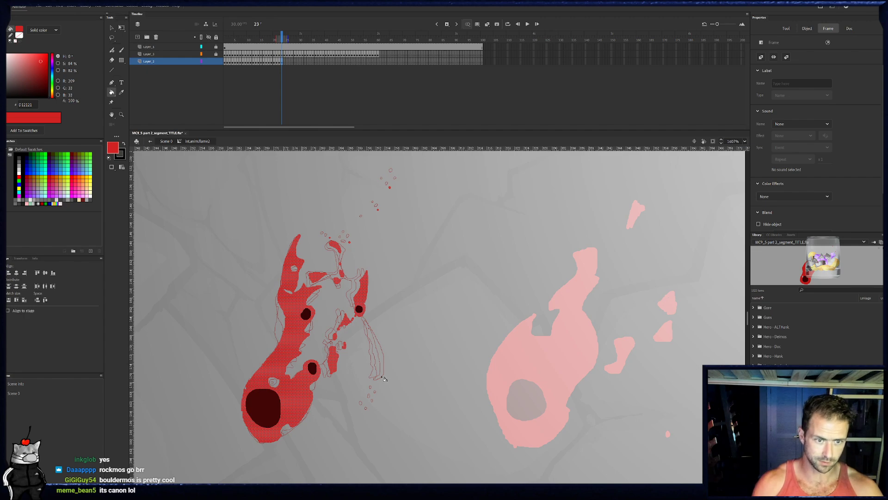
key("b")
mouse_move(383, 366)
left_mouse_down()
mouse_move(379, 340)
mouse_move(379, 379)
mouse_move(383, 363)
left_mouse_up()
key("space")
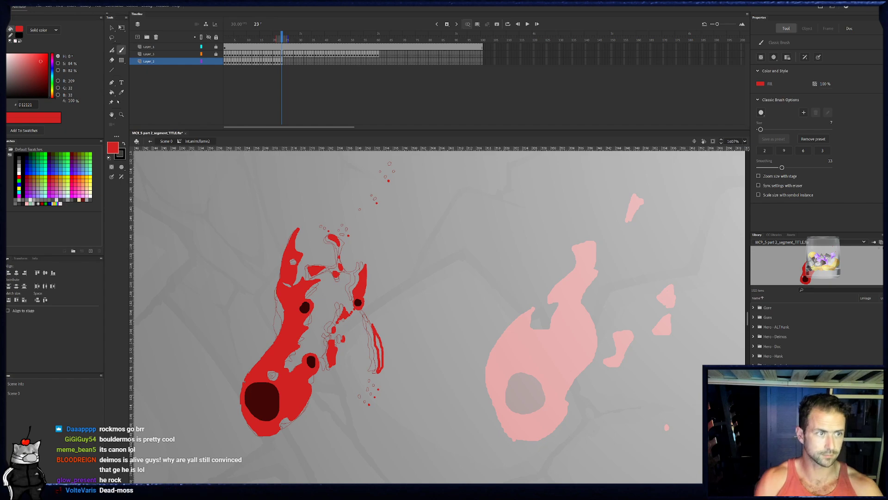
key("k")
left_click(383, 353)
key("e")
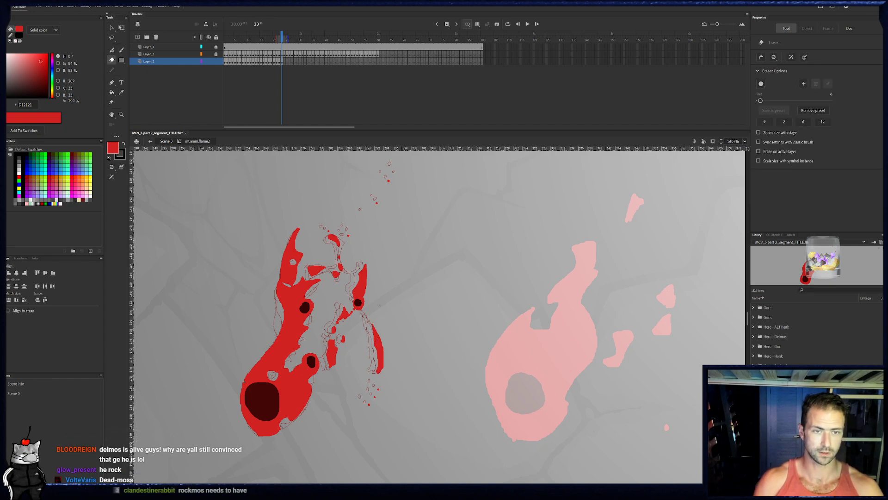
left_click_drag(383, 231, 383, 237)
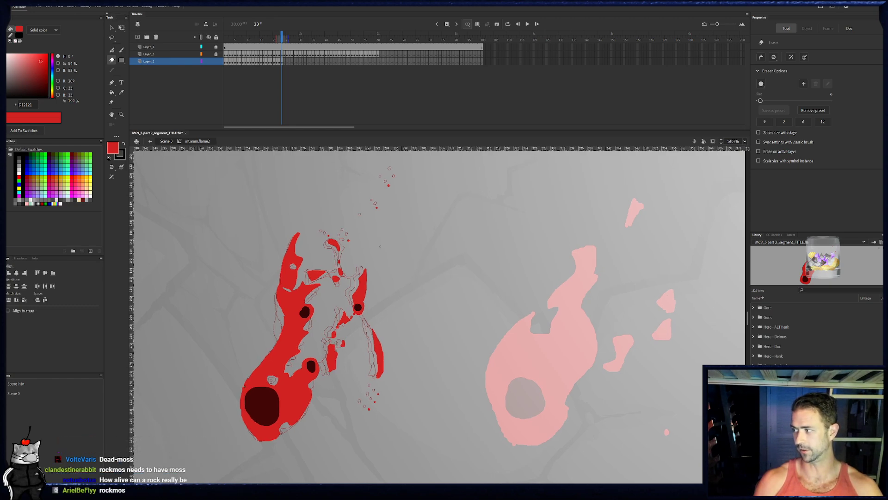
- On frame 24, draw the thin detached right strip, ring the right ember in red, and draw the small fragments beside it
left_click(285, 61)
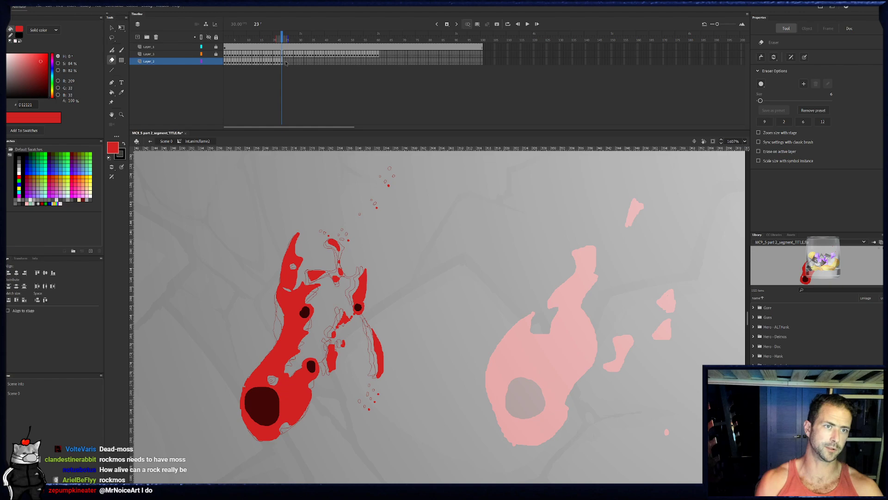
key("b")
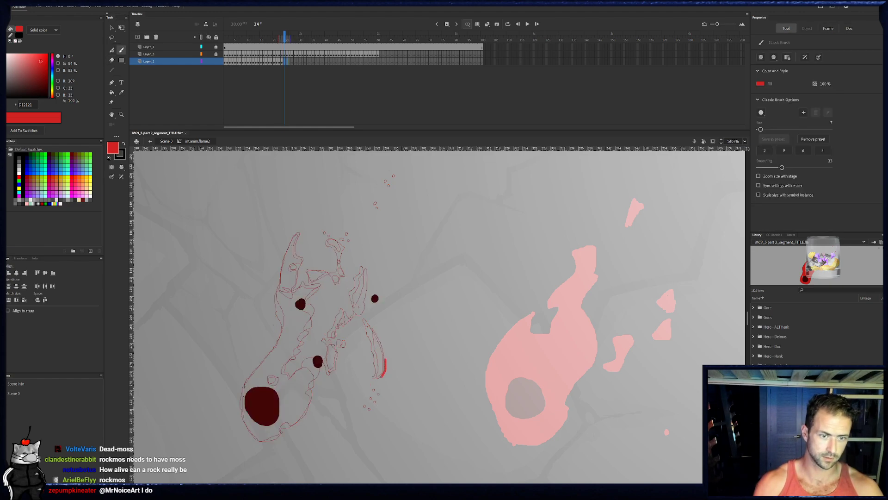
left_click_drag(382, 376, 377, 332)
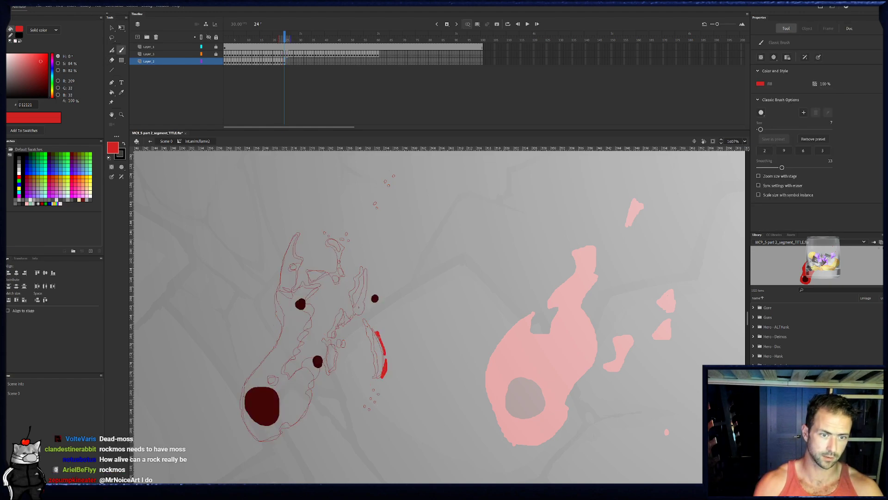
mouse_move(373, 294)
left_mouse_down()
mouse_move(376, 302)
mouse_move(338, 336)
mouse_move(350, 346)
mouse_move(334, 348)
left_mouse_up()
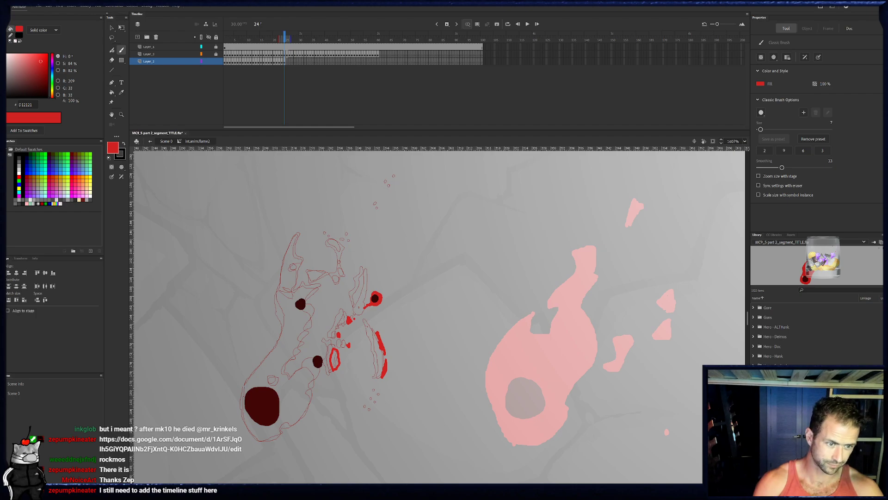
- Outline frame 24's base around the lower-right ember, circle the hole above the large ember, and trace the left edge upward
mouse_move(262, 439)
left_mouse_down()
mouse_move(310, 402)
mouse_move(305, 385)
mouse_move(322, 366)
mouse_move(311, 353)
mouse_move(290, 373)
left_mouse_up()
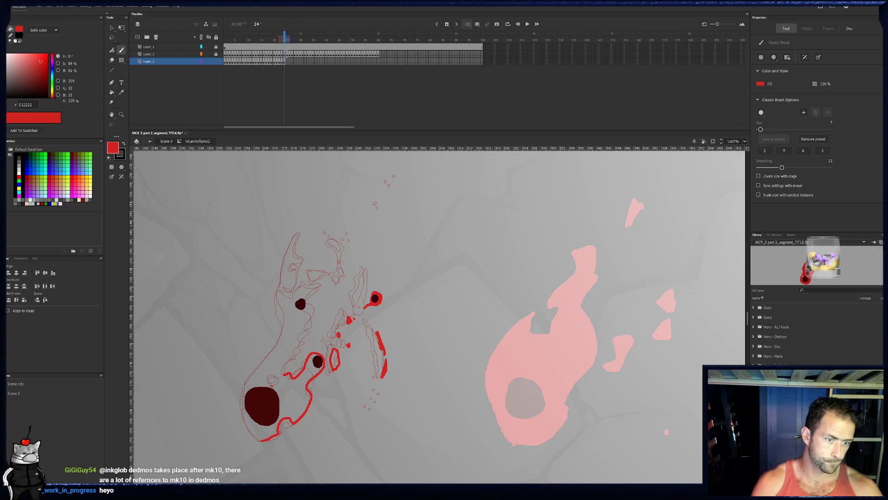
mouse_move(266, 374)
left_mouse_down()
mouse_move(282, 377)
mouse_move(270, 385)
left_mouse_up()
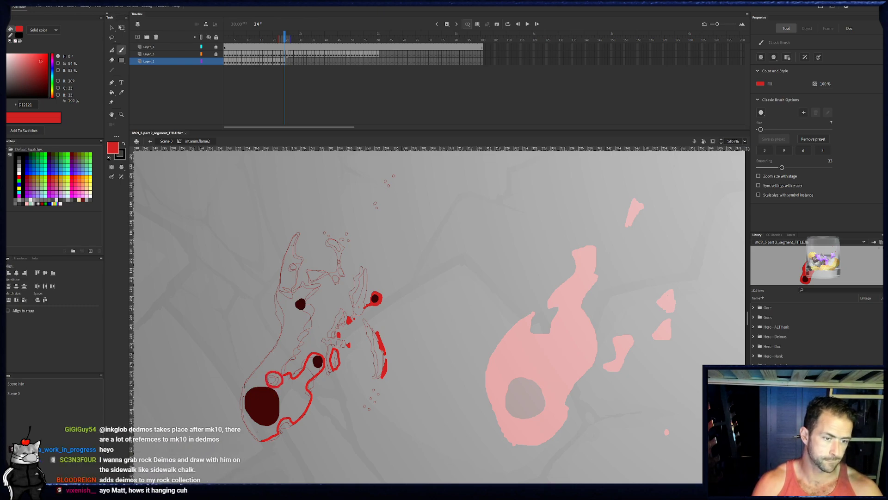
mouse_move(251, 428)
left_mouse_down()
mouse_move(243, 410)
mouse_move(254, 371)
mouse_move(281, 341)
mouse_move(286, 315)
mouse_move(279, 282)
left_mouse_up()
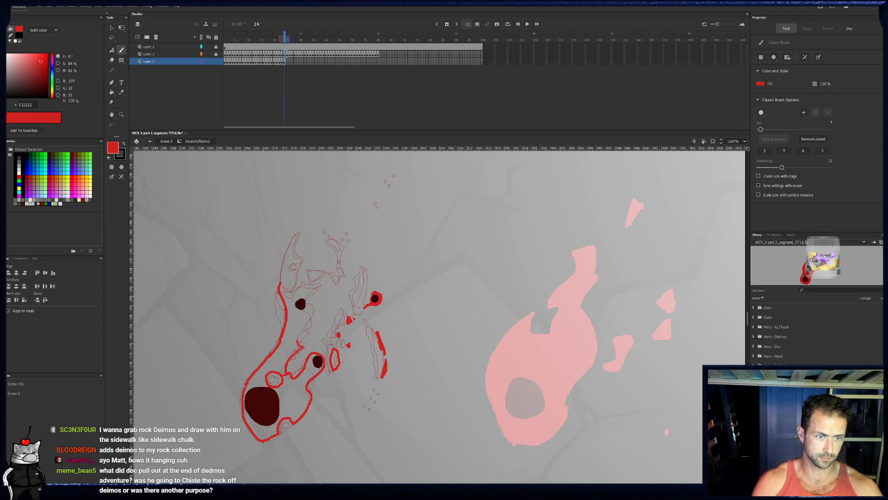
- Outline frame 24's jagged inner edge, left tip with its holes, right prong and crossbar piece, adding the top curl fragments
left_click_drag(309, 334, 318, 281)
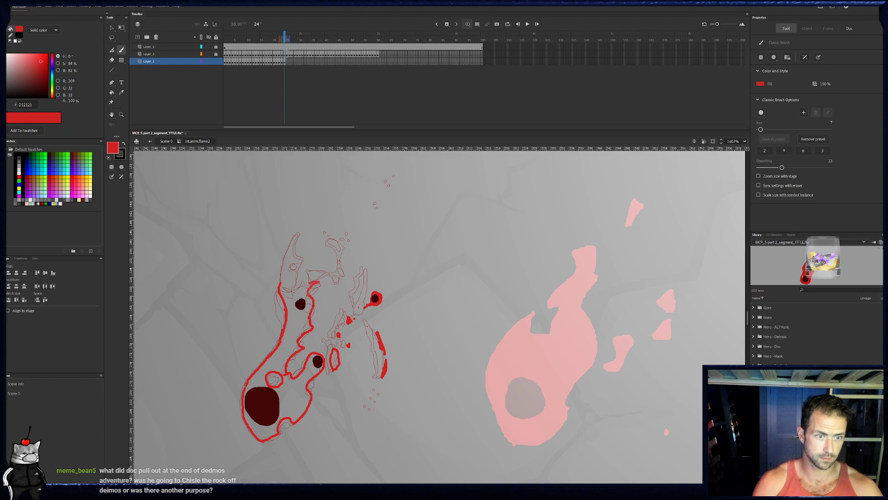
mouse_move(295, 279)
left_mouse_down()
mouse_move(300, 338)
mouse_move(291, 268)
mouse_move(304, 260)
mouse_move(297, 234)
mouse_move(294, 279)
left_mouse_up()
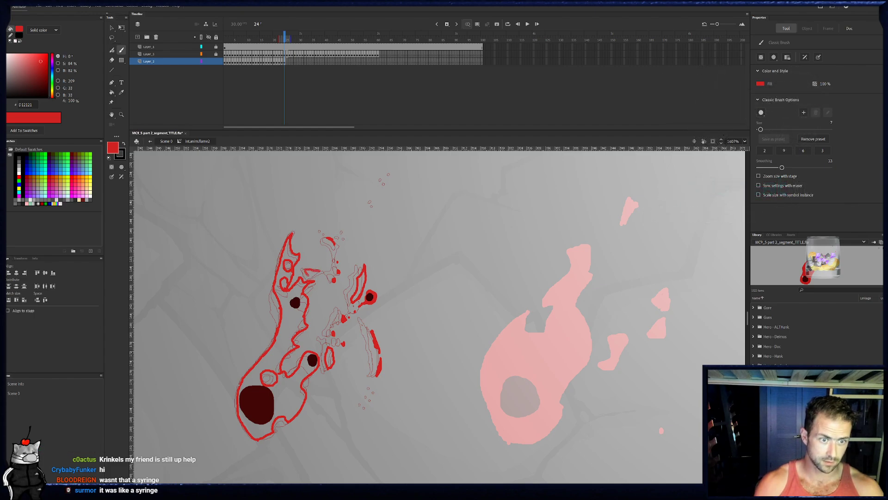
left_click_drag(308, 276, 320, 272)
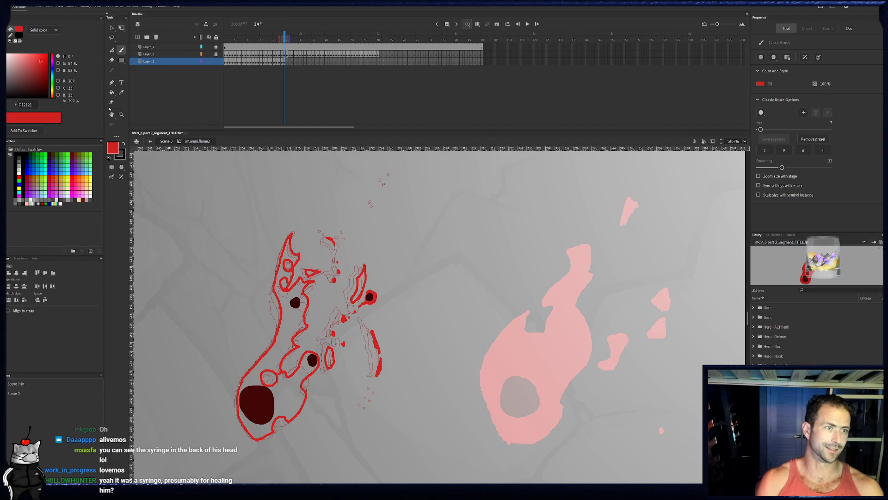
- Fill frame 24's main body, small lower fragment, right prong and crossbar piece with red
left_click(111, 92)
left_click(319, 358)
left_click(328, 358)
left_click(360, 283)
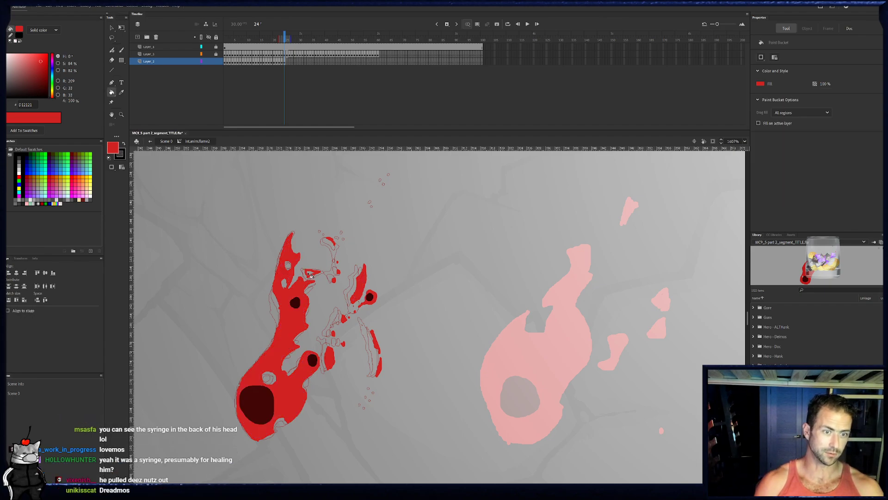
left_click_drag(352, 232, 343, 245)
- Dot two red flecks high above the flame on frame 24
key("b")
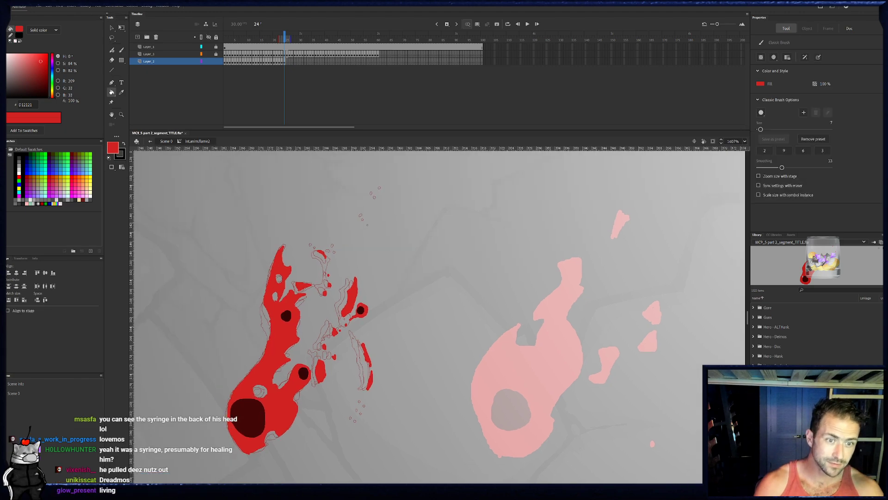
left_click(365, 223)
left_click(378, 199)
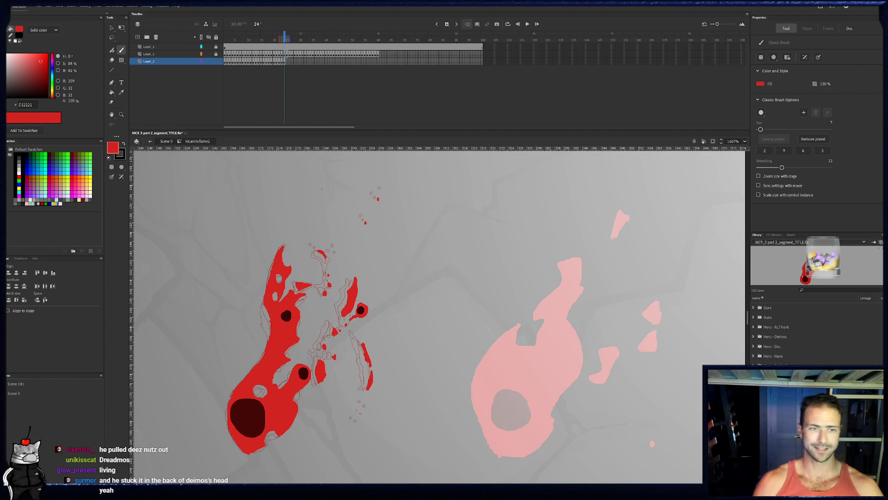
- On frame 25, outline the flame's left edge, left tip with its holes, and jagged inner edge down to the lower-right ember
left_click(287, 65)
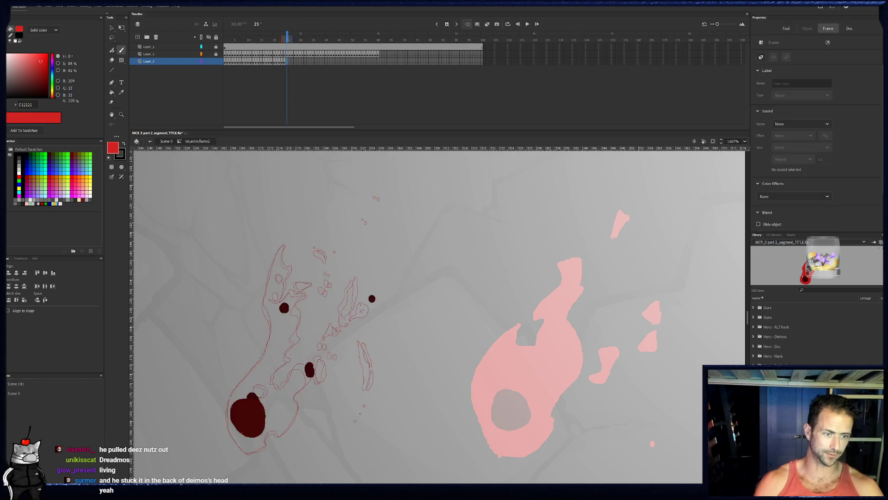
mouse_move(230, 422)
left_mouse_down()
mouse_move(244, 450)
mouse_move(227, 416)
mouse_move(231, 396)
mouse_move(272, 339)
mouse_move(267, 304)
mouse_move(284, 243)
mouse_move(290, 276)
left_mouse_up()
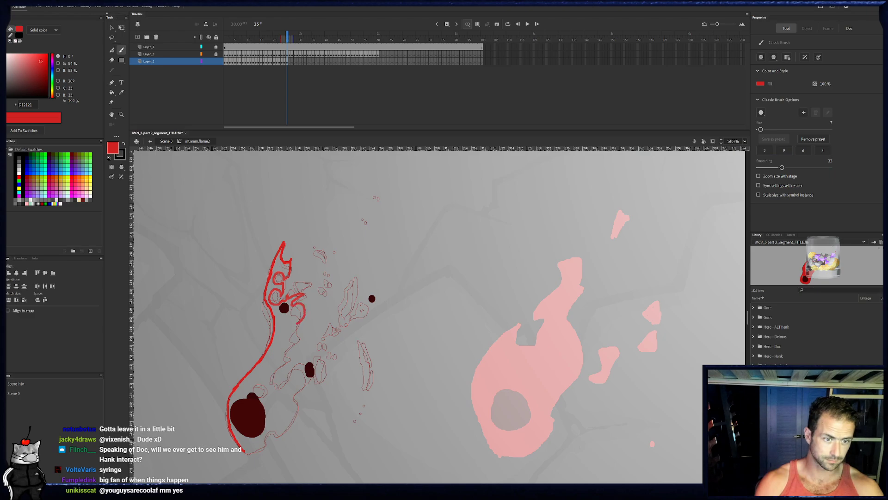
left_click_drag(297, 322, 287, 352)
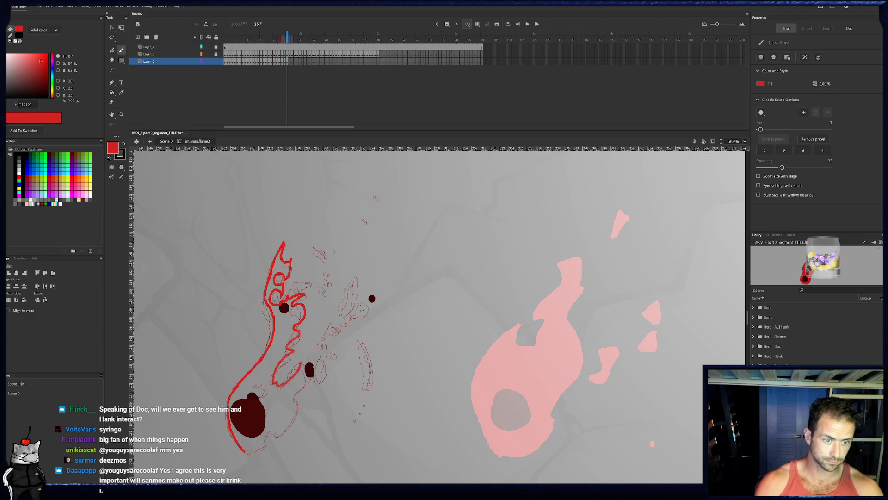
left_click_drag(277, 371, 314, 361)
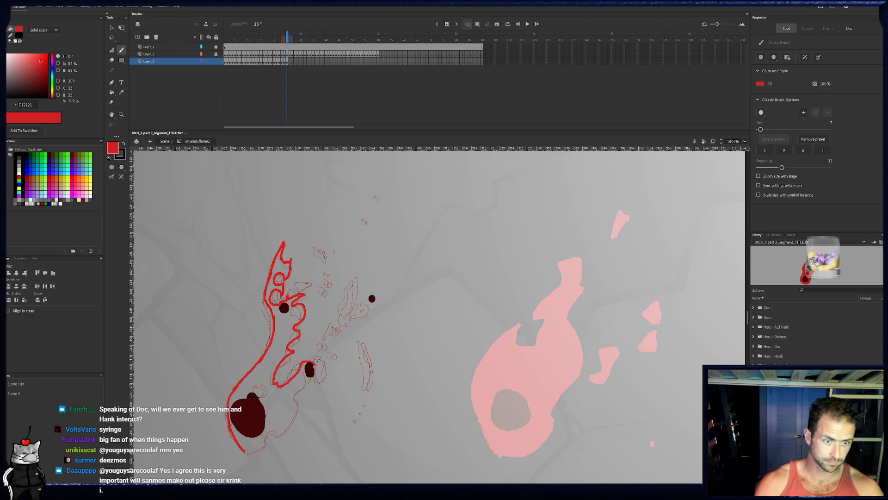
- Compare frame 25 with frames 24 and 26, and outline its lower-right lobe, base and hole above the large ember, adding nearby flecks
left_click(286, 62)
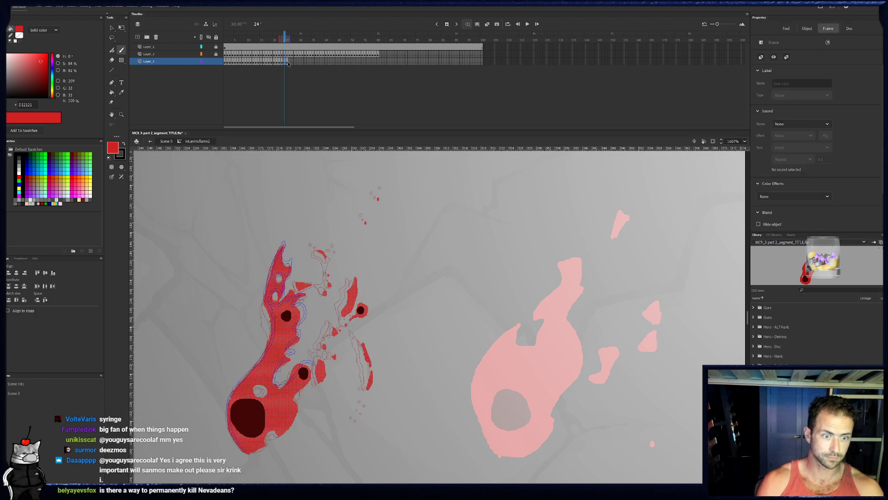
left_click(289, 62)
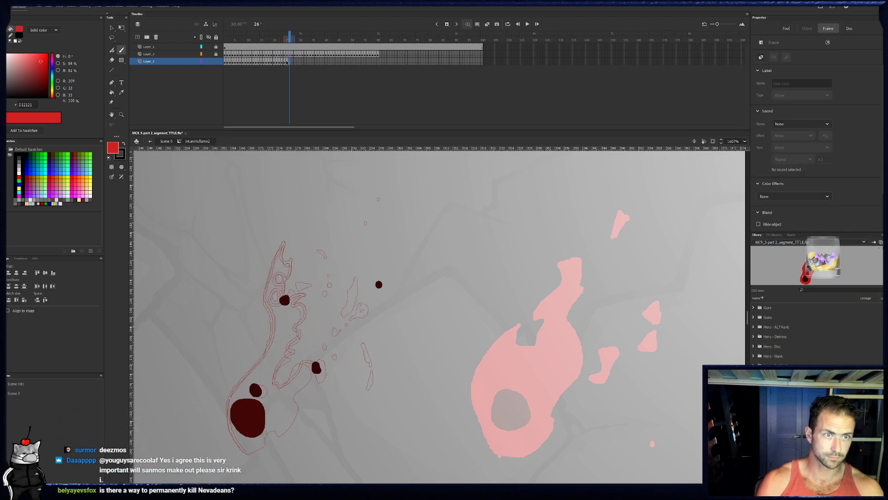
key("comma")
key("ctrl+a")
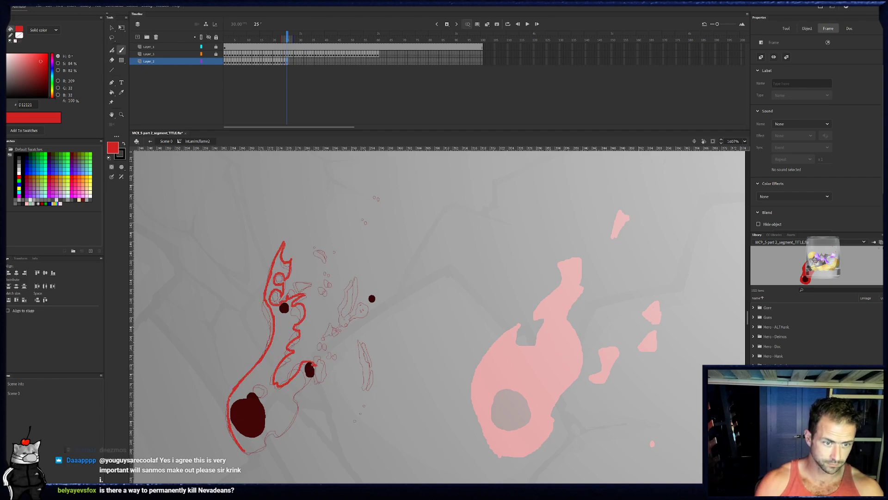
key("e")
key("b")
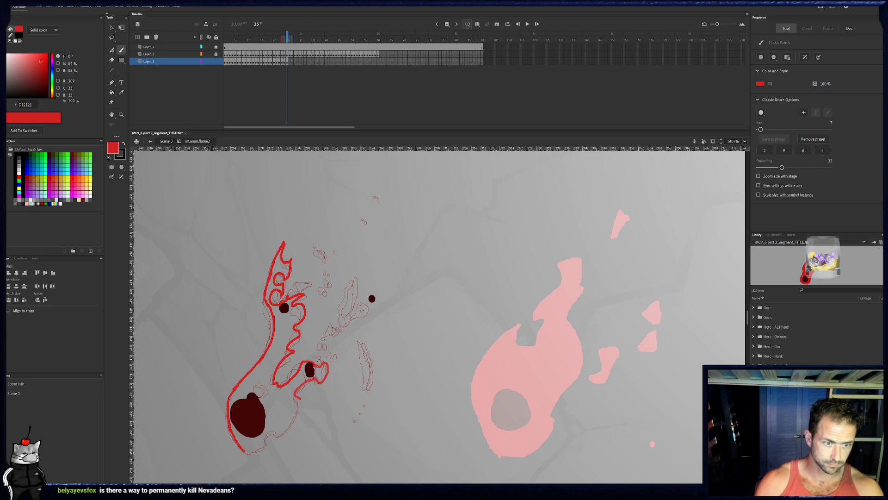
left_click_drag(264, 447, 245, 452)
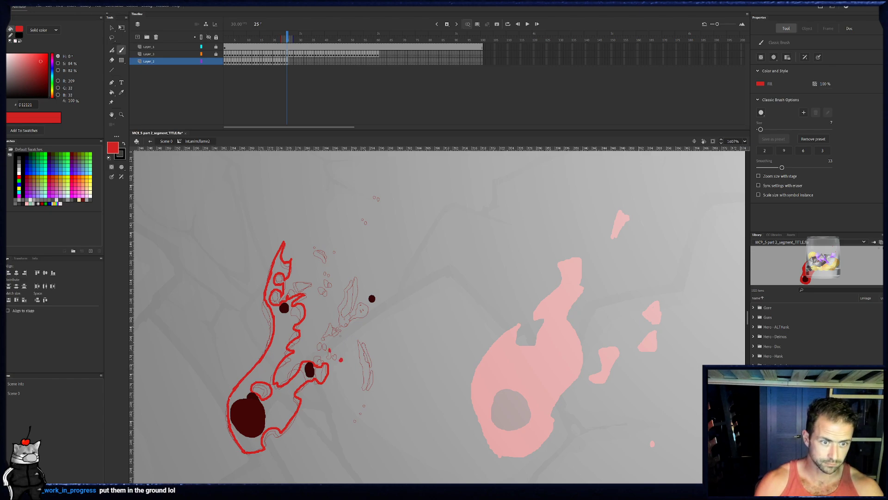
- On frame 25, dot flecks toward the upper-right ember, ring that ember in red, and draw the detached slivers and fragments around it
left_click(338, 336)
left_click(343, 333)
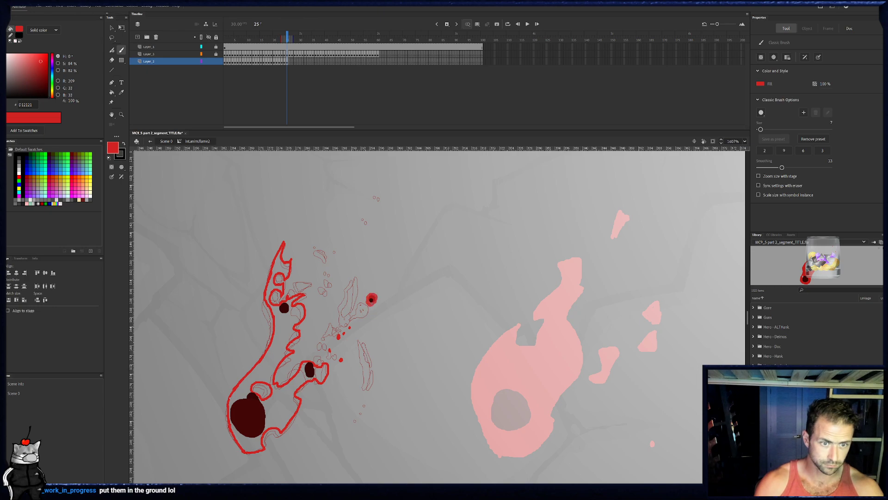
left_click(372, 299)
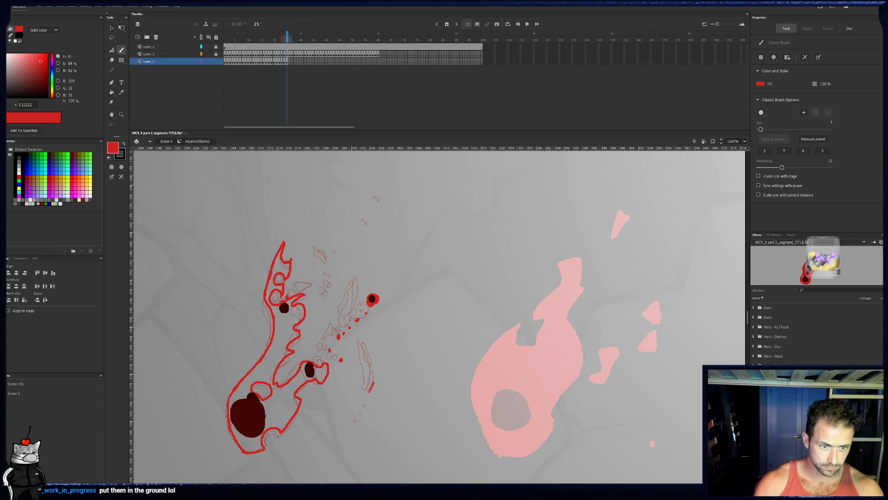
left_click_drag(372, 364, 366, 346)
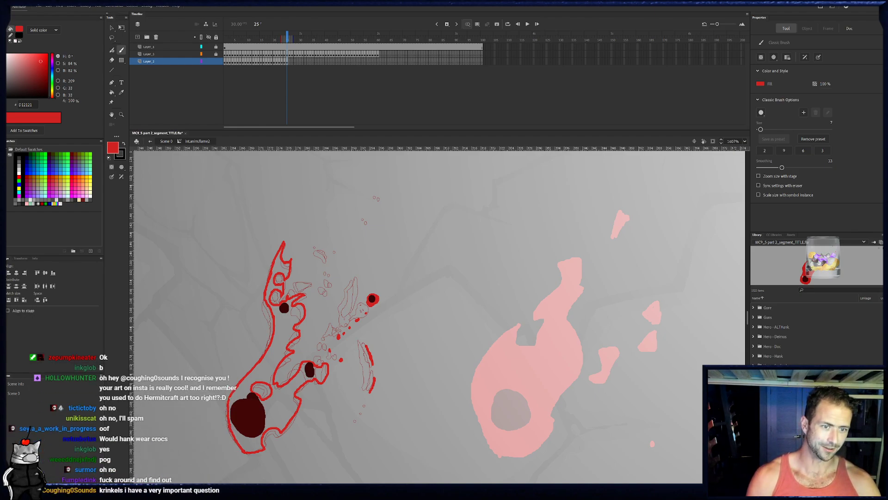
mouse_move(360, 285)
left_mouse_down()
mouse_move(359, 276)
mouse_move(348, 310)
left_mouse_up()
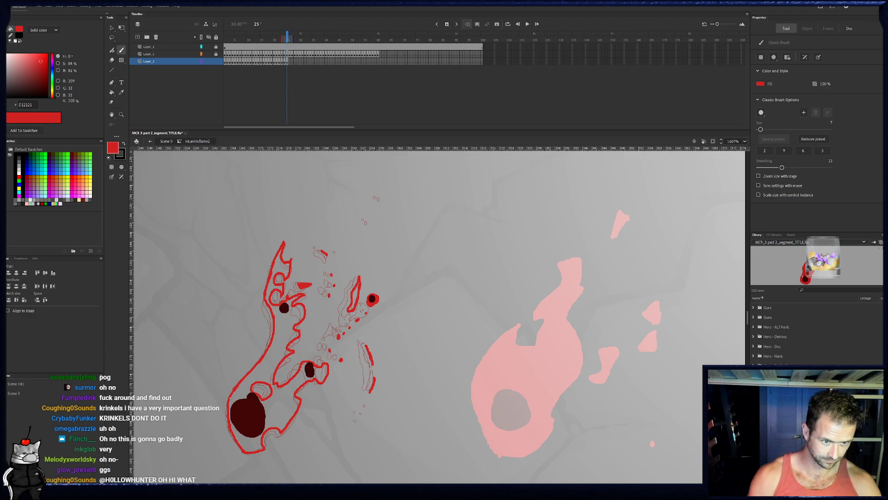
- Dot small red flecks below the right-hand slivers on frames 24 and 25, and high above the flame on frame 25
left_click(285, 37)
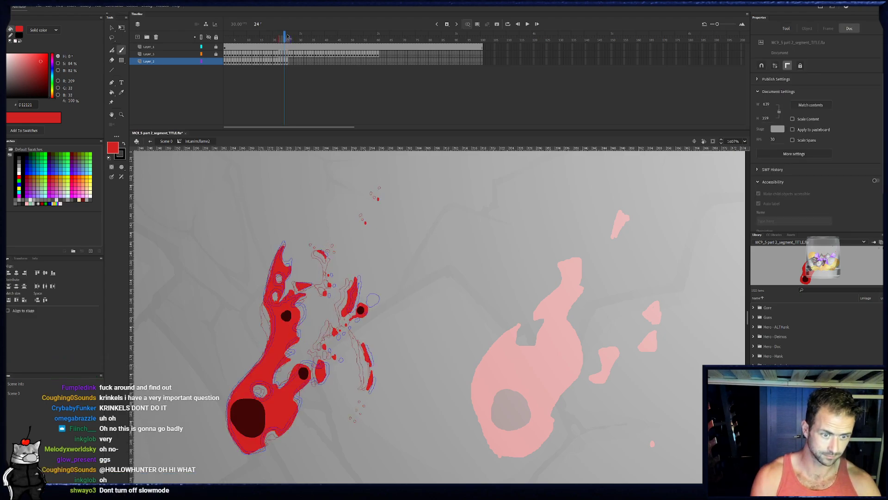
left_click(357, 425)
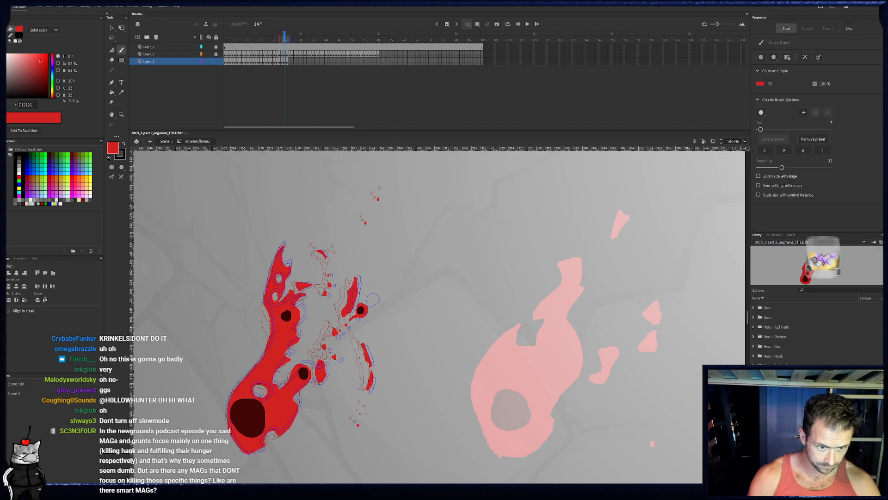
key(".")
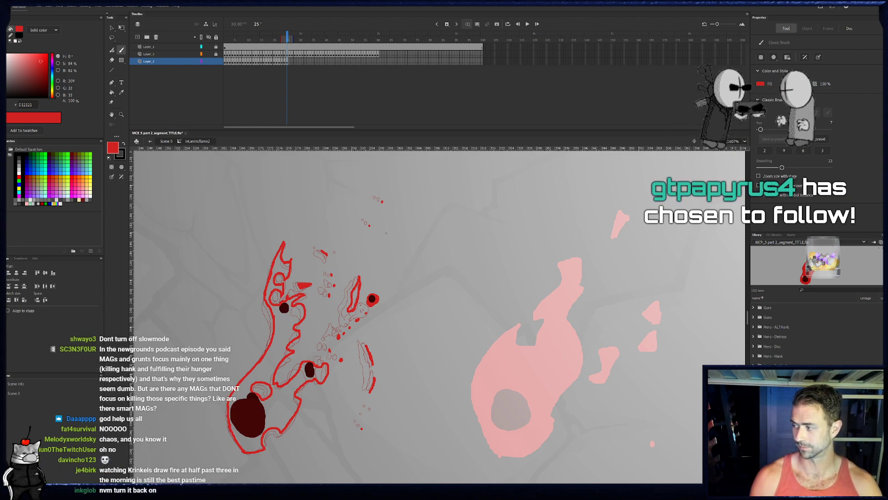
- Fill frame 25's main flame body and the long detached fragment beside the upper-right ember with red
left_click_drag(386, 263, 400, 249)
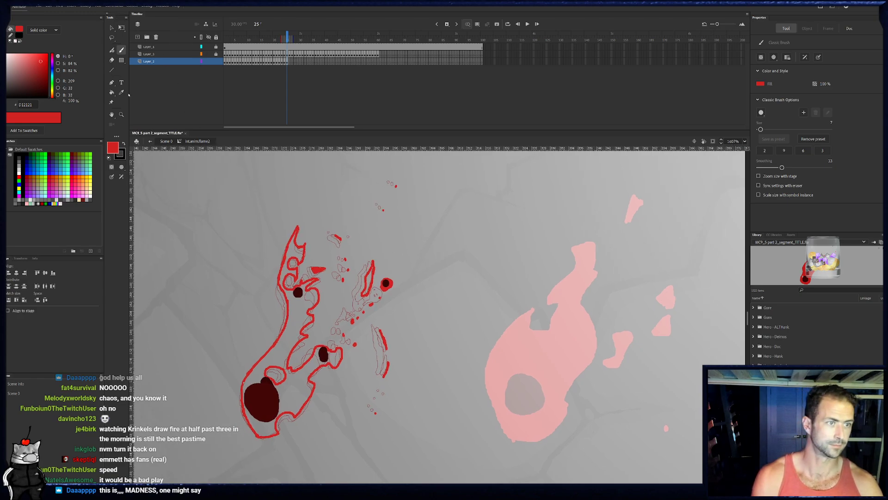
left_click(112, 93)
left_click(305, 344)
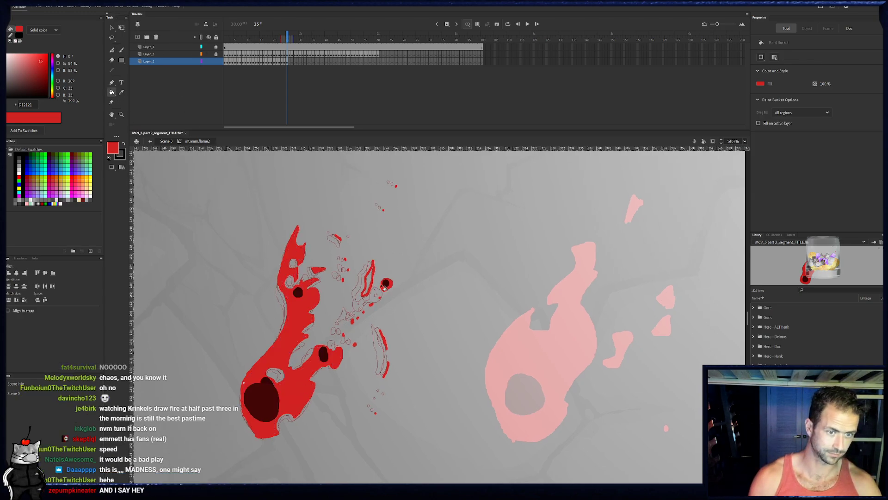
left_click(369, 284)
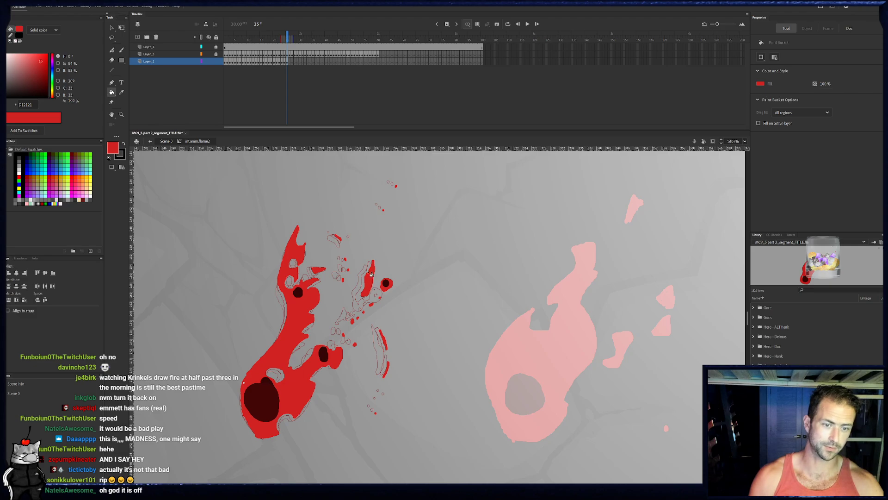
- Compare frames 24 and 25, and on frame 26 outline the hole beside the small lower ember and the flame's left edge
key("period")
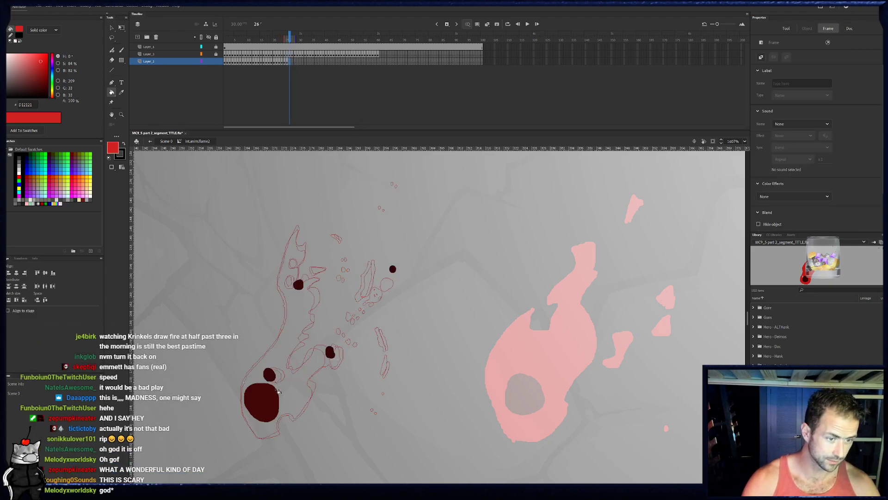
left_click(286, 63)
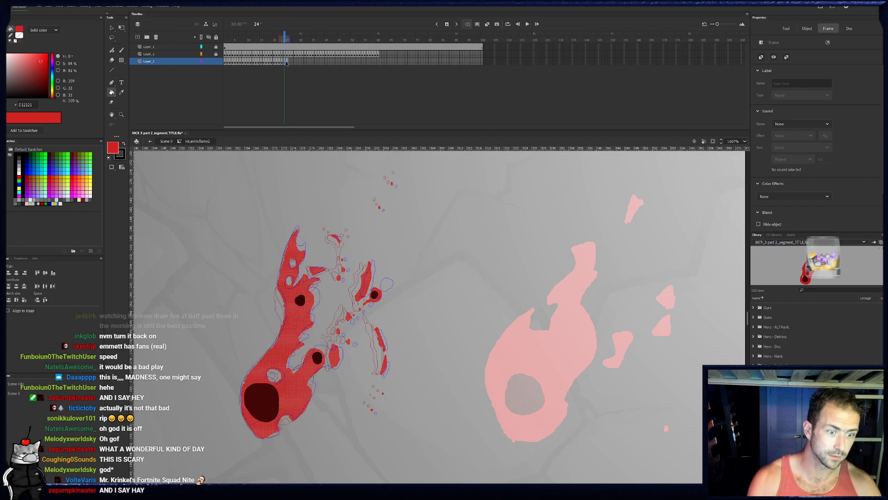
left_click_drag(285, 36, 287, 36)
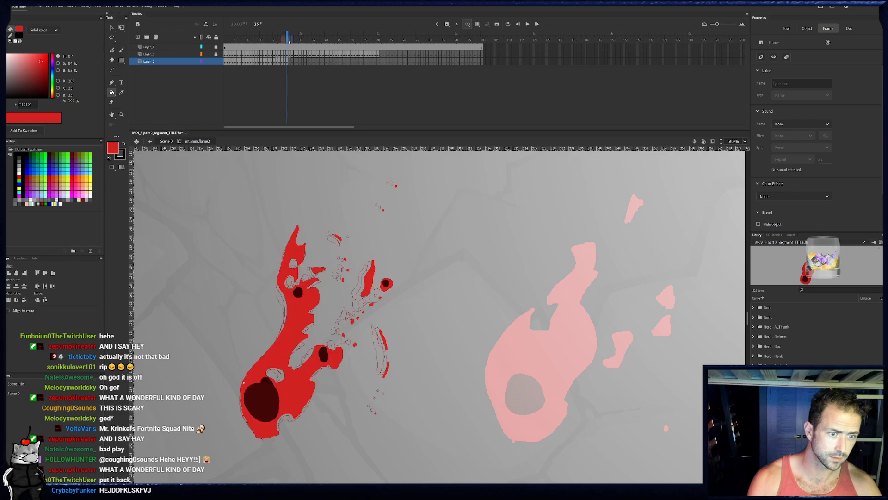
left_click(285, 62)
left_click(288, 63)
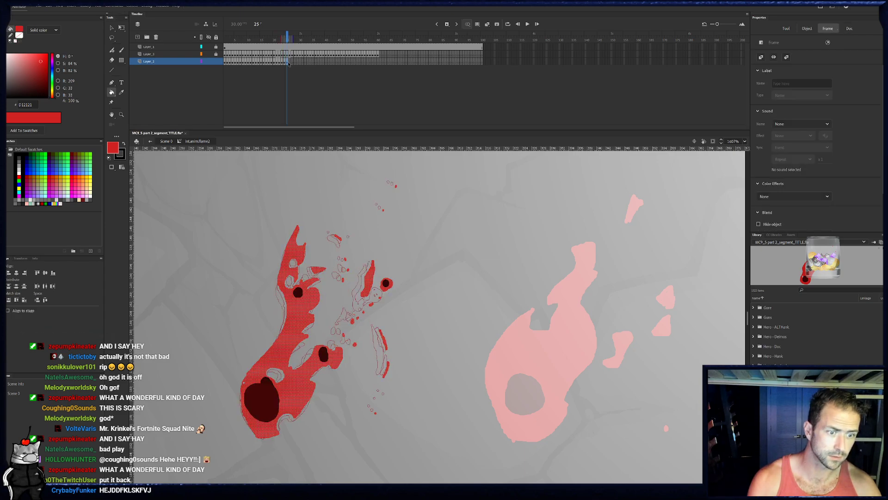
key(".")
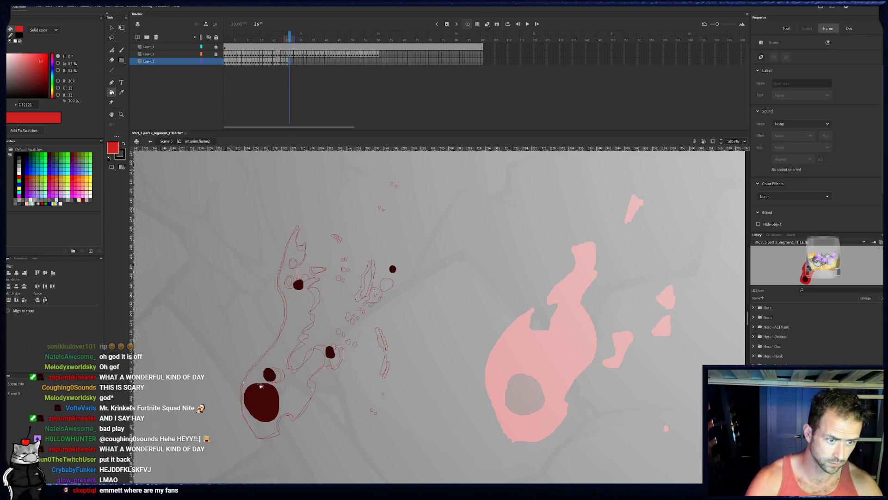
key("b")
mouse_move(275, 386)
left_mouse_down()
mouse_move(274, 361)
mouse_move(276, 384)
left_mouse_up()
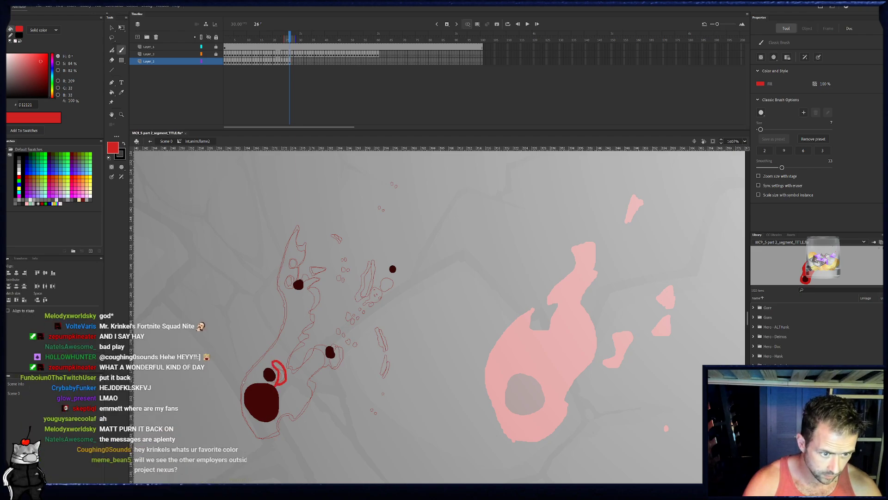
mouse_move(250, 426)
left_mouse_down()
mouse_move(240, 408)
mouse_move(250, 370)
left_mouse_up()
left_click_drag(281, 333, 285, 288)
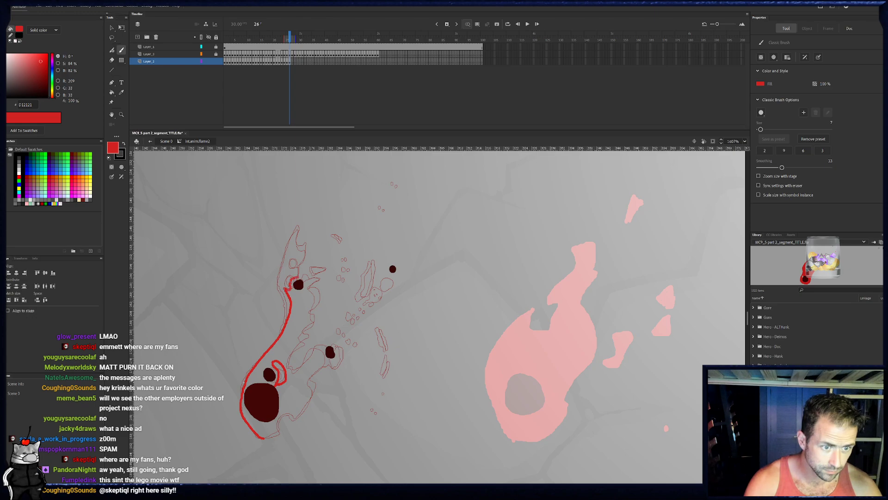
- On frame 26, outline the jagged inner edge, the small crossbar piece, and the forked upper tip with its hole
left_click_drag(323, 299, 314, 306)
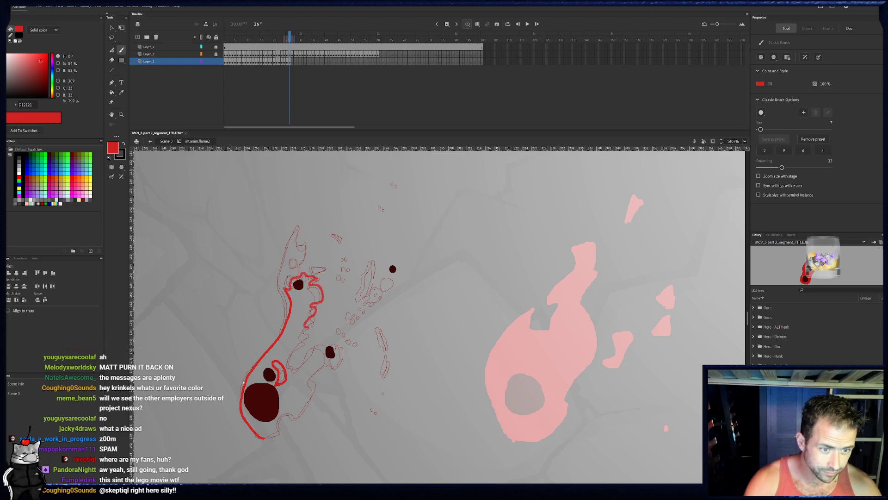
left_click_drag(290, 351, 295, 370)
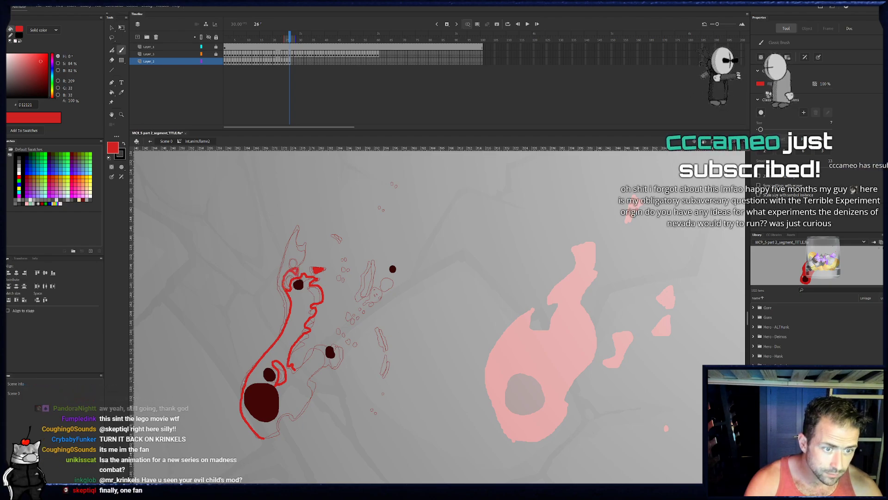
left_click_drag(289, 270, 304, 258)
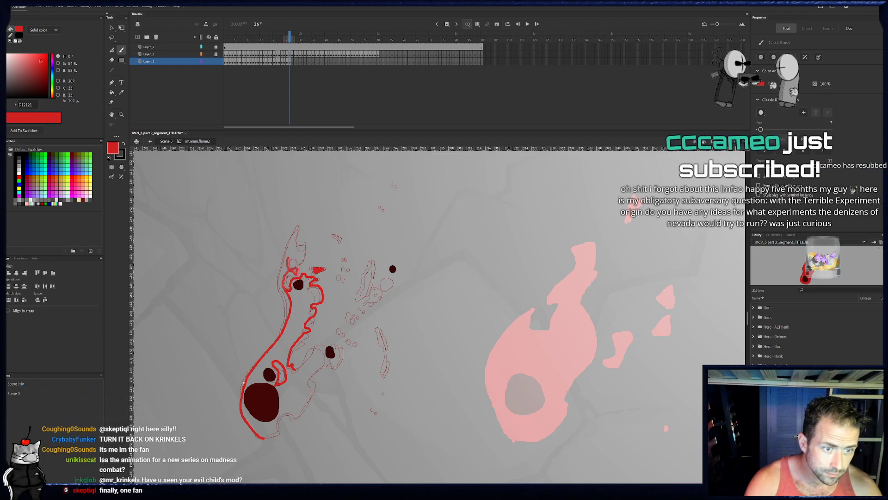
left_click(288, 61)
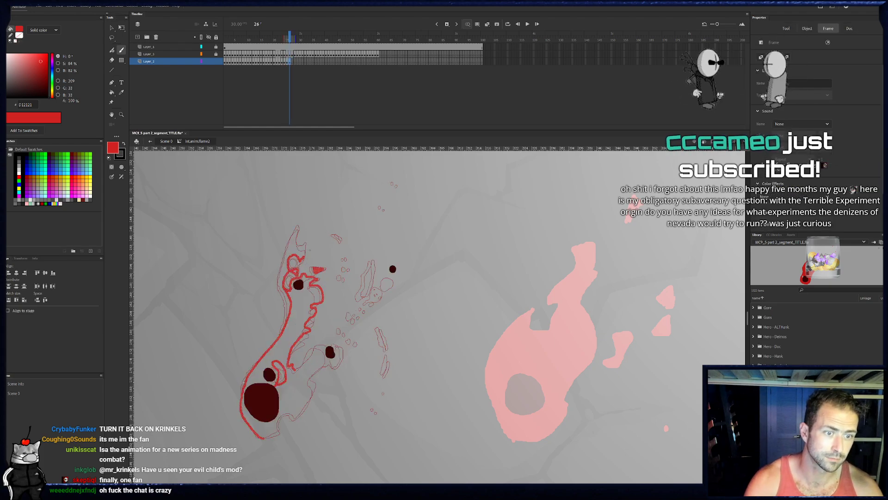
left_click_drag(303, 259, 301, 225)
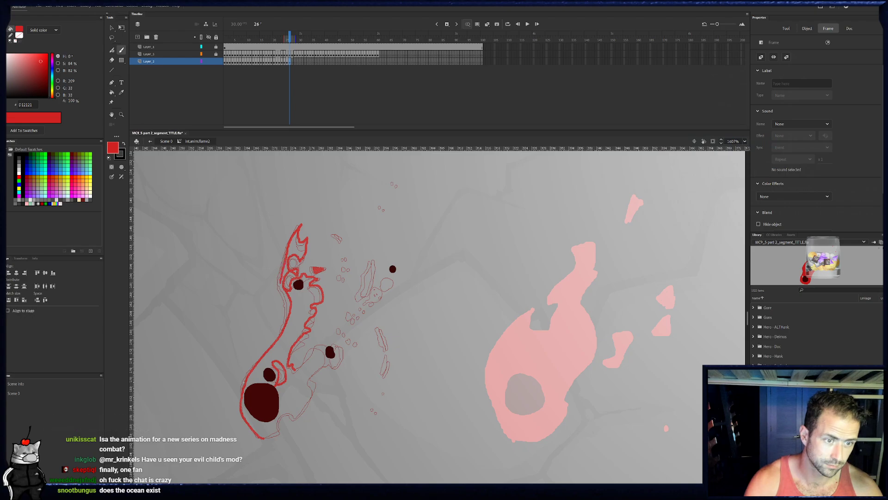
key("Escape")
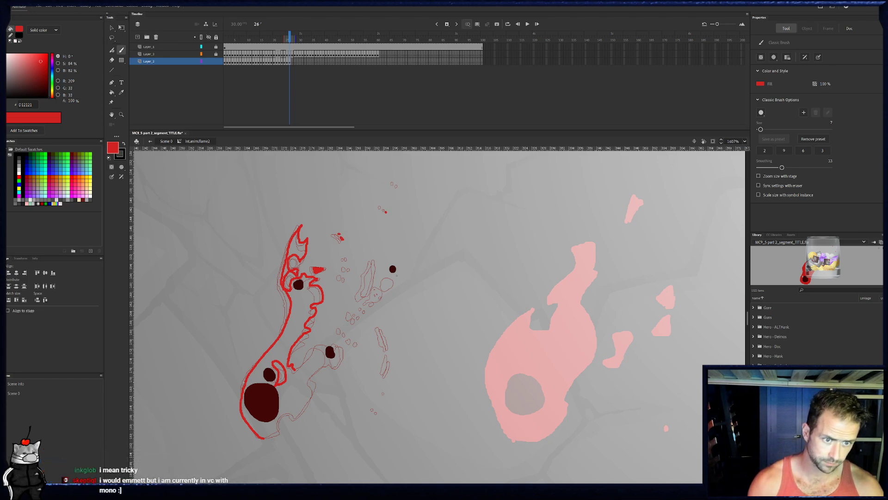
- On frame 26, ring the upper-right ember in red and dot a trail of flecks and shrunken slivers below it
left_click_drag(389, 269, 391, 275)
key("ctrl+z")
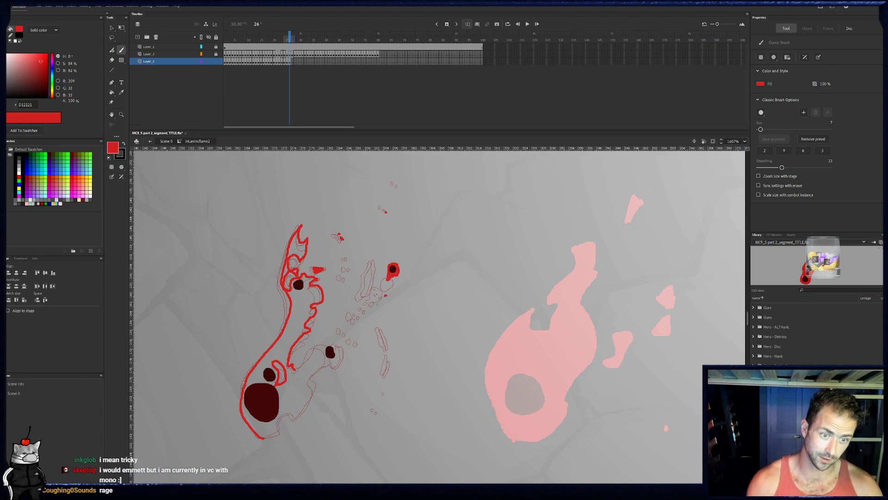
left_click(366, 313)
left_click(361, 319)
left_click(356, 325)
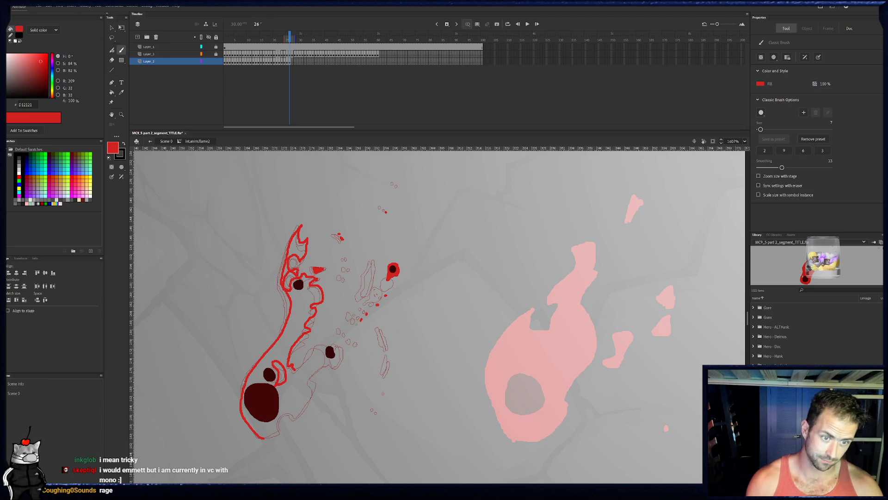
left_click(385, 333)
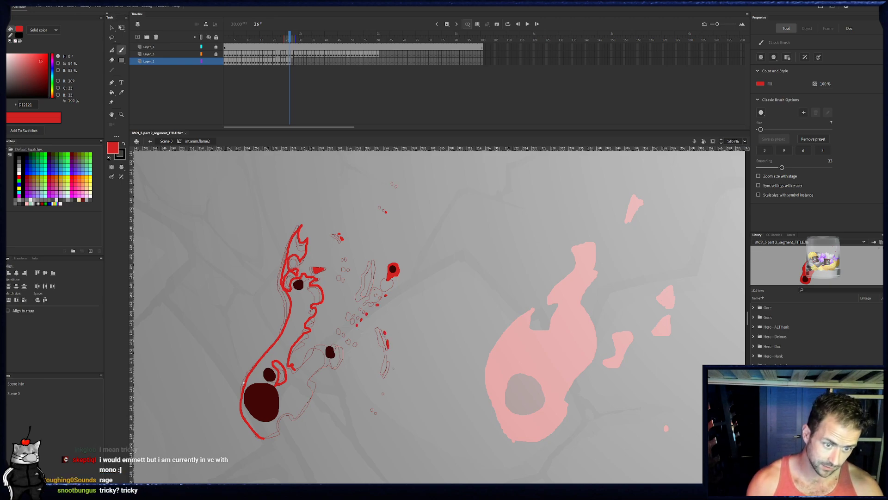
left_click(392, 367)
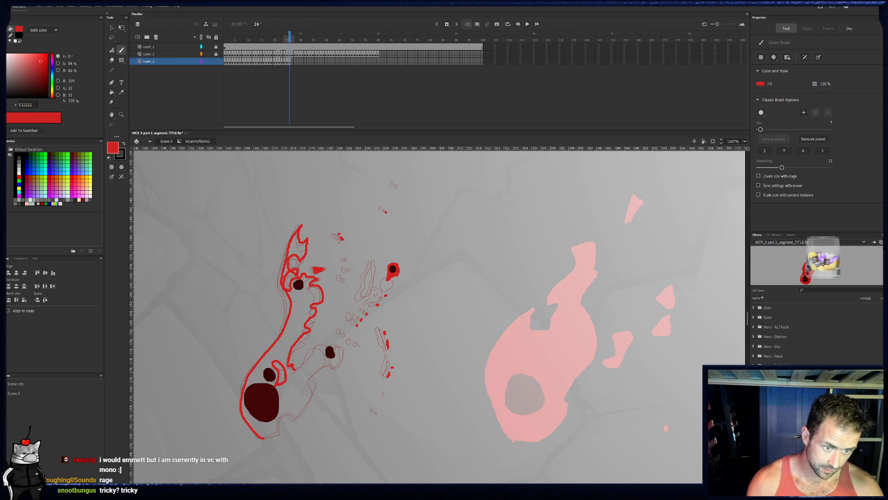
left_click(358, 346)
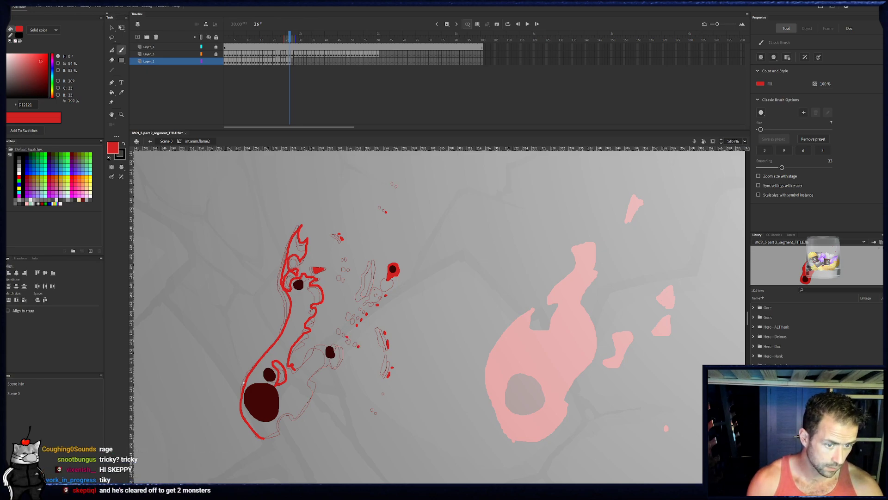
- Outline frame 26's lower-right lobe around its ember, down the flame's right edge, and close the base
left_click_drag(332, 345, 336, 348)
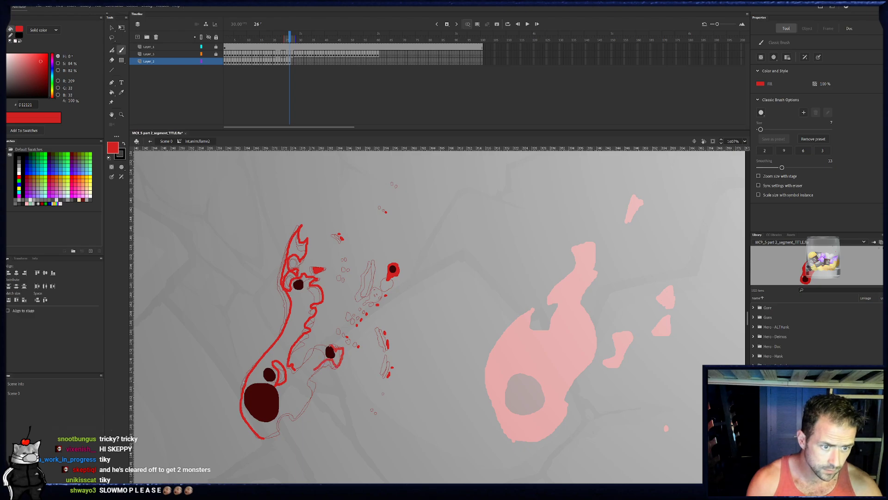
left_click_drag(316, 385, 298, 415)
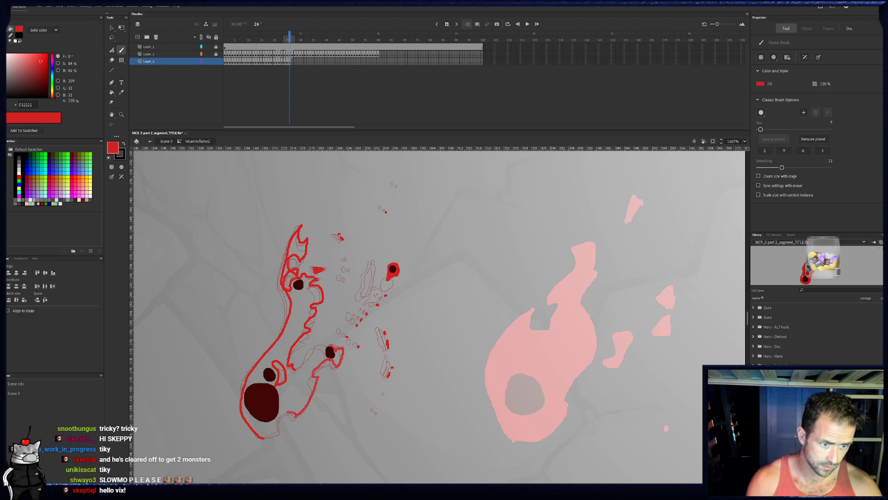
left_click_drag(344, 356, 311, 398)
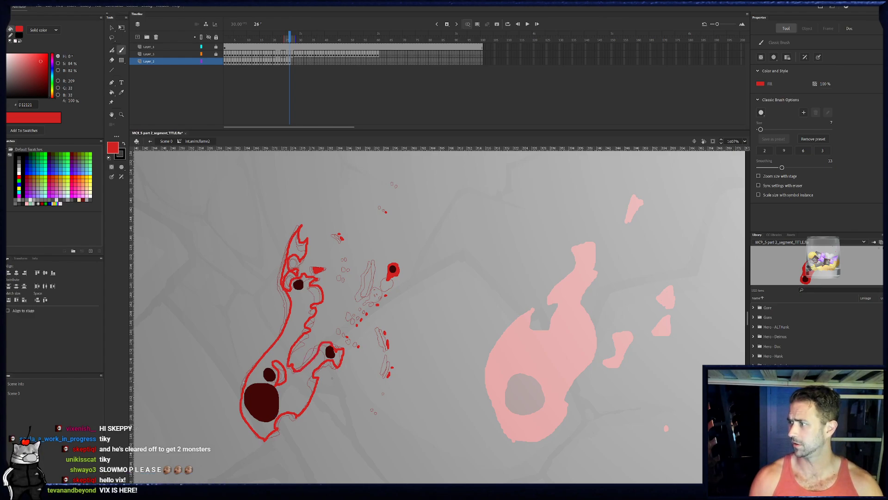
- Fill frame 26's main body and upper tip with red, and dot flecks beside the tip
key("k")
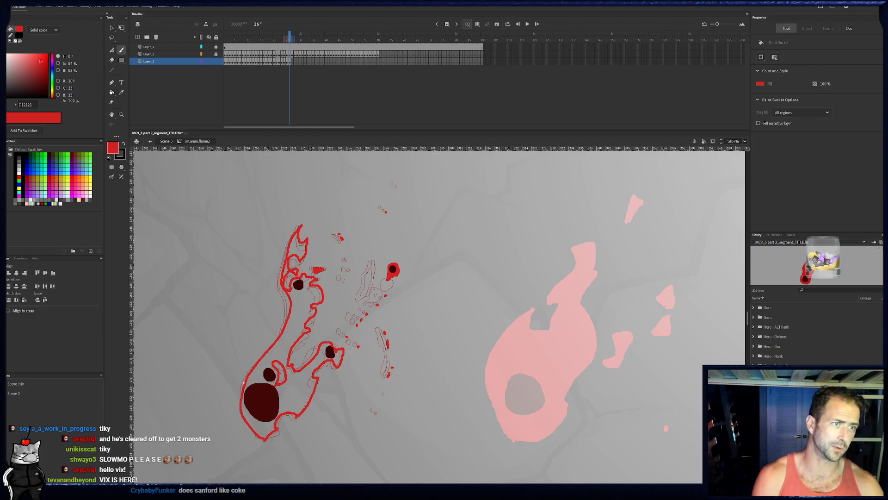
left_click(319, 393)
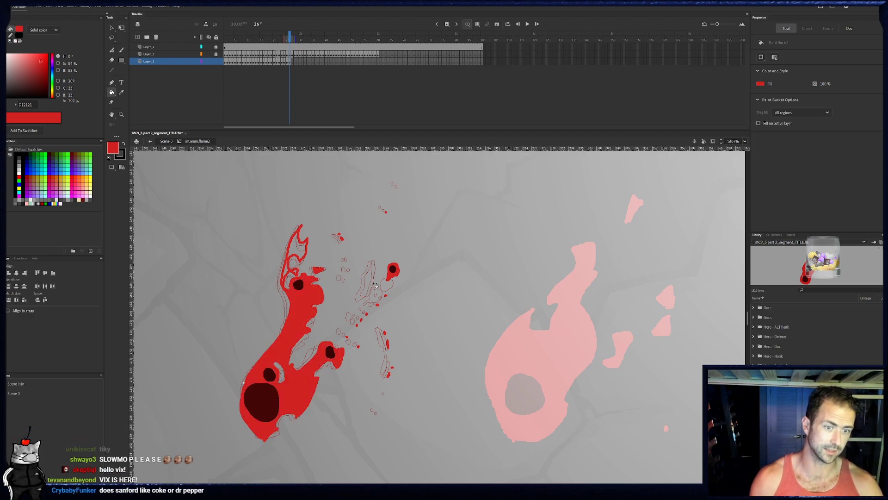
left_click(299, 261)
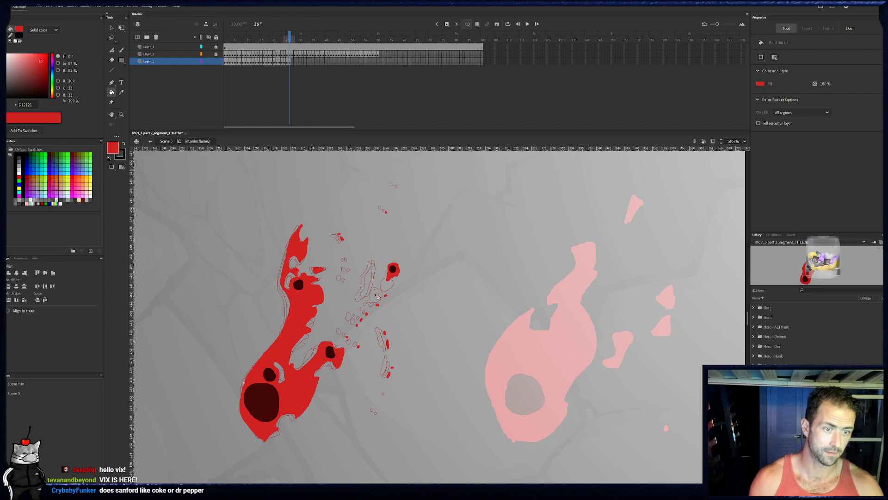
key("b")
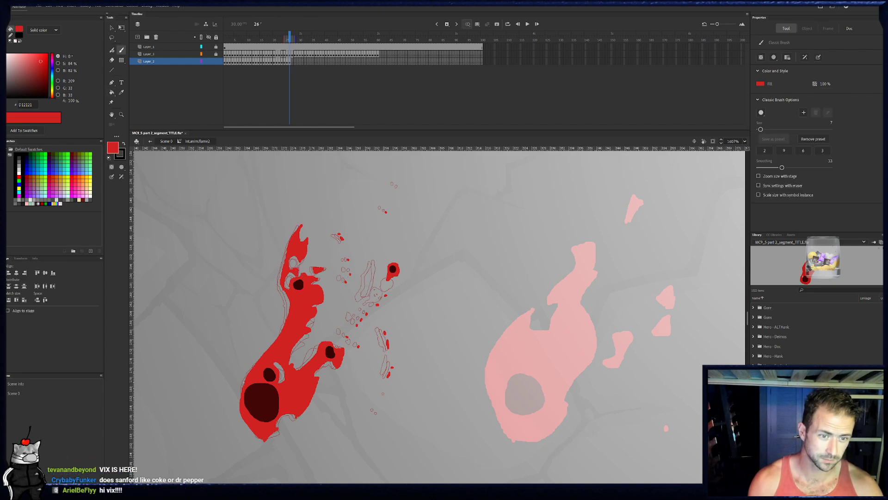
- On frame 26, outline the detached sliver beside the upper-right ember, fill it with red, and touch up the ember's ring
mouse_move(370, 276)
left_mouse_down()
mouse_move(377, 261)
mouse_move(366, 295)
left_mouse_up()
left_click(111, 92)
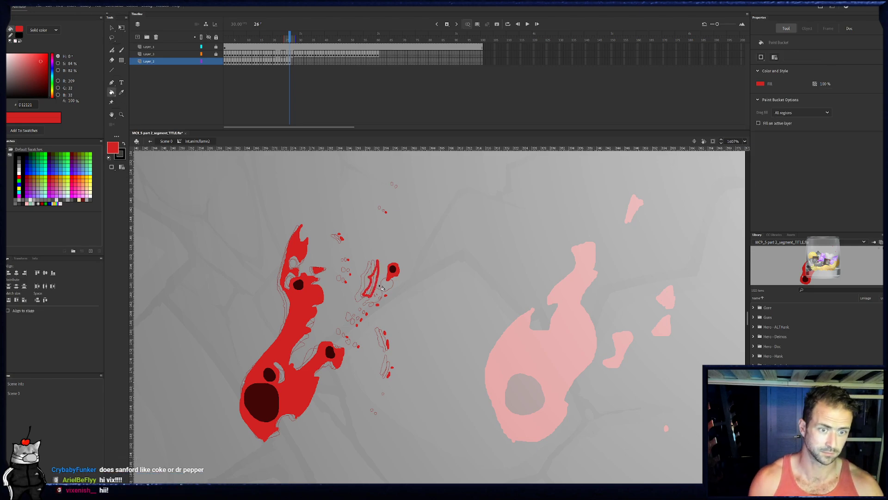
key("b")
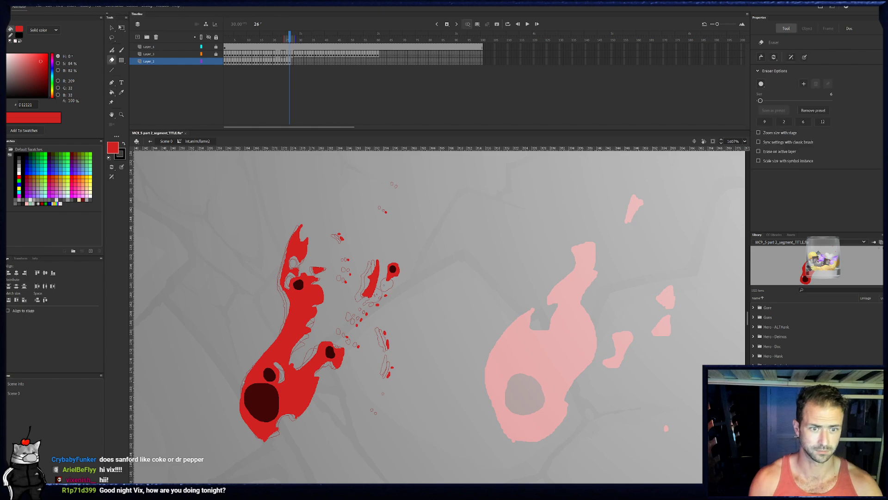
key("b")
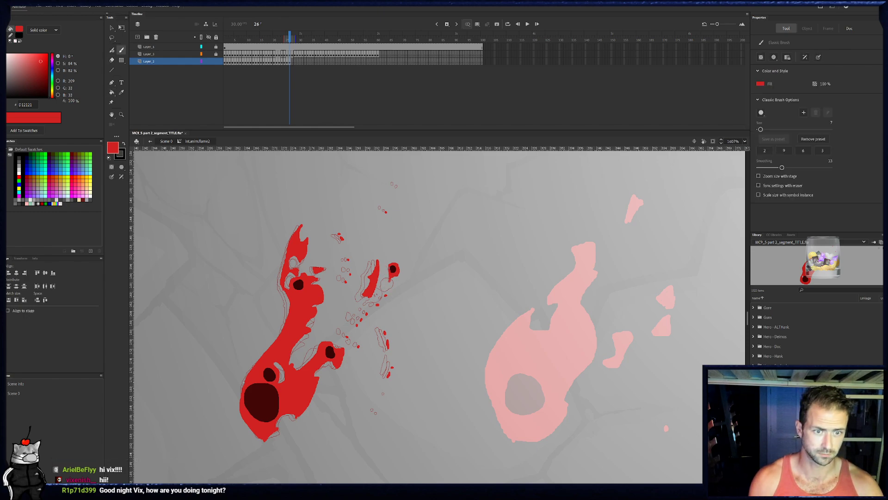
left_click_drag(397, 274, 392, 282)
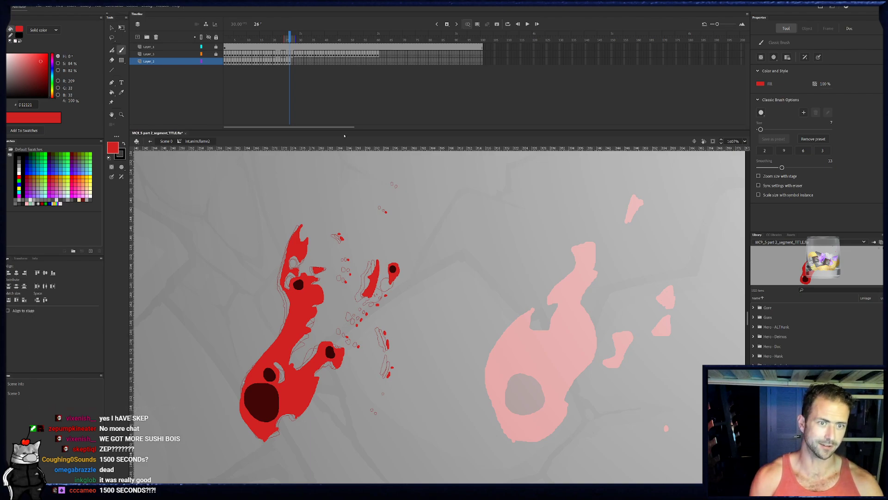
- On frame 27, outline the flame's body, lower-right lobe, small inner hole, crossbar piece, and pointed upper tip in red
left_click(293, 61)
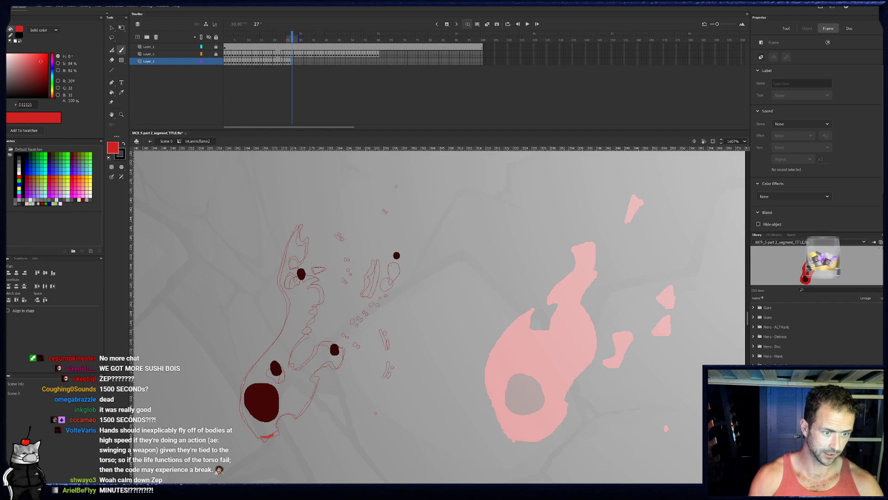
mouse_move(283, 410)
left_mouse_down()
mouse_move(307, 401)
mouse_move(319, 370)
mouse_move(344, 346)
mouse_move(329, 342)
mouse_move(303, 368)
mouse_move(287, 366)
left_mouse_up()
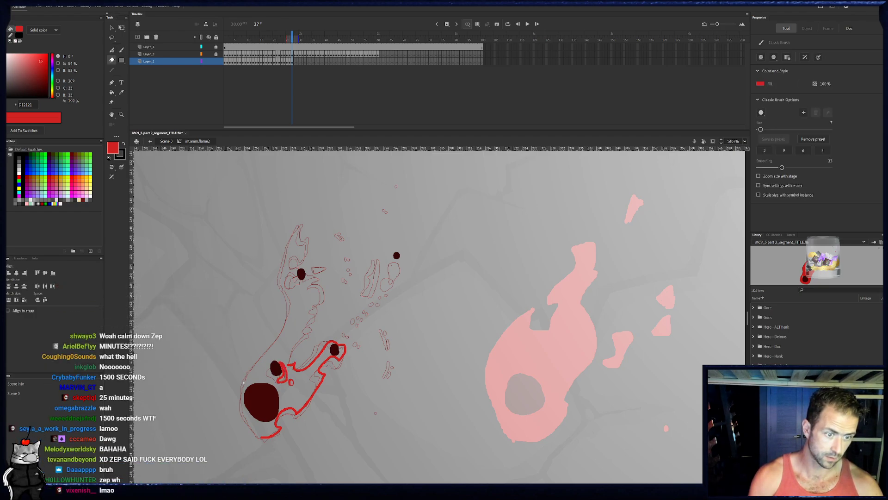
mouse_move(288, 361)
left_mouse_down()
mouse_move(324, 296)
mouse_move(321, 280)
mouse_move(292, 283)
mouse_move(286, 322)
mouse_move(238, 400)
mouse_move(262, 439)
mouse_move(249, 433)
mouse_move(265, 445)
left_mouse_up()
key("e")
key("b")
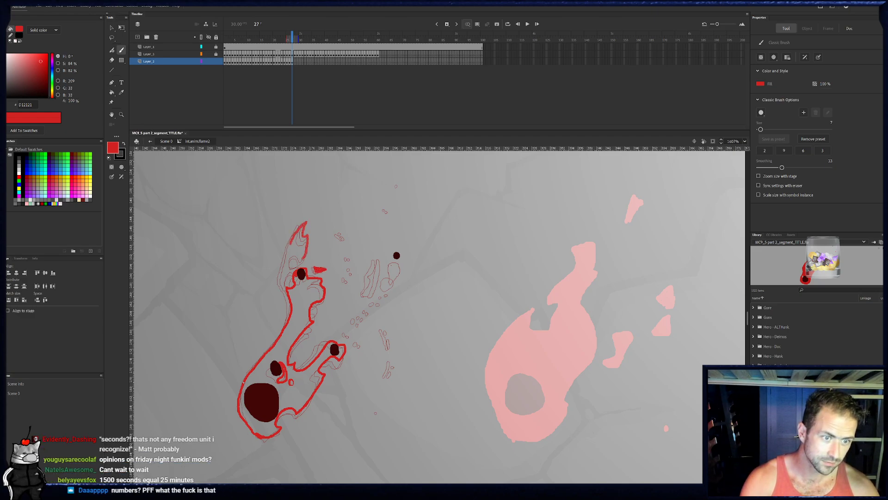
left_click_drag(300, 254, 284, 281)
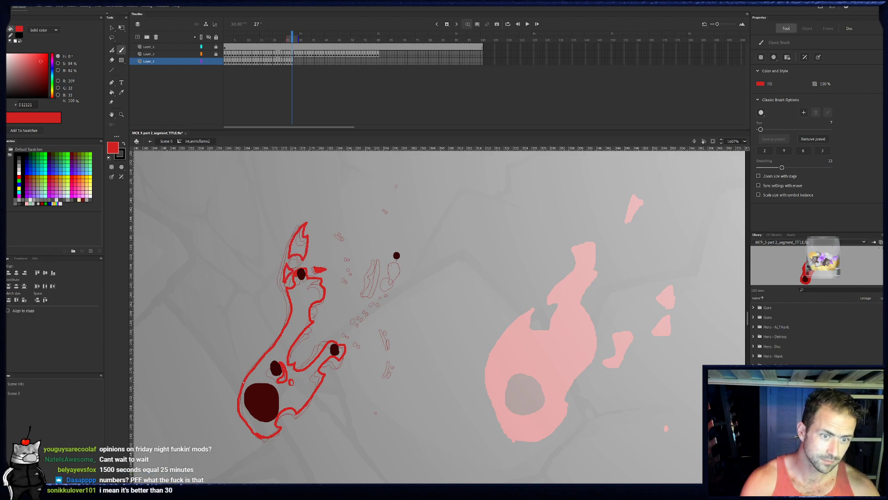
- On frame 27, outline the detached sliver, ring the upper-right ember with a short tail, and dot the trail of flecks
left_click_drag(368, 295, 374, 296)
mouse_move(380, 261)
left_mouse_down()
mouse_move(370, 298)
mouse_move(400, 259)
left_mouse_up()
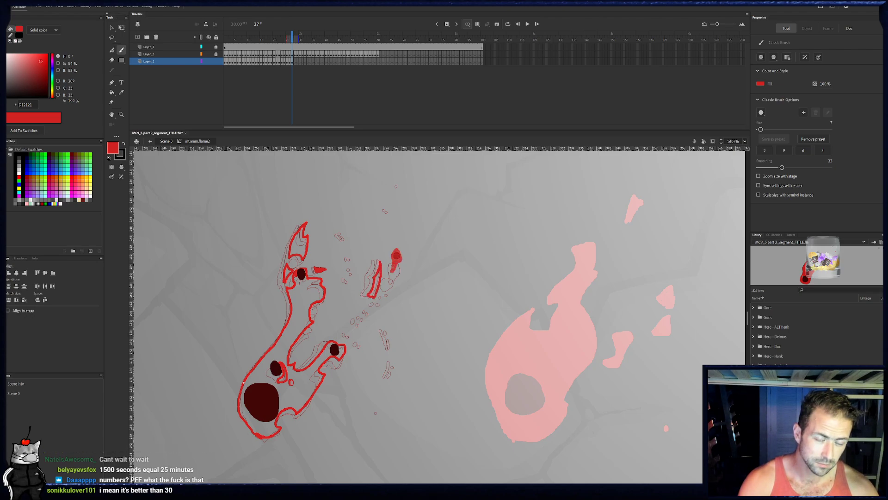
key("Escape")
left_click(368, 318)
left_click(363, 322)
left_click(360, 328)
left_click_drag(390, 341, 391, 346)
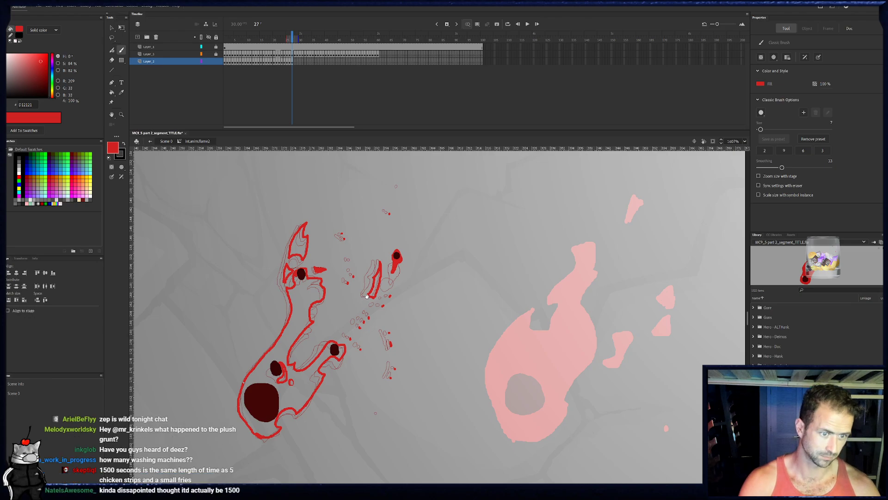
- Fill frame 27's main body, upper tip, and detached sliver with red
left_click_drag(305, 375, 324, 350)
key("k")
left_click(323, 281)
left_click(317, 218)
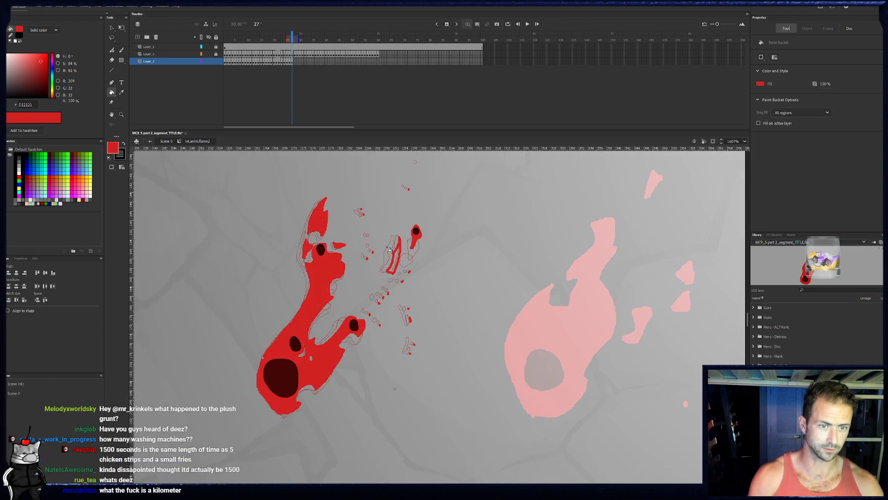
left_click(399, 267)
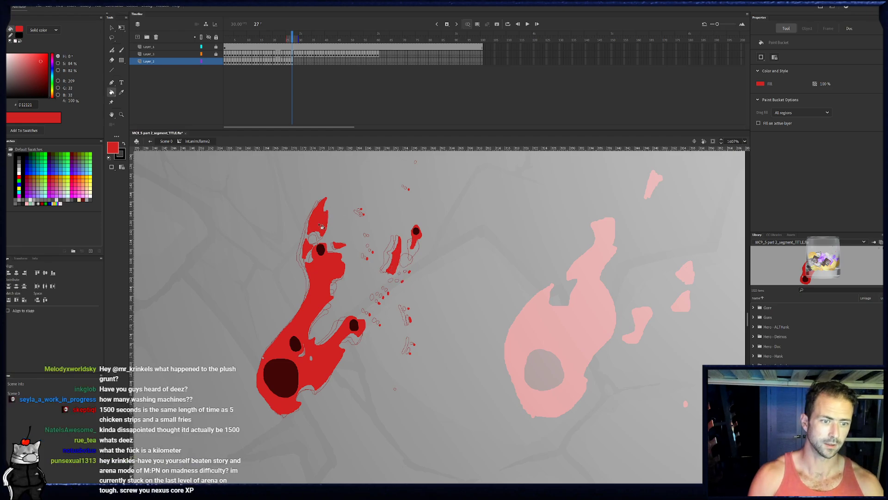
- On frame 28, outline the flame's main body and lower-right lobe around the embers, with two small inner holes
mouse_move(292, 37)
left_mouse_down()
mouse_move(227, 36)
mouse_move(292, 37)
left_mouse_up()
left_click(295, 65)
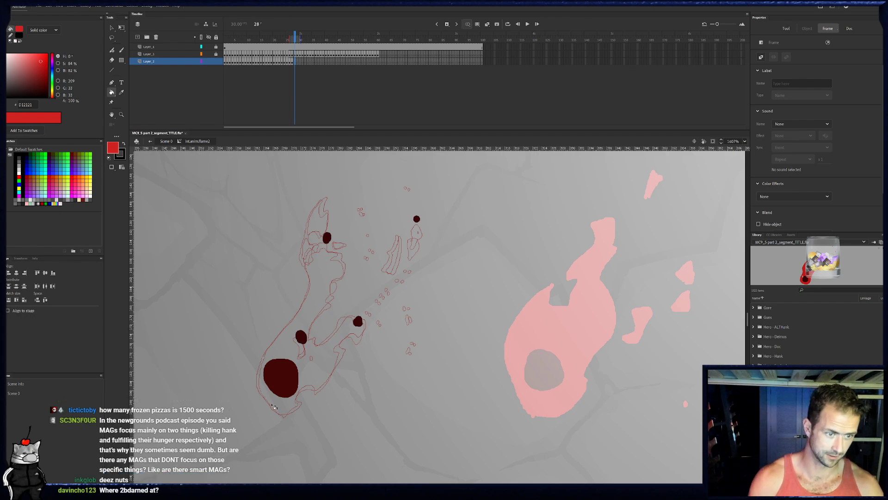
key("b")
mouse_move(271, 406)
left_mouse_down()
mouse_move(260, 366)
mouse_move(311, 290)
mouse_move(308, 265)
mouse_move(326, 231)
left_mouse_up()
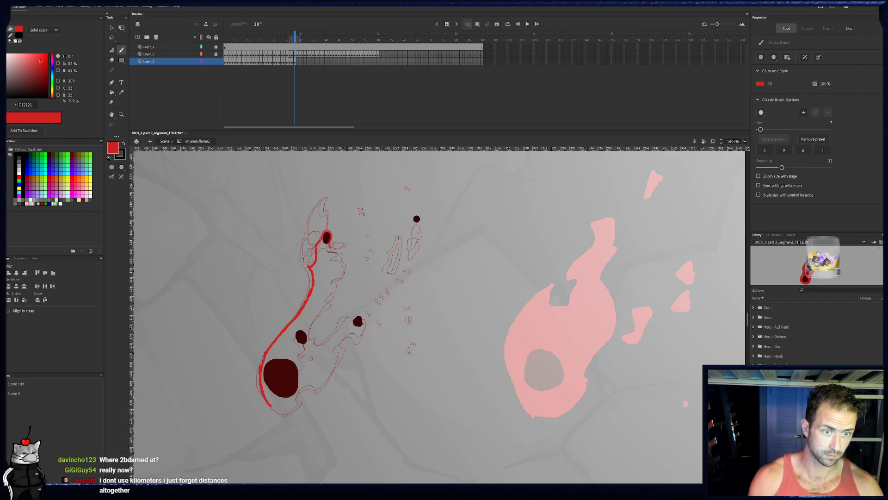
mouse_move(341, 258)
left_mouse_down()
mouse_move(305, 360)
mouse_move(302, 346)
mouse_move(313, 365)
left_mouse_up()
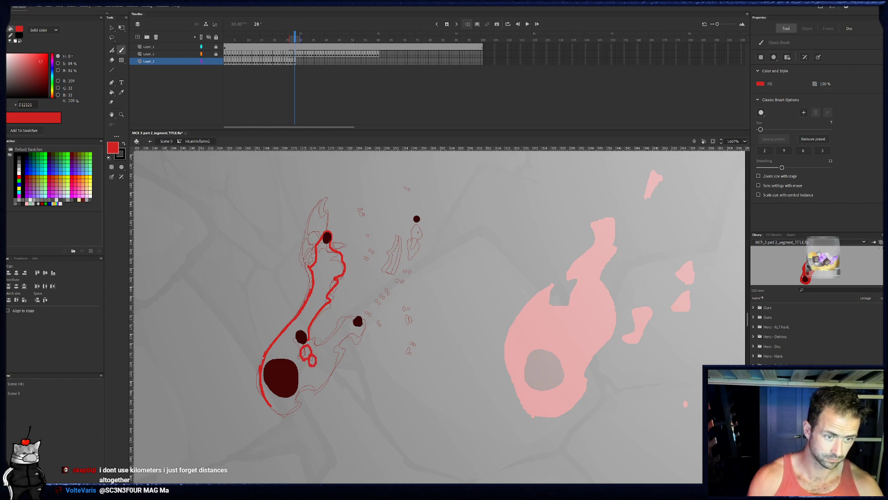
left_click_drag(326, 343, 349, 317)
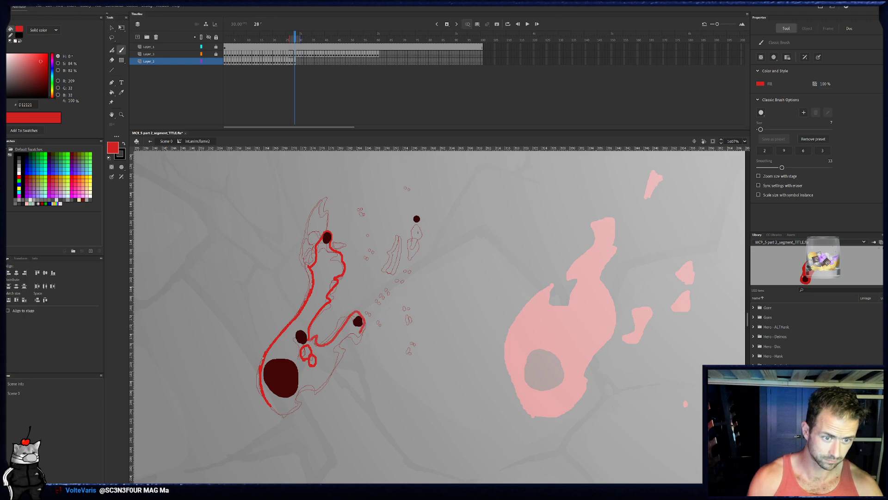
mouse_move(347, 331)
left_mouse_down()
mouse_move(319, 345)
mouse_move(345, 346)
mouse_move(318, 393)
left_mouse_up()
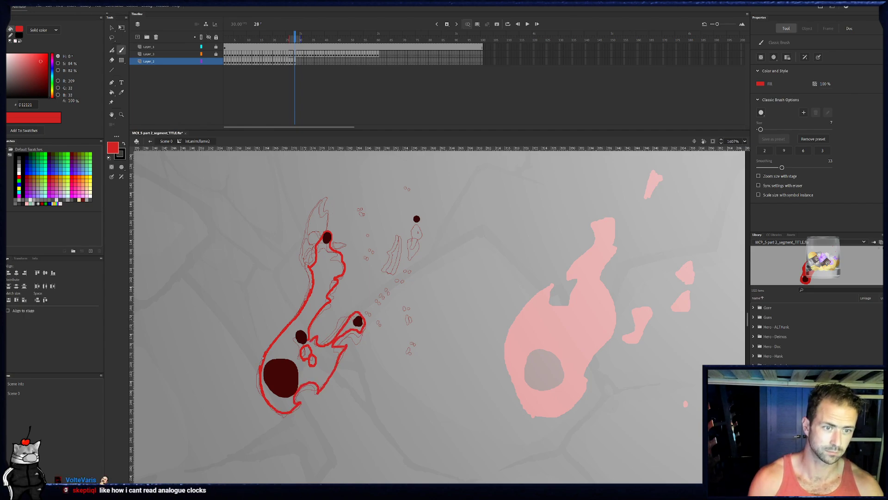
- On frame 28, paint the small pieces beside the upper ember, outline the pointed upper tip, and dot flecks beside it
mouse_move(338, 245)
left_mouse_down()
mouse_move(347, 246)
mouse_move(308, 245)
left_mouse_up()
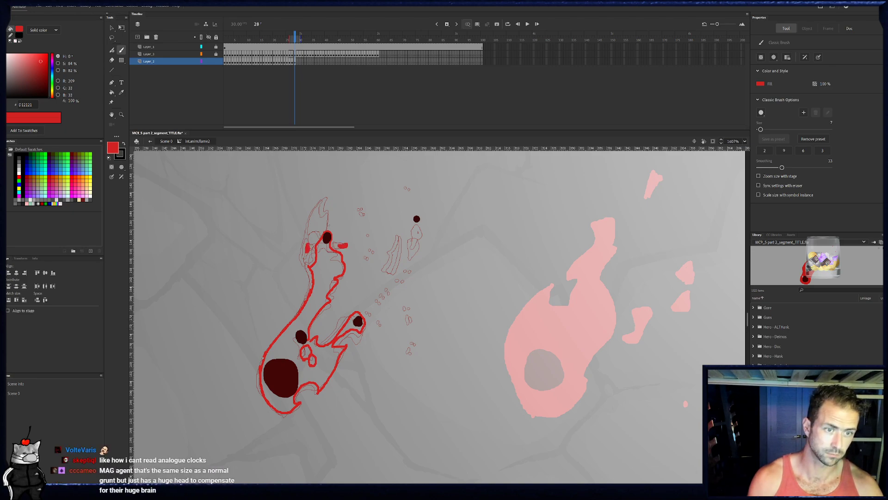
left_click_drag(330, 209, 329, 230)
left_click_drag(329, 195, 309, 224)
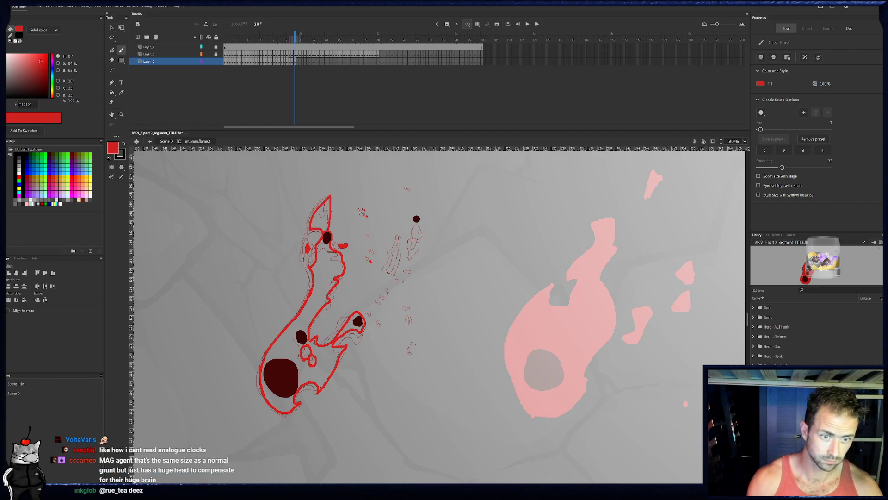
- On frame 28, outline the detached sliver, ring the upper-right ember with a tail, and trim the tail's edge
left_click_drag(397, 260, 390, 272)
left_click_drag(403, 240, 392, 274)
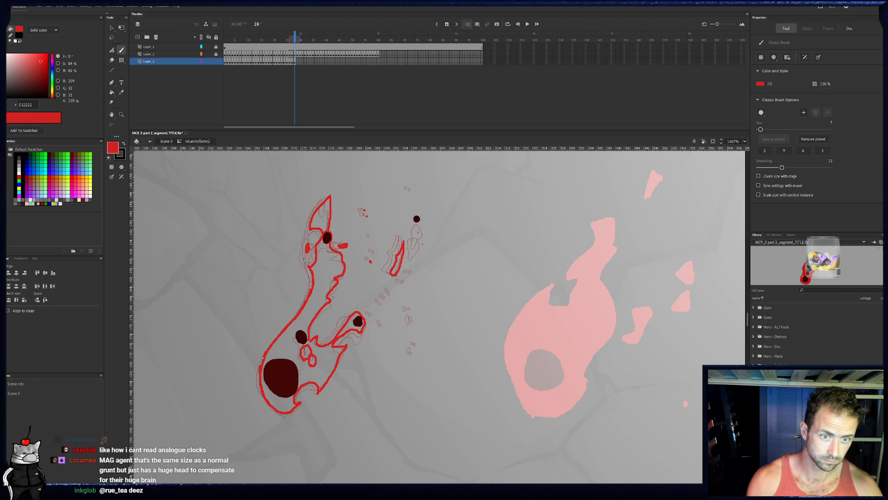
mouse_move(415, 237)
left_mouse_down()
mouse_move(418, 215)
mouse_move(416, 237)
left_mouse_up()
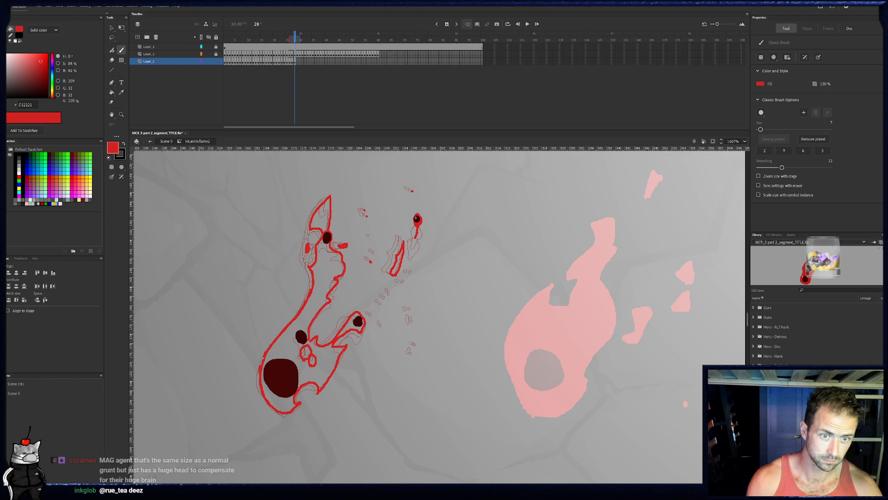
key("e")
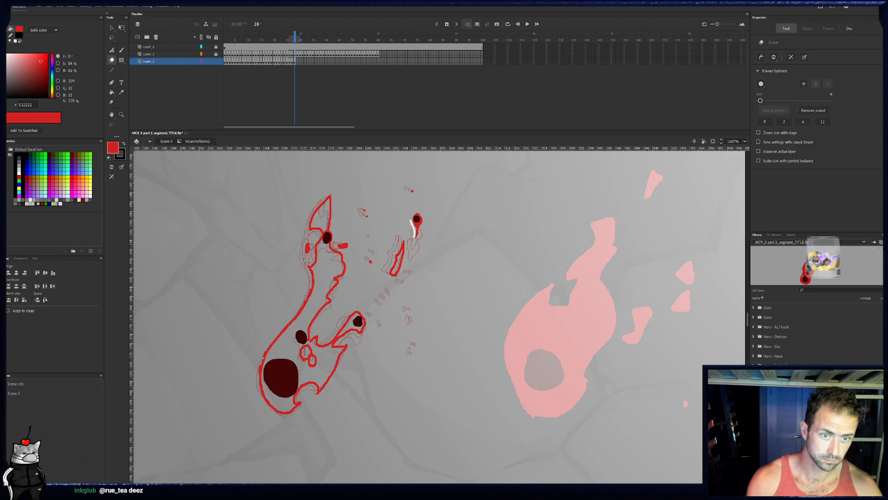
key("b")
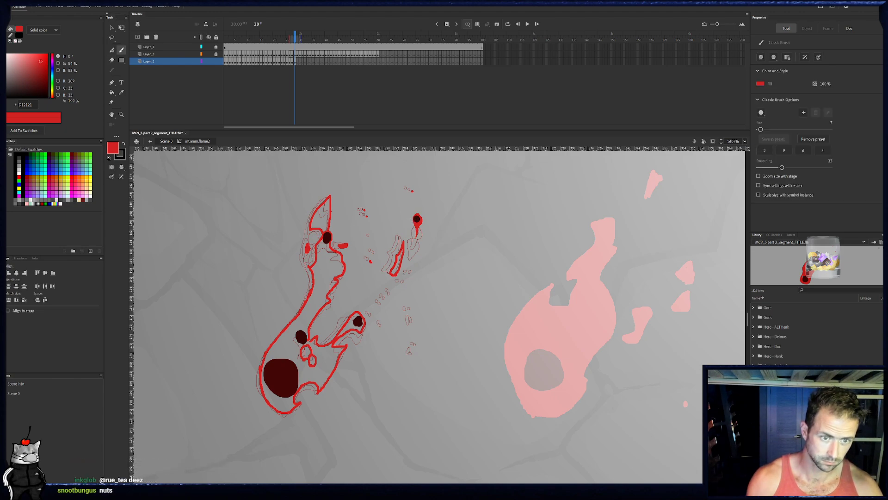
- Dot frame 28's trail of shrinking red flecks below the detached sliver
left_click(413, 275)
left_click(391, 297)
left_click(384, 307)
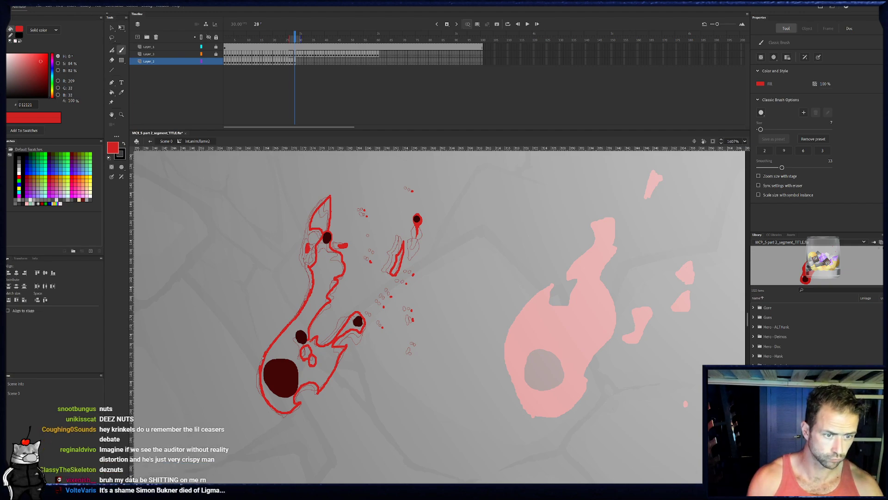
- Fill frame 28's main body, upper tip, detached sliver, and lower-right lobe with red
key("k")
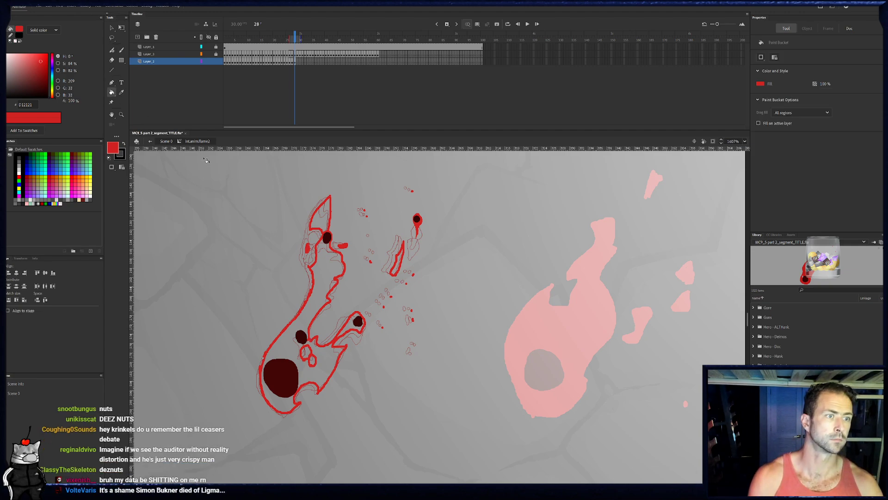
left_click(327, 293)
left_click(320, 226)
left_click(397, 271)
left_click(358, 331)
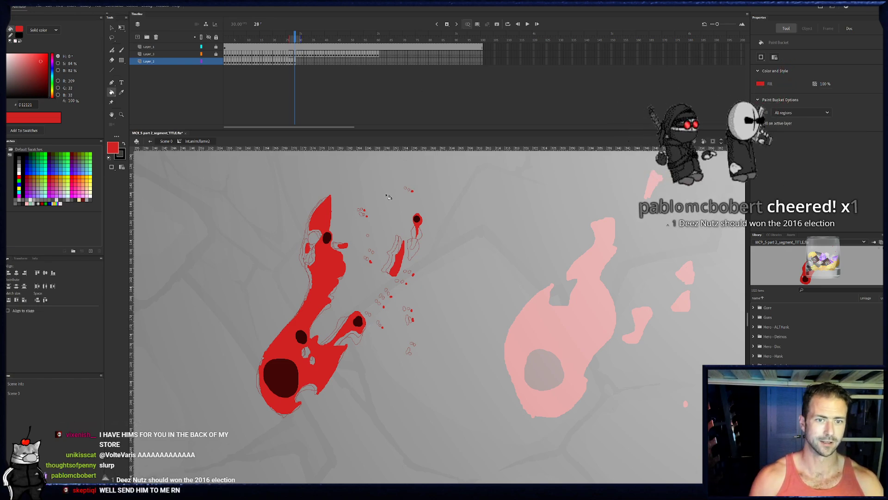
- On frame 29, ring the upper-right ember, dot the flecks below it, and outline the detached sliver in red
left_click(297, 37)
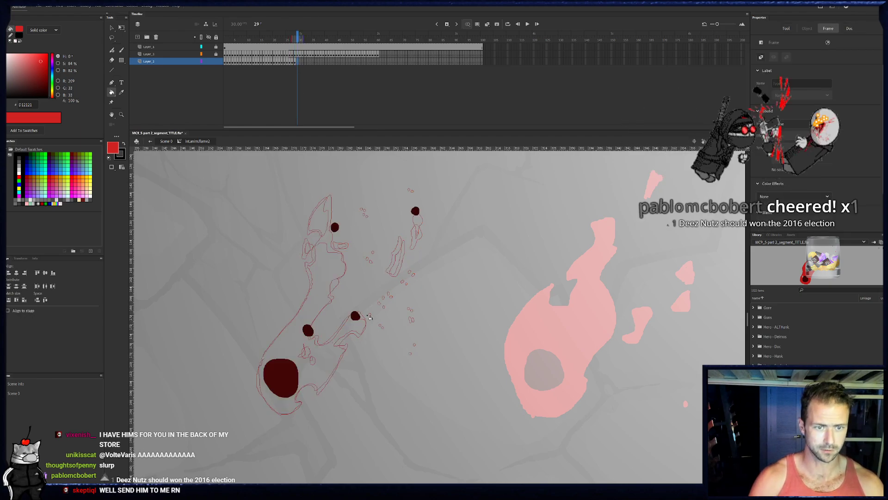
key("b")
mouse_move(412, 216)
left_mouse_down()
mouse_move(415, 204)
mouse_move(419, 226)
left_mouse_up()
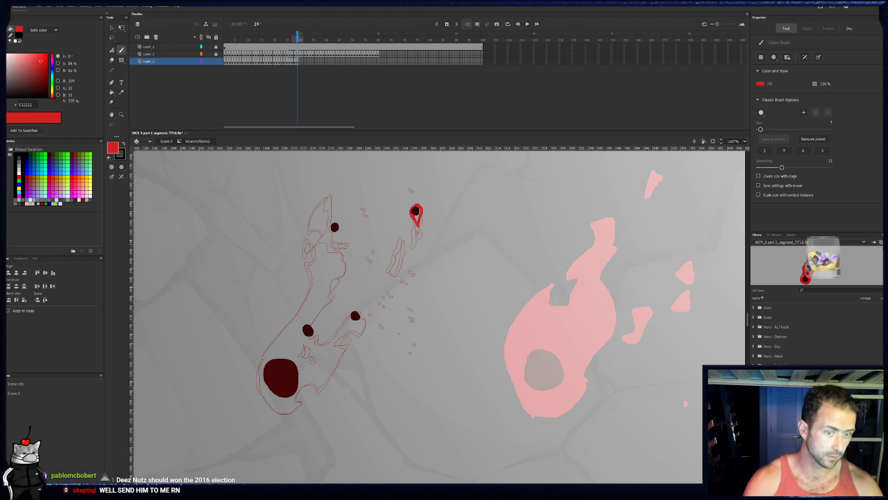
left_click(416, 320)
left_click(415, 310)
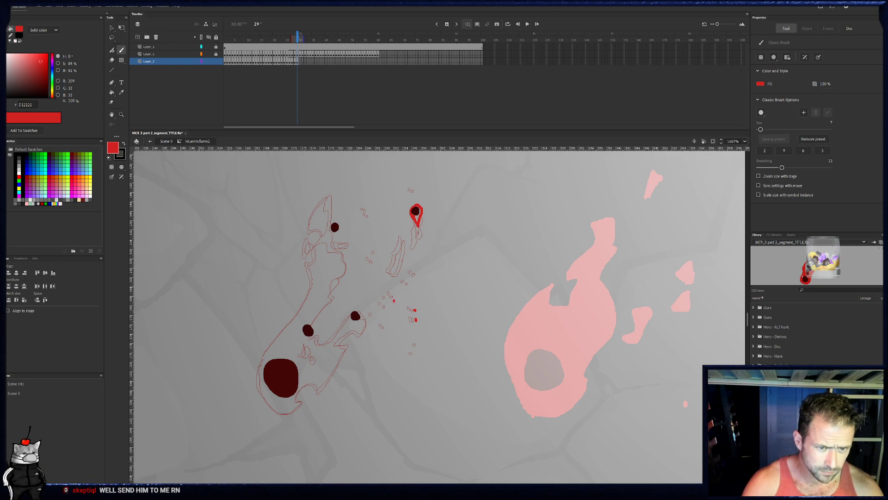
left_click(417, 276)
mouse_move(394, 273)
left_mouse_down()
mouse_move(405, 245)
mouse_move(396, 277)
left_mouse_up()
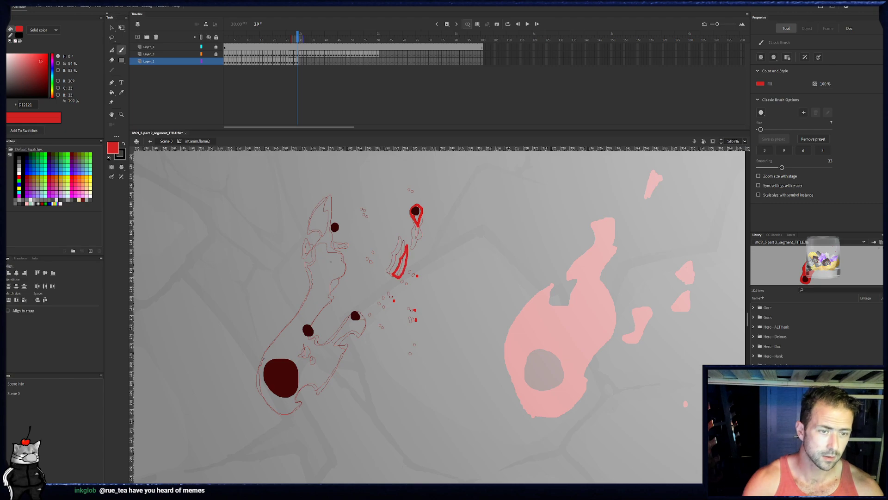
- On frame 29, dot two red flecks beside the upper ember, ring that ember, and outline the flame's pointed upper tip
left_click_drag(333, 342, 345, 349)
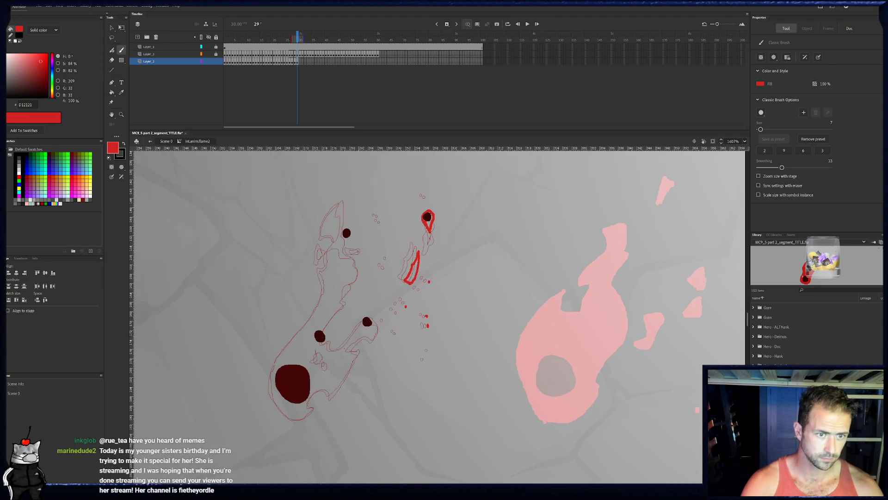
left_click(382, 224)
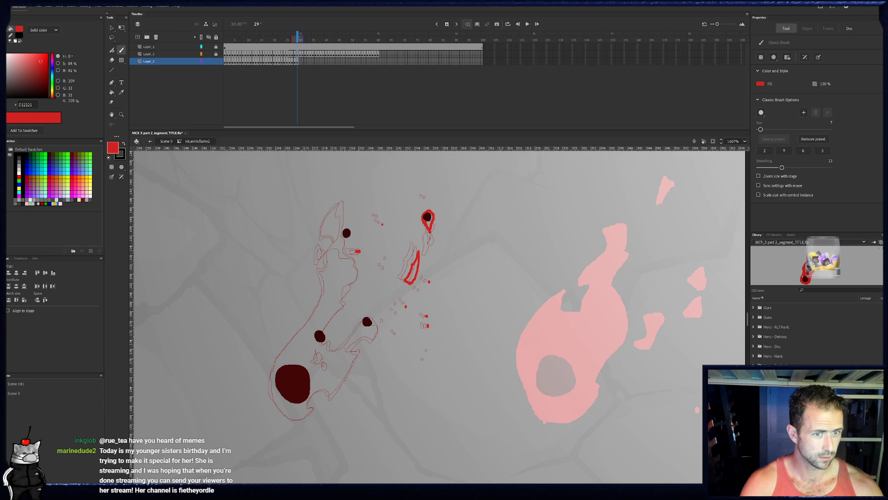
left_click(295, 61)
left_click(297, 61)
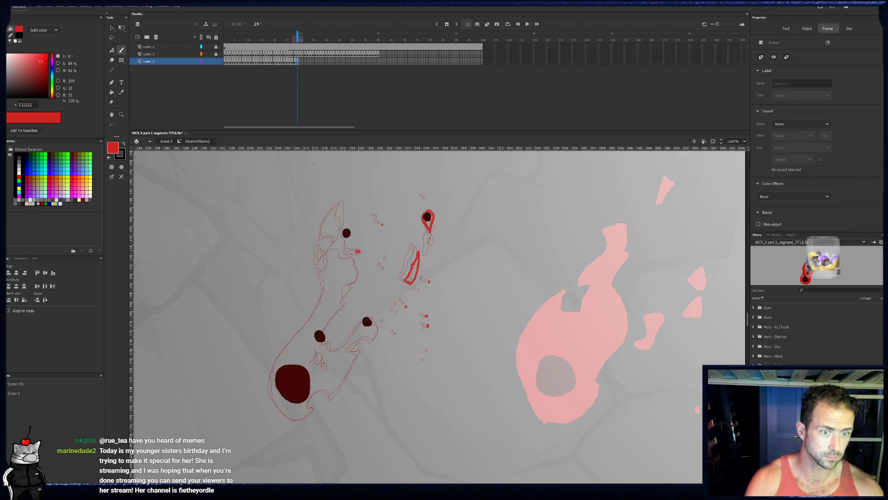
left_click_drag(350, 226, 350, 234)
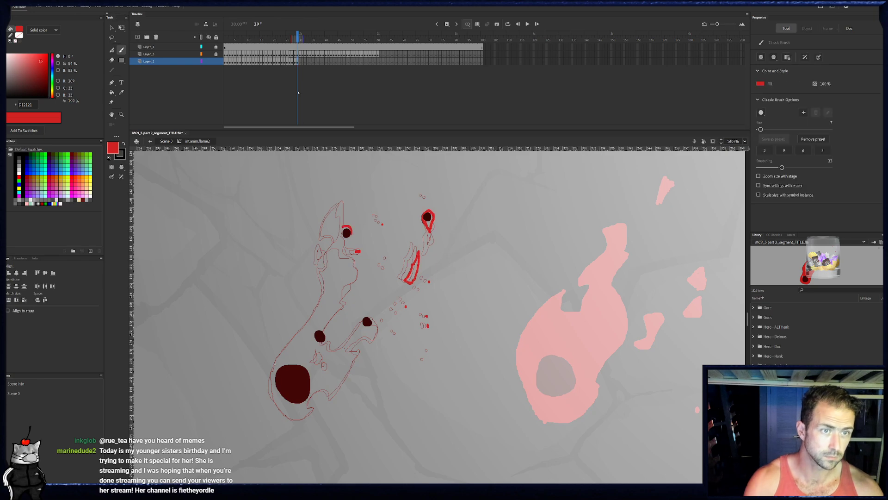
left_click_drag(343, 202, 327, 233)
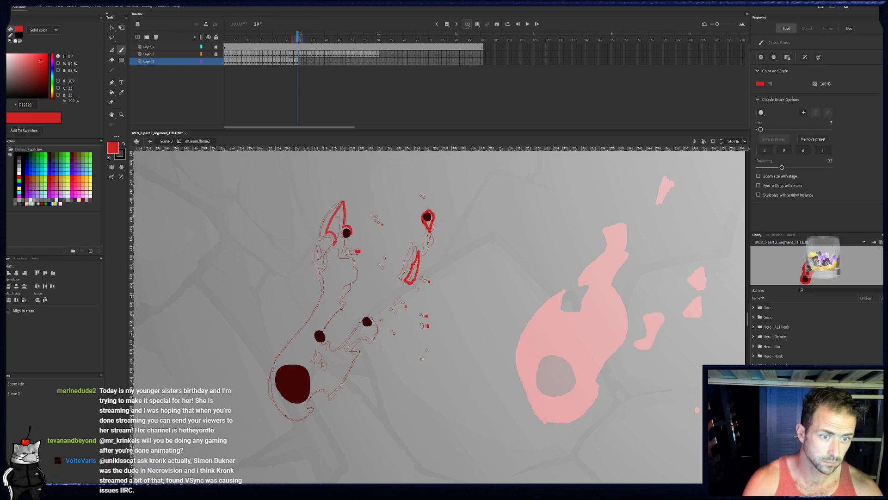
- Outline frame 29's left edge in red from the upper tip down around the large ember to the base
left_click(295, 62)
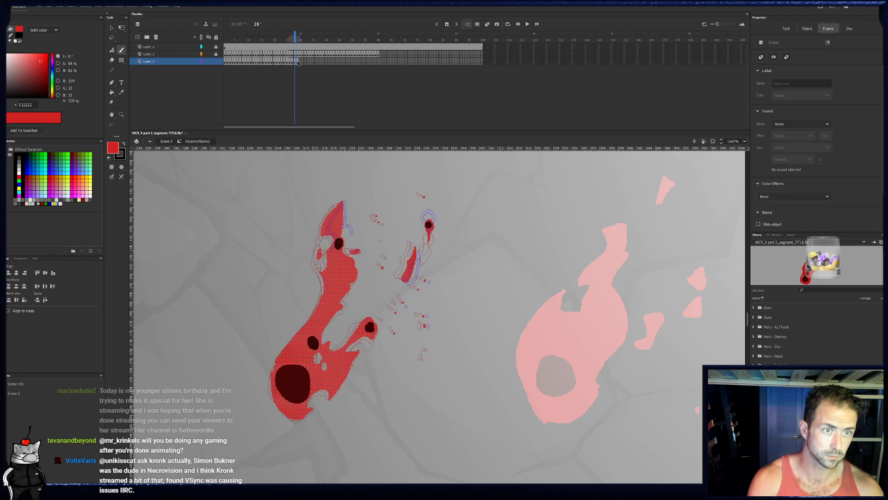
left_click(298, 63)
left_click_drag(332, 251, 331, 265)
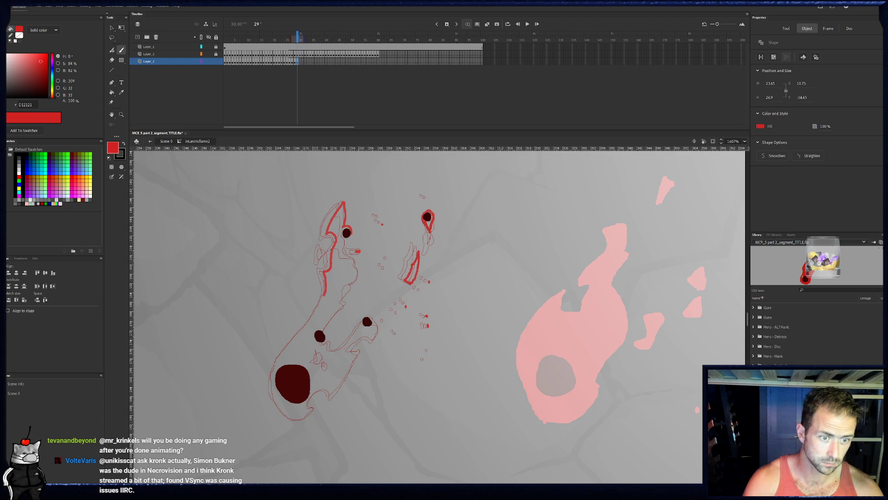
mouse_move(313, 311)
left_mouse_down()
mouse_move(280, 353)
mouse_move(270, 388)
mouse_move(293, 420)
left_mouse_up()
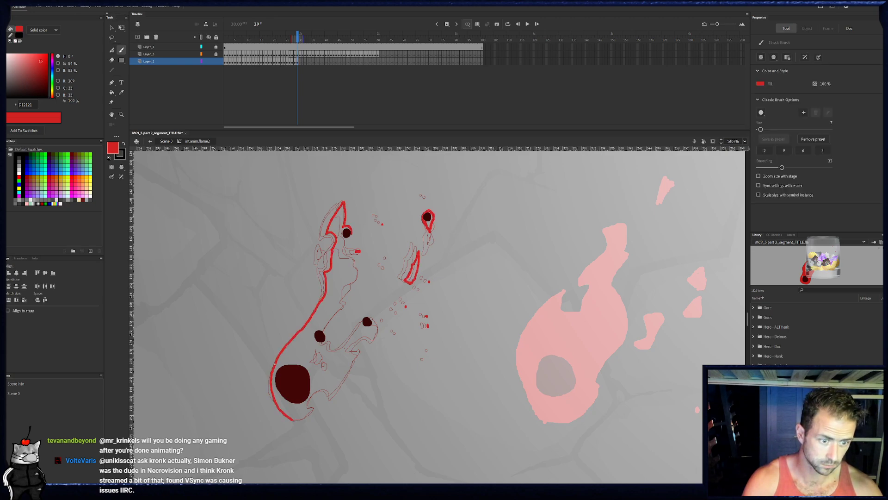
- Close frame 29's outline along the notched bottom, lower-right spike, ember lobe, and wavy right edge up to the tip
mouse_move(310, 404)
left_mouse_down()
mouse_move(314, 392)
mouse_move(334, 386)
left_mouse_up()
key("e")
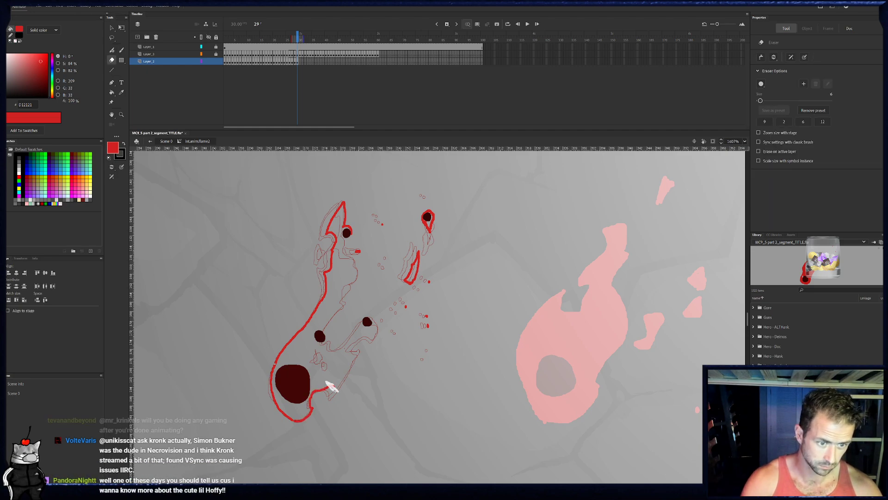
left_click(331, 386)
key("b")
left_click_drag(328, 387, 346, 369)
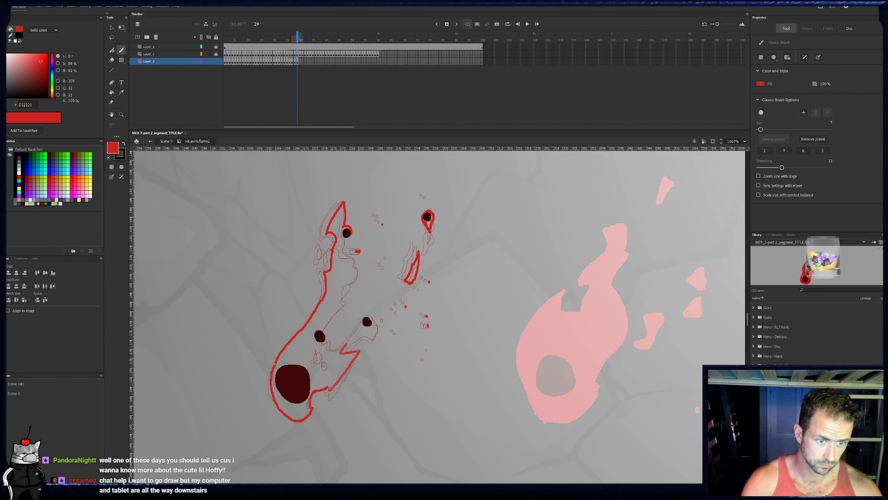
left_click_drag(355, 336, 369, 329)
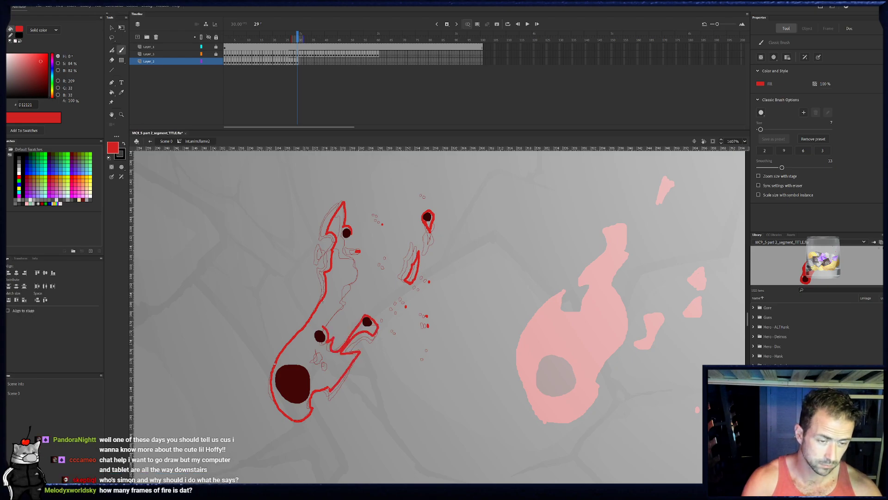
mouse_move(323, 326)
left_mouse_down()
mouse_move(348, 299)
mouse_move(341, 283)
mouse_move(353, 257)
left_mouse_up()
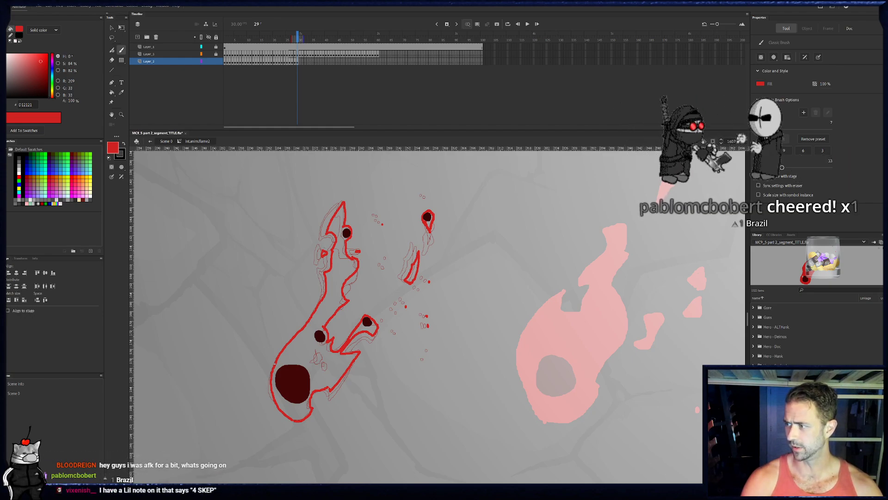
- Fill frame 29's detached sliver and lower-right ember lobe with red
left_click(112, 92)
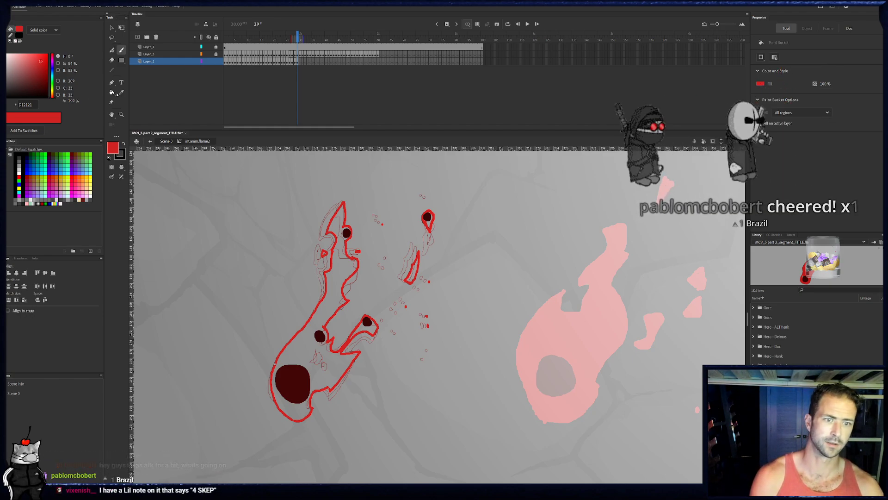
left_click(413, 268)
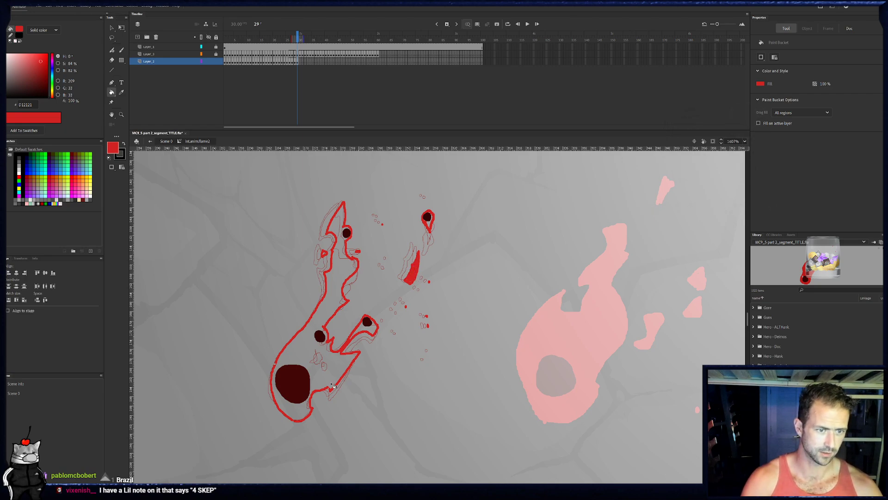
key("b")
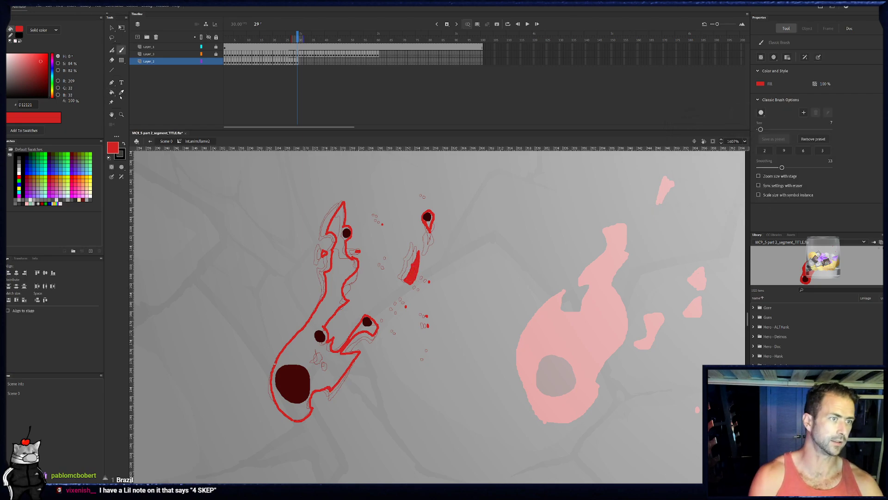
key("k")
left_click(350, 342)
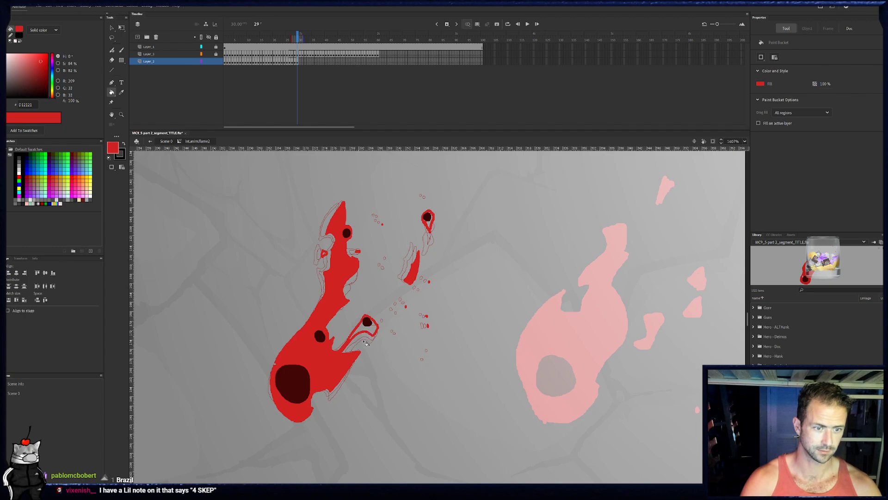
key("ctrl+z")
left_click(367, 331)
- Outline small holes in frame 29's lower body beside the large ember, and fill the surrounding main body with red
key("b")
mouse_move(316, 365)
left_mouse_down()
mouse_move(310, 353)
mouse_move(325, 360)
left_mouse_up()
left_click_drag(326, 372, 331, 370)
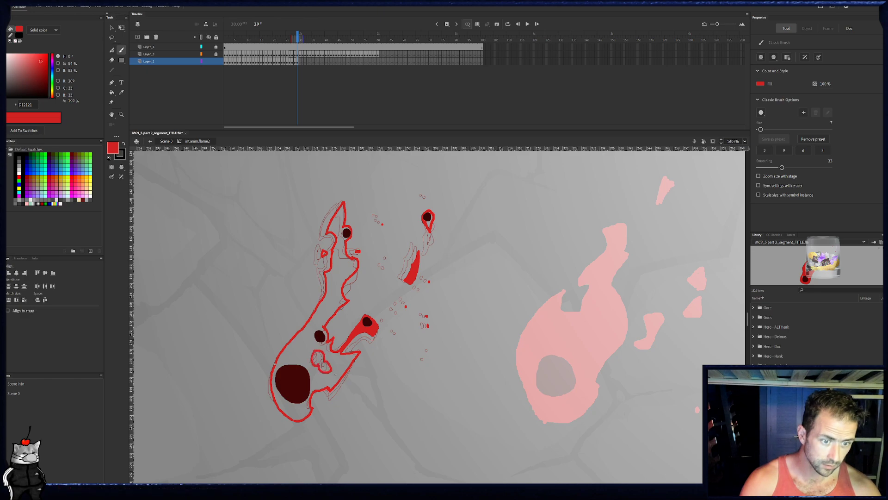
key("k")
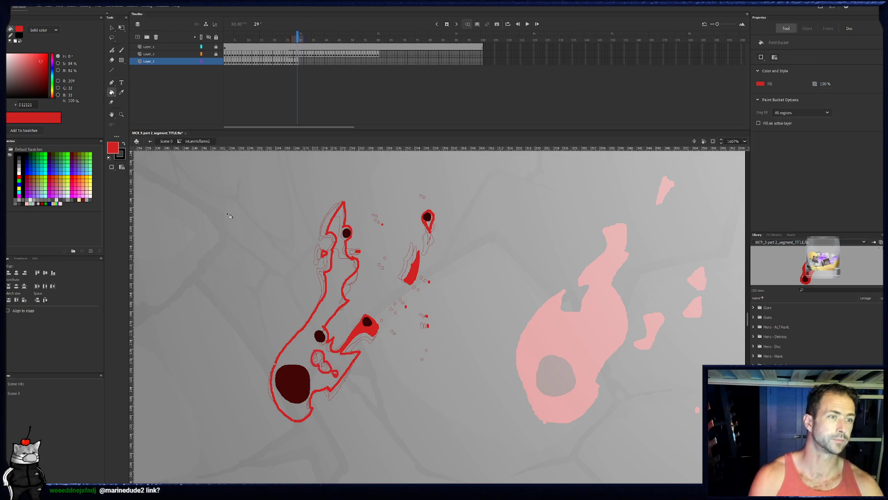
left_click(340, 315)
key("b")
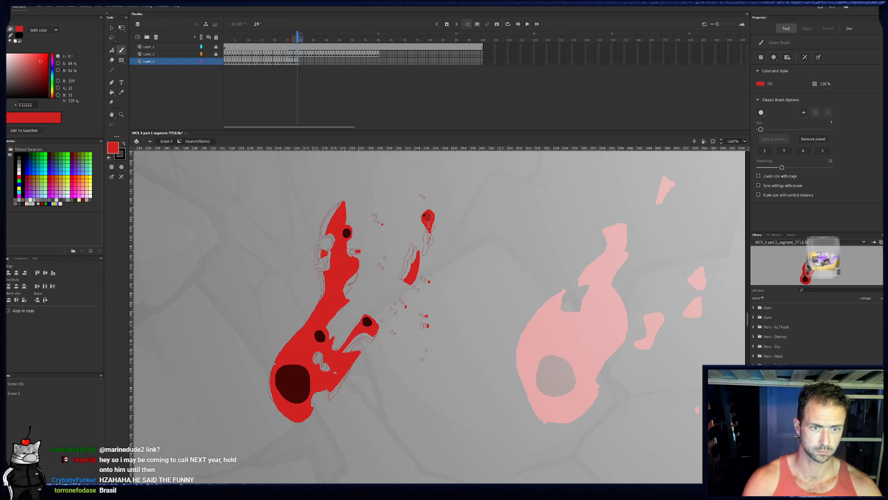
- On frame 30, outline the cluster of holes beside the large ember in red
scroll(443, 211, "up", 3)
key("e")
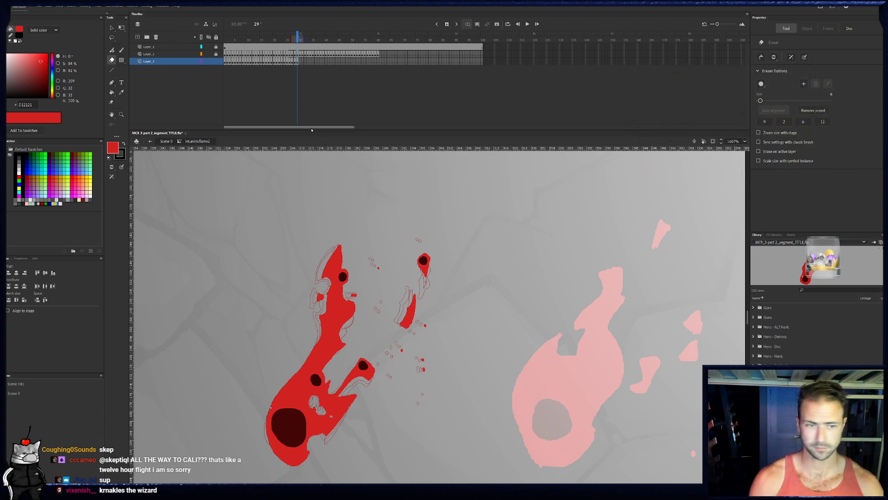
left_click(301, 62)
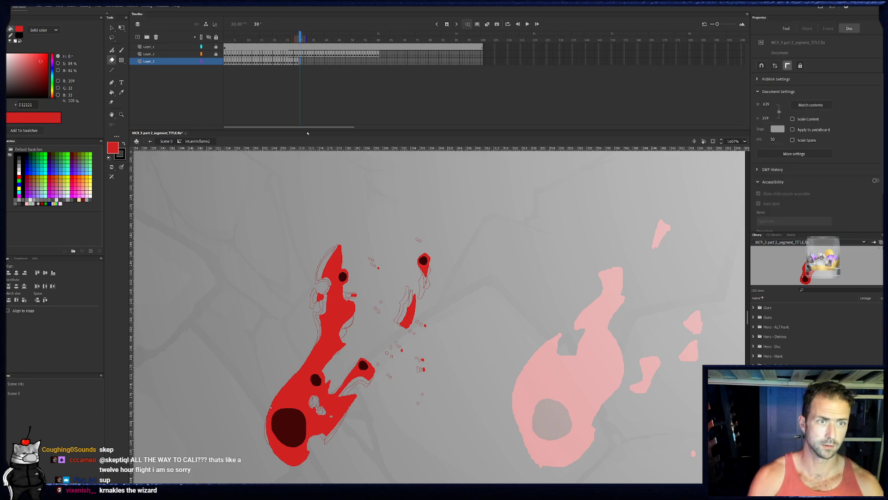
mouse_move(298, 415)
left_mouse_down()
mouse_move(311, 377)
mouse_move(326, 404)
mouse_move(310, 395)
mouse_move(319, 387)
mouse_move(328, 406)
left_mouse_up()
key("b")
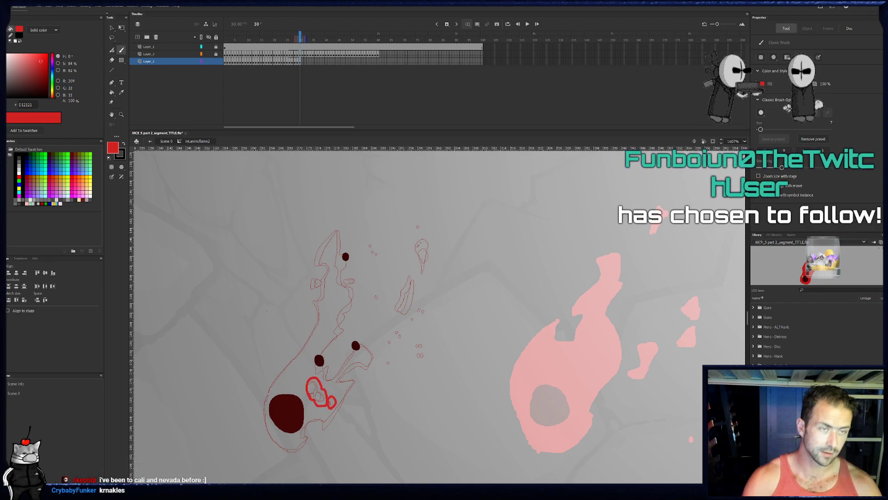
- Outline frame 30's lower body around the large ember, with a notched bottom and jagged spikes below the middle ember
left_click(300, 61)
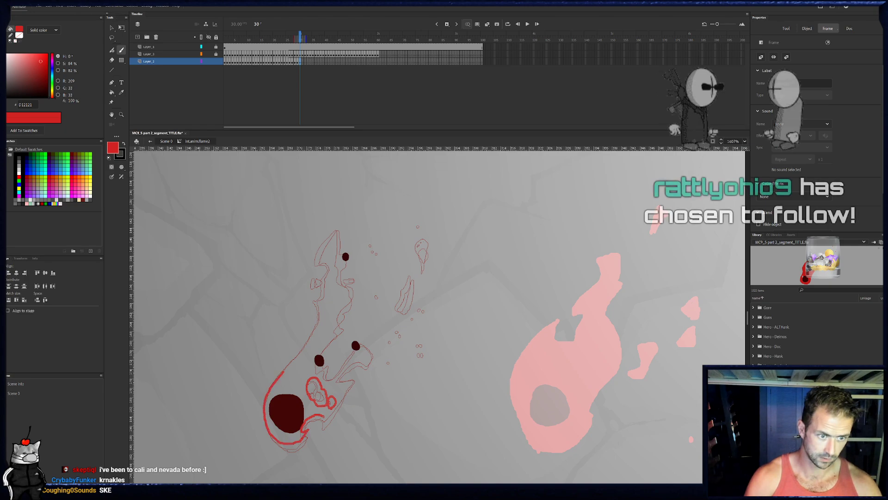
left_click_drag(304, 345, 308, 432)
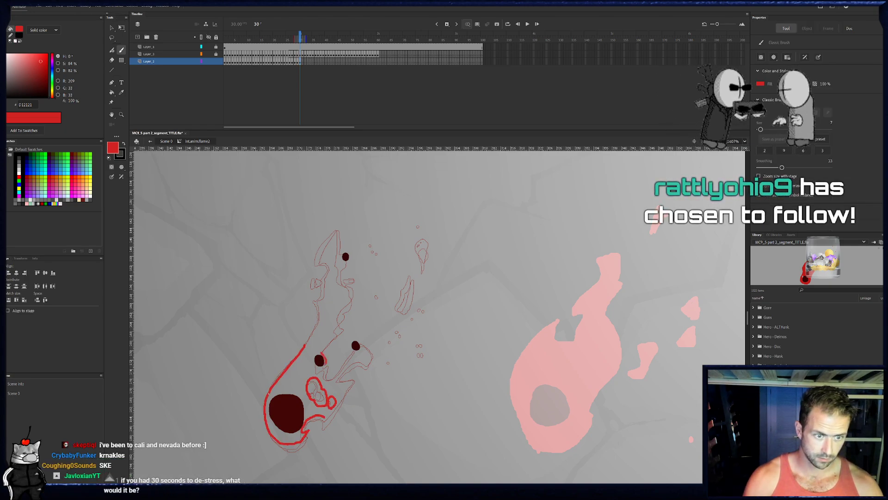
left_click_drag(322, 354, 328, 373)
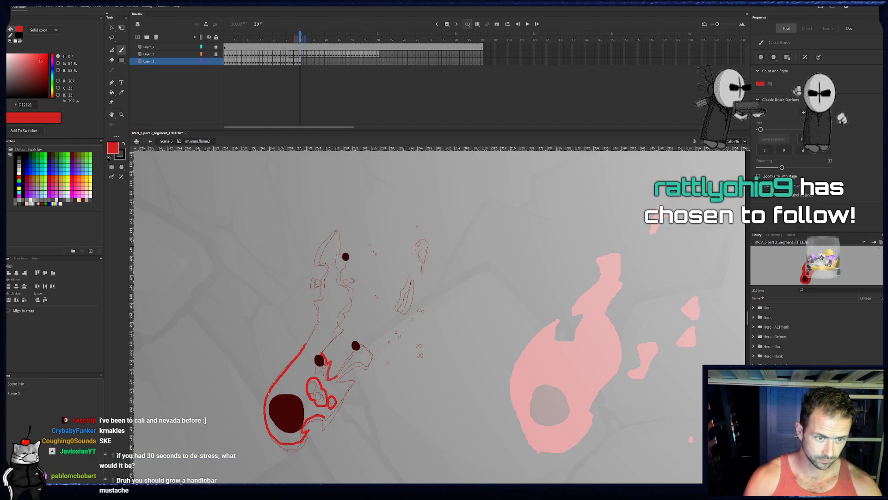
left_click_drag(354, 378, 345, 391)
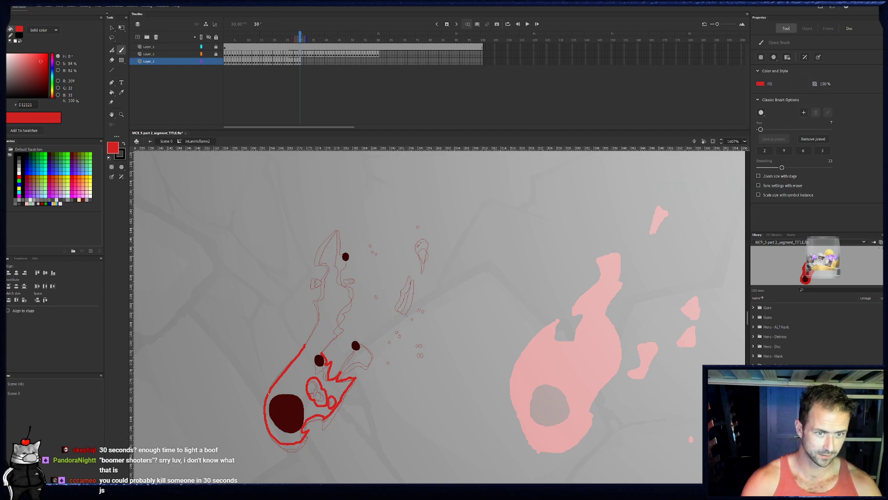
- On frame 30, outline the detached sliver, paint the shrinking upper-right drop solid red, and dot the flecks below the sliver
mouse_move(406, 314)
left_mouse_down()
mouse_move(414, 282)
mouse_move(405, 315)
left_mouse_up()
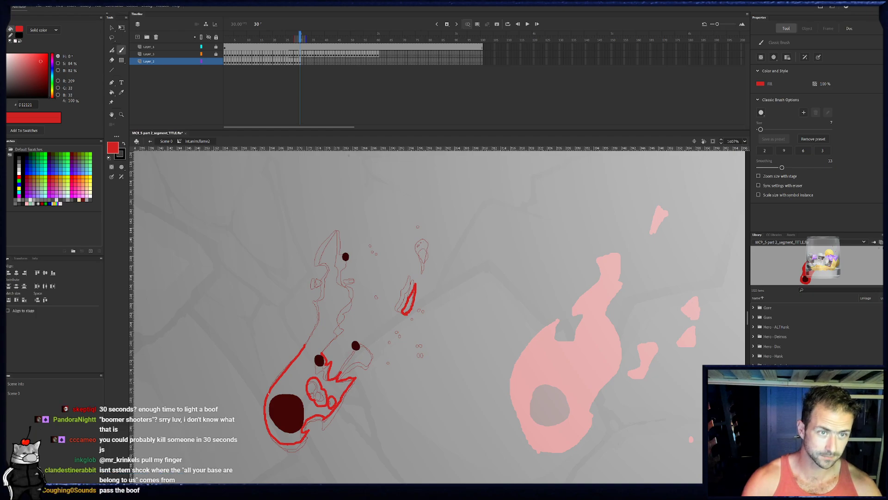
left_click(299, 63)
left_click(300, 63)
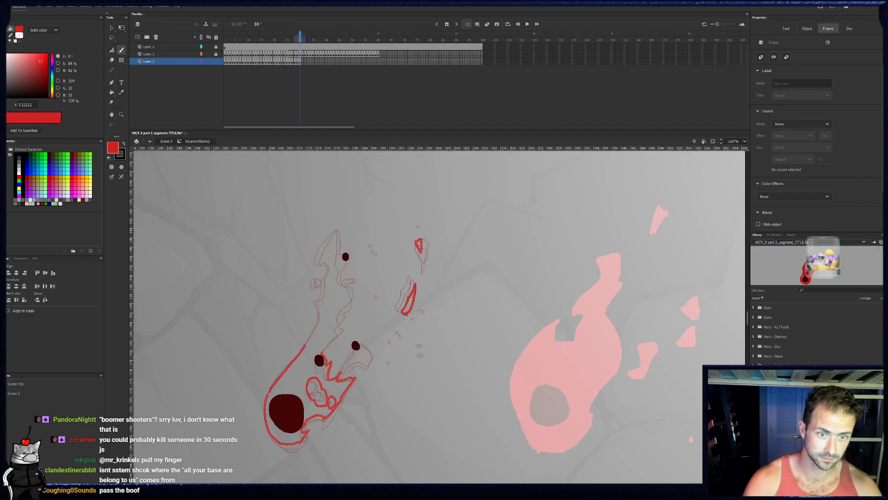
left_click_drag(418, 239, 421, 249)
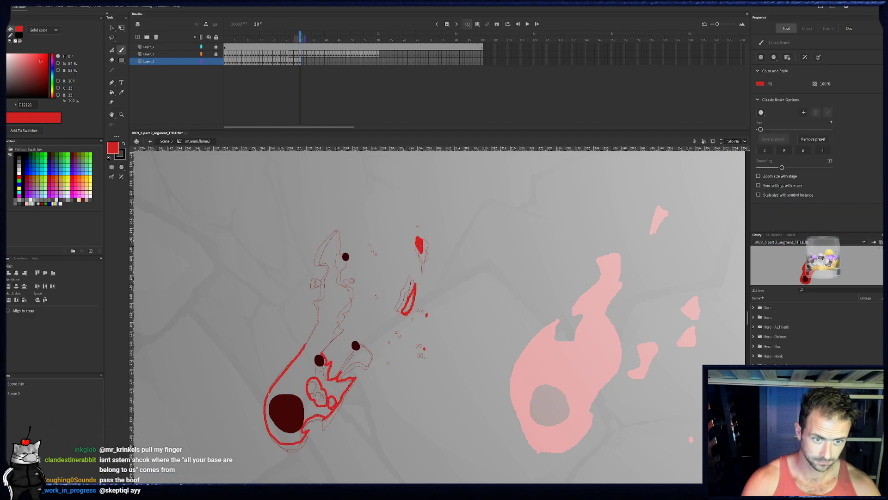
left_click(425, 358)
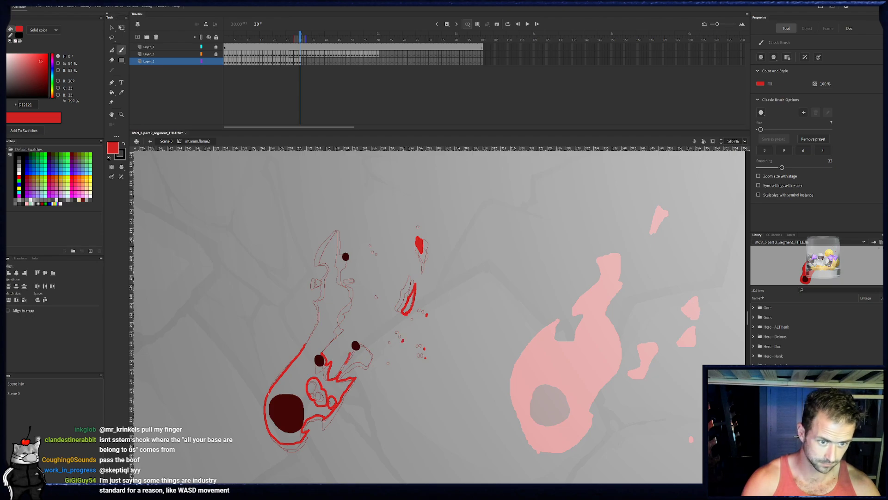
- Complete frame 30's outline around the lower-right ember lobe, up the right edge, over the trimmed tip, and down the left edge
mouse_move(354, 341)
left_mouse_down()
mouse_move(367, 363)
mouse_move(349, 351)
mouse_move(322, 353)
mouse_move(343, 322)
left_mouse_up()
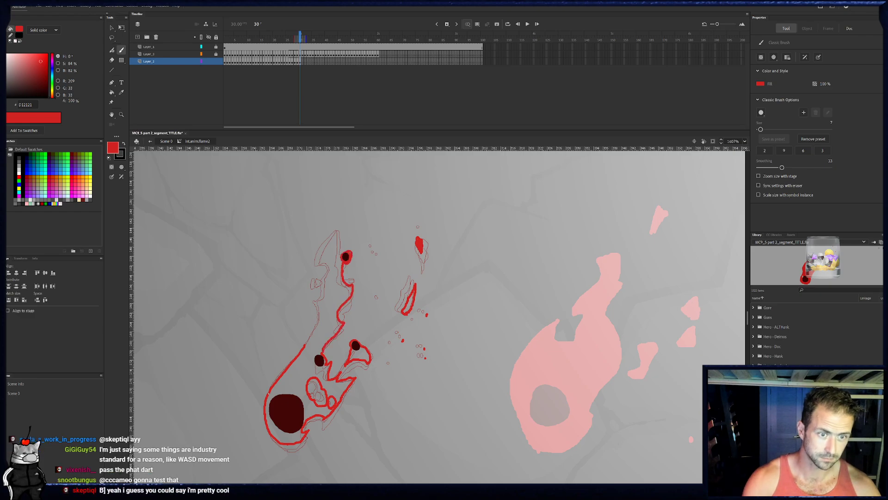
left_click_drag(343, 249, 342, 229)
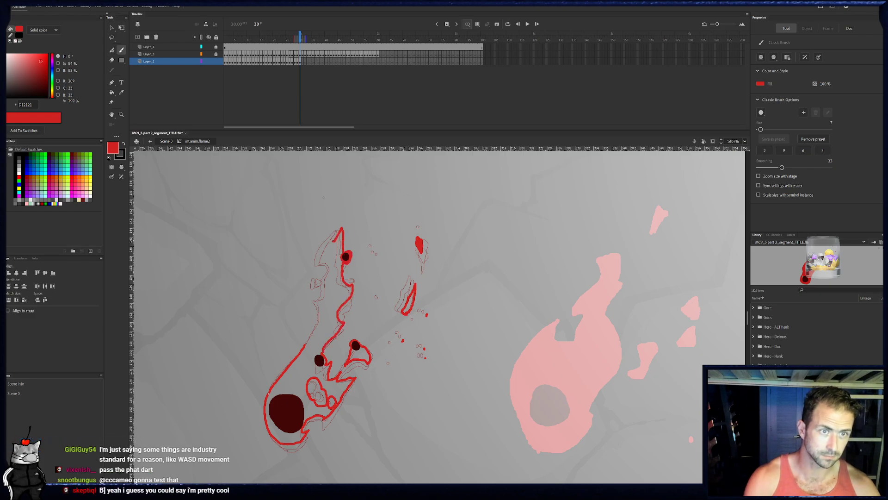
left_click(301, 62)
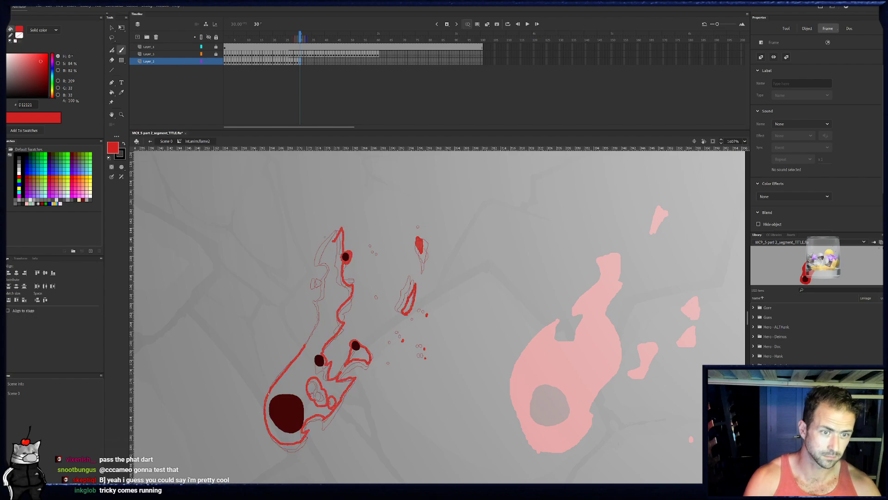
key("e")
left_click_drag(330, 244, 338, 231)
key("b")
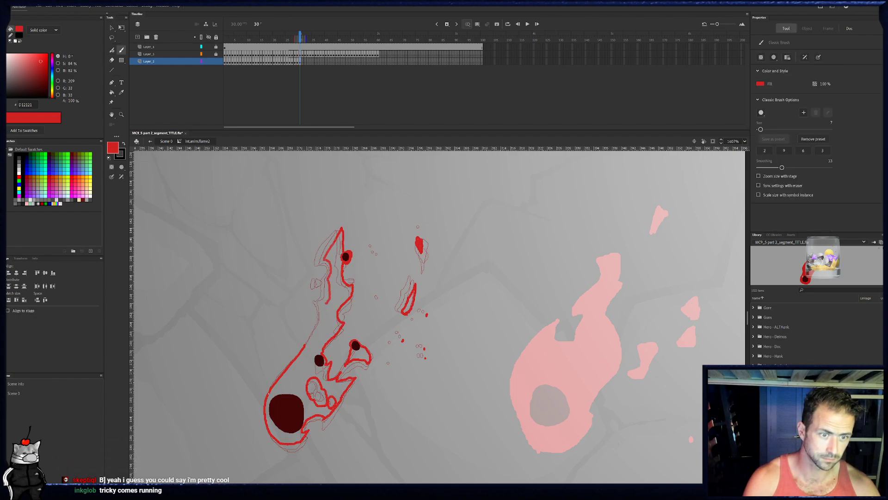
left_click_drag(311, 339, 305, 345)
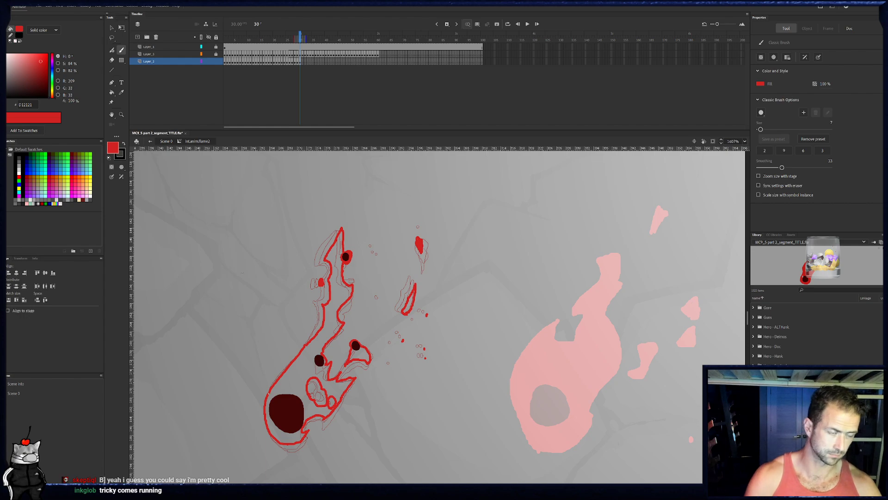
- Fill frame 30's flame body, the lobe below the right-hand ember, and the detached sliver with red, leaving the holes open
key("k")
left_click(333, 396)
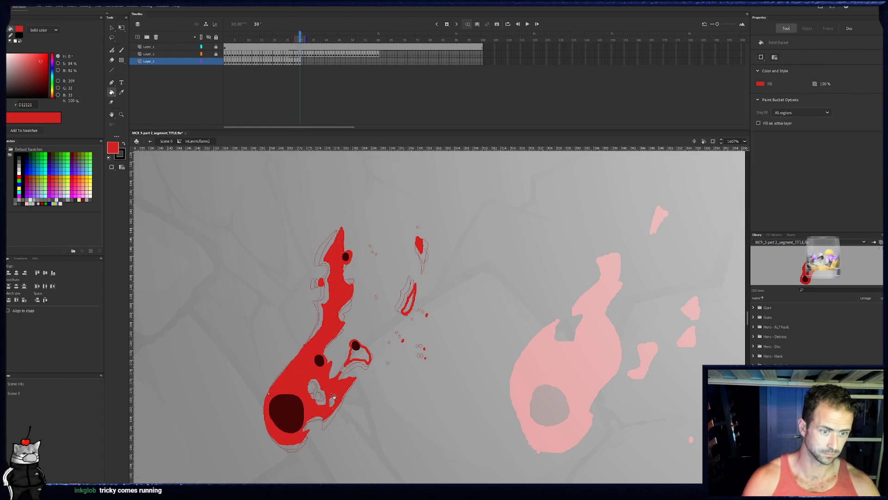
left_click(361, 359)
key("b")
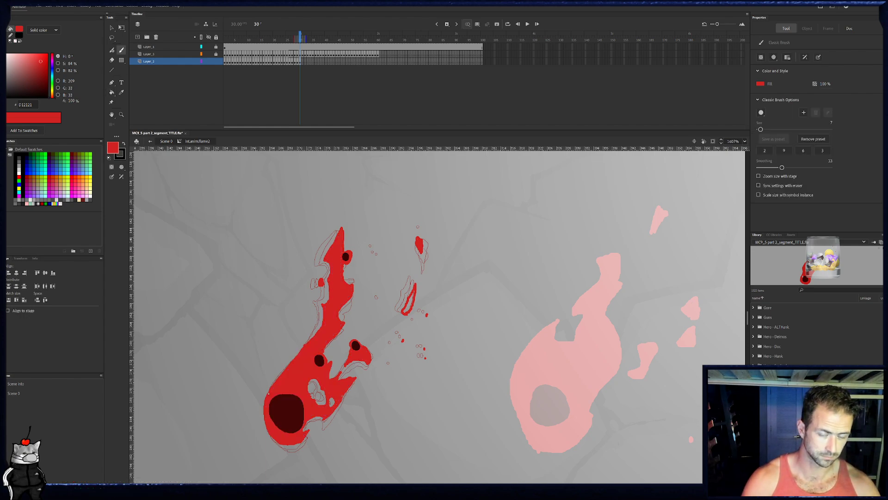
left_click(112, 92)
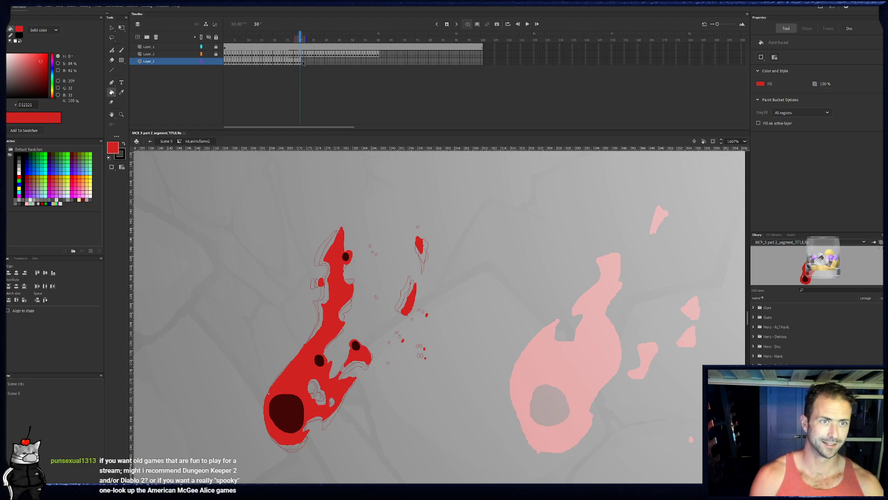
- On frame 31, paint the detached drop, sliver and flecks in red, and outline the right-hand ember with its lobe
left_click(304, 84)
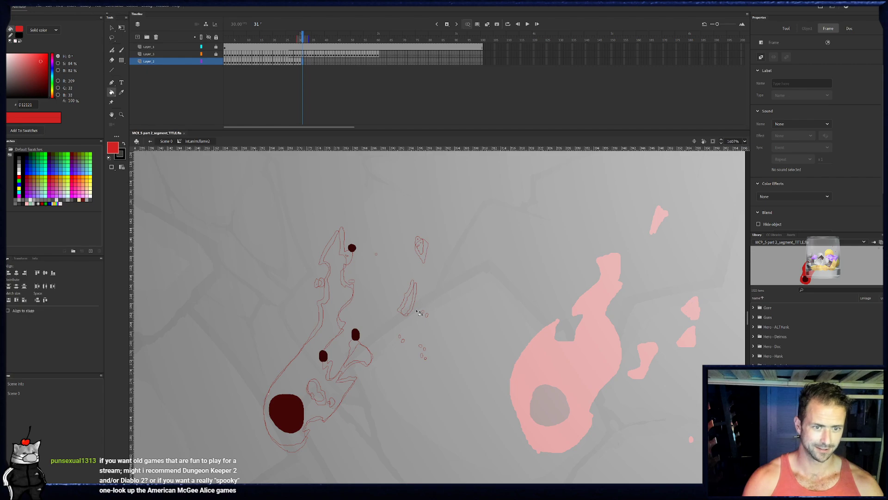
key("b")
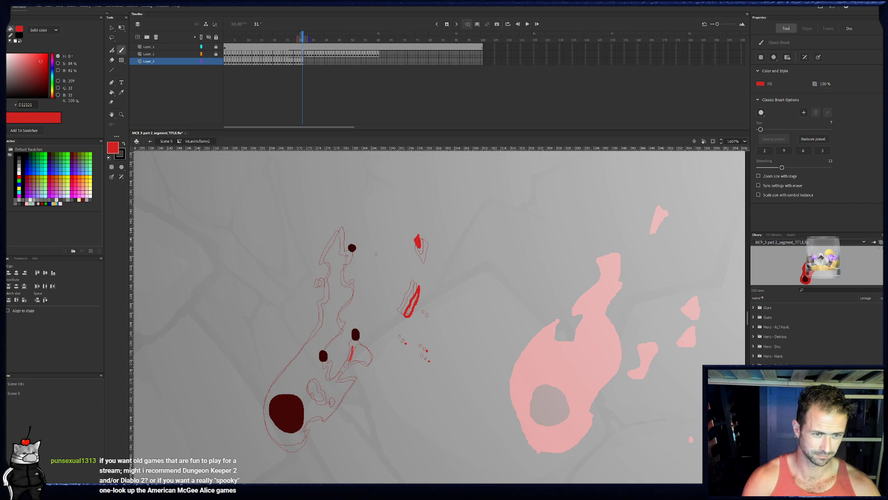
left_click_drag(350, 331, 359, 339)
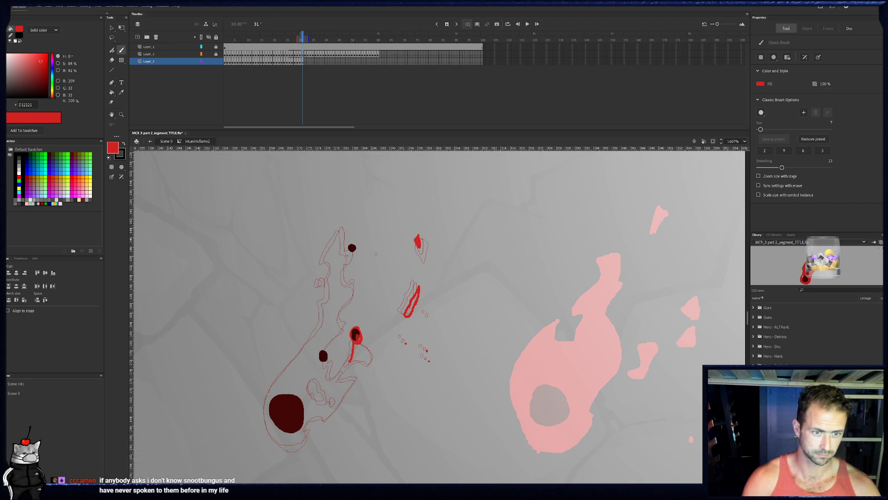
mouse_move(366, 357)
left_mouse_down()
mouse_move(351, 361)
mouse_move(374, 332)
left_mouse_up()
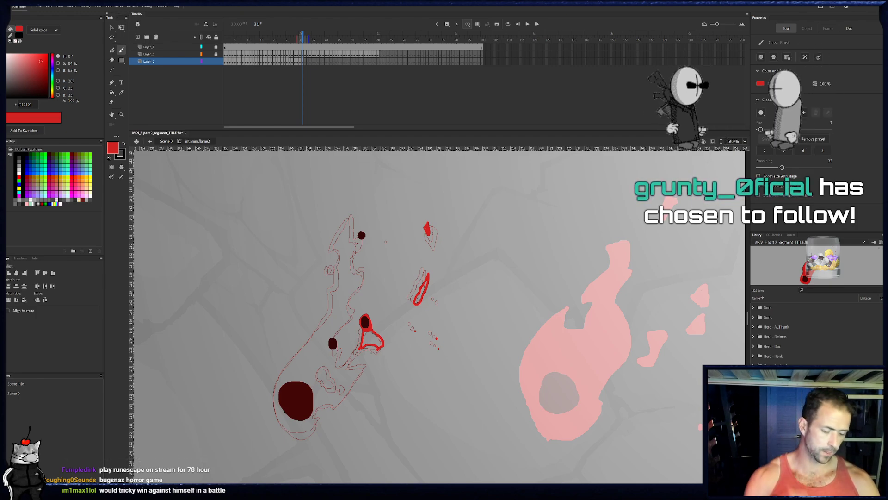
- Outline frame 31's pointed tip around the top ember and continue down the upper left edge
left_click_drag(359, 231, 363, 249)
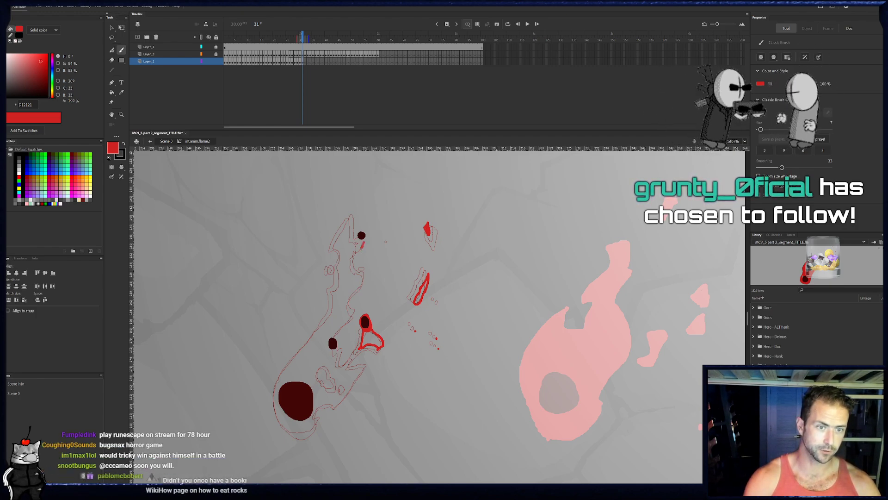
left_click_drag(356, 212, 362, 234)
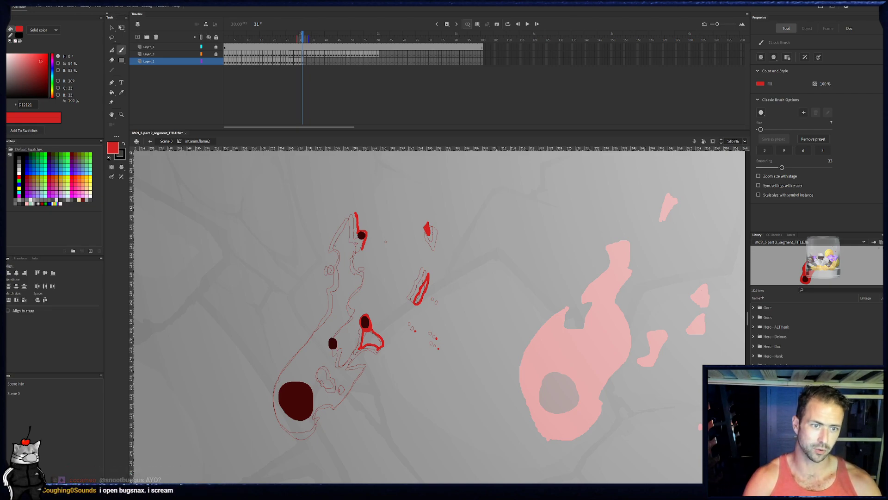
left_click_drag(338, 246, 354, 212)
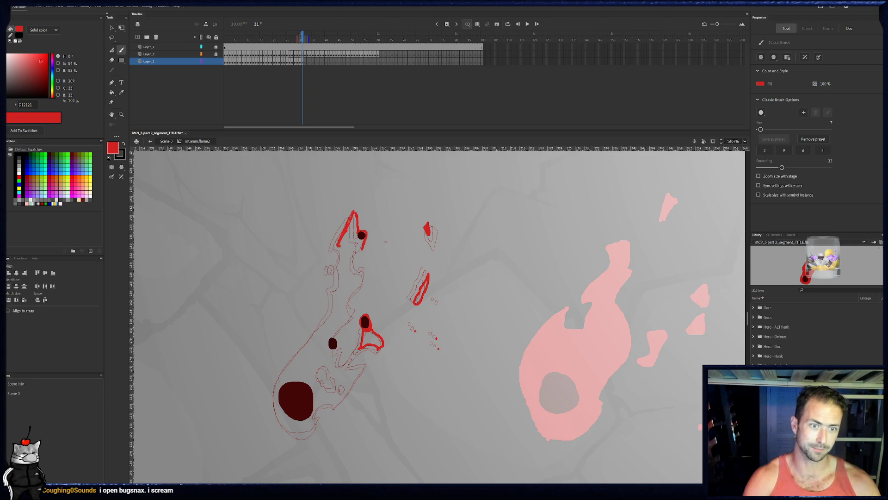
key("e")
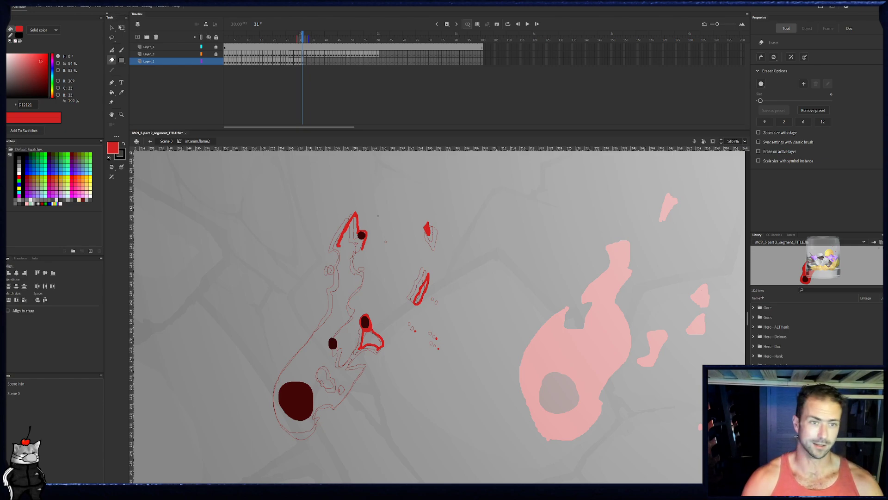
key("b")
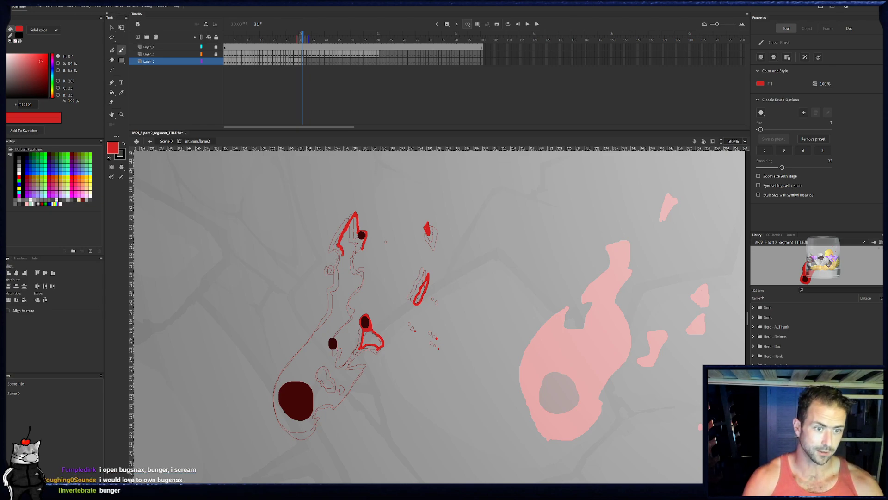
left_click_drag(343, 252, 337, 291)
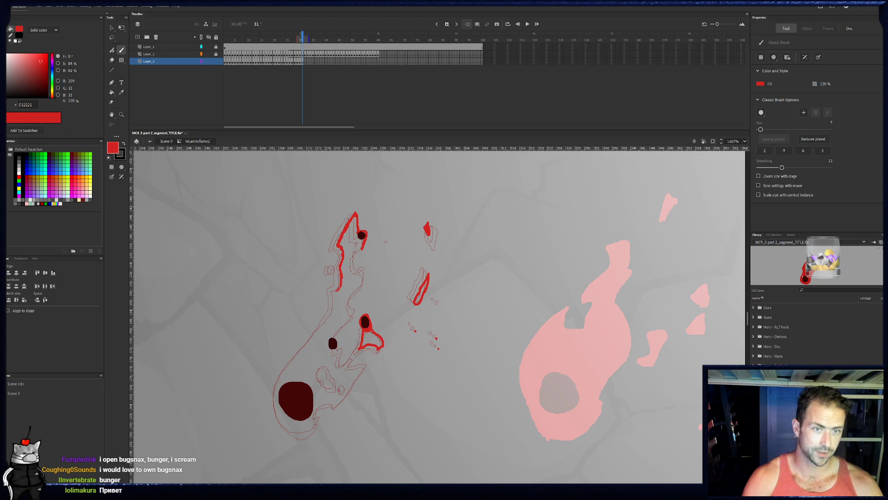
- Continue frame 31's outline down the left edge and around the notched bottom, and outline the holes beside the large ember
left_click(299, 62)
left_click(302, 62)
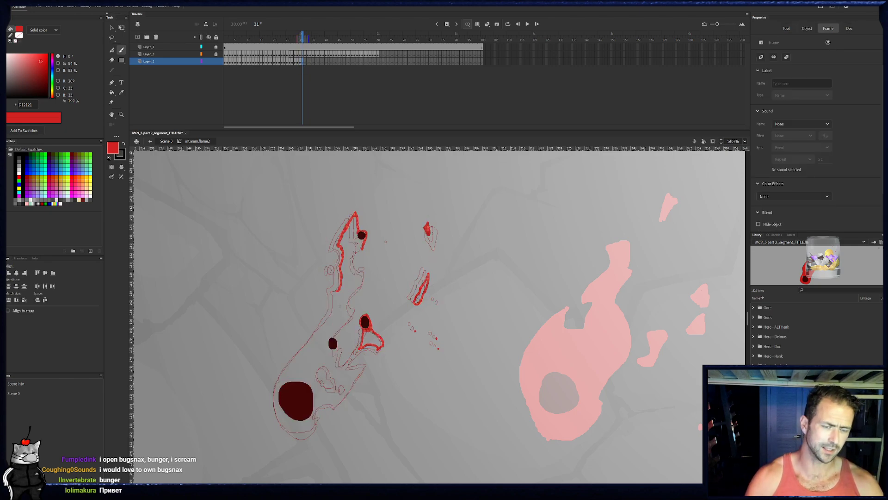
mouse_move(335, 292)
left_mouse_down()
mouse_move(330, 316)
mouse_move(282, 373)
mouse_move(274, 399)
mouse_move(294, 430)
left_mouse_up()
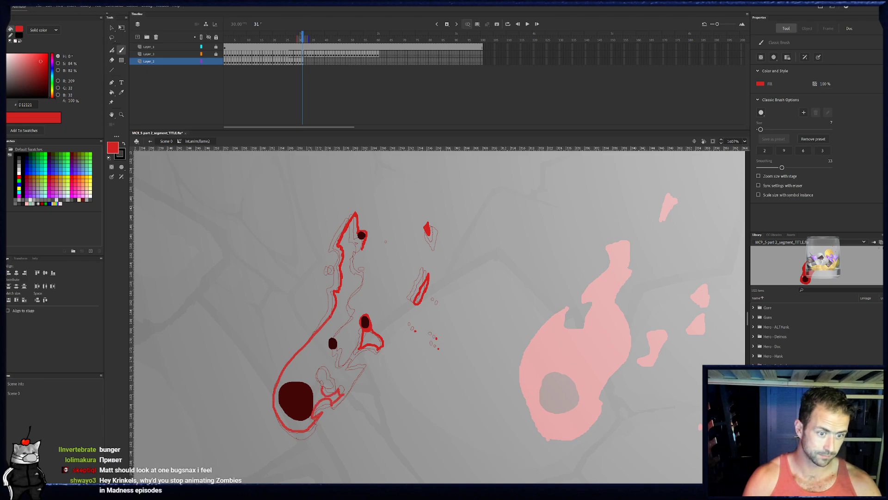
left_click_drag(314, 380, 315, 369)
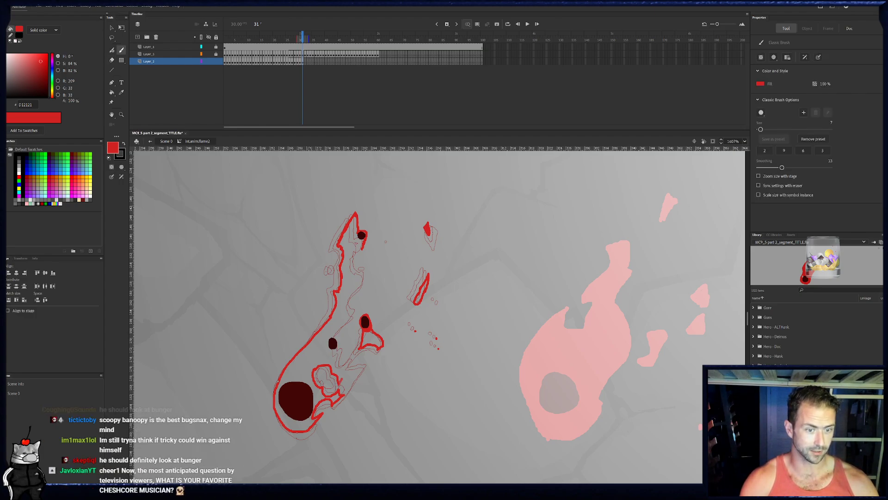
- Complete frame 31's outline with jagged spikes on the lower right and the right edge up past the middle ember to the top ember
key("e")
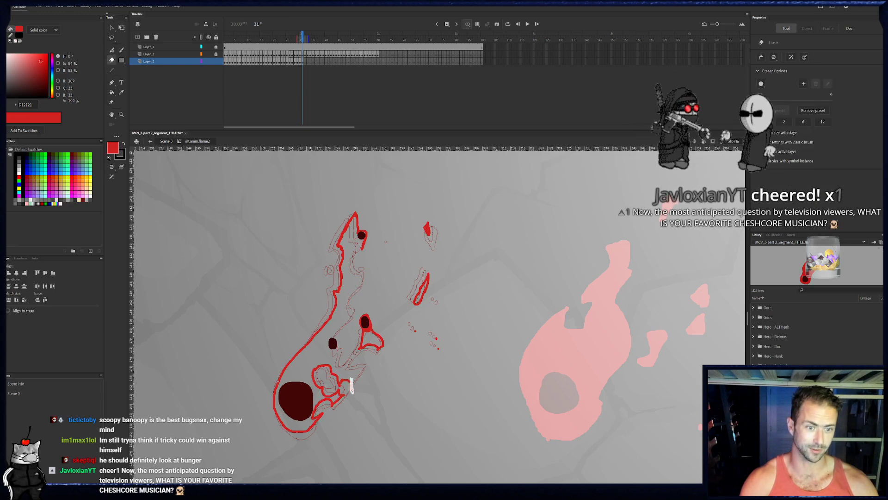
key("b")
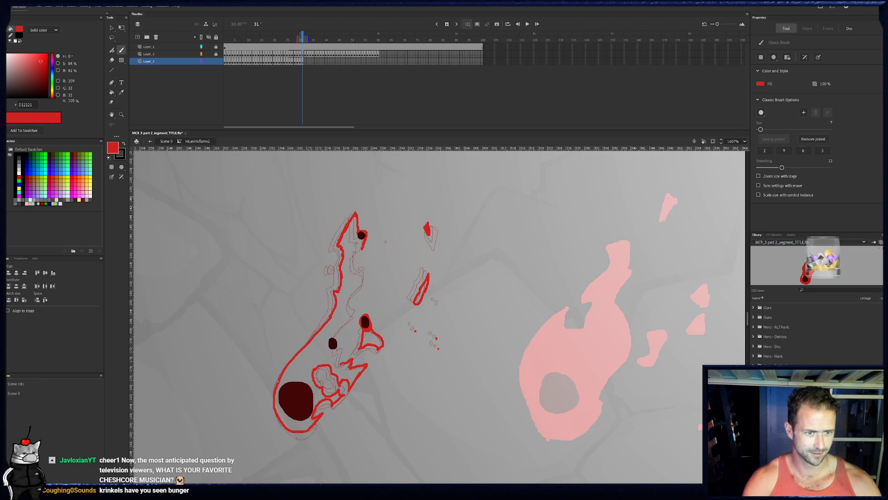
mouse_move(341, 364)
left_mouse_down()
mouse_move(335, 335)
mouse_move(352, 316)
mouse_move(364, 268)
left_mouse_up()
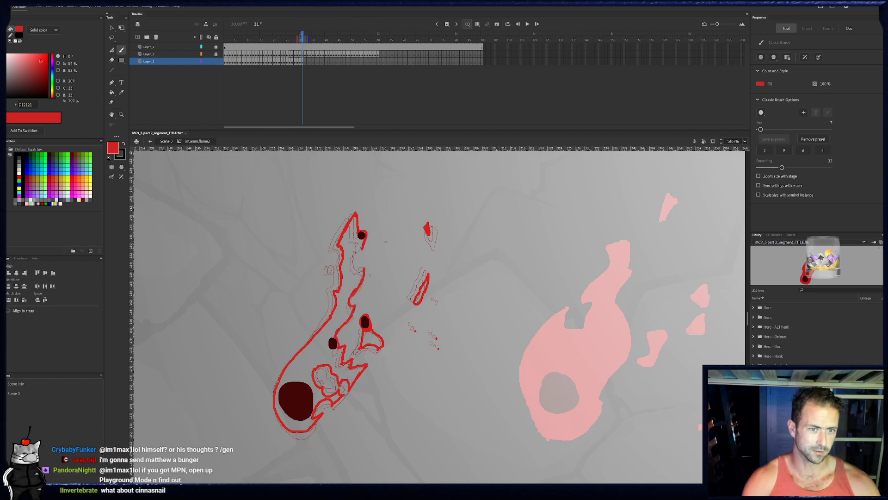
left_click_drag(359, 268, 354, 258)
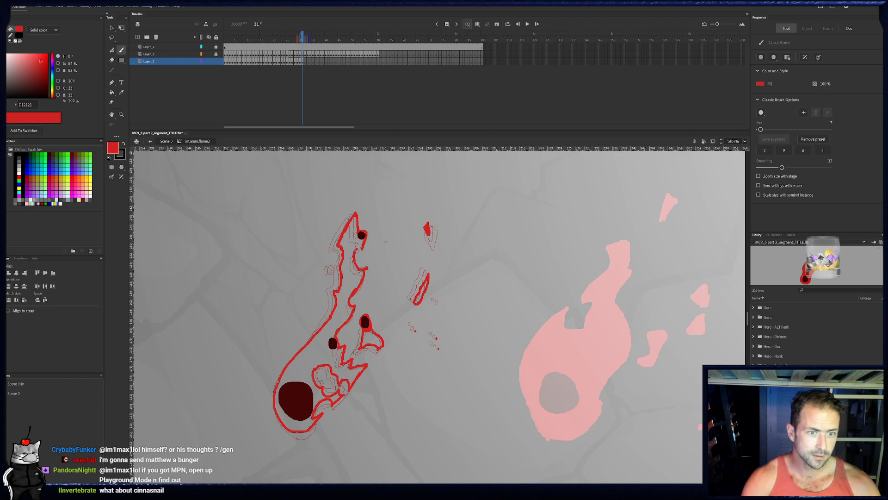
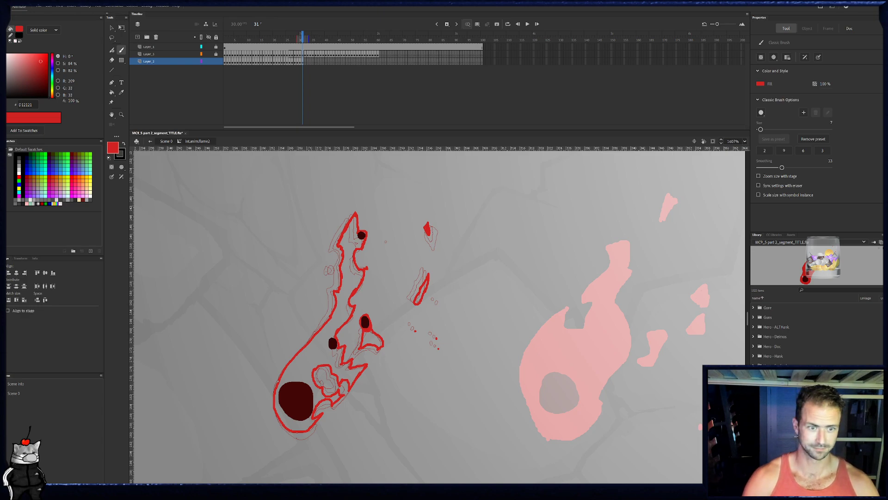
- Fill frame 31's main flame, the lobe around the right-hand ember and the detached sliver with solid red
left_click_drag(376, 273, 367, 267)
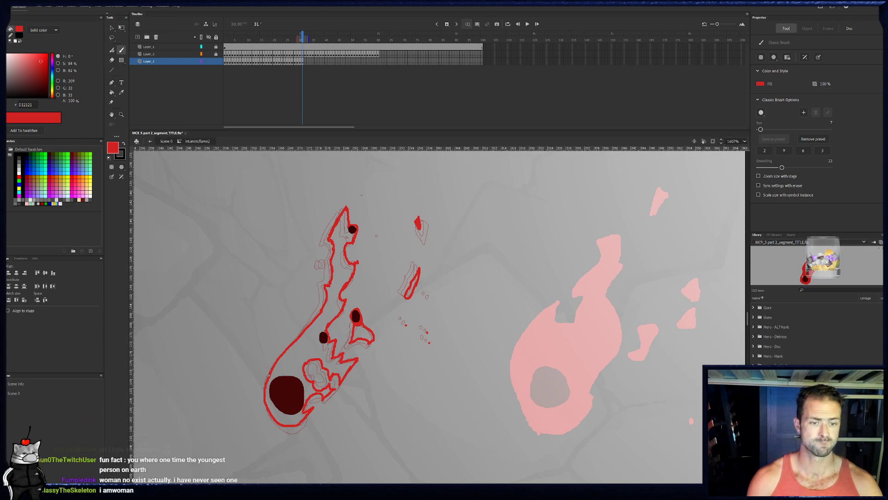
left_click(114, 92)
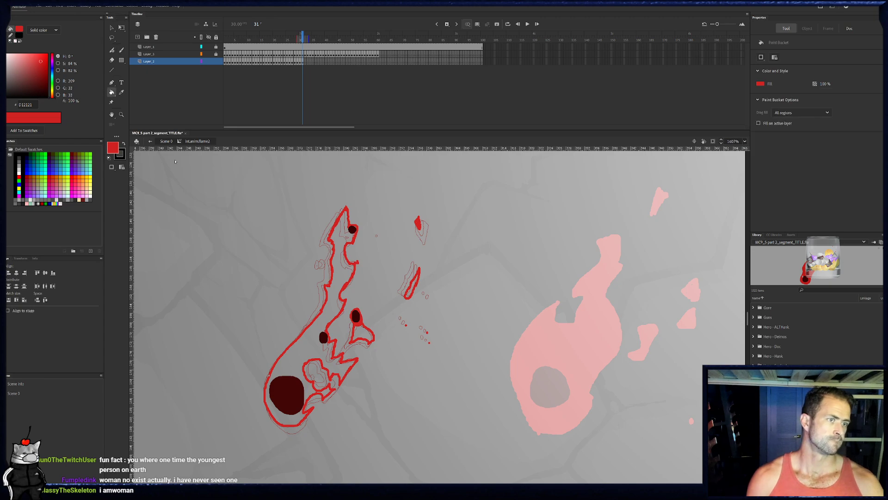
left_click(298, 370)
left_click(363, 332)
left_click(412, 293)
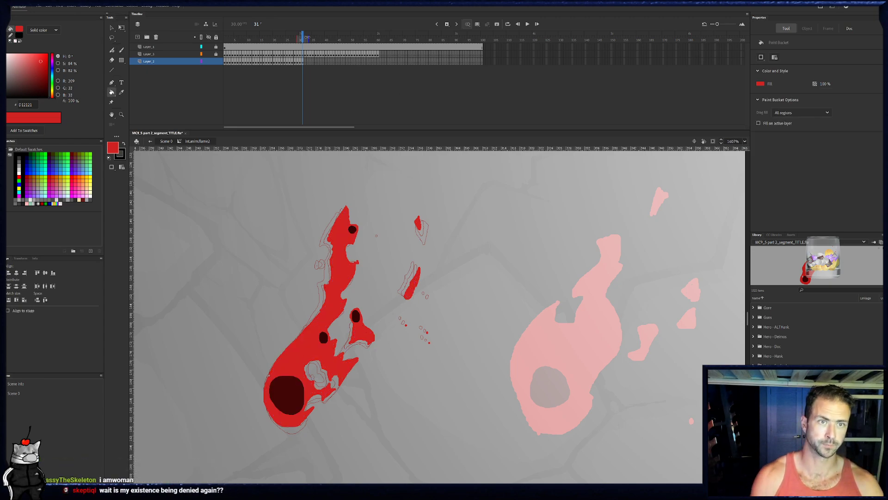
- Compare frame 31 with its neighbouring frames and paint a small detached red fleck beside its upper left edge
left_click(305, 62)
left_click(302, 62)
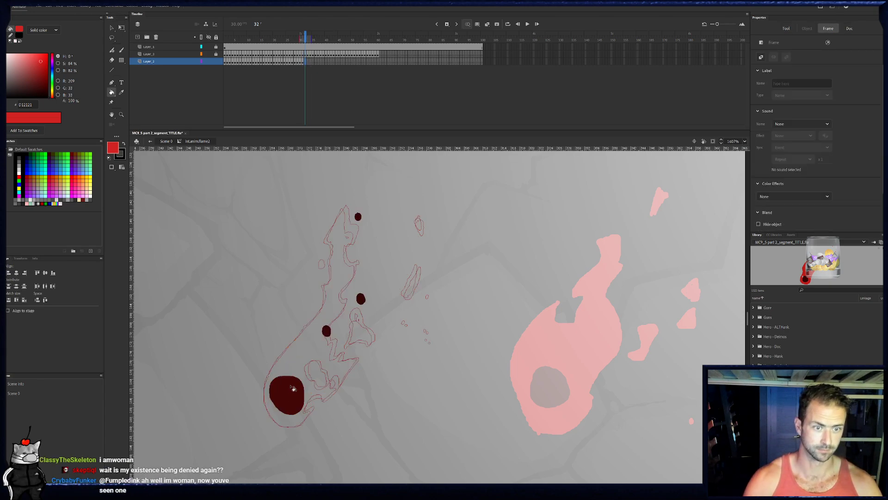
key("comma")
key("comma")
key("comma")
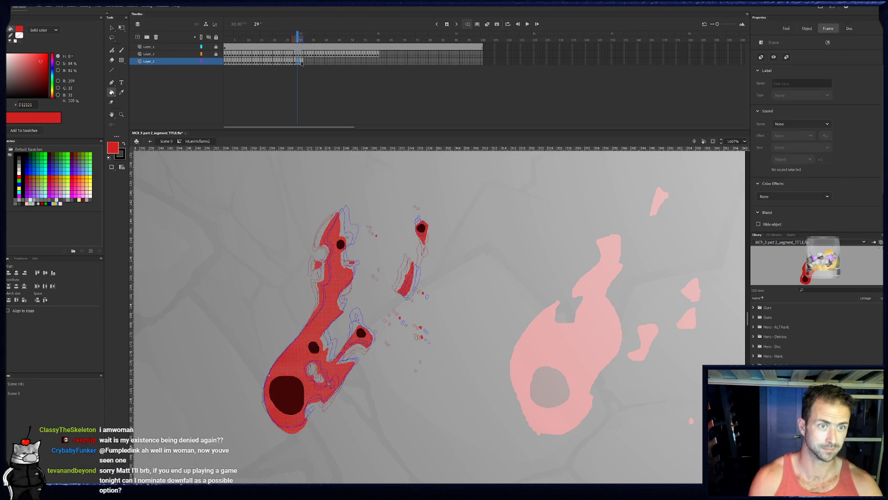
left_click(309, 55)
left_click(301, 62)
key("period")
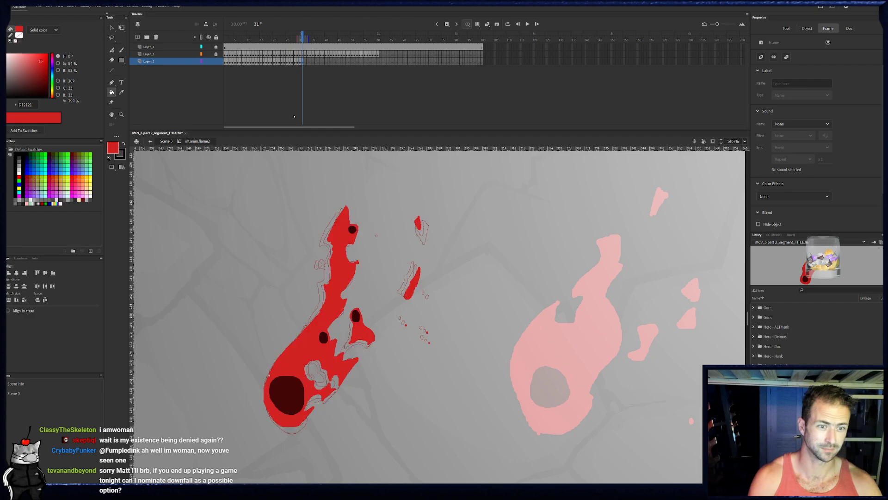
key("b")
left_click_drag(325, 262, 325, 266)
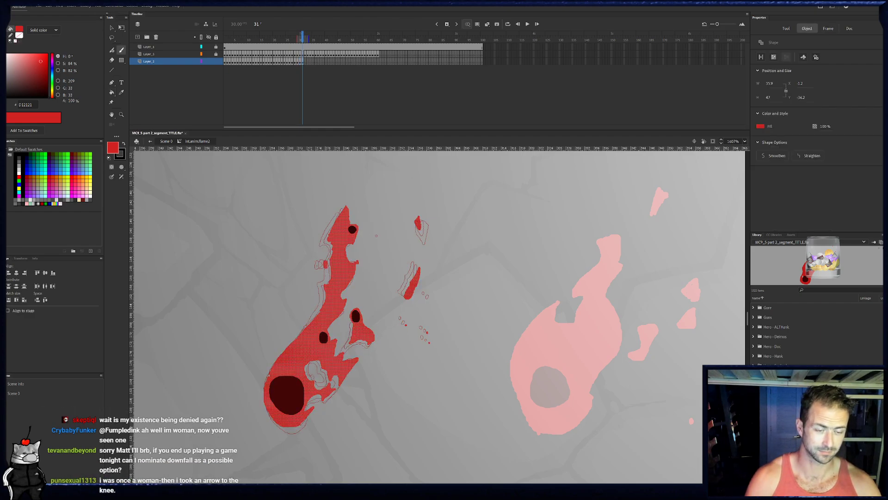
- On frame 32, outline the flame's left edge, its pointed tip around the top ember and the right edge down past the middle ember
key("period")
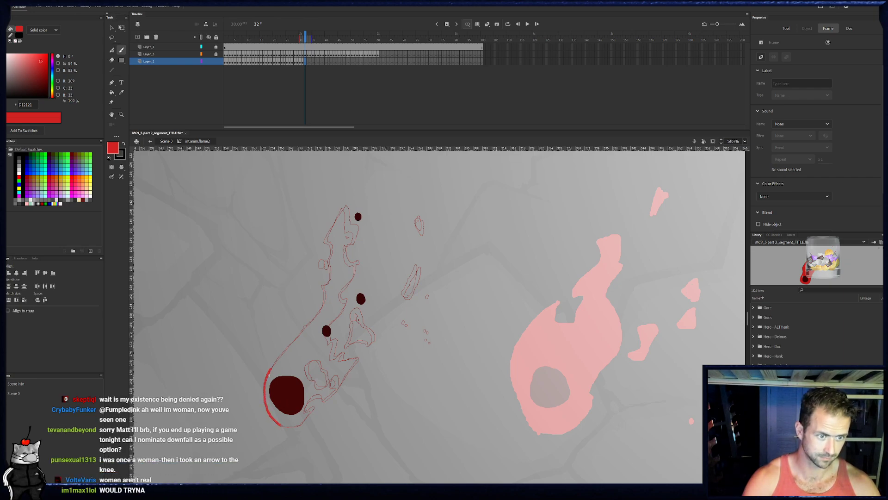
left_click_drag(283, 351, 302, 330)
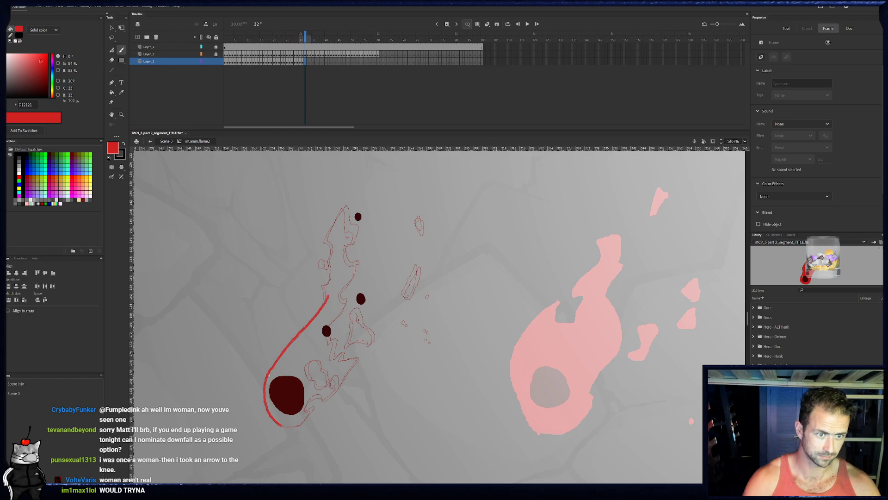
left_click_drag(328, 292, 332, 267)
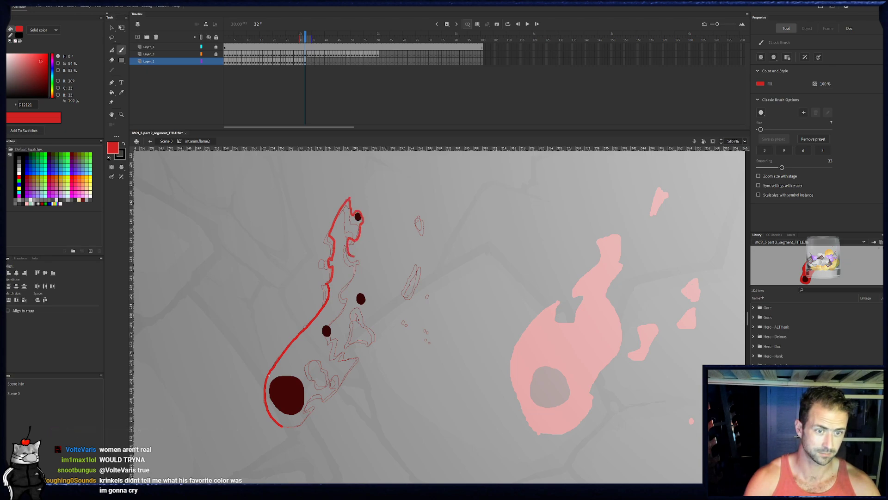
mouse_move(355, 211)
left_mouse_down()
mouse_move(365, 257)
mouse_move(359, 268)
left_mouse_up()
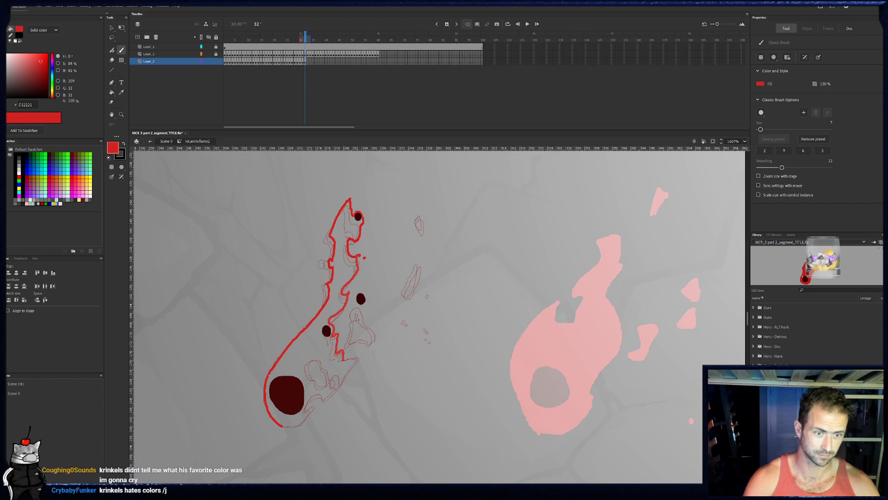
- Close frame 32's outline around the hole and bottom, and draw its detached triangle, right-hand ember lobe, slivers, flecks and drop
mouse_move(360, 358)
left_mouse_down()
mouse_move(343, 383)
mouse_move(332, 369)
mouse_move(308, 367)
left_mouse_up()
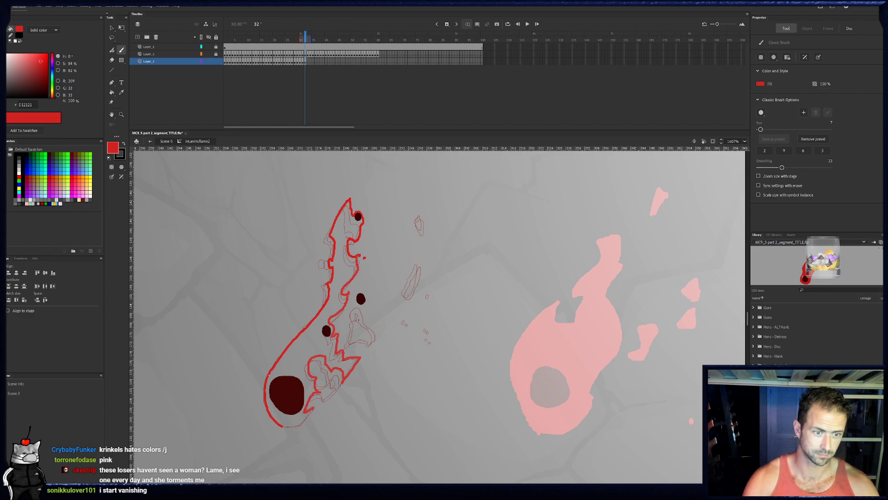
left_click_drag(285, 429, 280, 425)
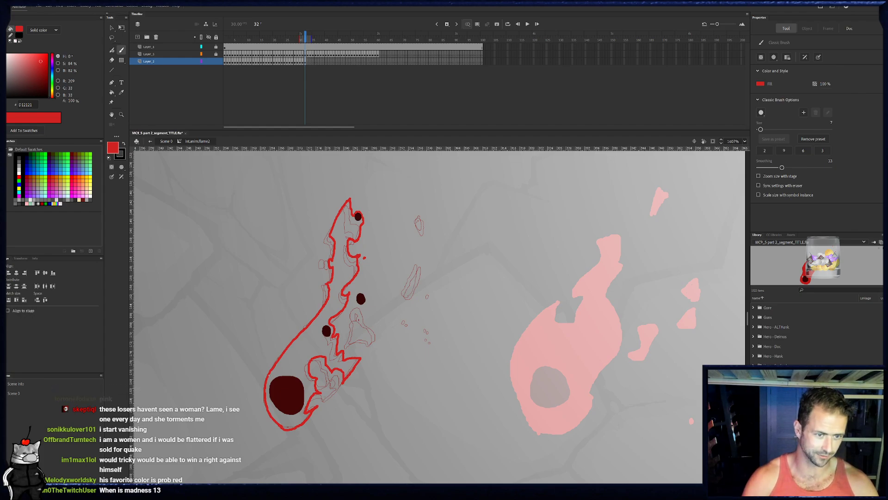
mouse_move(325, 391)
left_mouse_down()
mouse_move(338, 390)
mouse_move(326, 401)
left_mouse_up()
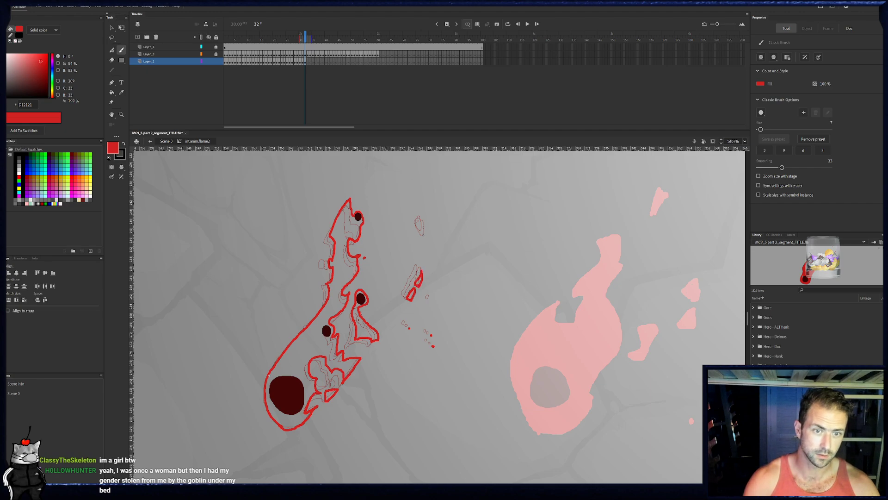
left_click_drag(419, 214, 418, 223)
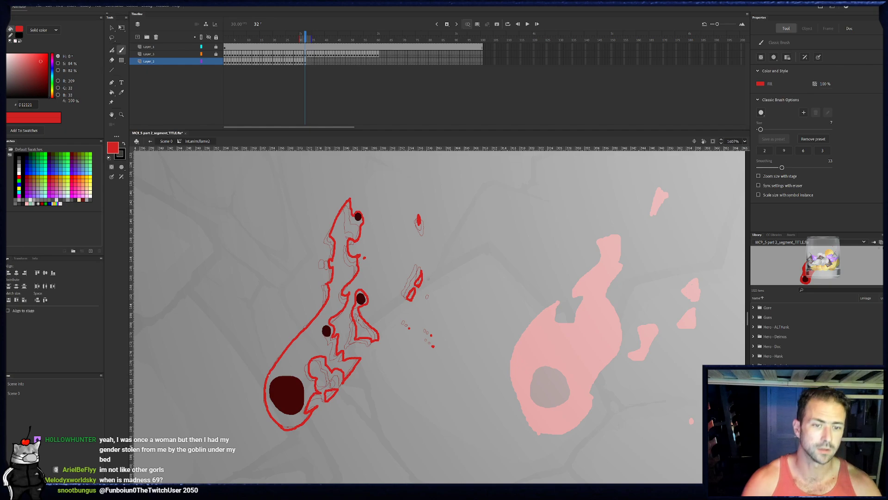
- Fill frame 32's main flame, right-hand ember lobe, slivers and detached lower triangle with solid red
left_click(112, 92)
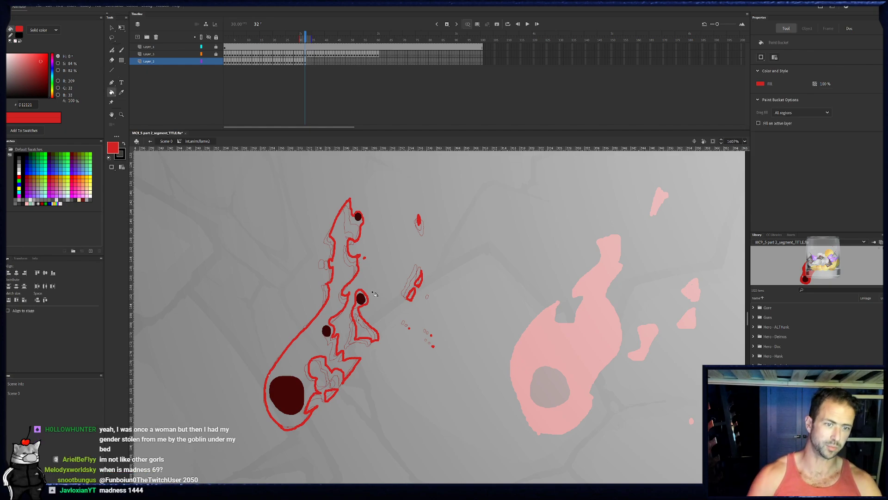
left_click(337, 265)
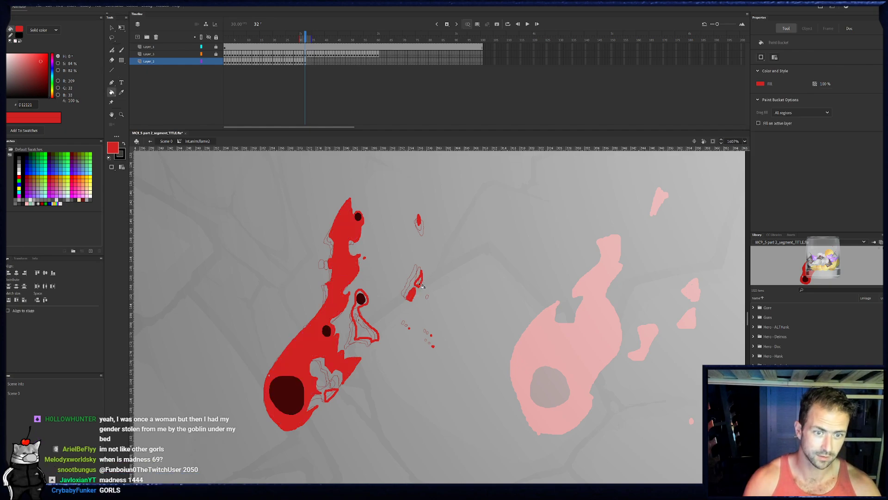
left_click(370, 333)
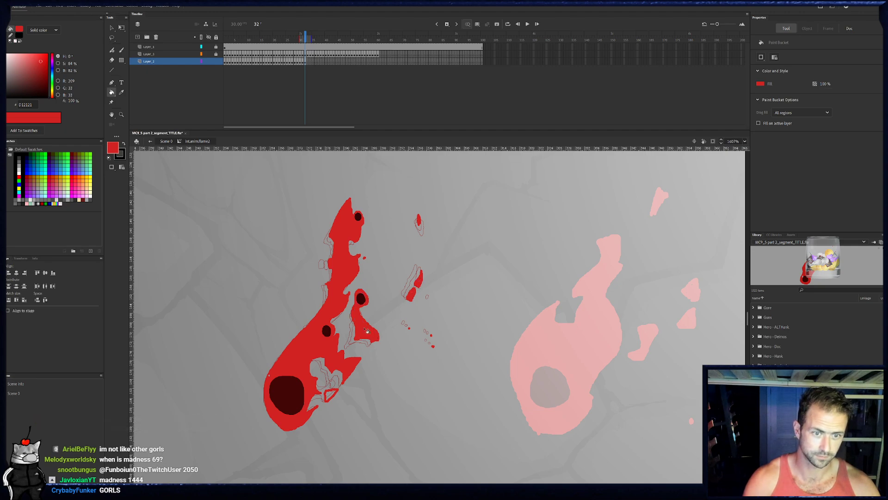
left_click(335, 398)
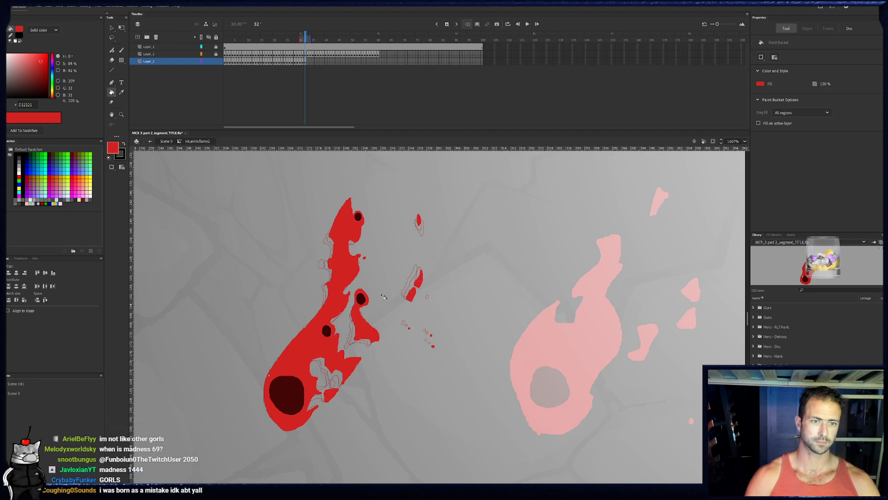
- Play back the flame animation with the small-ember layer hidden and again with the layer shown
left_click_drag(305, 34, 248, 34)
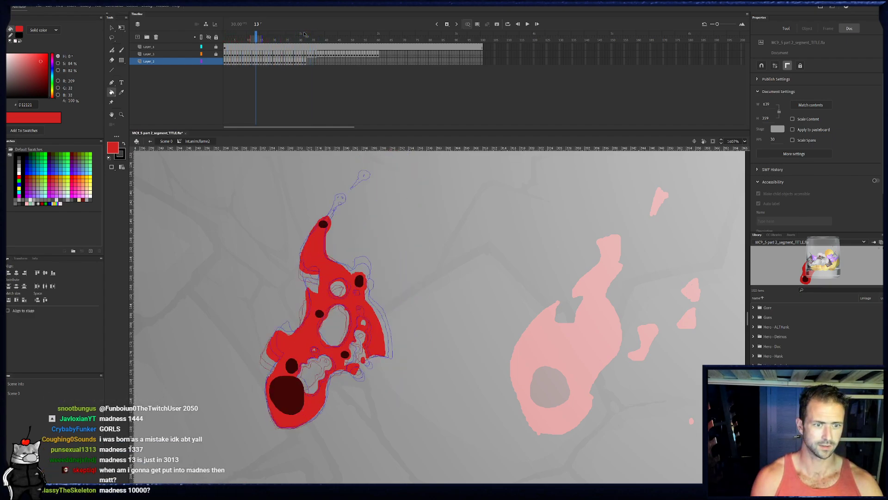
key("period")
key("period")
key("period")
left_click(209, 55)
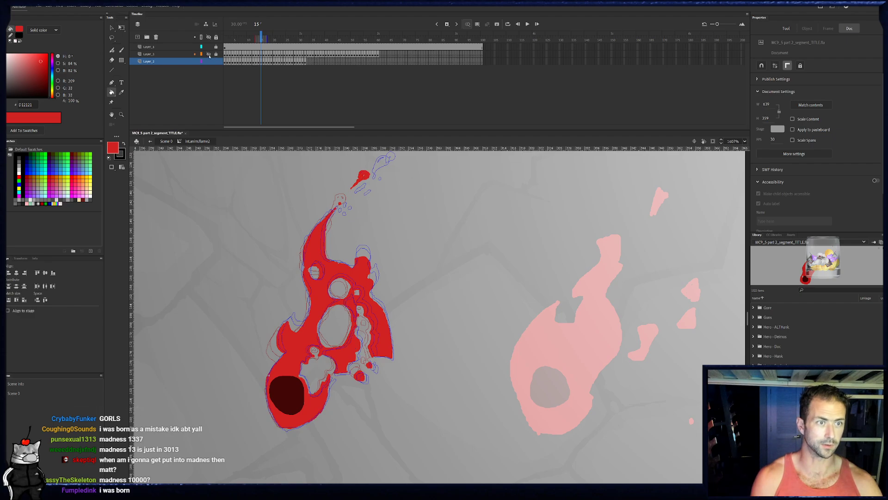
key("Return")
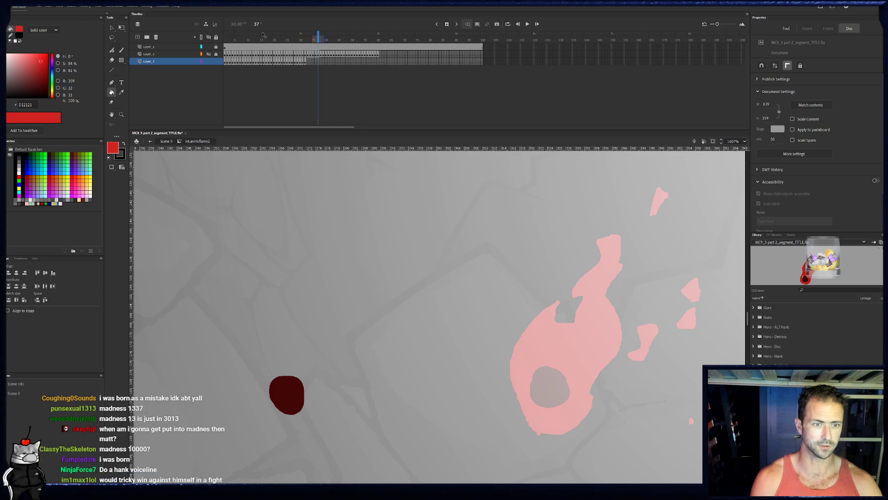
left_click(210, 54)
left_click_drag(226, 39, 279, 39)
key("Return")
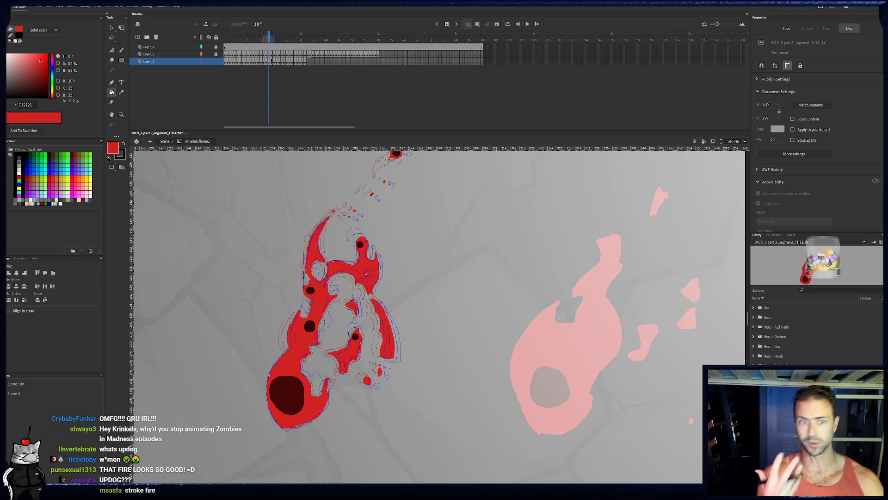
- On frame 33, outline the flame's left side from beneath the large ember up to the middle ember
left_click(305, 61)
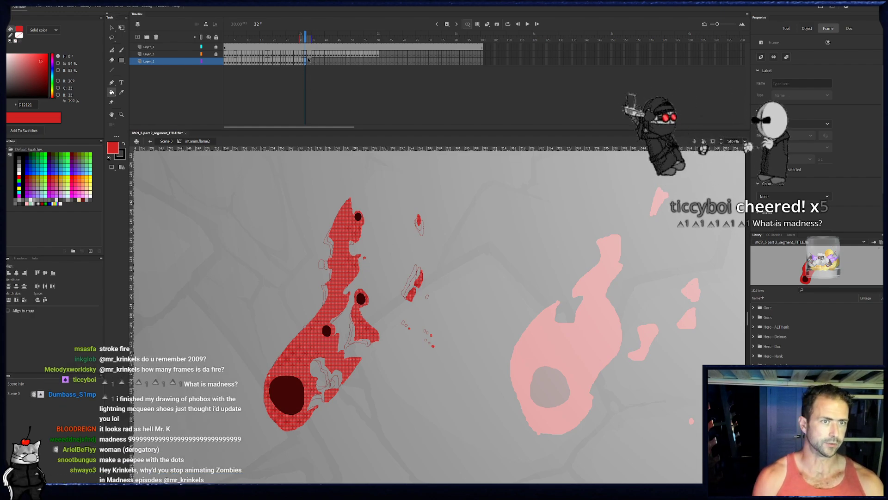
key(".")
key("b")
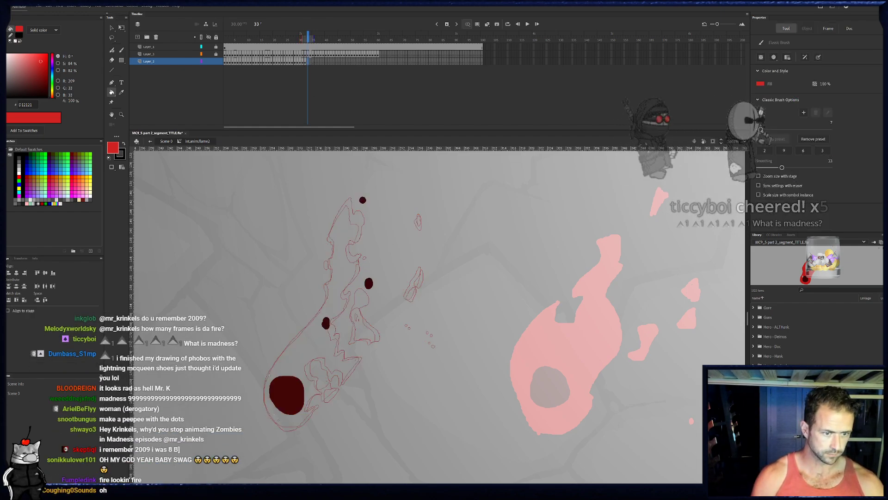
left_click_drag(267, 411, 277, 423)
mouse_move(268, 376)
left_mouse_down()
mouse_move(264, 400)
mouse_move(279, 425)
left_mouse_up()
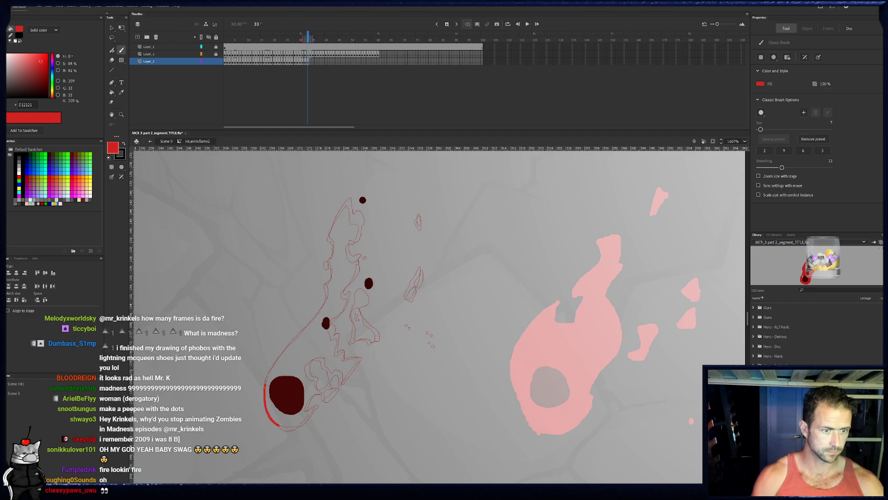
left_click_drag(269, 373, 326, 308)
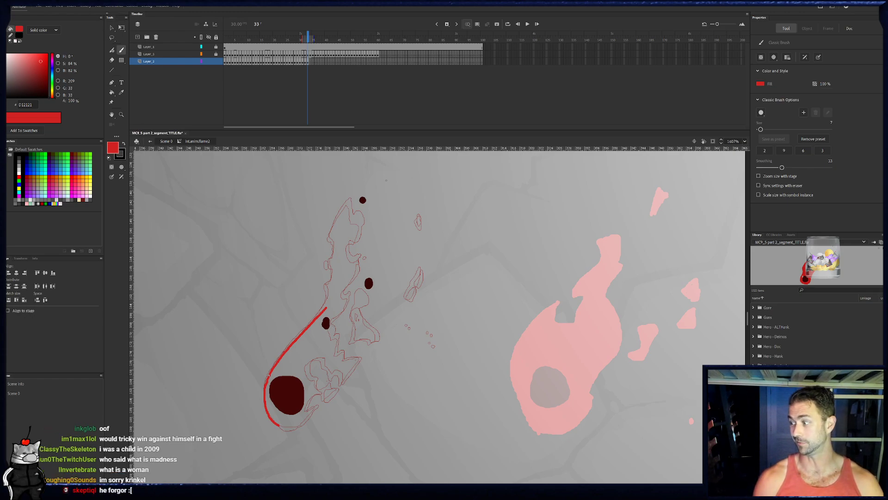
- Continue frame 33's outline up the wavy upper left edge to a curved tip above the top ember
mouse_move(327, 300)
left_mouse_down()
mouse_move(334, 233)
mouse_move(359, 196)
mouse_move(333, 223)
mouse_move(364, 187)
left_mouse_up()
key("e")
key("b")
left_click_drag(335, 221, 346, 202)
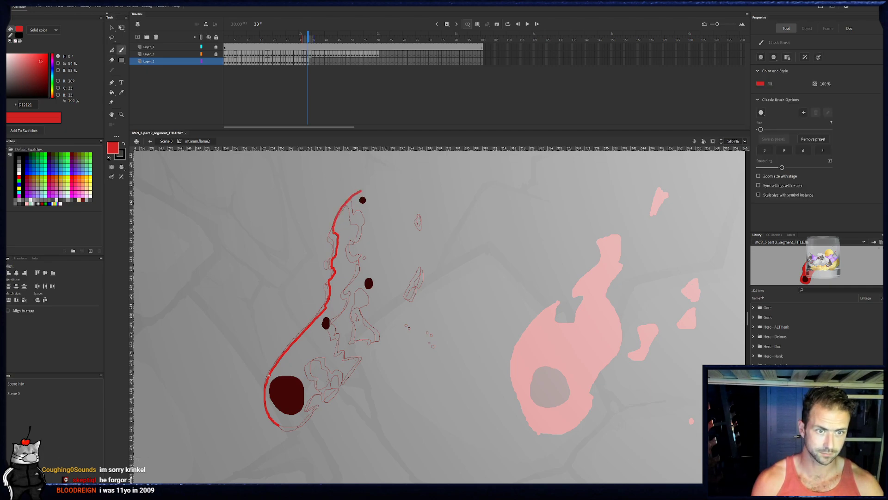
- Outline frame 33's flame around the top ember and down the notched right edge to the middle ember, adding a small detached fleck
left_click_drag(364, 200, 368, 198)
mouse_move(360, 232)
left_mouse_down()
mouse_move(352, 232)
mouse_move(358, 257)
left_mouse_up()
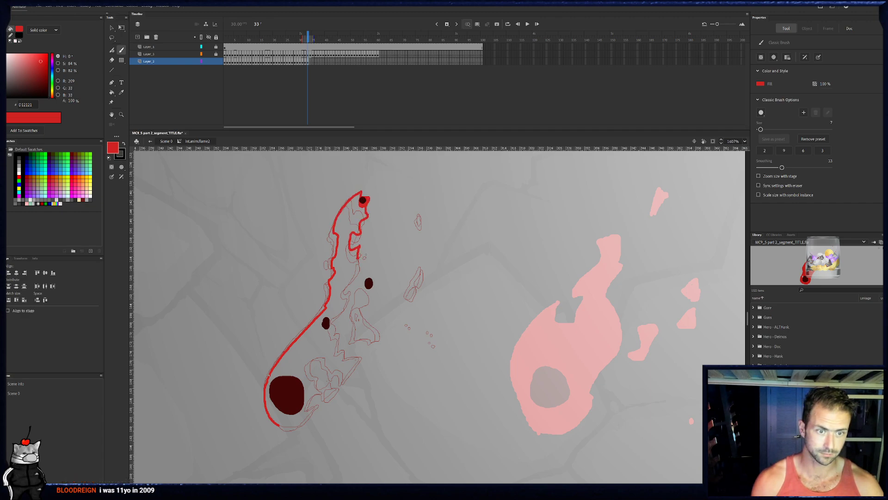
left_click(303, 62)
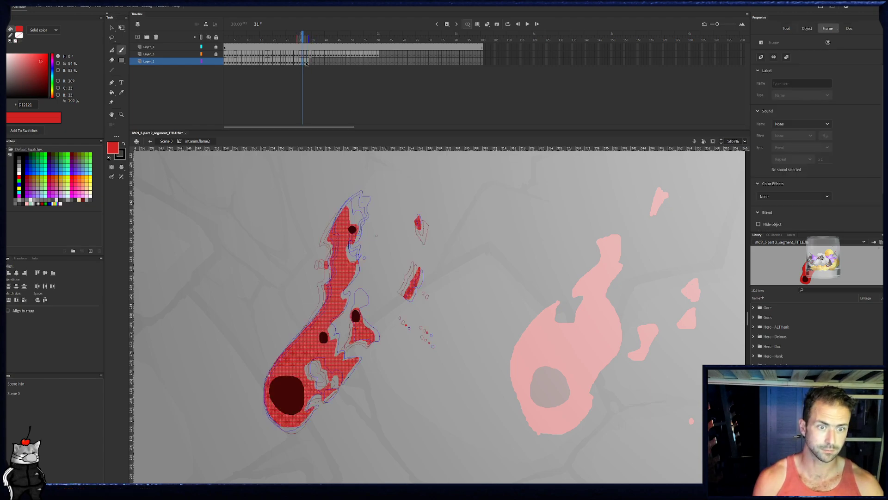
left_click(305, 62)
left_click(308, 62)
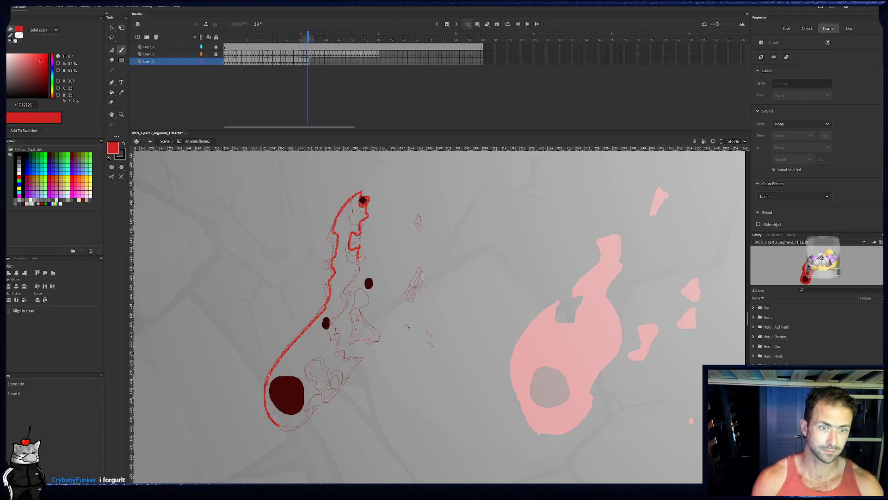
left_click_drag(358, 258, 358, 262)
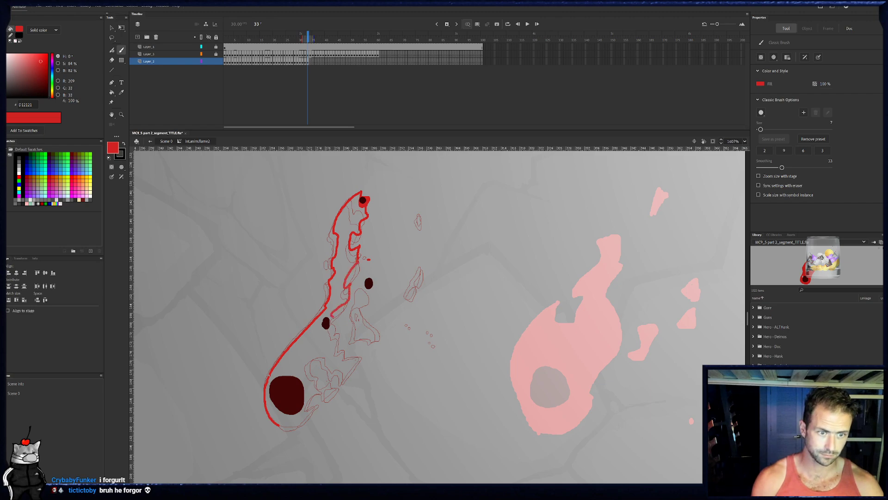
- Complete frame 33's main outline with the jagged lower right spikes, the hole beside the large ember and the rounded bottom
mouse_move(339, 334)
left_mouse_down()
mouse_move(360, 358)
mouse_move(346, 379)
left_mouse_up()
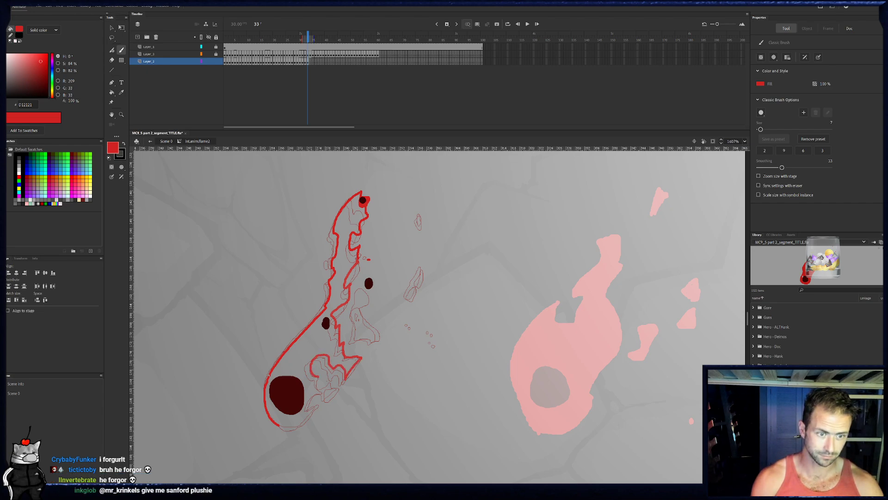
mouse_move(303, 411)
left_mouse_down()
mouse_move(317, 407)
mouse_move(294, 430)
left_mouse_up()
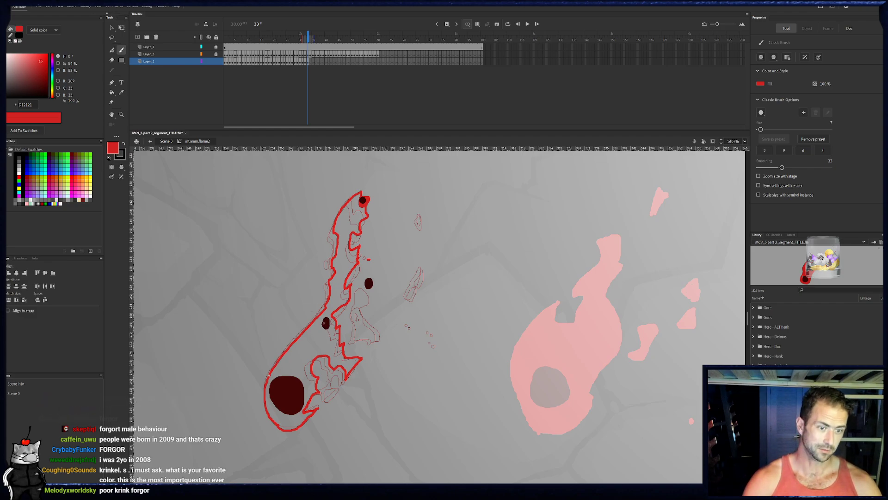
- On frame 33, outline a small shard beside the large ember and a detached flame trailing down from the right ember
left_click_drag(334, 392, 329, 406)
key("e")
key("b")
mouse_move(362, 309)
left_mouse_down()
mouse_move(371, 291)
mouse_move(364, 277)
mouse_move(361, 296)
left_mouse_up()
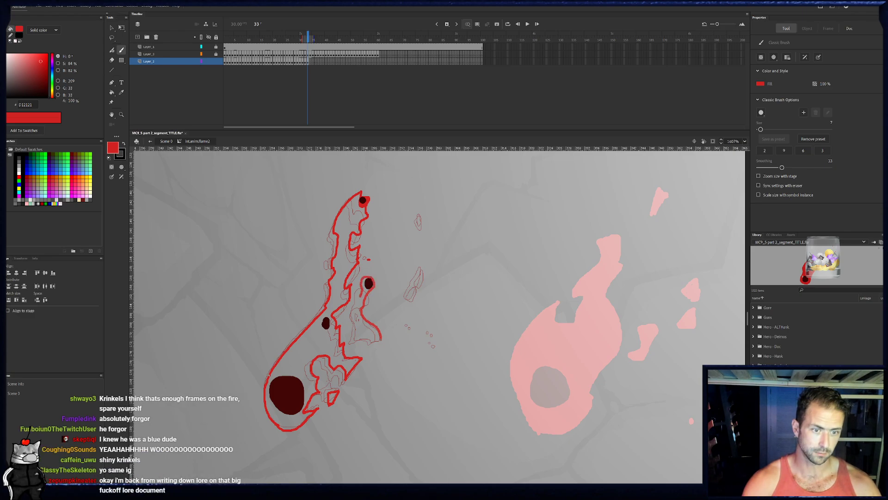
left_click_drag(359, 337, 381, 340)
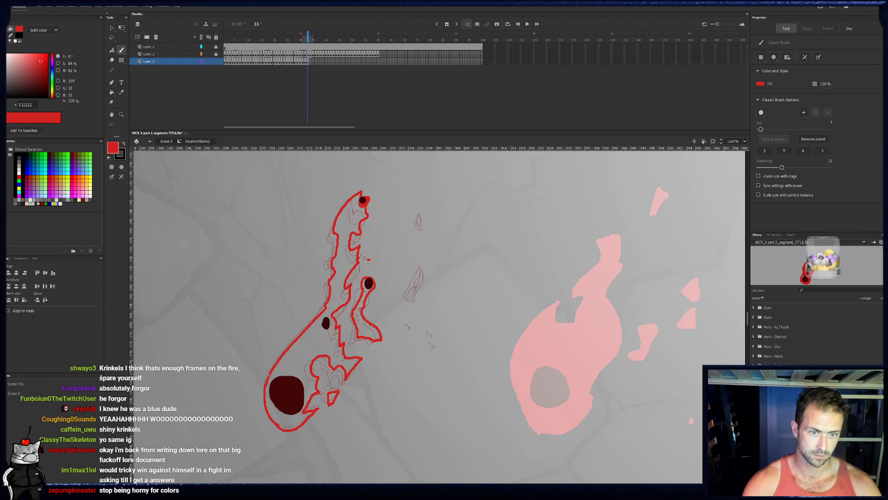
- Paint frame 33's small flecks far right of the flame and fill the outlined flame shapes with bright red
mouse_move(415, 290)
left_mouse_down()
mouse_move(412, 302)
mouse_move(423, 287)
left_mouse_up()
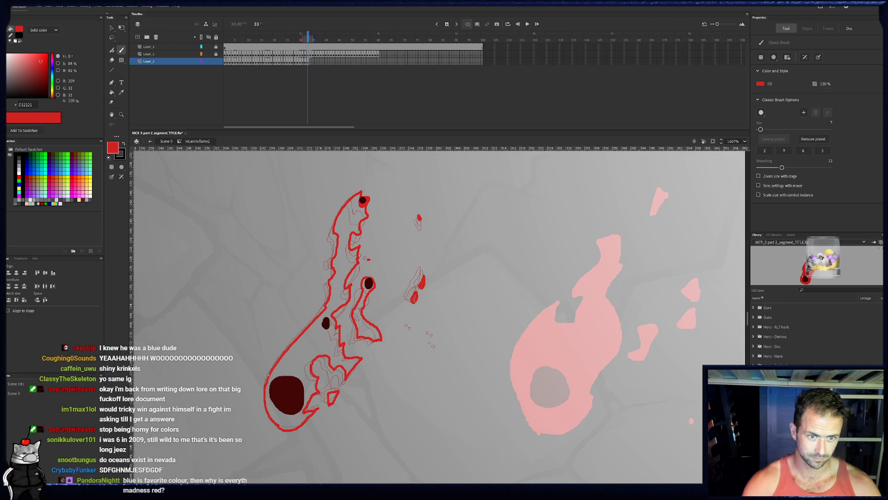
key("k")
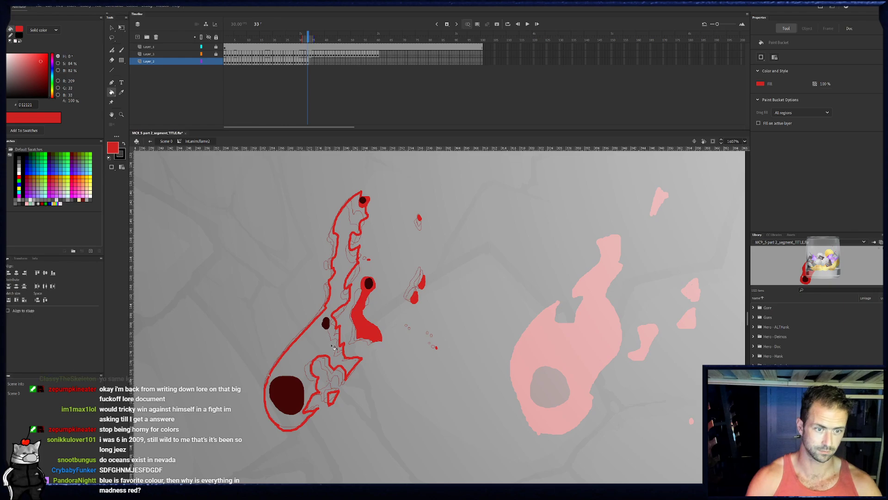
left_click(332, 344)
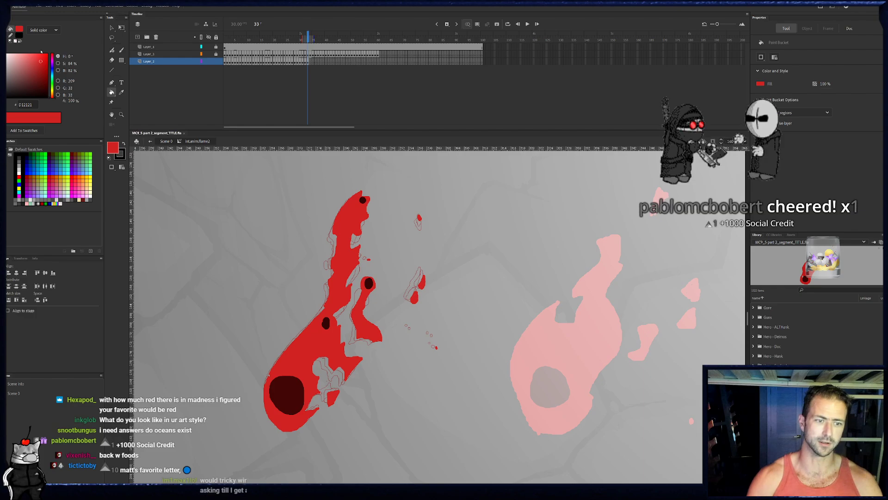
- On frame 34, outline the flame's left side from beneath the large ember, around the top ember and down the upper right edge
left_click(310, 62)
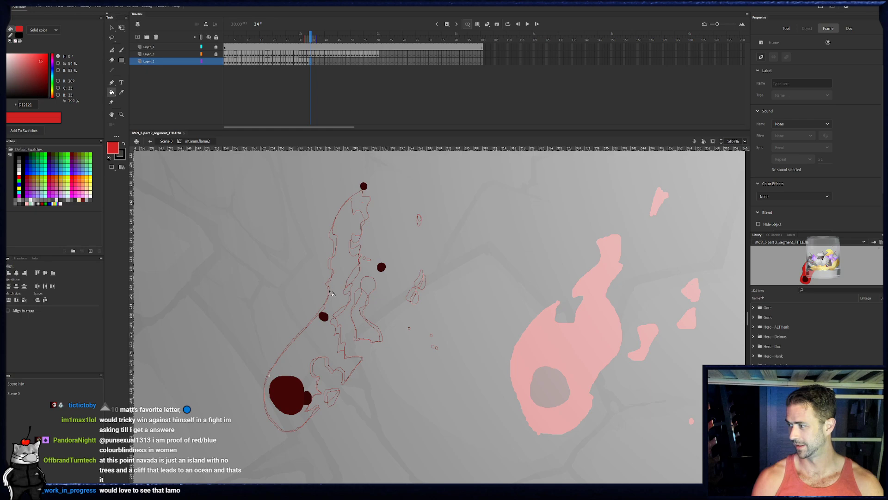
key("b")
mouse_move(279, 425)
left_mouse_down()
mouse_move(267, 375)
mouse_move(325, 307)
mouse_move(341, 229)
left_mouse_up()
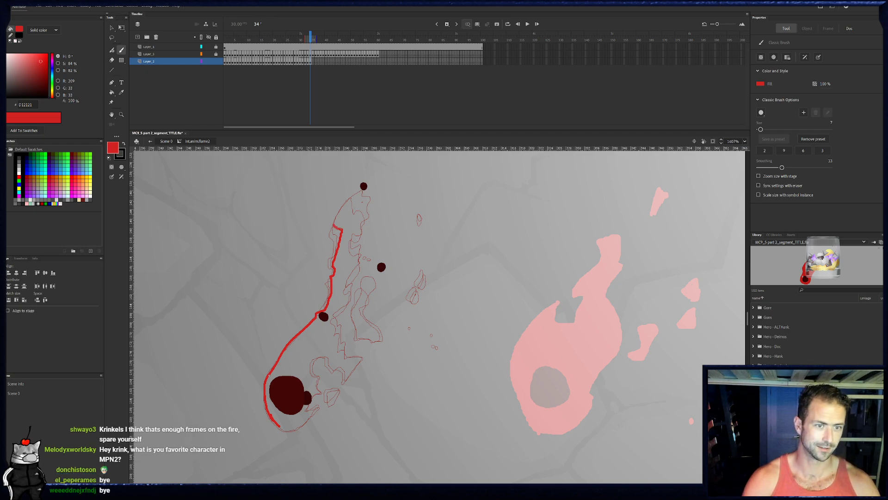
mouse_move(335, 220)
left_mouse_down()
mouse_move(363, 180)
mouse_move(371, 210)
mouse_move(350, 236)
mouse_move(359, 230)
mouse_move(359, 265)
left_mouse_up()
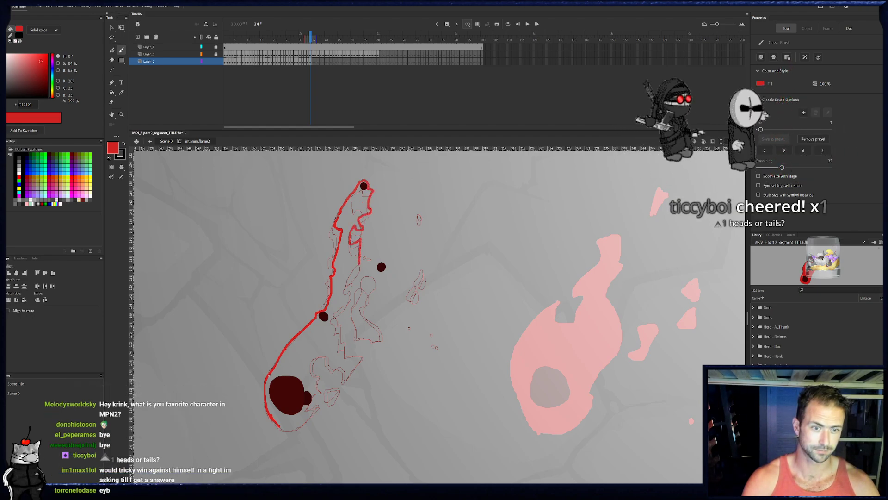
- Complete frame 34's outline along the jagged right edge and rounded bottom, adding the detached shapes below and around the right ember
left_click(309, 62)
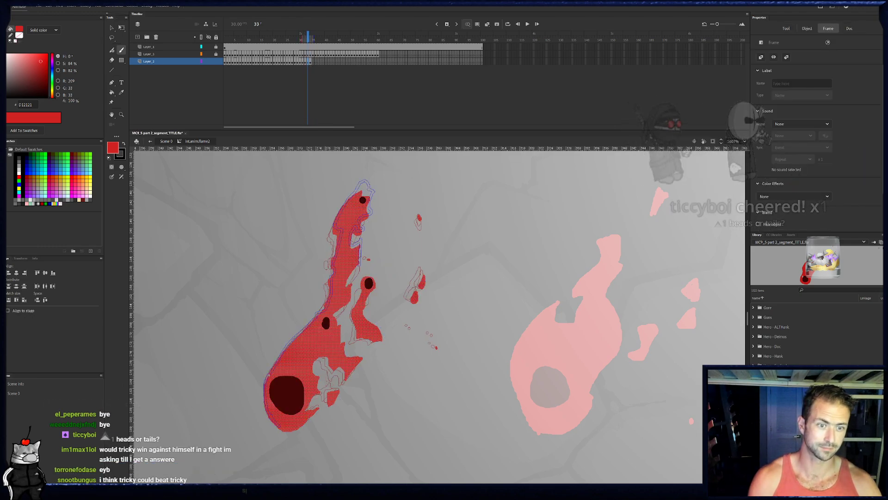
left_click(312, 62)
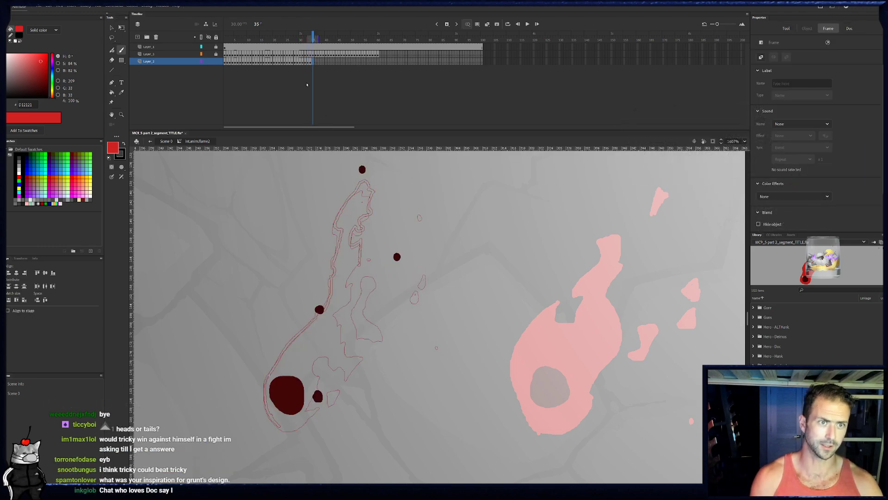
left_click(310, 62)
key("e")
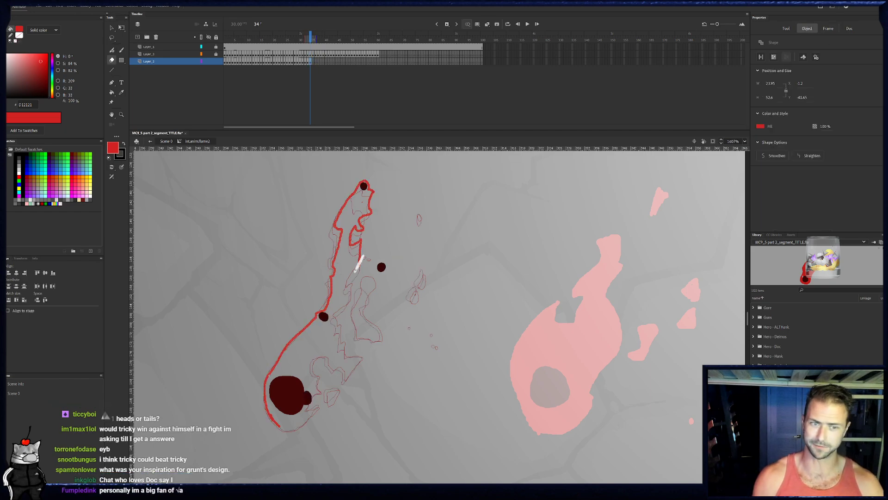
key("b")
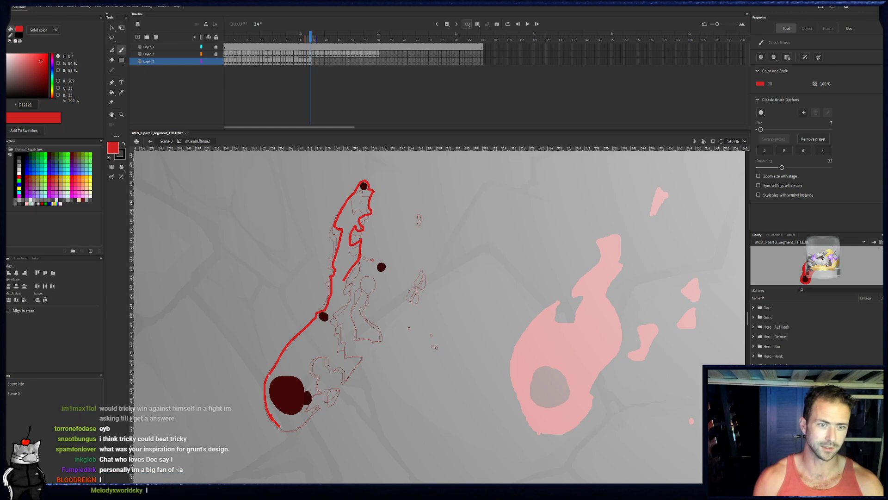
left_click_drag(400, 240, 396, 229)
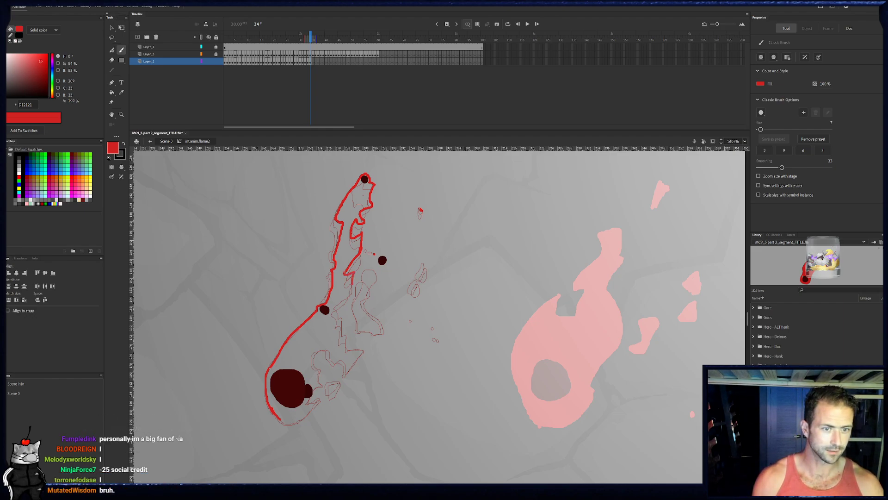
mouse_move(335, 304)
left_mouse_down()
mouse_move(348, 349)
mouse_move(364, 351)
mouse_move(349, 370)
mouse_move(331, 349)
mouse_move(319, 350)
mouse_move(314, 366)
left_mouse_up()
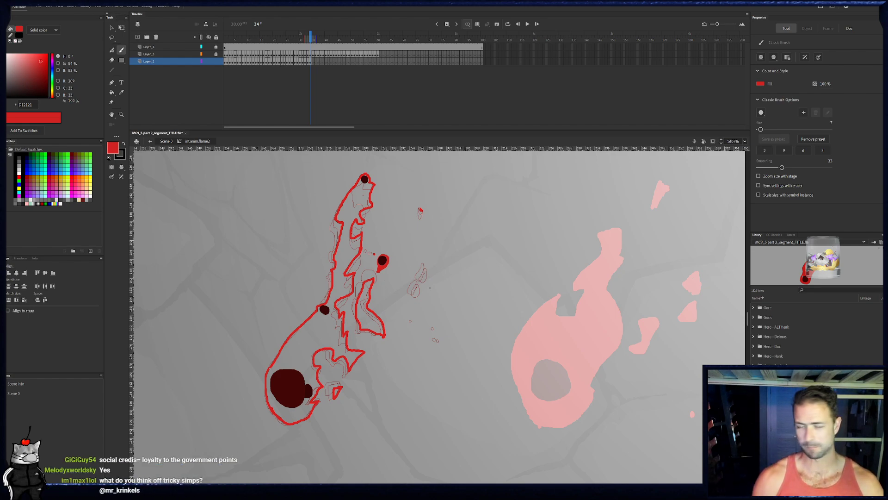
- Paint the small detached red flecks to the far right of frame 34's flame
left_click(416, 292)
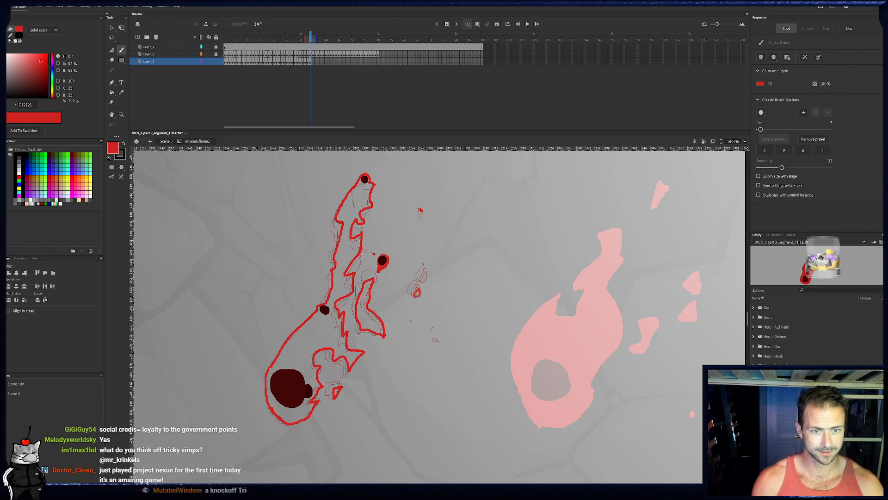
left_click_drag(427, 277, 423, 282)
left_click(429, 274)
left_click(441, 345)
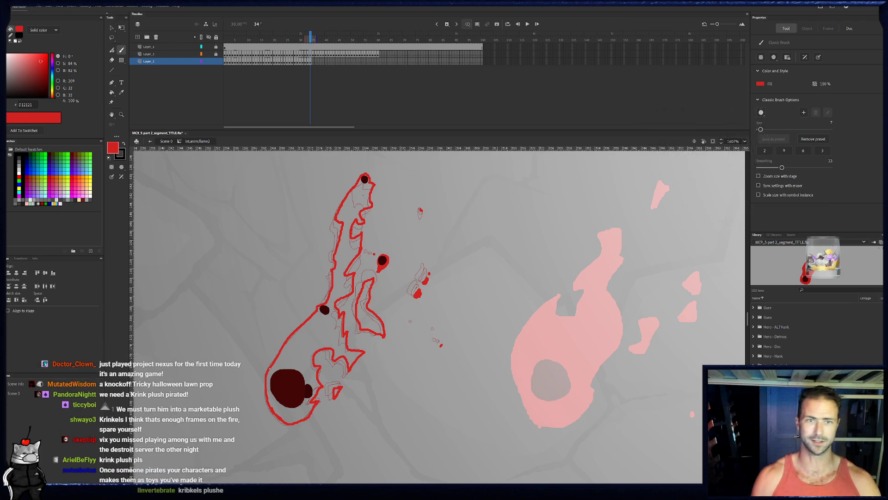
- Play back the flame animation to check its motion and return to frame 34
key("Return")
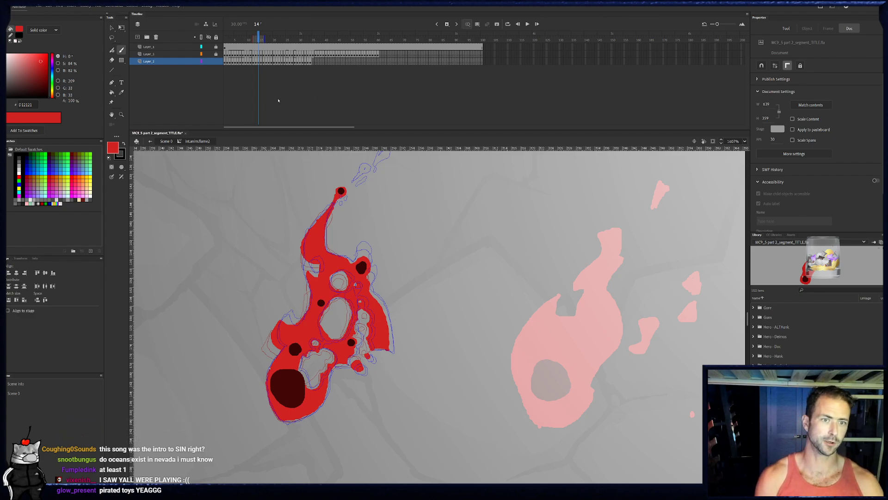
key("Return")
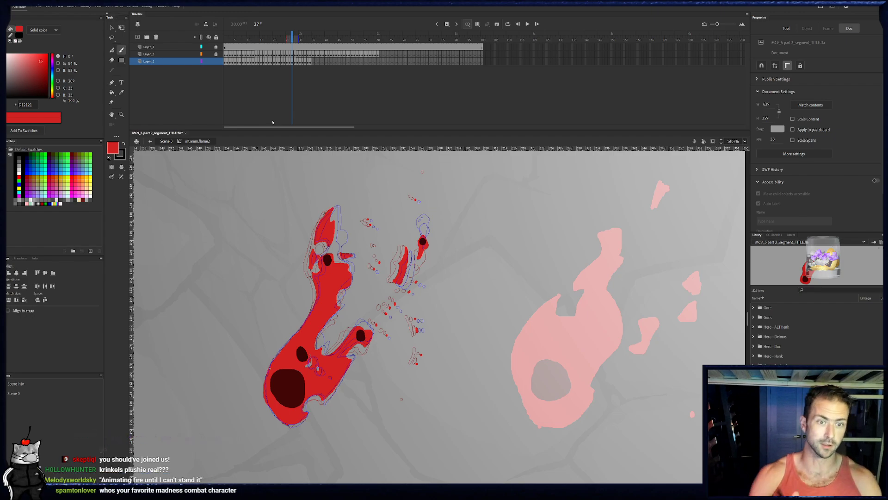
left_click(311, 62)
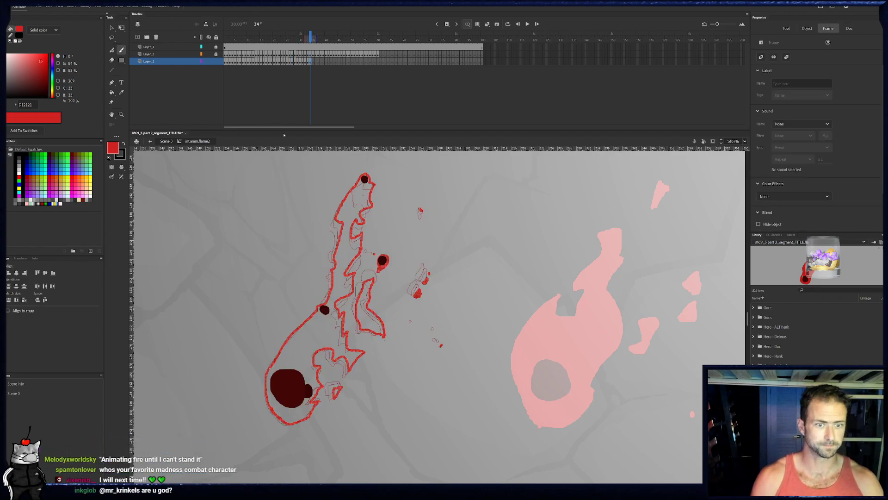
- Fill frame 34's main flame, detached tail and small shard beside the large ember with bright red
key("k")
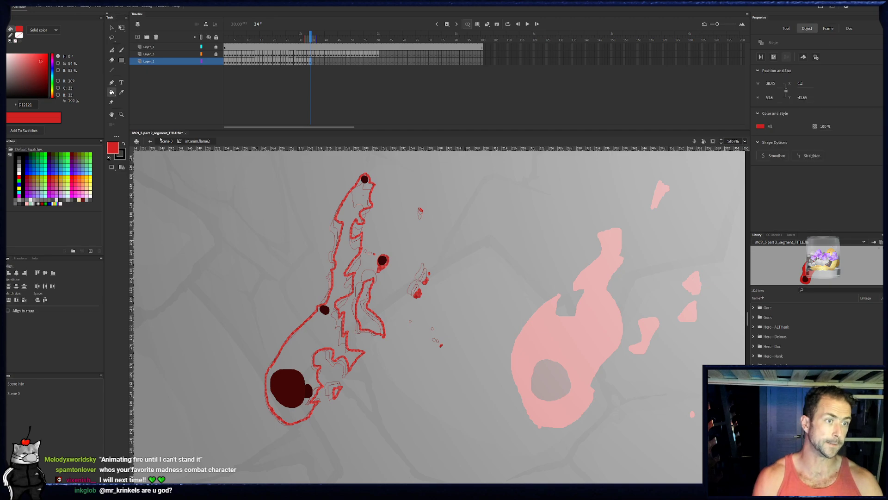
left_click(367, 320)
left_click(350, 345)
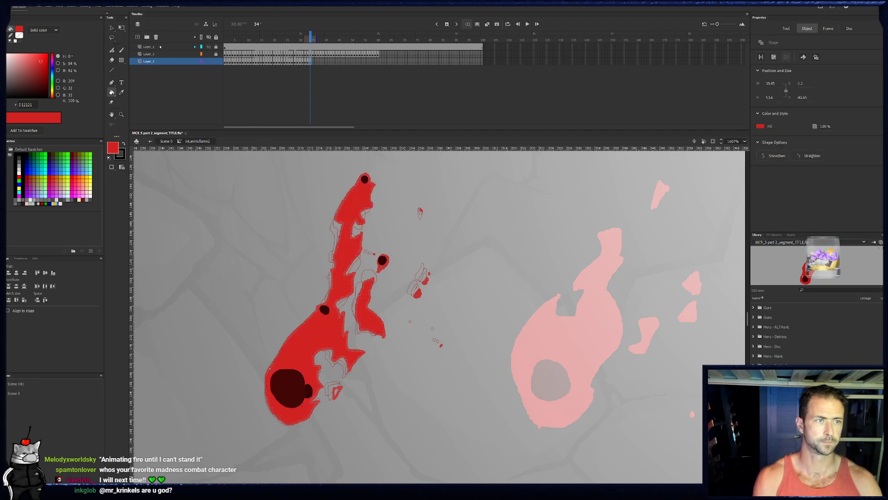
left_click(112, 28)
left_click(271, 264)
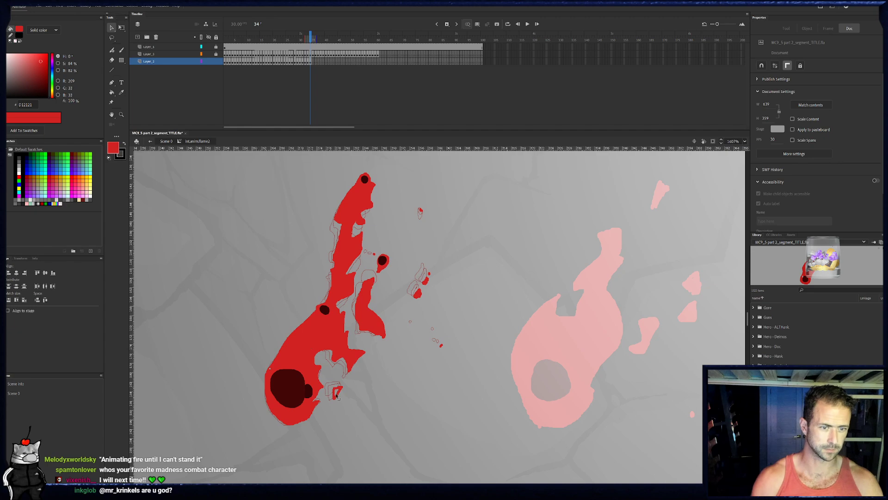
key("b")
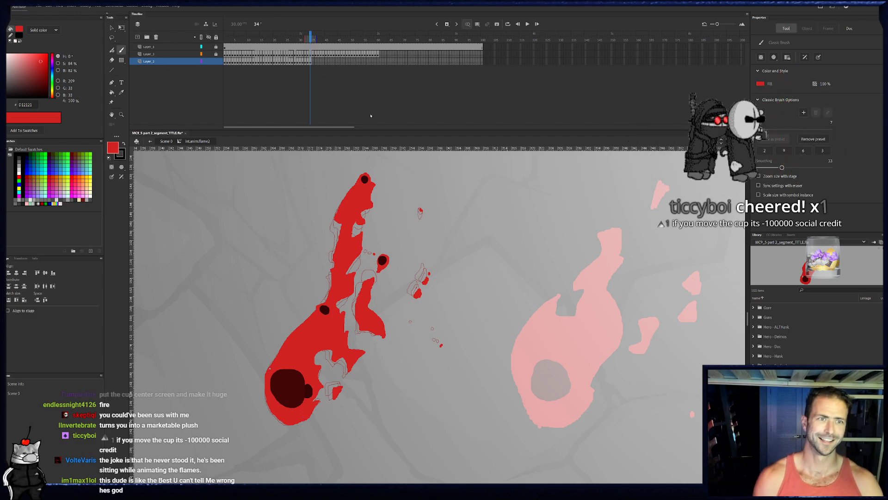
- On frame 35, outline the flame's left side from beneath the large ember up to the middle ember
key("period")
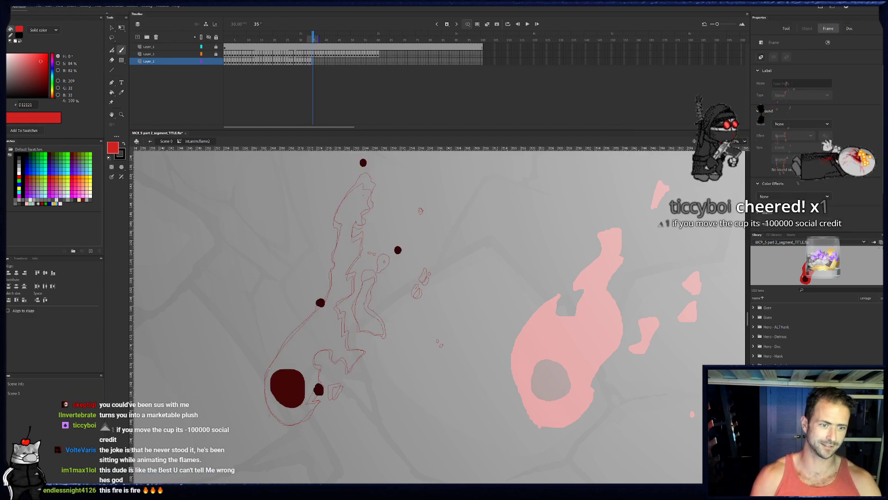
left_click_drag(266, 378, 280, 422)
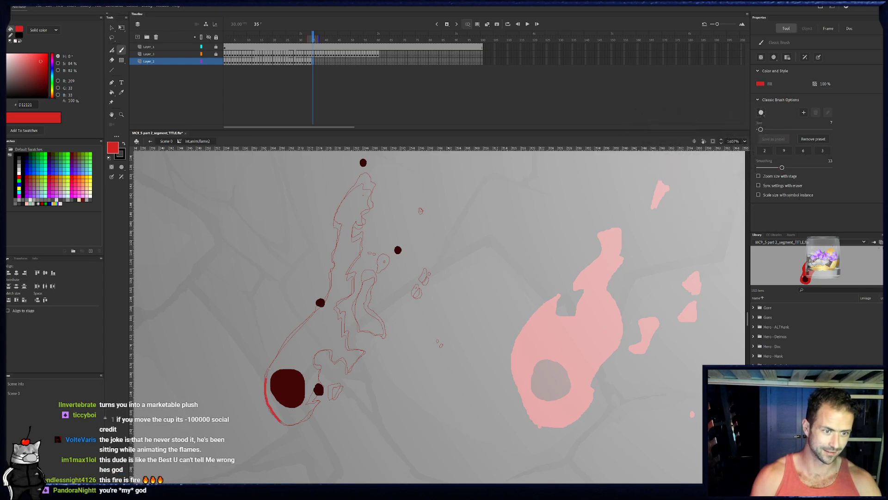
left_click_drag(314, 303, 319, 300)
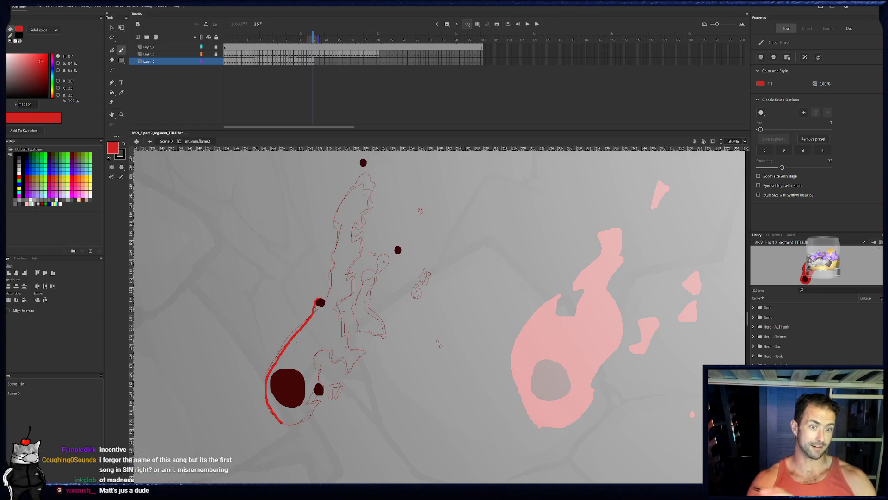
left_click_drag(270, 330, 323, 273)
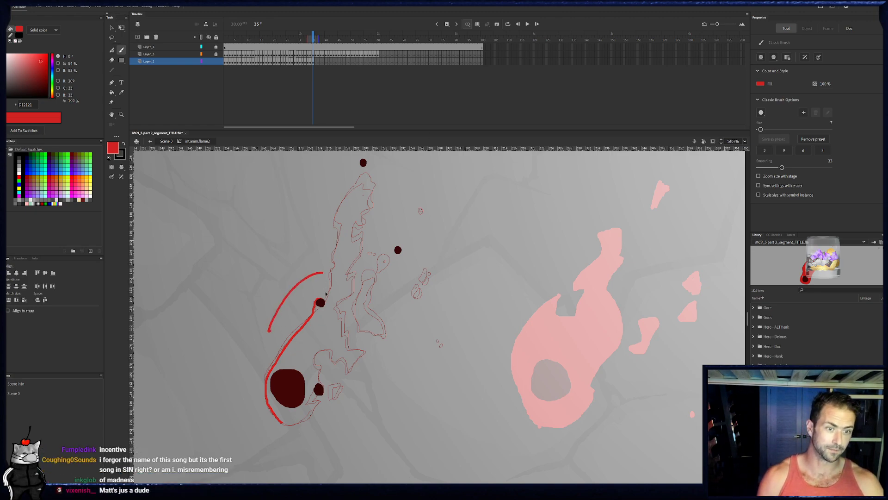
key("ctrl+z")
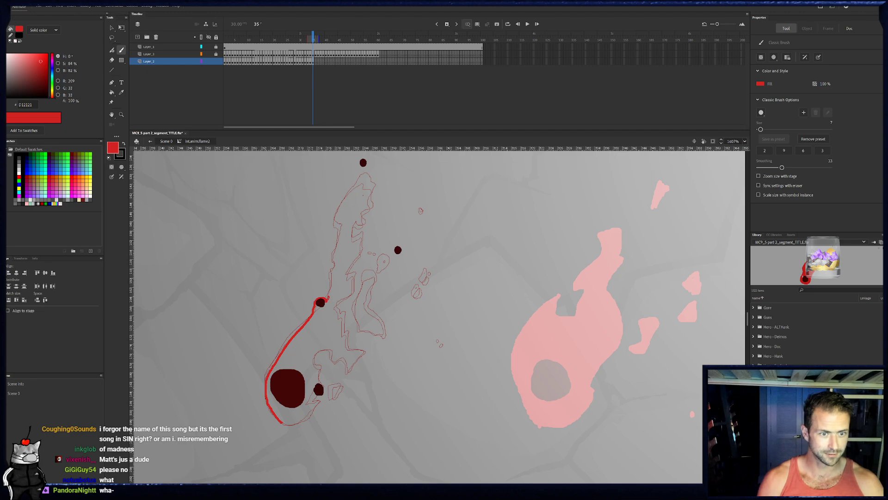
- Continue frame 35's outline from the middle ember up the wavy left edge to the top ember
left_click_drag(334, 280, 341, 218)
left_click_drag(350, 224, 322, 254)
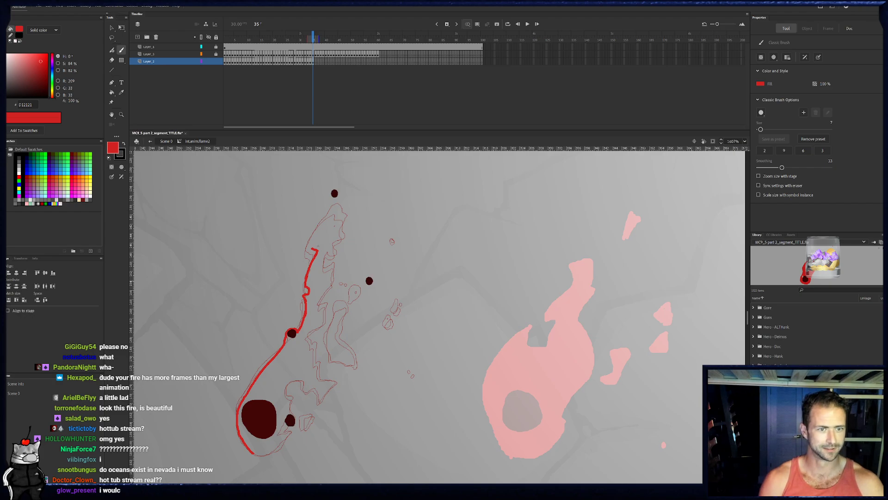
left_click_drag(313, 249, 329, 205)
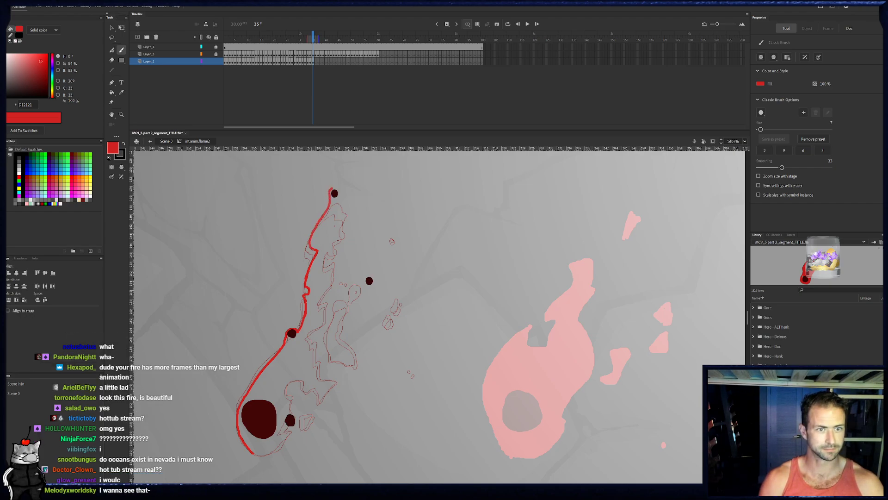
- Outline frame 35's flame around the top ember, down the jagged right edge and past the lower right ember, closing the rounded bottom
mouse_move(344, 211)
left_mouse_down()
mouse_move(330, 247)
mouse_move(336, 256)
mouse_move(325, 261)
mouse_move(334, 280)
mouse_move(318, 301)
left_mouse_up()
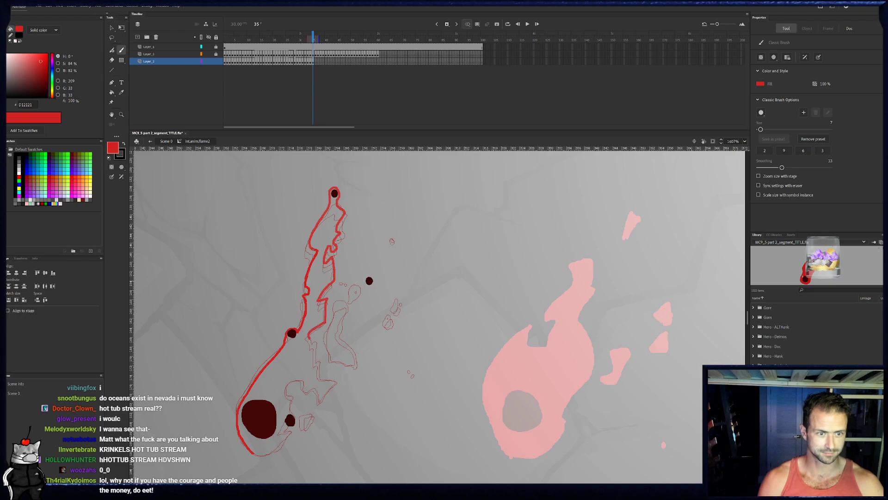
mouse_move(315, 337)
left_mouse_down()
mouse_move(321, 380)
mouse_move(337, 383)
mouse_move(323, 383)
mouse_move(323, 397)
mouse_move(285, 388)
left_mouse_up()
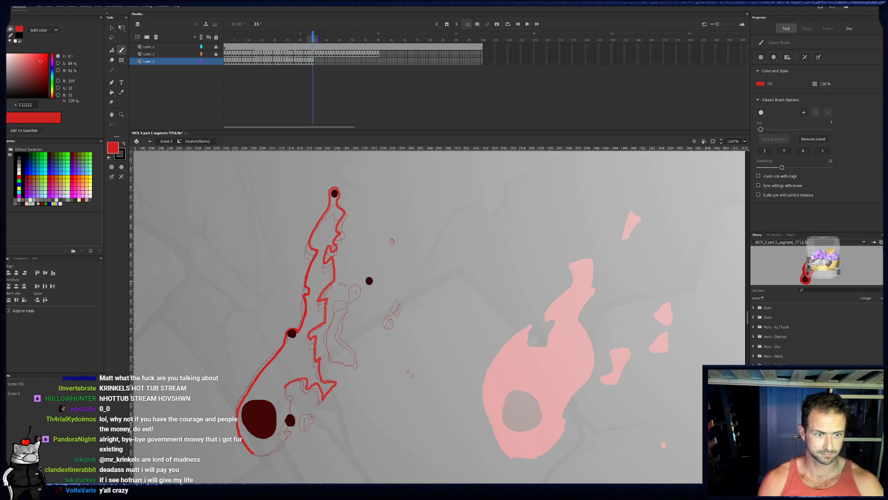
left_click_drag(296, 422, 287, 427)
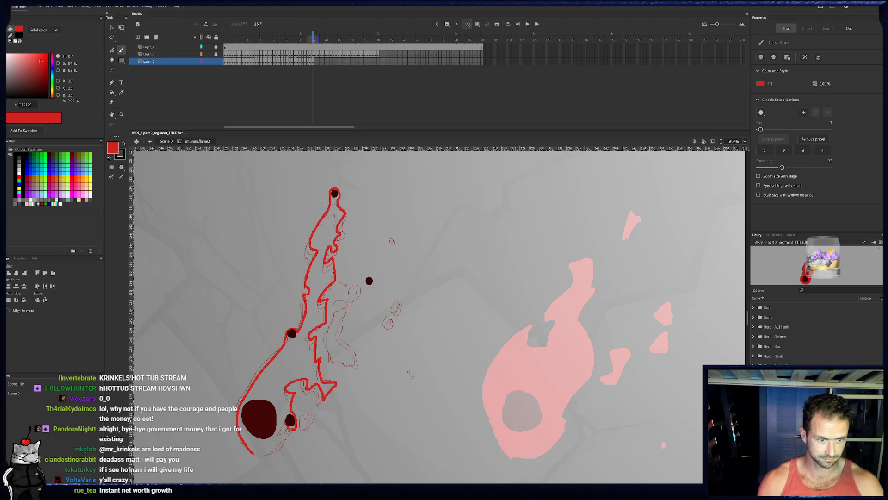
key("e")
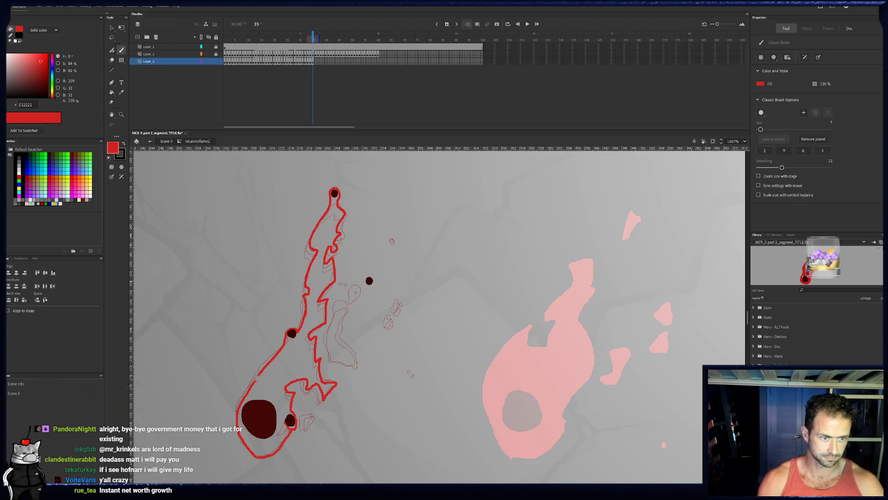
key("b")
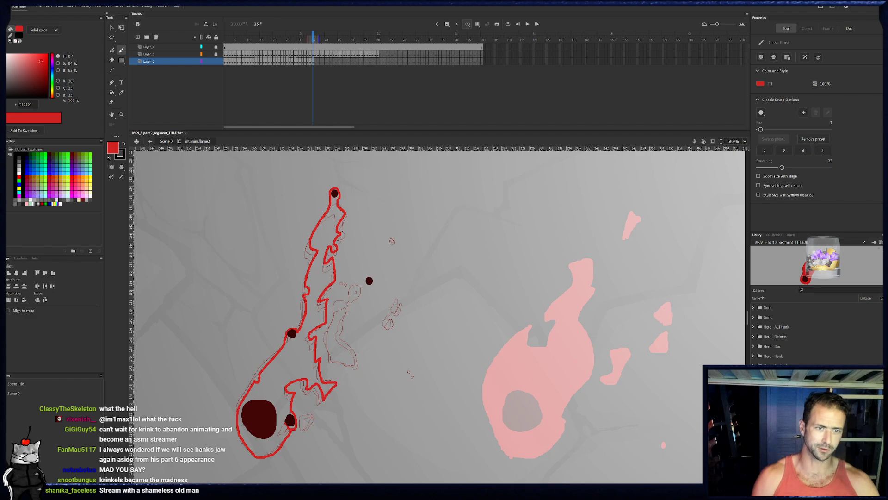
- On frame 35, ring the detached right ember, dab small sparks around it, and outline the detached tail
left_click_drag(365, 279, 366, 289)
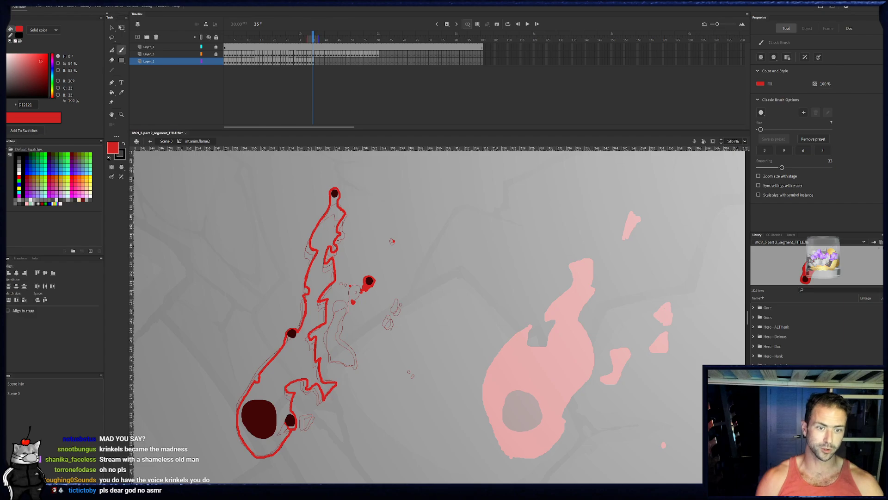
left_click_drag(392, 326, 395, 322)
left_click(401, 314)
left_click(406, 306)
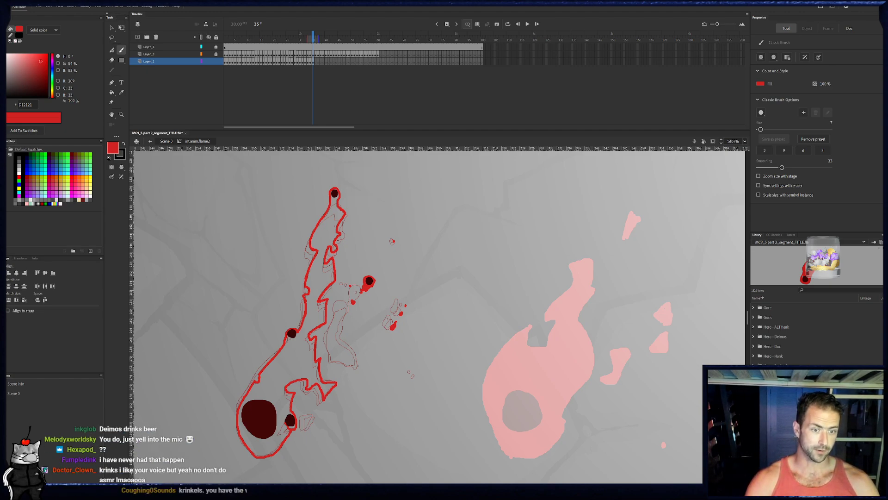
left_click_drag(358, 367, 342, 324)
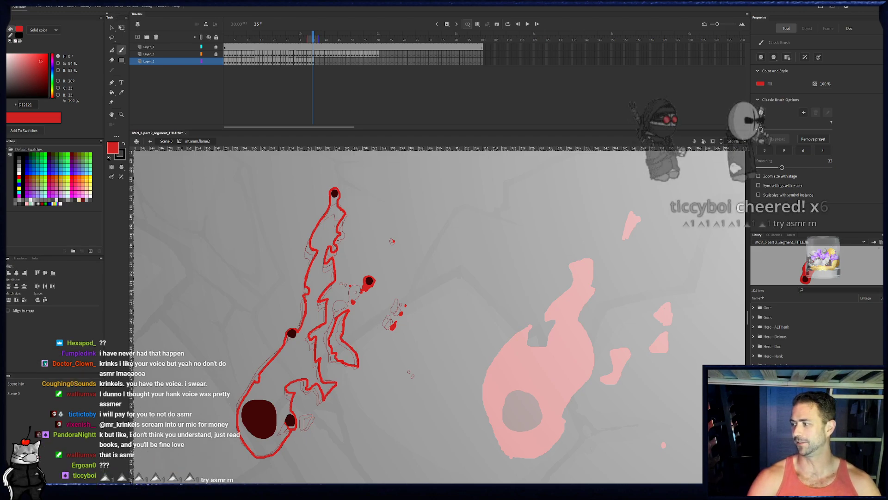
- Fill frame 35's main flame and detached tail with bright red, and paint a small shard beside the lower right ember
key("k")
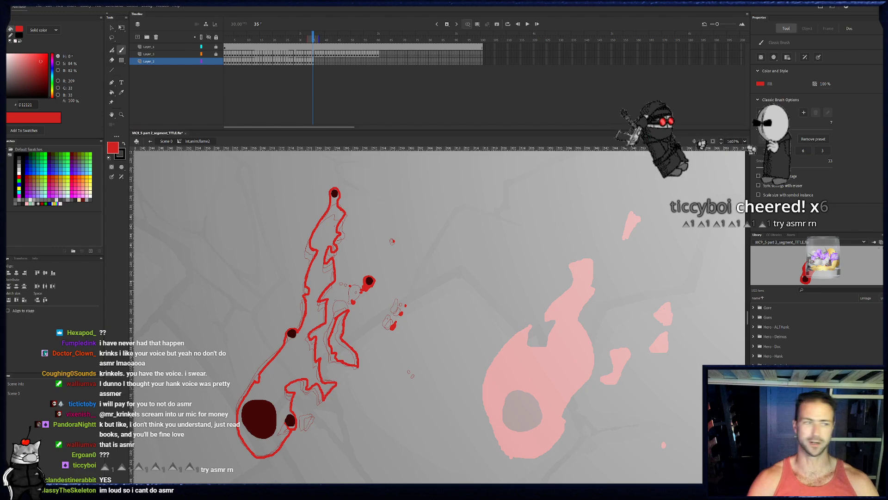
left_click(284, 365)
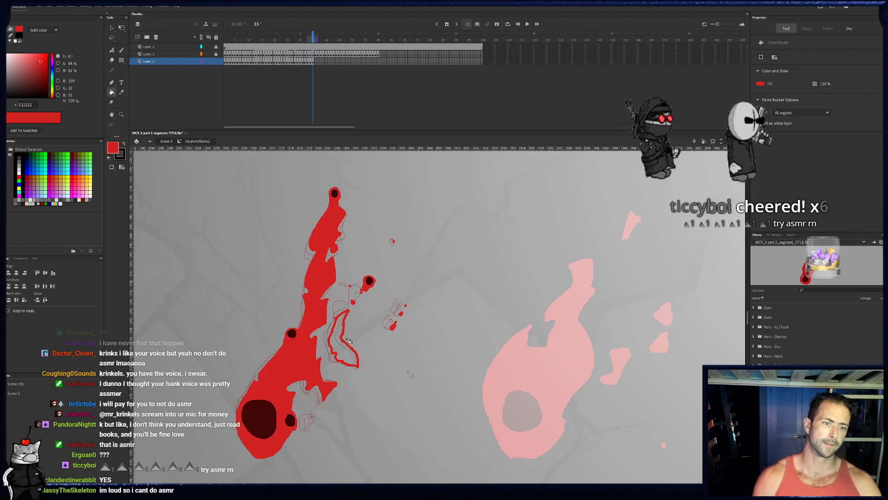
left_click(344, 340)
key("e")
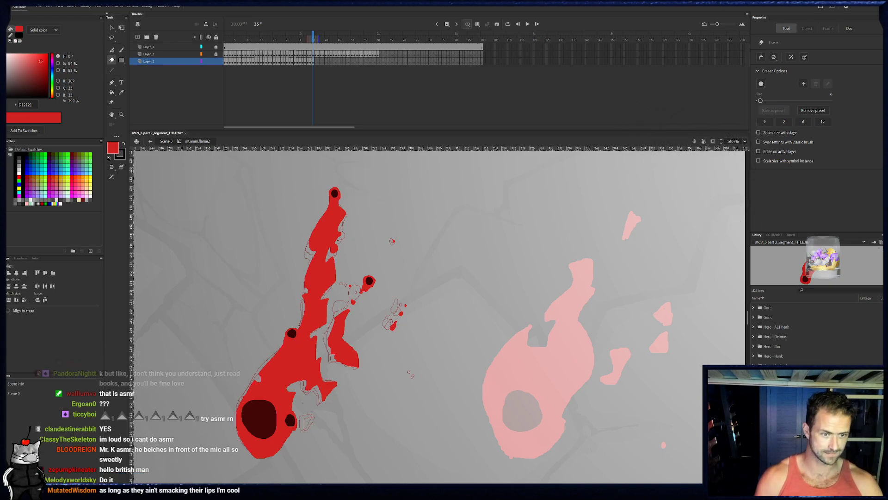
key("b")
left_click_drag(308, 430, 315, 419)
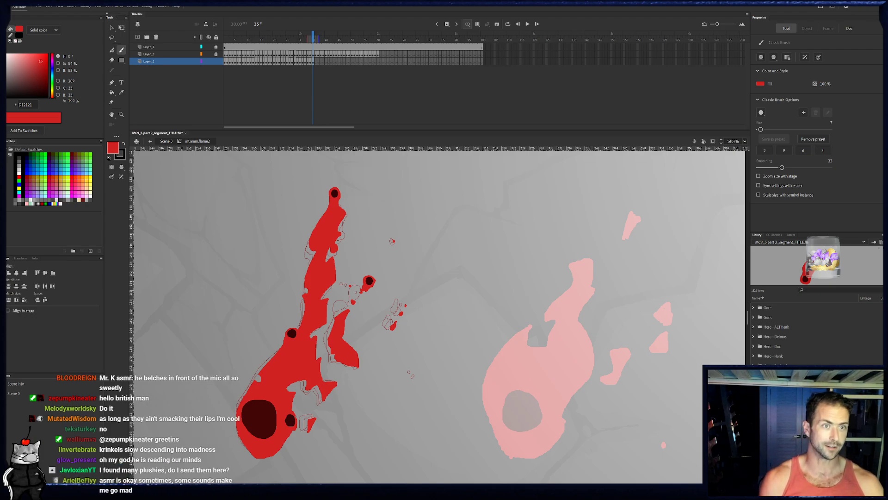
- On frame 36, paint the small red shard beside the lower right ember and ring that ember in red
left_click(317, 66)
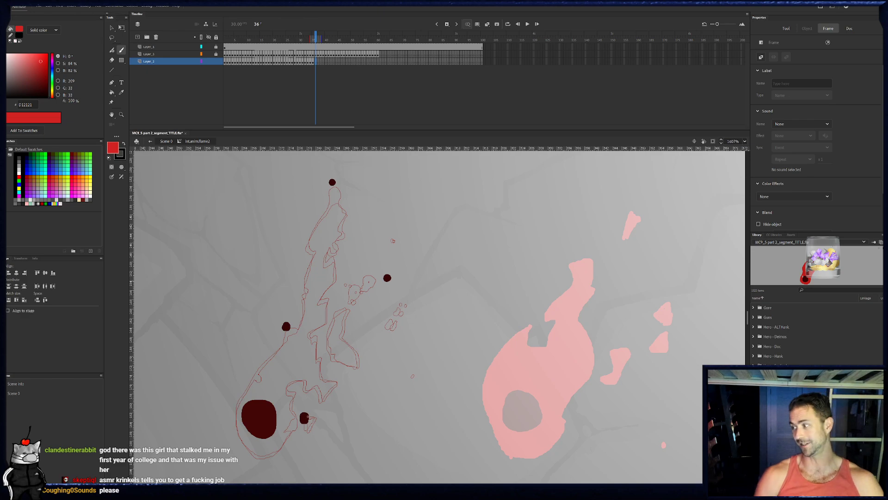
left_click_drag(316, 397, 328, 377)
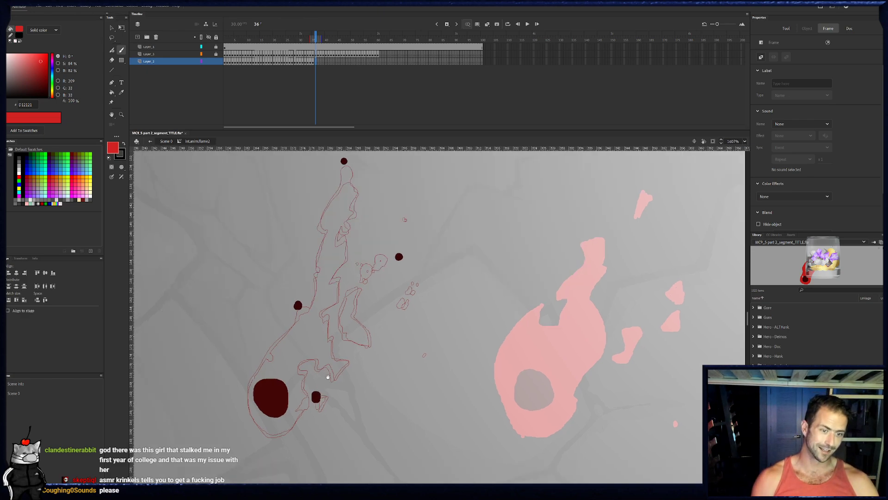
key("b")
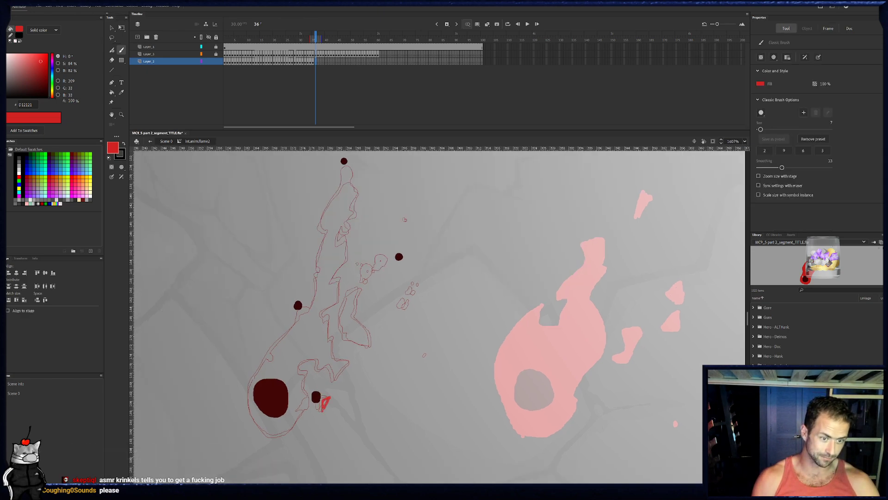
mouse_move(326, 402)
left_mouse_down()
mouse_move(324, 409)
mouse_move(320, 399)
left_mouse_up()
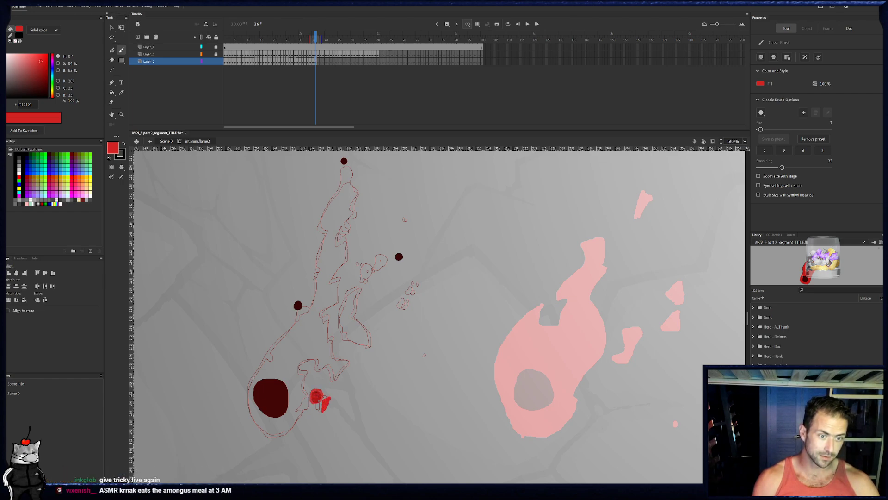
left_click(314, 35)
left_click(315, 34)
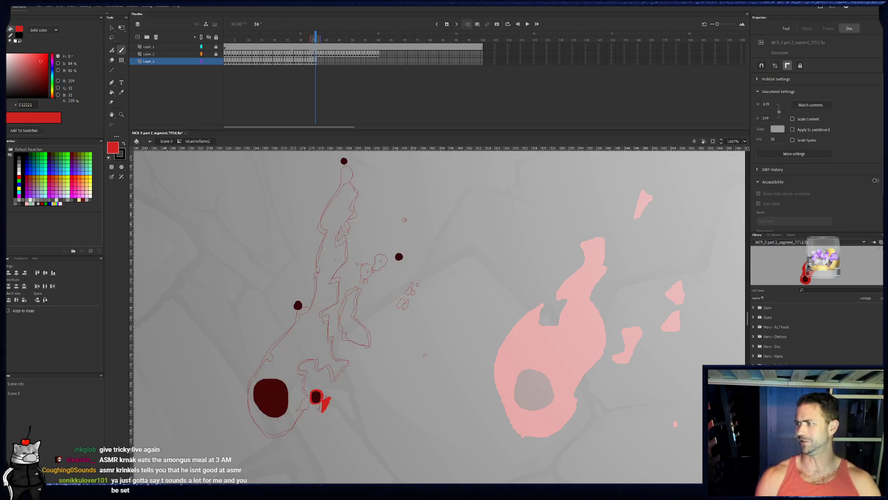
key("b")
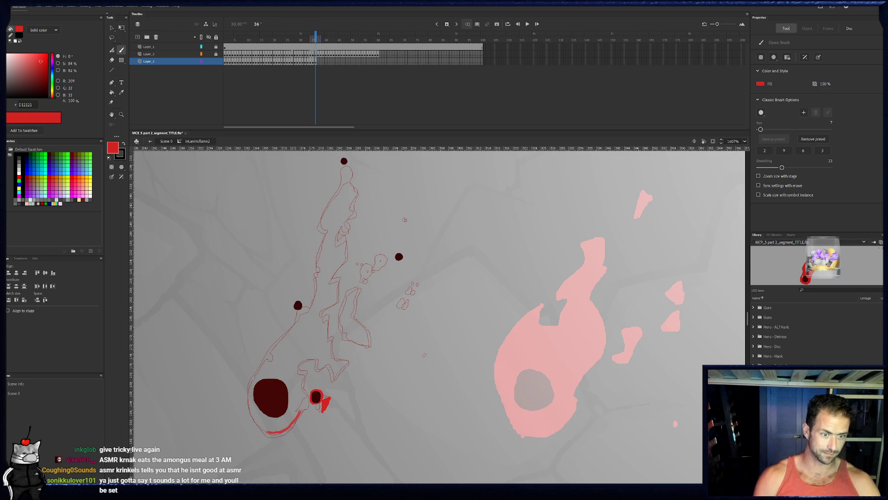
- Outline frame 36's rounded bottom and lower jagged right edge past the lower right ember, adding a detached triangular bit
left_click_drag(313, 400, 313, 399)
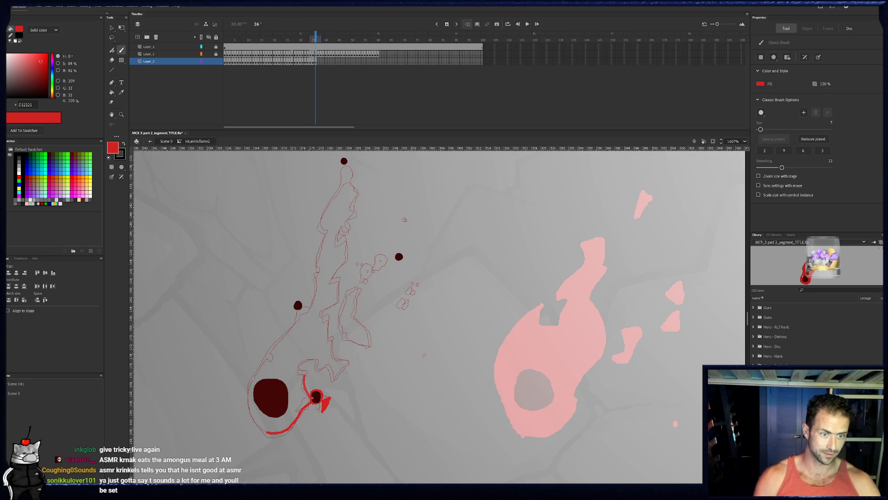
mouse_move(316, 356)
left_mouse_down()
mouse_move(331, 362)
mouse_move(322, 311)
left_mouse_up()
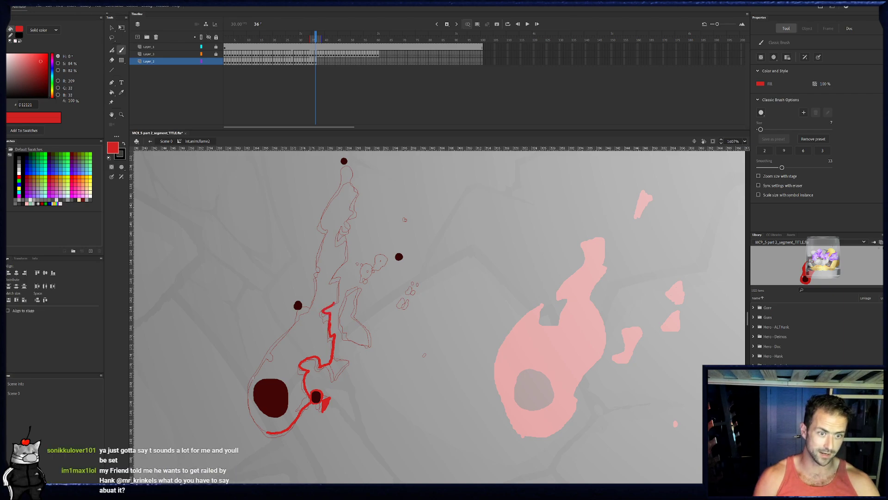
mouse_move(333, 362)
left_mouse_down()
mouse_move(339, 375)
mouse_move(347, 367)
mouse_move(339, 375)
left_mouse_up()
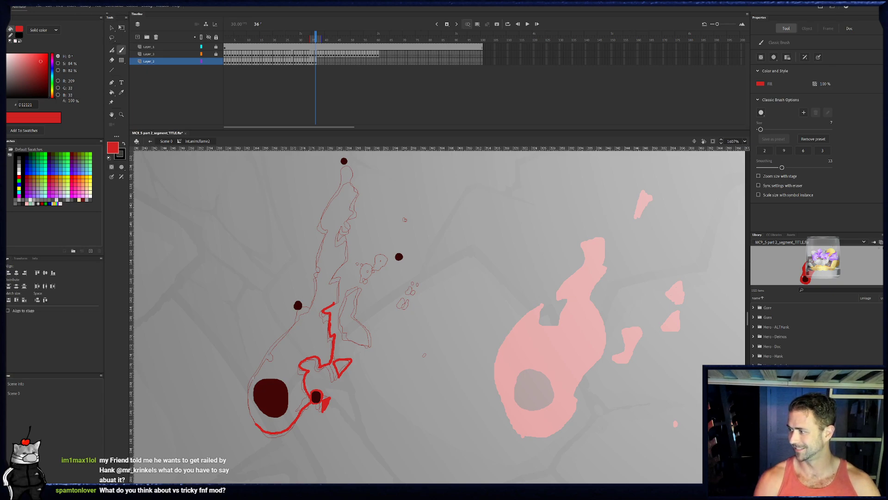
- Outline frame 36's left side from the base around the middle ember, and draw a small hole beside that ember
left_click_drag(262, 337, 268, 333)
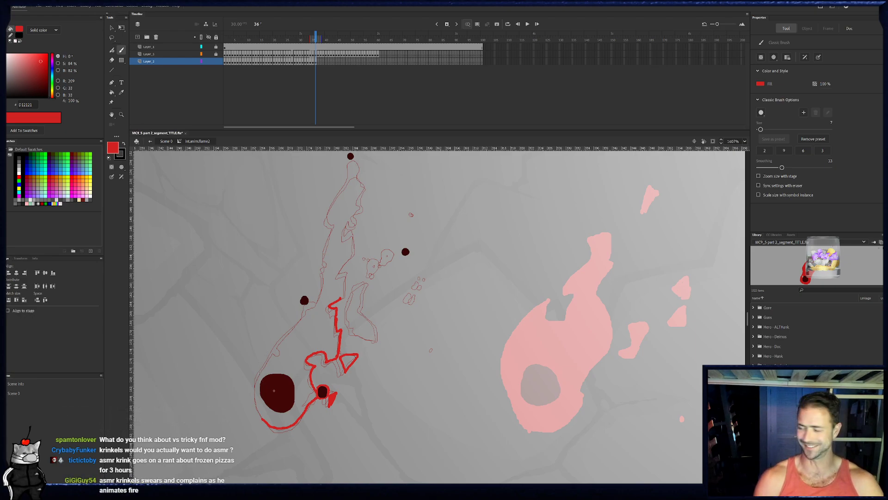
mouse_move(262, 416)
left_mouse_down()
mouse_move(267, 360)
mouse_move(281, 356)
mouse_move(289, 333)
left_mouse_up()
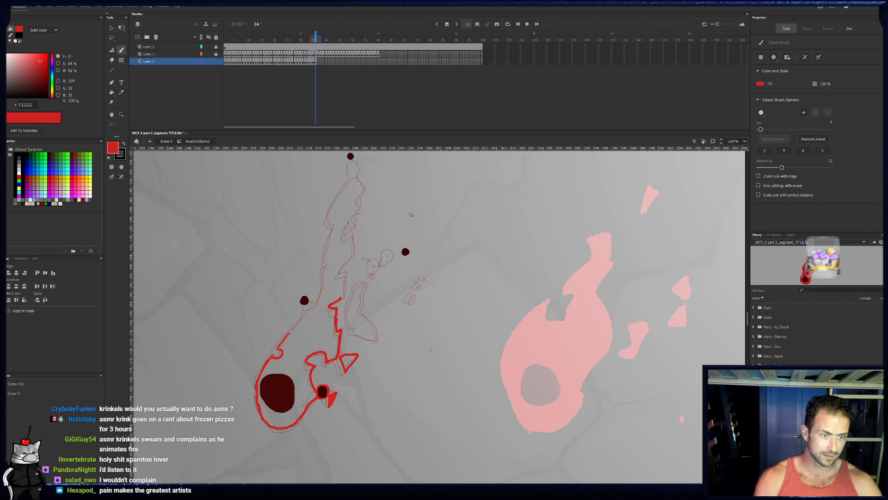
mouse_move(304, 312)
left_mouse_down()
mouse_move(315, 304)
mouse_move(304, 314)
left_mouse_up()
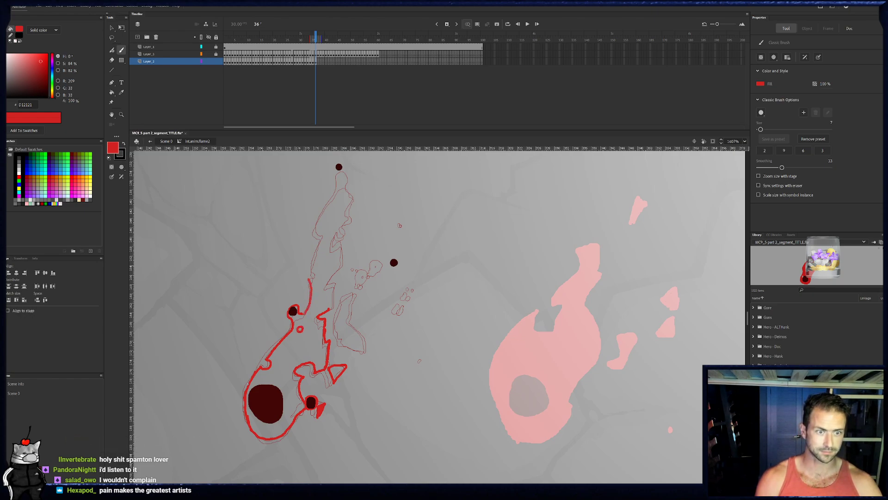
- Continue frame 36's outline up the left edge, around the top ember and down the jagged right edge, closing the flame
mouse_move(313, 267)
left_mouse_down()
mouse_move(328, 231)
mouse_move(338, 247)
mouse_move(332, 267)
left_mouse_up()
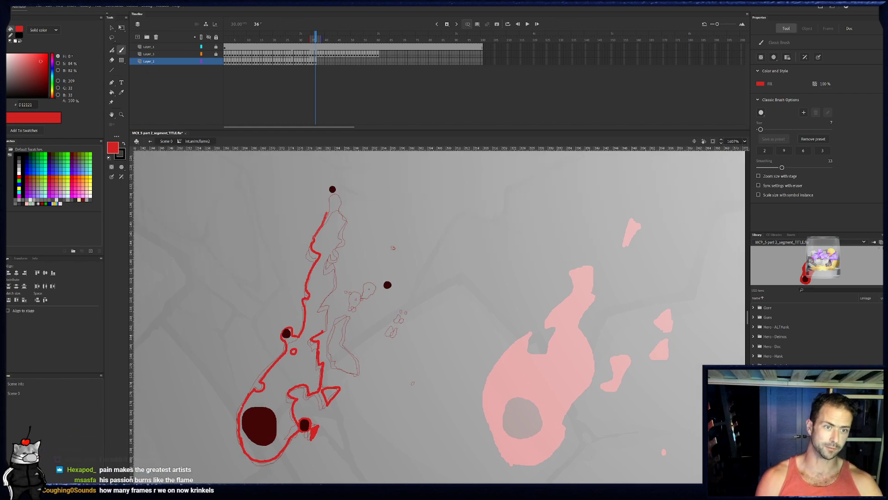
left_click_drag(320, 228, 332, 187)
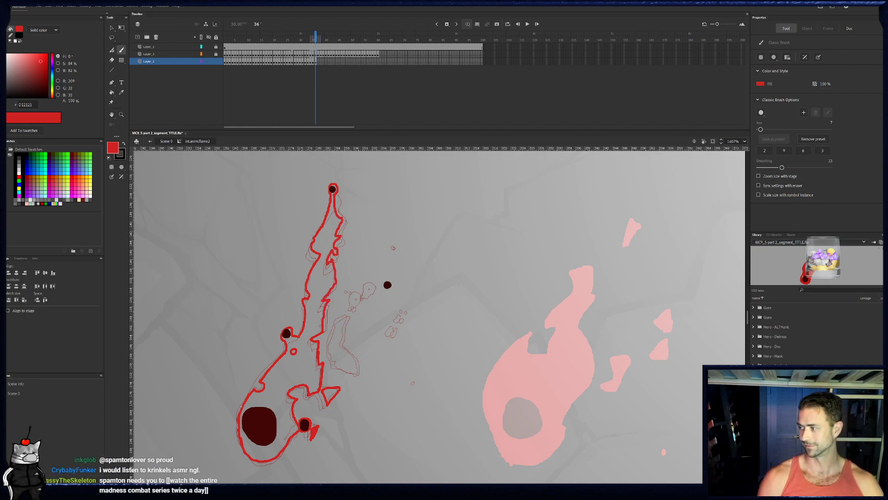
left_click_drag(312, 331, 311, 323)
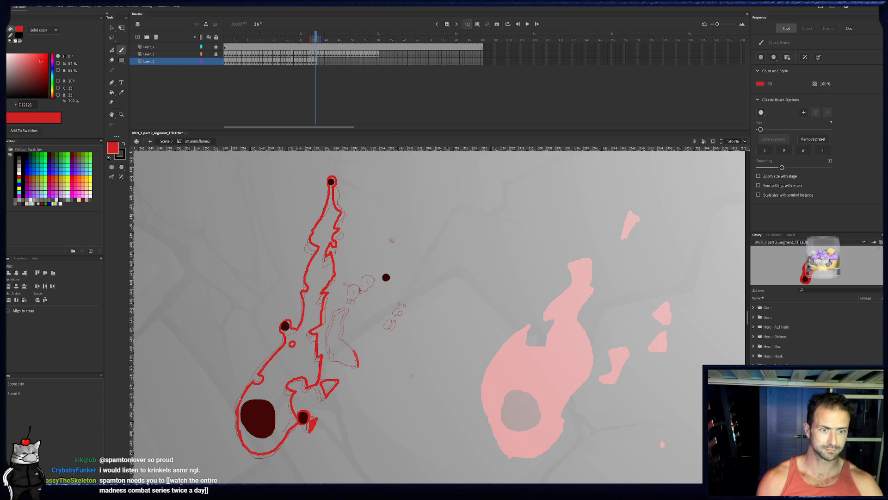
- Outline frame 36's detached tail, ring the detached right ember with a short trail, and add small sparks nearby
mouse_move(342, 339)
left_mouse_down()
mouse_move(350, 311)
mouse_move(333, 335)
left_mouse_up()
left_click_drag(357, 366, 358, 369)
left_click_drag(396, 329, 397, 325)
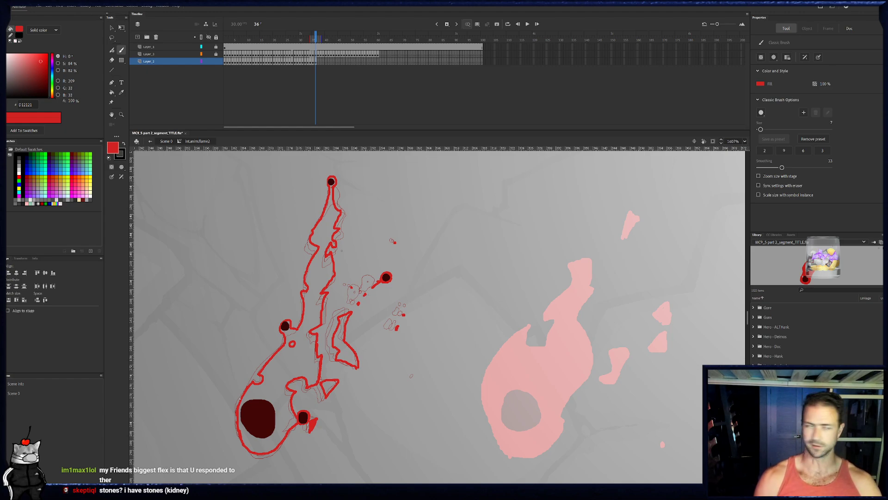
- Fill frame 36's detached tail, main flame and triangular bit with bright red
key("k")
left_click(355, 359)
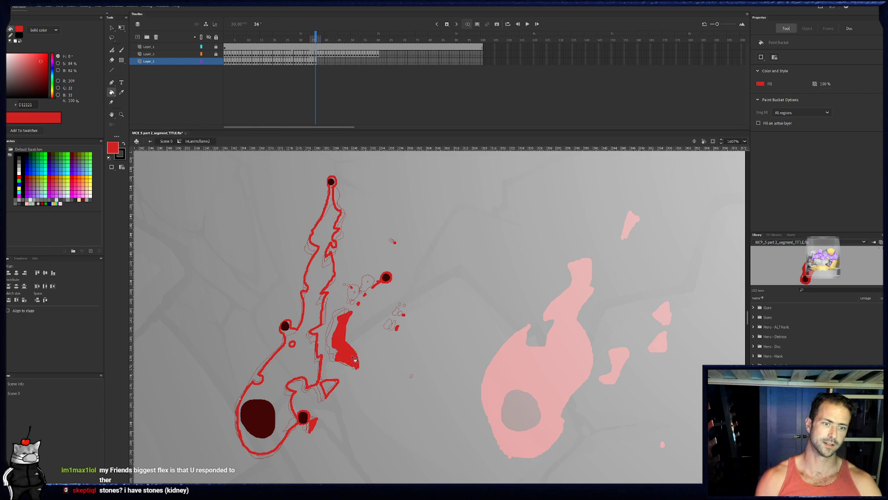
left_click(281, 367)
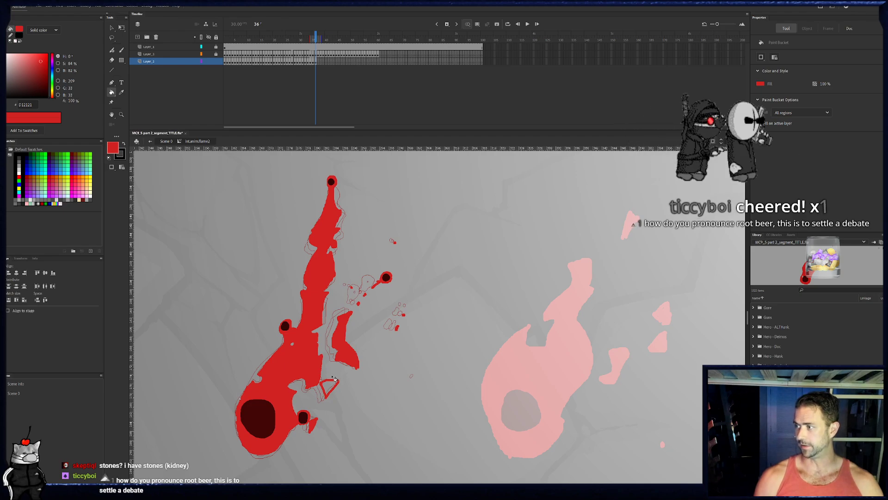
left_click(331, 385)
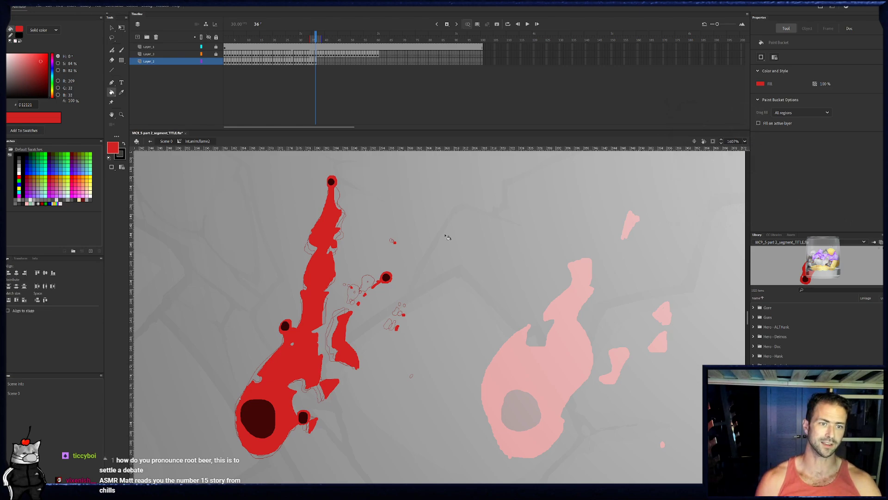
- On frame 37, outline the flame's left side from the base around the middle ember, and draw a small hole beside it
left_click(319, 62)
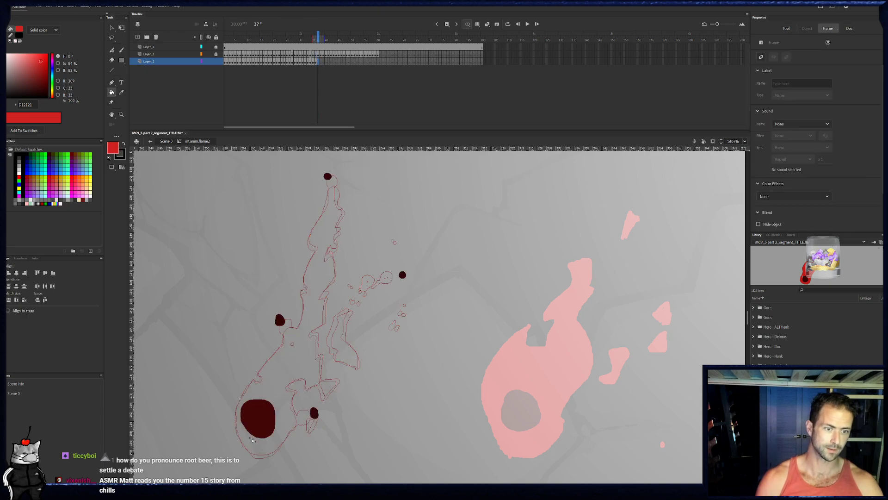
key("b")
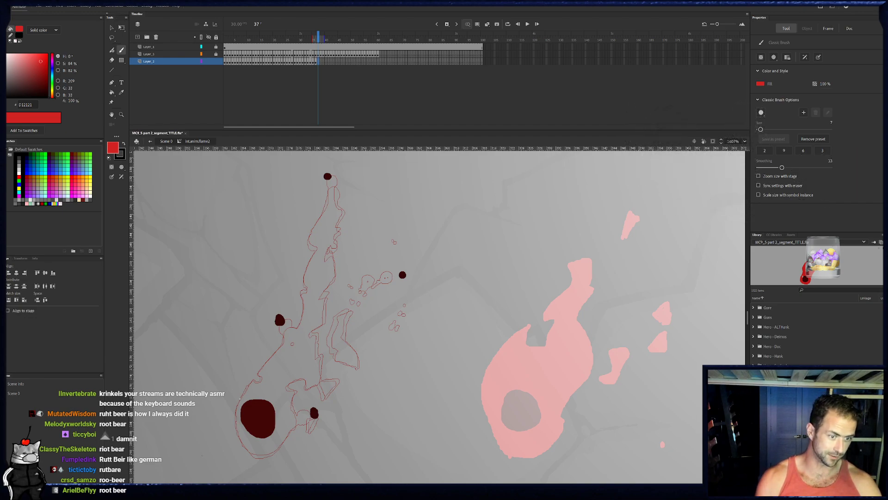
left_click_drag(214, 444, 225, 379)
key("ctrl+z")
mouse_move(253, 453)
left_mouse_down()
mouse_move(236, 411)
mouse_move(261, 378)
left_mouse_up()
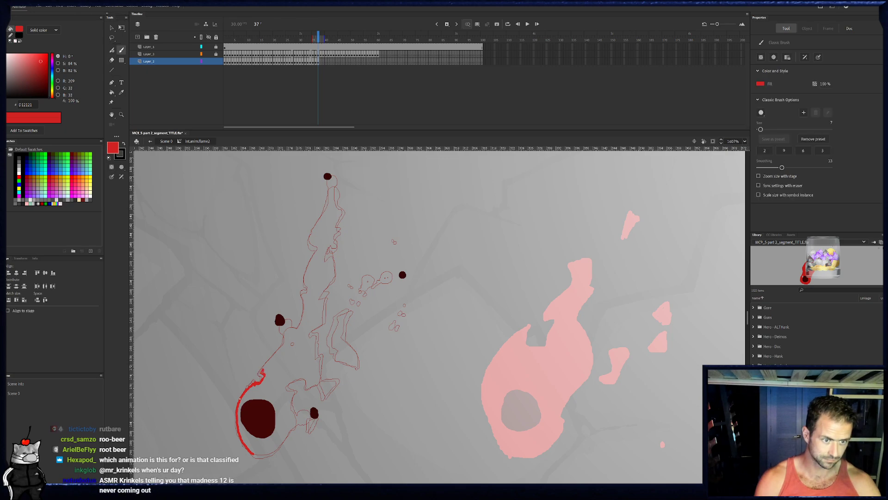
mouse_move(271, 359)
left_mouse_down()
mouse_move(283, 341)
mouse_move(273, 325)
mouse_move(279, 311)
left_mouse_up()
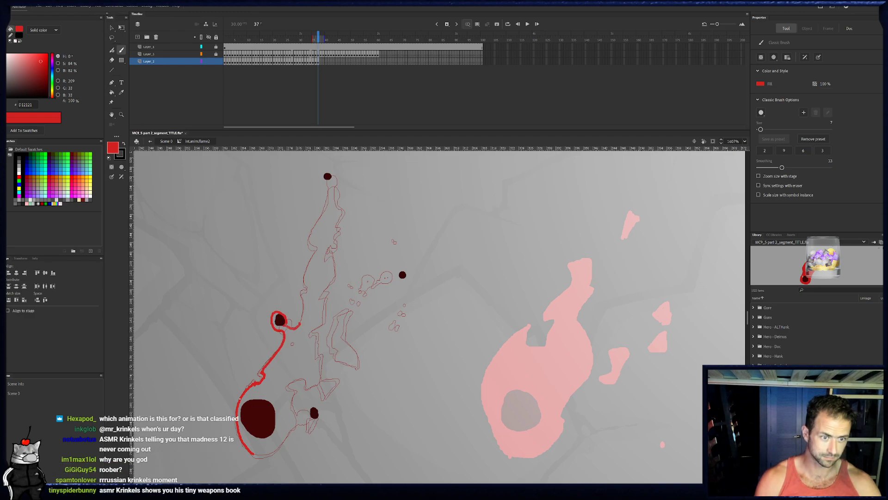
left_click_drag(293, 347, 294, 341)
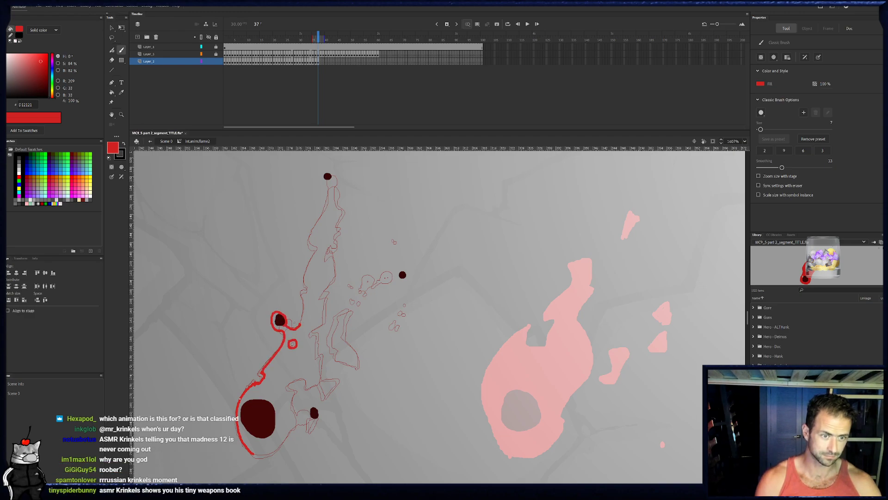
- Continue frame 37's outline up the wavy left edge, around the top ember and down the upper right edge
mouse_move(303, 304)
left_mouse_down()
mouse_move(307, 262)
mouse_move(320, 242)
mouse_move(314, 224)
left_mouse_up()
left_click_drag(317, 257, 313, 299)
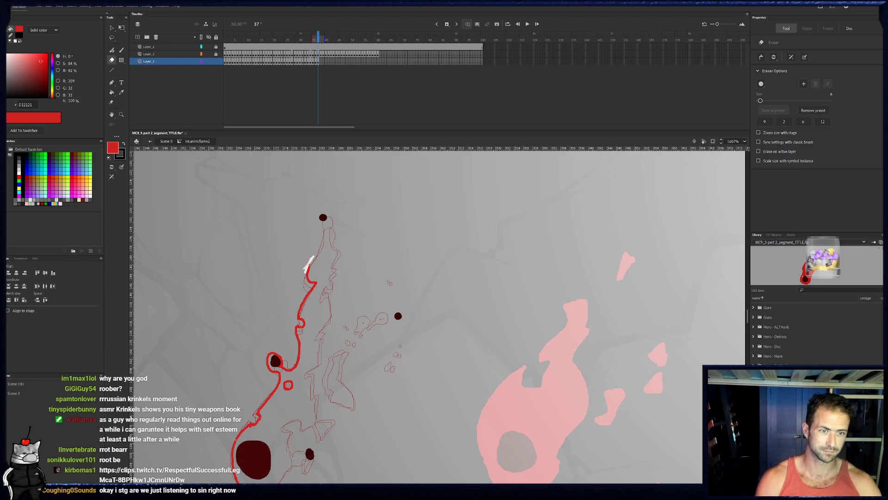
mouse_move(318, 255)
left_mouse_down()
mouse_move(325, 210)
mouse_move(330, 277)
left_mouse_up()
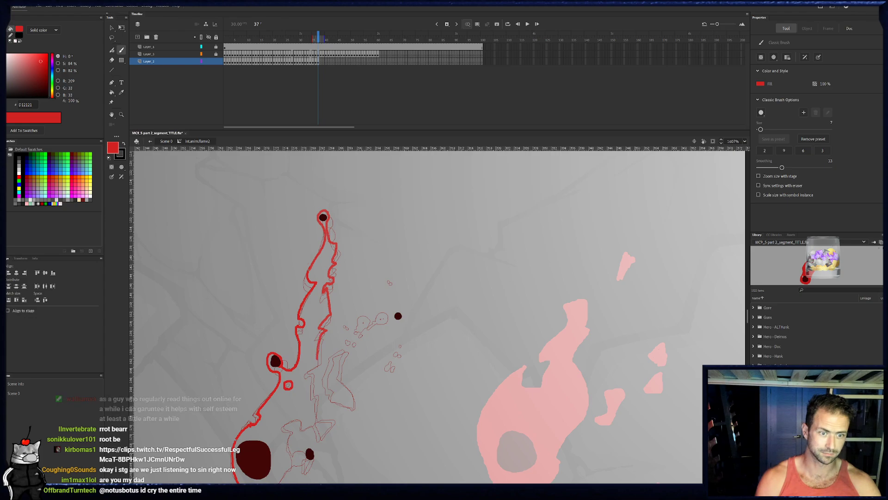
- Clean up frame 37's right edge with the eraser and extend it down to a notch level with the middle ember
key("e")
key("b")
key("e")
left_click_drag(318, 366, 322, 333)
key("b")
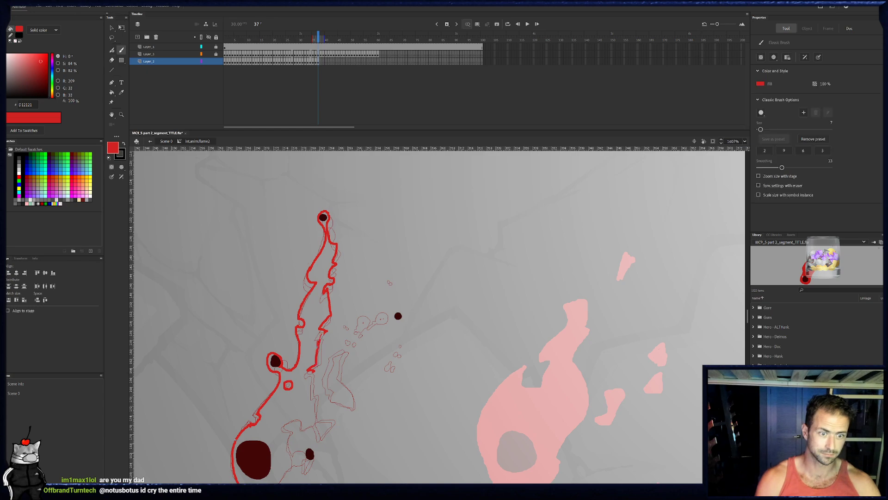
left_click_drag(315, 295, 305, 281)
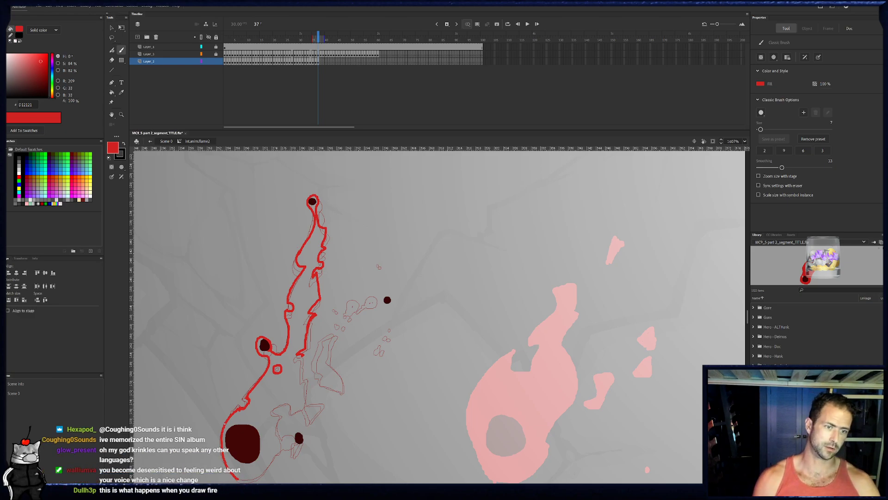
- Continue frame 37's right edge down to the lower notch, around the lower right ember and along the base to close the main outline
left_click_drag(313, 374, 319, 317)
key("ctrl+z")
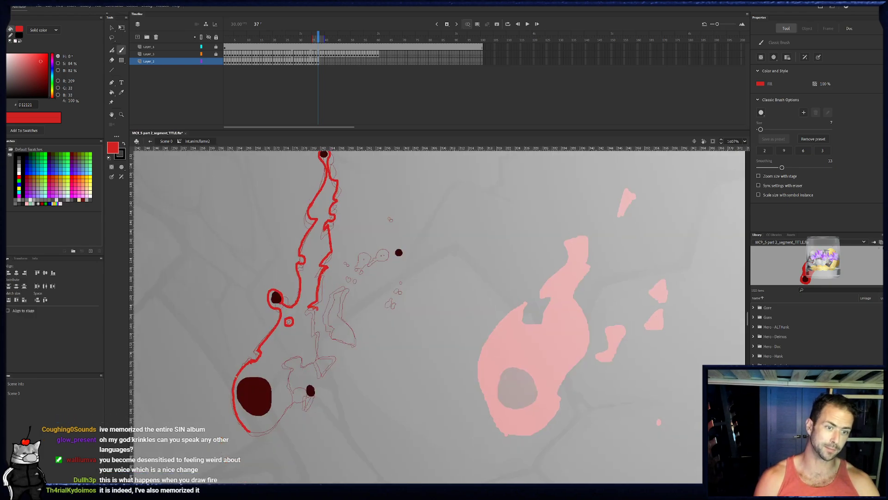
left_click_drag(319, 331, 314, 358)
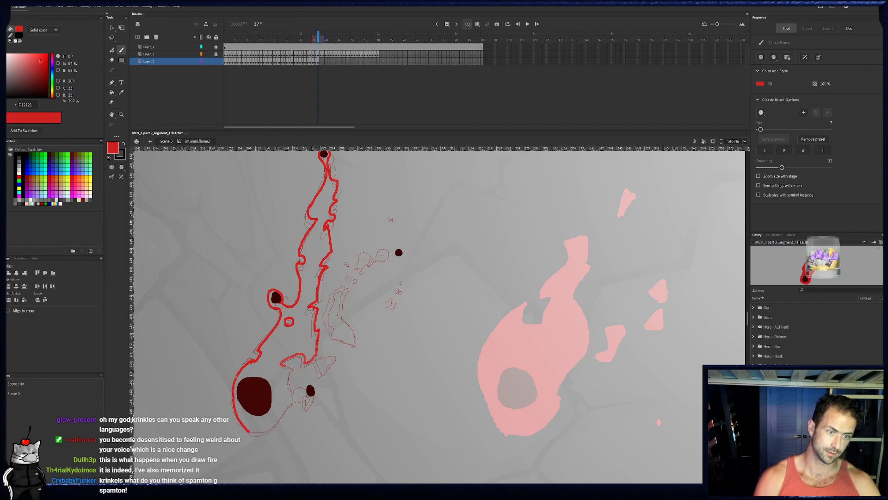
mouse_move(297, 386)
left_mouse_down()
mouse_move(309, 411)
mouse_move(251, 432)
mouse_move(294, 401)
mouse_move(250, 431)
left_mouse_up()
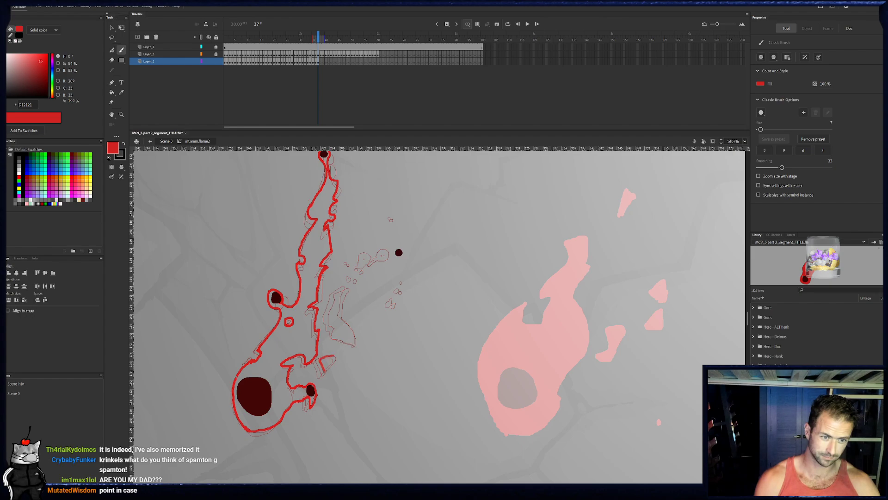
- Outline frame 37's detached triangular bit above the lower right ember and the curved detached tail beside the main flame
left_click_drag(320, 360, 327, 373)
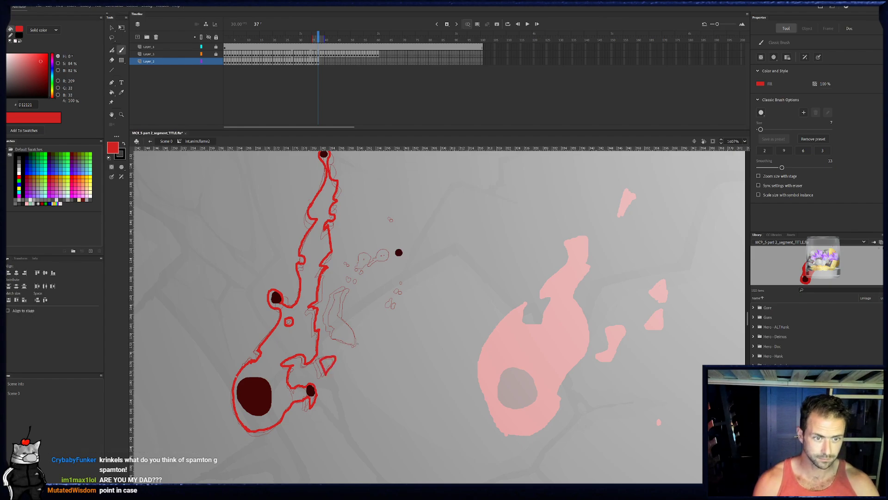
left_click_drag(345, 324, 341, 321)
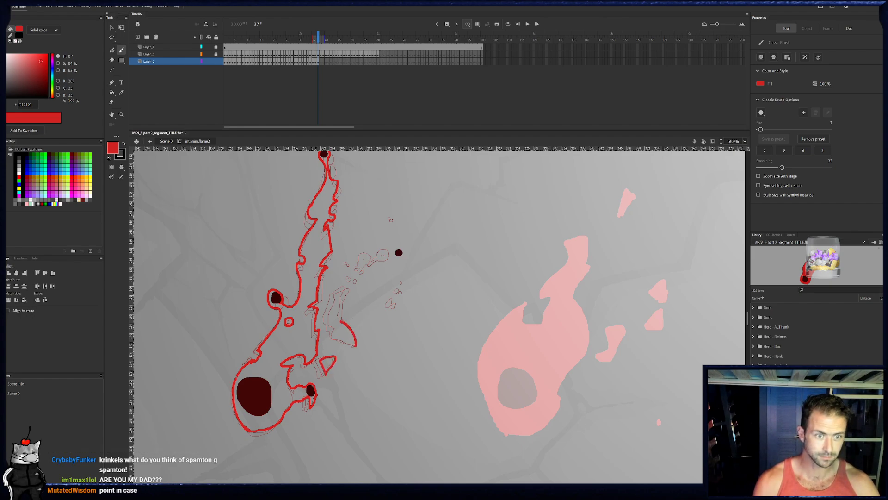
left_click(315, 64)
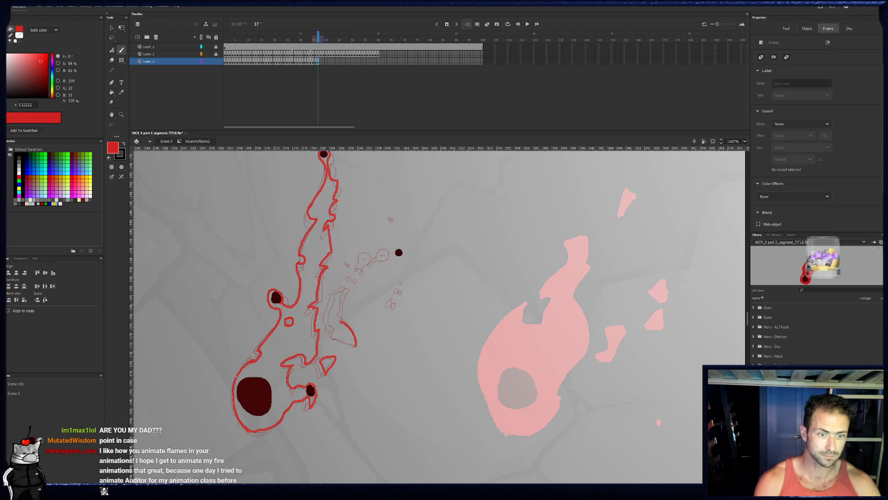
left_click_drag(353, 290, 332, 319)
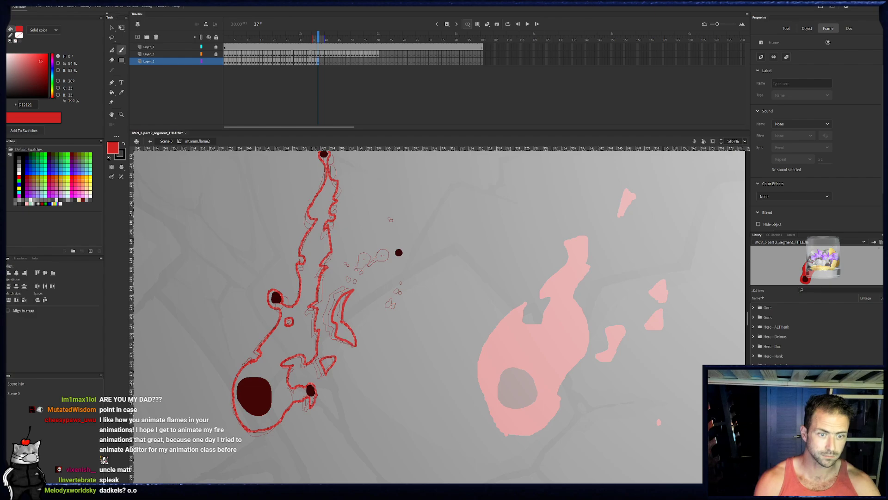
- Add small red sparks on frame 37 and ring the far right ember in red with a short trailing point
left_click(383, 319)
left_click_drag(398, 309, 396, 310)
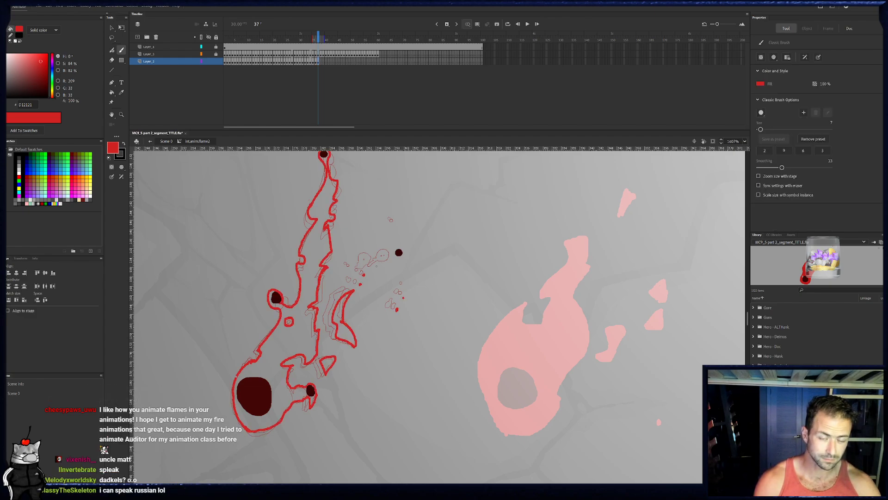
left_click(399, 253)
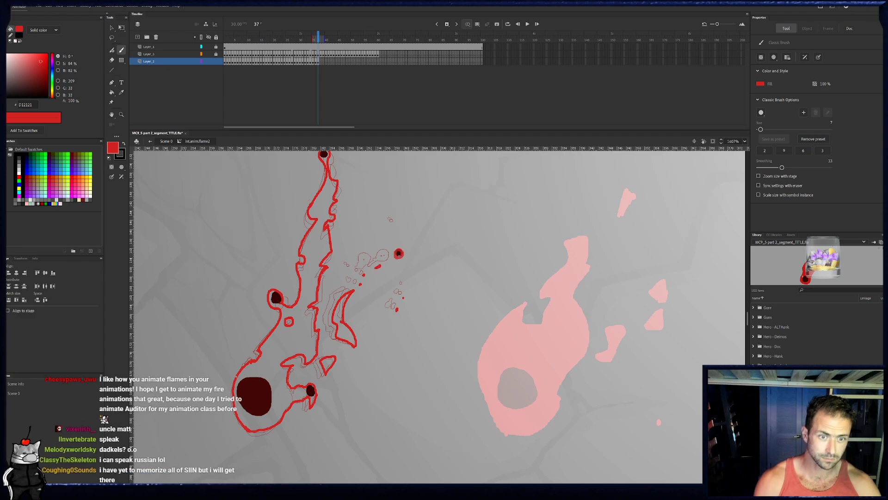
left_click_drag(397, 251, 400, 254)
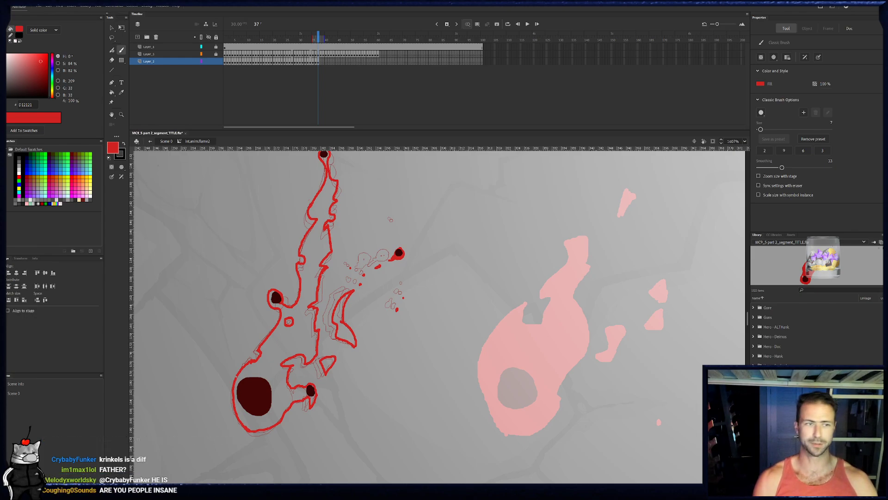
- Fill frame 37's main flame, detached tail and triangular bit with bright red
key("k")
left_click(321, 269)
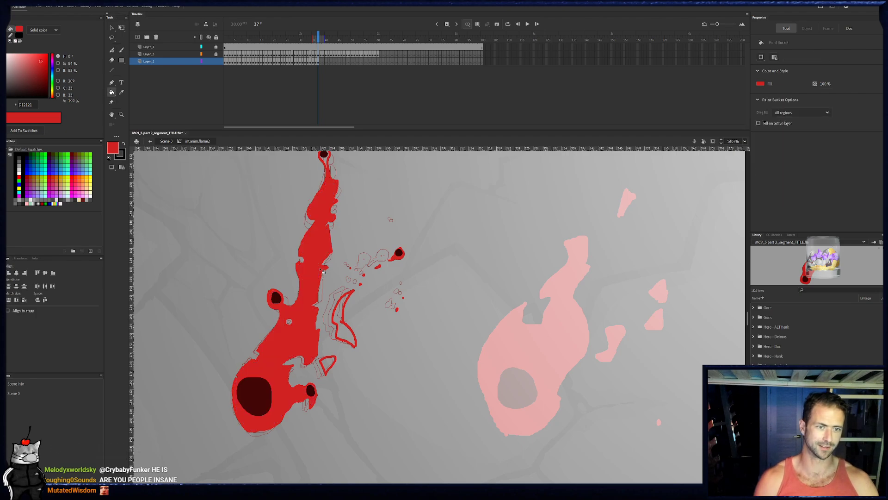
left_click(343, 319)
left_click(332, 355)
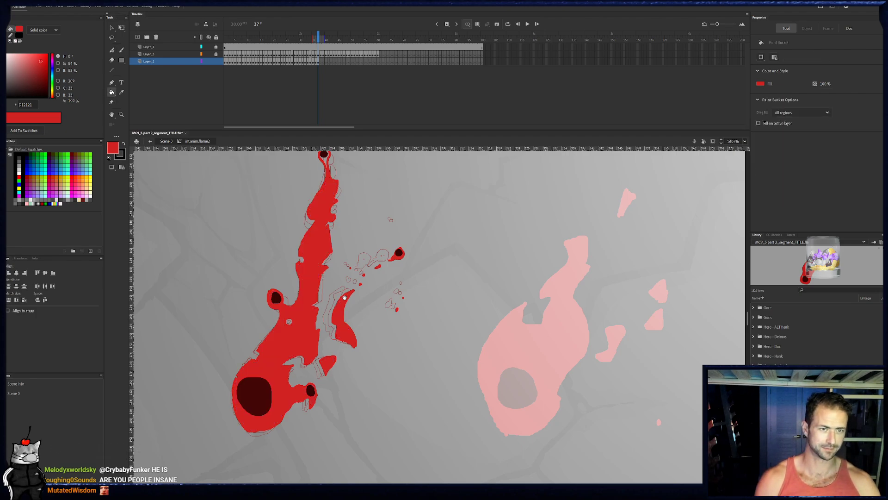
left_click_drag(344, 298, 339, 335)
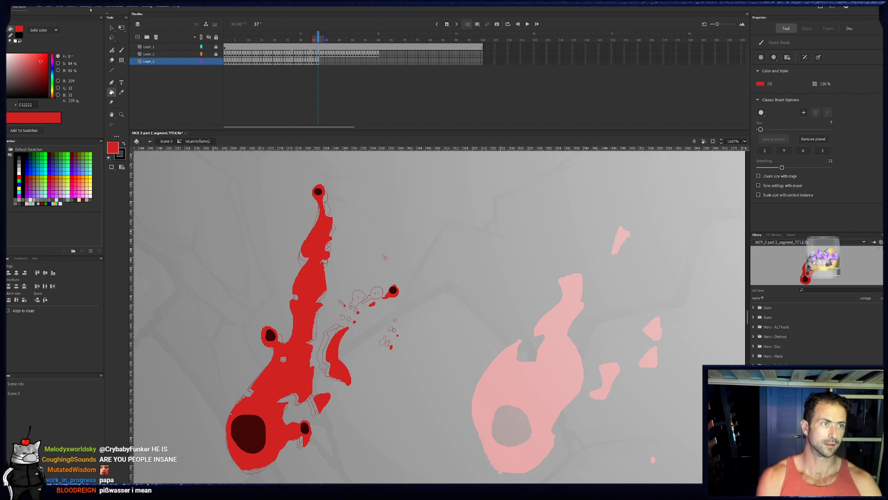
- Insert a blank keyframe at frame 38, then draw a solid red blob at the tip and outline the separated upper flame piece below it
key("b")
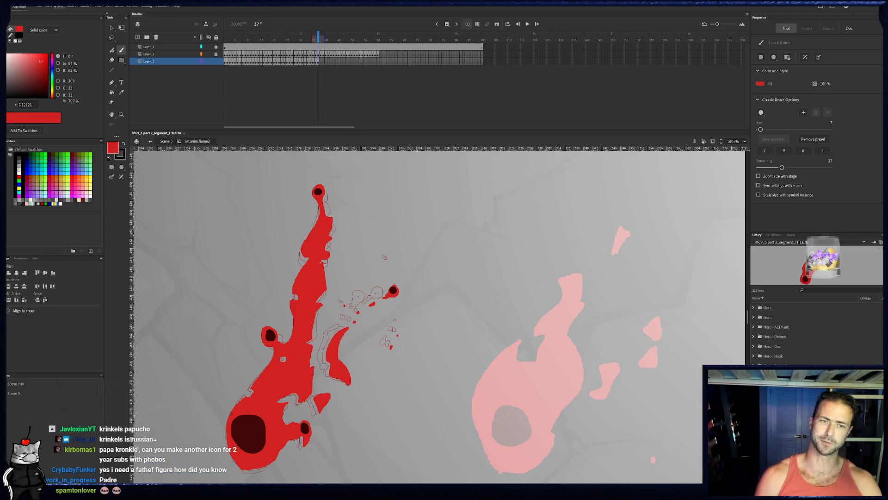
key("period")
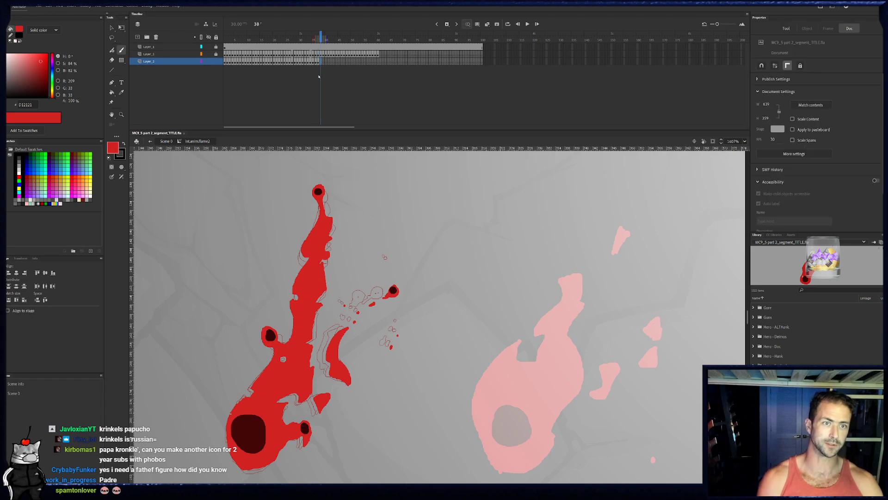
key("F7")
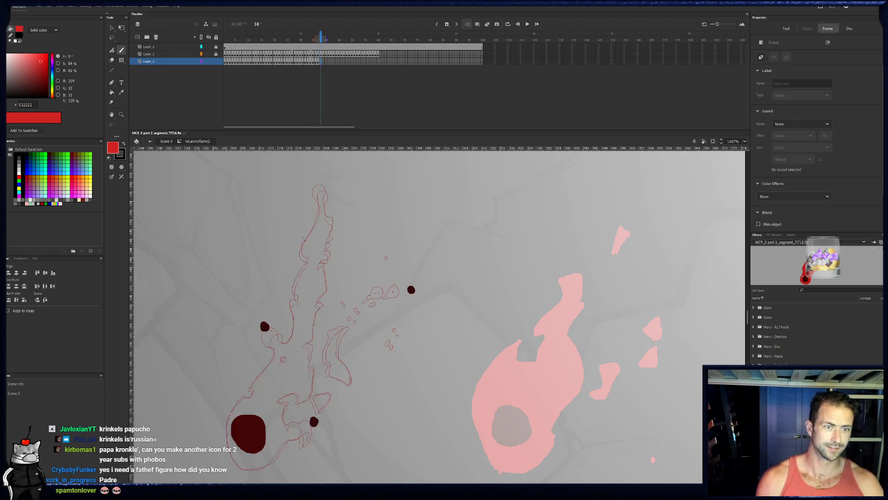
mouse_move(318, 218)
left_mouse_down()
mouse_move(320, 207)
mouse_move(332, 224)
mouse_move(327, 244)
mouse_move(303, 244)
mouse_move(319, 216)
mouse_move(319, 179)
mouse_move(317, 191)
left_mouse_up()
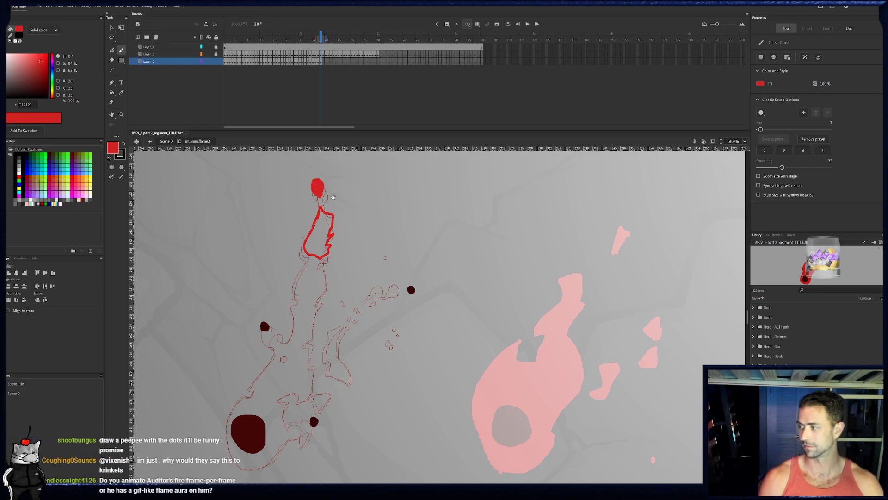
left_click_drag(335, 204, 326, 200)
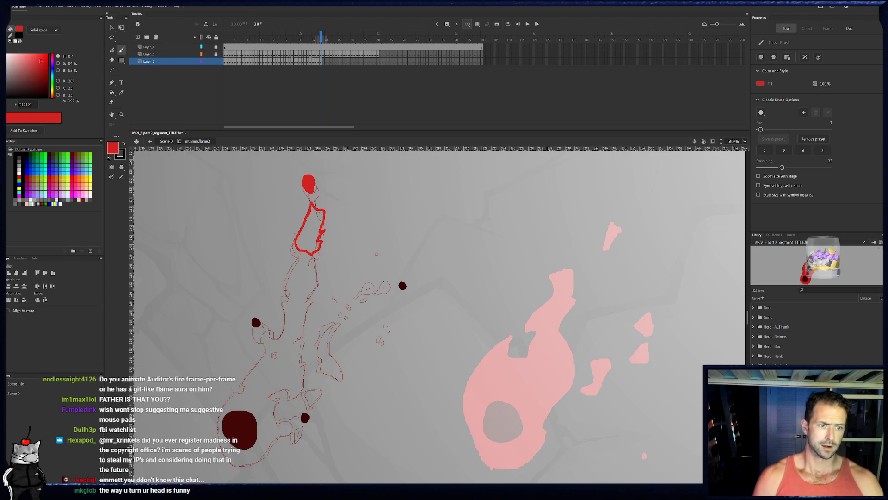
- Outline frame 38's left side from the base around the left ember and up the wavy edge, and draw a small hole beside it
mouse_move(223, 452)
left_mouse_down()
mouse_move(217, 425)
mouse_move(246, 377)
mouse_move(253, 317)
mouse_move(278, 340)
mouse_move(272, 357)
mouse_move(281, 350)
left_mouse_up()
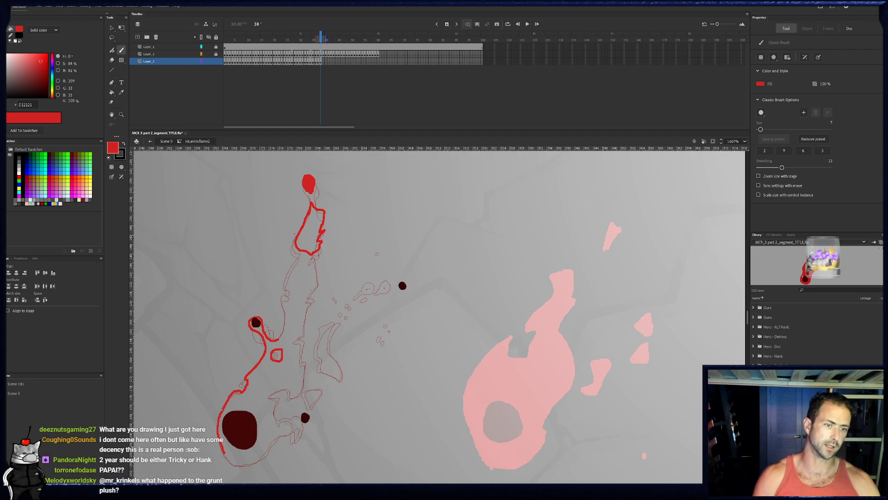
left_click_drag(362, 321, 331, 365)
key("ctrl+z")
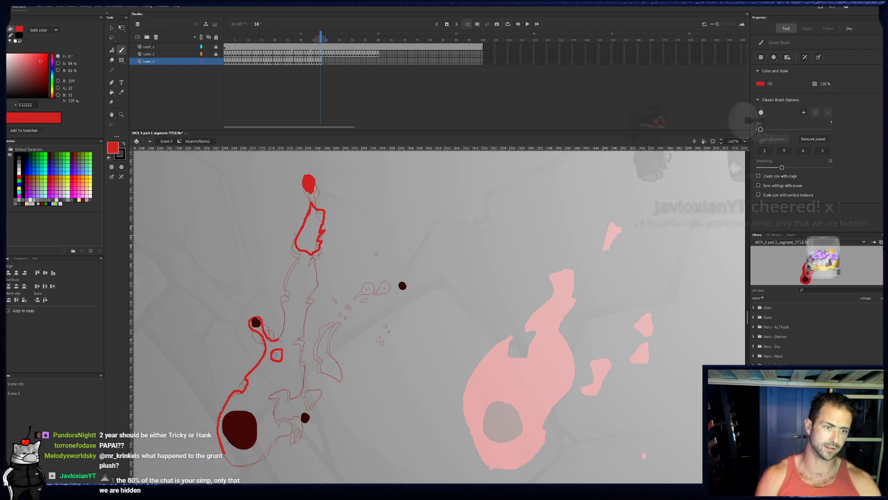
left_click_drag(278, 340, 284, 290)
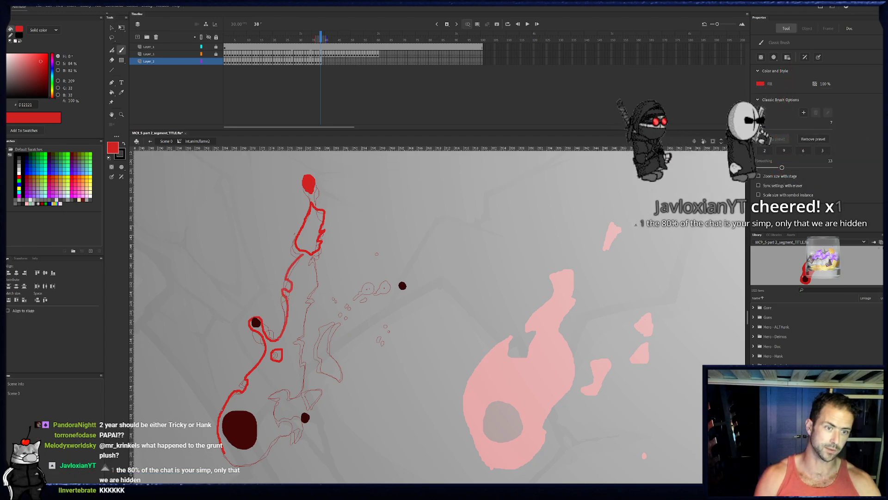
- Continue frame 38's outline down the jagged right edge, into the lower notch, around the lower right ember and along the base
mouse_move(303, 254)
left_mouse_down()
mouse_move(317, 298)
mouse_move(294, 336)
mouse_move(303, 365)
left_mouse_up()
left_click_drag(294, 397, 286, 383)
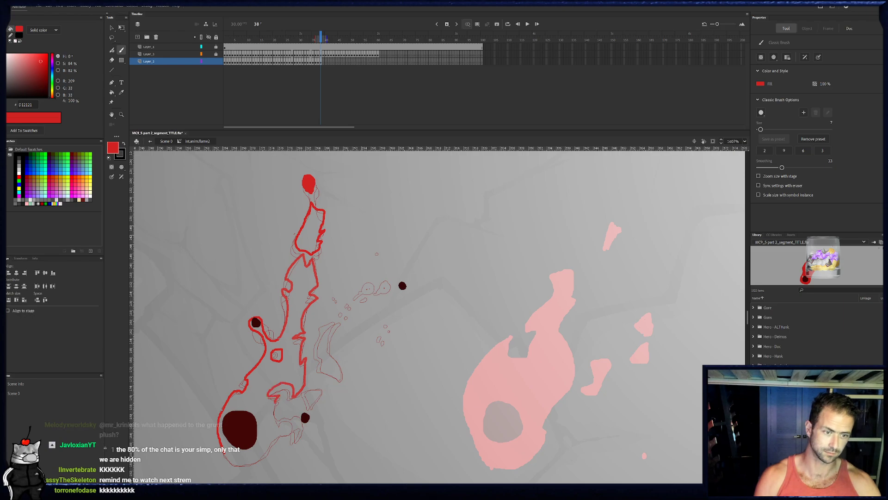
left_click_drag(276, 395, 300, 418)
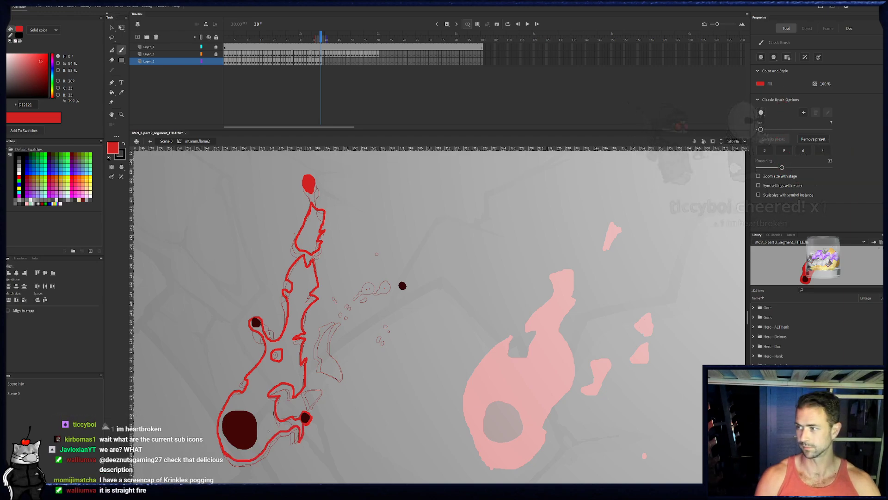
left_click_drag(296, 380, 273, 374)
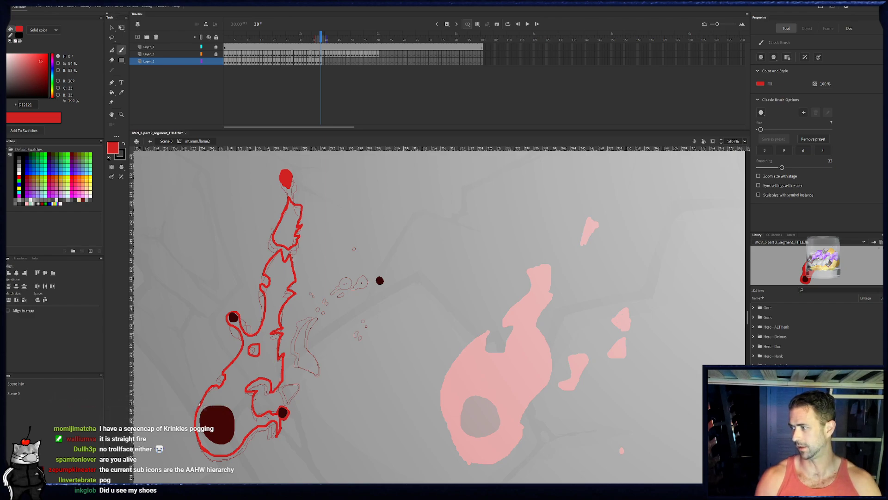
- Ring frame 38's far right ember in red, trim its underside with the eraser, and dab small sparks over the traced bits
left_click_drag(379, 278, 380, 282)
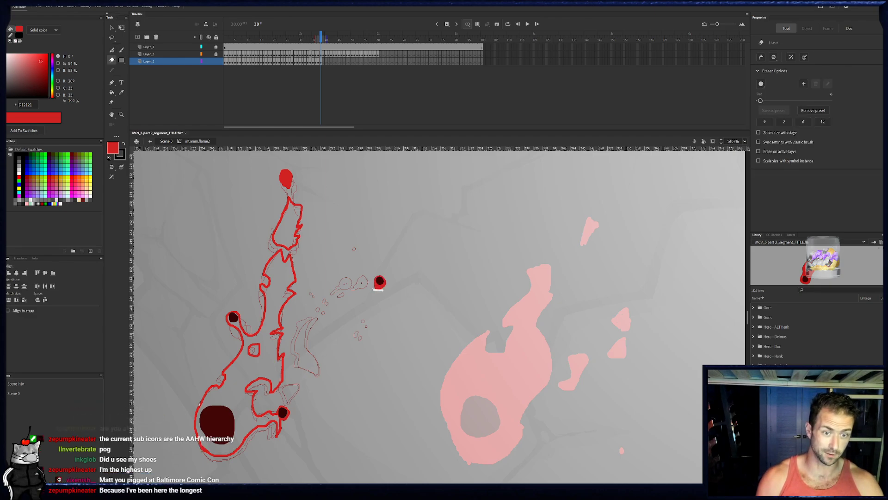
key("b")
left_click(372, 288)
left_click(369, 290)
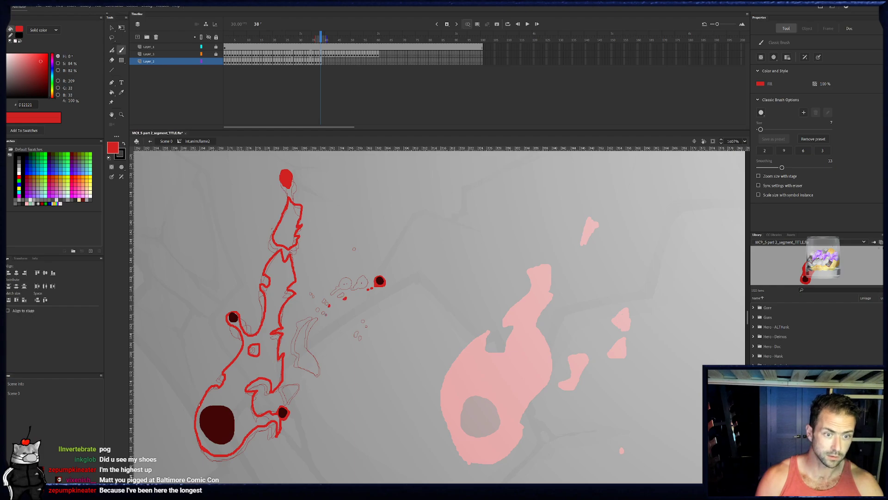
left_click(368, 327)
left_click(364, 340)
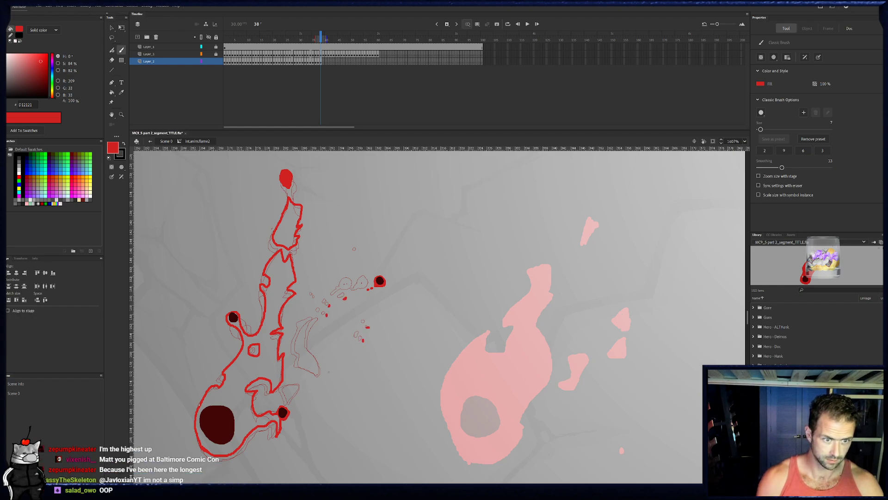
- Outline frame 38's curved detached tail, and fill the tail, main flame and separated upper piece with bright red
mouse_move(317, 319)
left_mouse_down()
mouse_move(299, 346)
mouse_move(302, 366)
mouse_move(319, 375)
left_mouse_up()
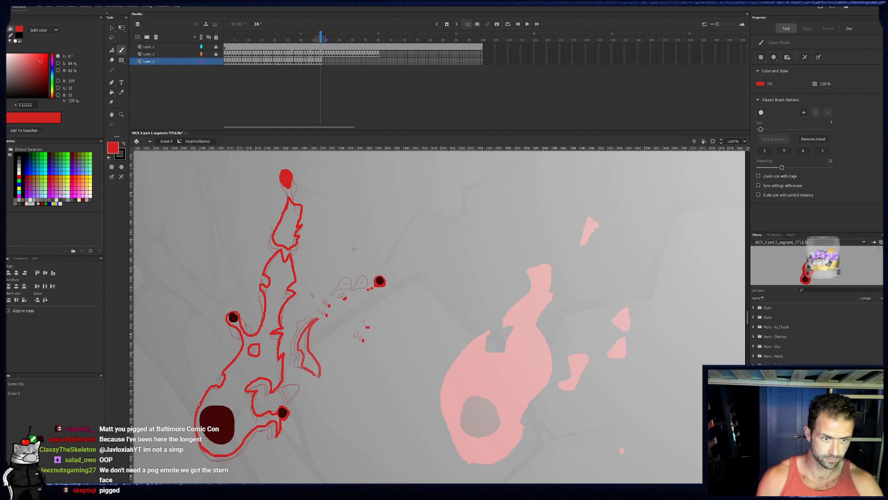
key("k")
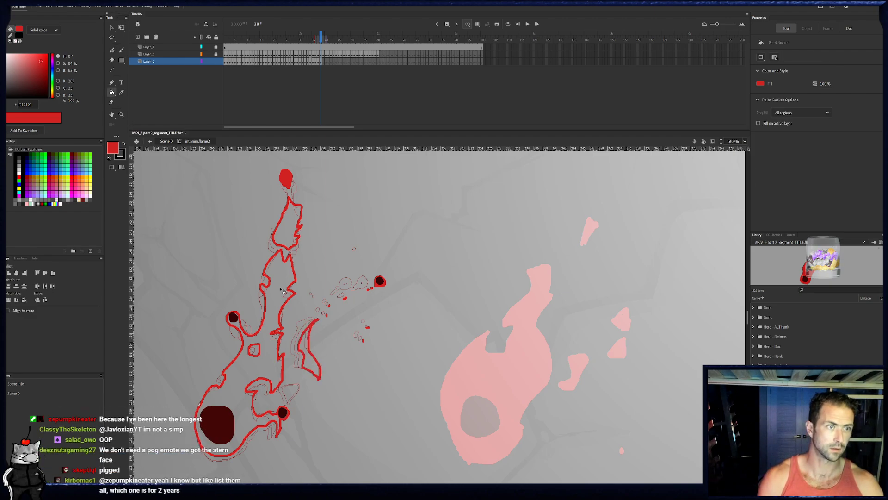
left_click(313, 366)
left_click(273, 323)
left_click(287, 222)
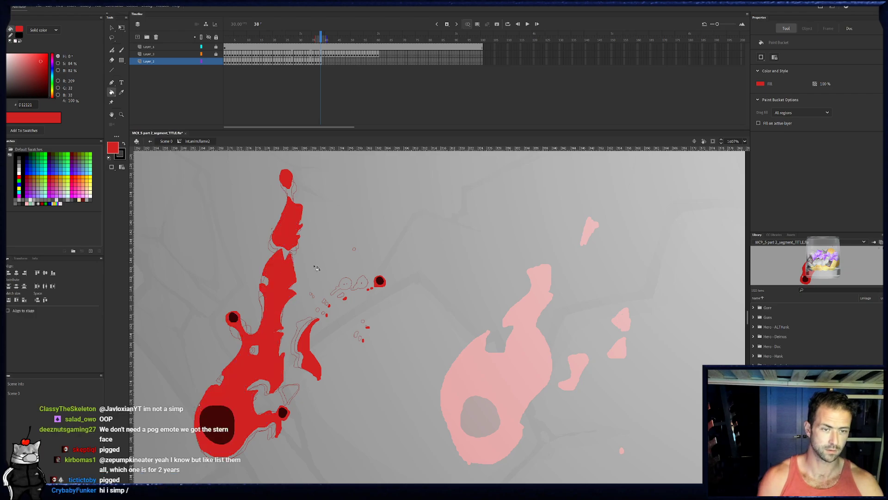
- Start frame 39 as a blank drawing and paint a small solid red blob at the flame's tip
key("b")
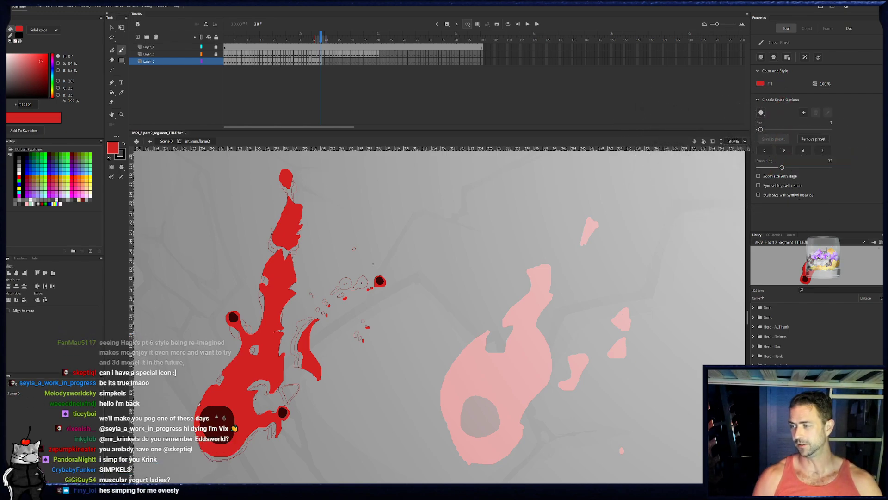
left_click(324, 62)
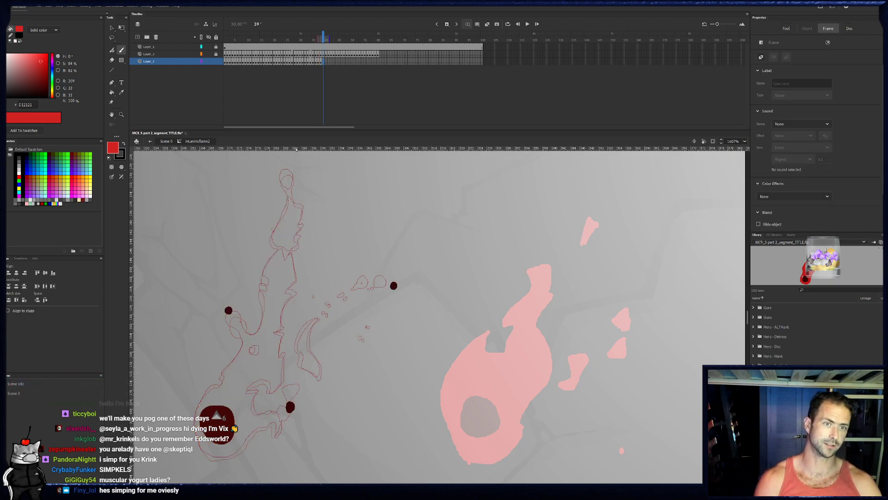
key("b")
left_click_drag(286, 168, 285, 182)
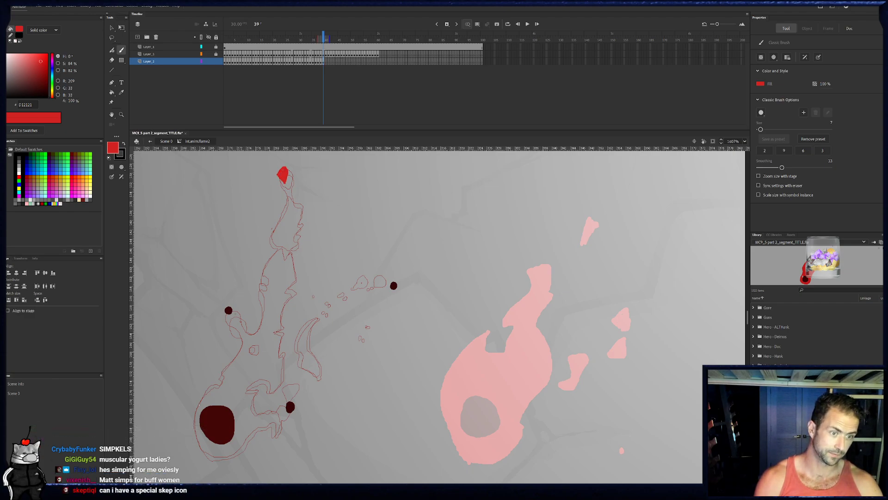
- Ring frame 39's left ember in red, outline the flame's left side from the base up to below that ember, and draw a small hole
left_click_drag(225, 314, 229, 312)
left_click_drag(194, 423, 207, 451)
mouse_move(200, 397)
left_mouse_down()
mouse_move(231, 375)
mouse_move(242, 341)
mouse_move(237, 327)
mouse_move(256, 334)
left_mouse_up()
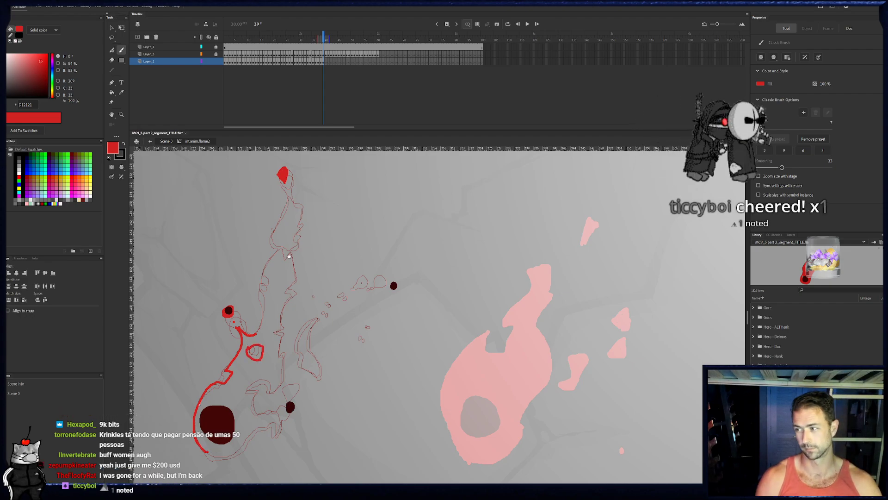
left_click_drag(288, 267, 283, 272)
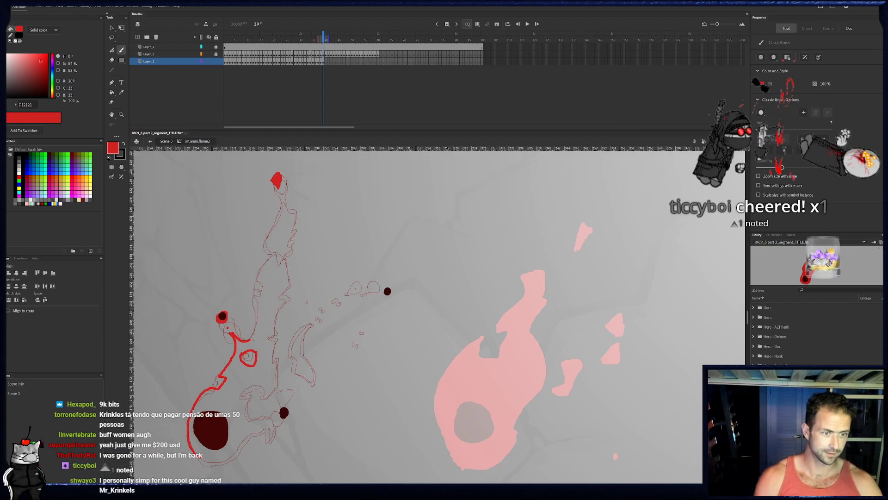
- Outline frame 39's upper tongue and jagged right side in red, down through the notch to the lower right ember
mouse_move(250, 340)
left_mouse_down()
mouse_move(261, 308)
mouse_move(254, 284)
mouse_move(277, 251)
mouse_move(292, 291)
mouse_move(277, 308)
left_mouse_up()
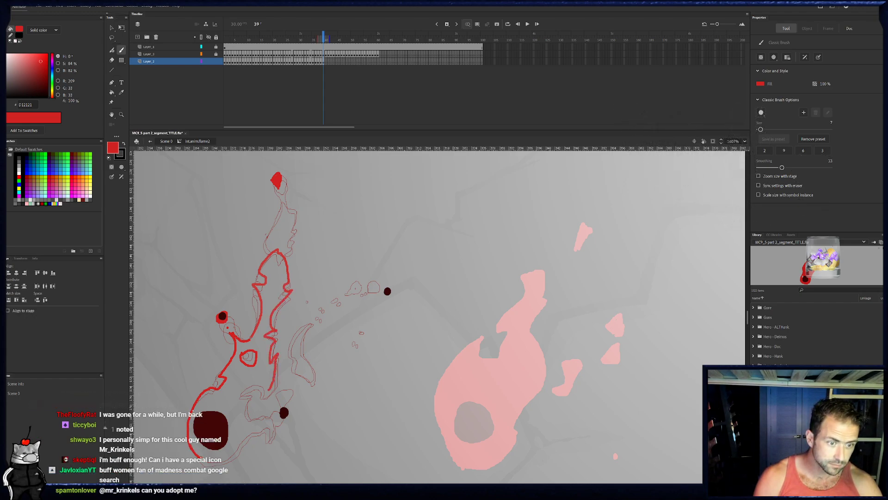
left_click_drag(276, 358, 247, 384)
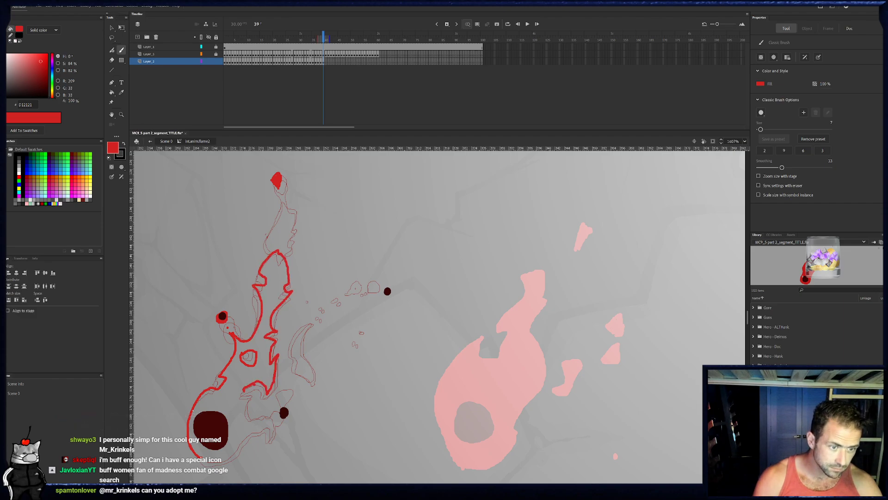
left_click_drag(251, 398, 250, 415)
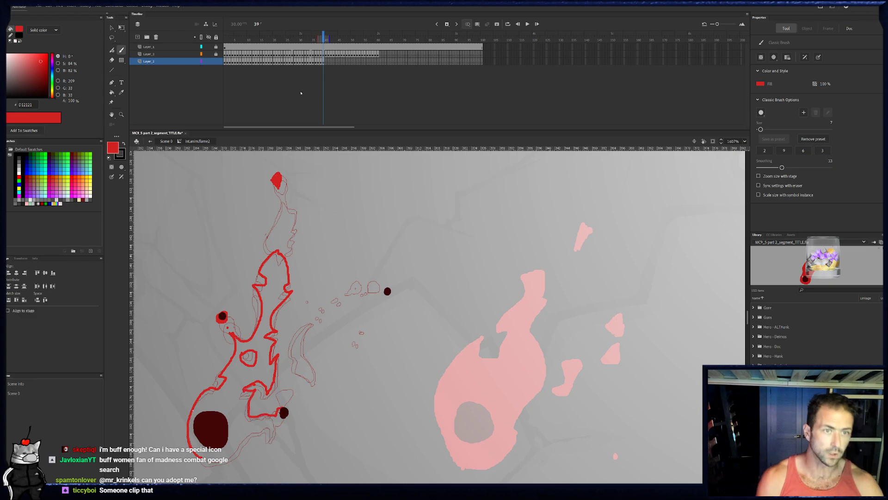
- Add a small red-filled prong above the lower right ember on frame 38 and return to frame 39
key("comma")
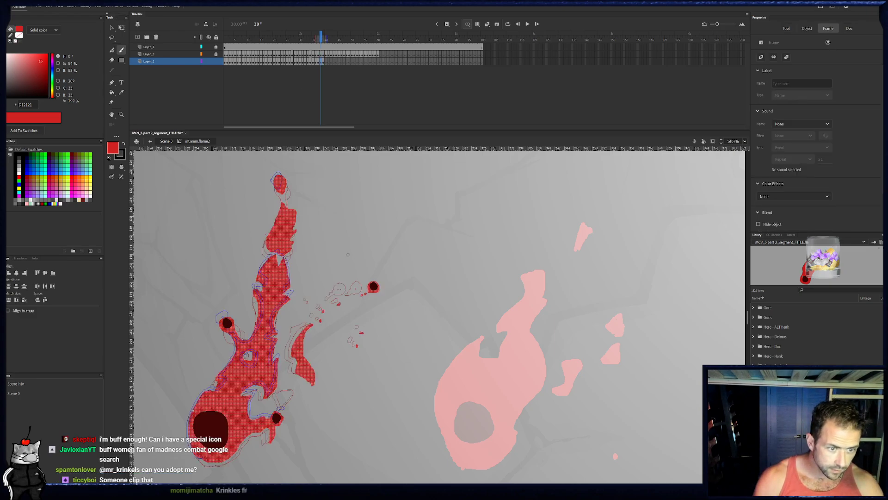
left_click_drag(281, 394, 281, 396)
key("k")
left_click(287, 397)
key("b")
key("period")
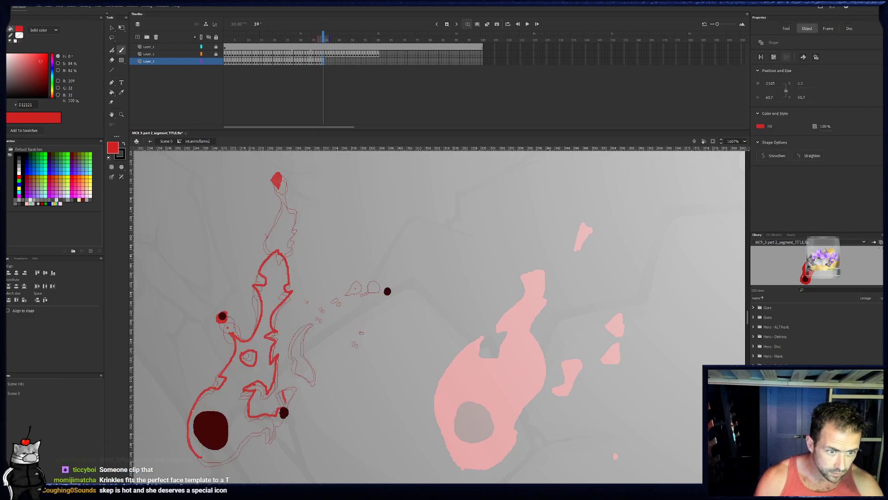
- Outline frame 39's prong above the lower right ember and continue the outline along the flame's underside to the base
left_click(283, 409)
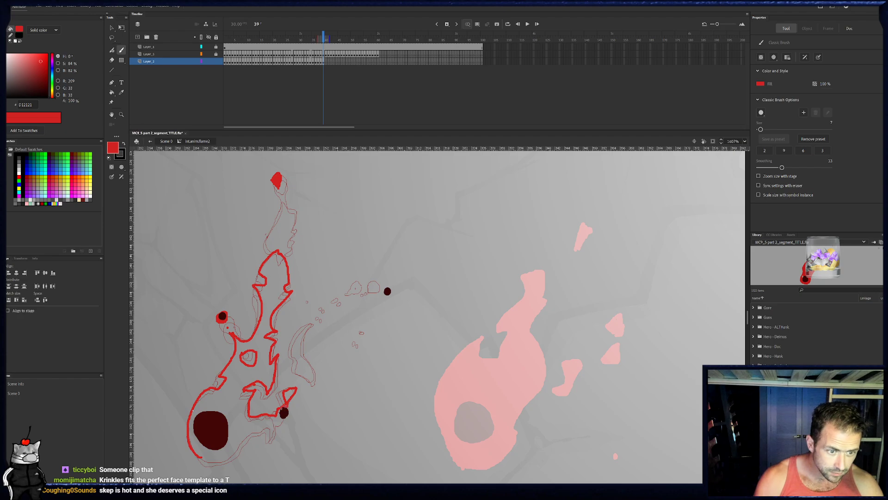
left_click_drag(284, 411, 276, 435)
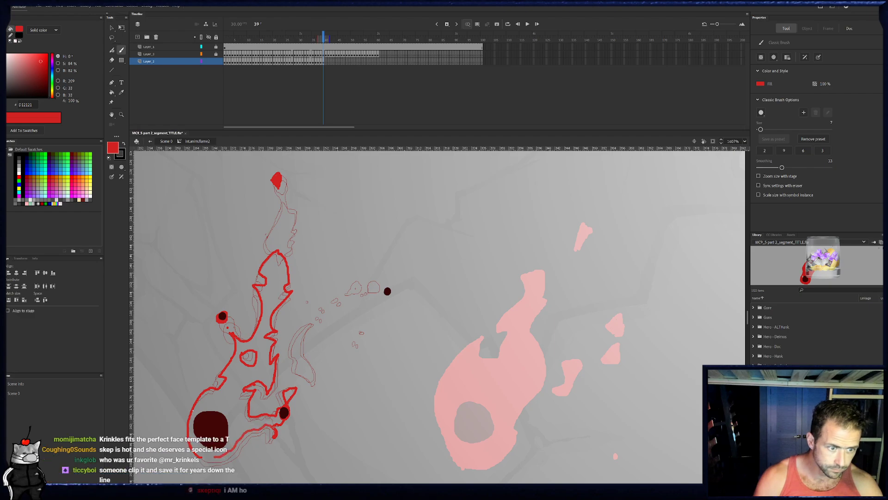
- Ring frame 39's far right ember in red and dab small sparks over the traced bits beside the flame
left_click_drag(275, 339, 282, 314)
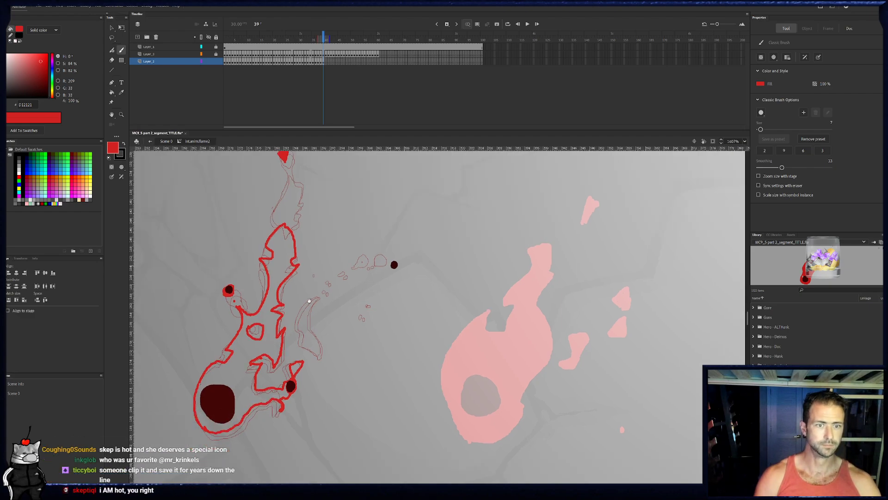
left_click_drag(394, 267, 394, 262)
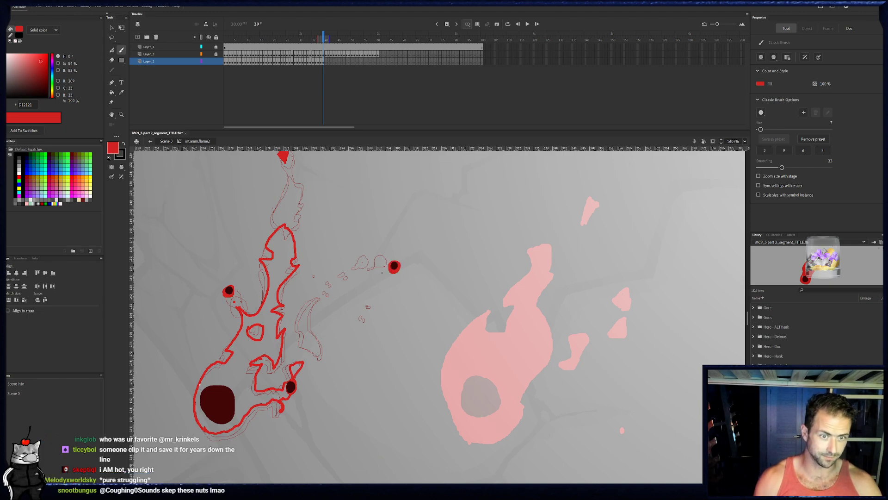
left_click_drag(330, 294, 333, 289)
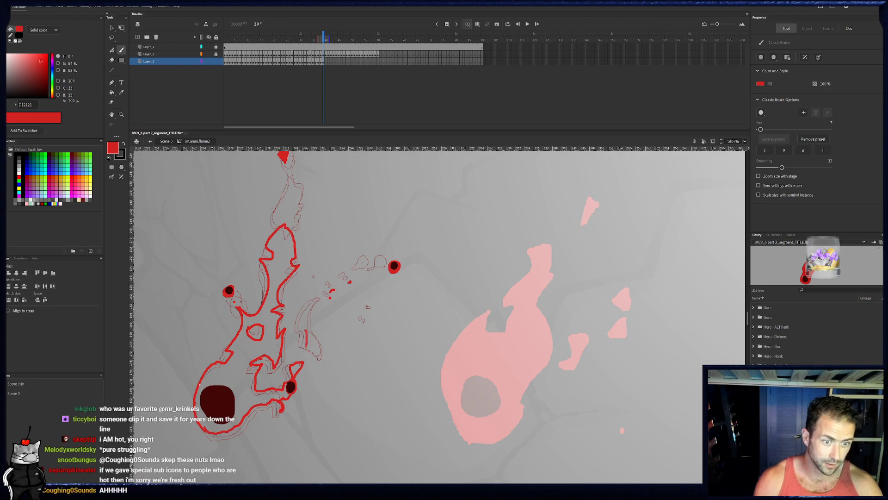
- Outline frame 39's curved detached tail in red and trim its lower end with the eraser
left_click_drag(304, 326, 319, 299)
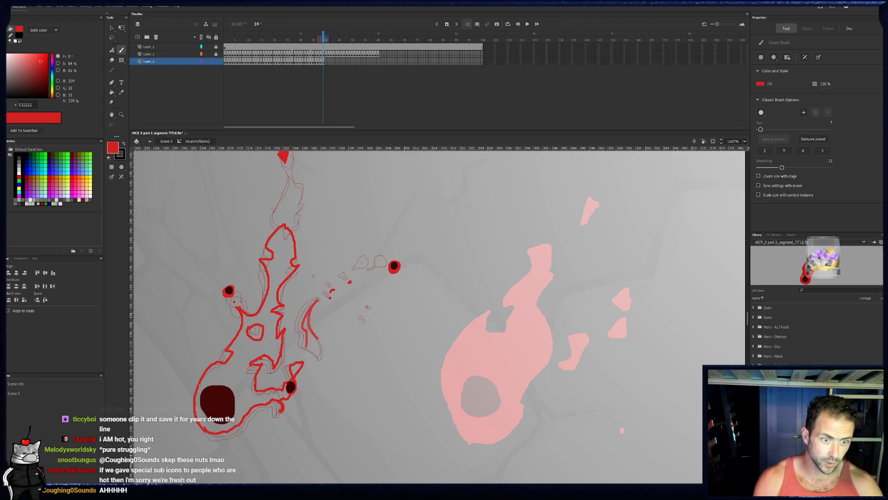
key("e")
mouse_move(310, 348)
left_mouse_down()
mouse_move(321, 335)
mouse_move(325, 362)
mouse_move(325, 341)
left_mouse_up()
key("b")
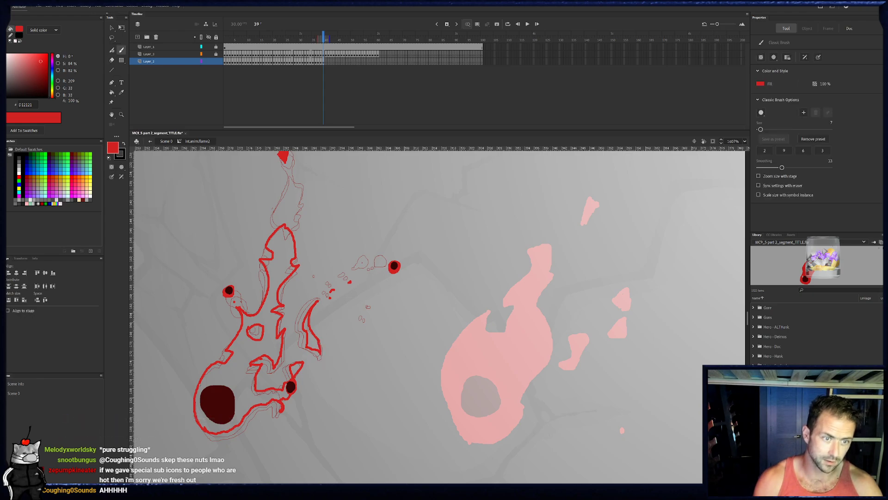
- Outline frame 39's separated upper piece with a notched lower edge, and draw a small hole inside it
left_click_drag(301, 179, 308, 203)
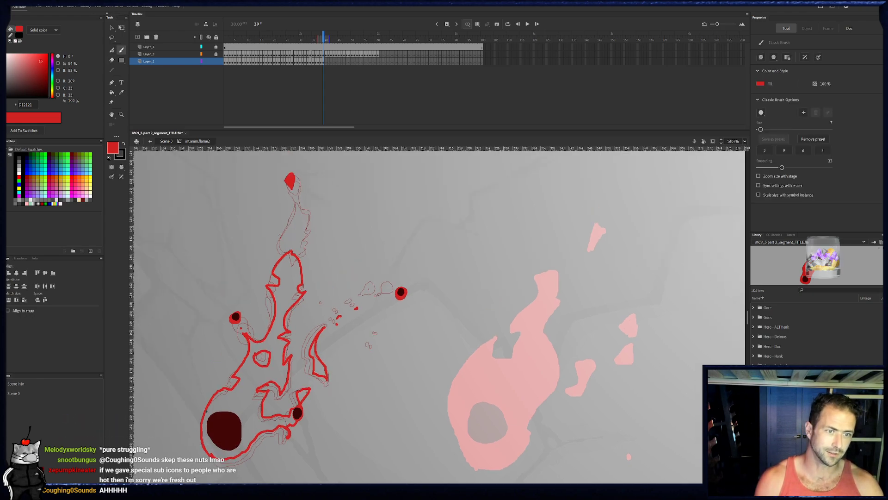
mouse_move(281, 237)
left_mouse_down()
mouse_move(308, 239)
mouse_move(310, 207)
left_mouse_up()
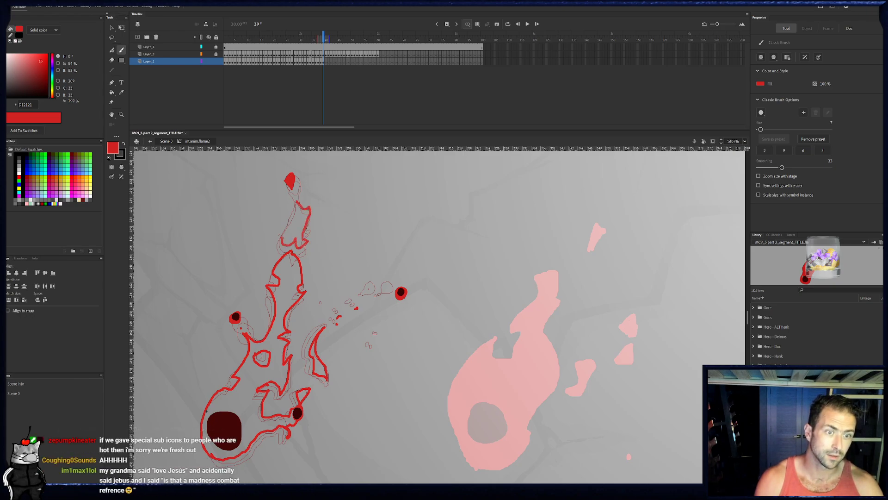
key("e")
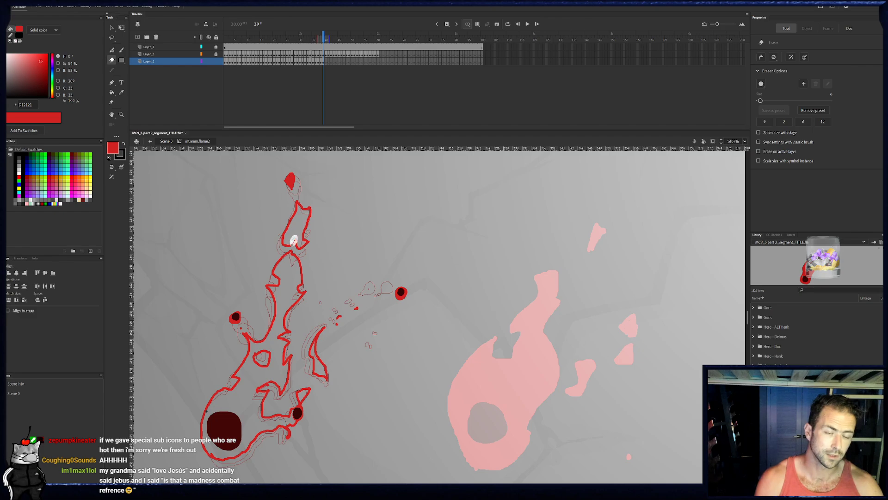
key("b")
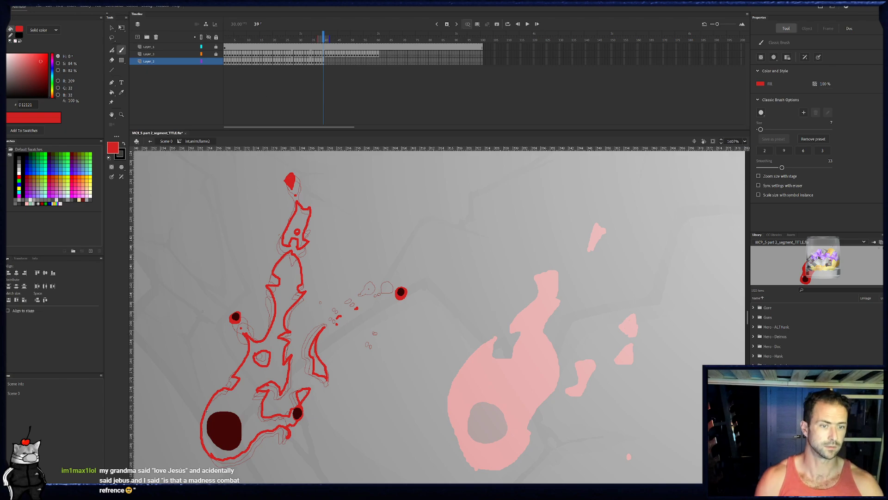
- Fill frame 39's main flame, tail, prong and separated upper piece with bright red, and dab extra sparks near the far right ember
left_click(112, 92)
left_click(289, 298)
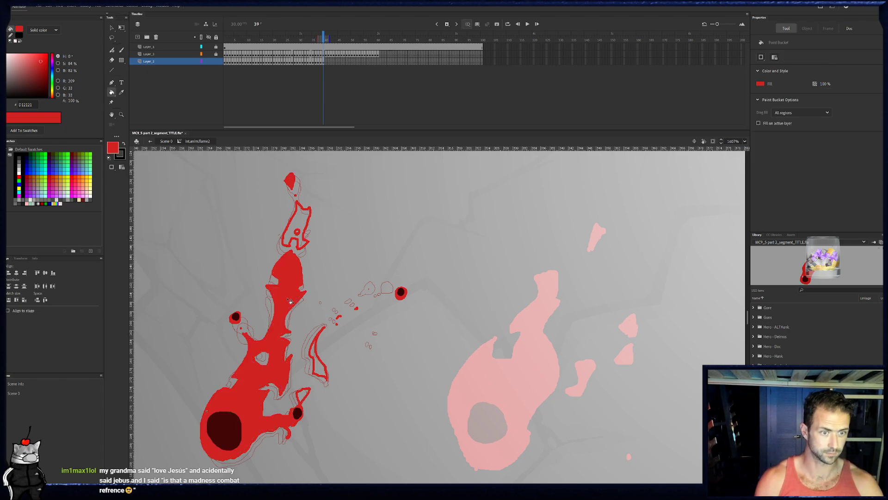
left_click(316, 361)
left_click(304, 394)
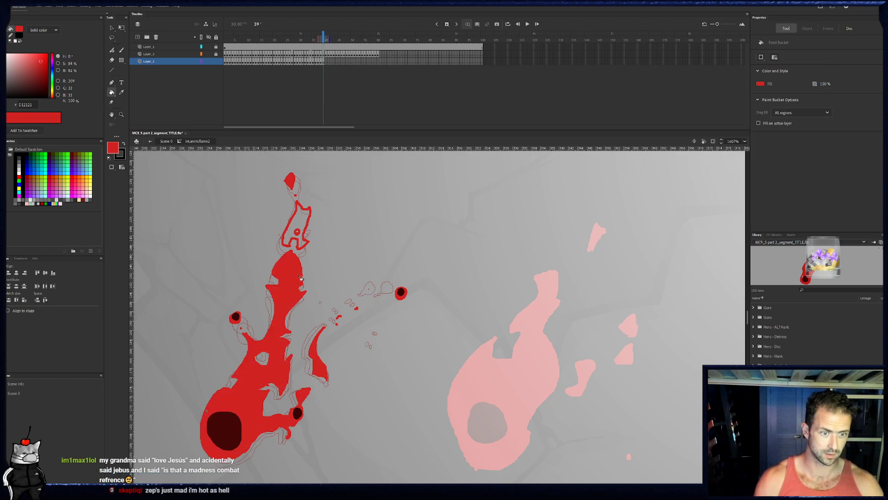
left_click(302, 225)
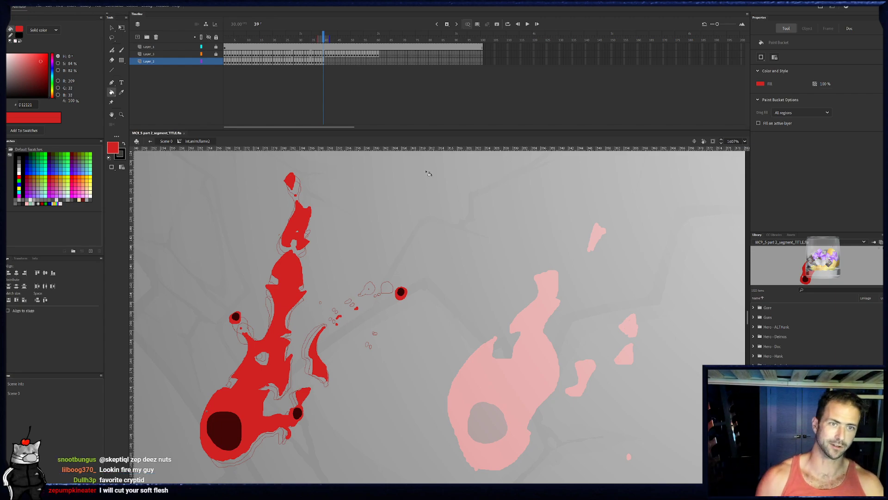
key("b")
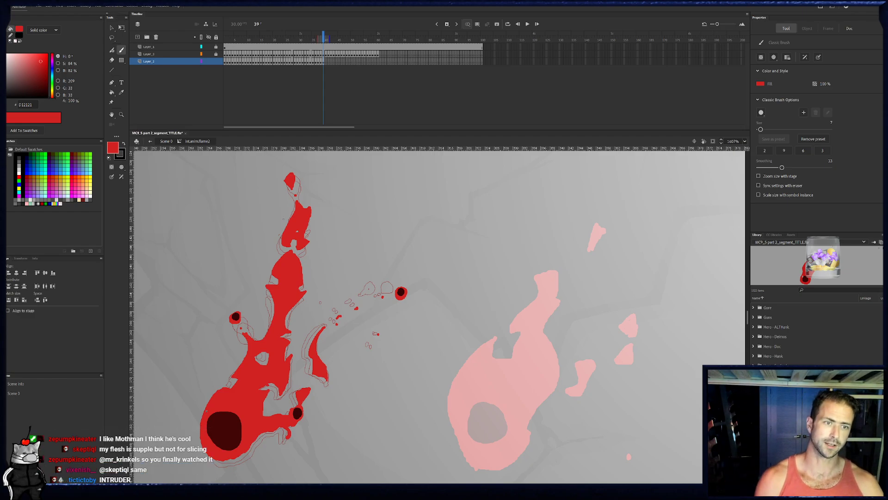
key("e")
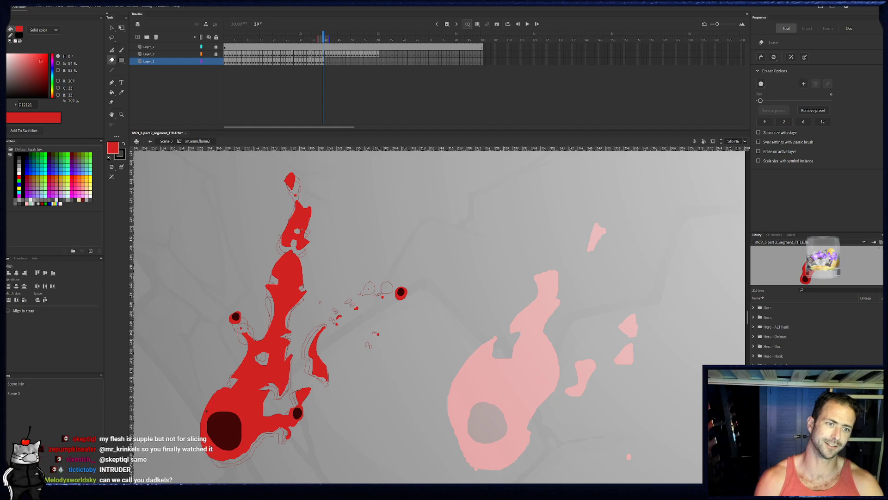
- On a blank frame 40, outline the separated upper piece around its hole and paint a solid red blob at the flame's tip
left_click(327, 61)
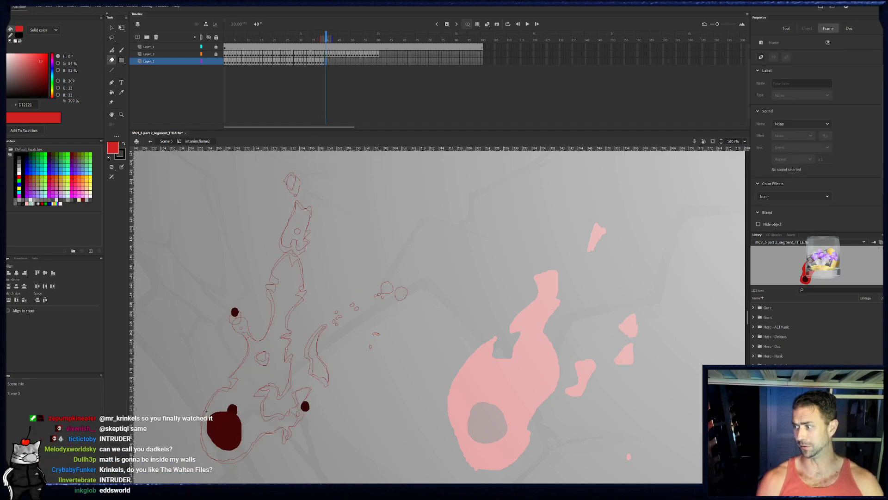
key("b")
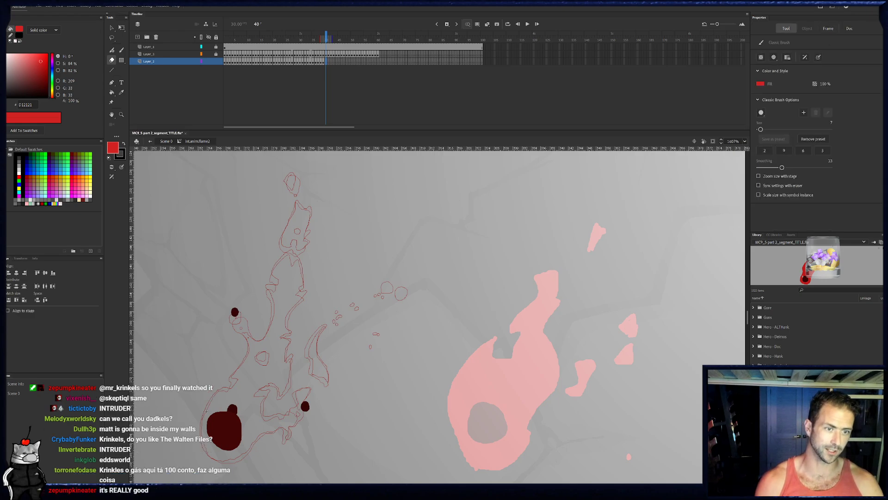
mouse_move(287, 226)
left_mouse_down()
mouse_move(295, 202)
mouse_move(310, 219)
left_mouse_up()
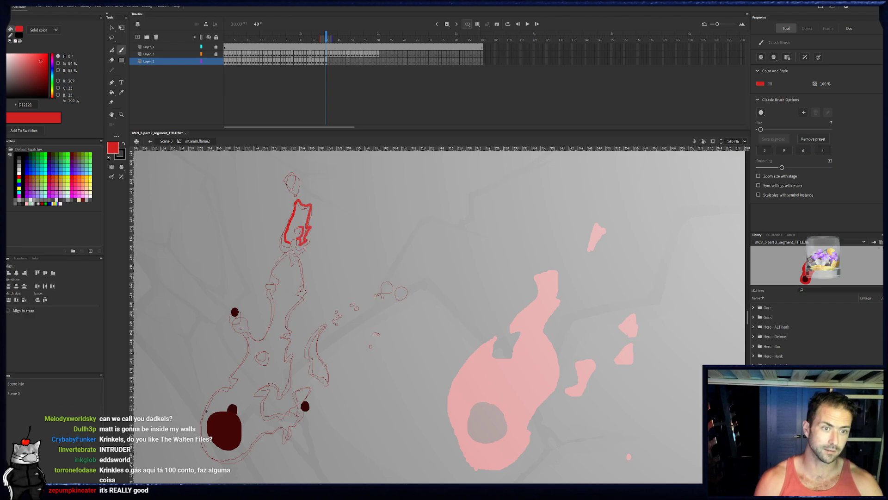
left_click_drag(293, 235, 290, 241)
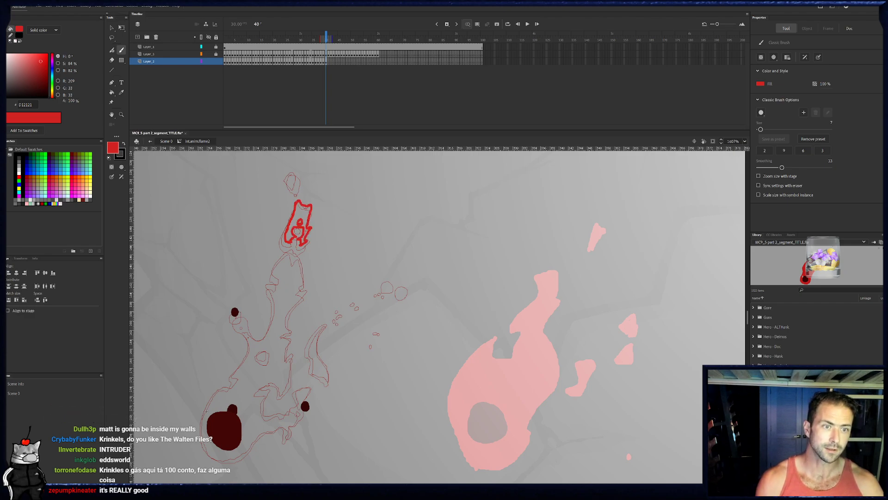
left_click_drag(287, 173, 289, 181)
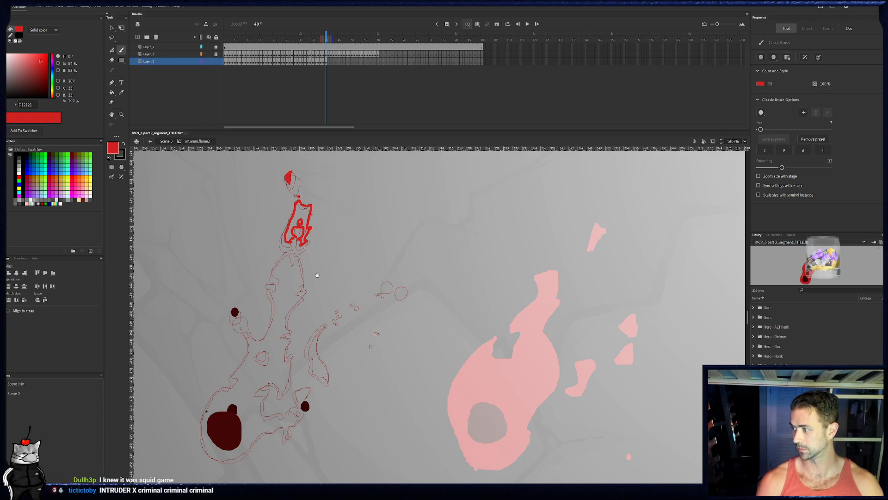
- Ring frame 40's left ember in red and outline the flame's left side from the base up to below that ember
left_click_drag(318, 275, 312, 252)
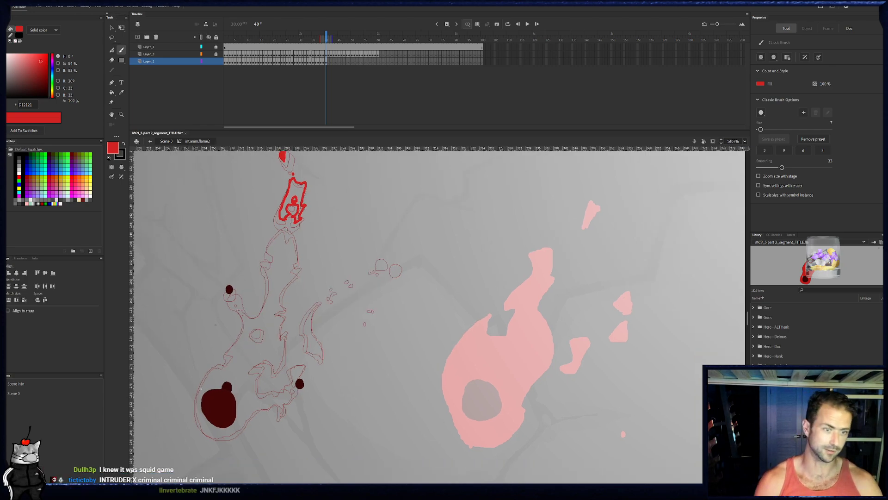
left_click_drag(225, 287, 229, 290)
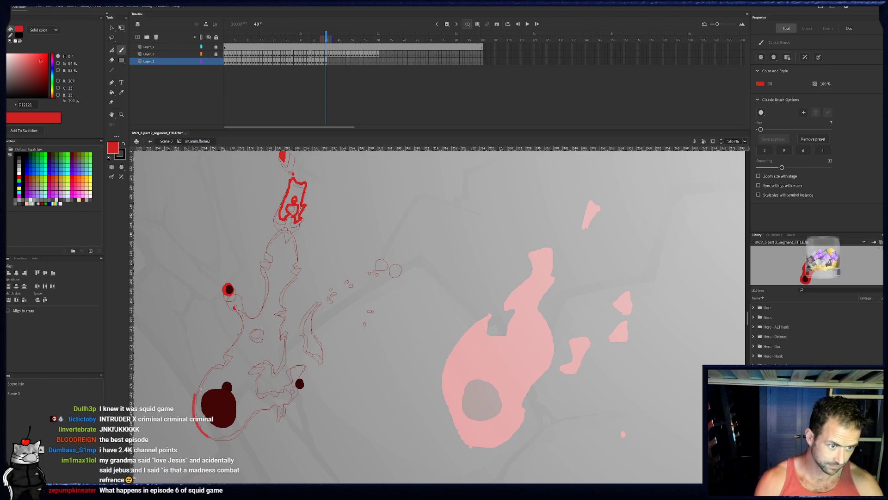
mouse_move(223, 365)
left_mouse_down()
mouse_move(241, 314)
mouse_move(262, 313)
left_mouse_up()
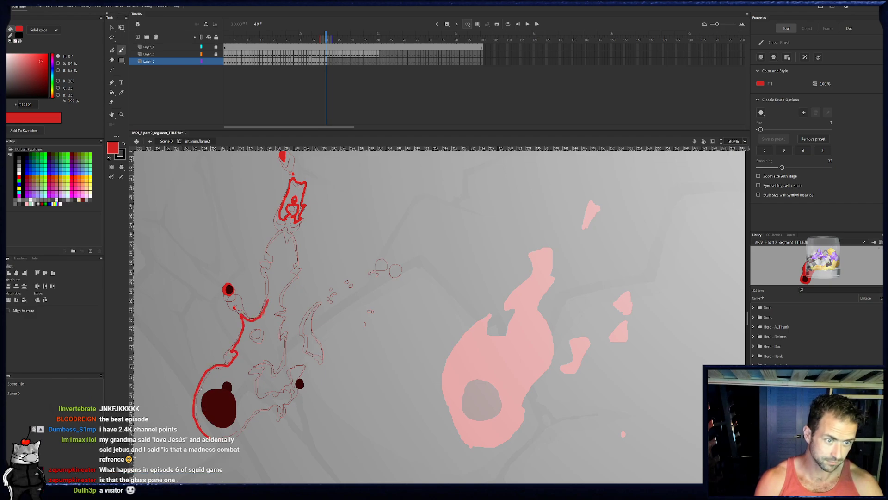
- Outline frame 40's upper tongue and jagged right side in red, down to the notch above the lower right ember
mouse_move(270, 290)
left_mouse_down()
mouse_move(263, 261)
mouse_move(276, 255)
mouse_move(269, 249)
mouse_move(287, 228)
mouse_move(301, 260)
mouse_move(277, 313)
mouse_move(285, 316)
mouse_move(284, 350)
left_mouse_up()
key("e")
key("b")
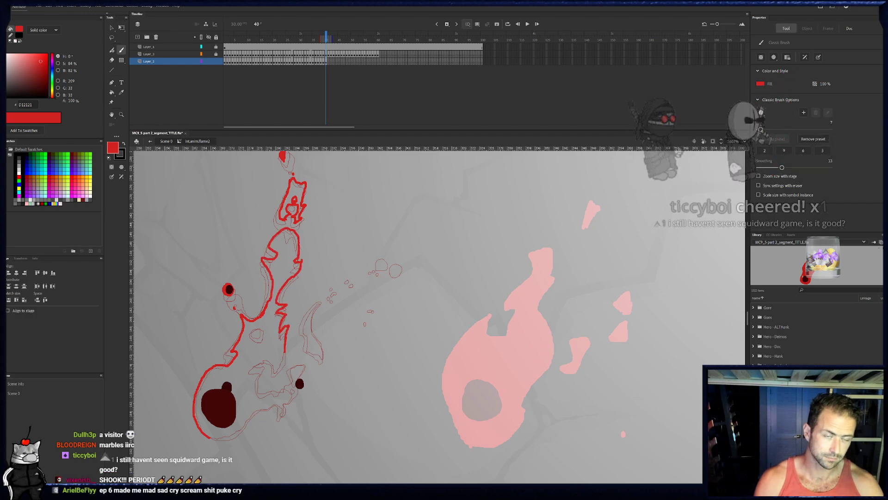
left_click(326, 62)
left_click(326, 64)
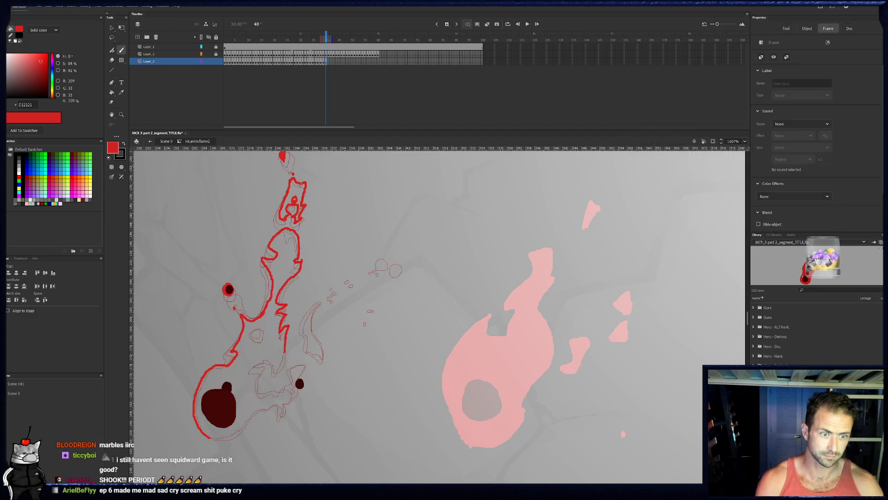
key("e")
key("b")
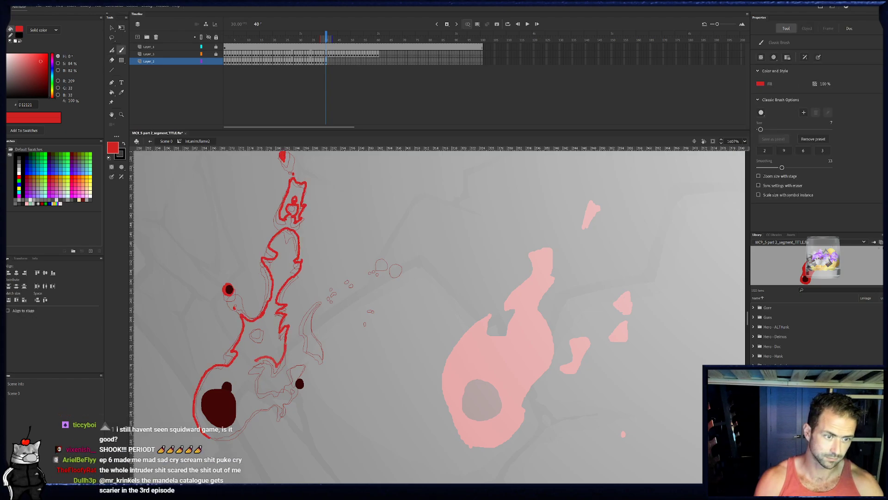
- Outline frame 40's lower right notch and the prong around its ember, and close the outline along the flame's base
left_click_drag(258, 380, 259, 393)
left_click(324, 62)
left_click(325, 62)
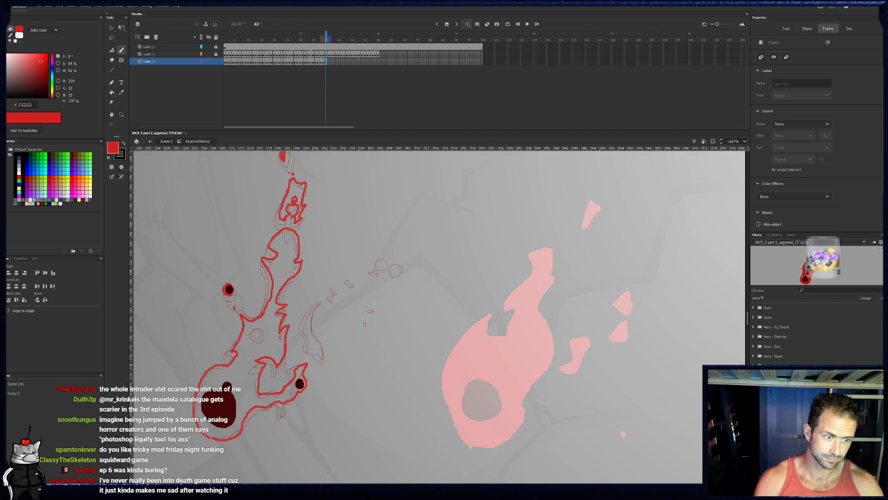
key("Escape")
- Outline frame 40's curved detached tail, and dab a small drip below the prong and sparks over the traced bits
left_click_drag(289, 408, 289, 406)
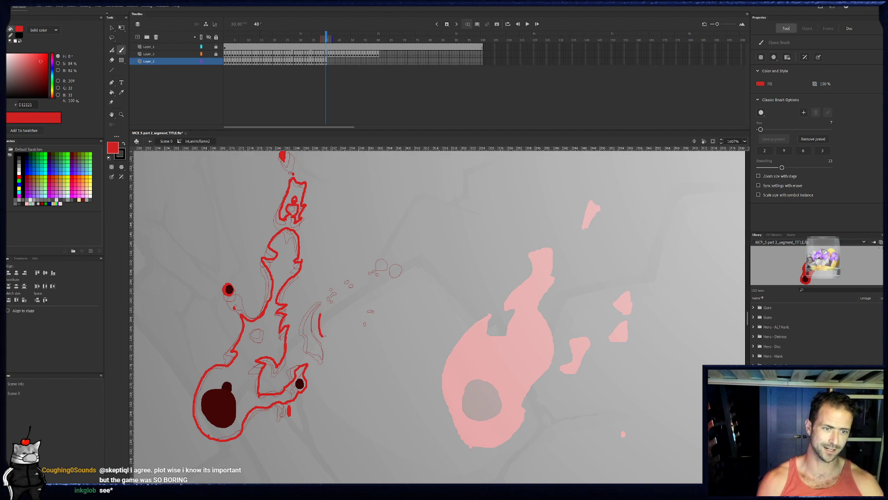
left_click_drag(324, 357, 320, 305)
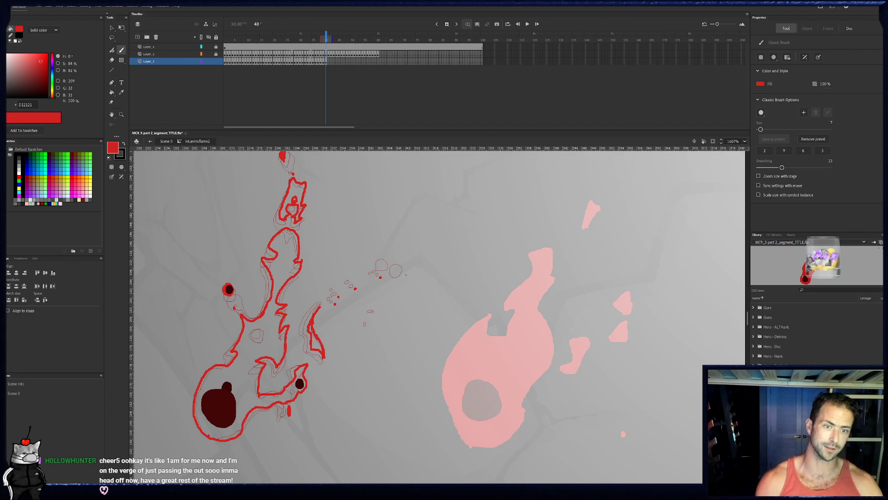
- Compare frame 40 with frame 39 and dab red sparks at the far end of frame 40's spark trail
left_click(321, 63)
left_click(323, 63)
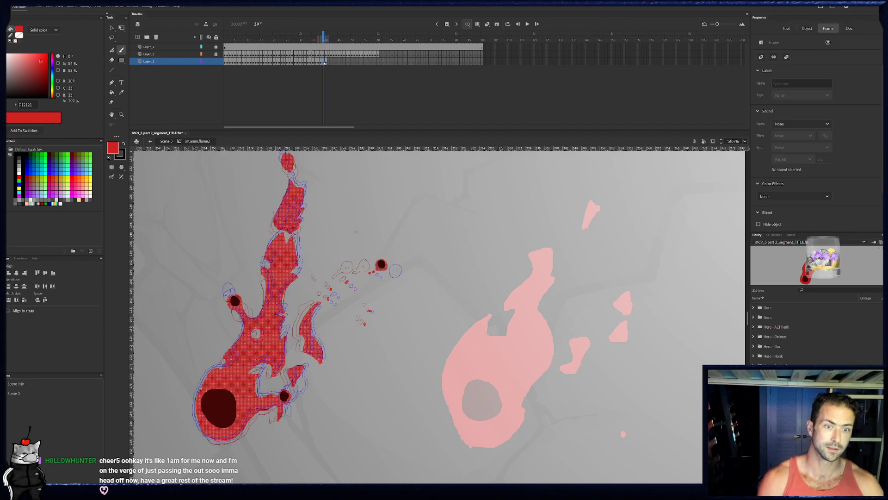
left_click(326, 63)
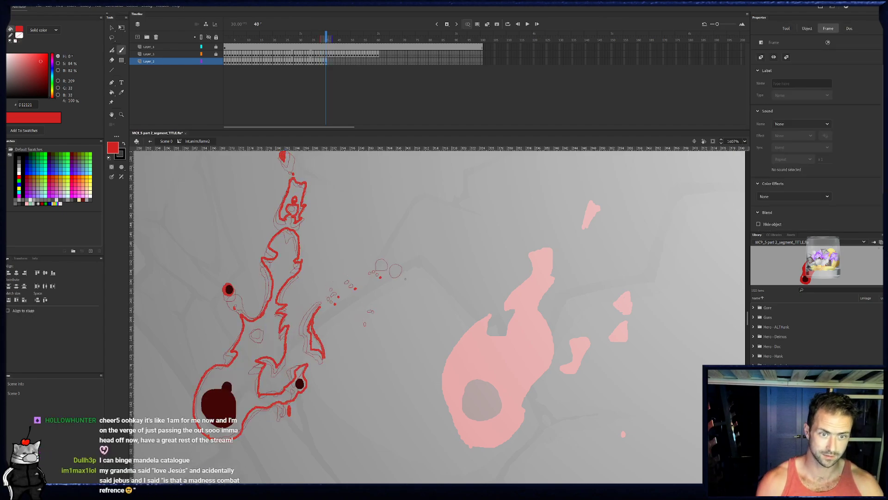
left_click_drag(402, 277, 408, 277)
left_click(408, 270)
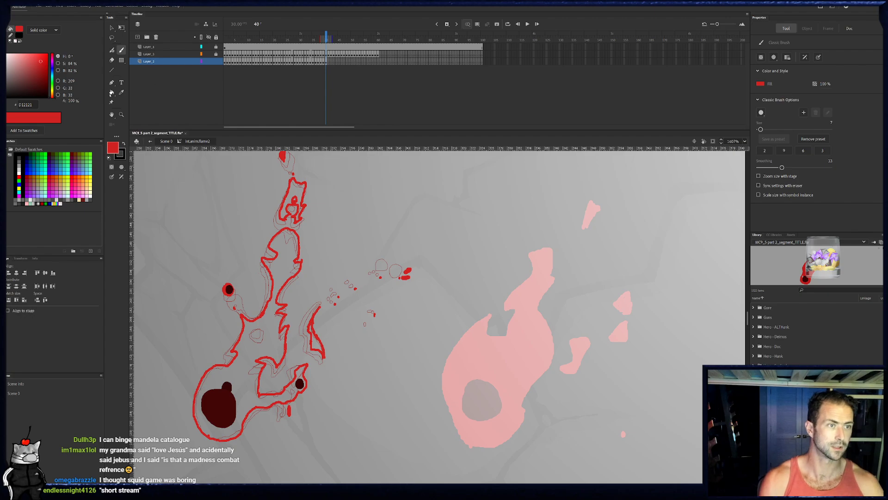
- Fill frame 40's flame body, detached upper piece and curved tail with red
key("k")
left_click(292, 243)
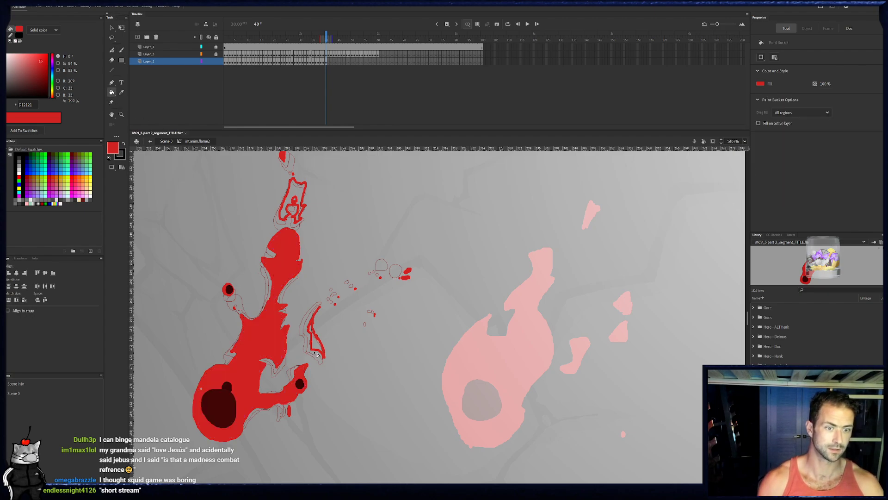
left_click(301, 193)
key("b")
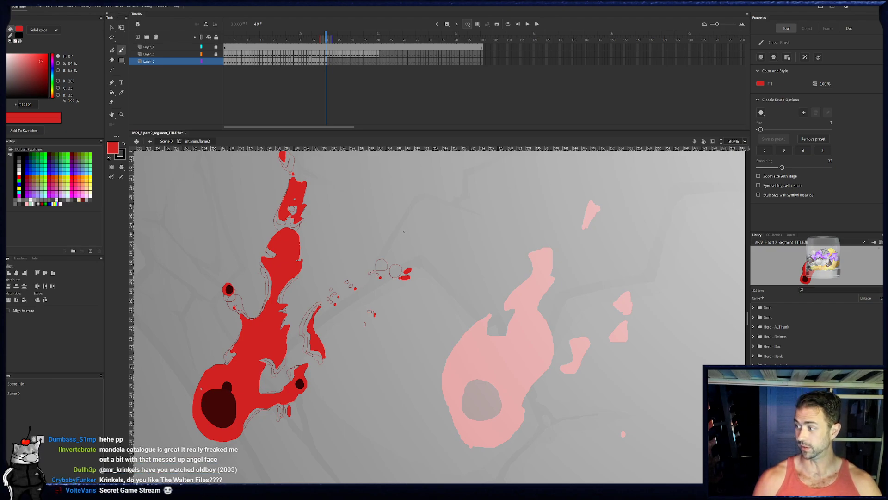
- Add blank keyframe 41, outline the flame's left side in red from the base upward, and ring the left ember
key("period")
key("F7")
left_click_drag(194, 410, 207, 436)
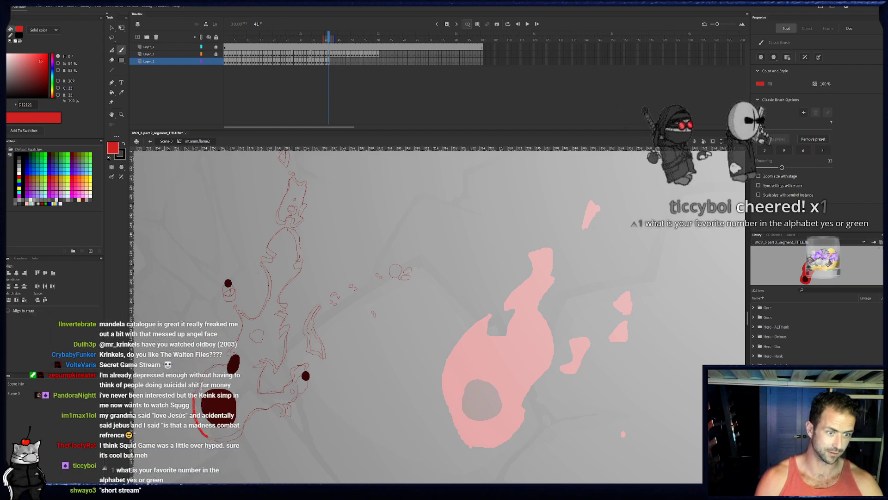
mouse_move(194, 410)
left_mouse_down()
mouse_move(240, 345)
mouse_move(242, 317)
mouse_move(257, 318)
left_mouse_up()
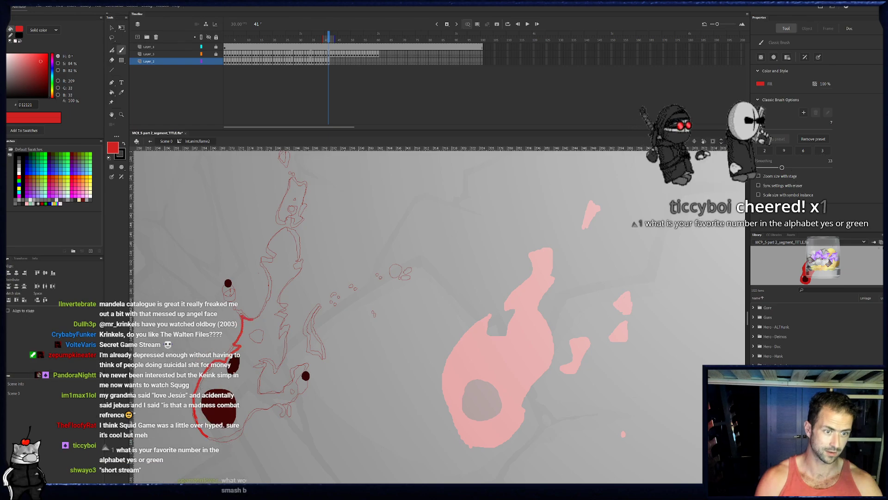
mouse_move(224, 290)
left_mouse_down()
mouse_move(261, 313)
mouse_move(270, 288)
left_mouse_up()
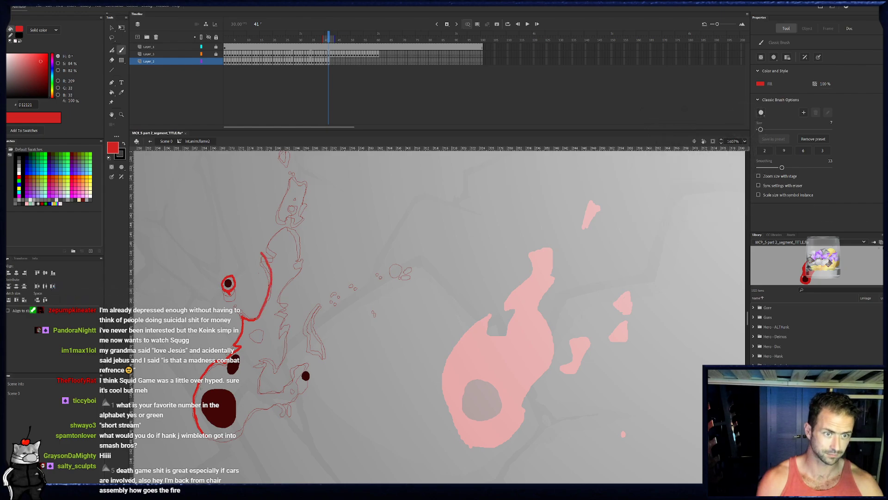
- Outline frame 41's upper tongue and jagged right side in red, down to the notch above the lower right ember
key("e")
mouse_move(260, 240)
left_mouse_down()
mouse_move(263, 264)
mouse_move(267, 245)
mouse_move(291, 224)
mouse_move(303, 259)
mouse_move(278, 297)
mouse_move(289, 297)
mouse_move(276, 307)
mouse_move(286, 306)
mouse_move(281, 325)
mouse_move(290, 319)
mouse_move(286, 349)
mouse_move(278, 359)
mouse_move(266, 354)
left_mouse_up()
key("b")
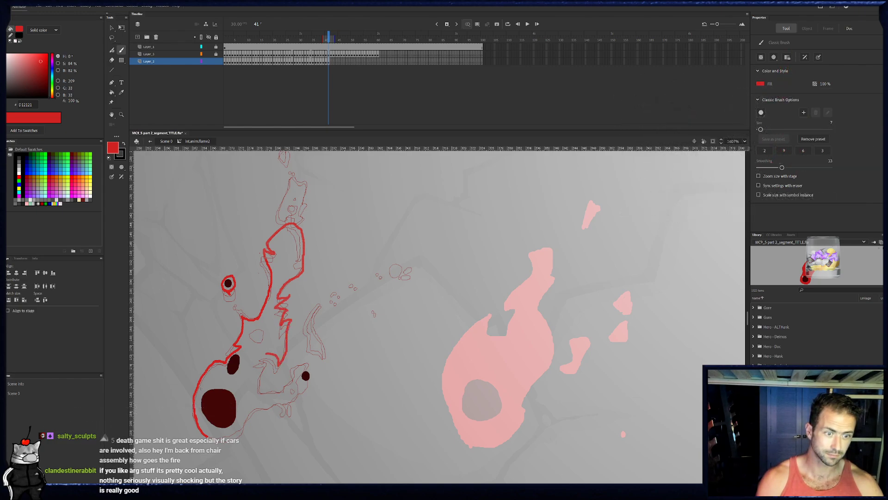
left_click(324, 62)
left_click(329, 62)
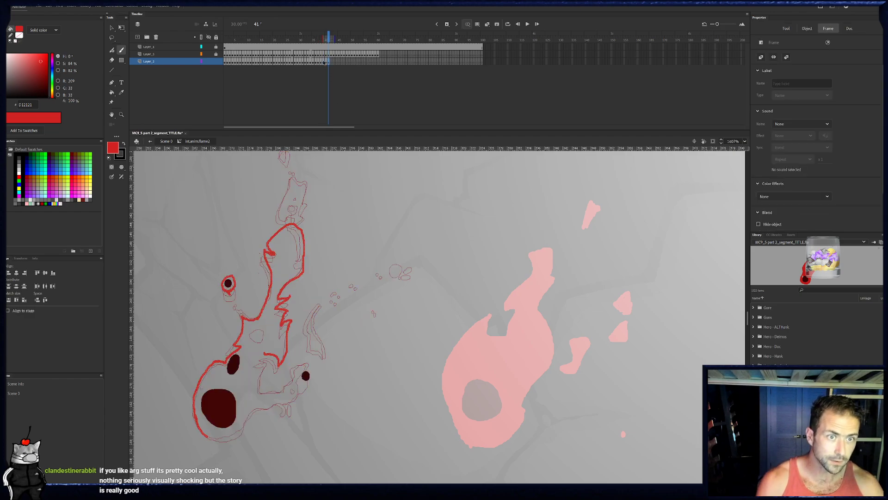
- Erase a round hole in the middle of frame 40's flame and fill the surplus gap around it with red
left_click(323, 62)
left_click(326, 62)
key("e")
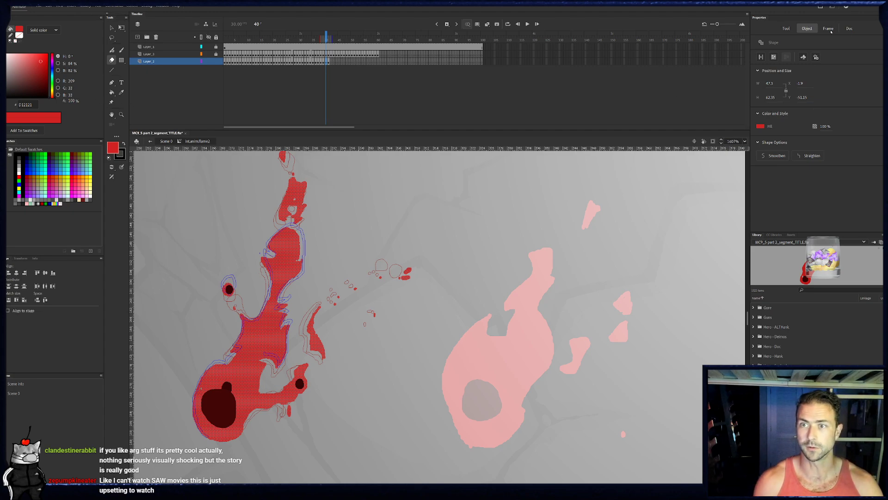
left_click(795, 28)
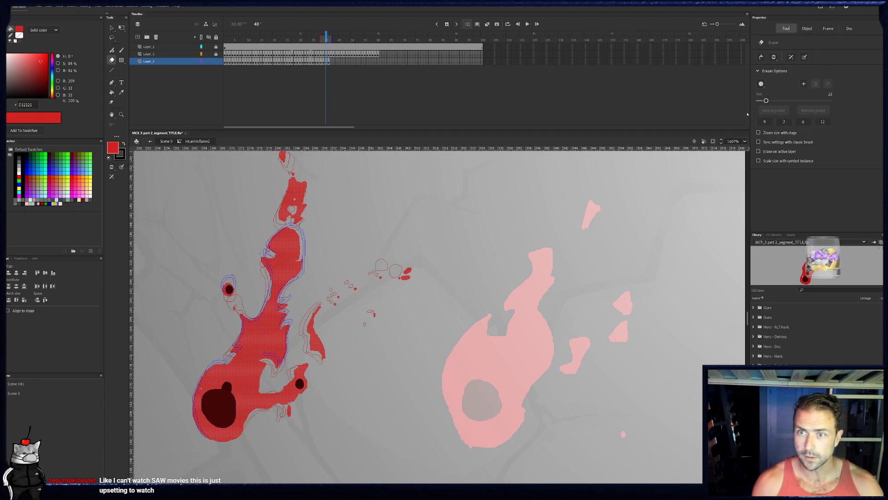
left_click_drag(264, 339, 259, 338)
key("b")
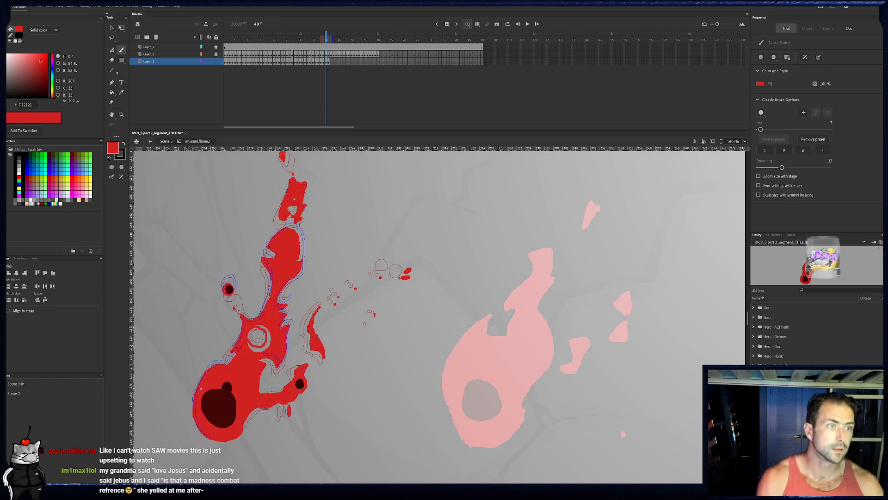
key("k")
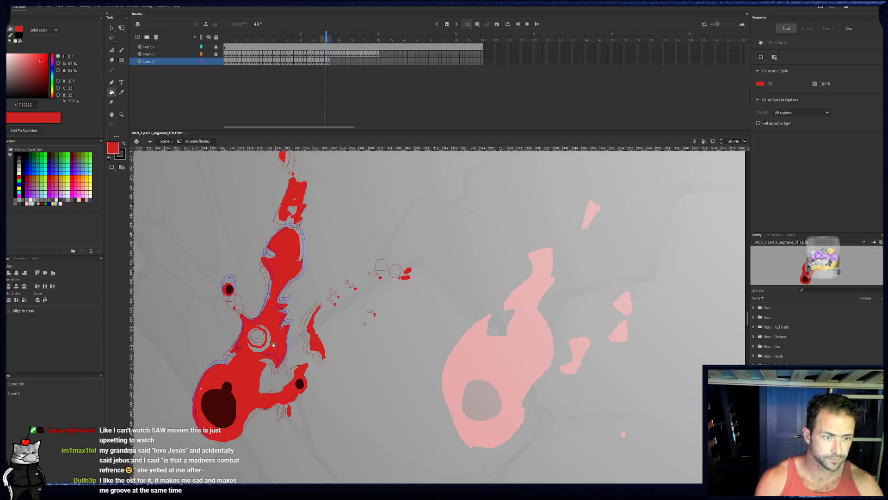
left_click(272, 350)
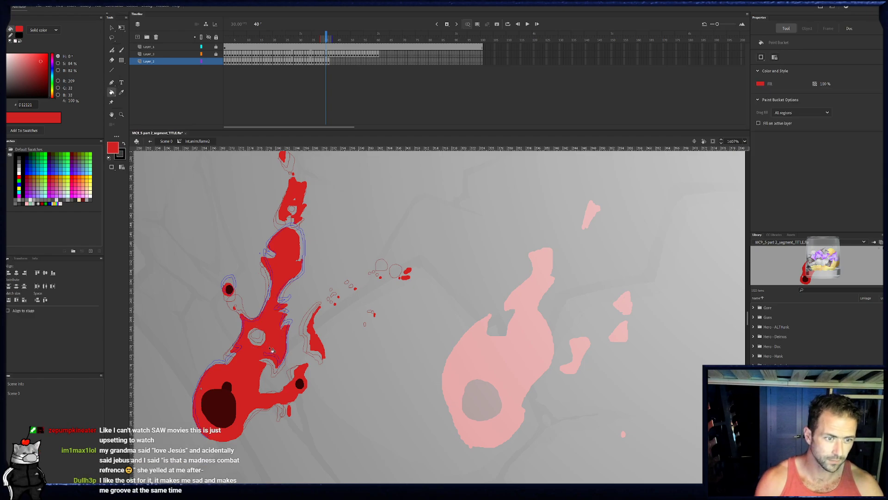
- Outline frame 41's round middle hole and its detached upper piece with the inner notch, and dab the topmost spark
left_click(331, 61)
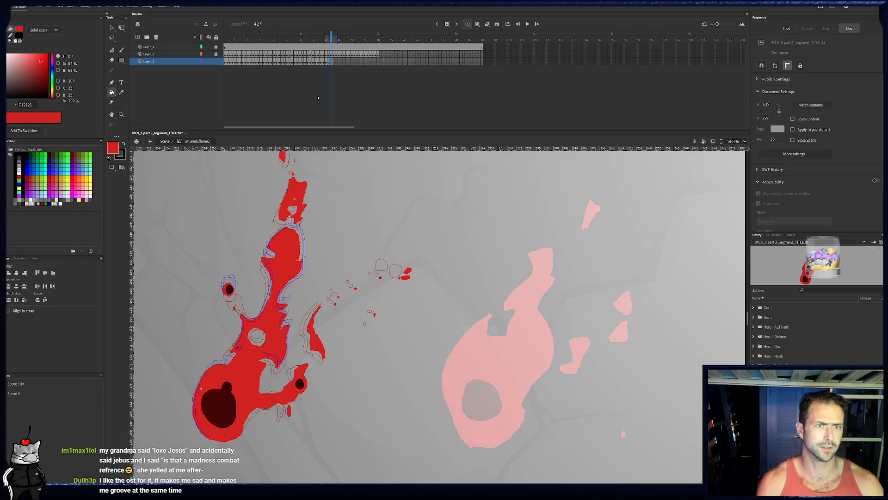
left_click(329, 63)
key("b")
left_click_drag(250, 329, 249, 342)
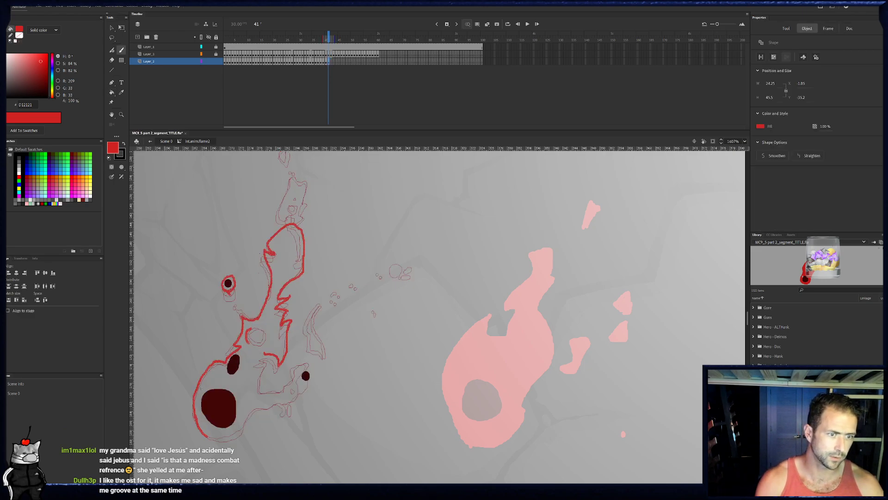
key("Escape")
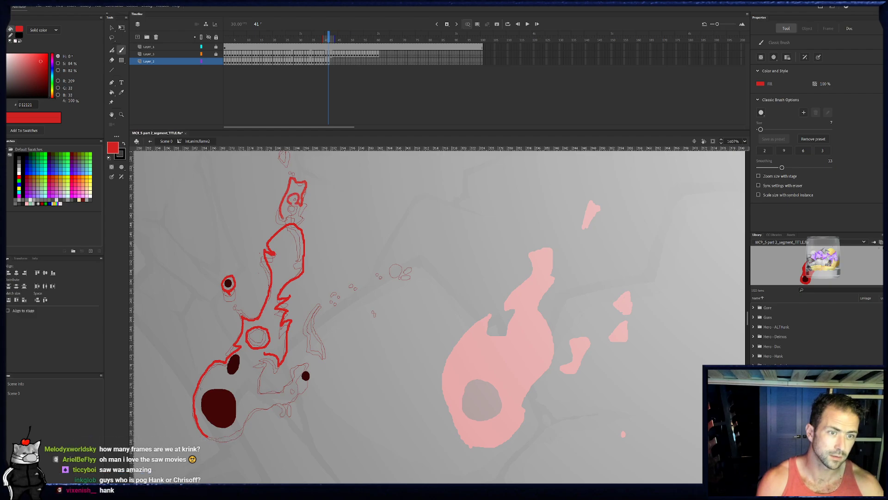
left_click_drag(290, 180, 287, 218)
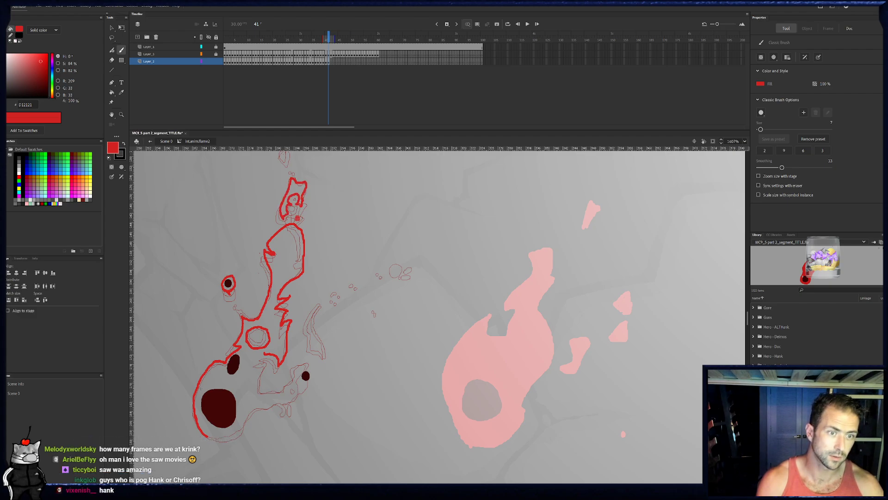
left_click_drag(308, 171, 314, 192)
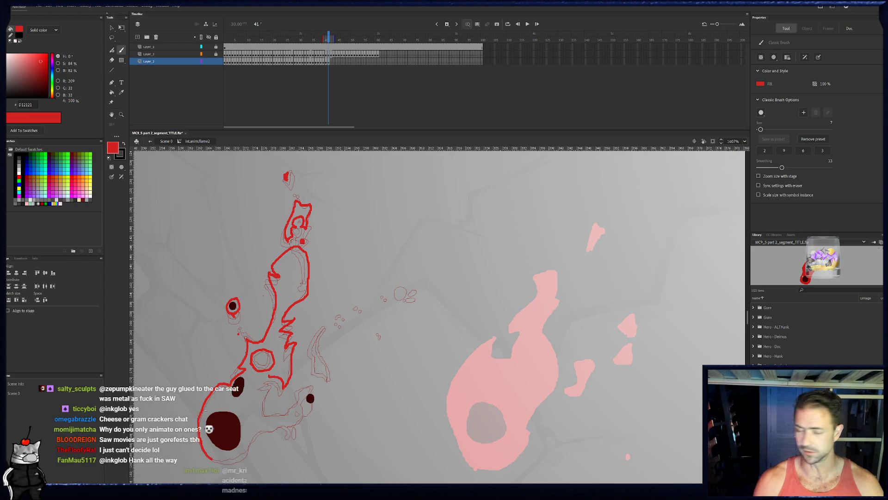
- Outline frame 41's curved detached tail and dab red sparks along the trail beyond it
left_click_drag(205, 411, 219, 387)
left_click_drag(337, 336, 345, 358)
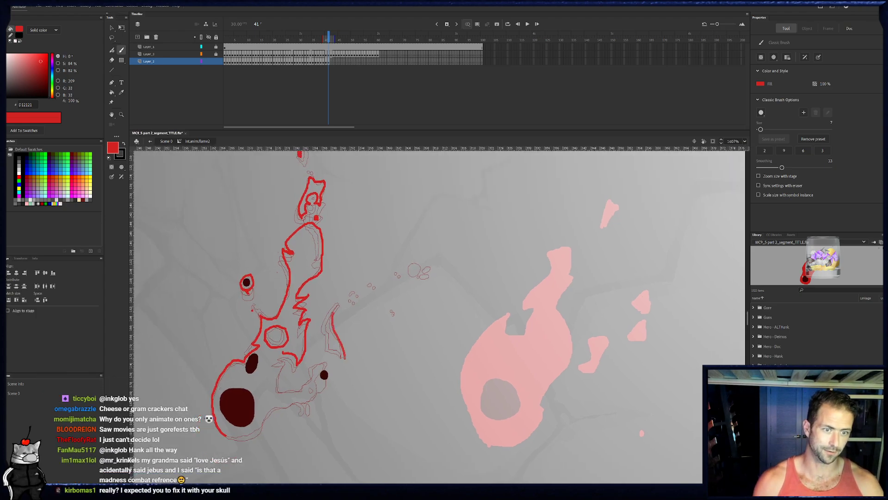
left_click_drag(344, 358, 332, 307)
left_click(361, 298)
left_click(357, 305)
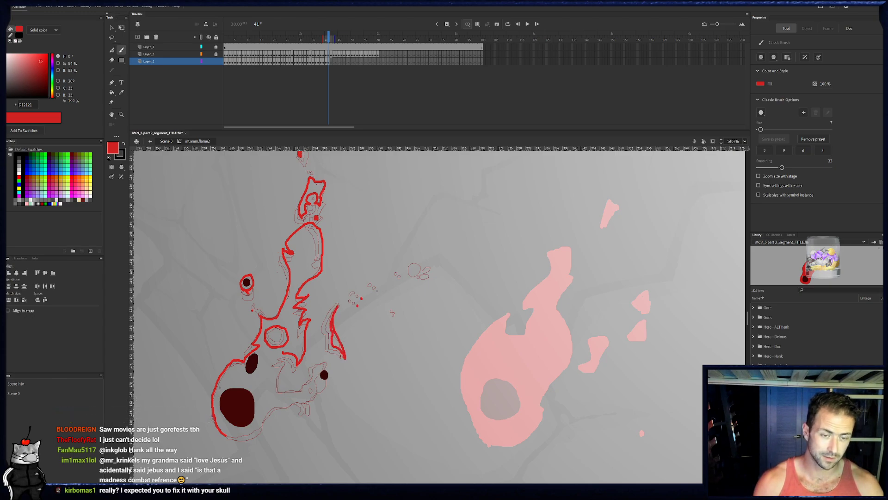
left_click(433, 279)
left_click(435, 270)
left_click(394, 318)
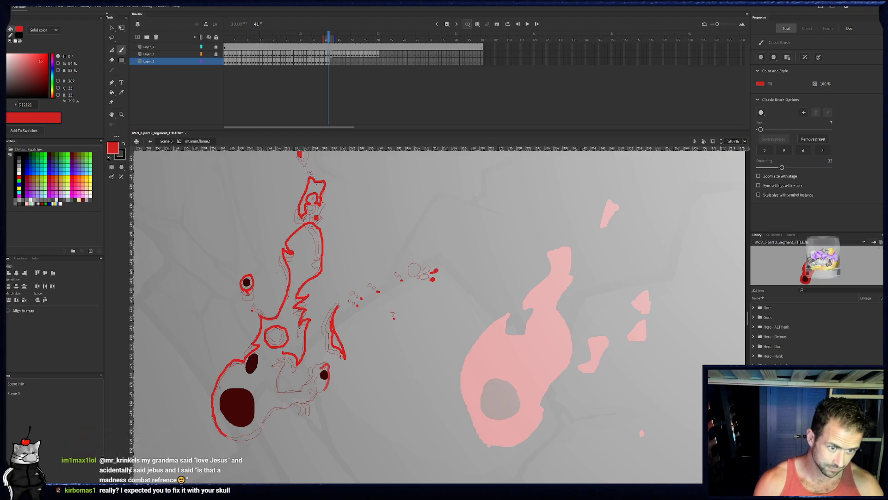
- Outline the piece around frame 41's lower right ember, the notch beside it and the flame's base, and add a small drip below
left_click(328, 65)
left_click(329, 63)
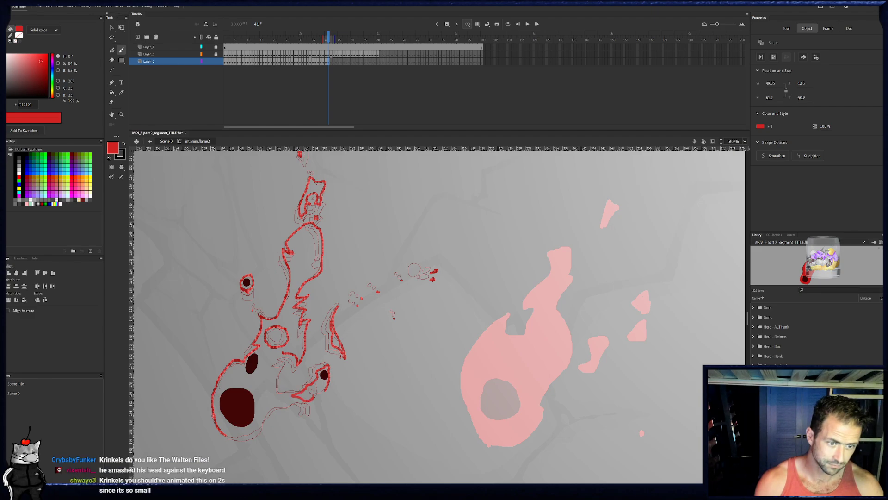
mouse_move(312, 407)
left_mouse_down()
mouse_move(276, 407)
mouse_move(293, 400)
mouse_move(283, 354)
left_mouse_up()
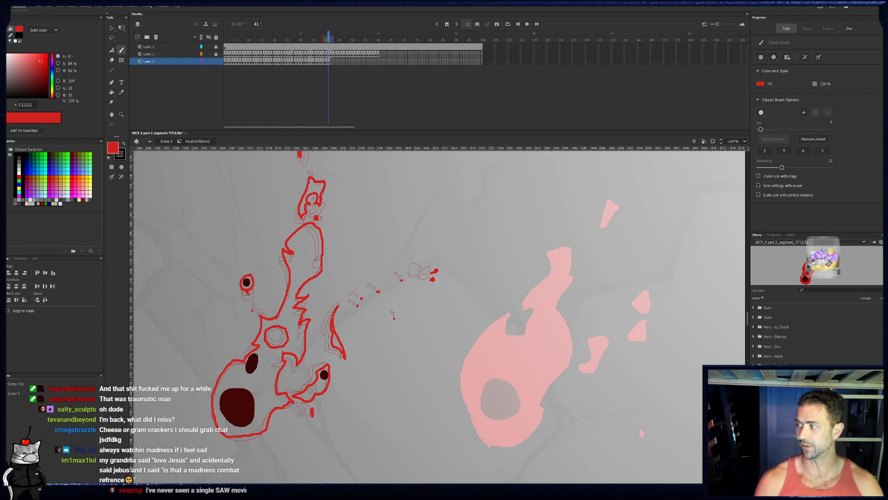
- Fill frame 41's flame body, tail, detached upper piece and both ember rings with red, leaving the round hole open
left_click(111, 92)
left_click(306, 281)
left_click(340, 344)
key("b")
key("k")
left_click(317, 189)
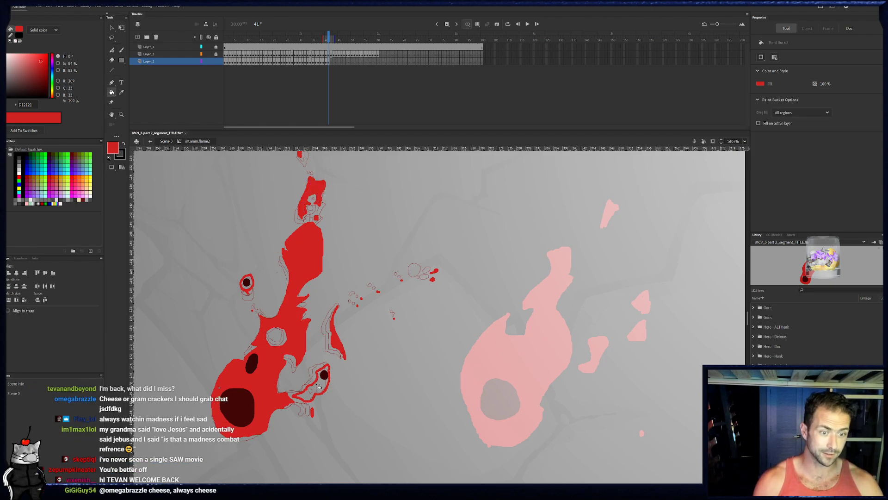
left_click(330, 368)
left_click(250, 283)
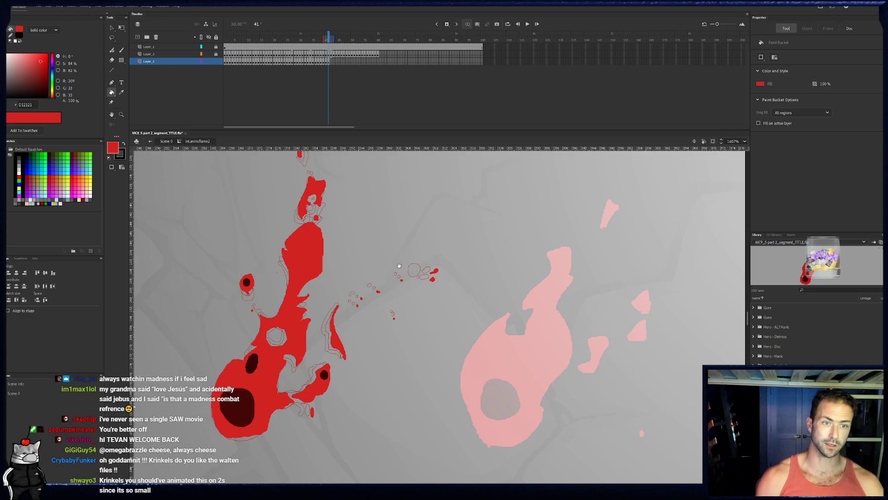
- On frame 42, outline the flame's left side in red from the base up around the middle ember
scroll(395, 277, "up", 1)
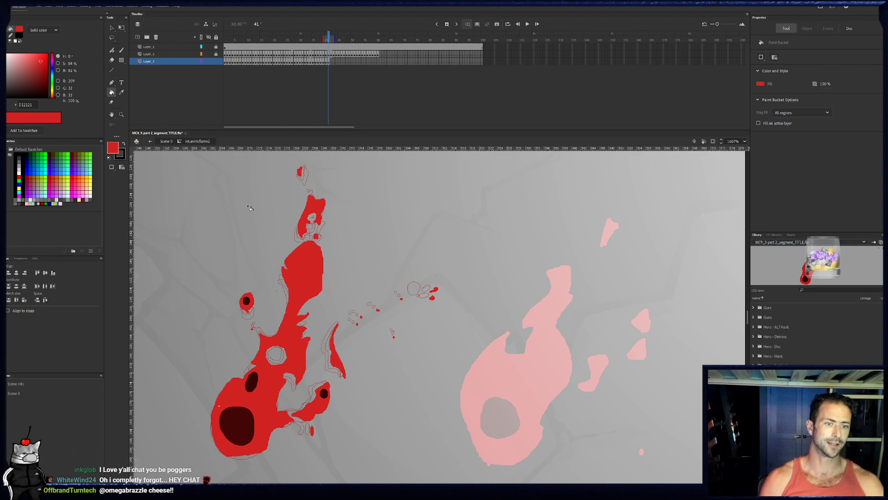
left_click(332, 63)
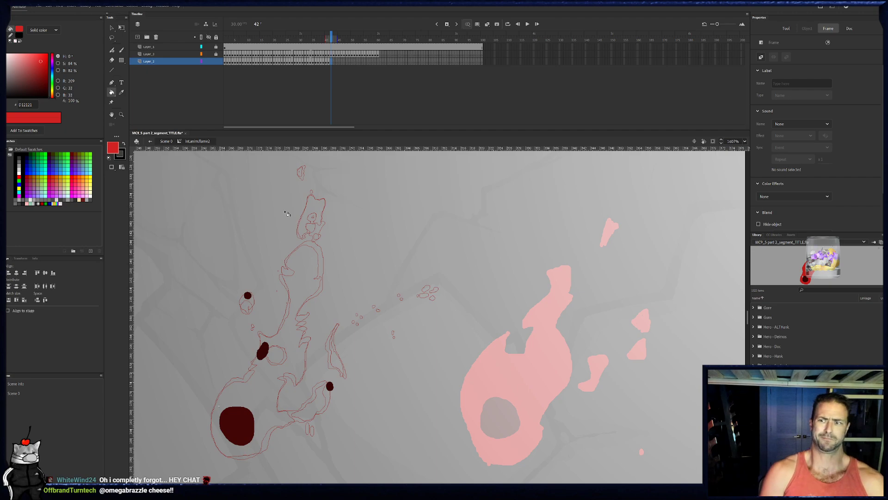
key("b")
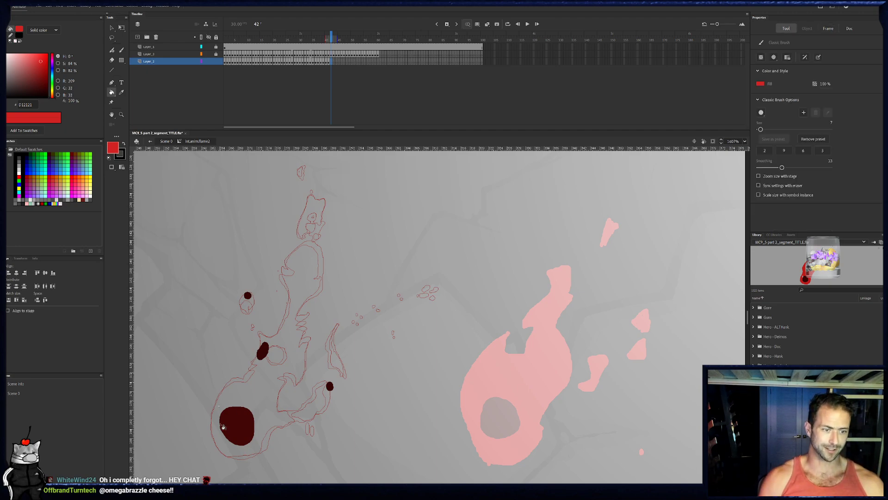
left_click_drag(214, 439, 219, 448)
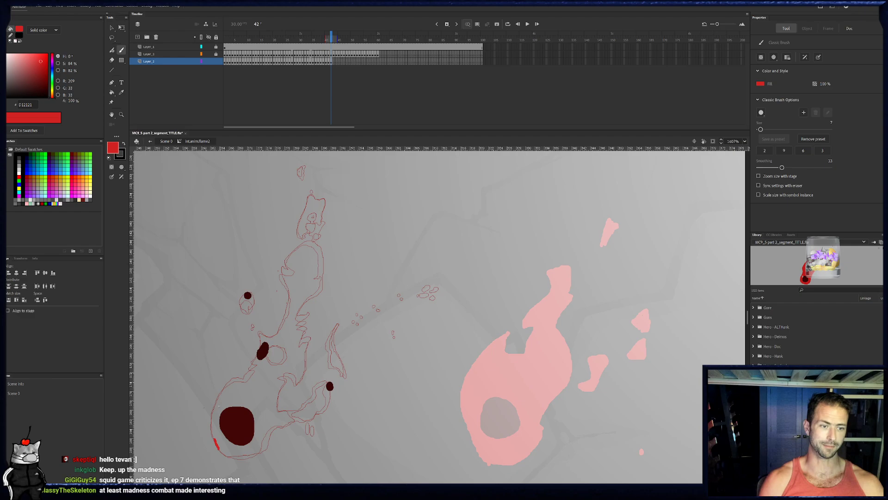
left_click_drag(226, 406, 243, 347)
key("ctrl+z")
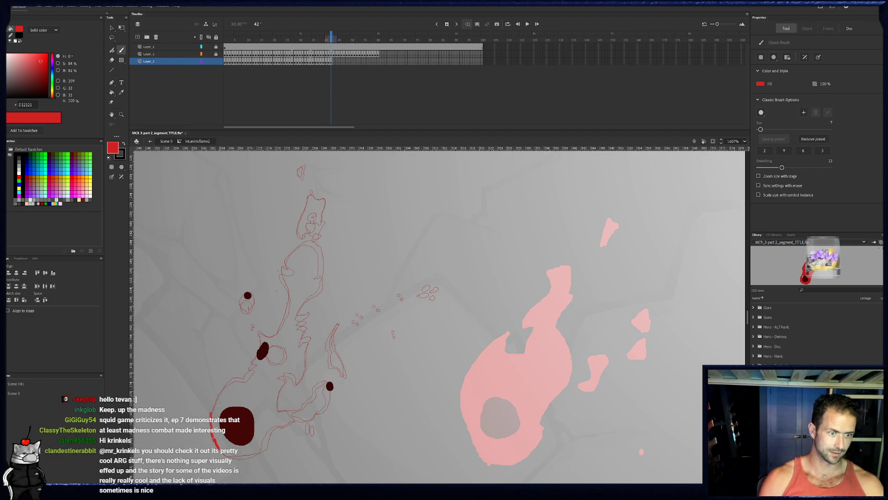
mouse_move(211, 411)
left_mouse_down()
mouse_move(224, 385)
mouse_move(254, 363)
mouse_move(261, 341)
left_mouse_up()
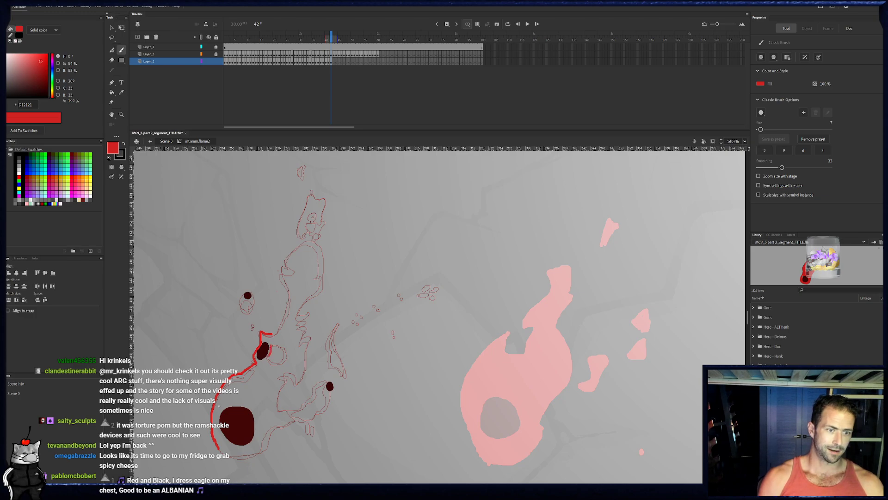
- Outline frame 42's round hole beside the middle ember, dab a spark above it, and ring the left ember in red
mouse_move(280, 344)
left_mouse_down()
mouse_move(289, 360)
mouse_move(272, 364)
left_mouse_up()
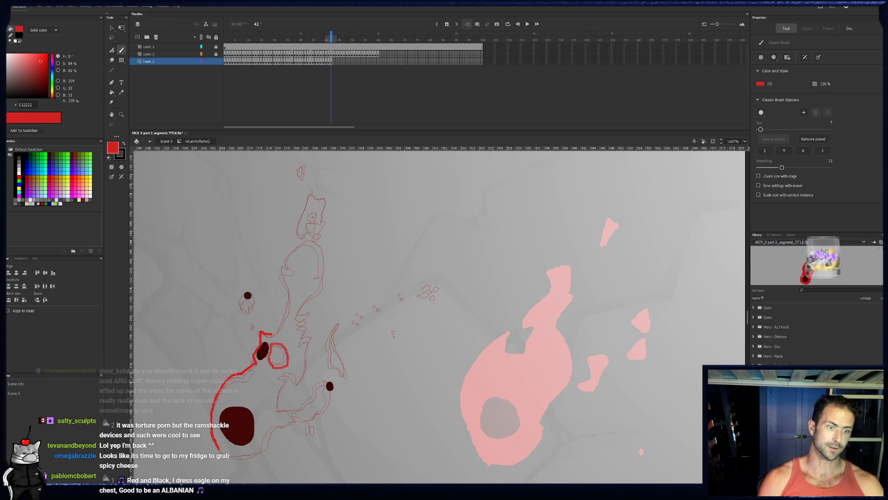
left_click(251, 333)
mouse_move(250, 290)
left_mouse_down()
mouse_move(247, 308)
mouse_move(249, 291)
mouse_move(271, 284)
left_mouse_up()
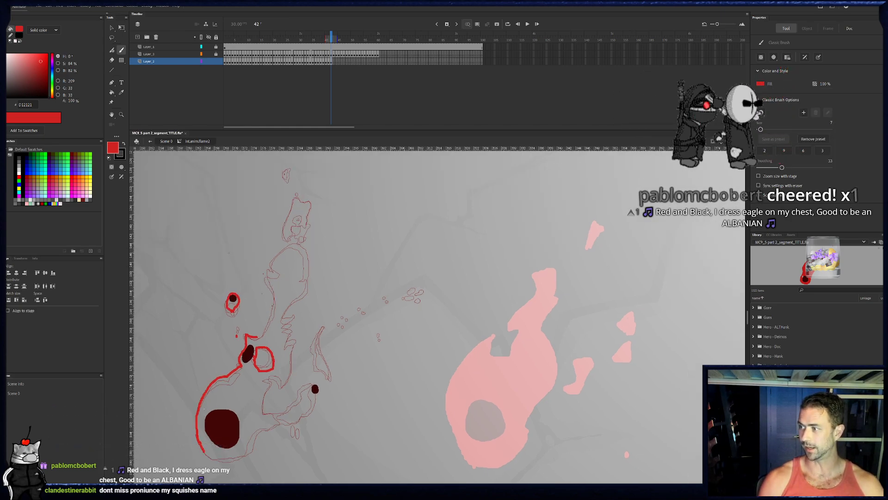
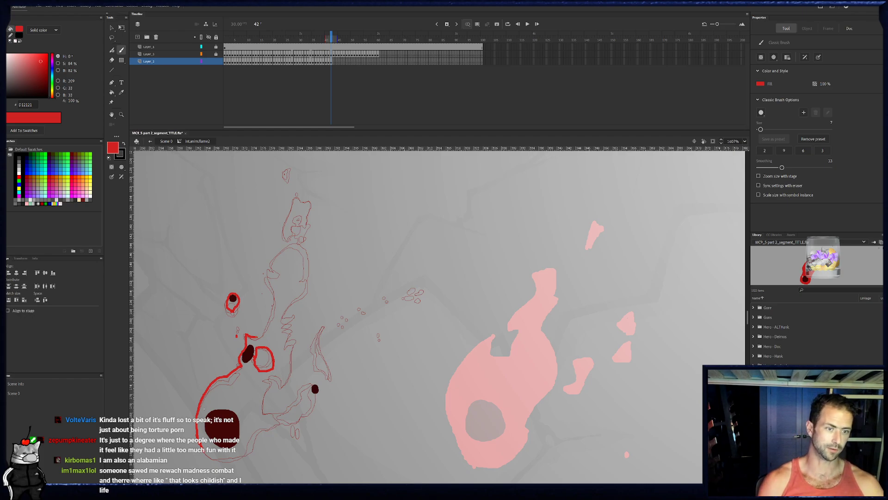
- Brush red outlines around the left flame's main body, lower tendril and upper fragments on frame 42, and paint the side sliver
mouse_move(261, 336)
left_mouse_down()
mouse_move(278, 307)
mouse_move(268, 270)
mouse_move(303, 241)
mouse_move(309, 273)
mouse_move(282, 314)
mouse_move(296, 308)
left_mouse_up()
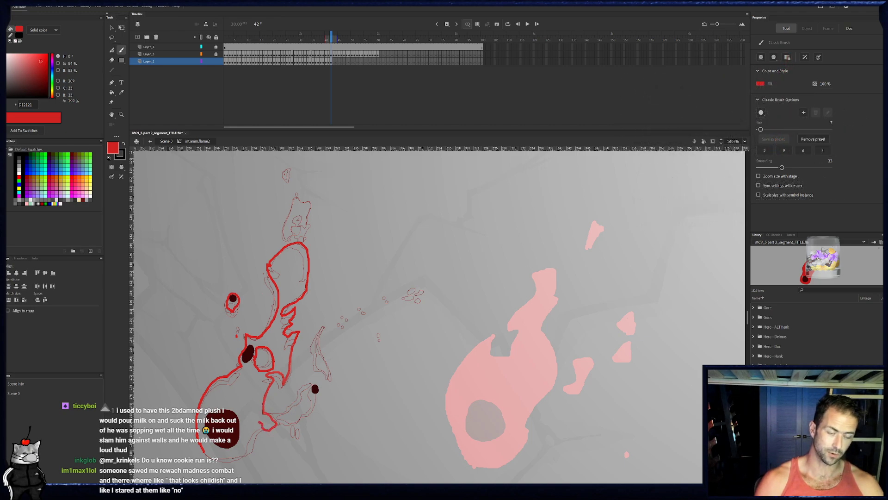
mouse_move(263, 427)
left_mouse_down()
mouse_move(223, 462)
mouse_move(203, 453)
left_mouse_up()
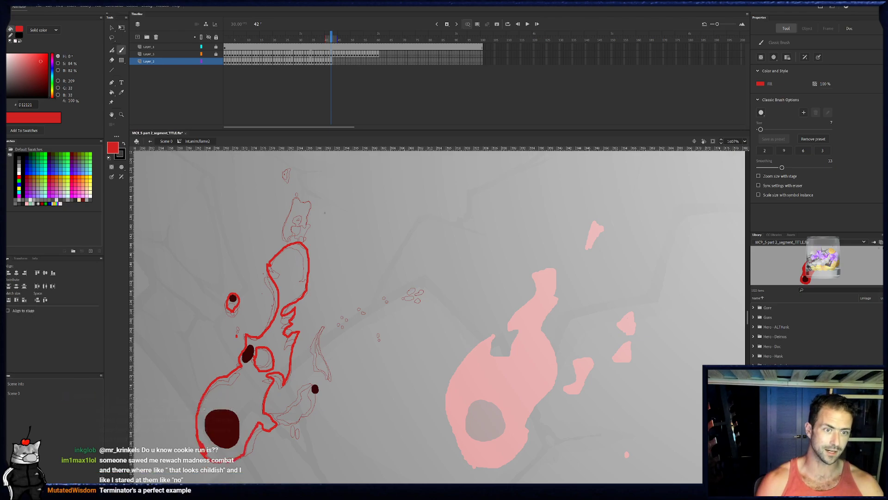
left_click_drag(284, 232, 294, 205)
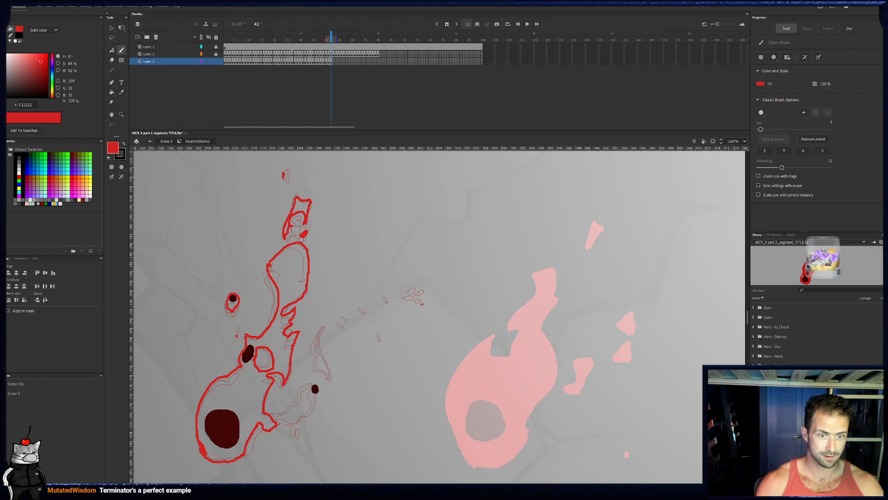
left_click_drag(323, 356, 331, 379)
left_click_drag(322, 335, 329, 373)
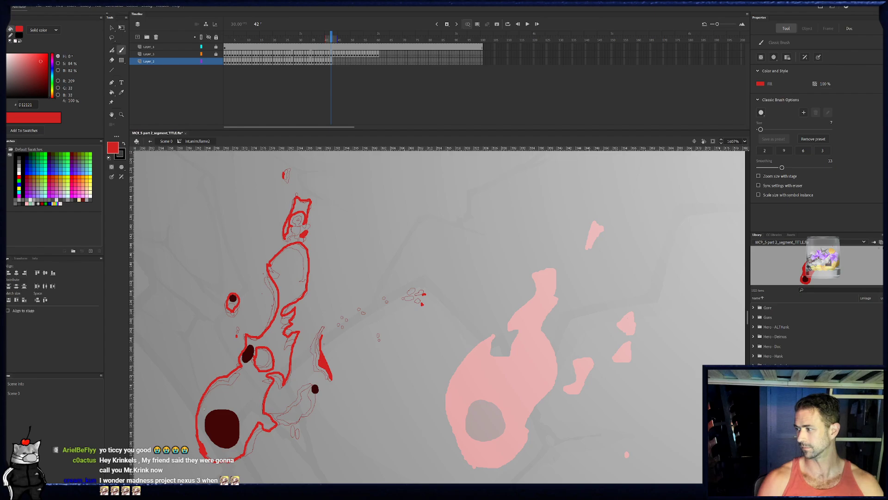
left_click_drag(343, 317, 351, 305)
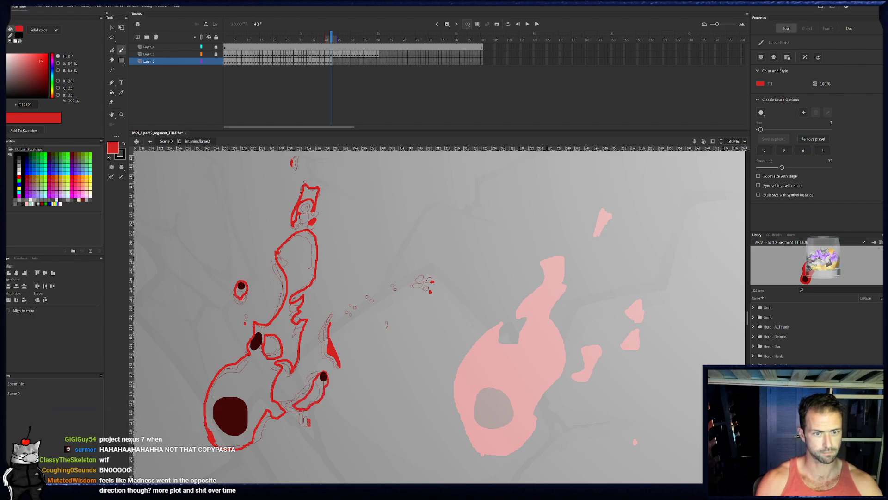
- Fill the outlined flame body, tendril, top fragment and small droplet on frame 42 with red using the Paint Bucket
key("k")
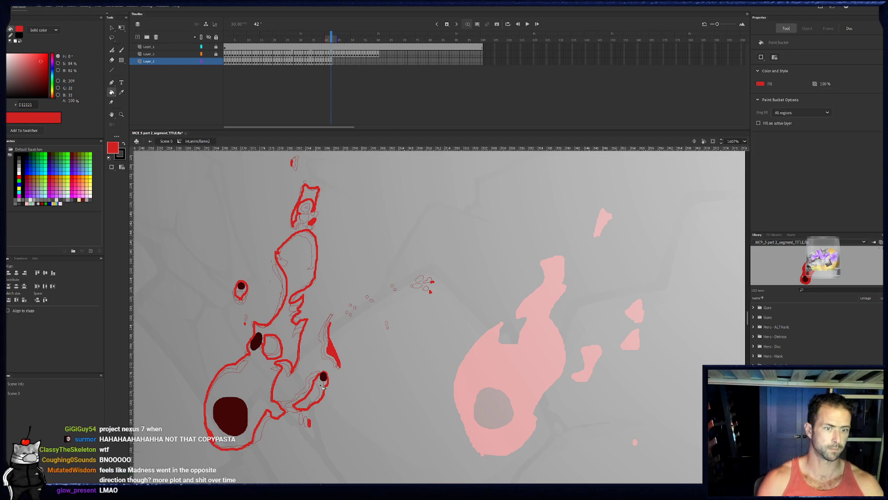
left_click(321, 390)
left_click(299, 273)
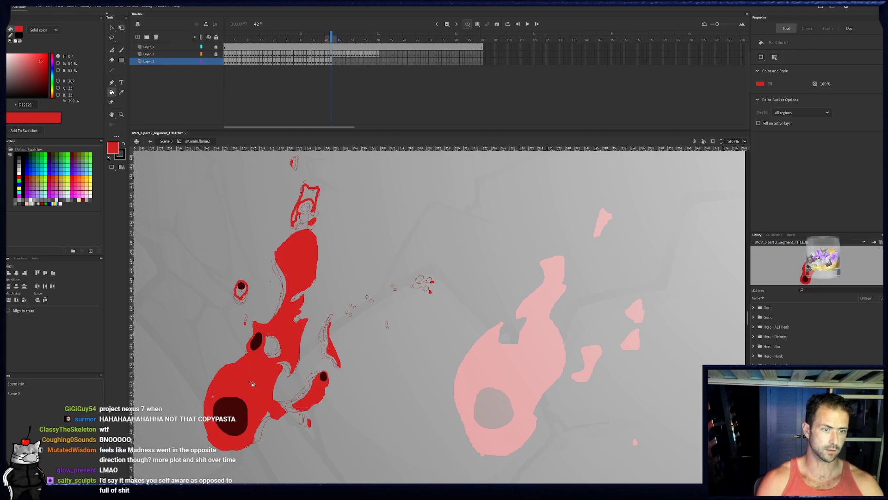
left_click(323, 192)
left_click(243, 293)
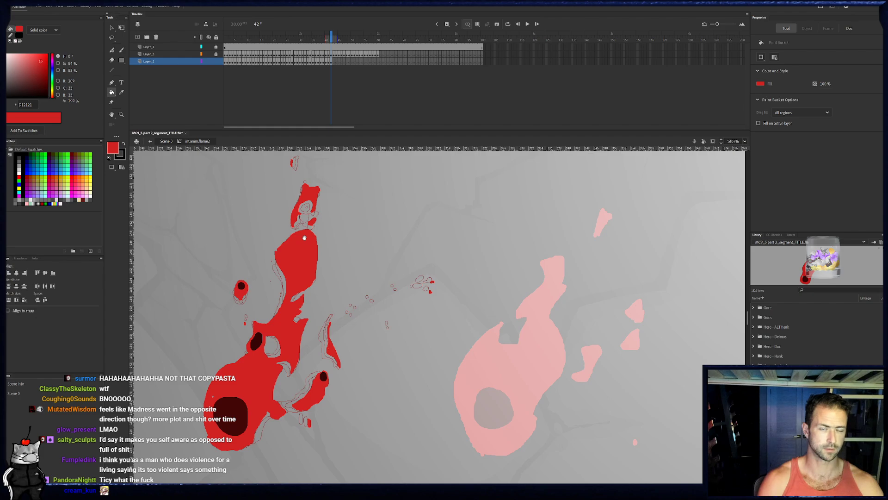
- Go to frame 43 on the bottom layer and brush the left edge of the flame body in red up to the dark spot
scroll(303, 250, "up", 1)
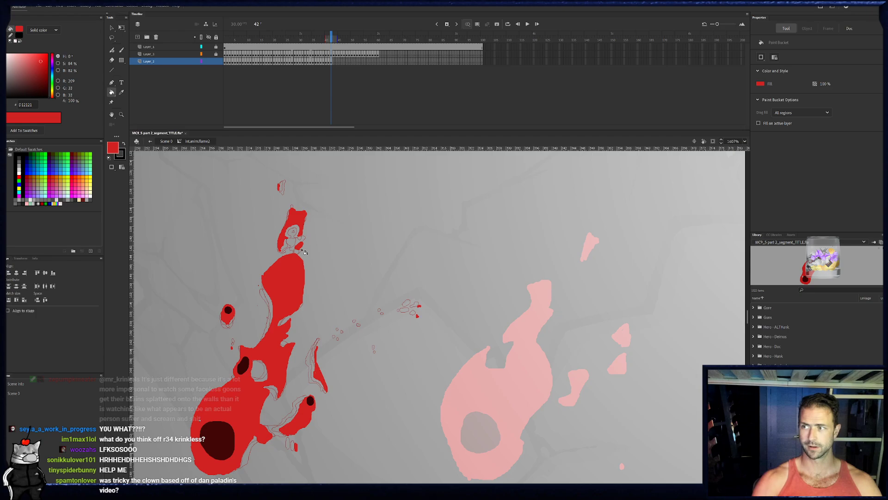
left_click(337, 62)
left_click(334, 64)
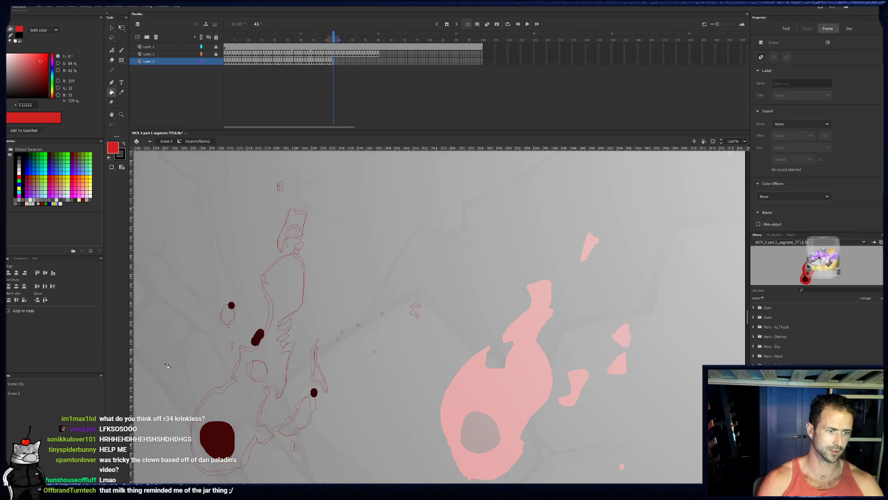
mouse_move(208, 457)
left_mouse_down()
mouse_move(214, 430)
mouse_move(206, 440)
left_mouse_up()
key("b")
left_click_drag(198, 400, 212, 368)
left_click(332, 63)
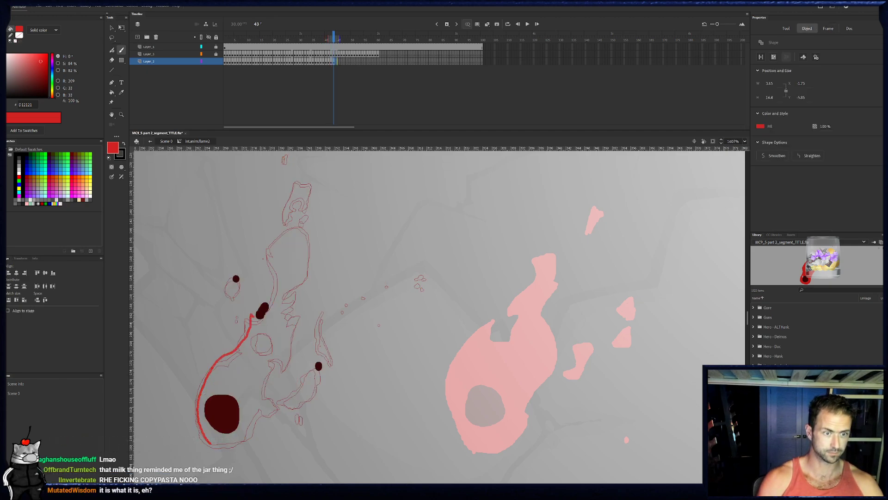
- Trace the flame body's jagged upper edge, inner loop and lower right edge on frame 43, closing the outline around the large dark spot
mouse_move(283, 287)
left_mouse_down()
mouse_move(297, 297)
mouse_move(284, 306)
mouse_move(287, 360)
left_mouse_up()
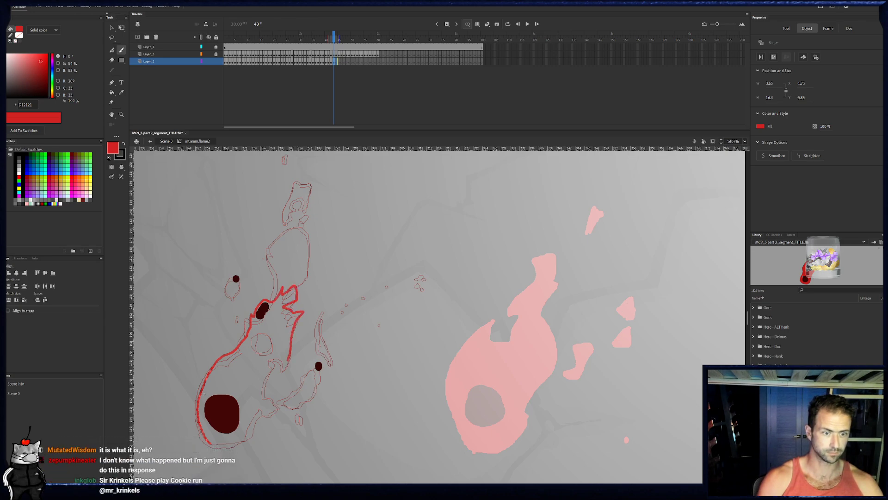
mouse_move(277, 355)
left_mouse_down()
mouse_move(264, 330)
mouse_move(253, 337)
left_mouse_up()
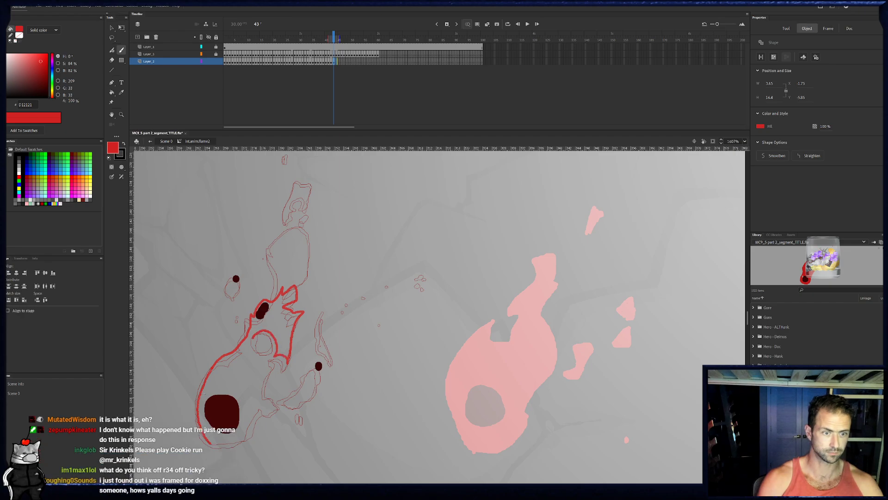
left_click(332, 62)
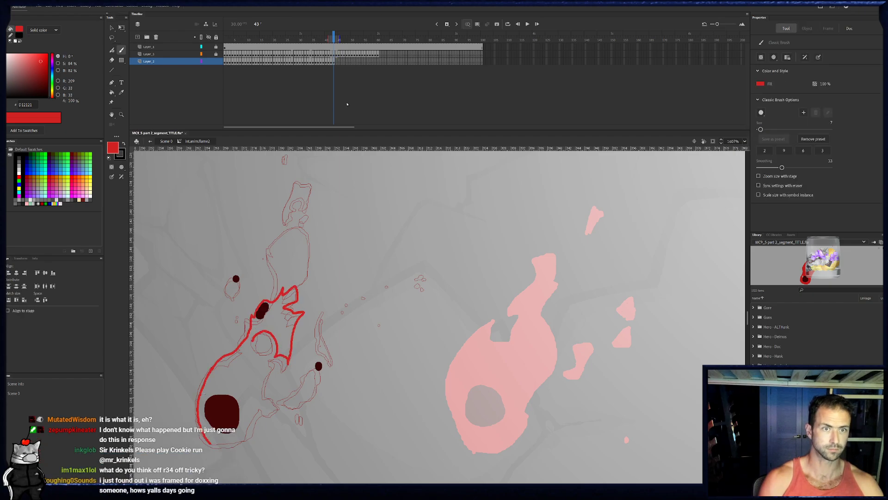
left_click(334, 62)
key("e")
left_click_drag(255, 332, 253, 338)
key("b")
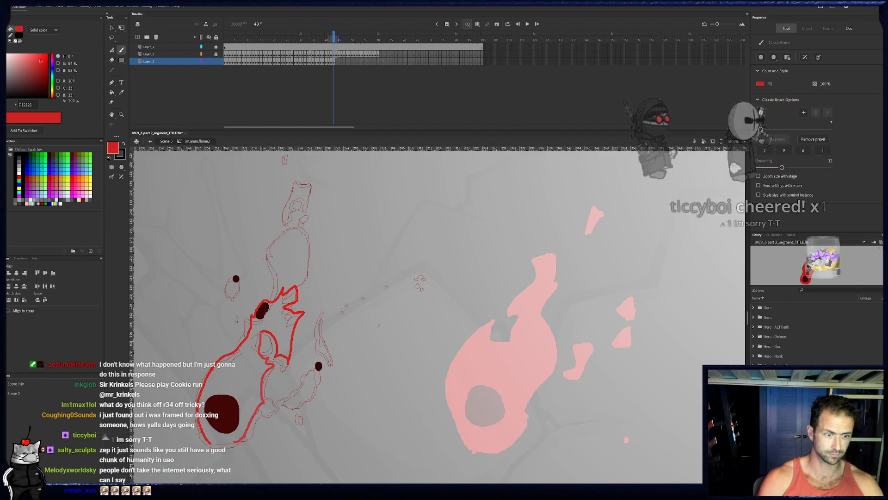
left_click(334, 62)
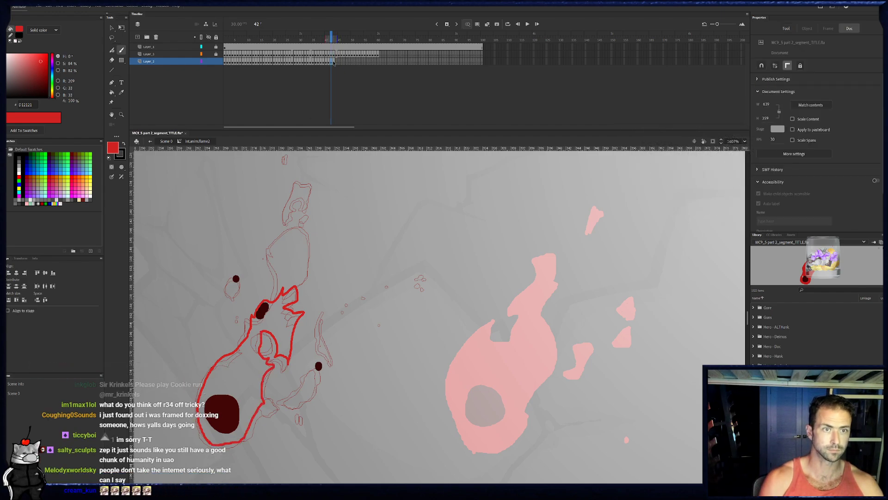
left_click(335, 62)
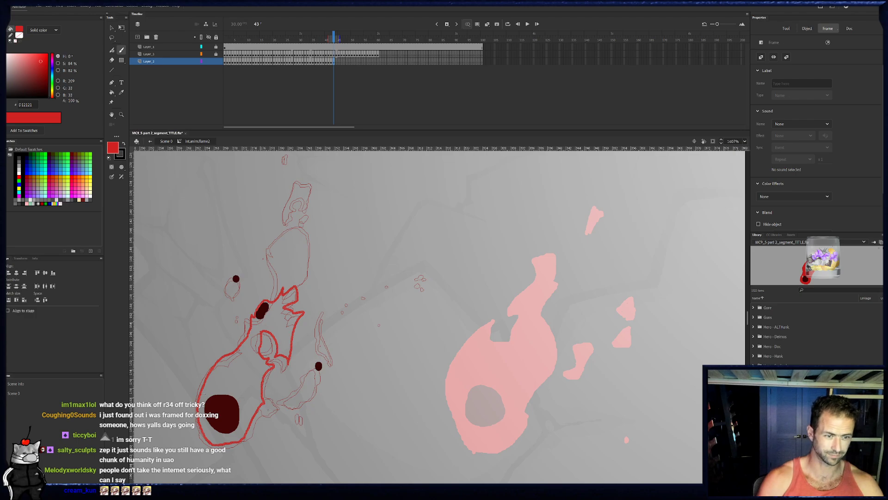
- Outline the curved tendril at the flame's lower right on frame 43, and paint the nearby droplet and the thin sliver above
mouse_move(267, 414)
left_mouse_down()
mouse_move(294, 407)
mouse_move(316, 361)
mouse_move(320, 373)
mouse_move(293, 406)
left_mouse_up()
left_click(304, 428)
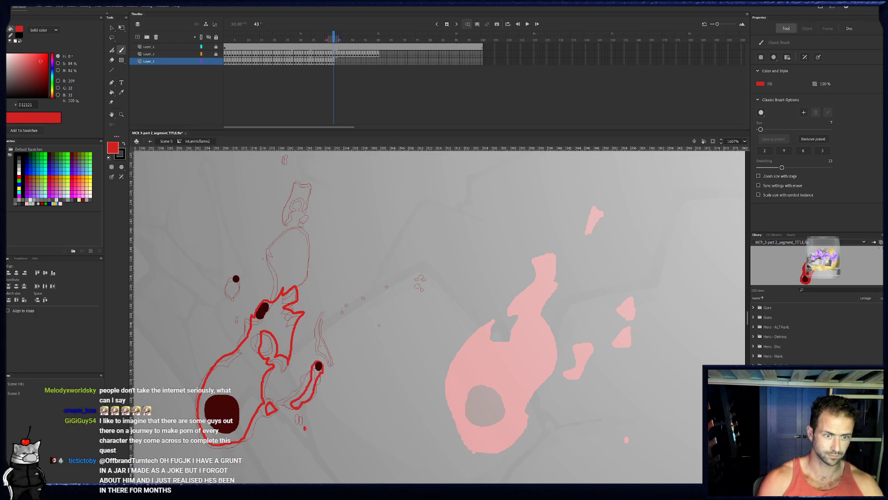
left_click_drag(324, 339, 333, 364)
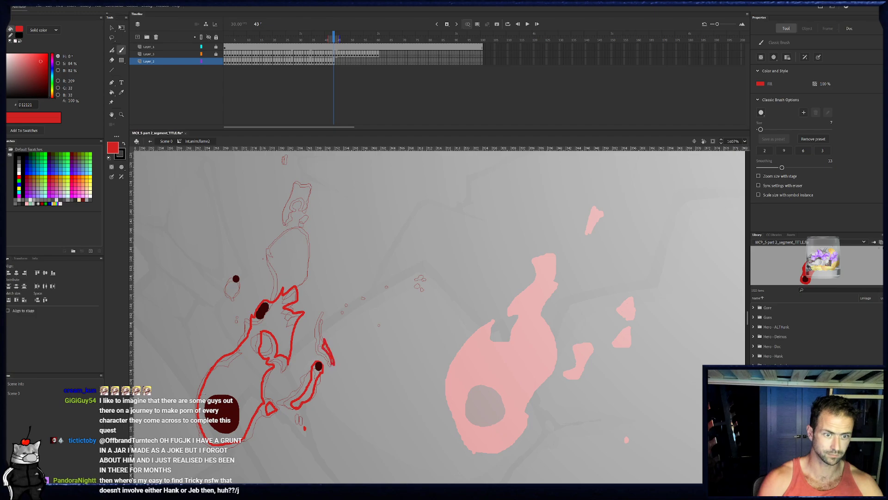
key("e")
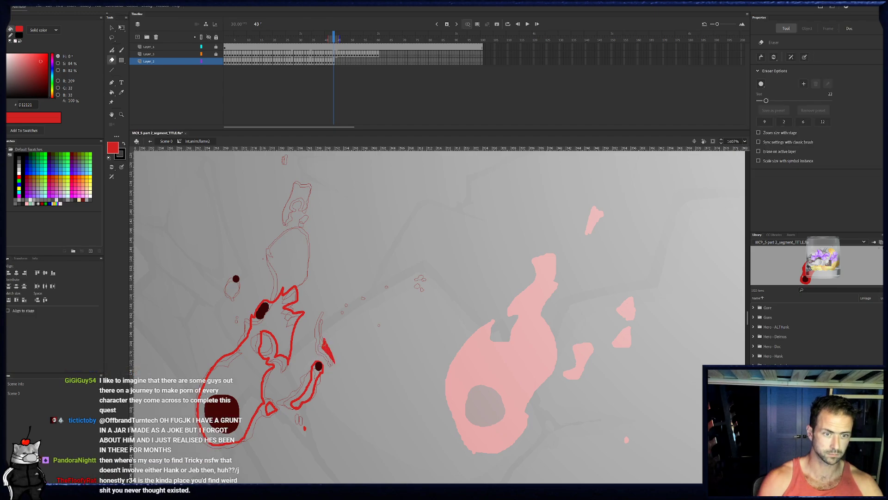
key("b")
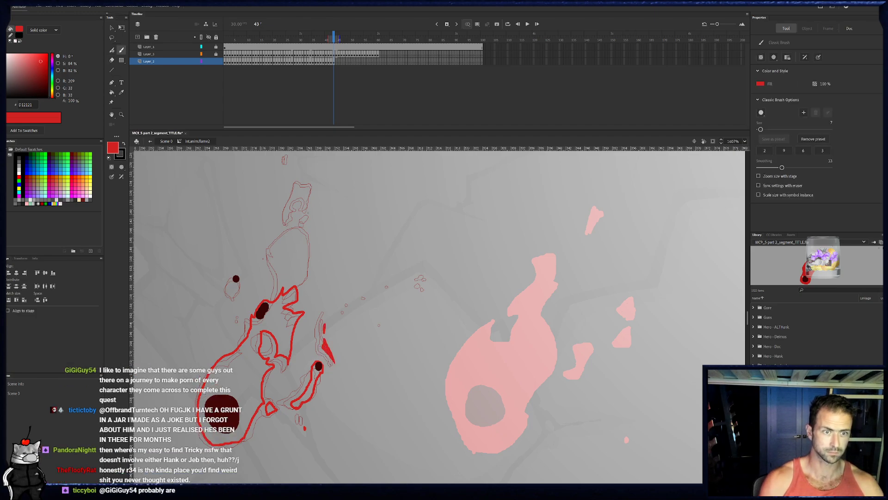
- Outline the upper blob and top fragment on frame 43, and paint the small droplets around the flame red
left_click_drag(268, 243, 283, 279)
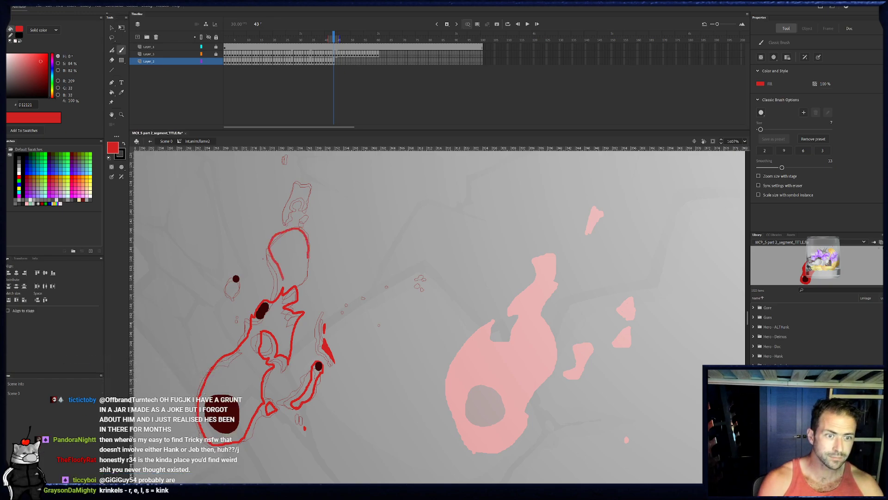
mouse_move(290, 276)
left_mouse_down()
mouse_move(283, 279)
mouse_move(297, 274)
left_mouse_up()
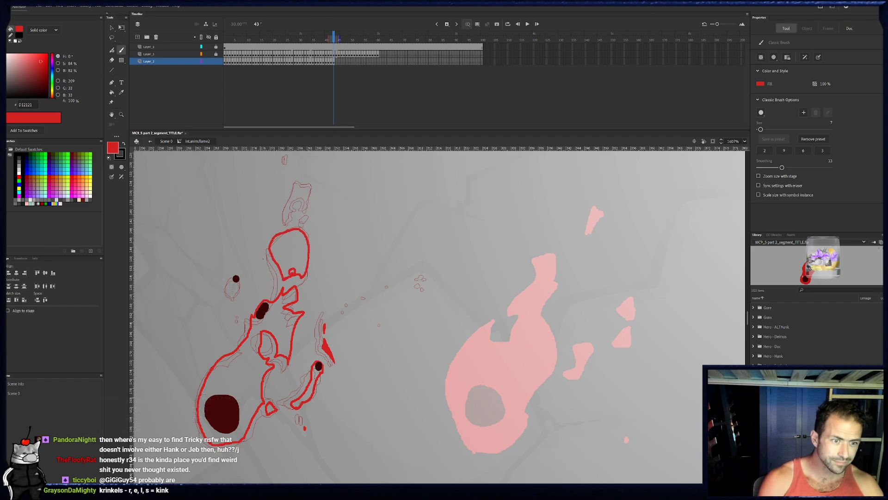
left_click_drag(233, 294, 236, 279)
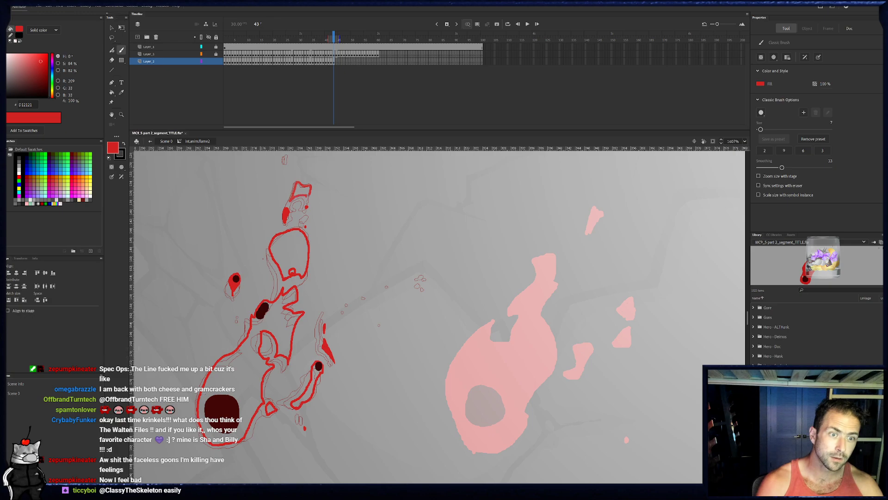
mouse_move(292, 167)
left_mouse_down()
mouse_move(292, 176)
mouse_move(282, 172)
left_mouse_up()
left_click(426, 291)
left_click(427, 302)
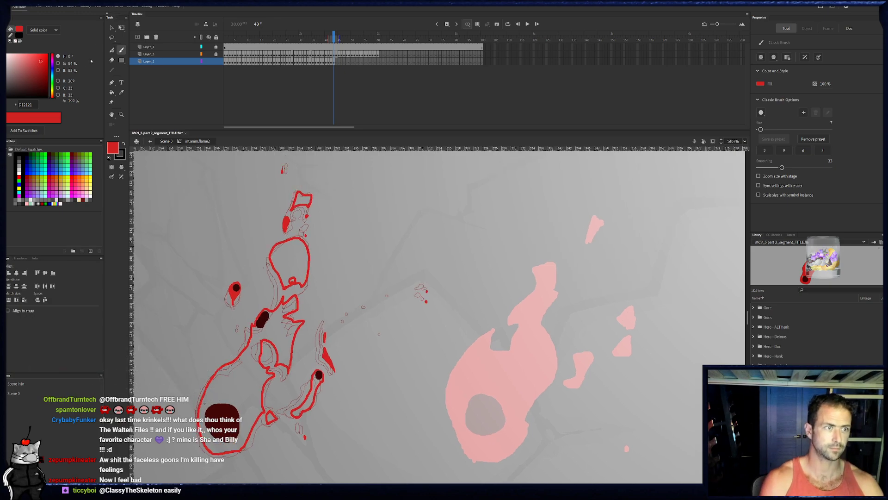
- Fill the outlined blob, flame body and top fragment on frame 43 with red, and erase the small notch at the blob's base
key("k")
left_click(289, 263)
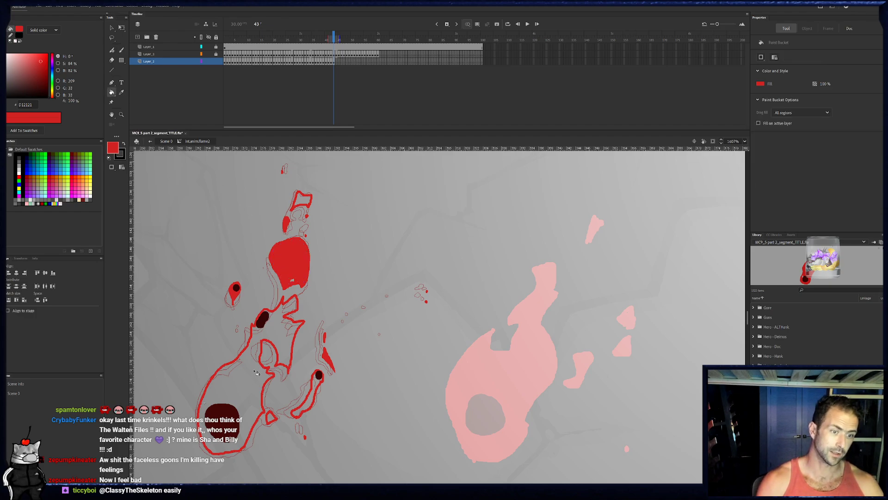
left_click(257, 370)
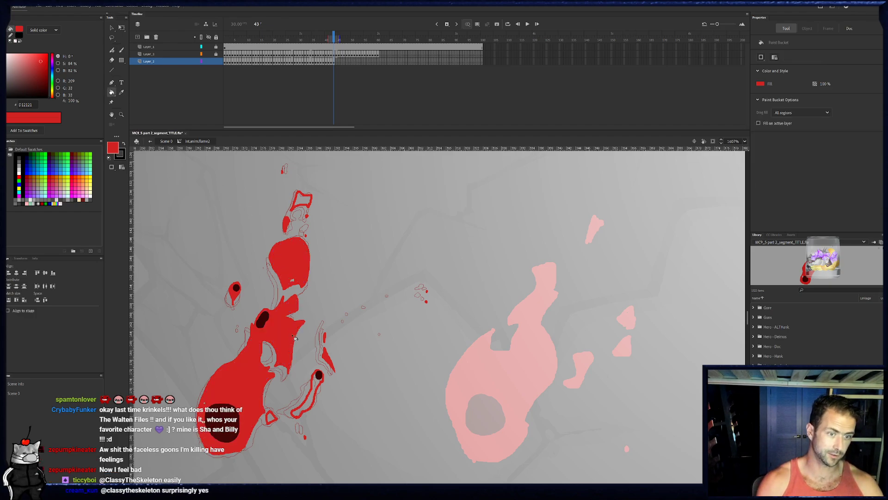
left_click(303, 194)
key("e")
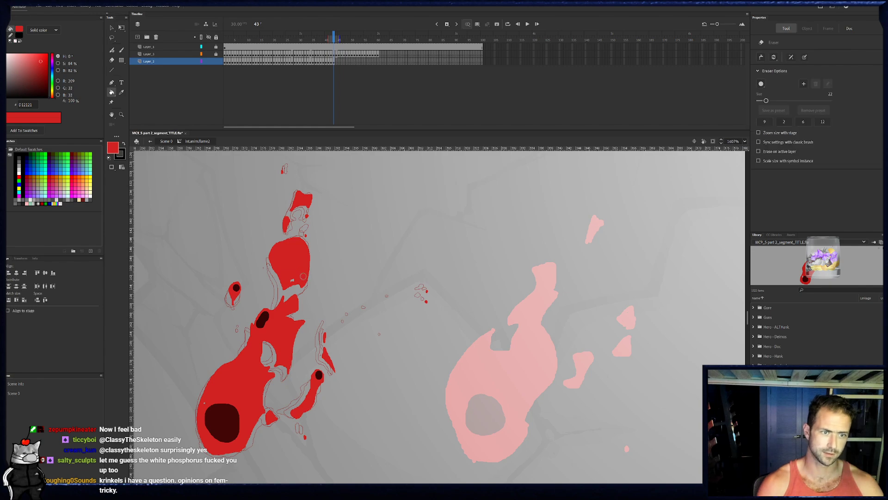
left_click(292, 281)
key("b")
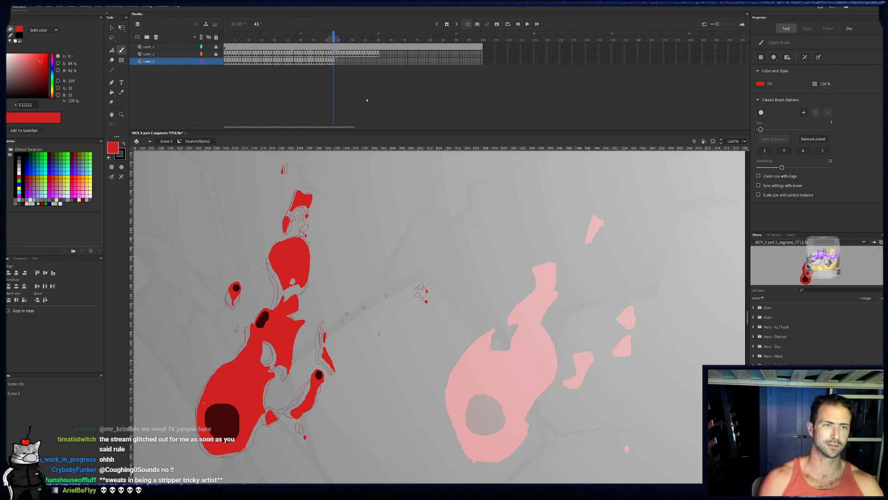
- Trace the flame body's left edge on frame 44 from its base up to the narrow neck below the middle dark spot
left_click(337, 62)
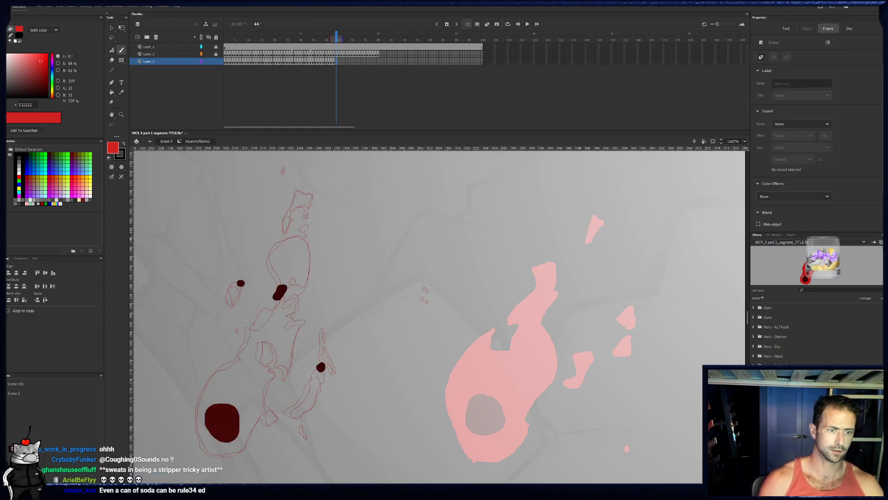
left_click_drag(277, 338, 283, 327)
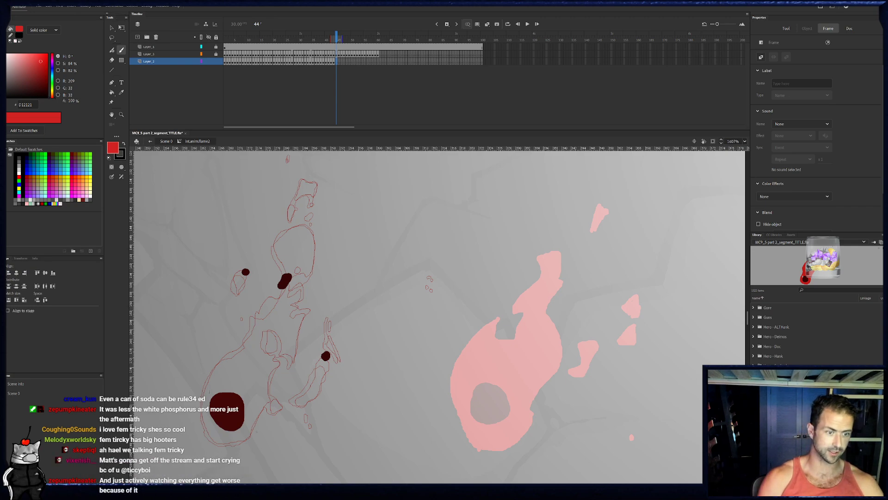
key("b")
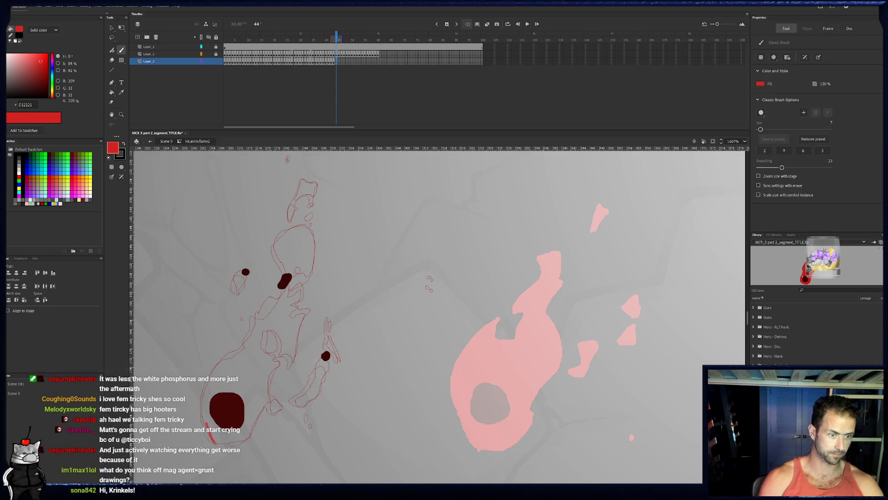
left_click_drag(203, 398, 213, 442)
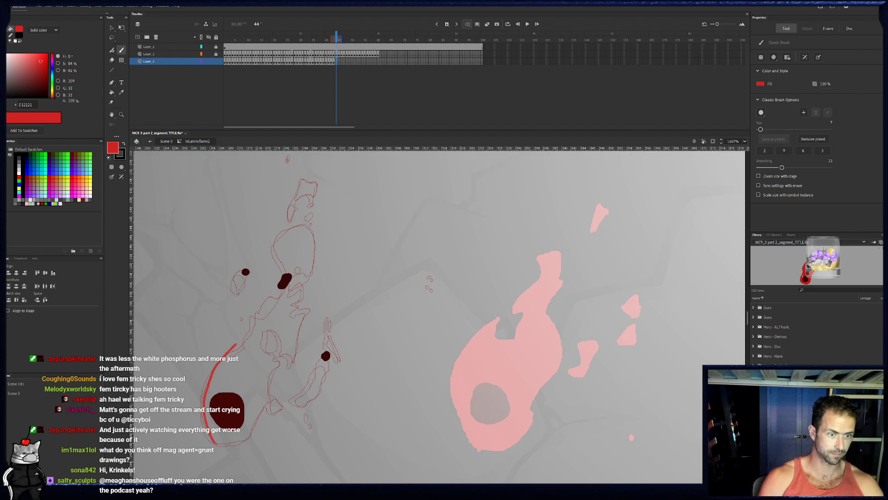
left_click(336, 37)
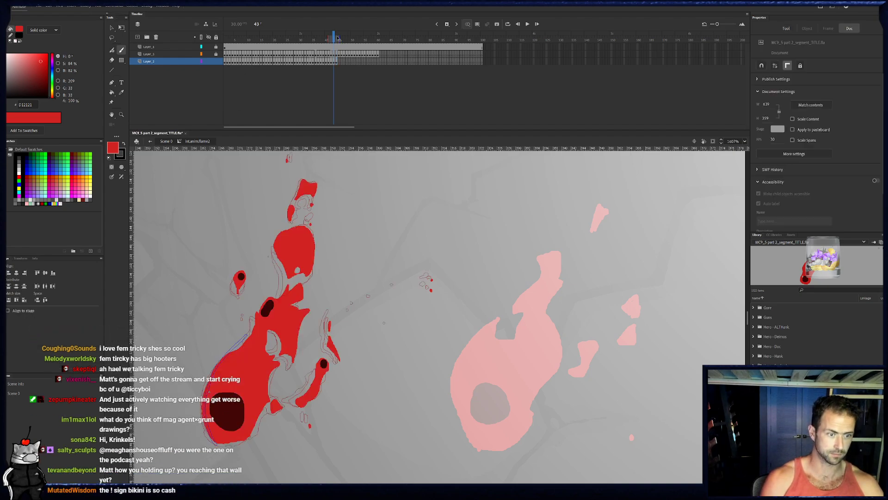
left_click(337, 37)
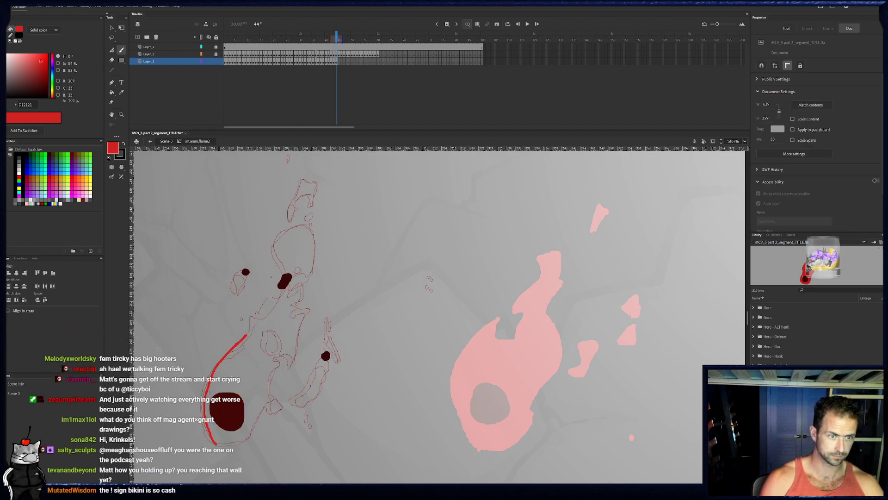
key("e")
mouse_move(236, 345)
left_mouse_down()
mouse_move(223, 355)
mouse_move(259, 314)
left_mouse_up()
key("b")
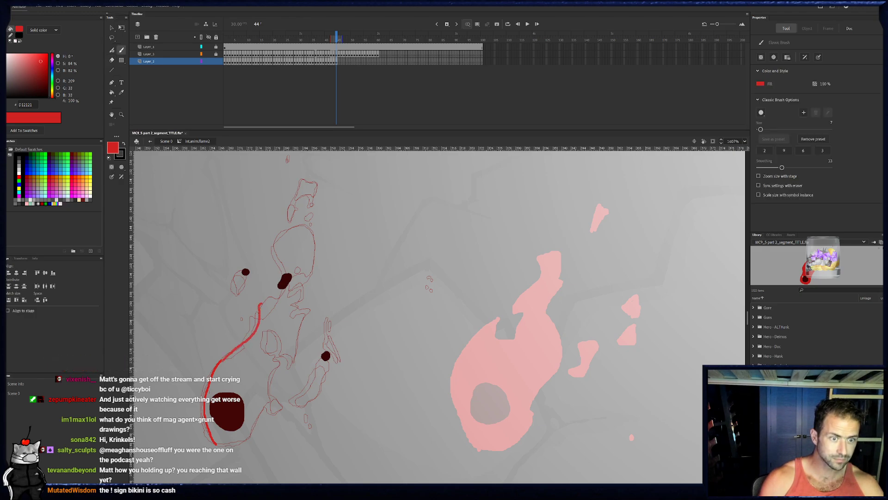
- Trace around the middle dark spot, the jagged right edge and the inner loop on frame 44, closing the flame body's outline
mouse_move(286, 272)
left_mouse_down()
mouse_move(293, 299)
mouse_move(311, 305)
mouse_move(292, 362)
mouse_move(270, 331)
left_mouse_up()
left_click_drag(271, 365, 264, 400)
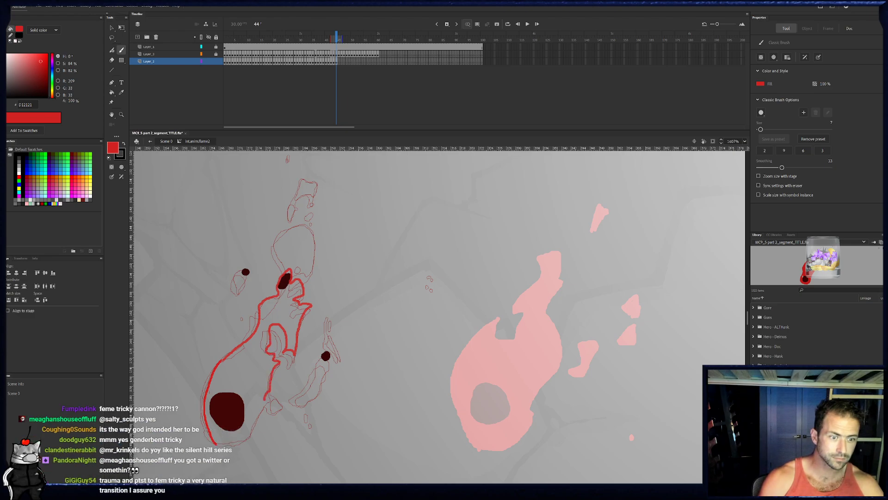
left_click_drag(226, 444, 216, 445)
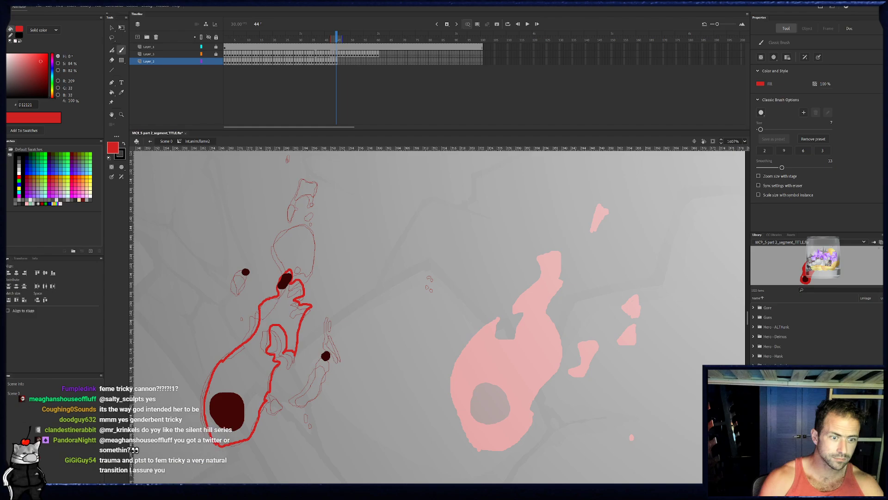
- Outline the small tendril pieces at the flame's lower right on frame 44 and paint the thin slivers above them
mouse_move(278, 401)
left_mouse_down()
mouse_move(307, 403)
mouse_move(318, 384)
mouse_move(305, 402)
left_mouse_up()
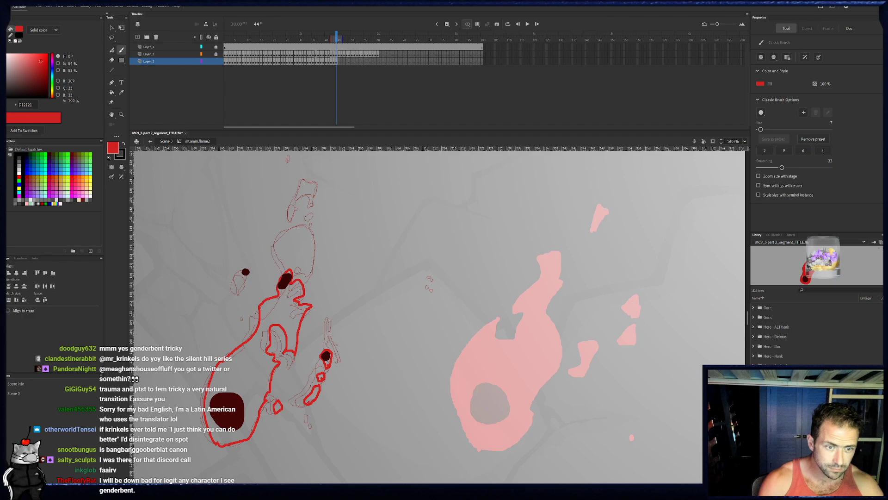
left_click_drag(340, 358, 332, 324)
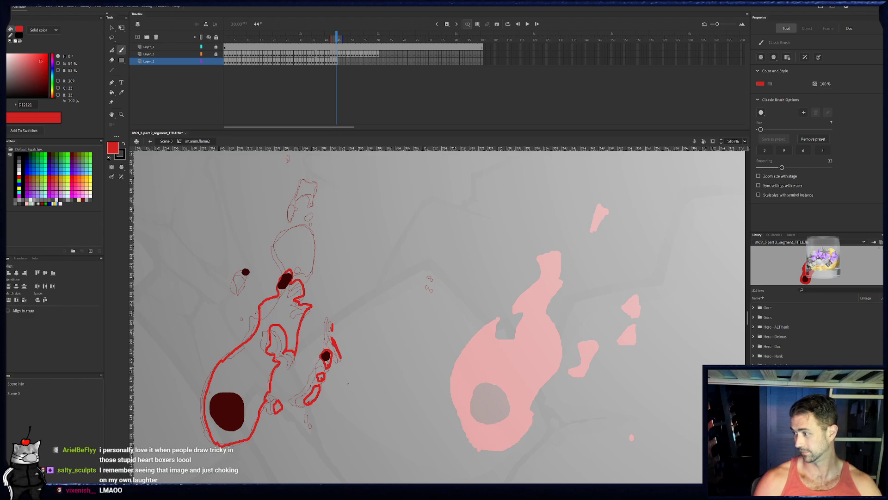
left_click_drag(365, 278, 351, 313)
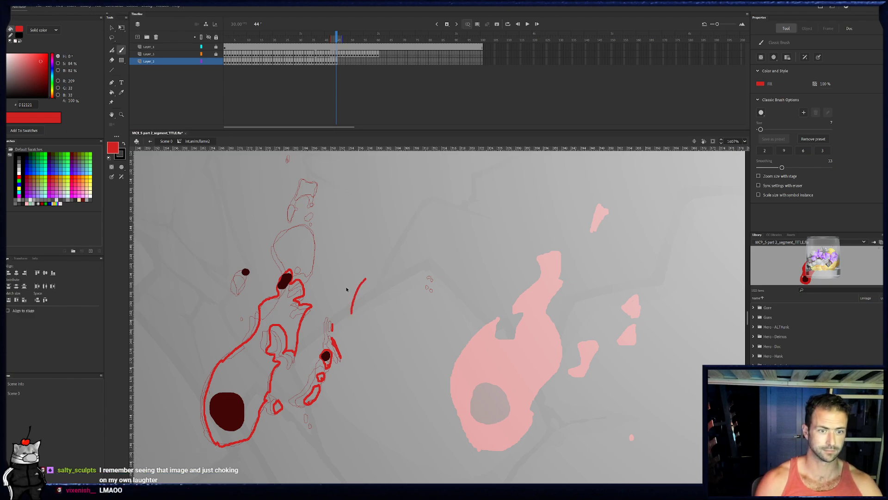
key("ctrl+z")
- Outline the upper blob with a small circle at its base on frame 44, and paint the oval droplet above it
left_click_drag(287, 263, 277, 241)
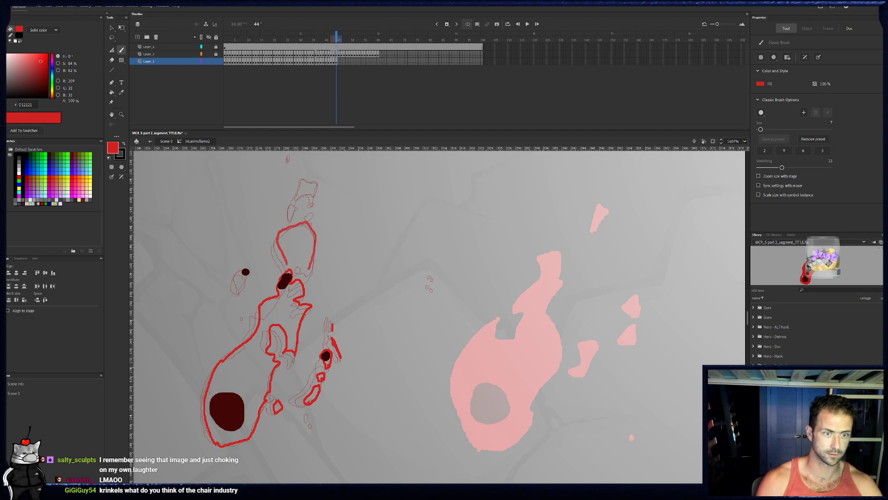
left_click_drag(291, 264, 288, 265)
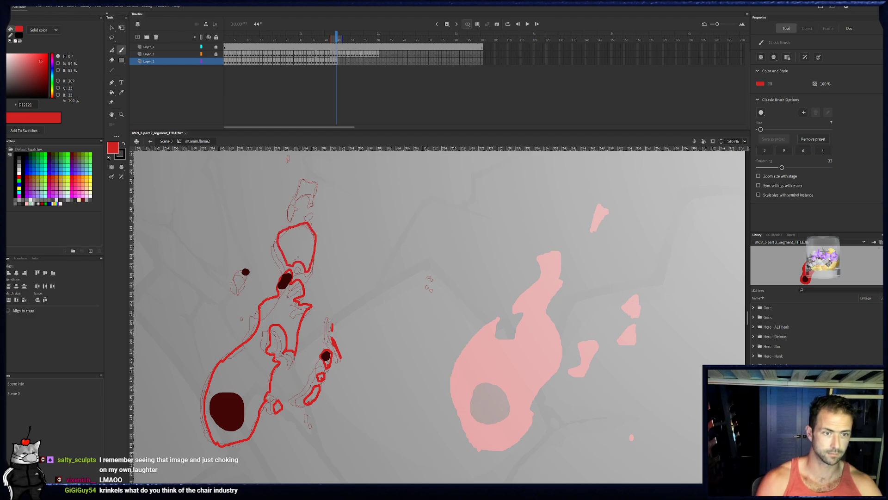
left_click_drag(291, 214, 291, 210)
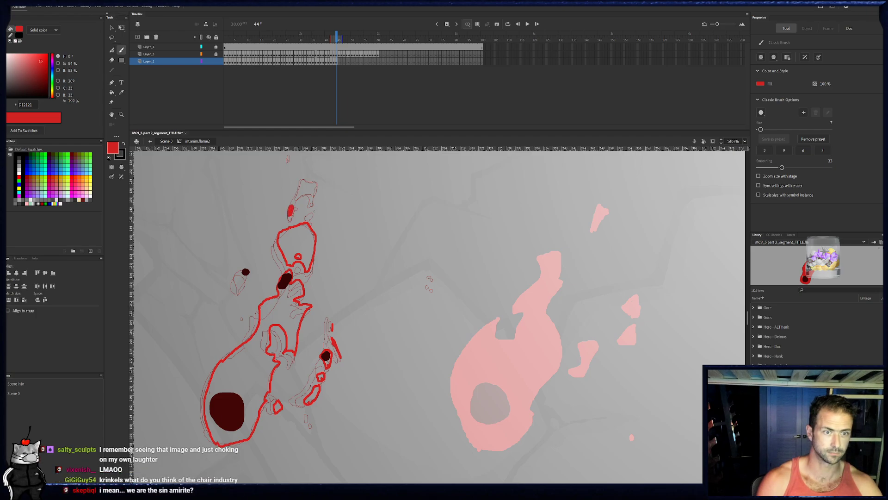
- Compare with frame 43, outline the top fragment on frame 44, and paint the nearby droplets and the ring around the small left dark spot
left_click(333, 61)
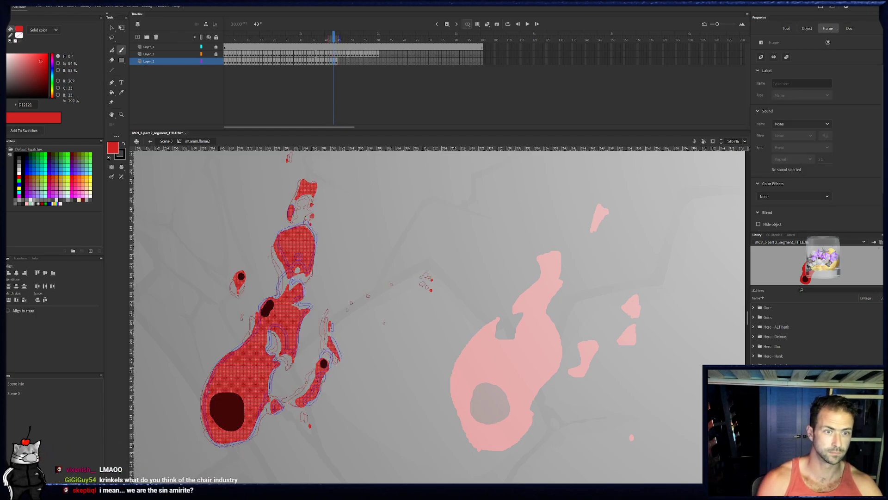
left_click(312, 216)
left_click(339, 61)
key("comma")
left_click(316, 217)
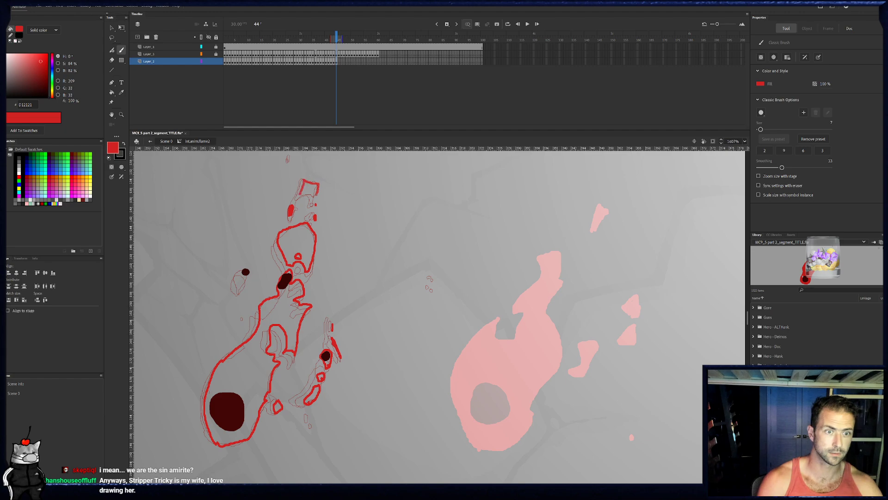
left_click_drag(313, 192, 330, 197)
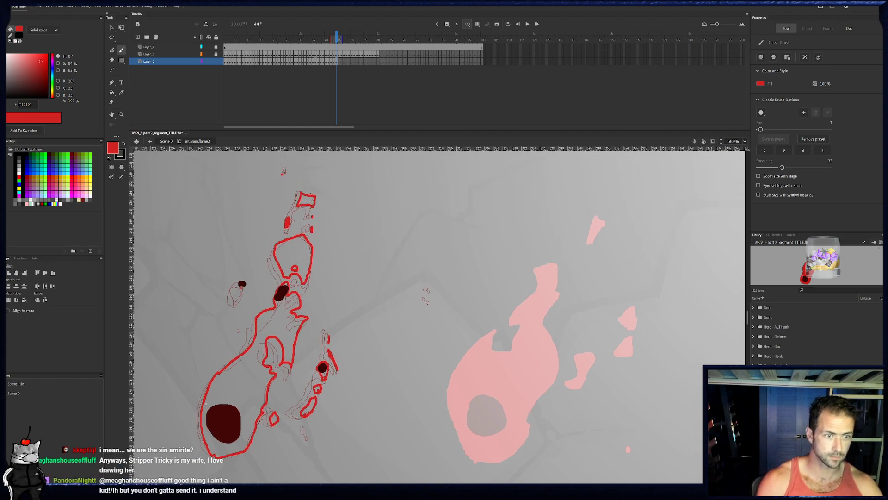
left_click_drag(242, 283, 238, 294)
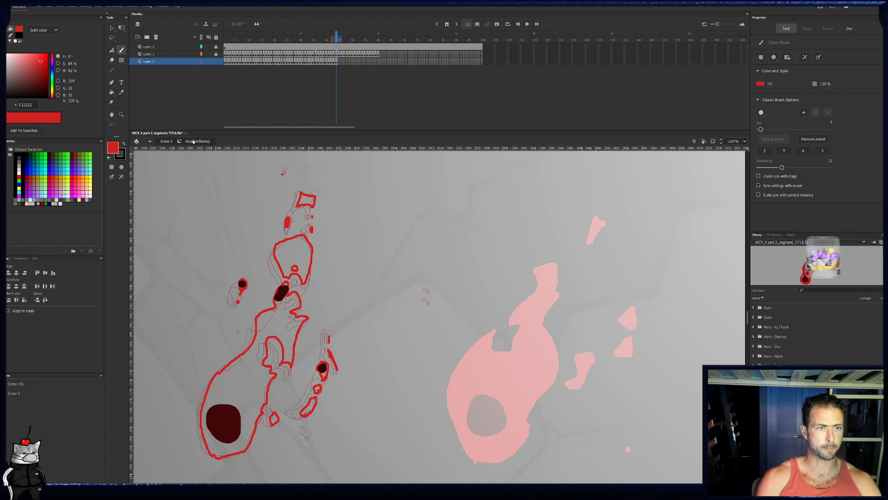
- Fill the upper blob, top fragment, flame body and lower right tendril pieces on frame 44 with red
left_click(112, 93)
left_click(294, 257)
left_click(306, 201)
left_click(277, 335)
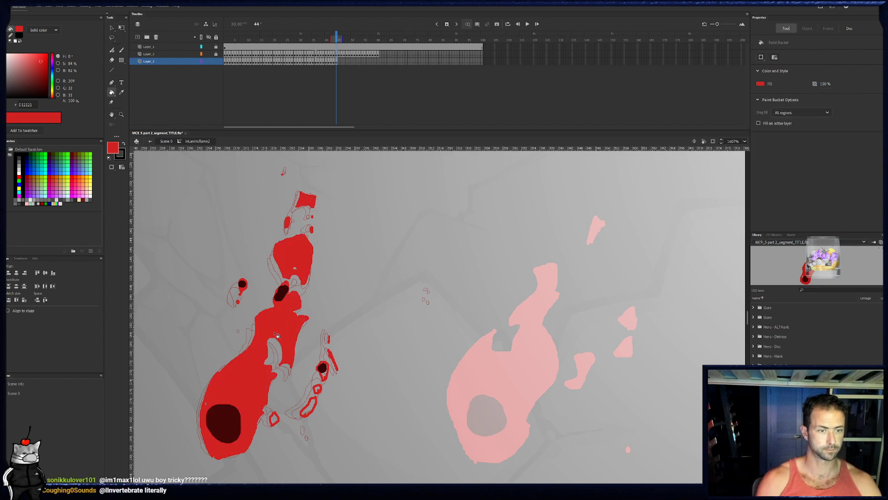
left_click(310, 412)
left_click(274, 418)
key("b")
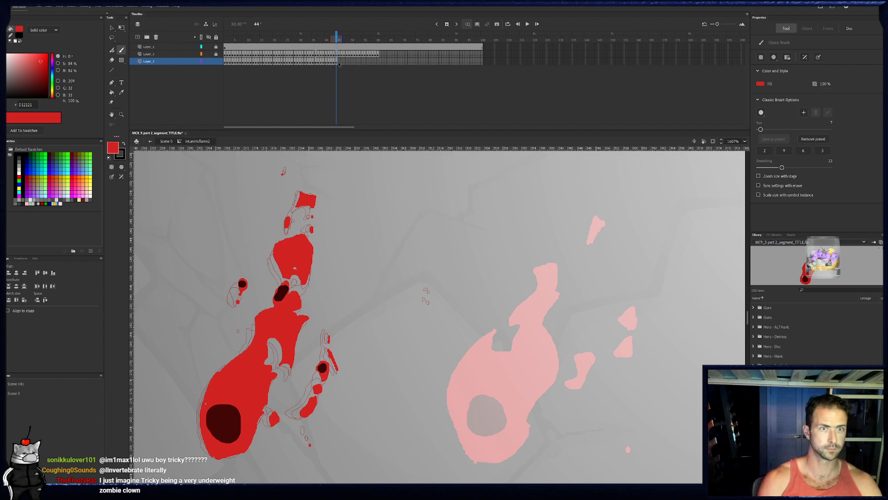
- Trace the flame body on frame 45 from its left edge around the upper dark spot and down the jagged right side and inner loop
key(".")
mouse_move(212, 452)
left_mouse_down()
mouse_move(201, 425)
mouse_move(208, 384)
left_mouse_up()
left_click_drag(234, 356, 261, 310)
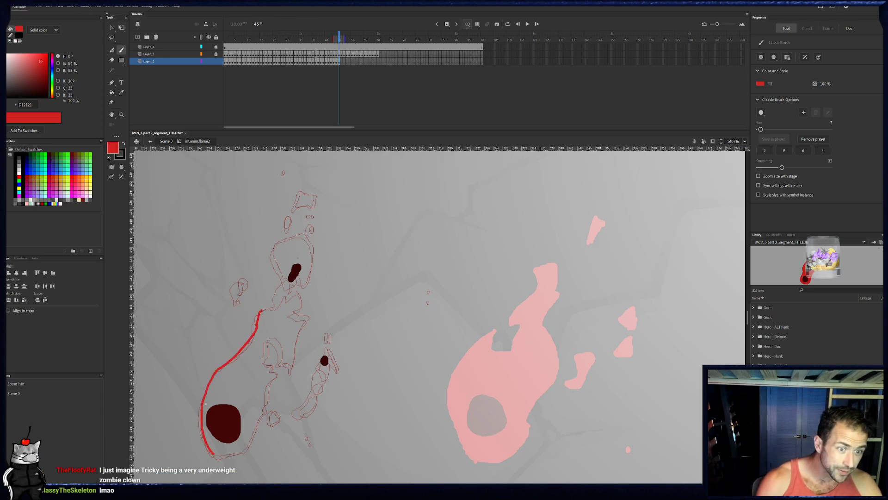
left_click_drag(261, 310, 301, 260)
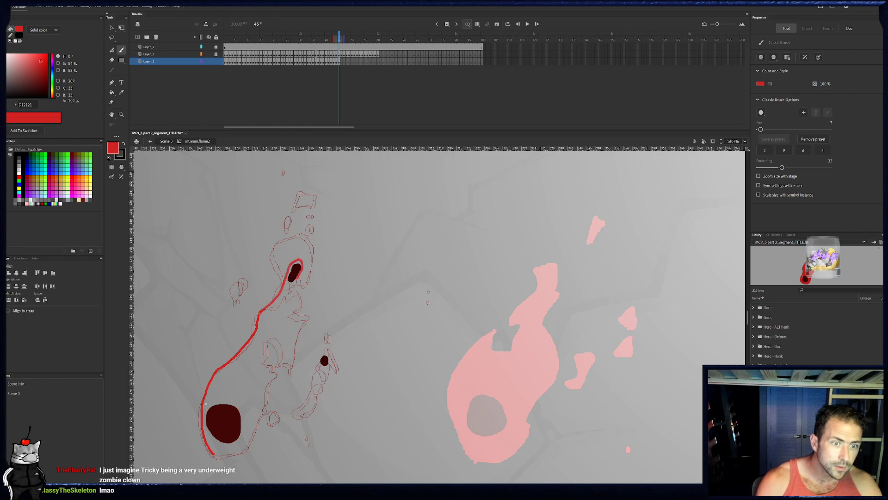
mouse_move(301, 301)
left_mouse_down()
mouse_move(295, 306)
mouse_move(307, 318)
left_mouse_up()
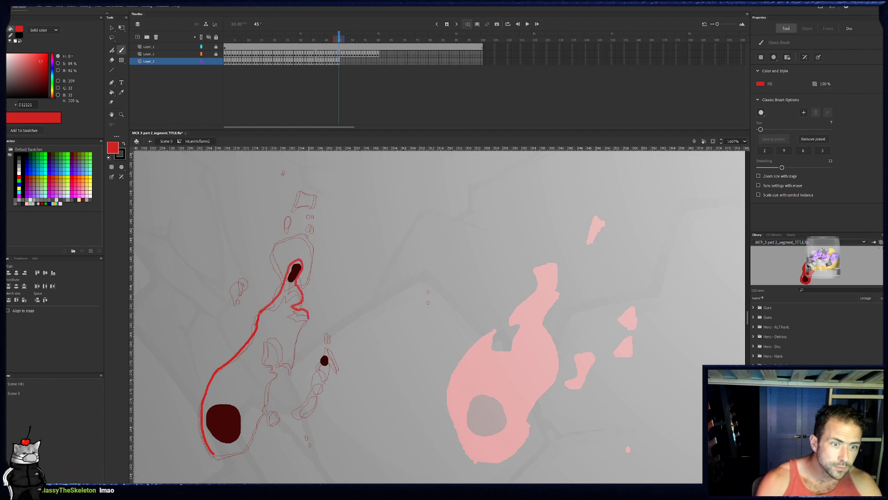
mouse_move(296, 350)
left_mouse_down()
mouse_move(292, 364)
mouse_move(287, 349)
mouse_move(264, 339)
mouse_move(276, 375)
mouse_move(267, 389)
left_mouse_up()
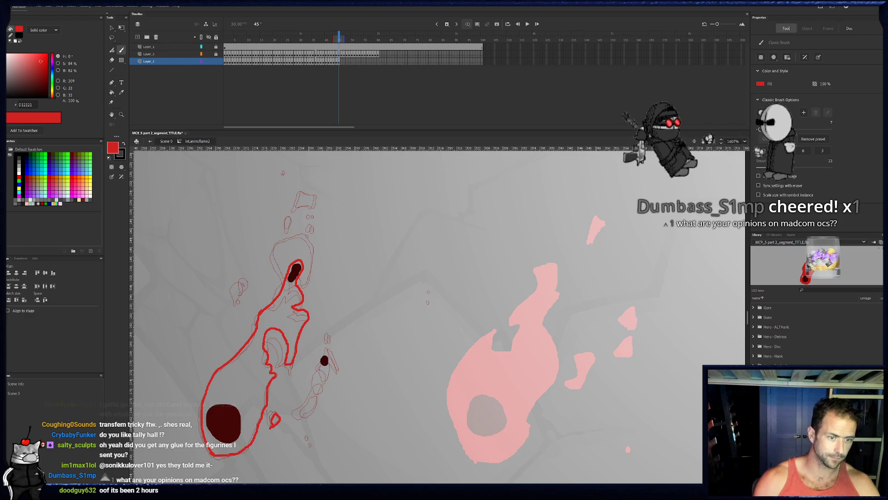
- Outline the tendril pieces, arched upper blob and top fragment on frame 45, and paint the slivers and droplets around the flame
left_click_drag(318, 407, 304, 415)
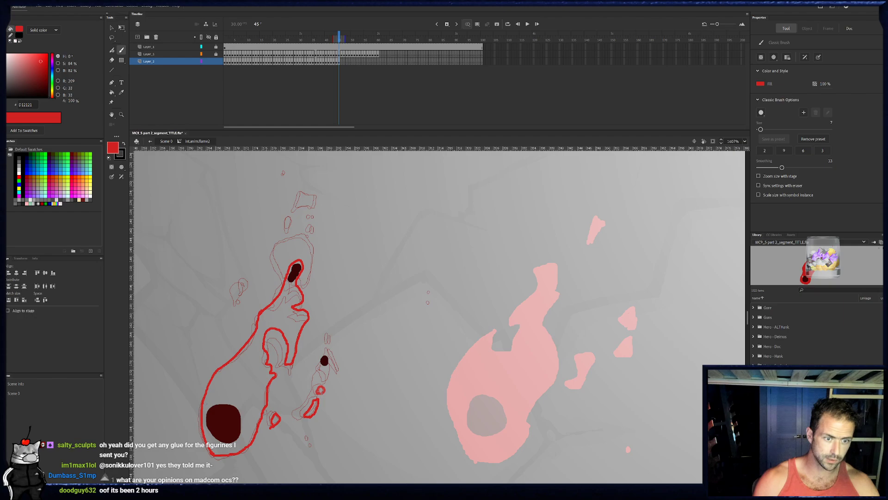
mouse_move(325, 378)
left_mouse_down()
mouse_move(327, 357)
mouse_move(326, 370)
left_mouse_up()
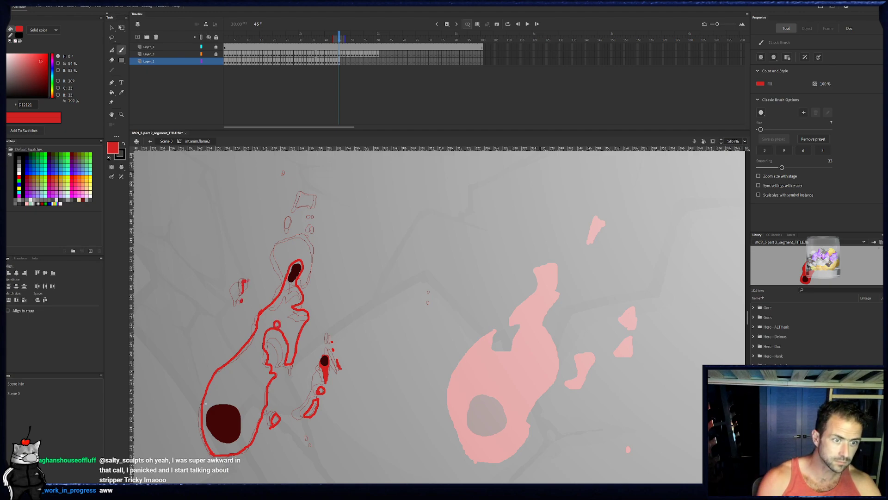
left_click_drag(279, 252, 275, 260)
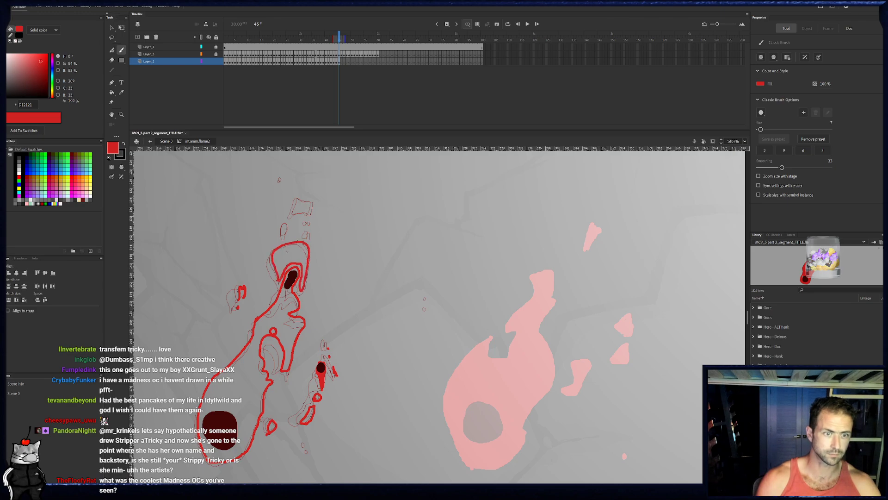
left_click(312, 225)
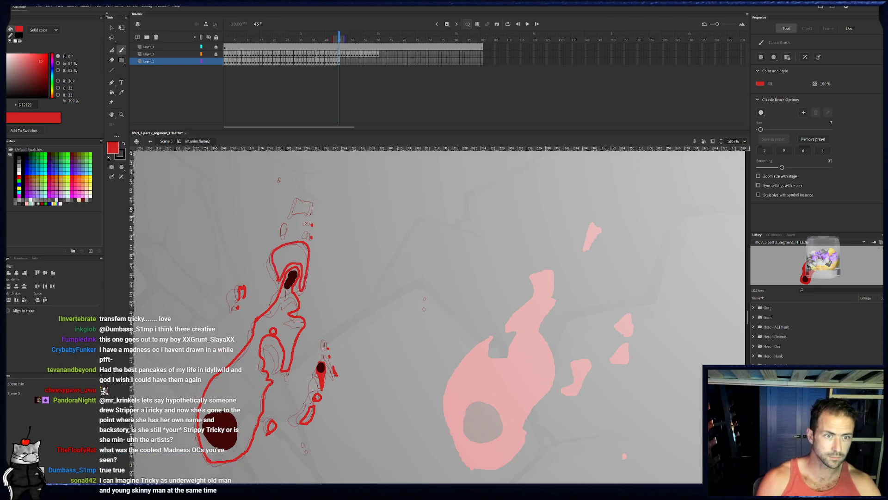
mouse_move(313, 213)
left_mouse_down()
mouse_move(313, 202)
mouse_move(300, 200)
mouse_move(297, 213)
mouse_move(314, 214)
mouse_move(286, 229)
left_mouse_up()
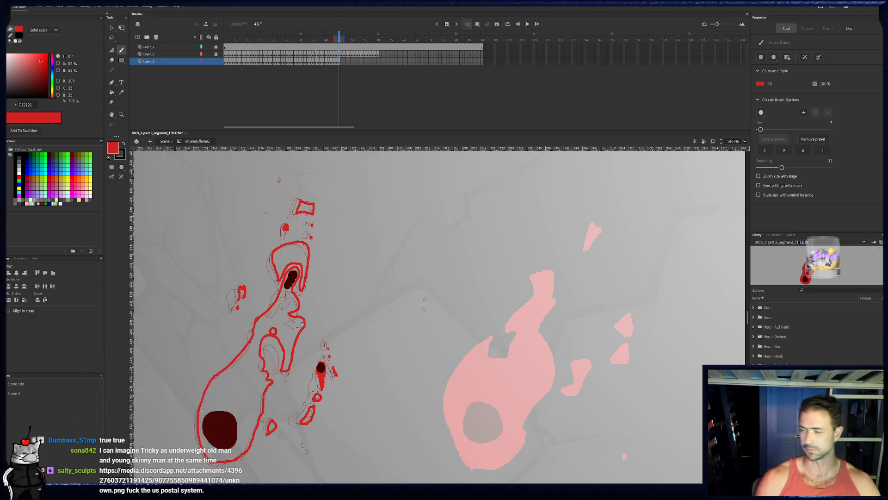
- Fill the outlined upper blob, top fragment, flame body and tendril pieces on frame 45 with red
left_click(112, 93)
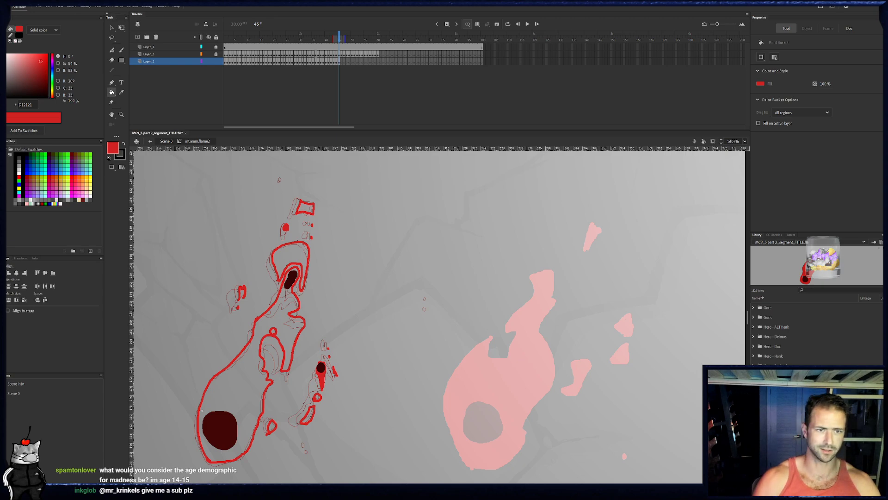
left_click(305, 240)
left_click(305, 208)
left_click(287, 316)
left_click(310, 415)
left_click(320, 398)
left_click(272, 426)
key("b")
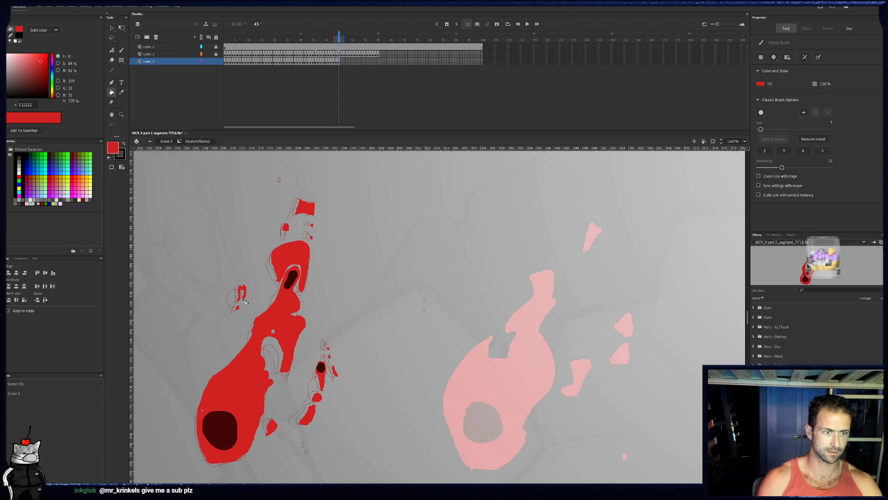
- Trace the flame body's left edge on frame 46 from its base up to the narrow neck in red
left_click(342, 64)
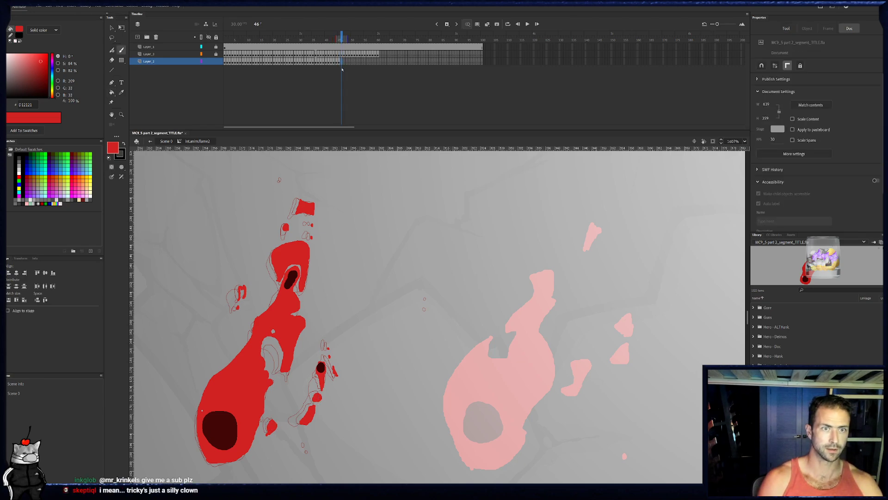
mouse_move(206, 459)
left_mouse_down()
mouse_move(198, 410)
mouse_move(213, 376)
mouse_move(245, 352)
left_mouse_up()
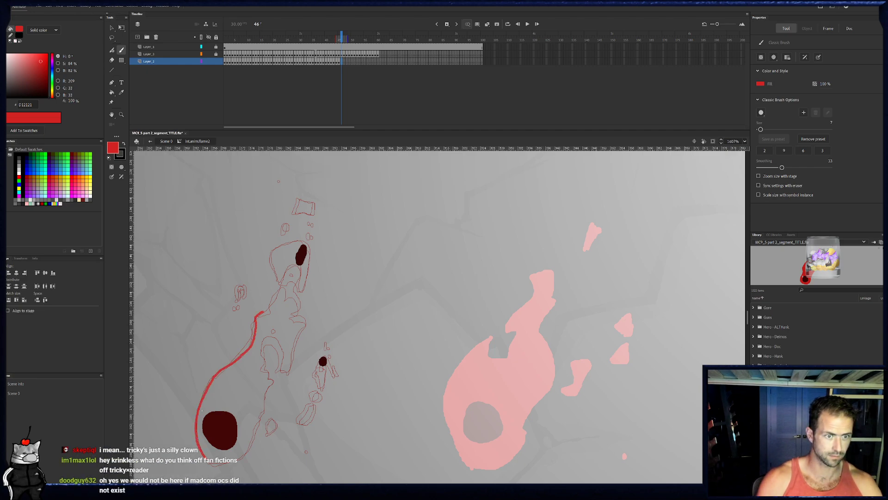
left_click_drag(273, 309, 277, 304)
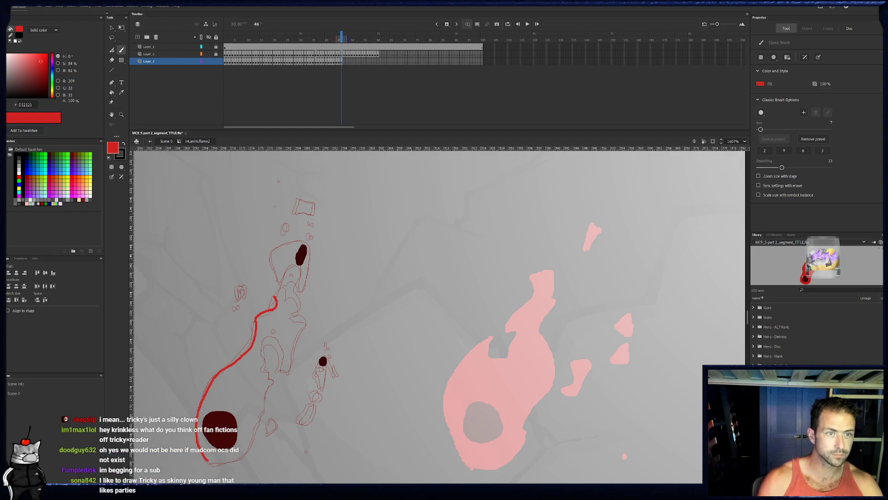
- Compare with frame 45, and extend frame 46's left contour up the neck and around the upper dark spot
left_click(337, 62)
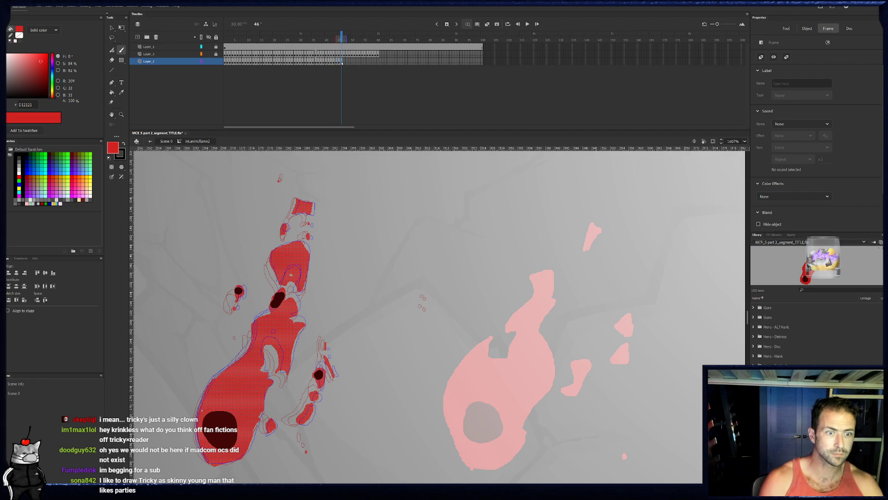
left_click(342, 63)
key("comma")
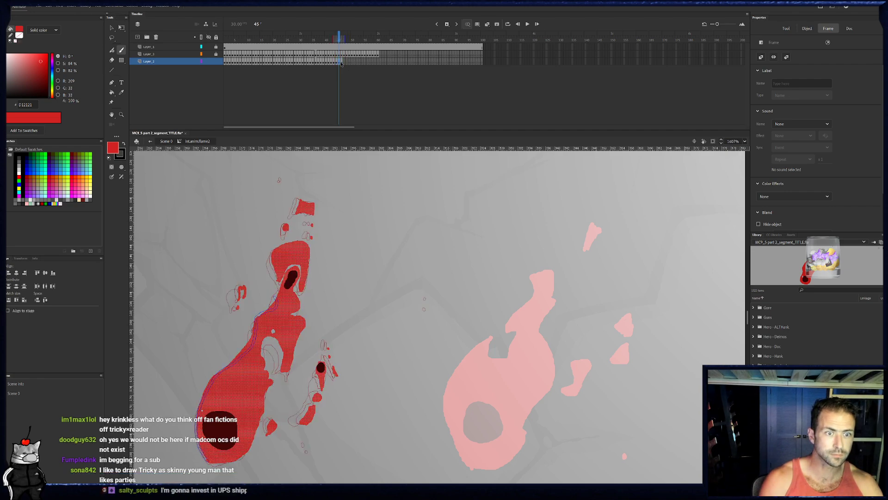
key("period")
key("e")
key("b")
left_click_drag(277, 303, 294, 262)
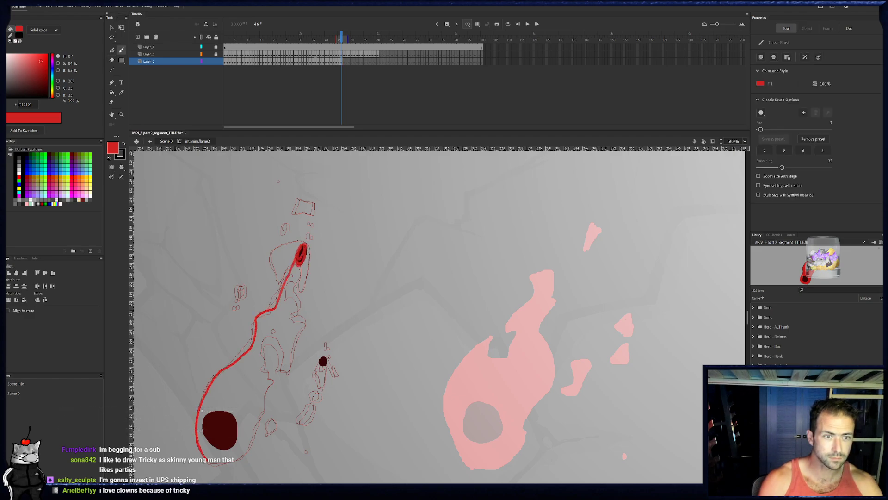
left_click_drag(306, 251, 306, 250)
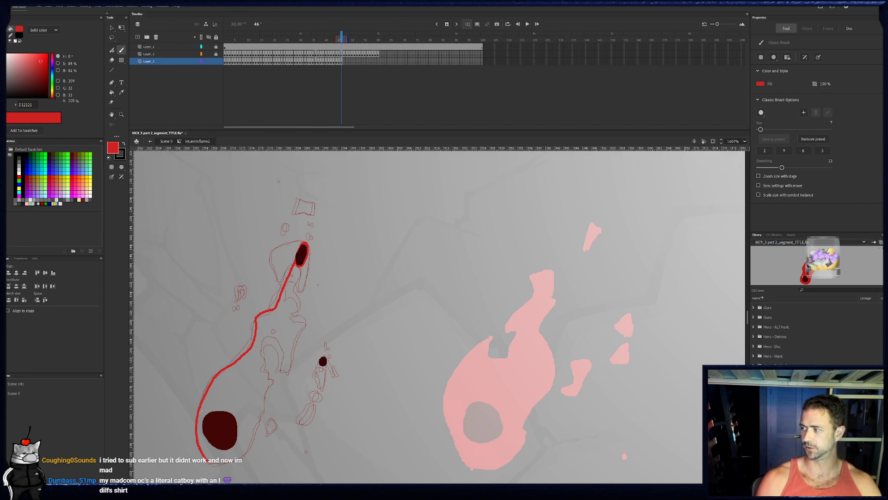
- Clean up the neck line below the upper dark spot on frame 46 and repaint it as a thicker, tapering strand
key("e")
left_click_drag(277, 294, 295, 260)
key("b")
left_click_drag(280, 297, 297, 255)
left_click_drag(288, 291, 300, 262)
left_click_drag(282, 301, 288, 290)
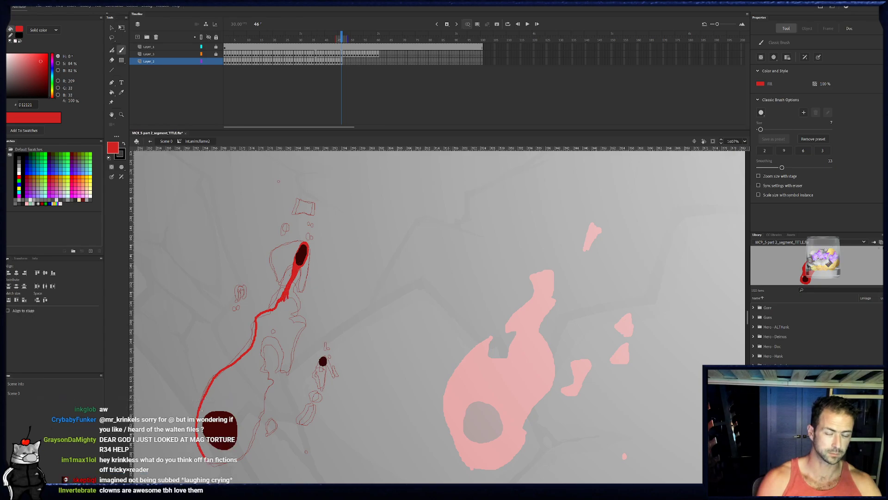
- Trace the jagged right side and inner loop of the flame body on frame 46, closing the outline around its base
left_click(340, 37)
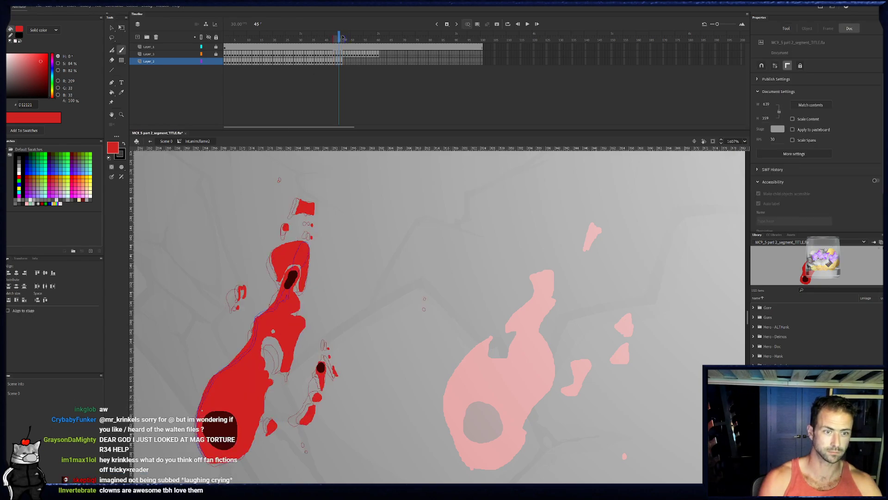
left_click(343, 37)
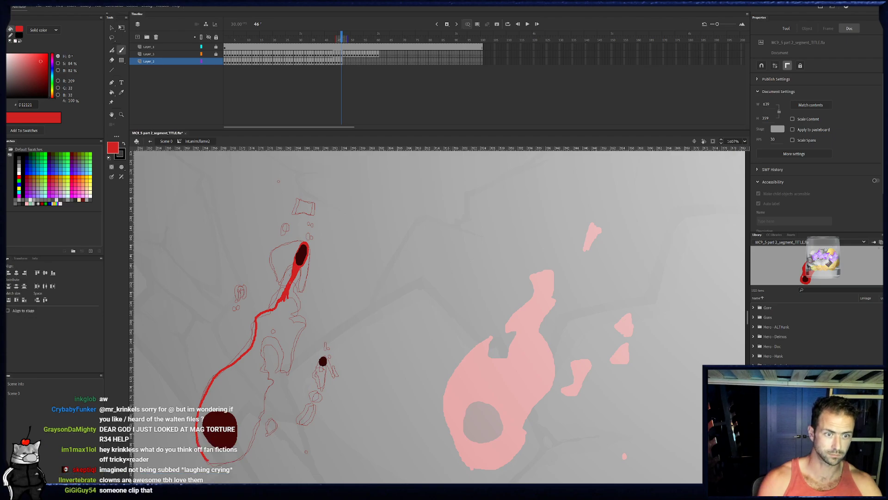
mouse_move(302, 312)
left_mouse_down()
mouse_move(288, 369)
mouse_move(278, 336)
left_mouse_up()
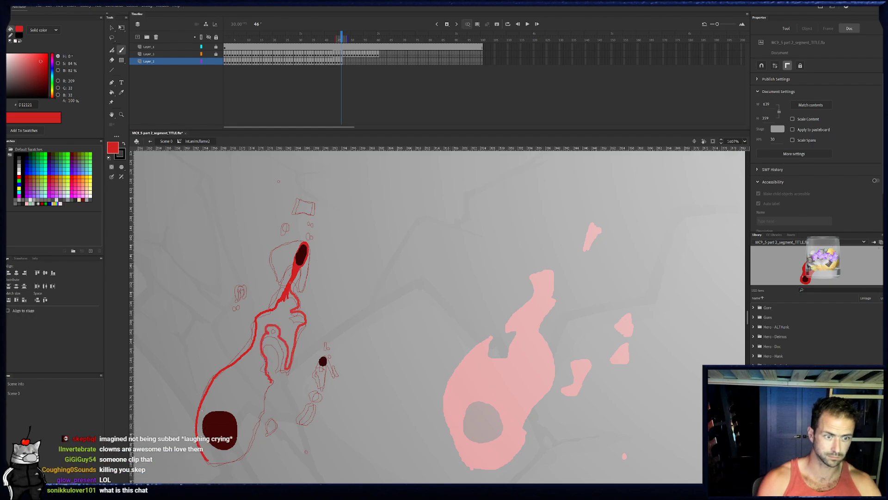
left_click_drag(272, 381, 267, 389)
left_click_drag(254, 447, 286, 323)
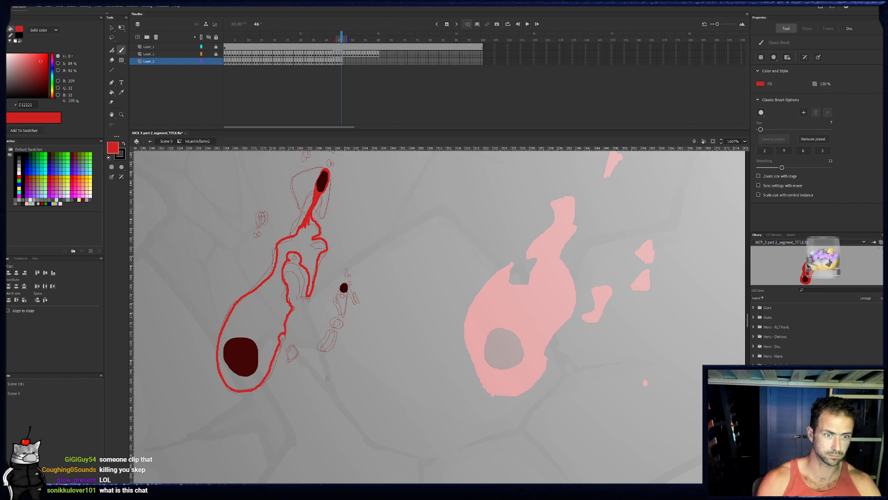
- Fill the outlined flame body on frame 46 with red
left_click(112, 92)
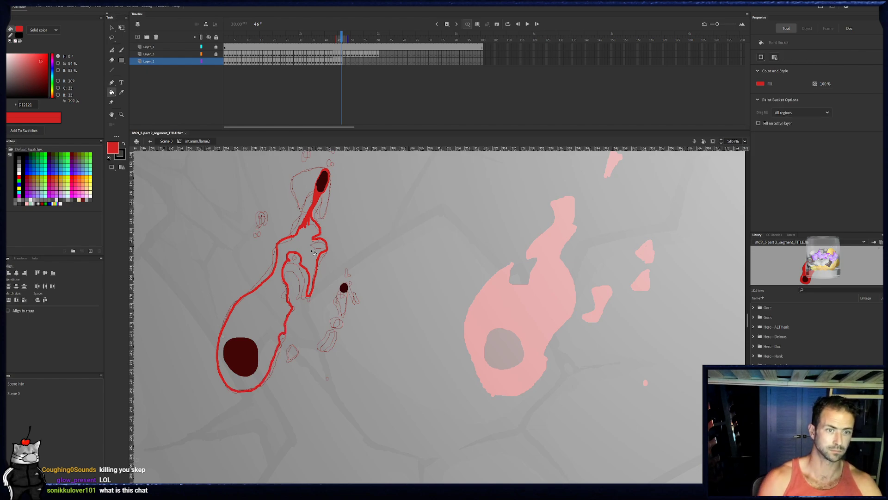
left_click(311, 238)
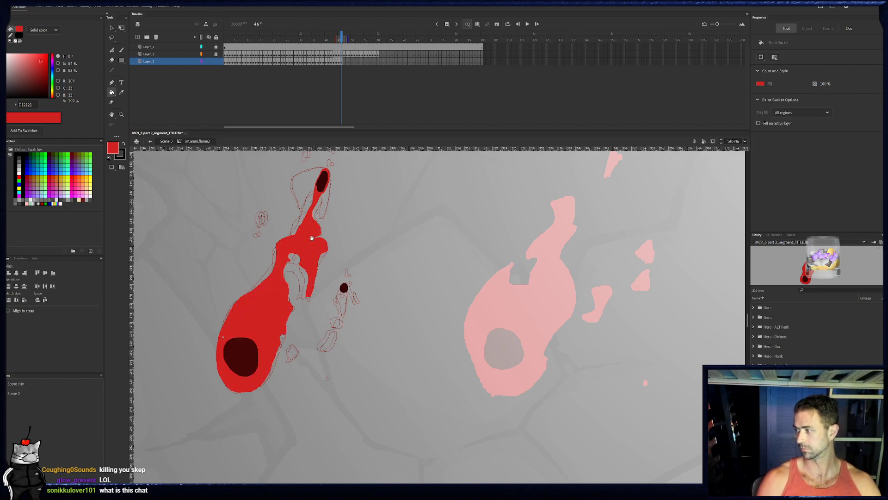
left_click_drag(312, 238, 319, 242)
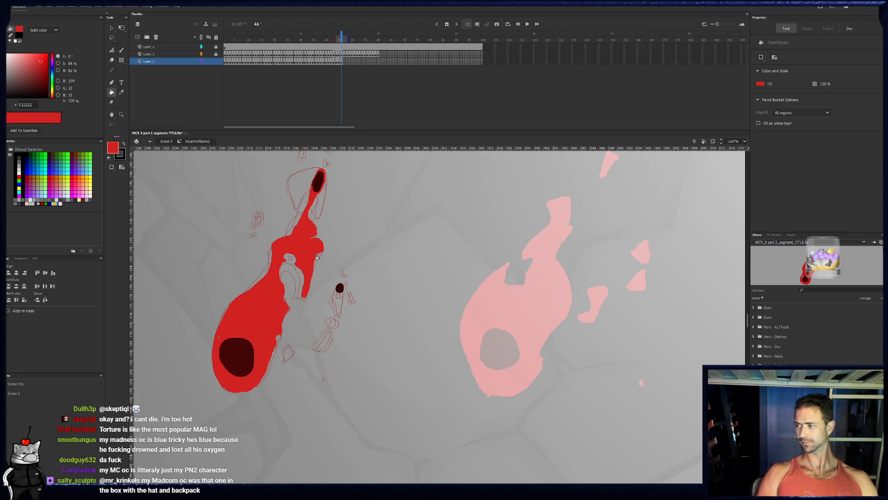
- Paint the small slivers, droplets and lower right tendril pieces beside the flame body on frame 46
key("b")
left_click_drag(266, 214, 264, 215)
left_click(258, 237)
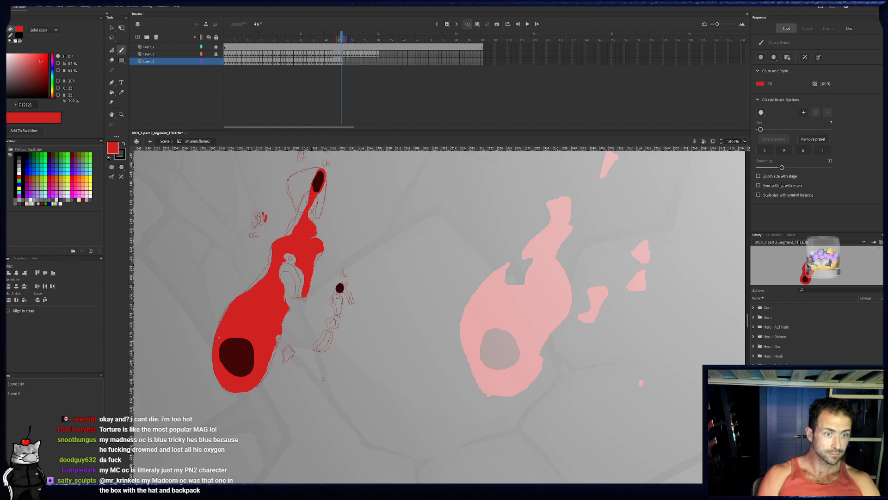
left_click(337, 325)
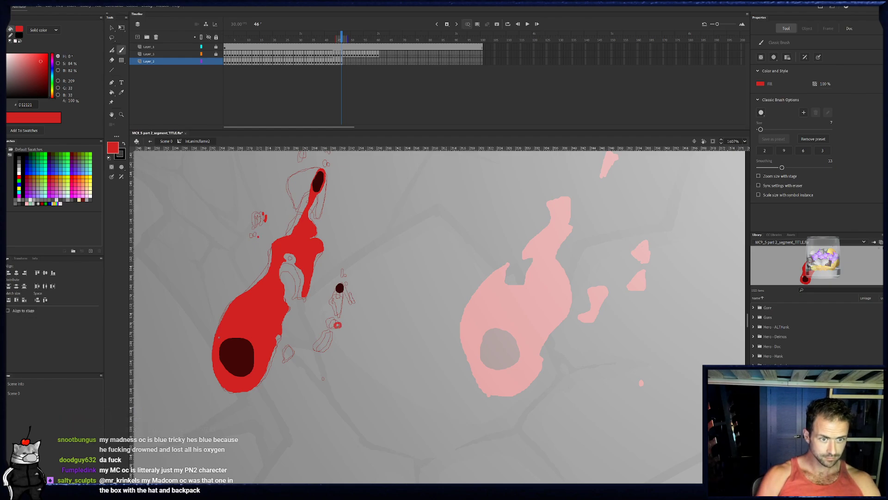
left_click_drag(336, 333, 329, 350)
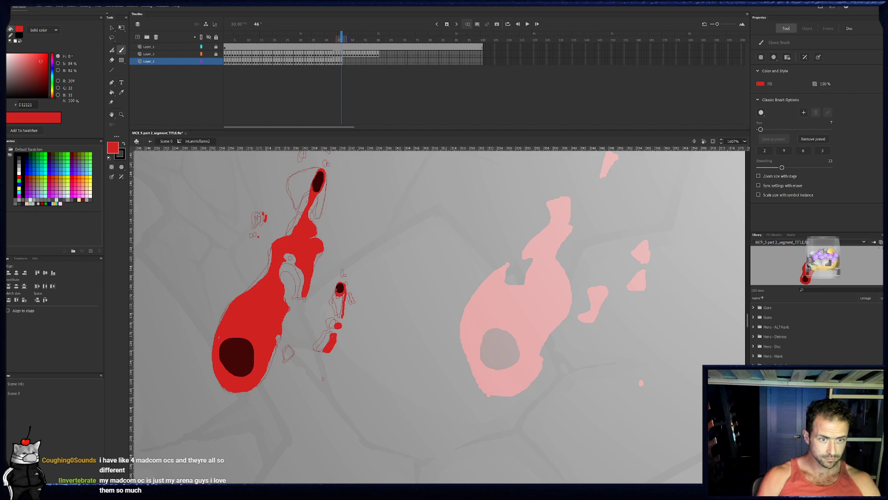
left_click_drag(342, 296, 341, 311)
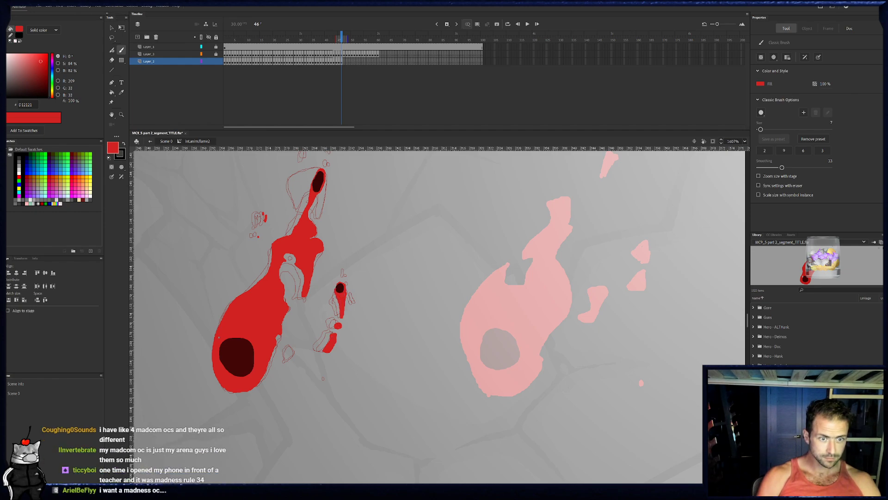
left_click_drag(353, 295, 356, 301)
left_click(348, 278)
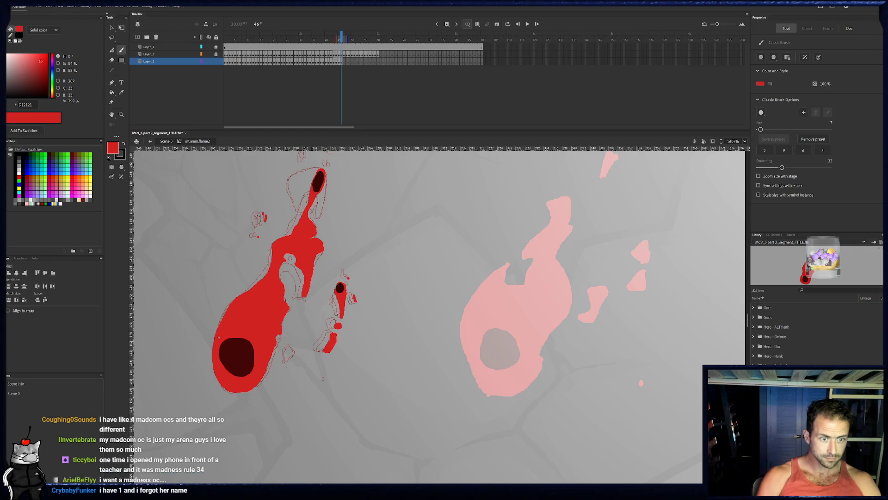
left_click_drag(286, 354, 289, 358)
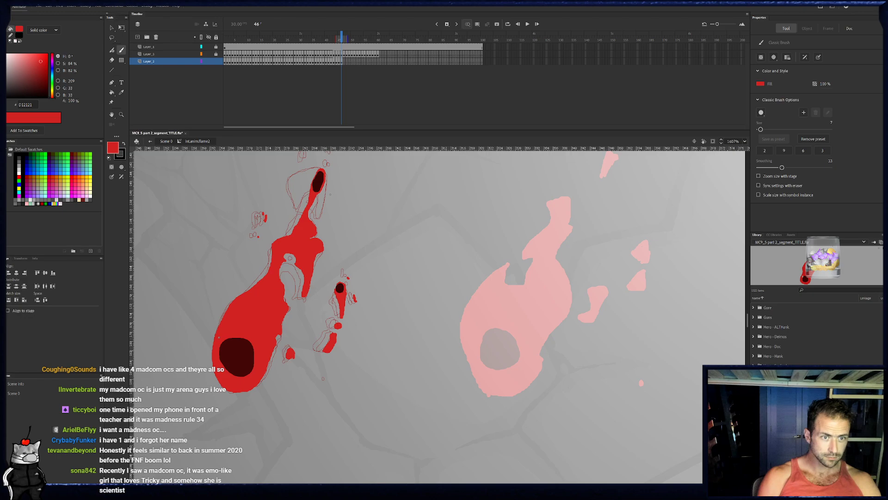
- Outline the arched upper blob, top fragment and nearby droplets on frame 46, and fill the blob and fragment with red
scroll(332, 199, "up", 2)
left_click_drag(324, 249, 329, 221)
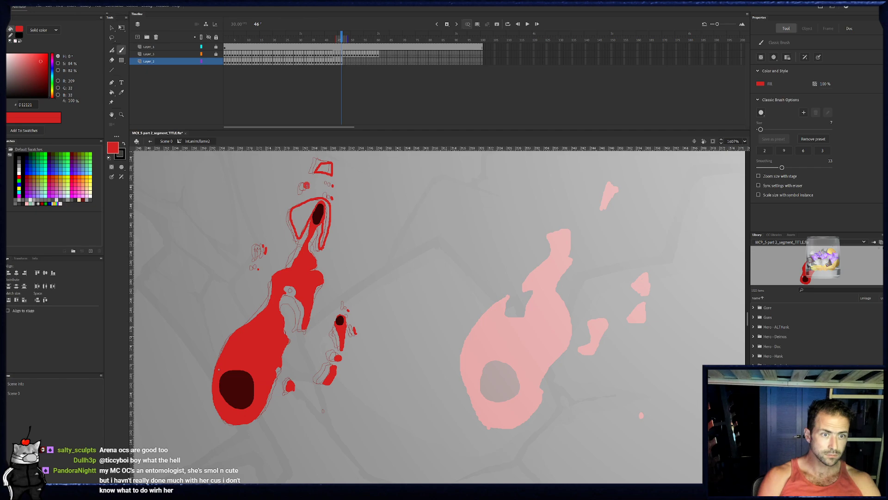
left_click(112, 93)
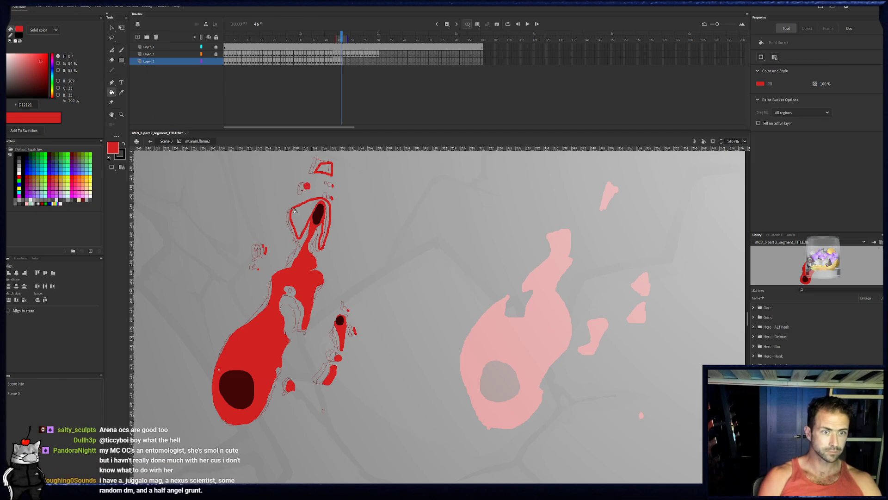
left_click(328, 232)
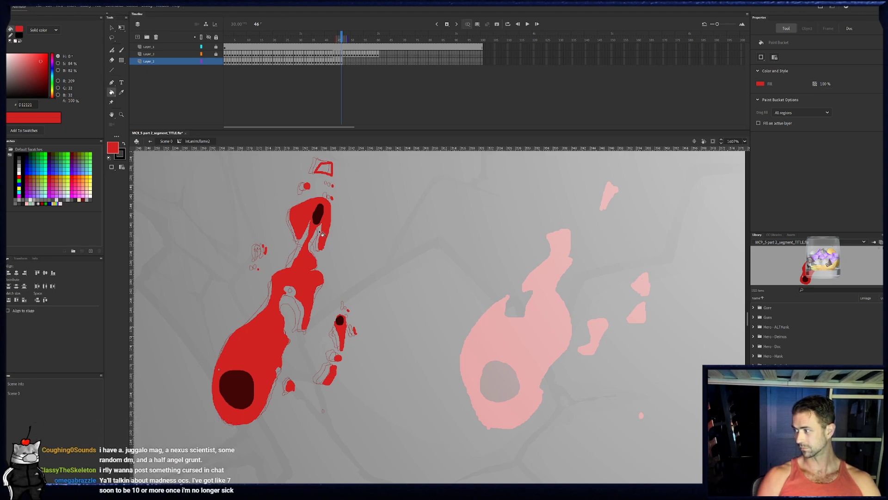
left_click_drag(317, 235, 312, 240)
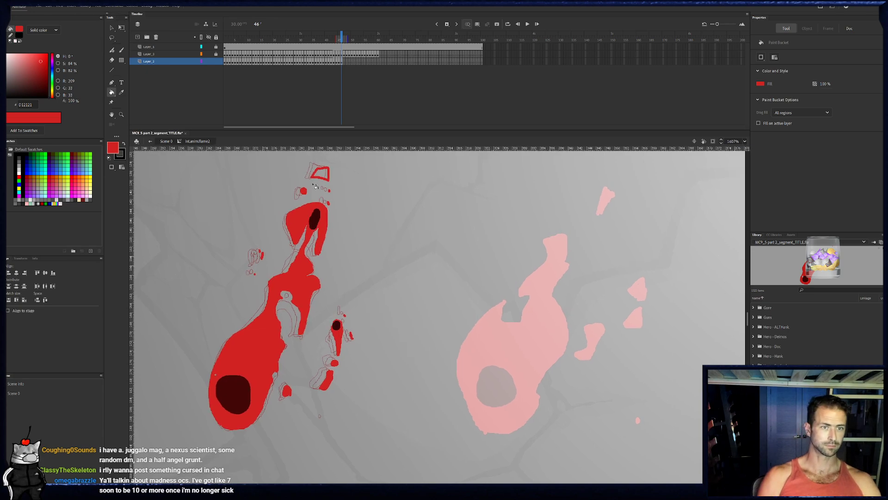
left_click_drag(382, 198, 367, 206)
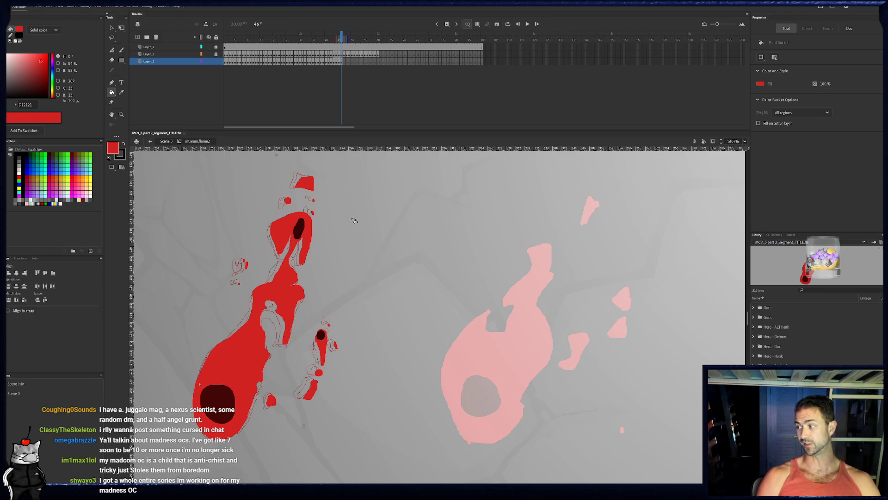
- Play back the flame animation from its early frames to check the motion
left_click_drag(340, 38, 249, 38)
key("Return")
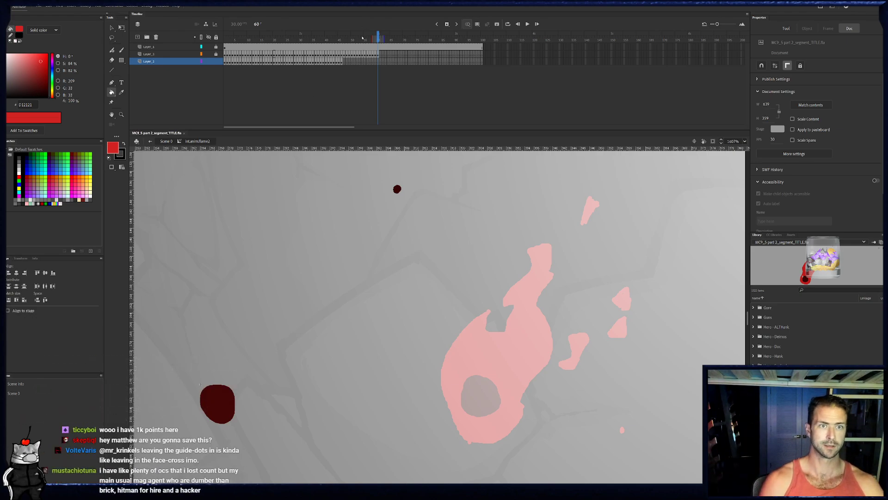
key("Return")
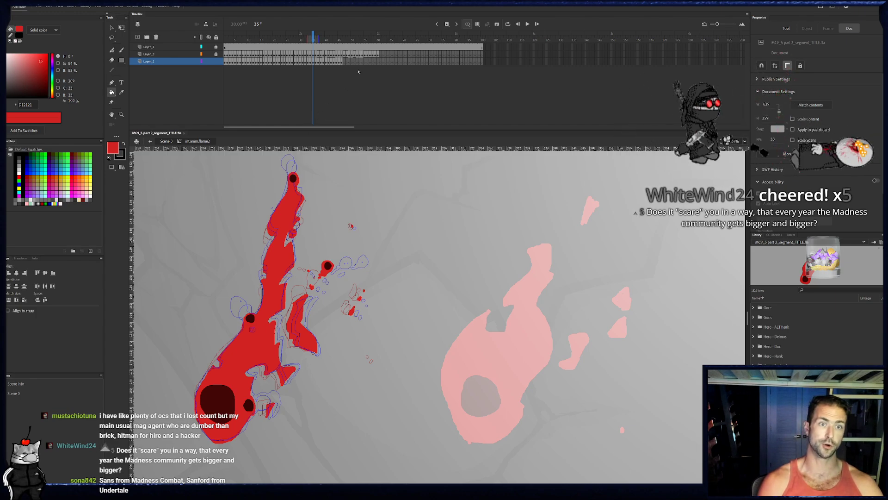
- Trace the flame body on frame 47 up its left edge to the pointed tip, down the jagged right side and inner loop, and around the base
left_click(344, 62)
key("b")
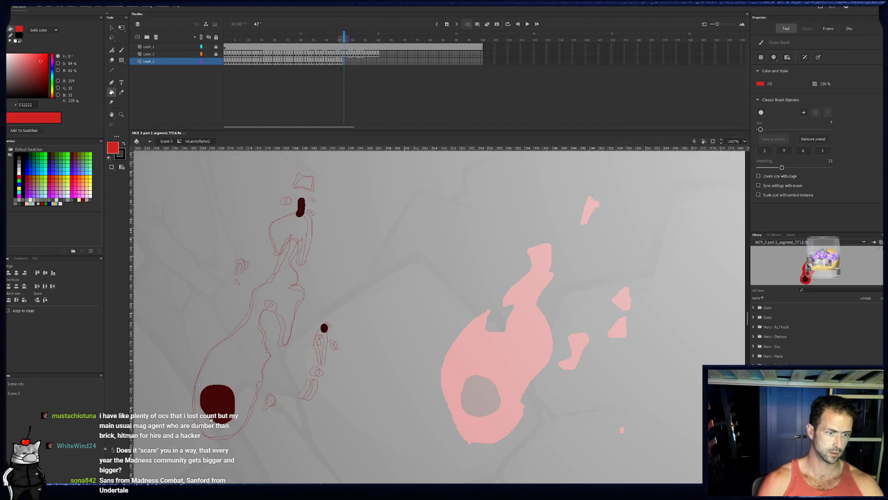
left_click_drag(199, 384, 219, 342)
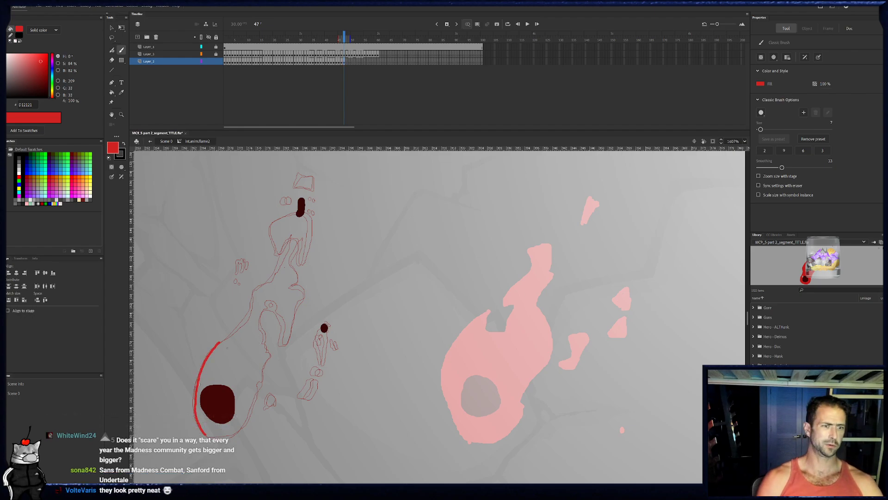
left_click_drag(220, 342, 246, 319)
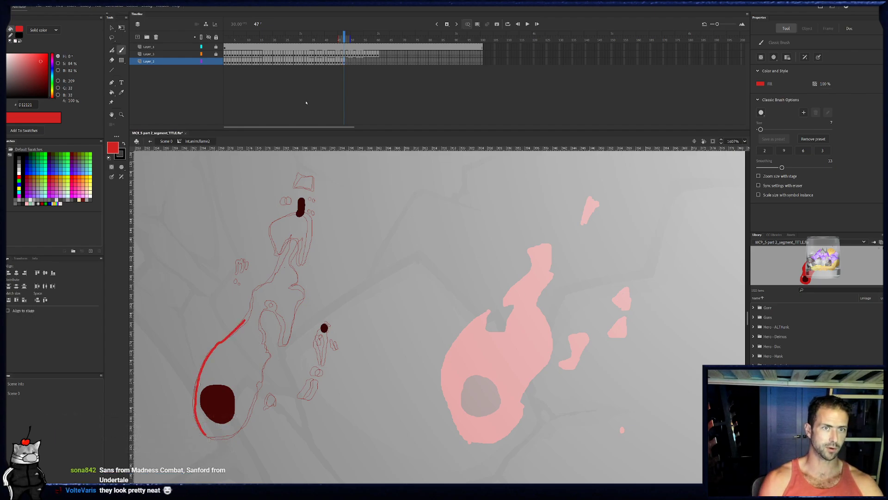
left_click(341, 65)
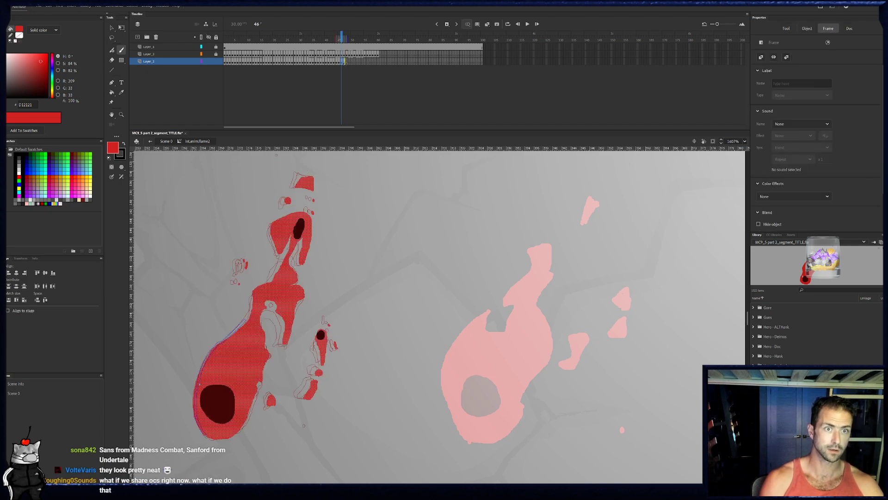
key("period")
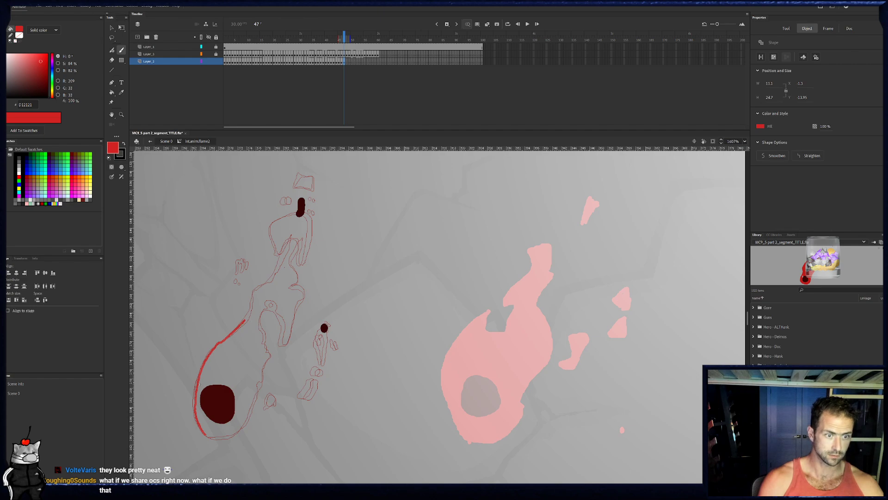
mouse_move(252, 309)
left_mouse_down()
mouse_move(255, 285)
mouse_move(276, 275)
mouse_move(293, 240)
mouse_move(291, 284)
mouse_move(305, 295)
mouse_move(285, 345)
left_mouse_up()
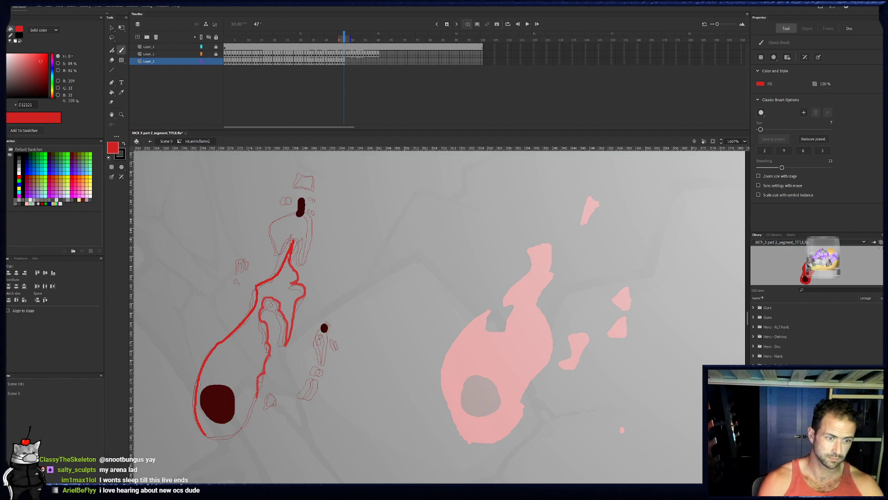
left_click_drag(210, 438, 205, 432)
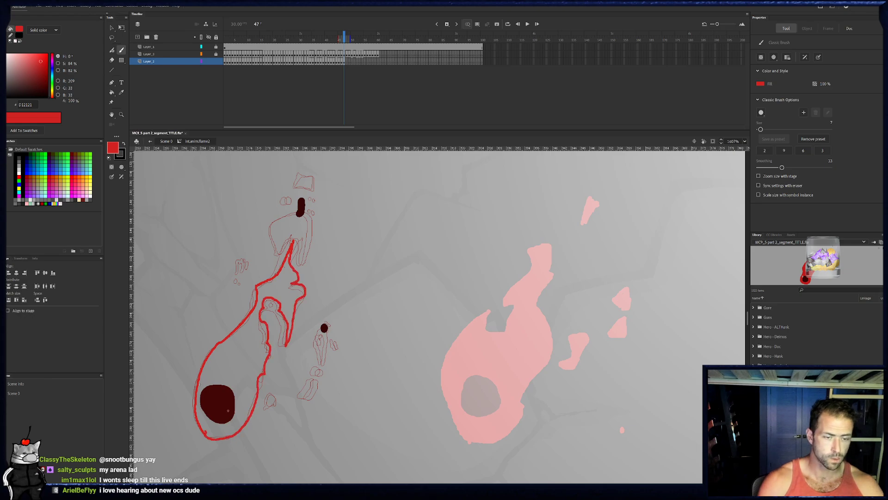
- Paint the droplets and tendril pieces beside the flame body on frame 47, and surround both smaller dark spots with red
mouse_move(272, 396)
left_mouse_down()
mouse_move(316, 384)
mouse_move(312, 400)
left_mouse_up()
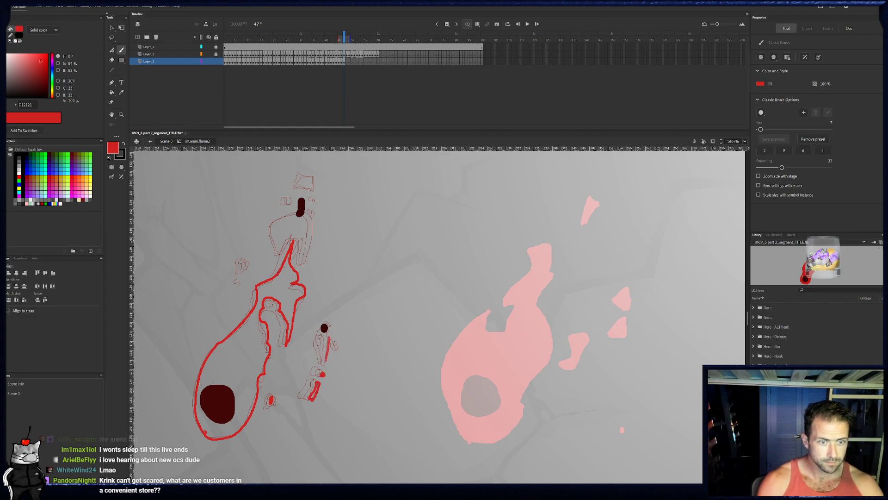
mouse_move(326, 361)
left_mouse_down()
mouse_move(328, 323)
mouse_move(326, 339)
mouse_move(323, 331)
left_mouse_up()
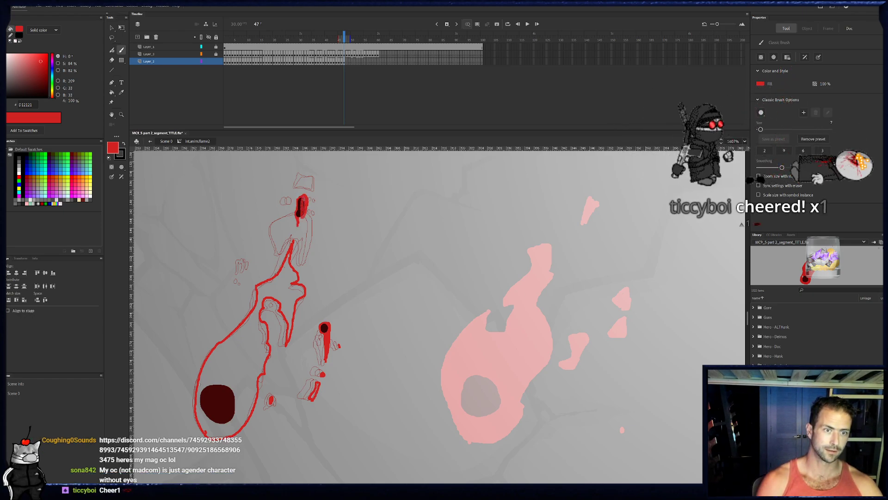
key("e")
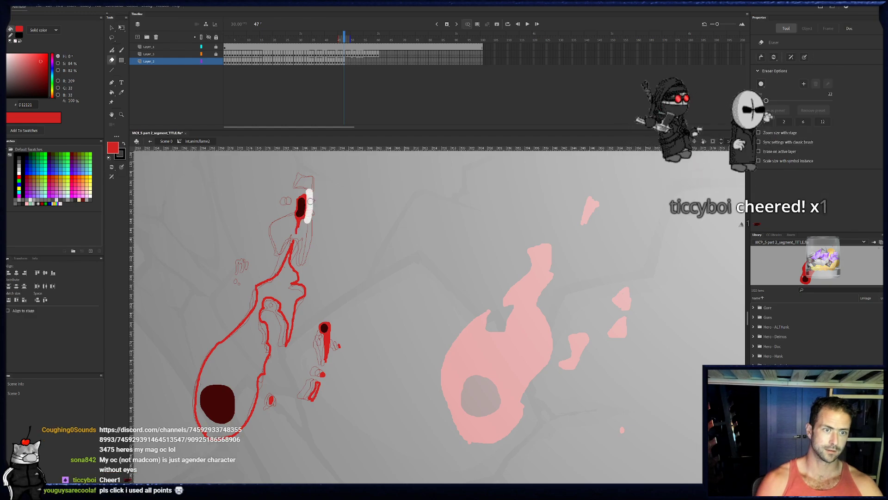
scroll(311, 166, "down", 1)
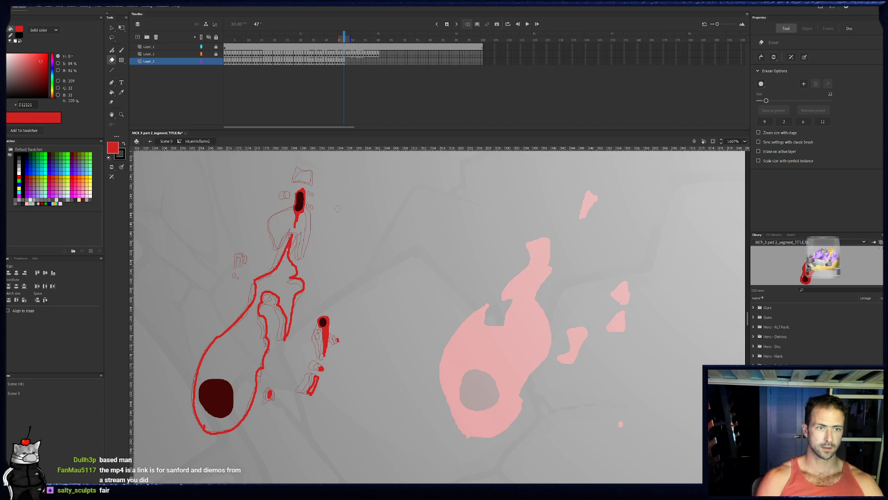
- Paint the top fragment and the small droplets around the upper dark spot on frame 47 in red
key("b")
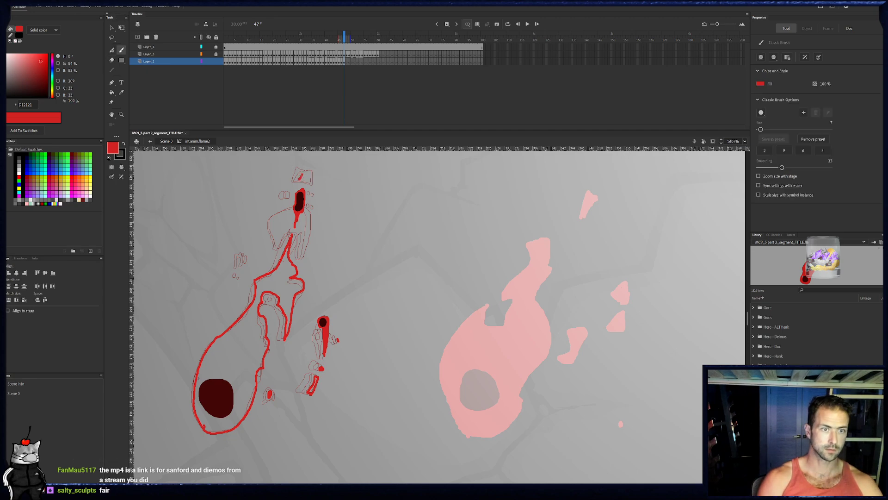
mouse_move(311, 172)
left_mouse_down()
mouse_move(313, 183)
mouse_move(300, 179)
mouse_move(312, 176)
left_mouse_up()
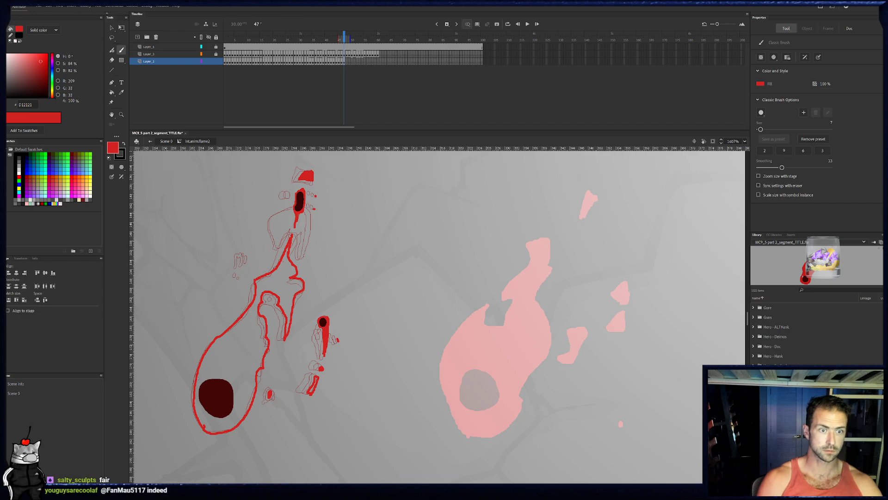
left_click_drag(288, 194, 290, 194)
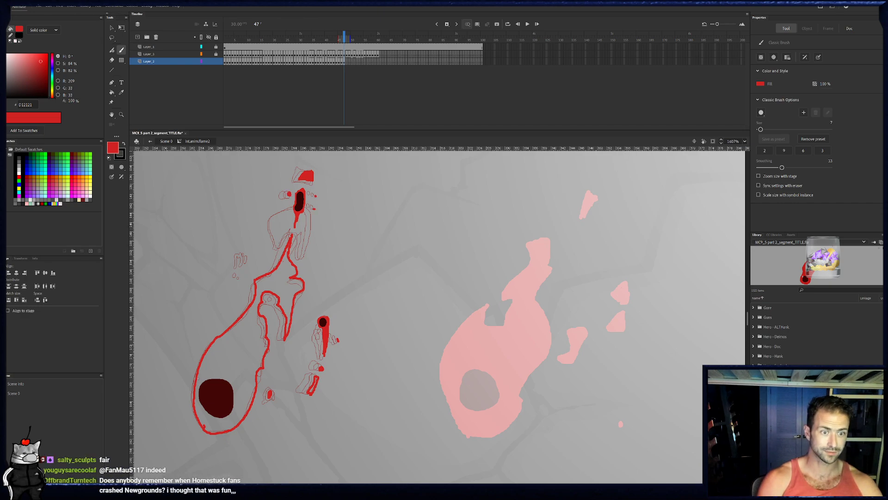
- Outline the left lobe and paint the right strand below the upper dark spot on frame 47, and fill the lobe with red
mouse_move(278, 243)
left_mouse_down()
mouse_move(289, 206)
mouse_move(292, 217)
left_mouse_up()
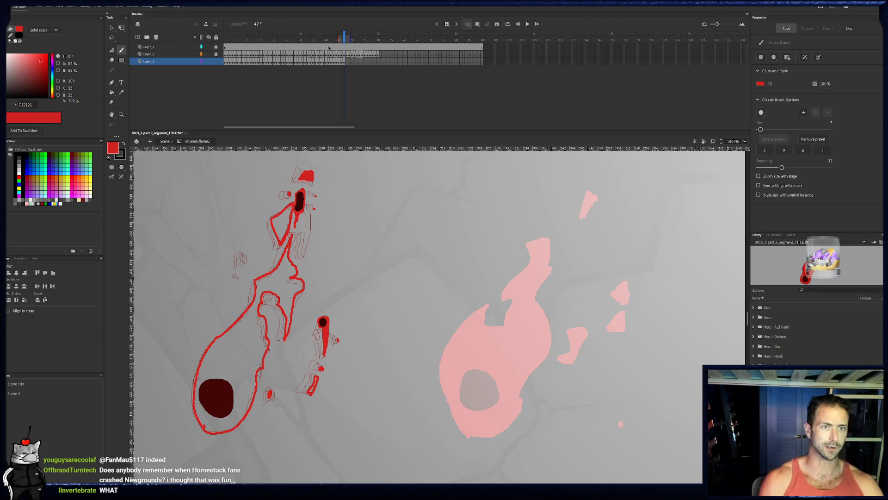
left_click(344, 61)
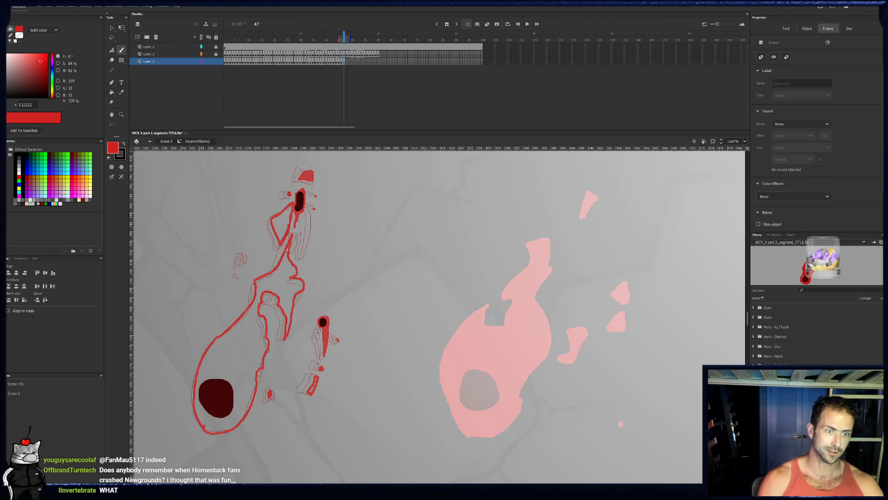
mouse_move(303, 234)
left_mouse_down()
mouse_move(302, 257)
mouse_move(303, 243)
left_mouse_up()
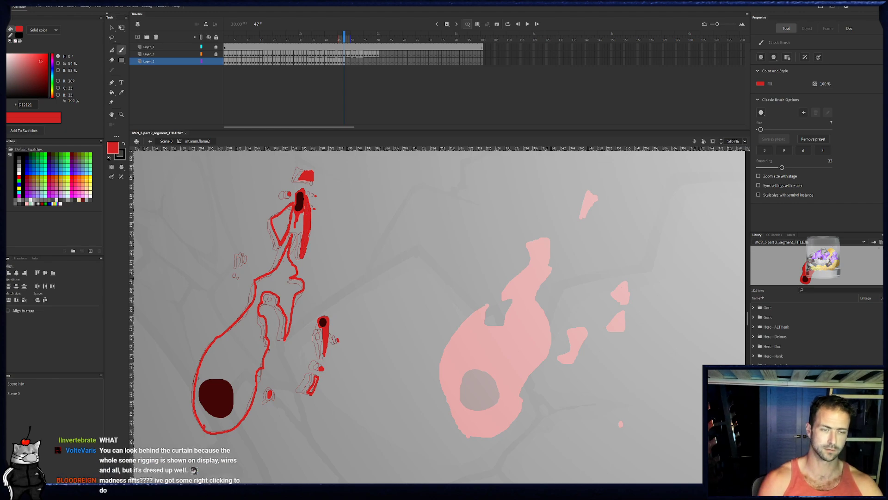
key("k")
left_click(282, 229)
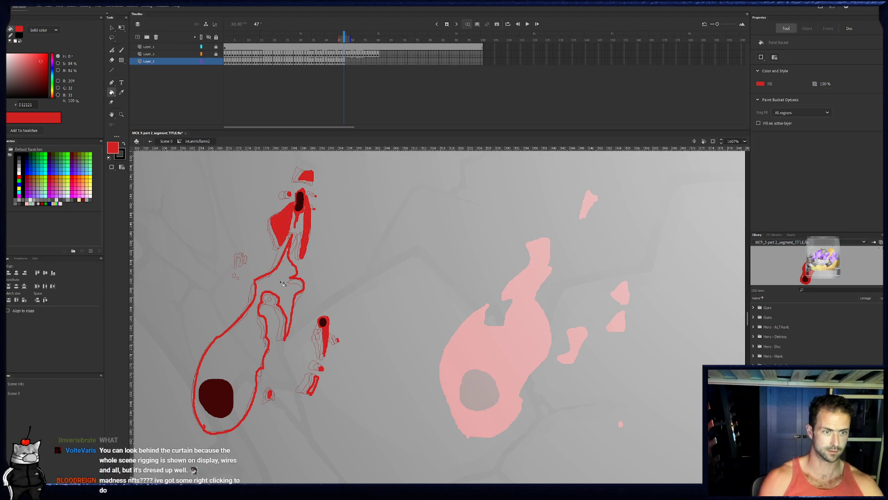
- Ring two small holes inside the flame body on frame 47, and fill the body around them with red
key("b")
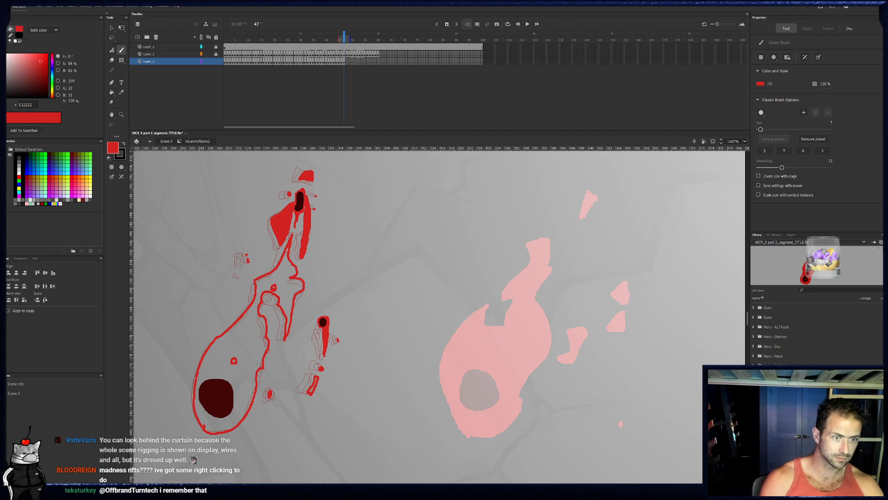
left_click(111, 93)
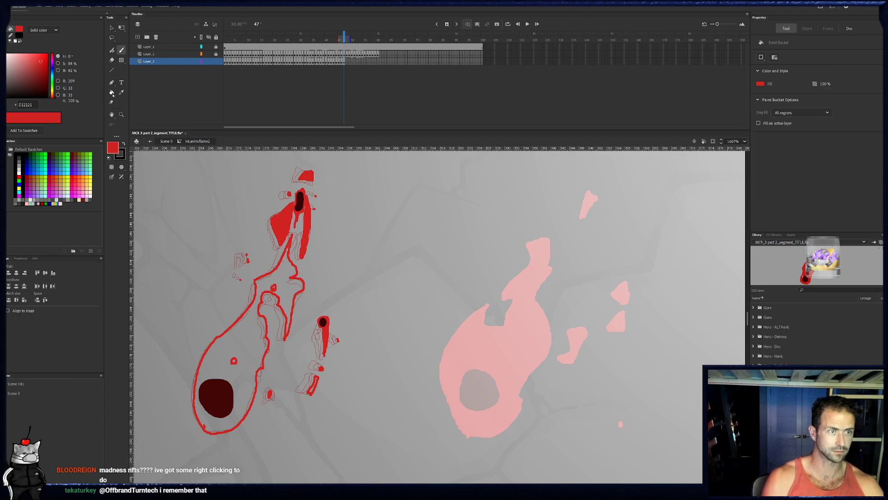
left_click(273, 287)
key("e")
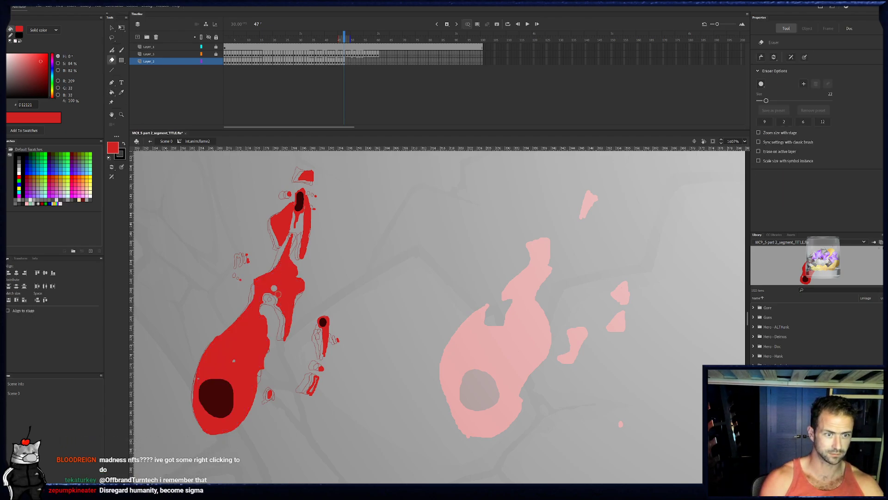
key("b")
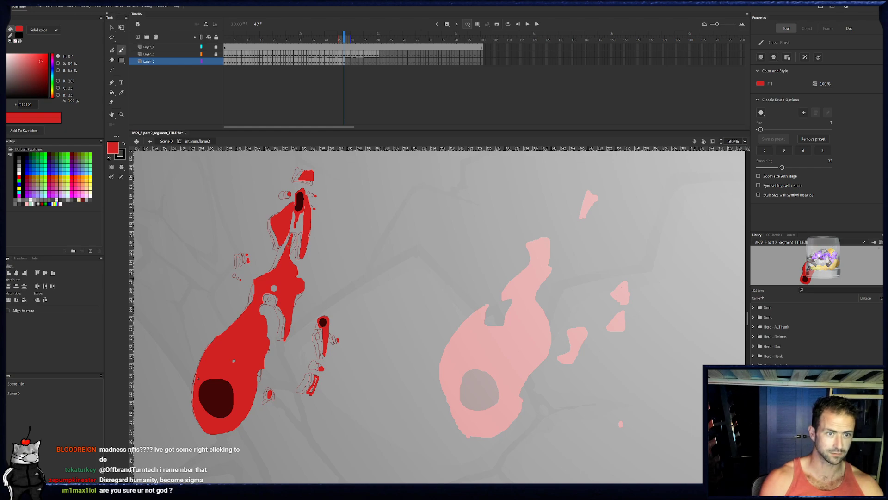
- Compare the flame drawing on frame 46 with the finished one on frame 47
left_click_drag(342, 35, 344, 35)
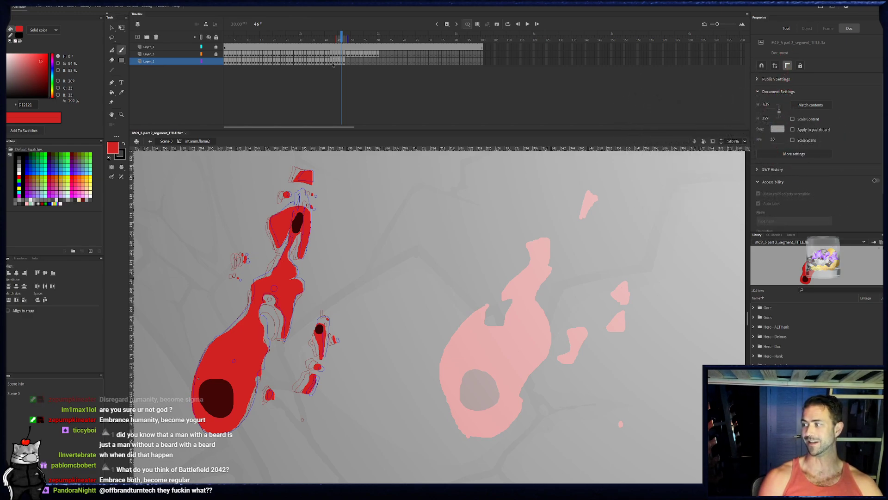
key("b")
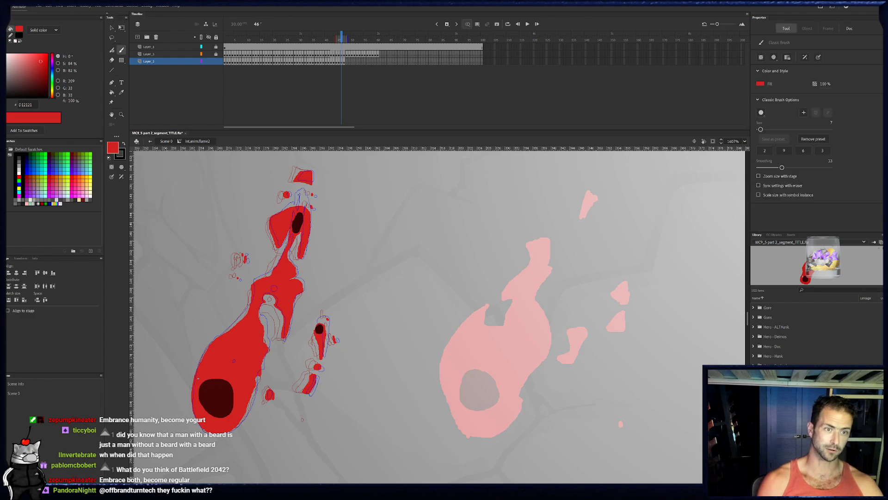
left_click(344, 61)
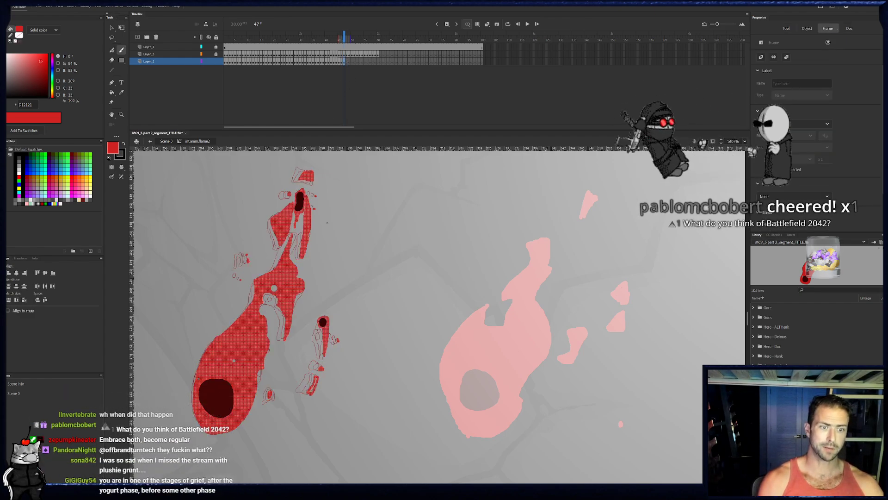
key("ctrl+a")
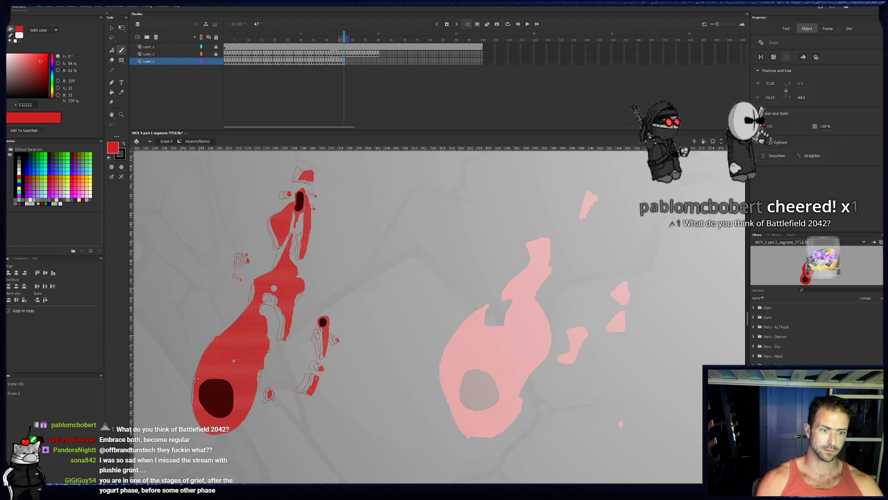
key("ctrl+shift+a")
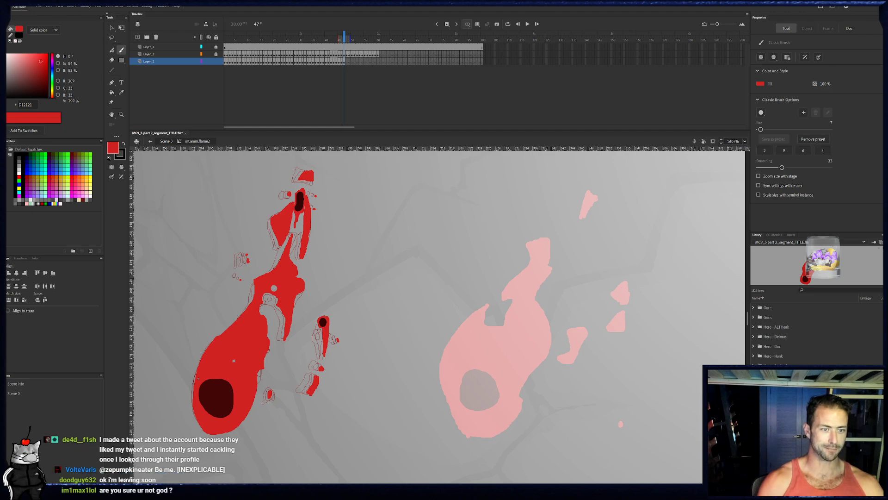
- Trace the flame's left edge on frame 48 from the base up to the thin tip, wrapping it around the upper dark spot
left_click(348, 62)
key("b")
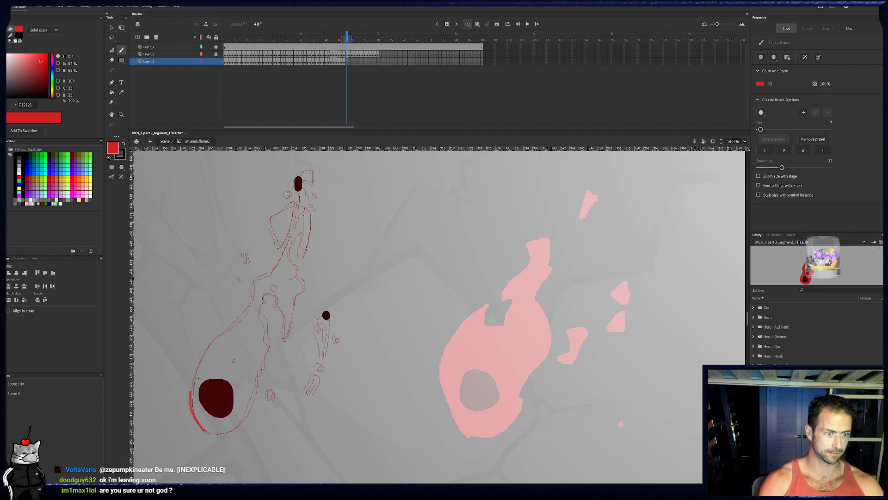
left_click_drag(206, 345, 235, 326)
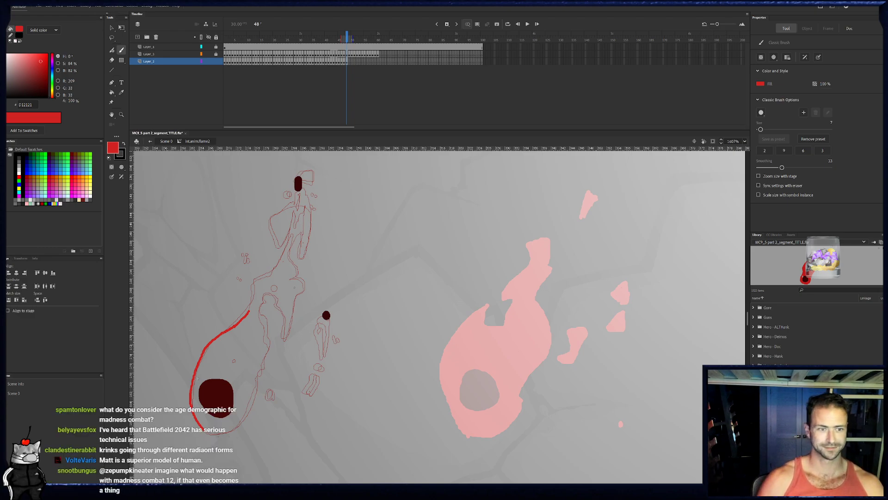
left_click_drag(253, 303, 256, 276)
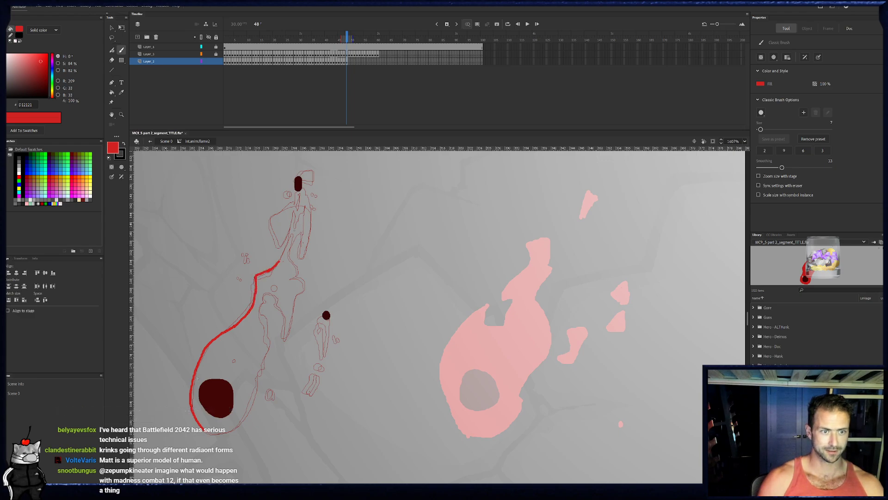
mouse_move(279, 262)
left_mouse_down()
mouse_move(294, 177)
mouse_move(301, 185)
mouse_move(293, 248)
left_mouse_up()
key("e")
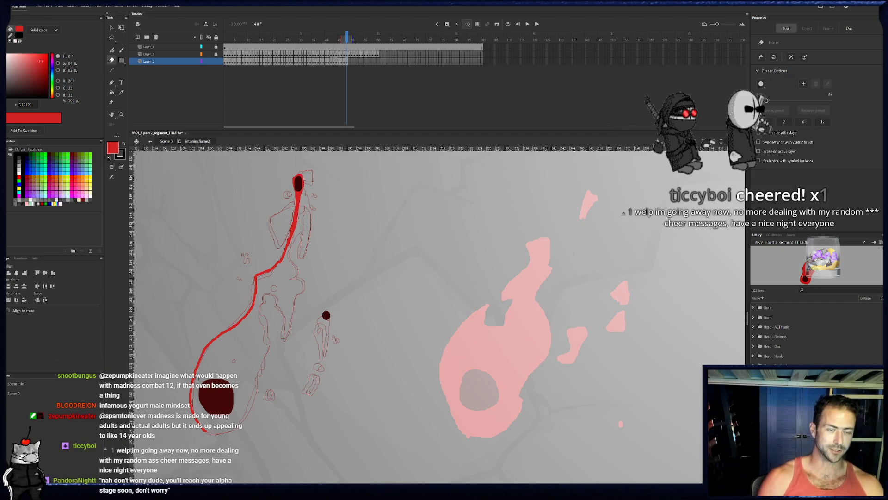
key("b")
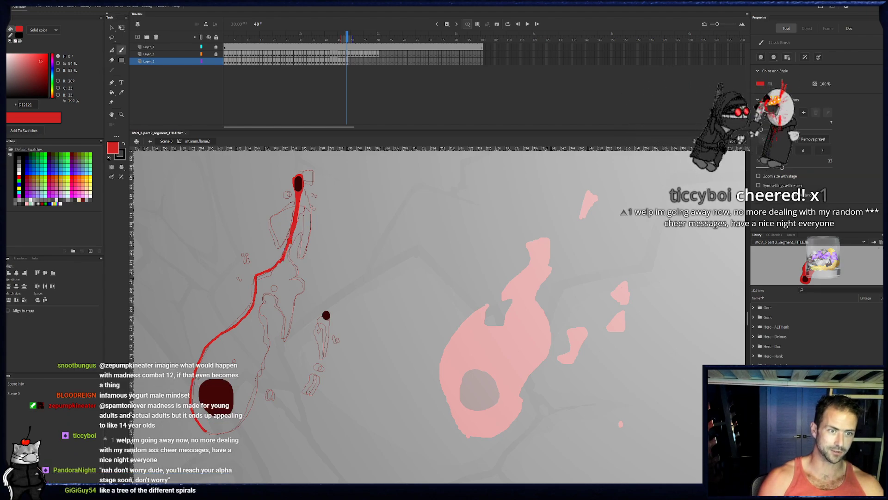
- Trace the flame's jagged right side, inner loop and base on frame 48 to close the body, and ring an oval hole inside it
mouse_move(286, 256)
left_mouse_down()
mouse_move(306, 286)
mouse_move(288, 337)
left_mouse_up()
left_click_drag(298, 293, 287, 337)
mouse_move(283, 306)
left_mouse_down()
mouse_move(263, 290)
mouse_move(266, 317)
left_mouse_up()
key("e")
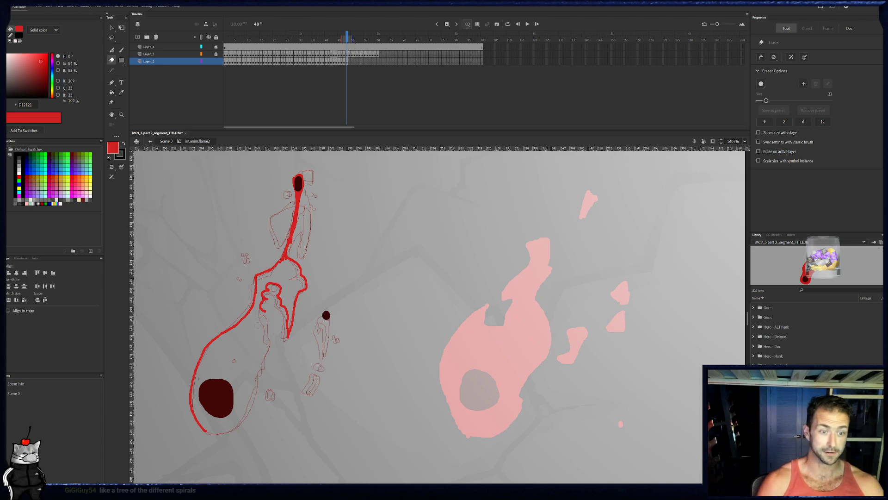
key("b")
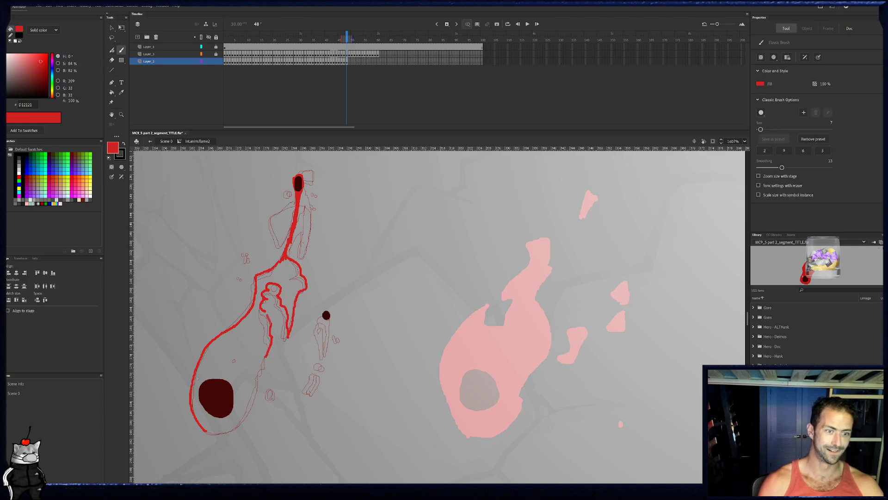
mouse_move(236, 364)
left_mouse_down()
mouse_move(237, 356)
mouse_move(240, 421)
left_mouse_up()
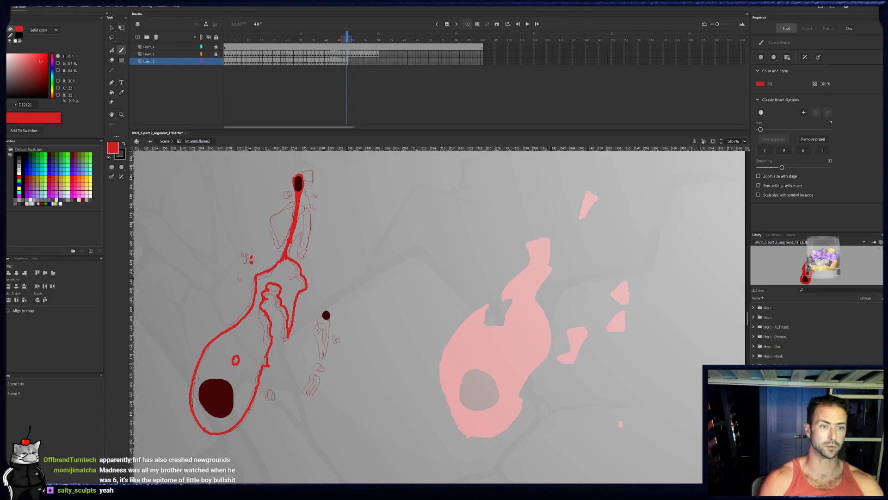
- Ring the hole above the inner loop on frame 48, outline the left lobe, and paint the right strand and top fragment
key("e")
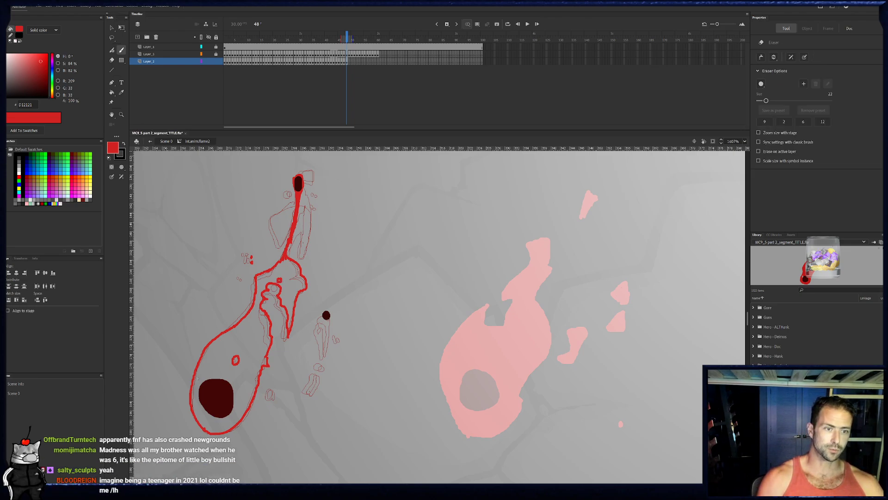
key("b")
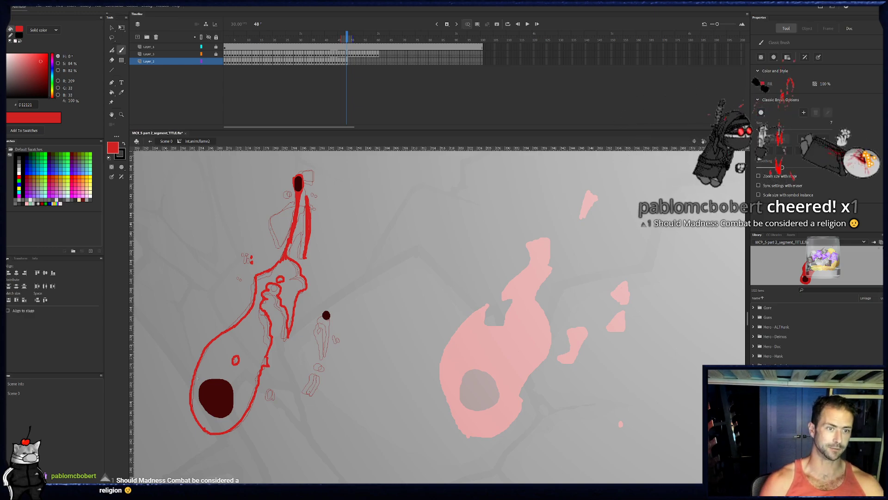
left_click_drag(281, 240, 293, 203)
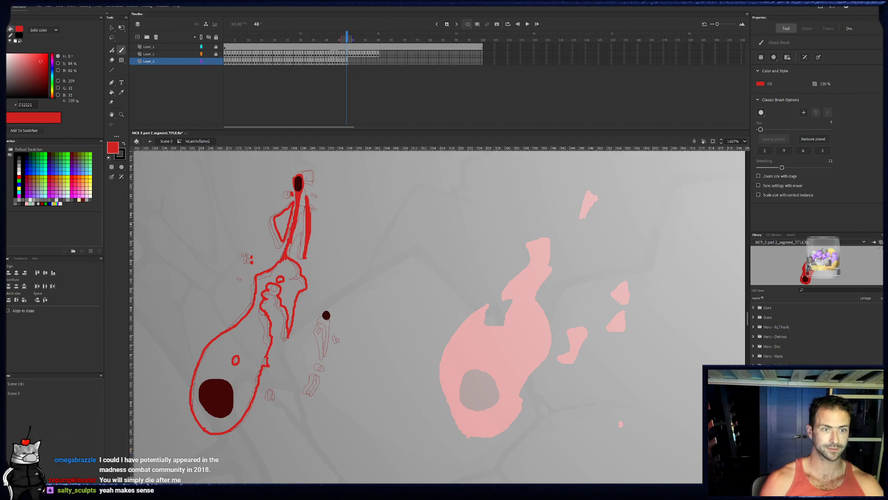
left_click_drag(309, 175, 310, 177)
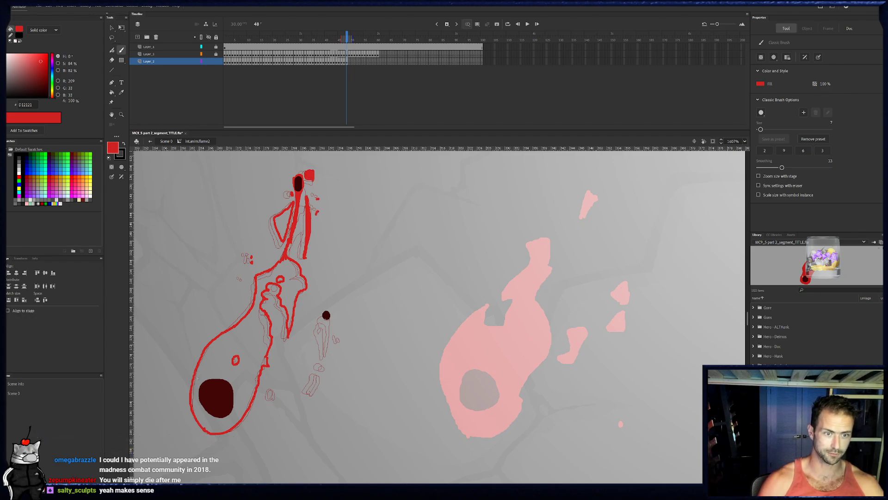
- Surround the small dark spot beside the body with a red tail on frame 48, and paint the droplets and tendril pieces below it
left_click_drag(326, 314, 326, 316)
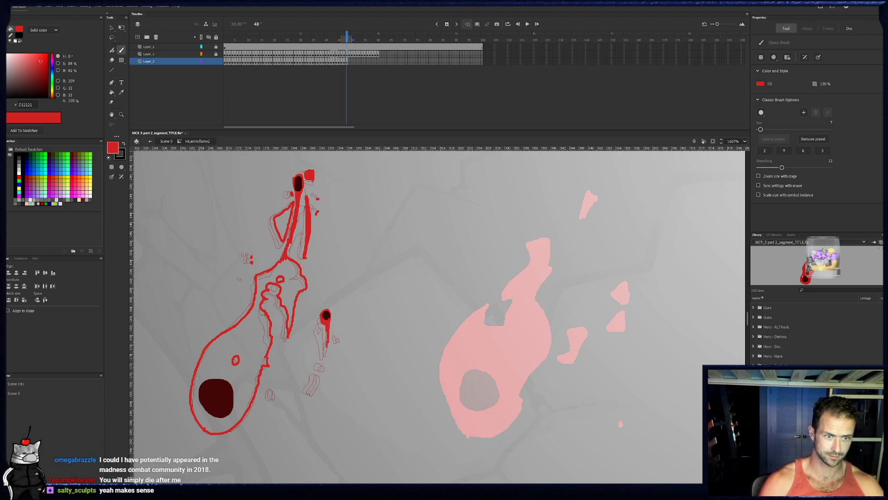
left_click_drag(340, 340, 317, 395)
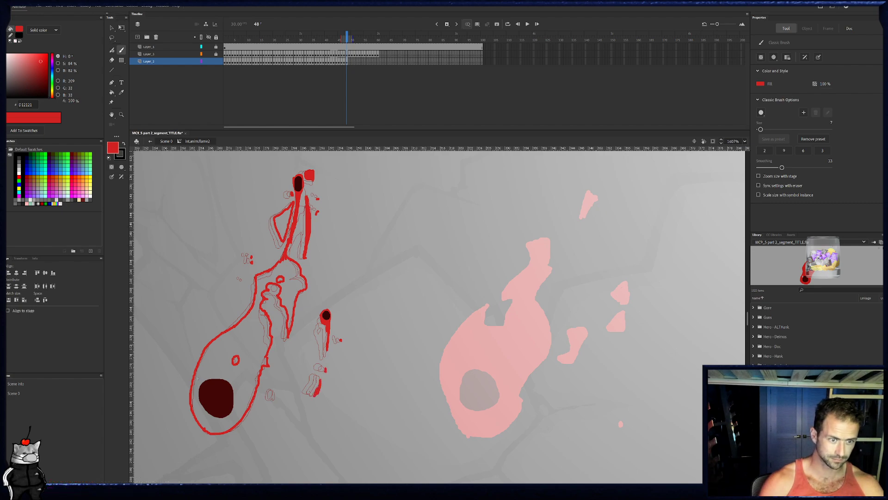
left_click_drag(273, 395, 274, 398)
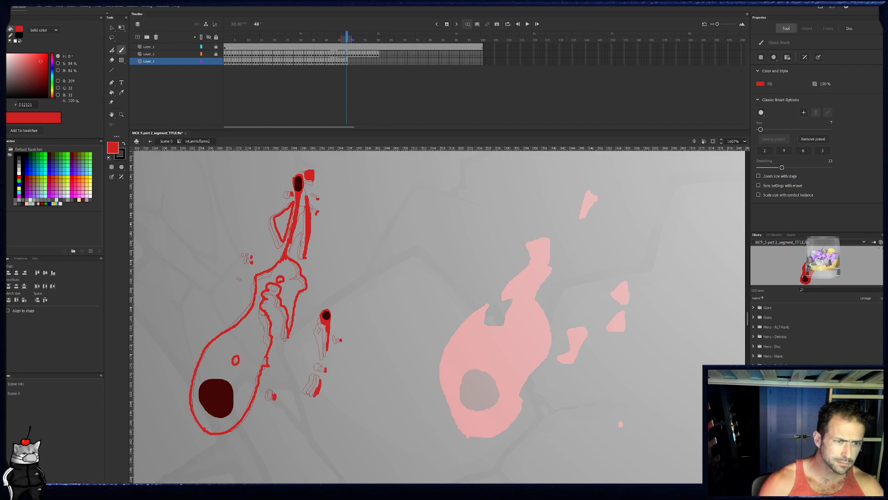
- Fill the flame body and the left lobe on frame 48 with red and compare with frame 47
key("k")
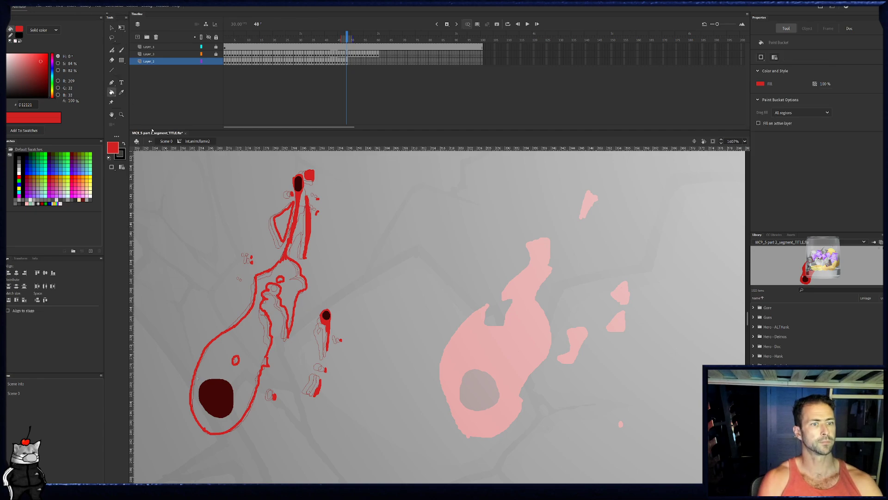
left_click(288, 277)
left_click(284, 225)
left_click_drag(348, 36, 345, 36)
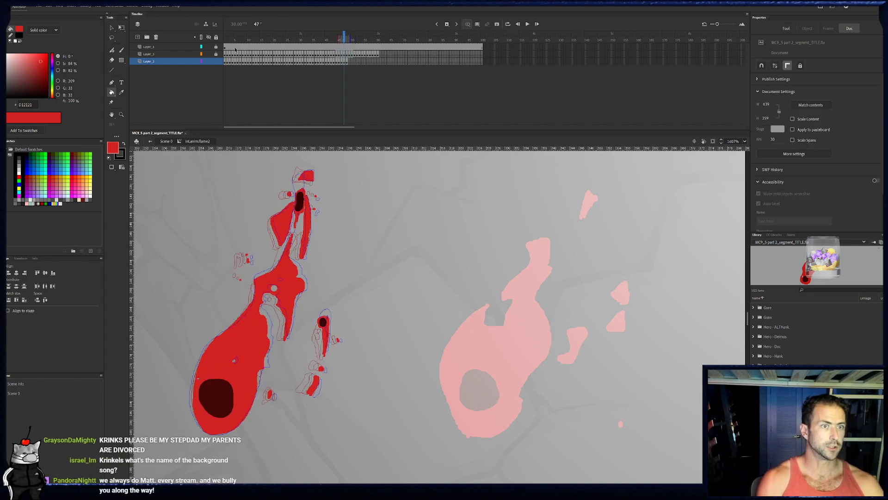
- Copy the flame drawing from frame 1 onto a new layer as a keyframe at frame 61
left_click(226, 61)
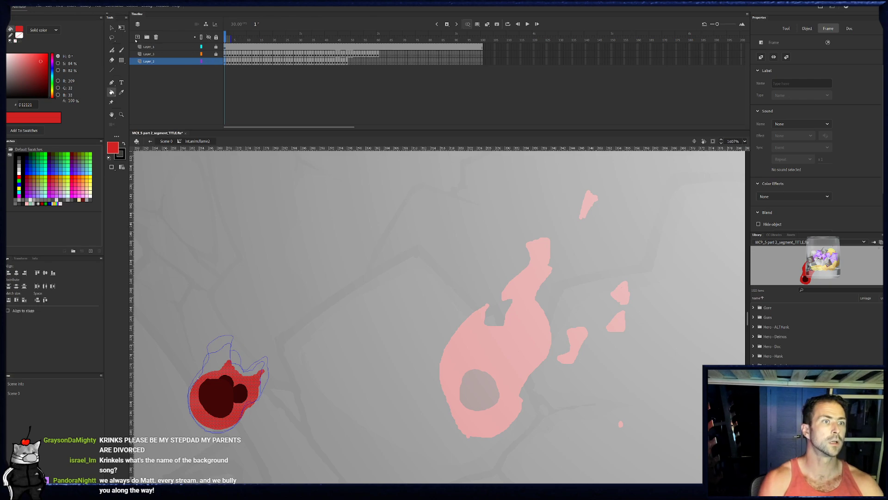
left_click(137, 38)
left_click(378, 62)
left_click(380, 64)
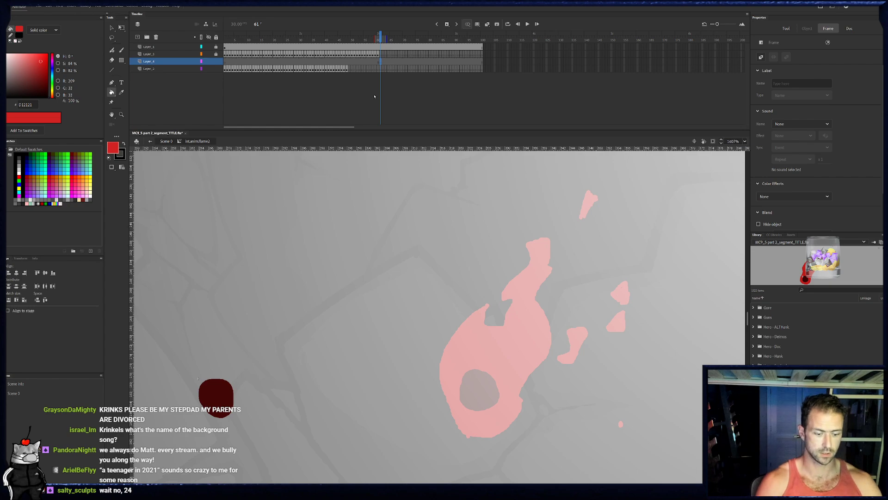
key("ctrl+shift+v")
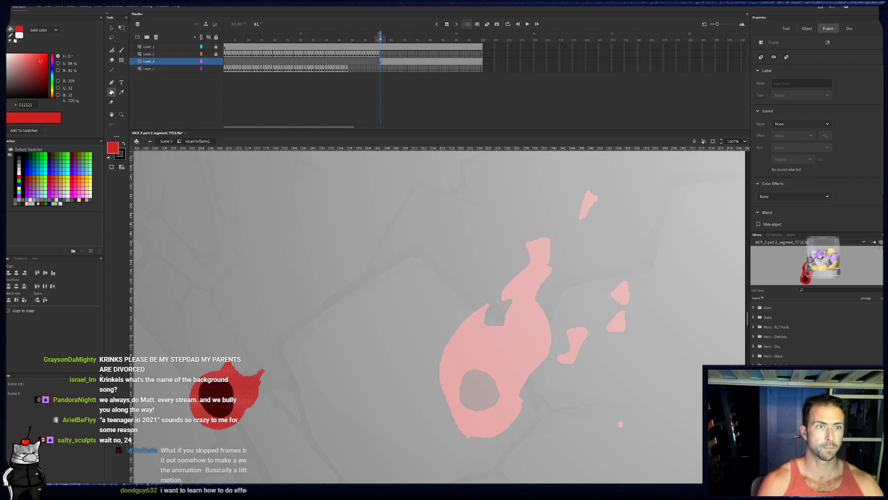
- Flip back to frames 48 and 49, and move the new layer beneath the flame drawing layer
key("comma")
key("comma")
key("comma")
key("comma")
key("comma")
key("comma")
key("comma")
key("comma")
key("comma")
key("comma")
key("comma")
key("comma")
key("comma")
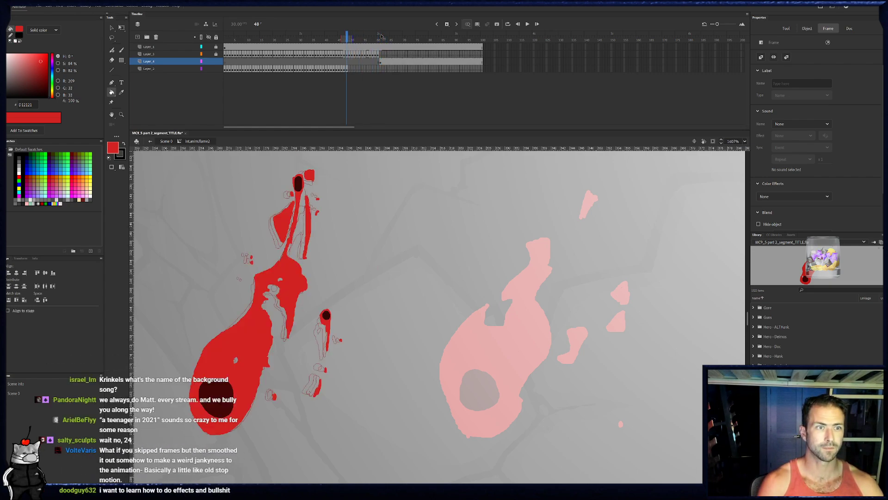
key("period")
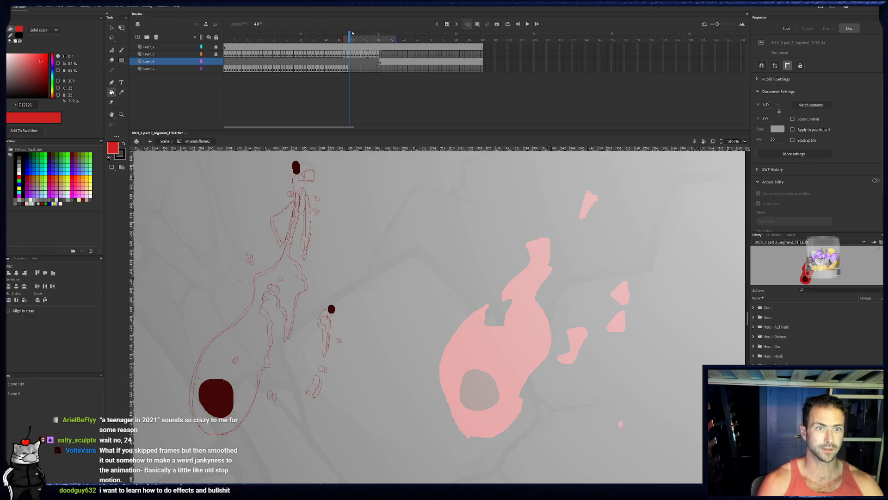
key("comma")
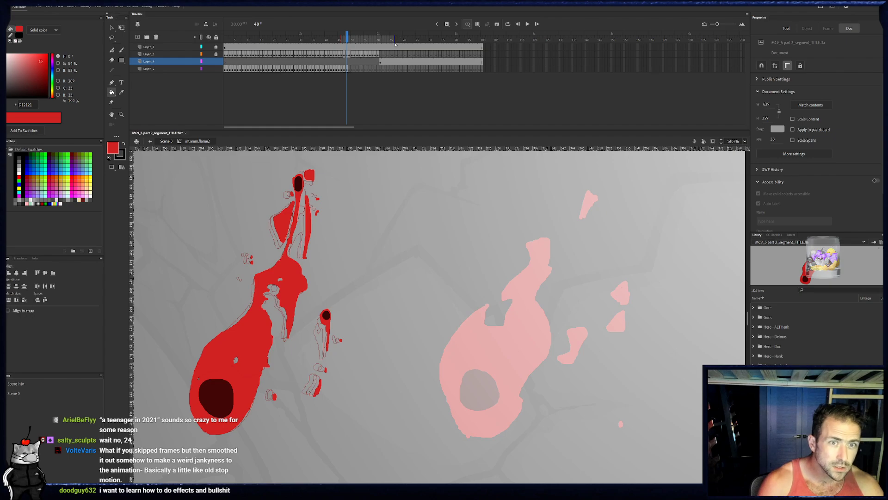
left_click_drag(161, 63, 154, 94)
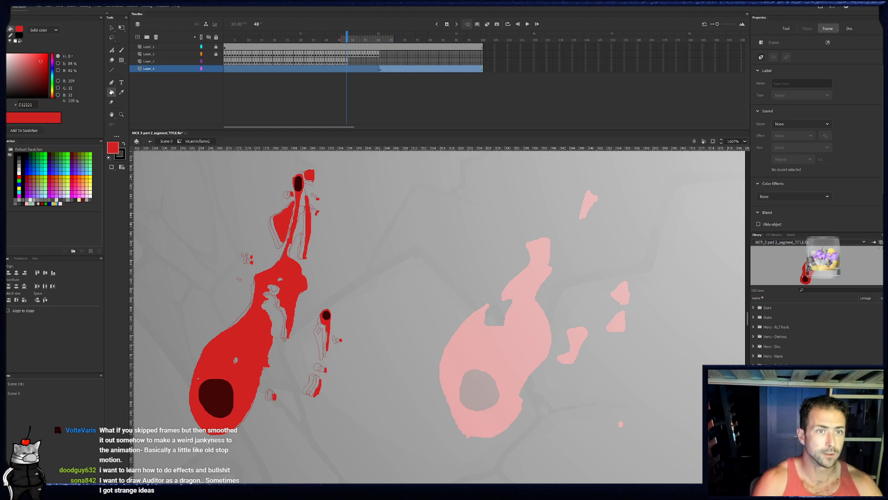
- Extend the onion skin range to the end of the animation and move the new layer back above the flame drawing layer
key("period")
key("period")
key("period")
key("period")
key("period")
key("period")
key("period")
key("period")
key("period")
key("period")
key("period")
key("period")
key("comma")
key("comma")
key("comma")
key("comma")
key("comma")
key("comma")
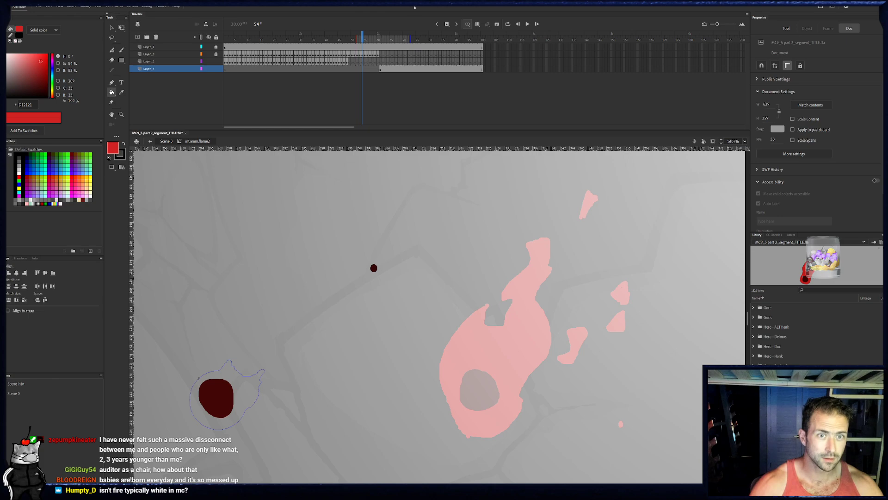
left_click_drag(410, 36, 482, 37)
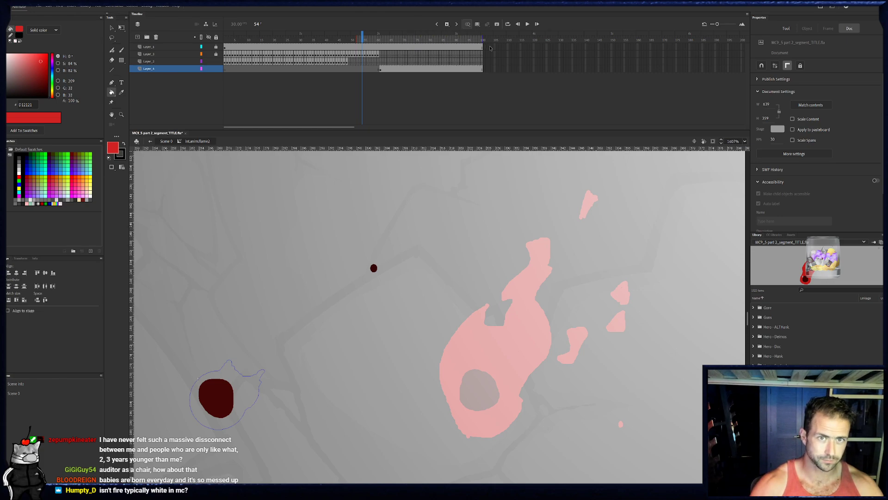
left_click_drag(362, 39, 347, 40)
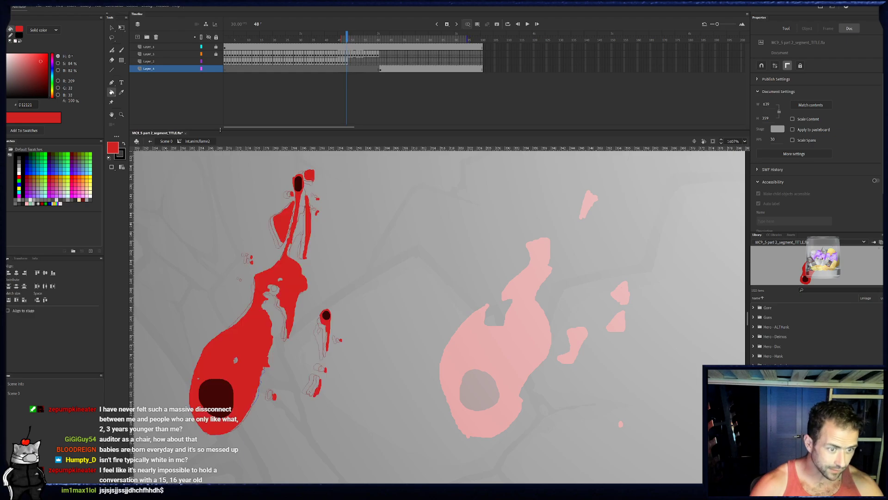
left_click_drag(152, 69, 154, 61)
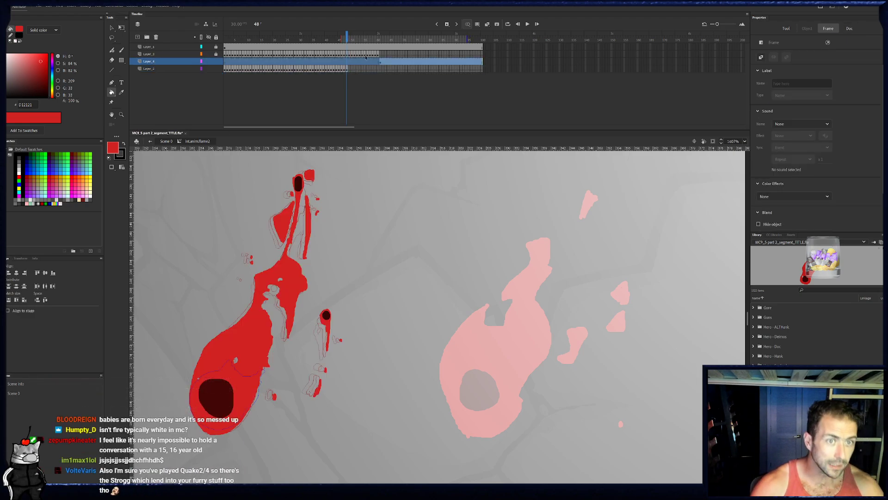
- Insert a blank keyframe at frame 49 on the flame drawing layer and trace the flame's left edge from the base to the tip
left_click(346, 68)
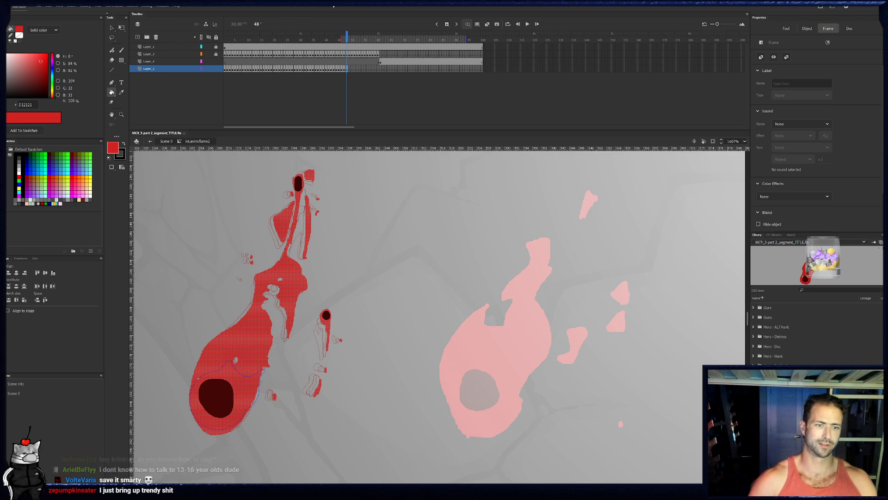
key("F7")
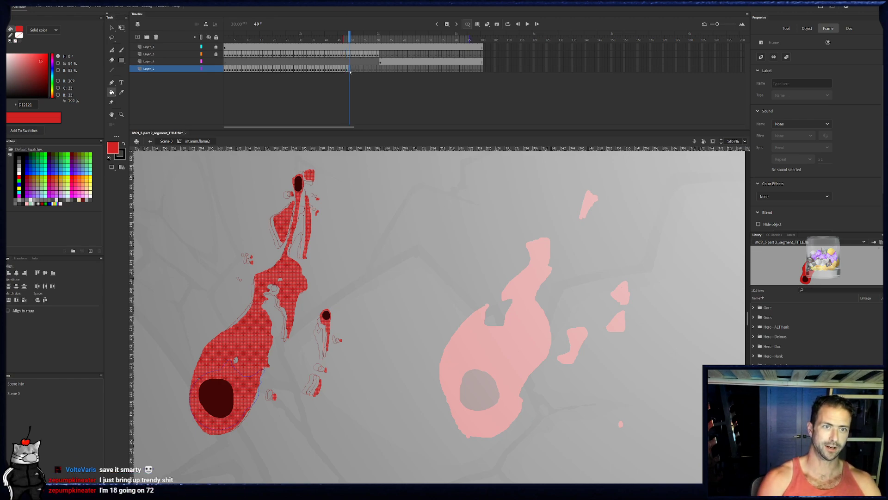
key("b")
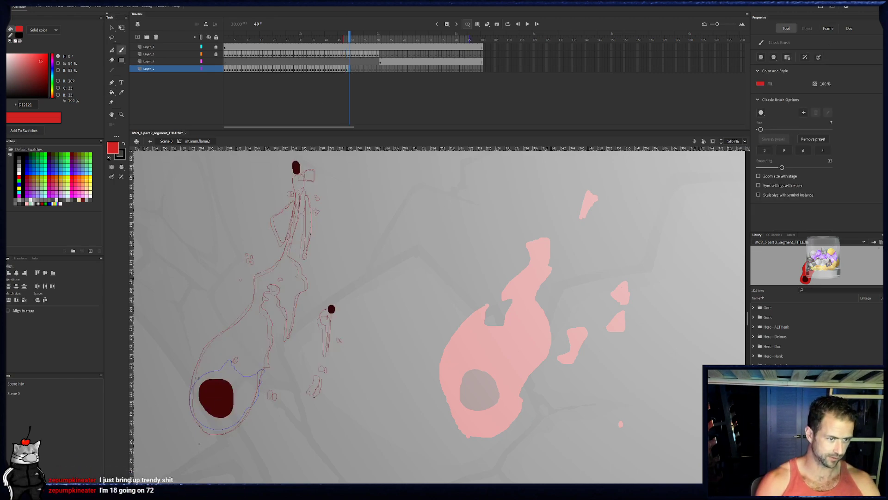
left_click_drag(219, 342, 189, 397)
key("ctrl+z")
mouse_move(202, 427)
left_mouse_down()
mouse_move(192, 413)
mouse_move(194, 373)
mouse_move(205, 349)
mouse_move(251, 307)
left_mouse_up()
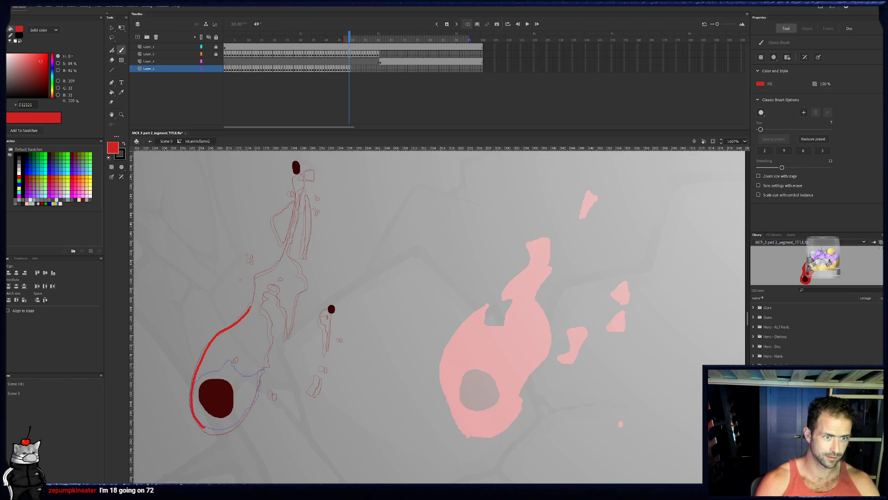
left_click(349, 69)
left_click(350, 68)
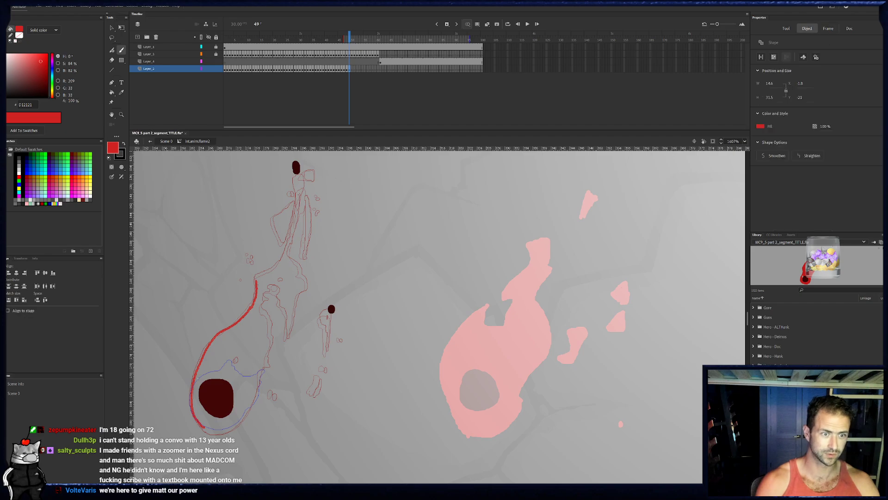
mouse_move(258, 276)
left_mouse_down()
mouse_move(291, 237)
mouse_move(297, 262)
left_mouse_up()
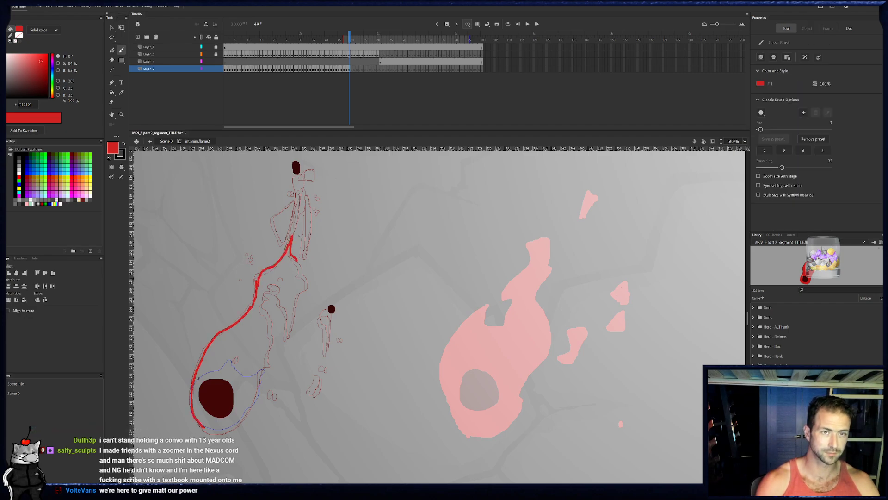
left_click(347, 36)
left_click(349, 37)
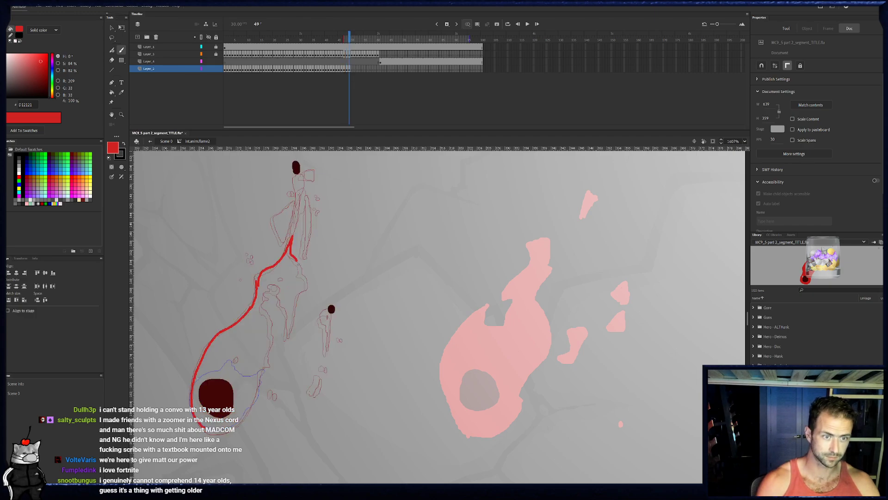
- Trace the flame's right side, inner loop and base on frame 49 to close the body, and ring two holes inside it
left_click_drag(307, 281, 290, 332)
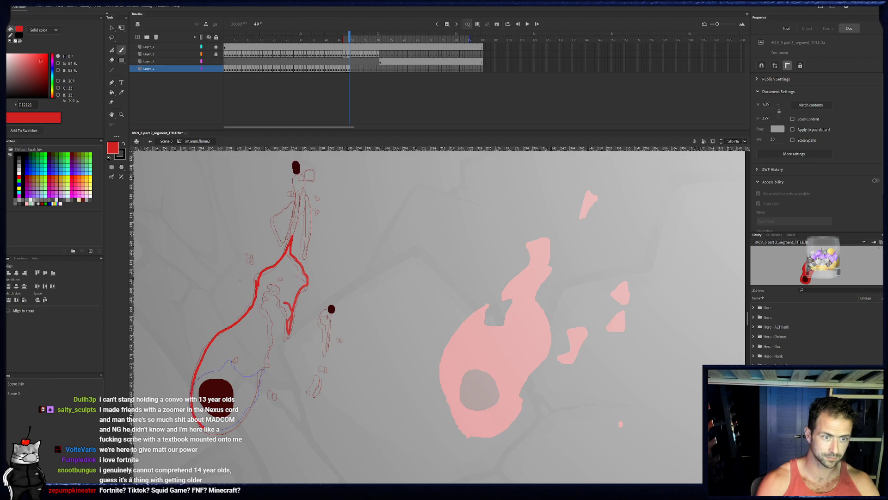
mouse_move(283, 295)
left_mouse_down()
mouse_move(273, 279)
mouse_move(266, 289)
left_mouse_up()
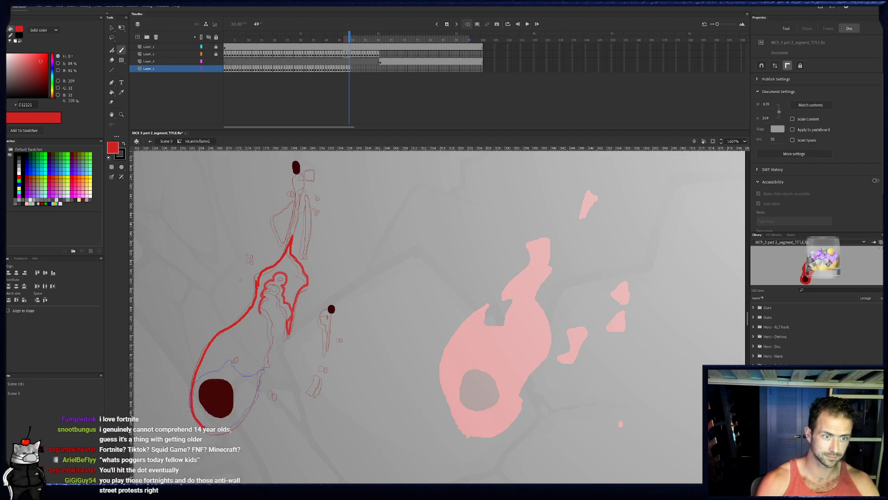
left_click(348, 69)
left_click(350, 70)
key("e")
left_click_drag(264, 316, 263, 310)
key("b")
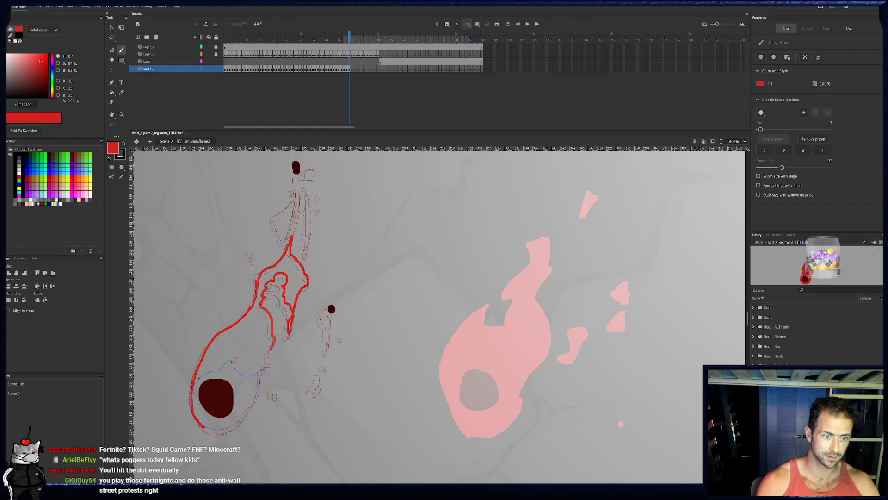
mouse_move(233, 363)
left_mouse_down()
mouse_move(244, 350)
mouse_move(237, 364)
mouse_move(246, 352)
mouse_move(264, 370)
mouse_move(256, 398)
mouse_move(226, 429)
mouse_move(203, 427)
left_mouse_up()
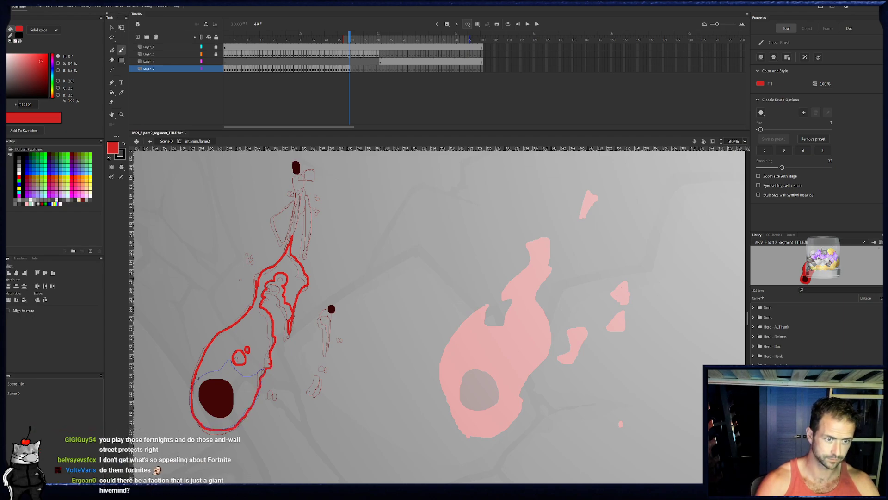
- Paint the small droplets beside the body on frame 49 and ring the small dark spot with a red tail
mouse_move(280, 397)
left_mouse_down()
mouse_move(296, 381)
mouse_move(322, 397)
left_mouse_up()
left_click(326, 381)
left_click(329, 372)
left_click_drag(342, 342, 331, 350)
left_click_drag(330, 317, 335, 311)
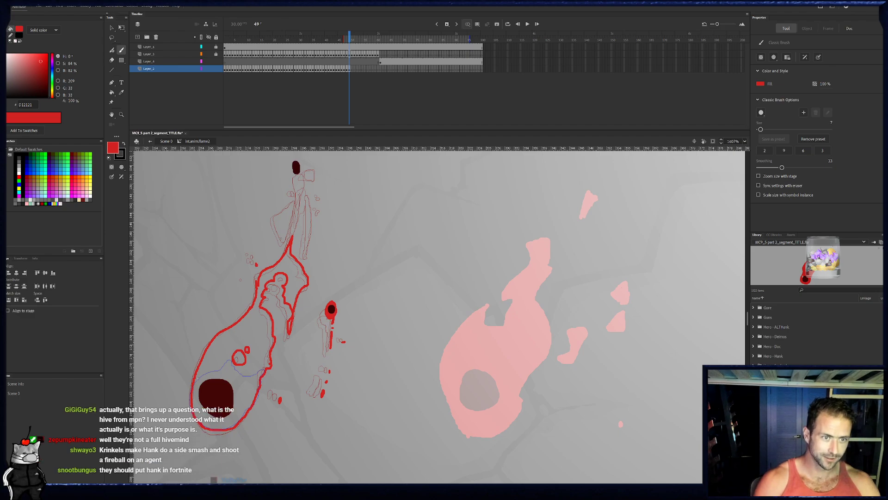
- Ring the upper dark spot on frame 49 in red and paint a thin broken tail below it
mouse_move(294, 160)
left_mouse_down()
mouse_move(293, 174)
mouse_move(299, 167)
left_mouse_up()
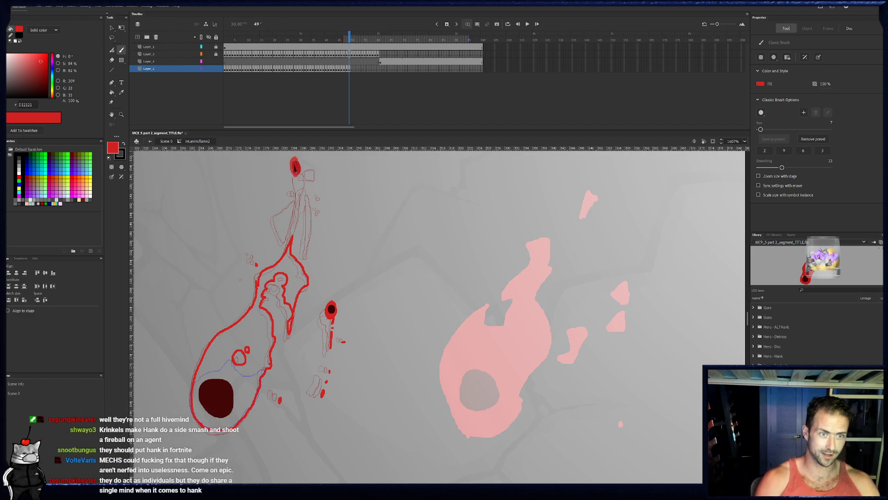
key("ctrl+z")
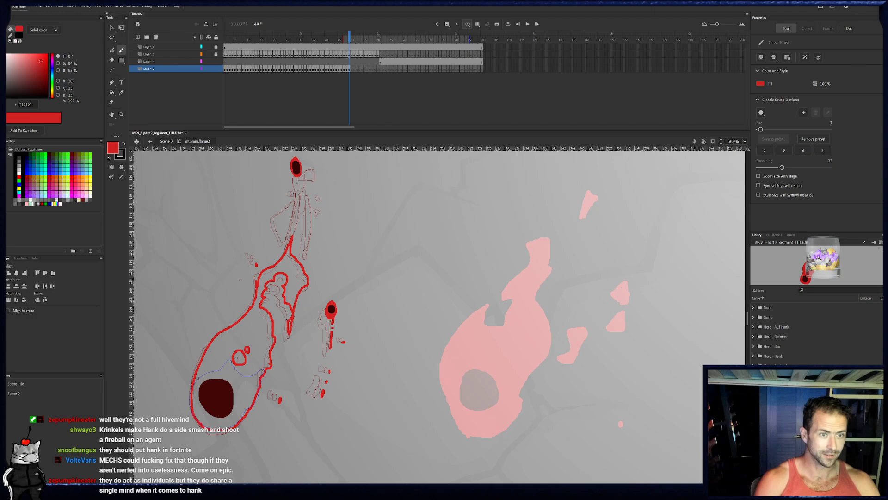
left_click_drag(298, 178, 297, 212)
left_click(297, 227)
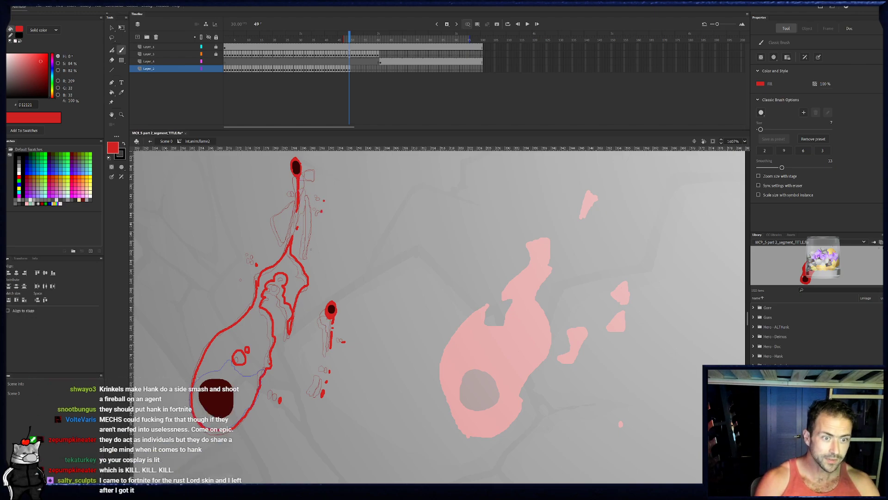
- Paint the broken right strand and the top fragment beside the upper tail on frame 49
left_click_drag(310, 237, 308, 258)
mouse_move(312, 221)
left_mouse_down()
mouse_move(309, 194)
mouse_move(311, 229)
left_mouse_up()
left_click_drag(308, 199, 310, 215)
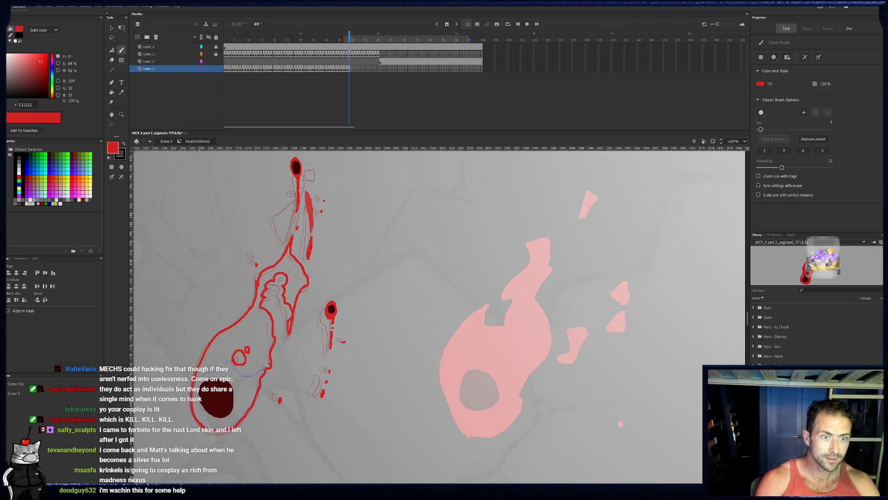
left_click_drag(309, 173, 315, 187)
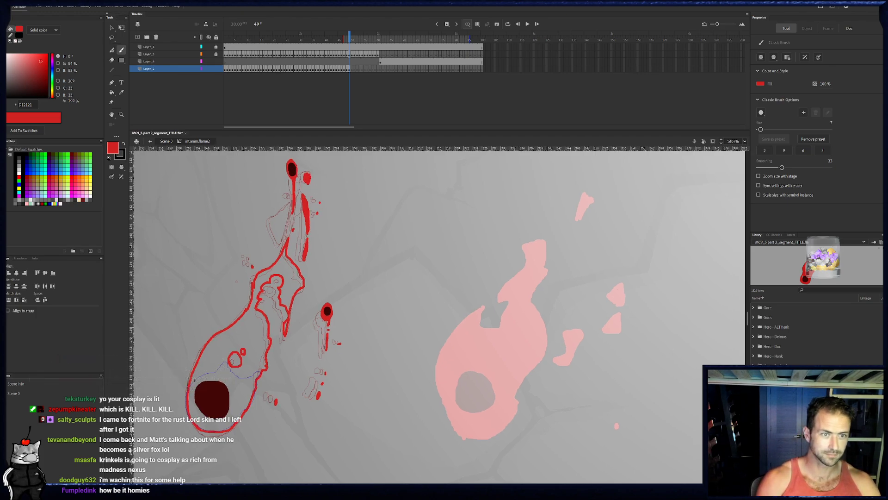
- Outline the left lobe on frame 49 and fill the lobe and the flame body with red
mouse_move(275, 228)
left_mouse_down()
mouse_move(289, 203)
mouse_move(281, 237)
left_mouse_up()
key("k")
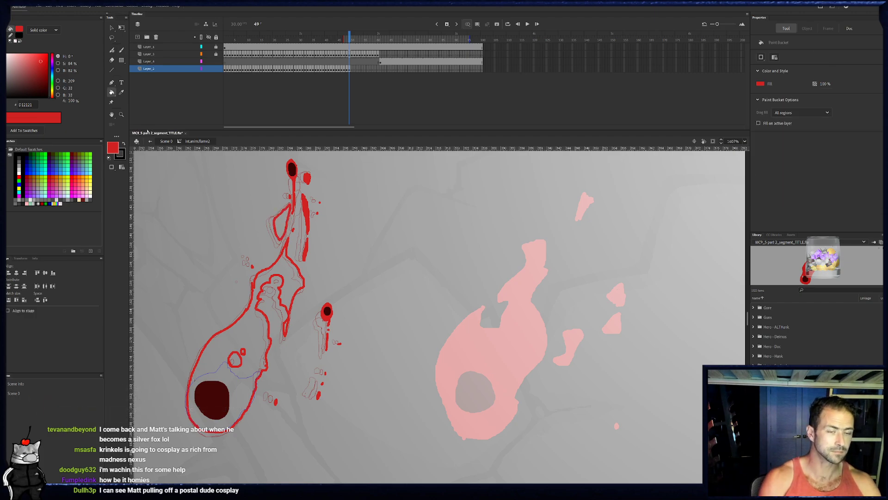
left_click(283, 222)
left_click(284, 282)
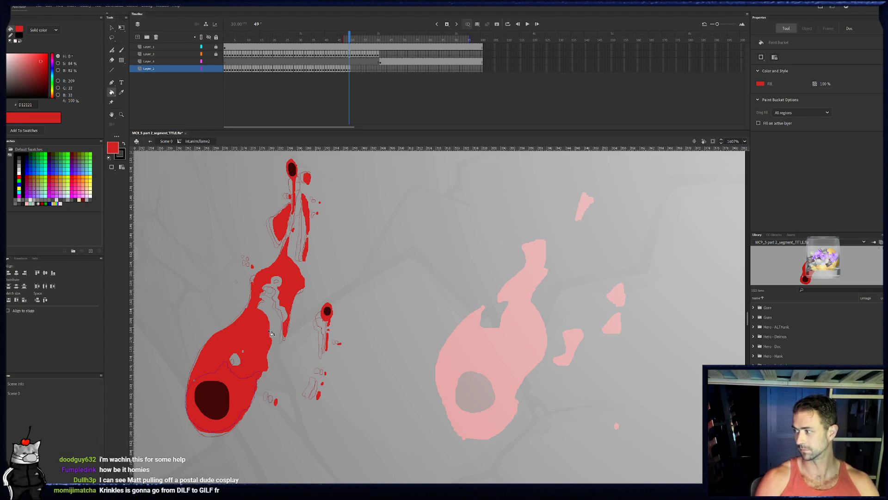
- Outline the flame body and its small inner gap around the large dark spot on frame 50, and fill the body with red
key("e")
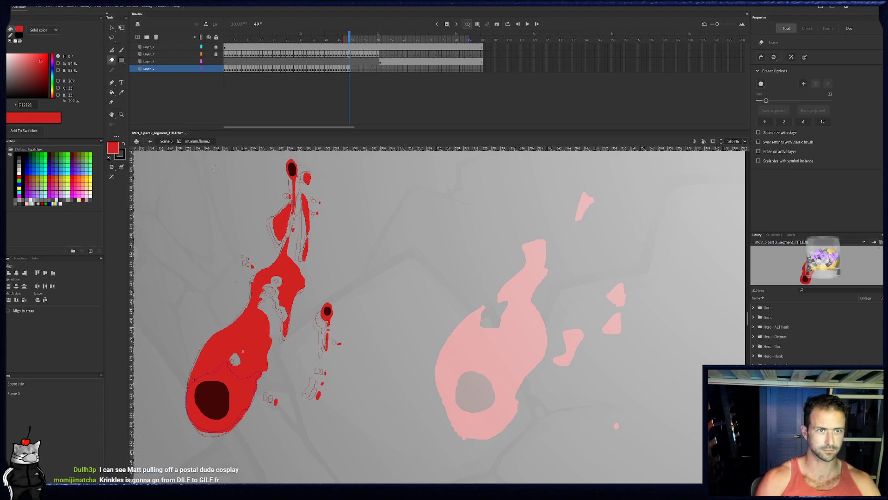
left_click(353, 72)
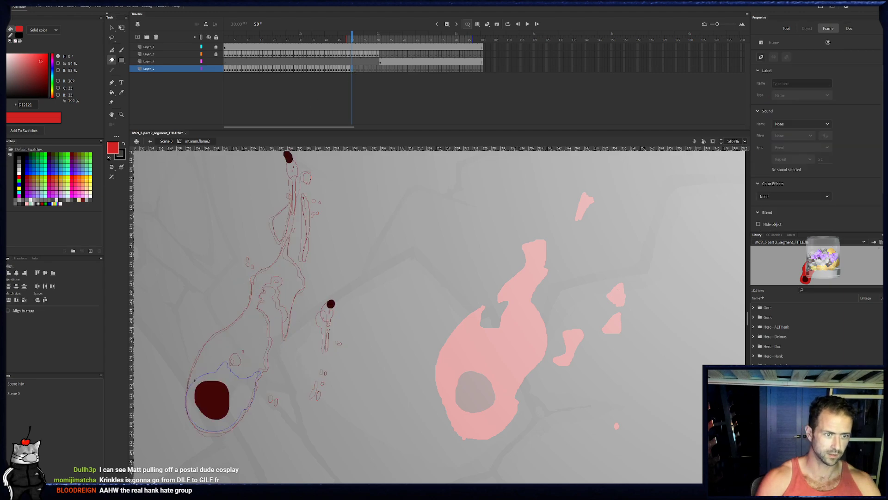
key("b")
mouse_move(233, 351)
left_mouse_down()
mouse_move(232, 361)
mouse_move(242, 348)
mouse_move(243, 358)
mouse_move(229, 371)
left_mouse_up()
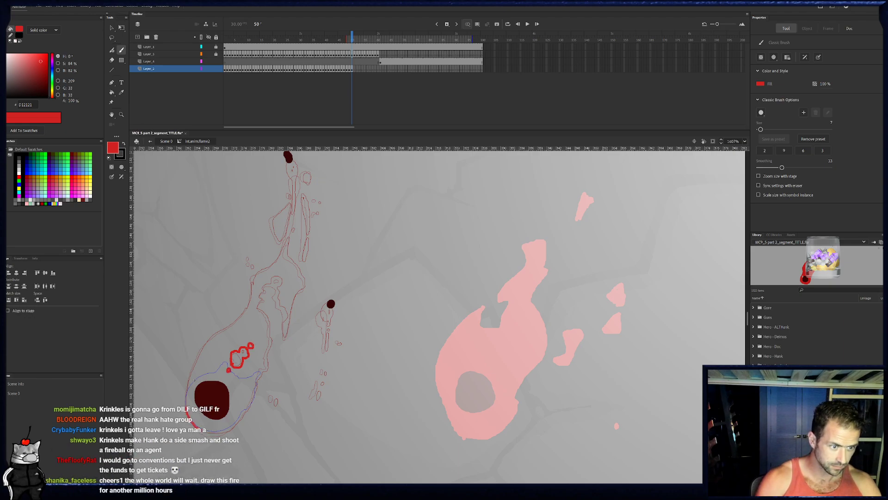
left_click_drag(198, 359, 213, 341)
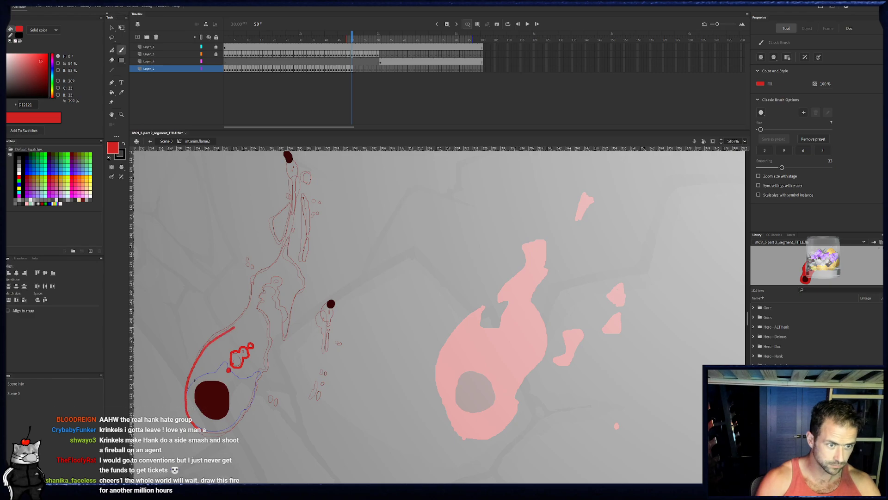
left_click_drag(263, 324, 246, 406)
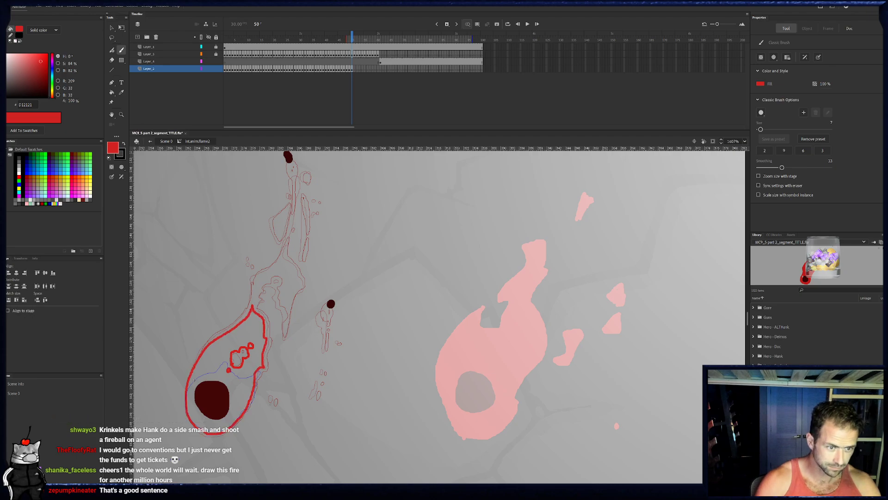
key("k")
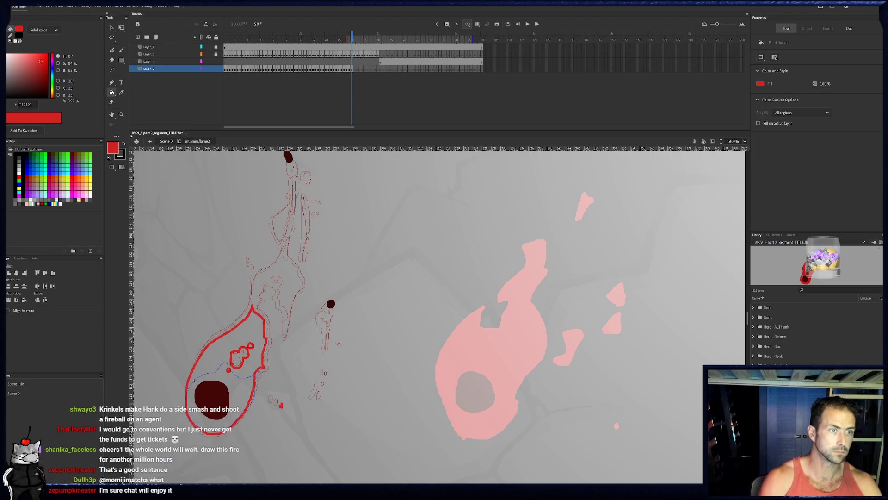
left_click(263, 342)
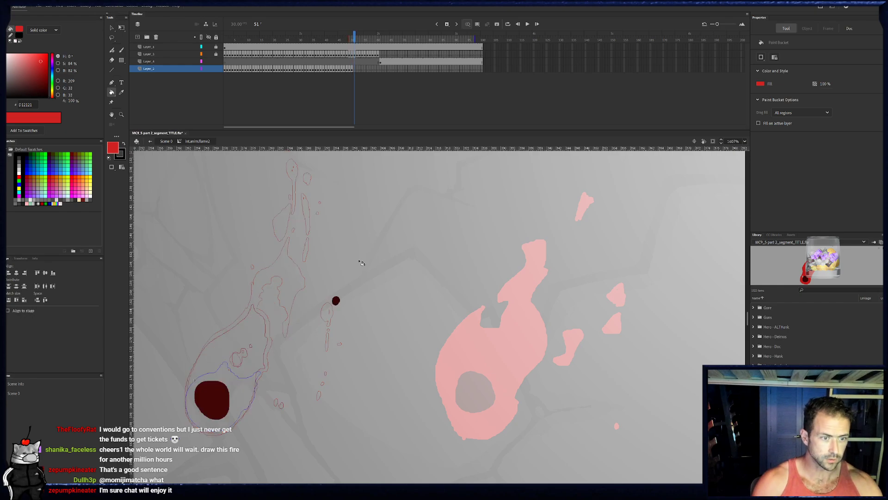
- Outline the irregular inner gap and the pointed flame body around the large dark spot on frame 51 in red
key("period")
key("b")
left_click_drag(227, 370, 235, 351)
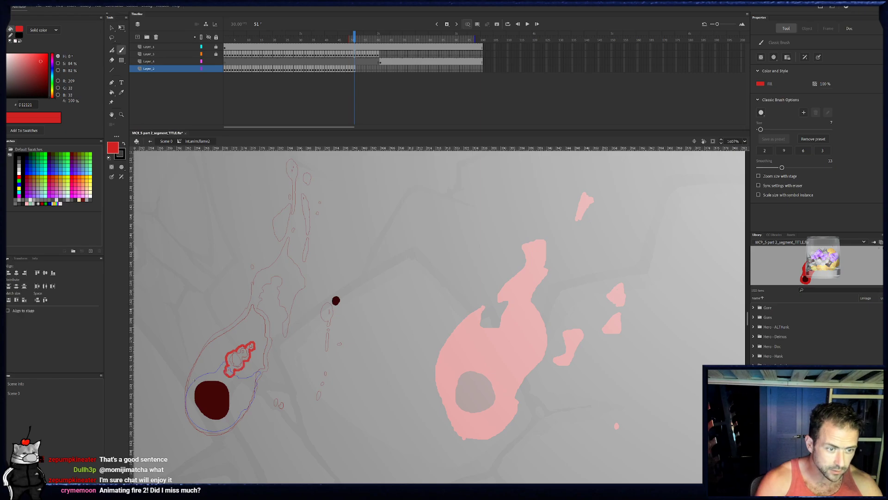
mouse_move(201, 428)
left_mouse_down()
mouse_move(186, 388)
mouse_move(199, 356)
left_mouse_up()
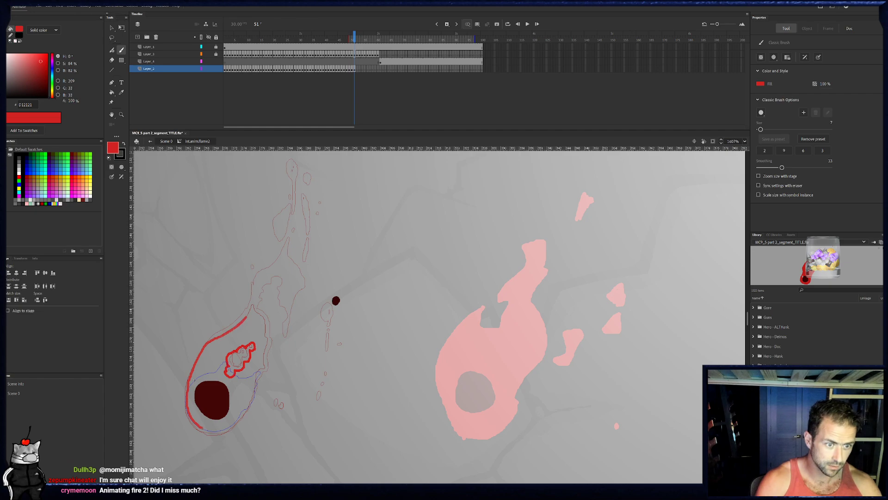
left_click_drag(251, 310, 262, 352)
mouse_move(254, 392)
left_mouse_down()
mouse_move(236, 422)
mouse_move(217, 430)
left_mouse_up()
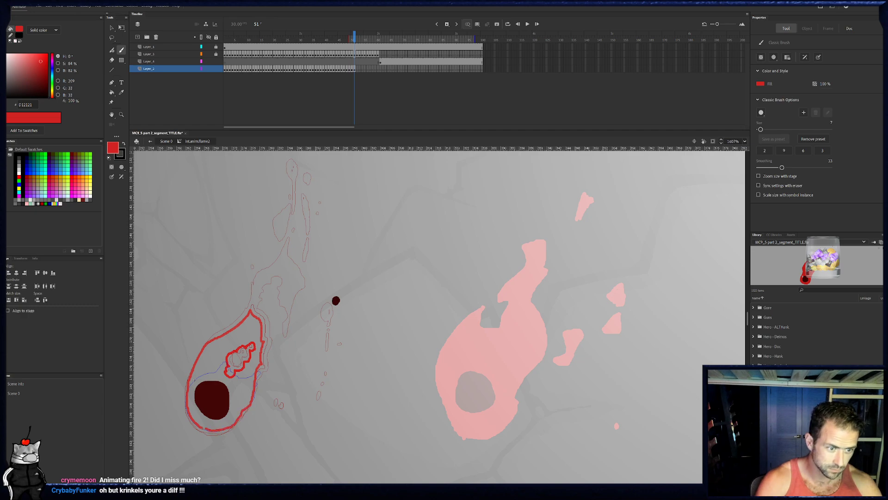
- Fill the flame body on frame 51 with red and erase a tiny spot above the inner gap with a size 6 eraser
left_click(111, 92)
left_click(244, 375)
key("e")
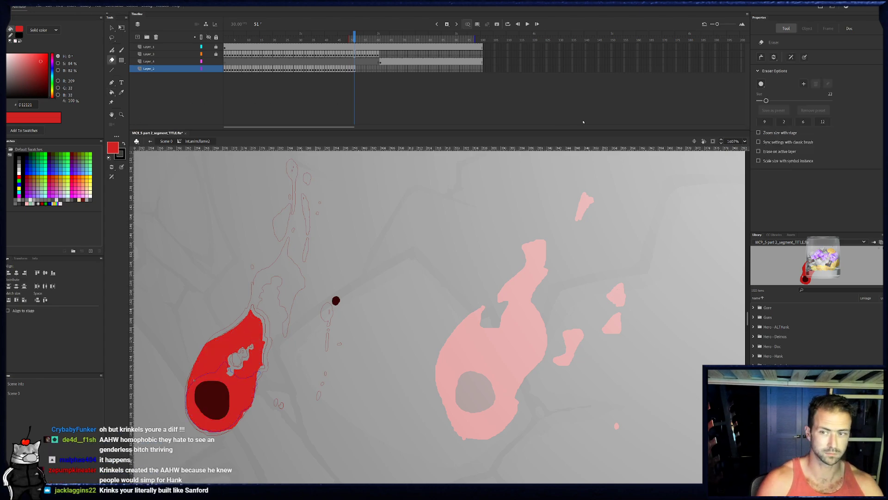
left_click(803, 121)
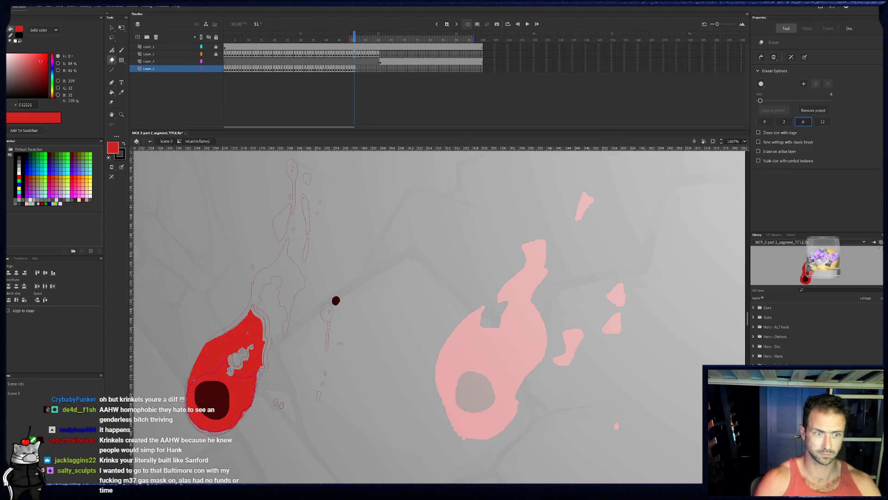
- Outline the flame body with a small notch in its left edge and an inner gap on frame 52, and fill it with red
left_click(356, 70)
key("b")
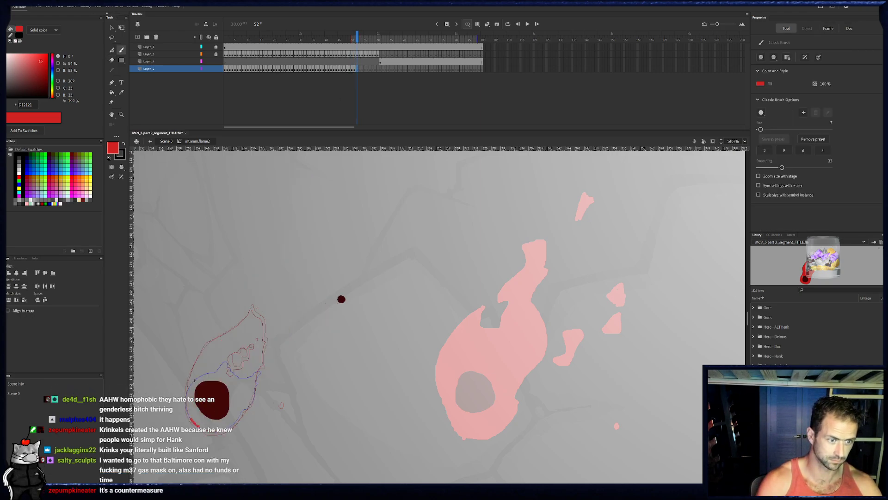
mouse_move(186, 399)
left_mouse_down()
mouse_move(190, 370)
mouse_move(211, 342)
left_mouse_up()
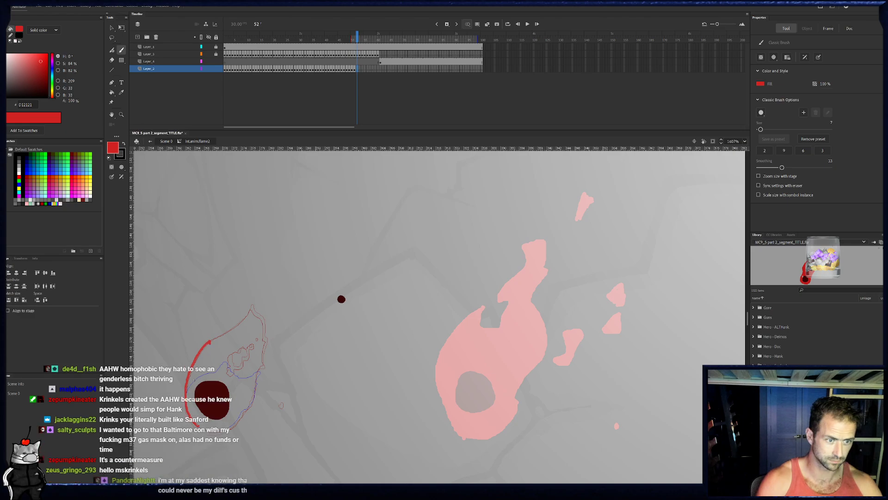
mouse_move(250, 317)
left_mouse_down()
mouse_move(260, 337)
mouse_move(229, 355)
mouse_move(226, 372)
mouse_move(247, 364)
left_mouse_up()
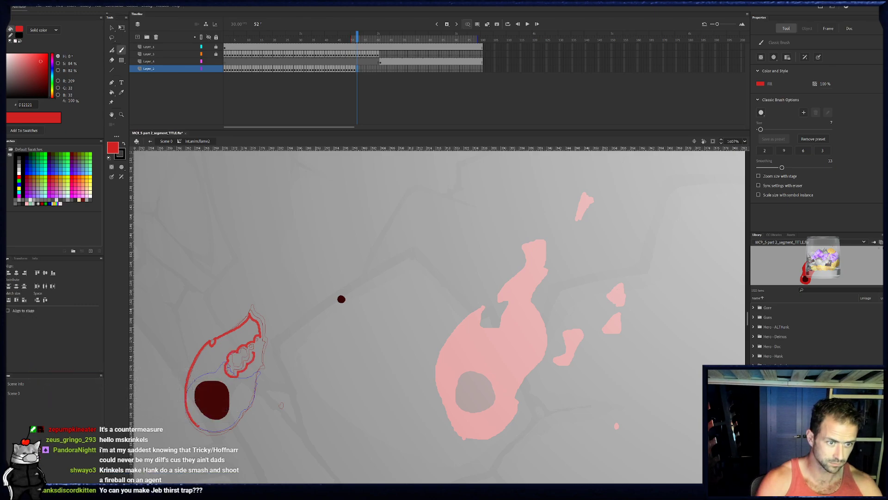
left_click_drag(262, 342, 248, 409)
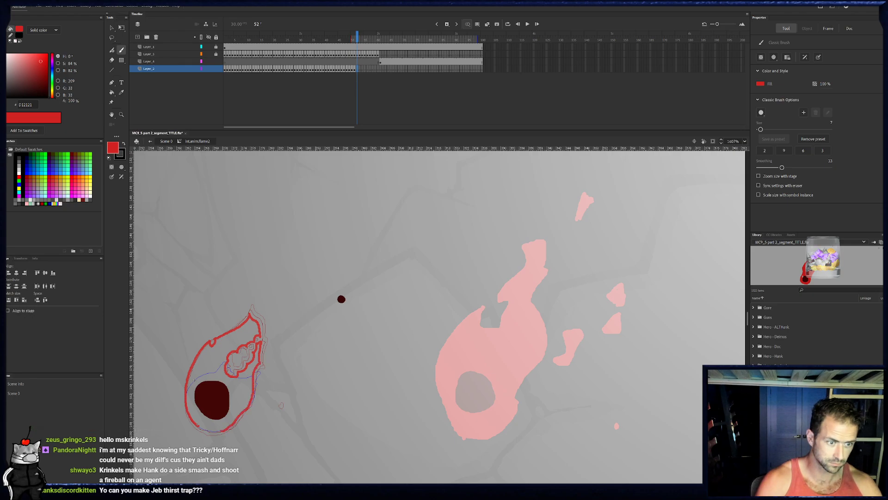
left_click_drag(199, 427, 196, 422)
key("k")
left_click(233, 371)
key("e")
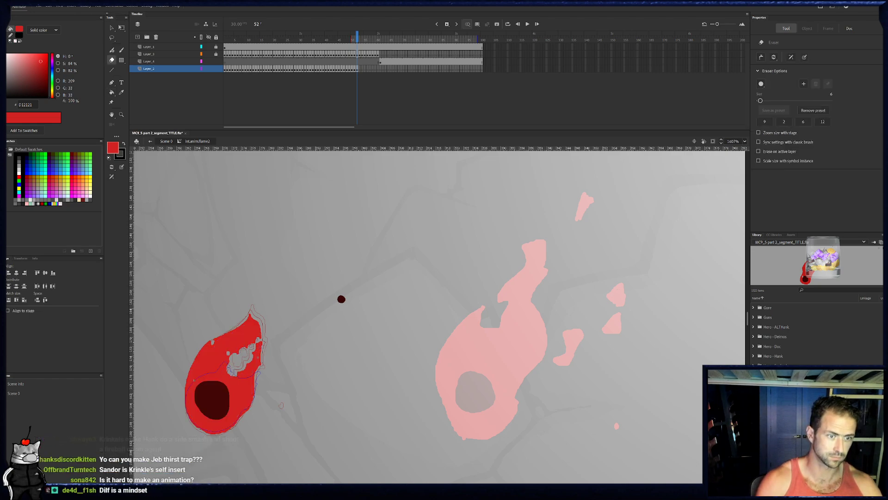
- Outline the flame body on frame 53 with two left-edge notches and a larger inner gap, and fill it with red
left_click(361, 68)
key("b")
mouse_move(199, 427)
left_mouse_down()
mouse_move(187, 414)
mouse_move(186, 386)
mouse_move(204, 346)
left_mouse_up()
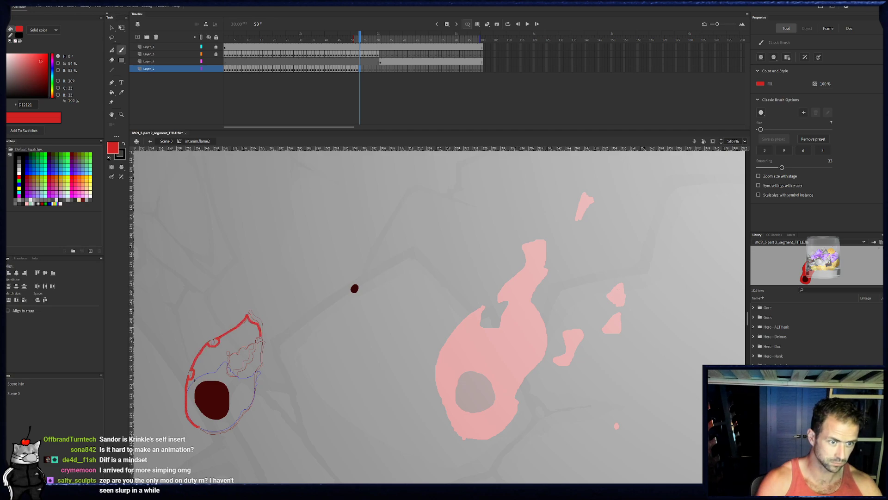
mouse_move(260, 341)
left_mouse_down()
mouse_move(226, 350)
mouse_move(226, 363)
left_mouse_up()
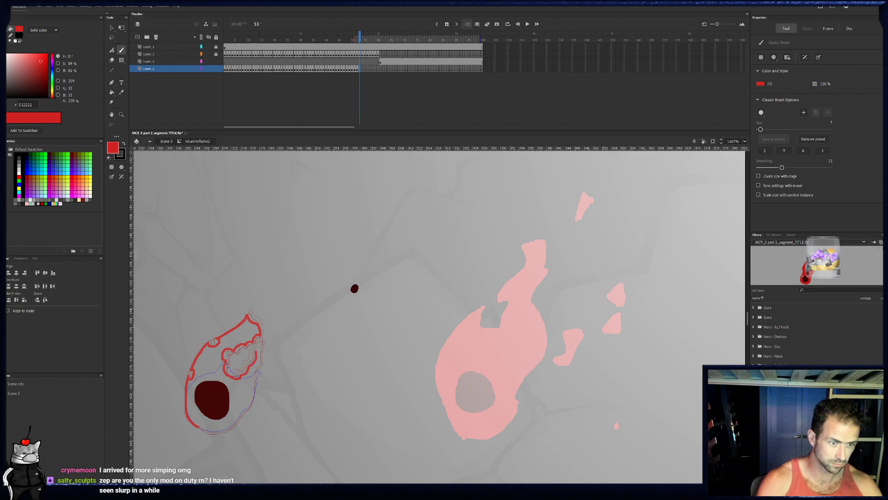
mouse_move(258, 379)
left_mouse_down()
mouse_move(249, 408)
mouse_move(212, 432)
left_mouse_up()
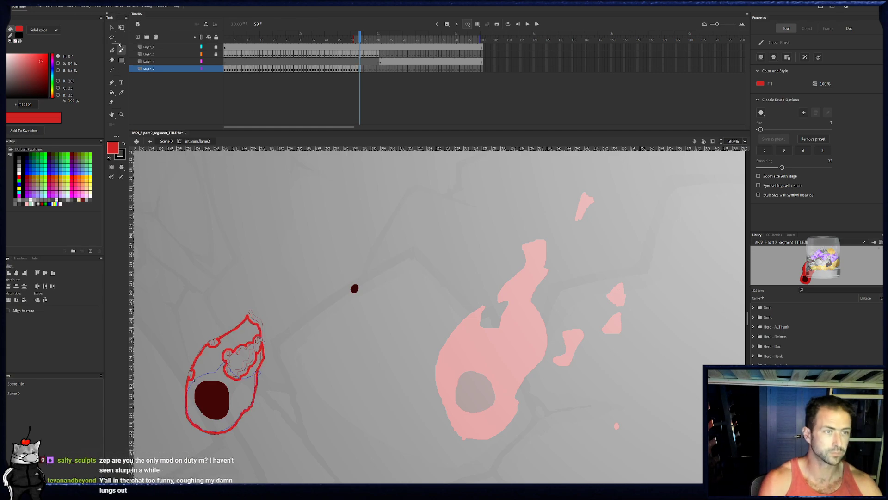
left_click(111, 83)
left_click(111, 92)
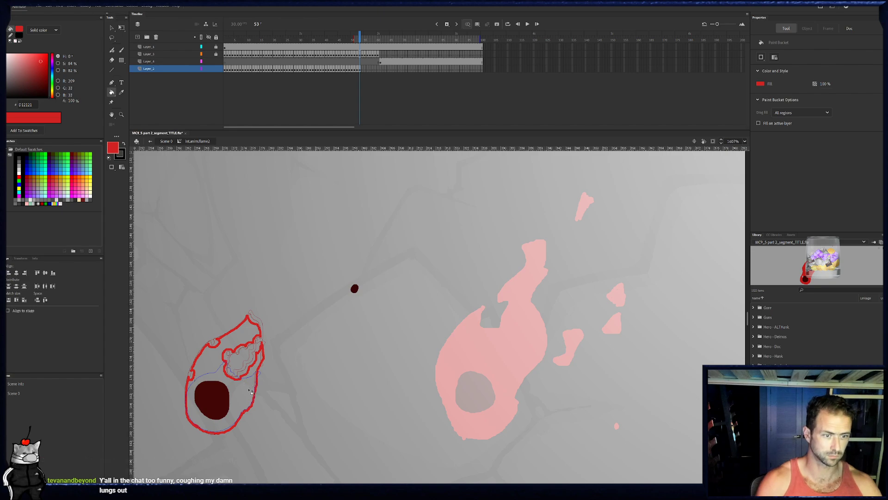
left_click(208, 357)
- Outline the flame body on frame 54 with deeper left-edge notches and a wide inner gap opening towards the right edge
key("b")
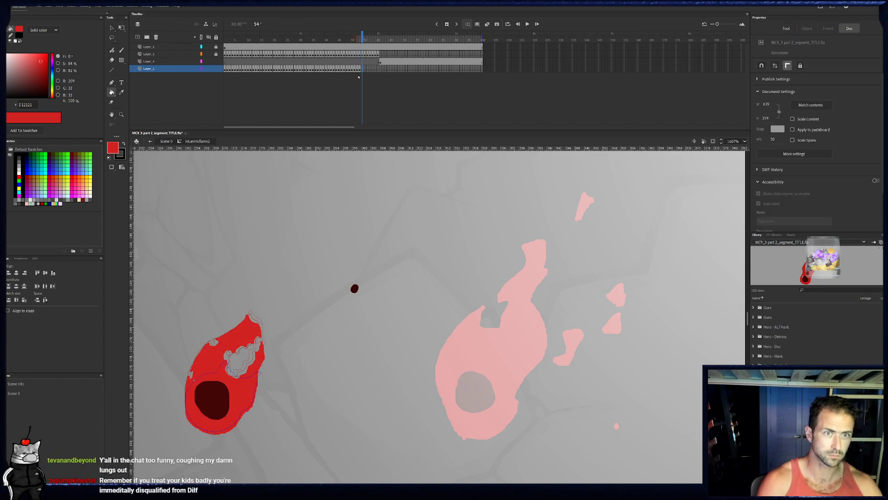
key("period")
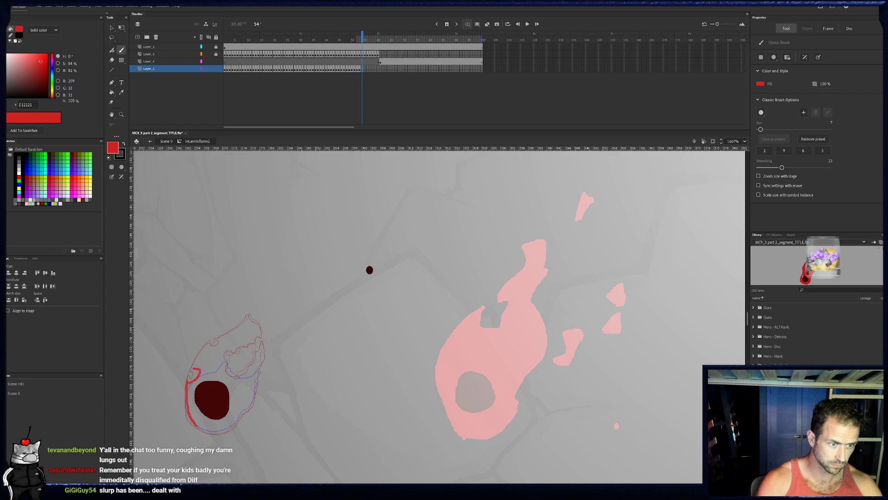
left_click_drag(200, 375, 189, 407)
mouse_move(226, 362)
left_mouse_down()
mouse_move(216, 364)
mouse_move(250, 341)
mouse_move(249, 323)
left_mouse_up()
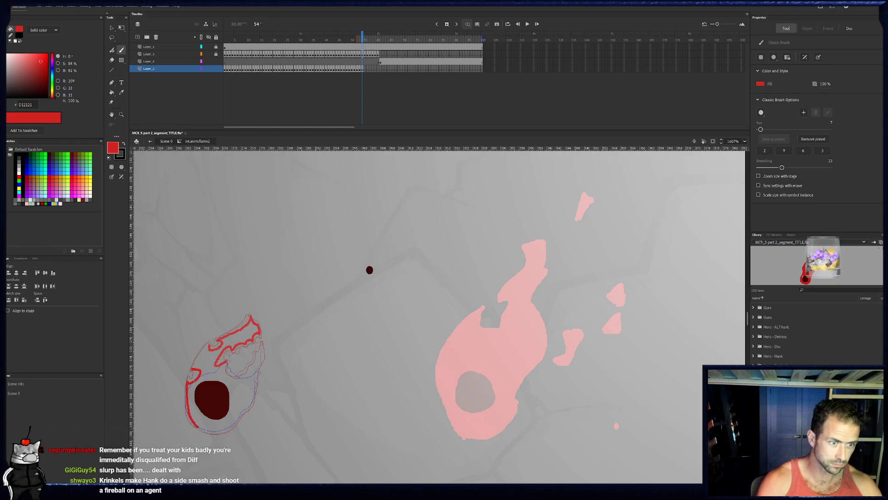
left_click_drag(191, 371, 212, 343)
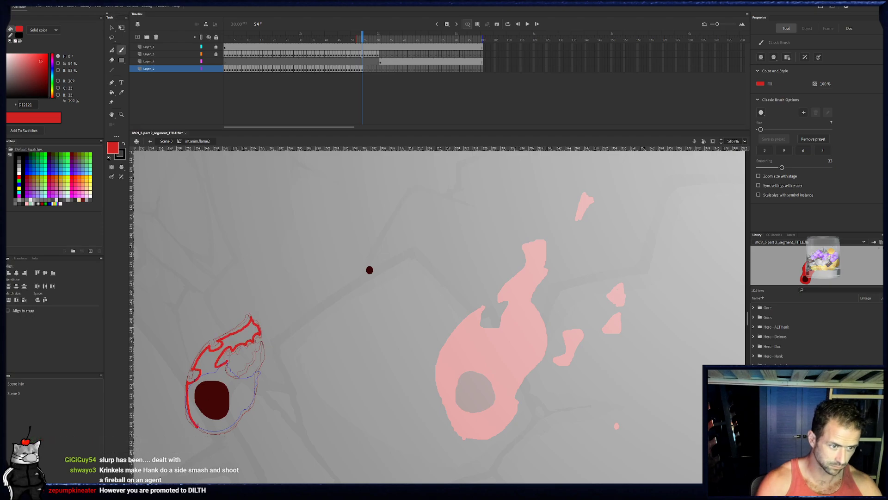
left_click_drag(243, 410, 252, 391)
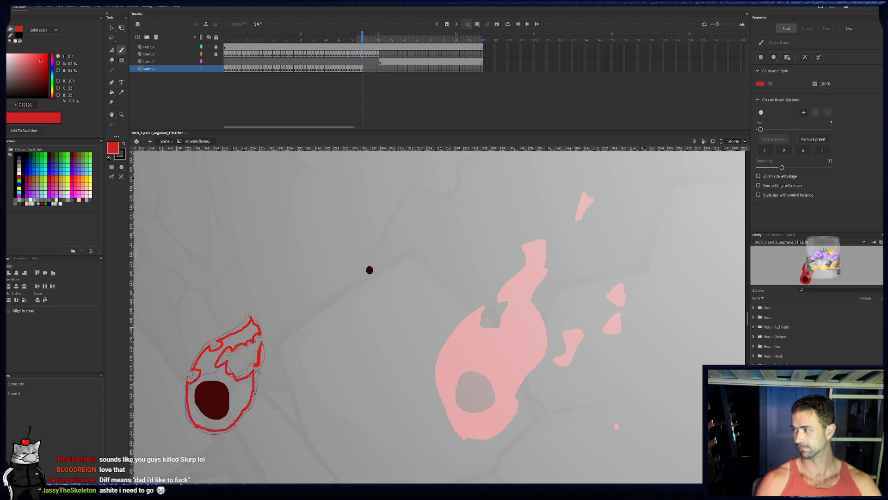
- Fill the flame body on frame 54 with red and select that frame's artwork
key("k")
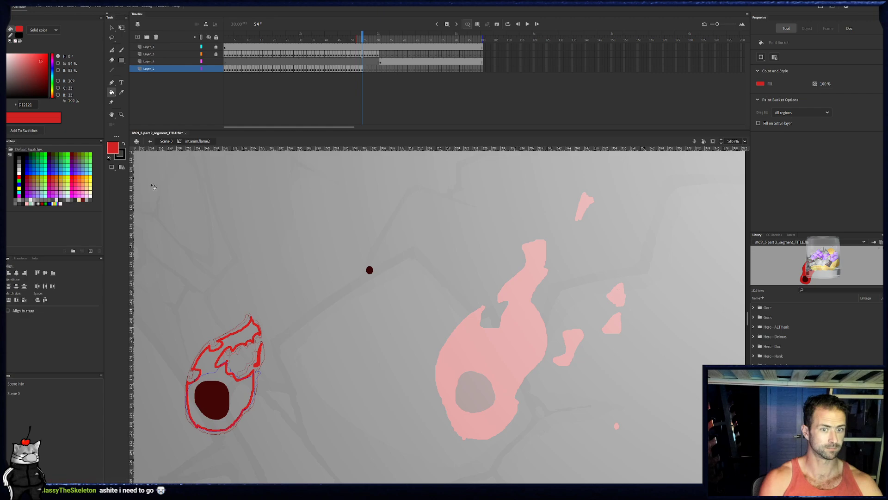
left_click(237, 397)
left_click(365, 70)
left_click(363, 69)
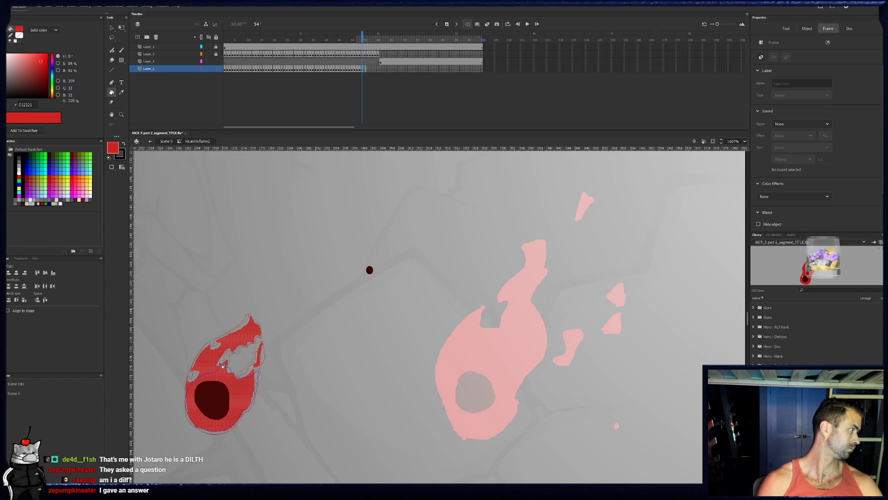
- Outline the main flame body around the large dark spot on frame 55, with a pointed left tongue and a jagged upper edge
key("b")
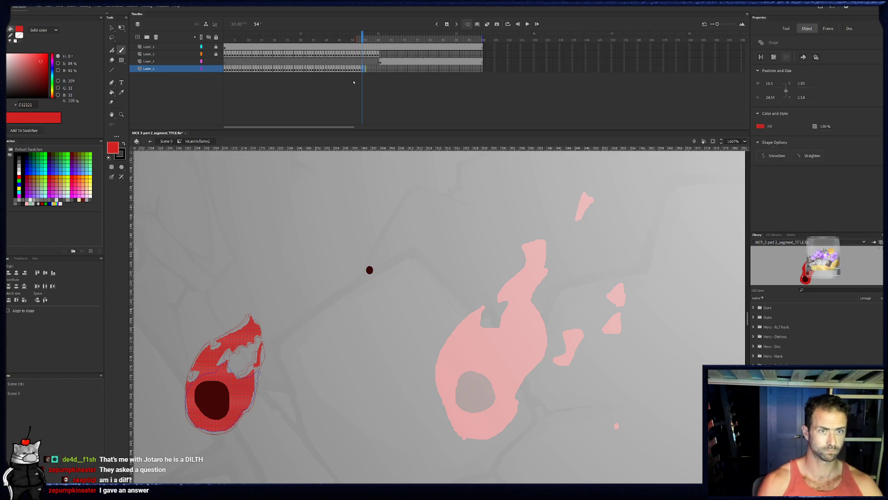
key(".")
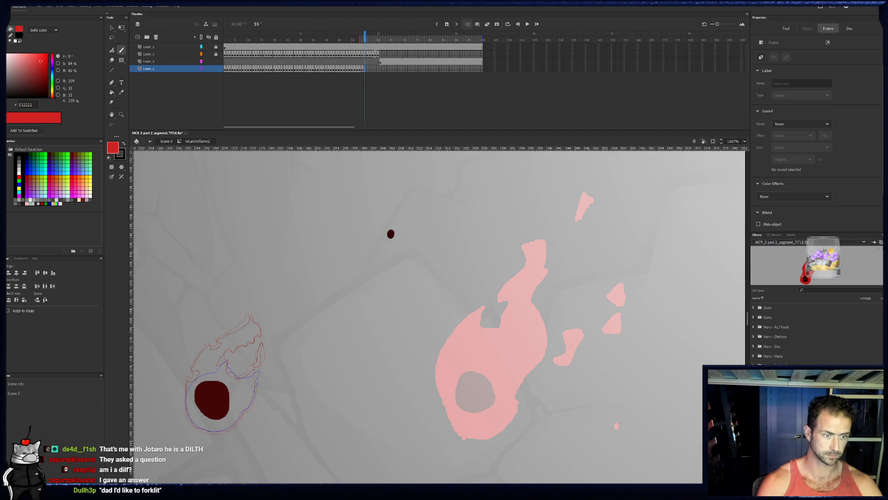
left_click_drag(198, 433, 197, 434)
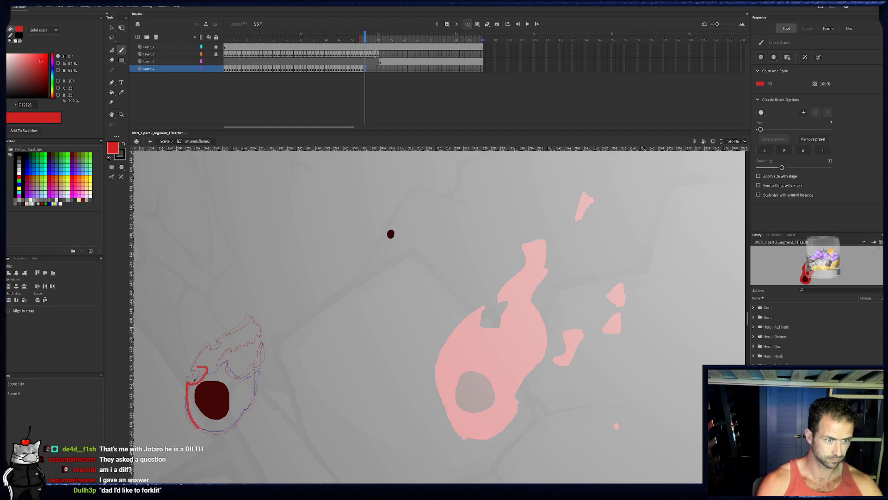
left_click_drag(207, 344, 221, 350)
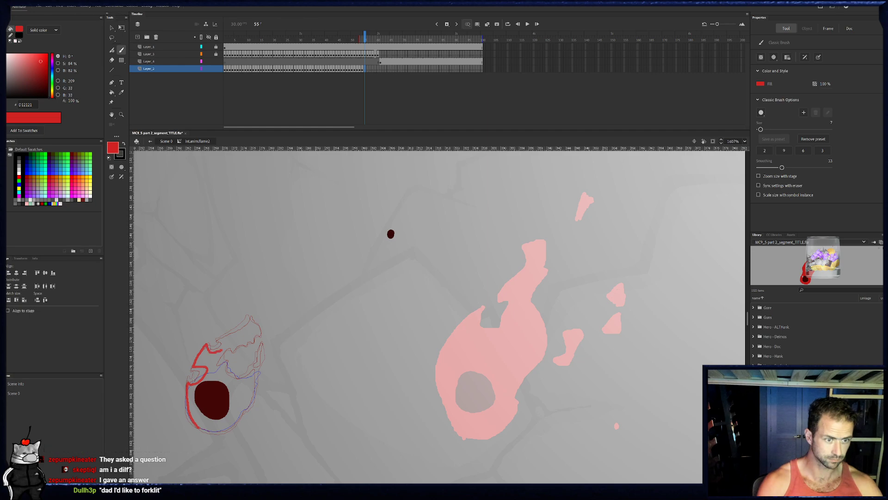
key("e")
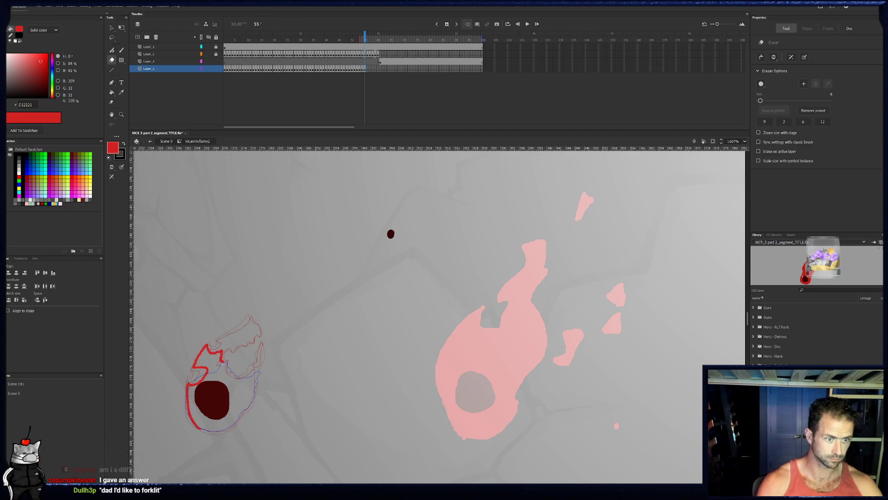
key("b")
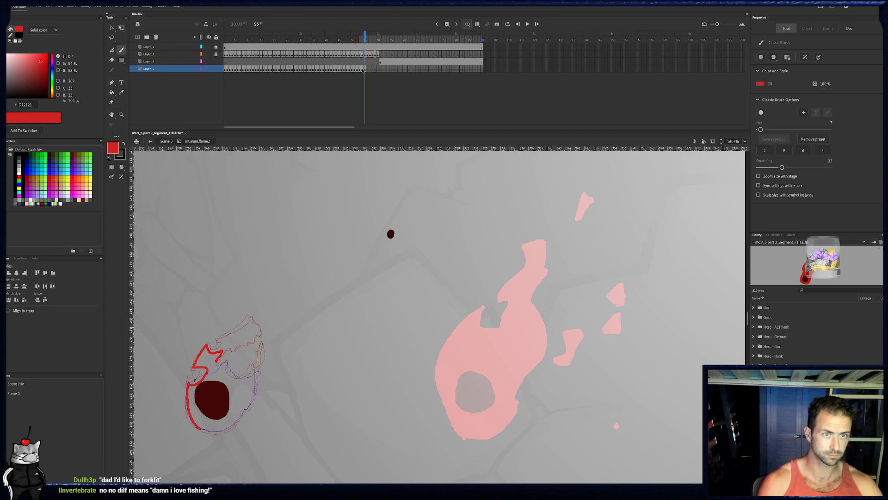
left_click(363, 68)
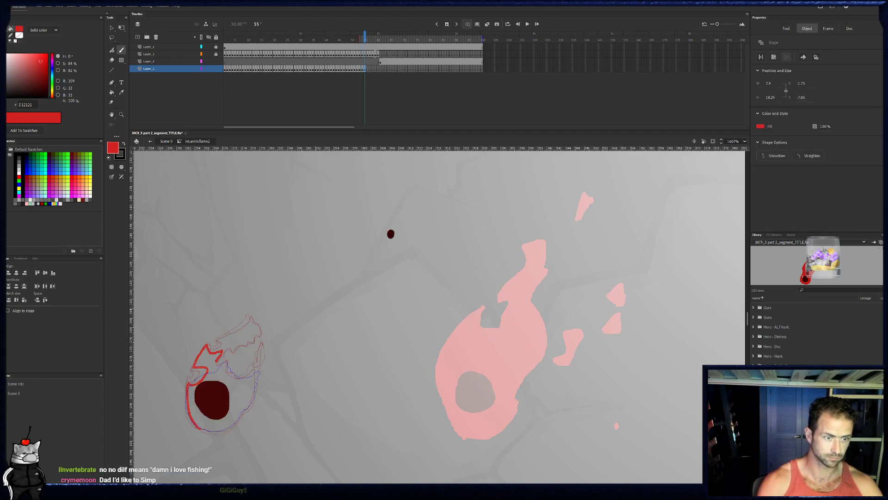
left_click_drag(216, 370, 228, 373)
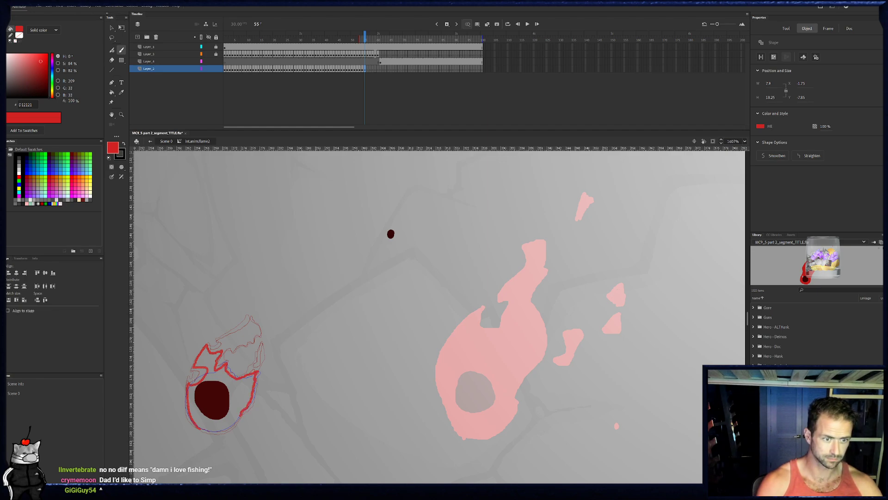
left_click_drag(229, 428, 198, 428)
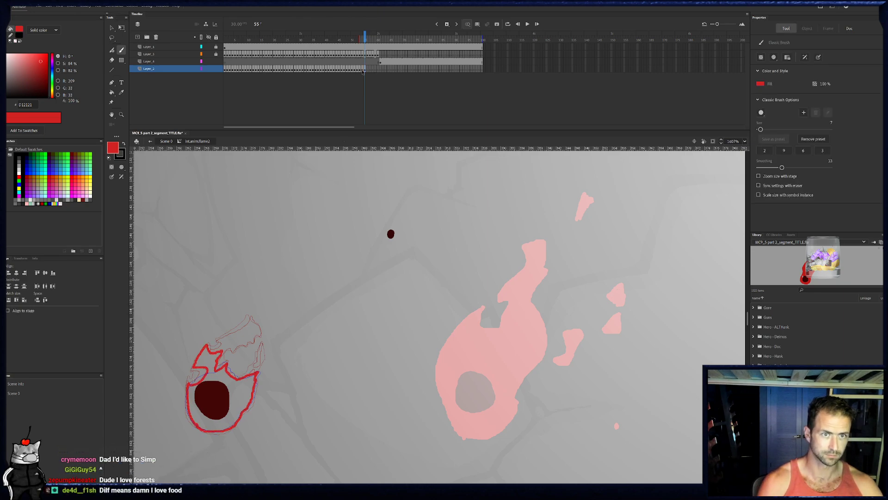
- Draw the thin detached sliver along the flame's right edge on frame 55 and trim it with the Eraser
left_click(364, 69)
left_click(367, 70)
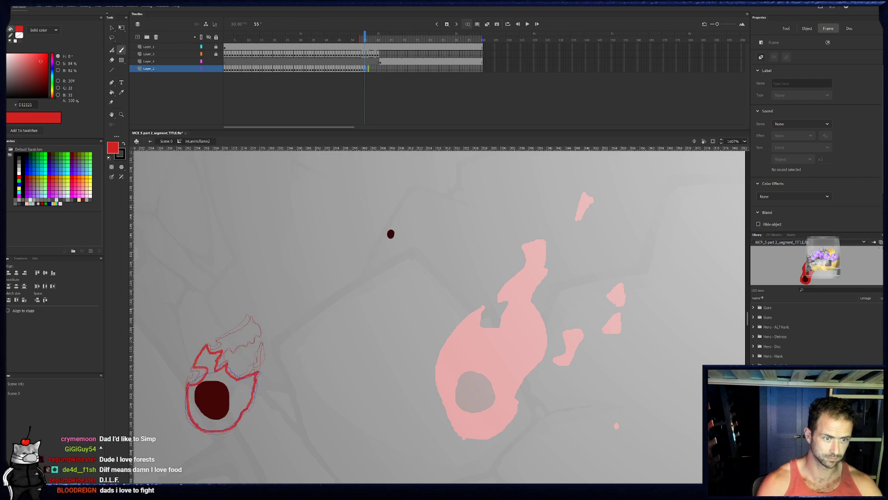
left_click_drag(260, 357, 263, 343)
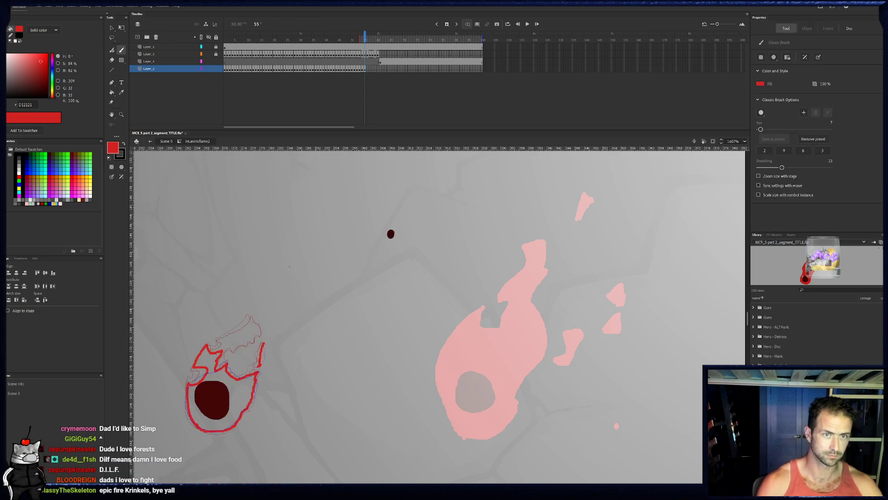
left_click(363, 69)
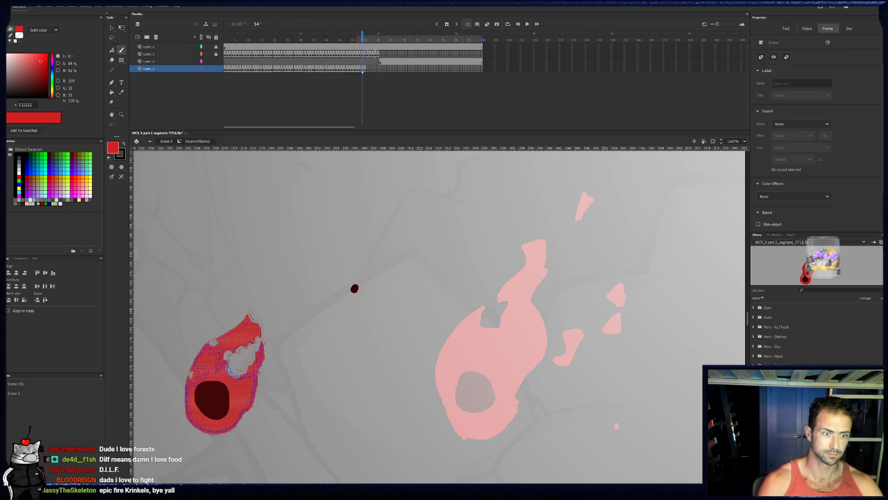
left_click(365, 70)
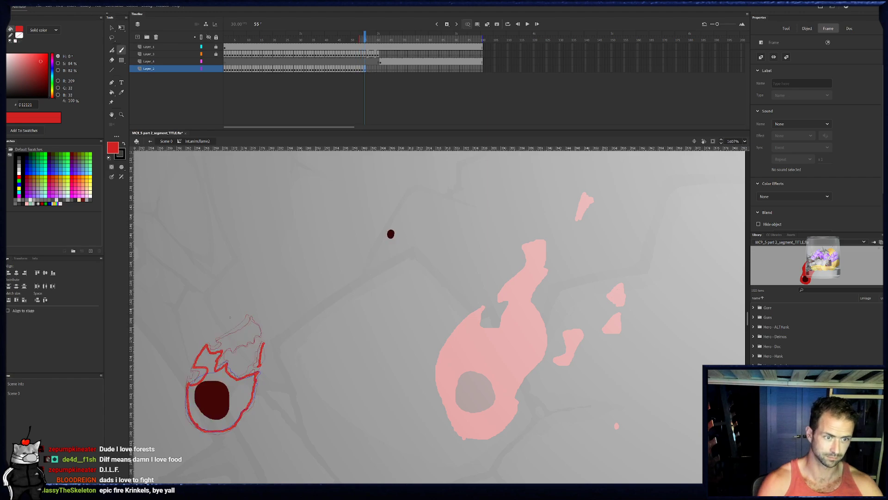
key("e")
left_click_drag(259, 363, 258, 366)
key("b")
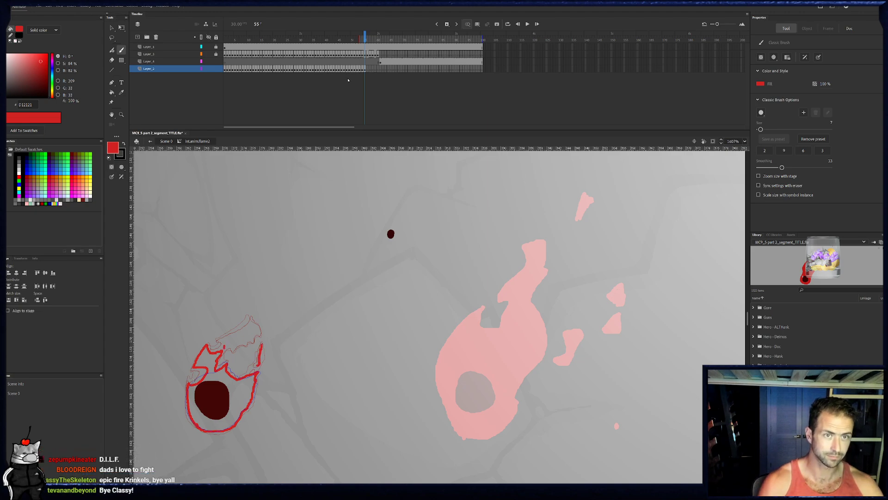
left_click(365, 68)
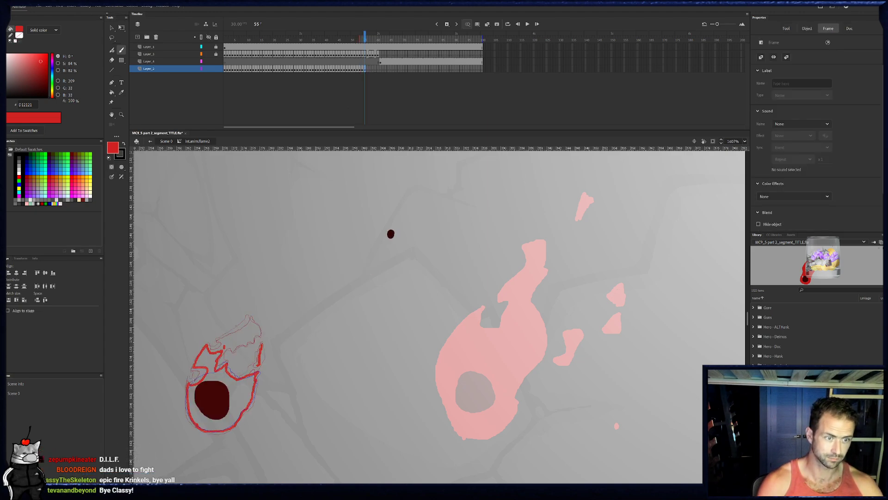
- Outline the detached flame tip with a jagged underside on frame 55, and fill the tip and flame body with red
left_click_drag(224, 347, 252, 318)
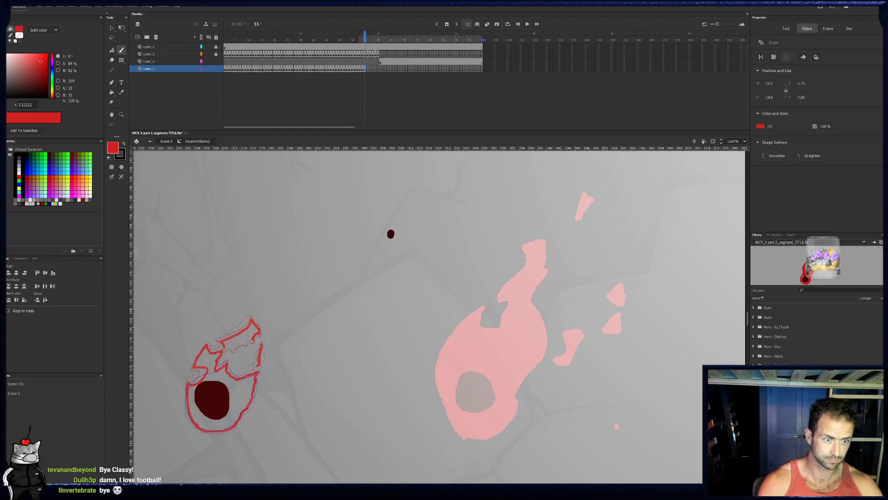
left_click_drag(223, 346, 253, 332)
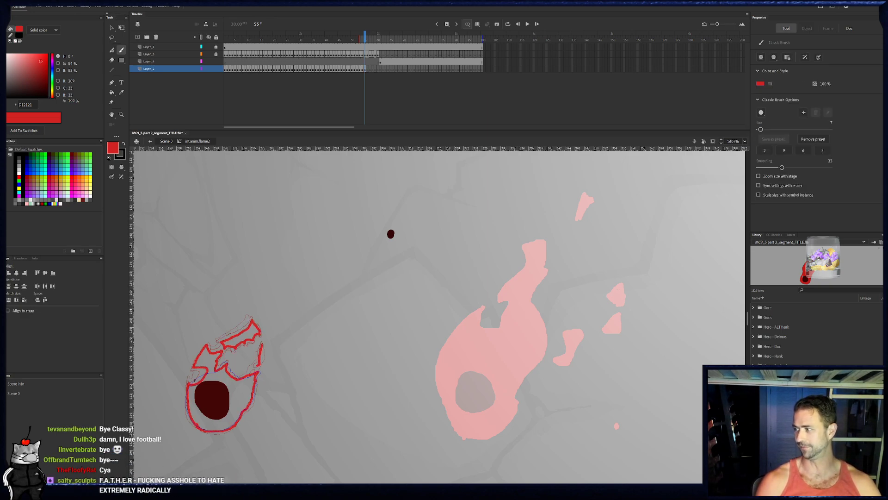
key("k")
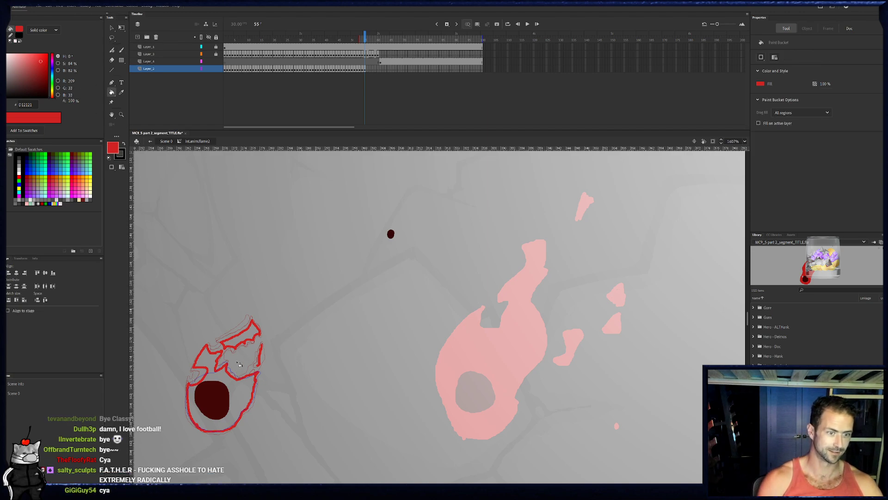
left_click(243, 334)
left_click(250, 412)
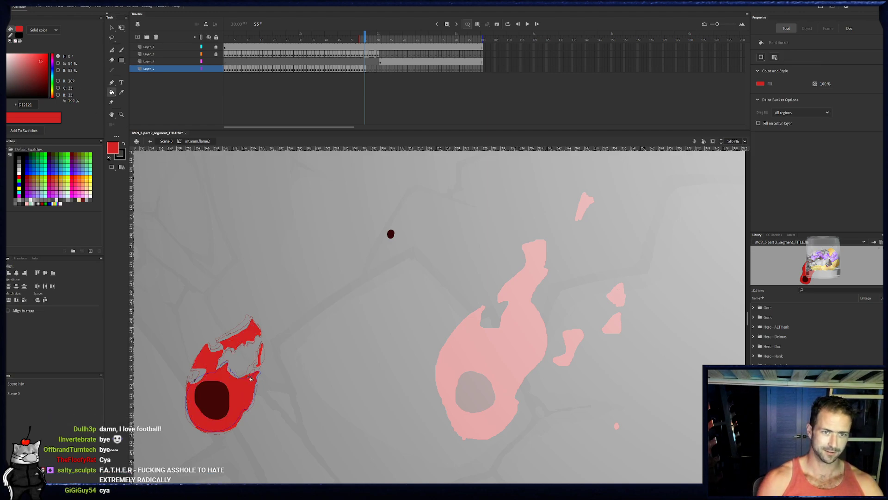
- Outline the smaller flame body, the narrowing left tongue, the broken right-edge sliver and the thinner detached tip on frame 56
left_click(372, 76)
left_click(370, 60)
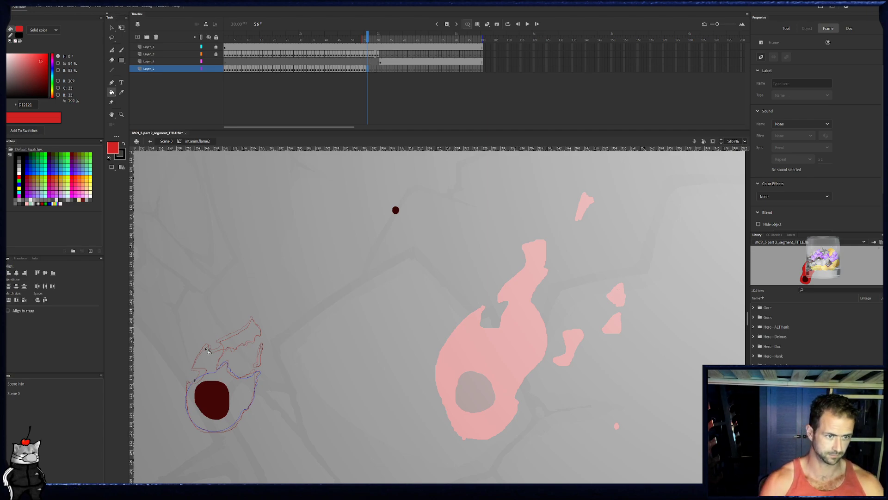
key("b")
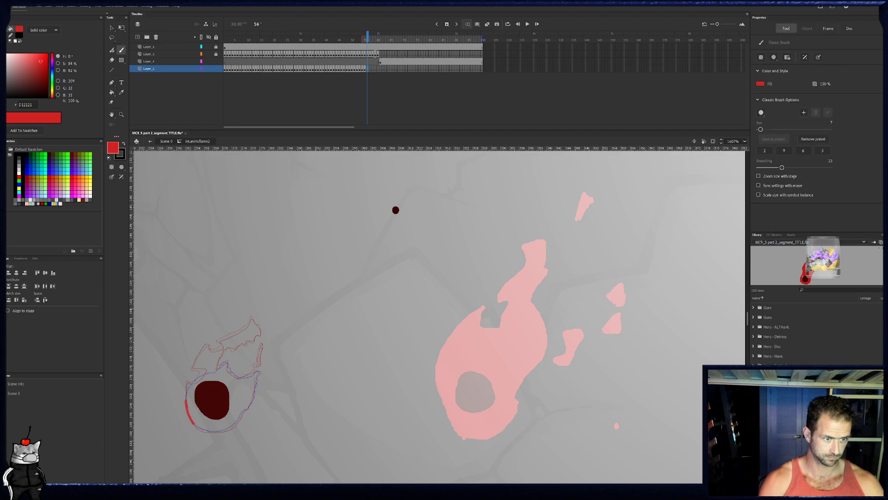
mouse_move(192, 384)
left_mouse_down()
mouse_move(213, 367)
mouse_move(199, 364)
mouse_move(208, 347)
mouse_move(224, 351)
mouse_move(213, 367)
left_mouse_up()
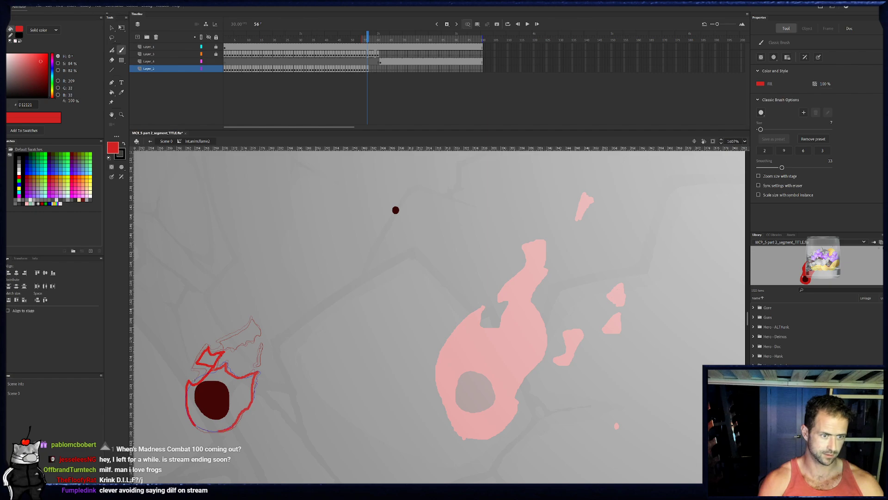
left_click_drag(204, 429, 193, 420)
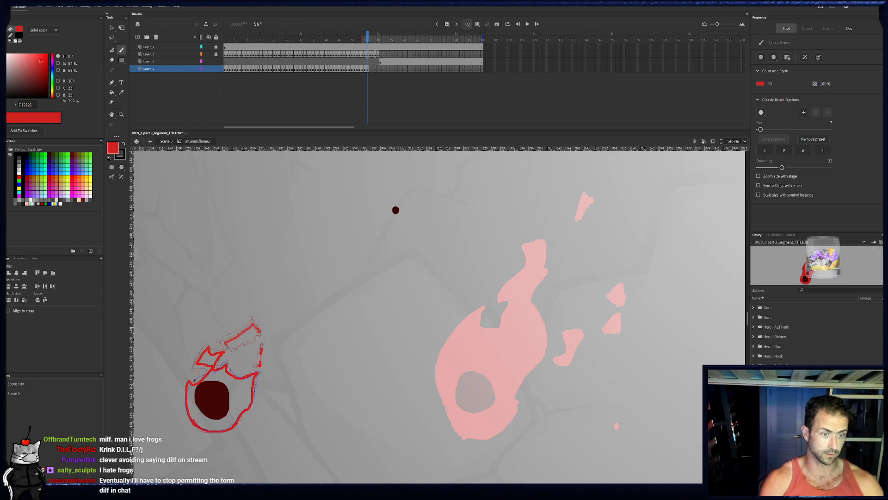
left_click_drag(250, 338, 226, 345)
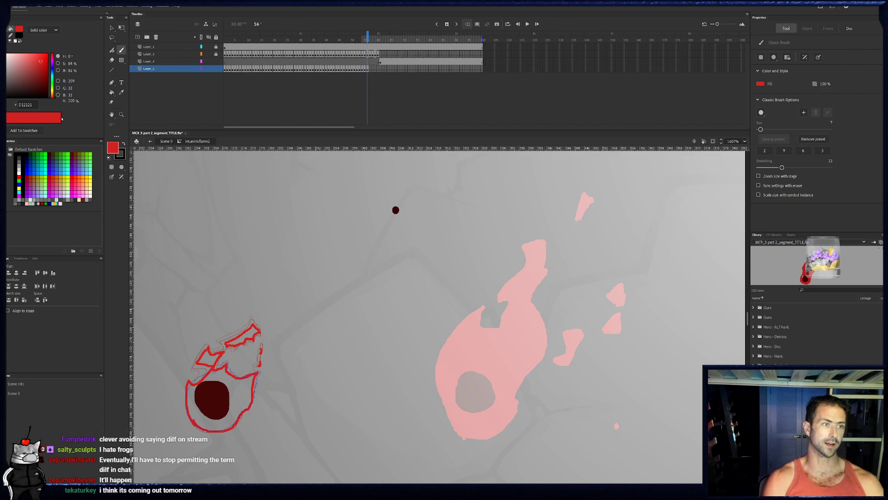
- Fill the flame body, left tongue and upper tip on frame 56 with red
left_click(112, 93)
left_click(240, 402)
left_click(209, 359)
left_click(245, 334)
- Outline the flame body, a separate left fragment and a thin upper tip on frame 57, and add small specks at the right
left_click(371, 68)
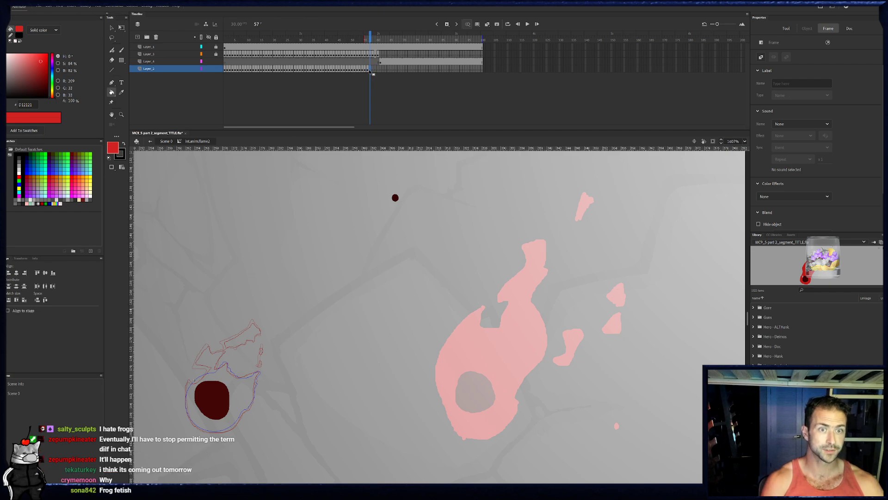
key("b")
mouse_move(189, 418)
left_mouse_down()
mouse_move(188, 381)
mouse_move(226, 361)
mouse_move(239, 375)
mouse_move(259, 372)
mouse_move(253, 392)
left_mouse_up()
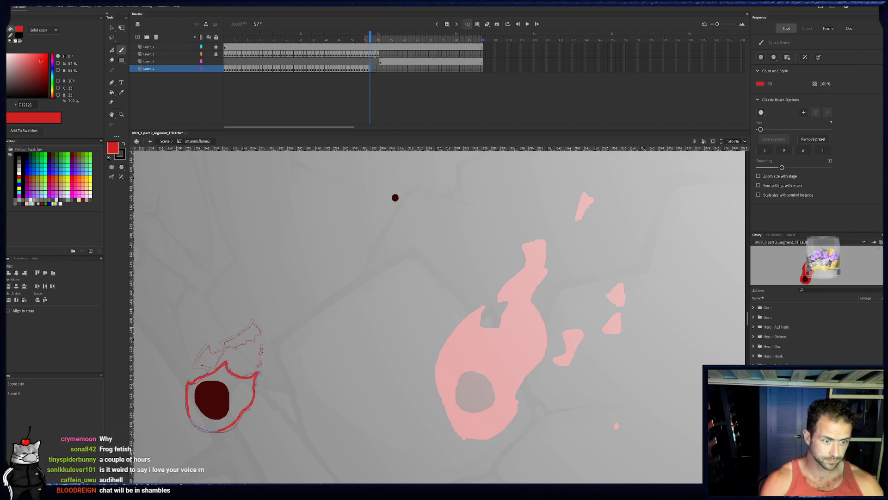
left_click_drag(201, 430, 188, 412)
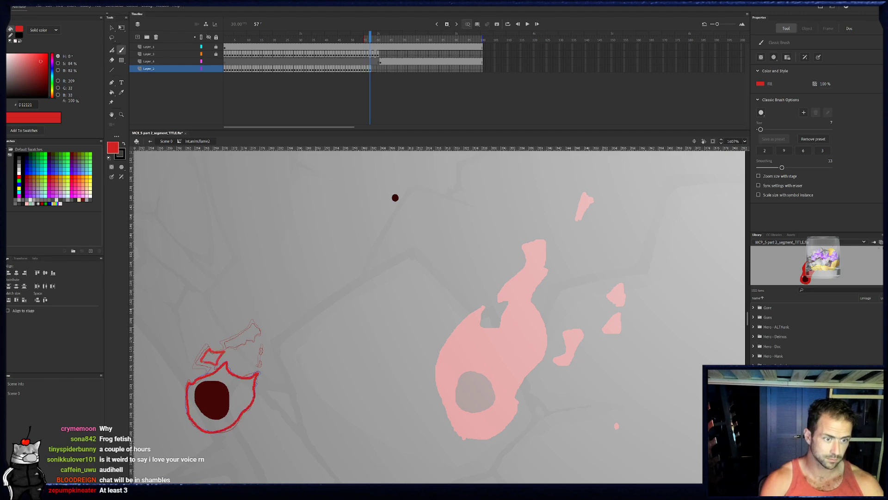
mouse_move(228, 344)
left_mouse_down()
mouse_move(251, 331)
mouse_move(257, 335)
mouse_move(229, 346)
mouse_move(261, 367)
left_mouse_up()
left_click(265, 351)
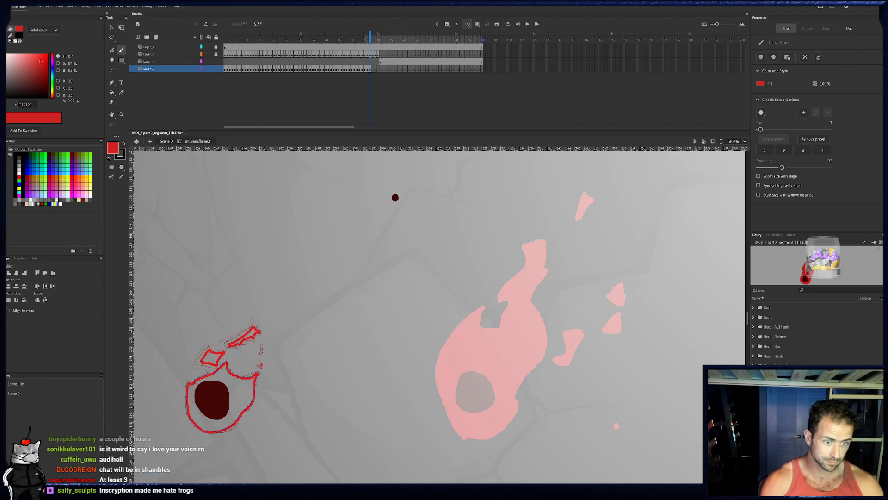
- Fill the flame body, upper tip and left fragment on frame 57 with red
left_click(111, 92)
left_click(243, 397)
left_click(254, 333)
left_click(213, 357)
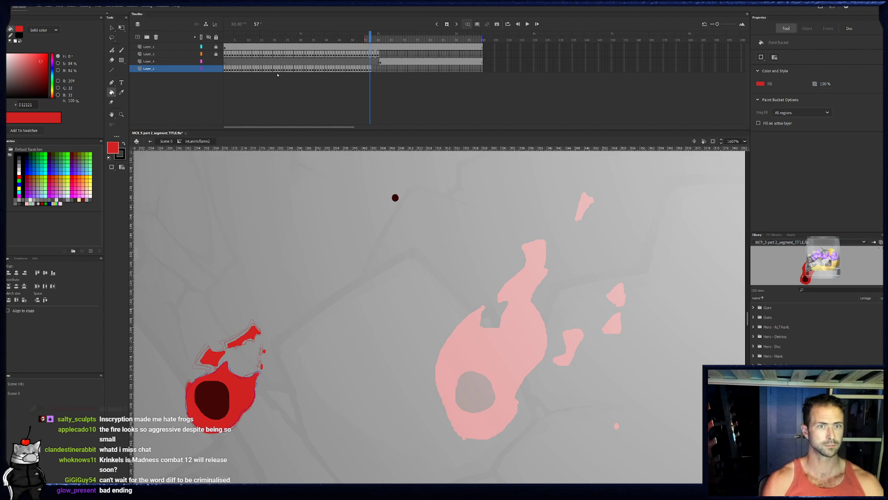
- Remove all frames from frame 58 onward on all four layers
left_click(385, 62)
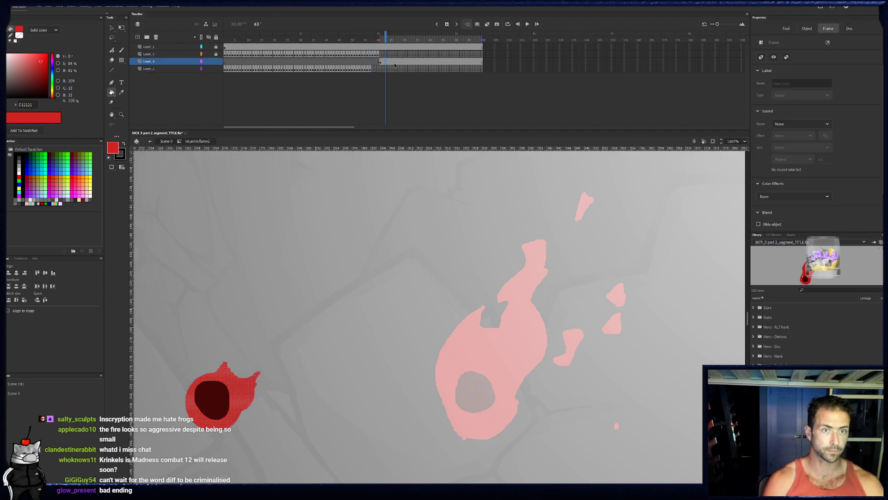
left_click(380, 62)
left_click_drag(489, 47, 372, 69)
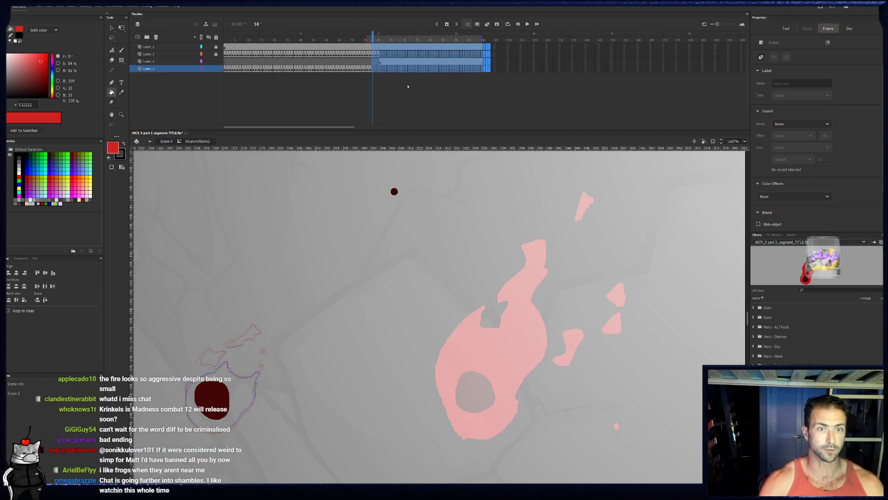
key("shift+F5")
- On frame 50 of Layer_4, brush red specks and a trail below the right ember, surround that ember, and start the detached flame's left edge
left_click(357, 37)
mouse_move(357, 37)
left_mouse_down()
mouse_move(370, 37)
mouse_move(350, 41)
left_mouse_up()
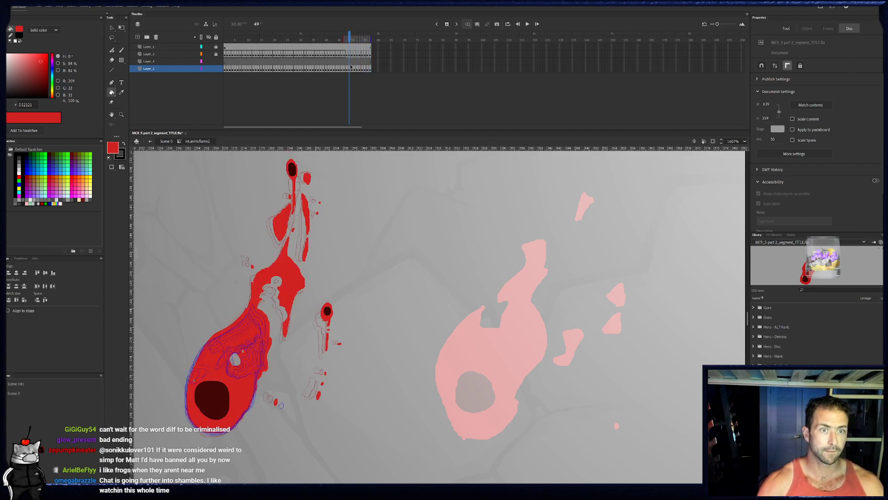
left_click(352, 61)
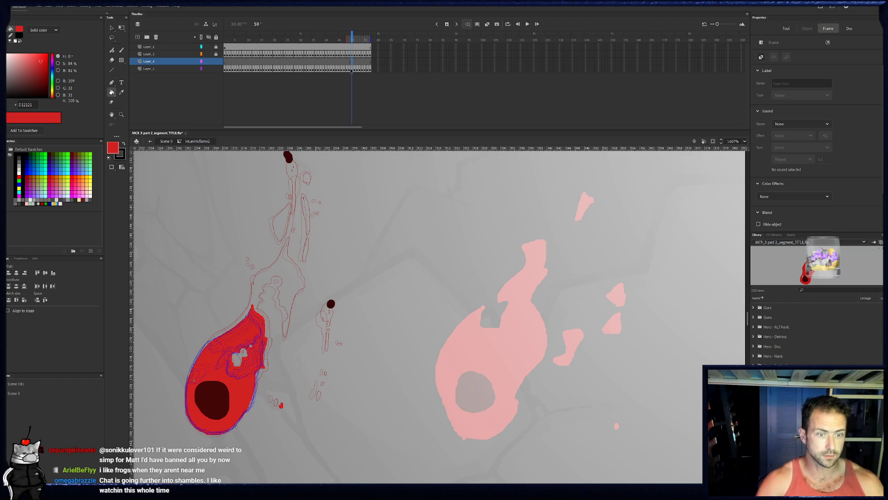
key("b")
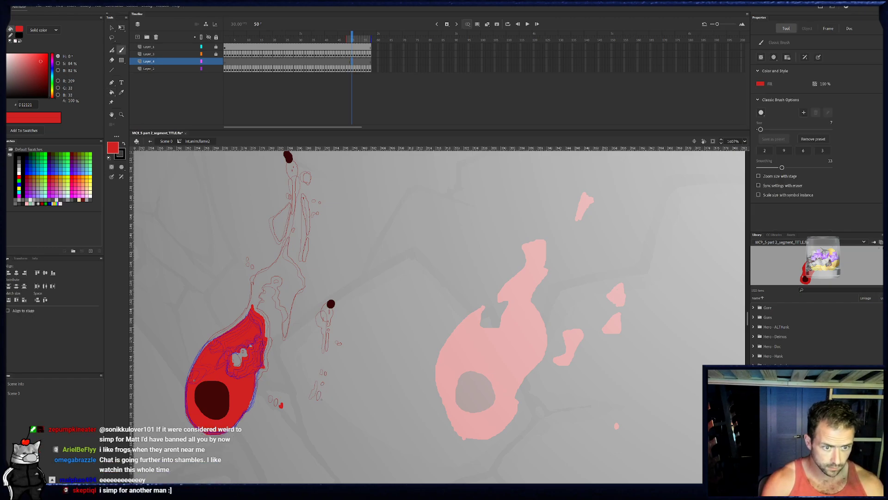
left_click_drag(322, 395, 323, 399)
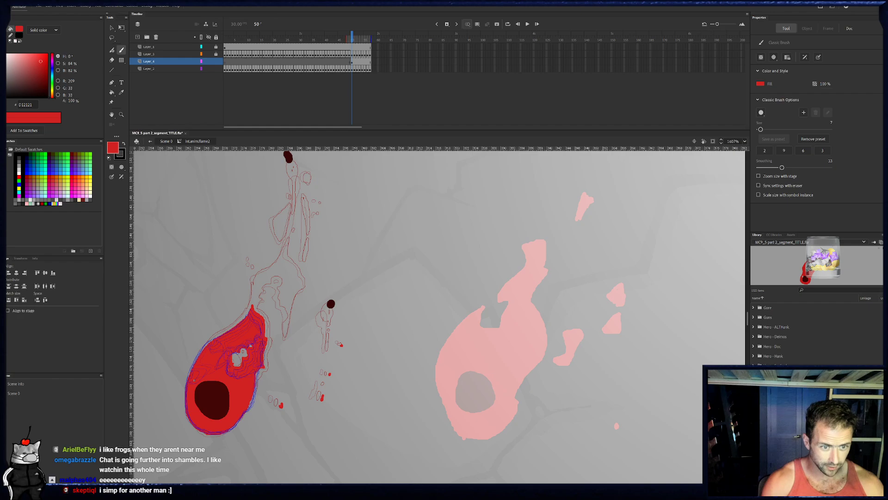
left_click_drag(331, 334, 331, 349)
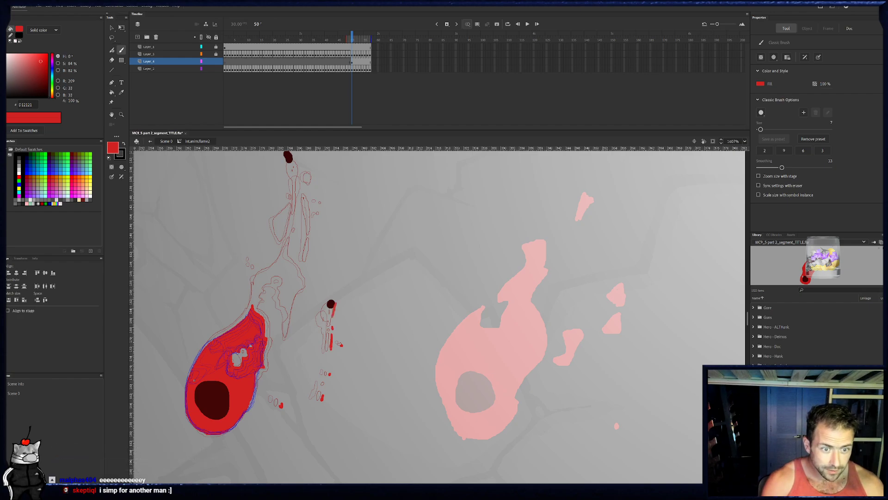
left_click_drag(332, 302, 334, 301)
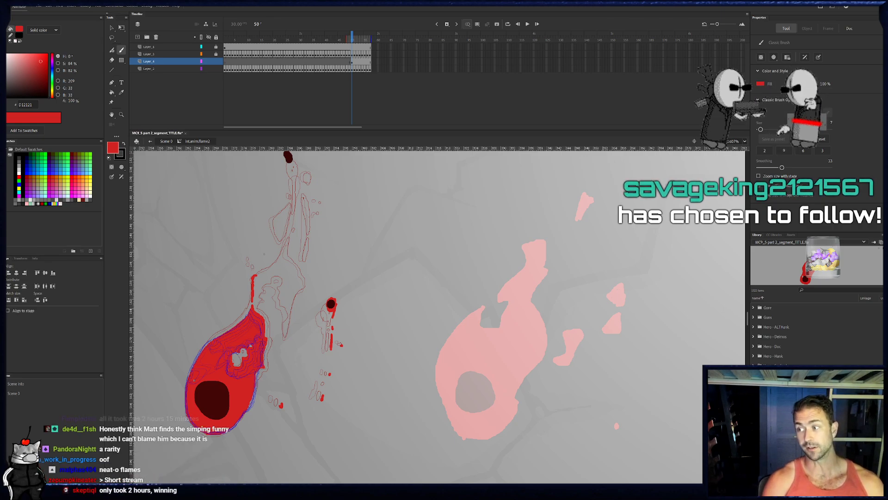
left_click_drag(254, 277, 286, 245)
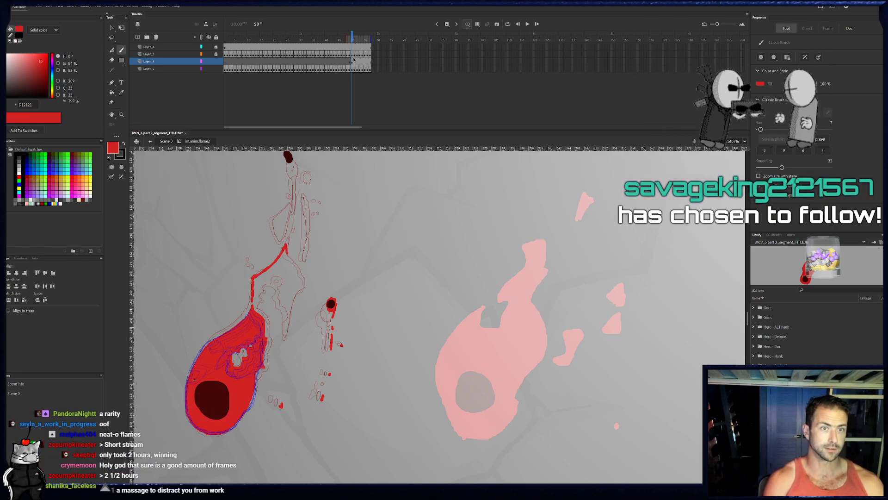
- Move the new red strokes on frame 50 from Layer_4 to the same position on the bottom layer
left_click(209, 62)
left_click(209, 62)
left_click(354, 62)
left_click(352, 62)
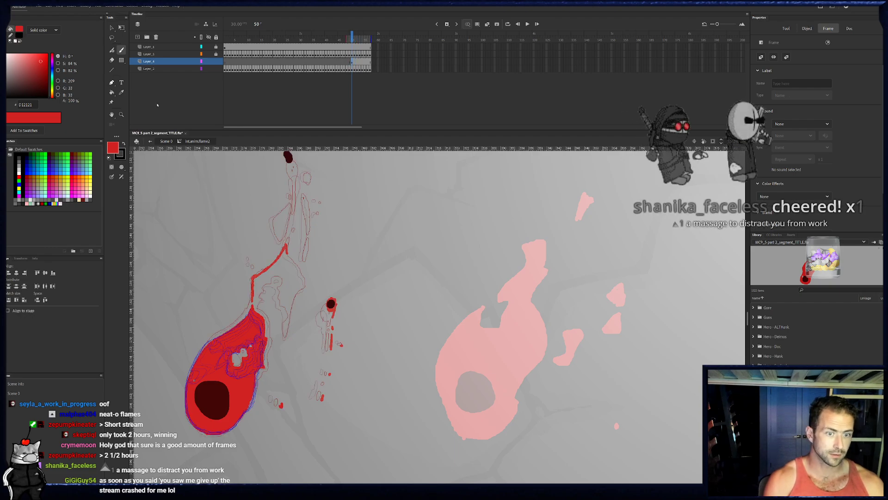
key("v")
left_click(284, 256)
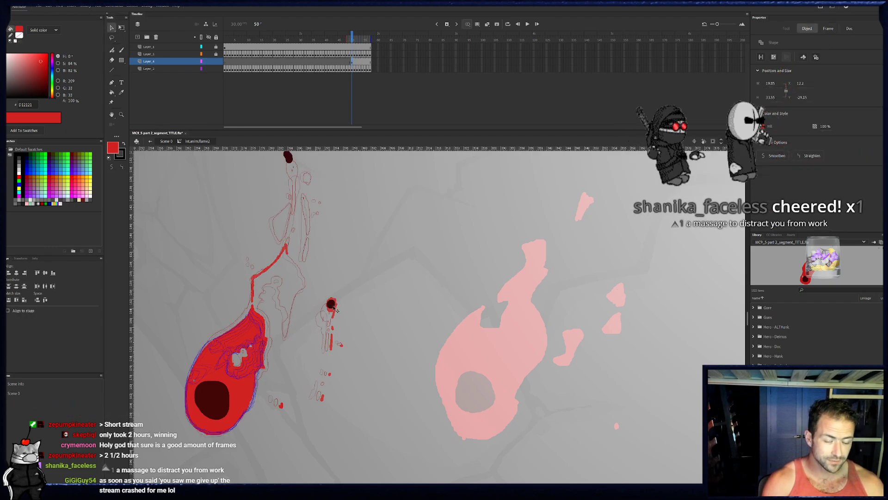
key("ctrl+x")
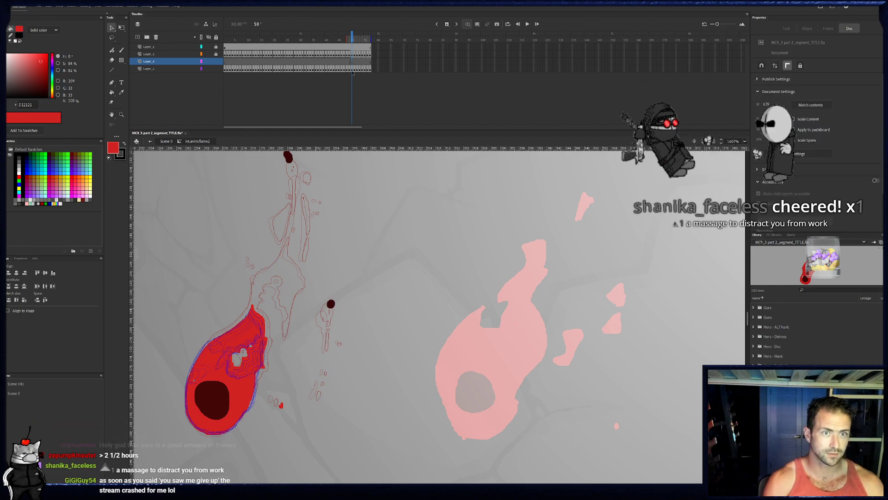
left_click(352, 69)
key("ctrl+shift+v")
left_click(364, 277)
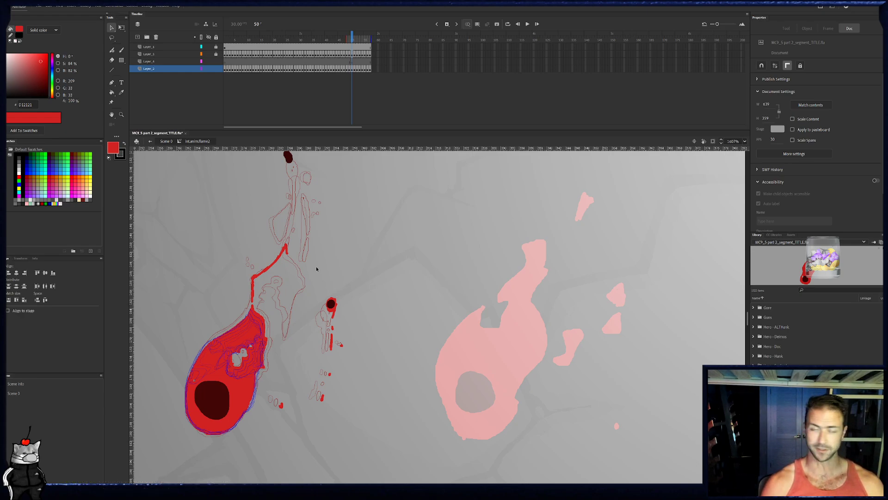
- Complete the outline of the large detached flame fragment on frame 50's bottom layer and lock Layer_4
key("b")
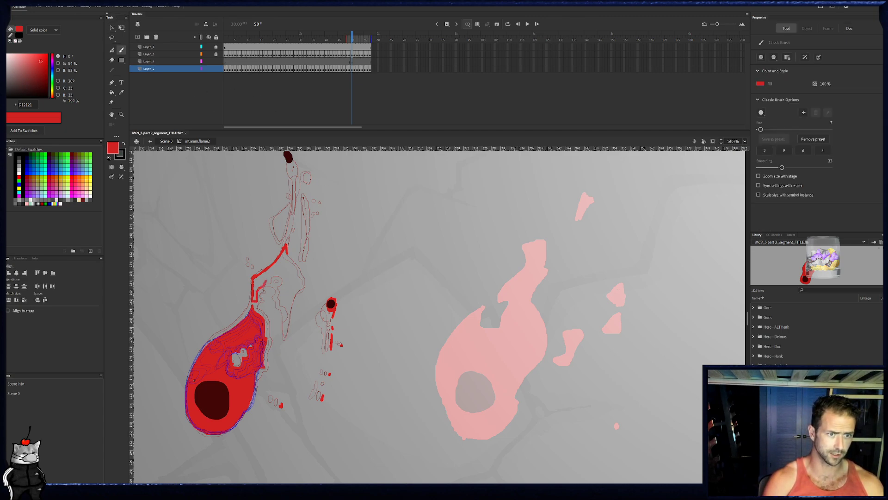
mouse_move(273, 273)
left_mouse_down()
mouse_move(284, 276)
mouse_move(288, 309)
mouse_move(303, 287)
left_mouse_up()
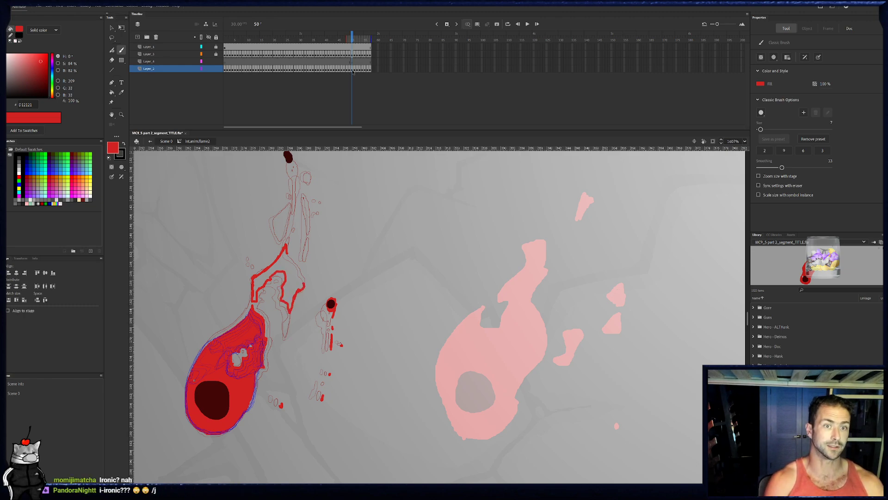
left_click(216, 62)
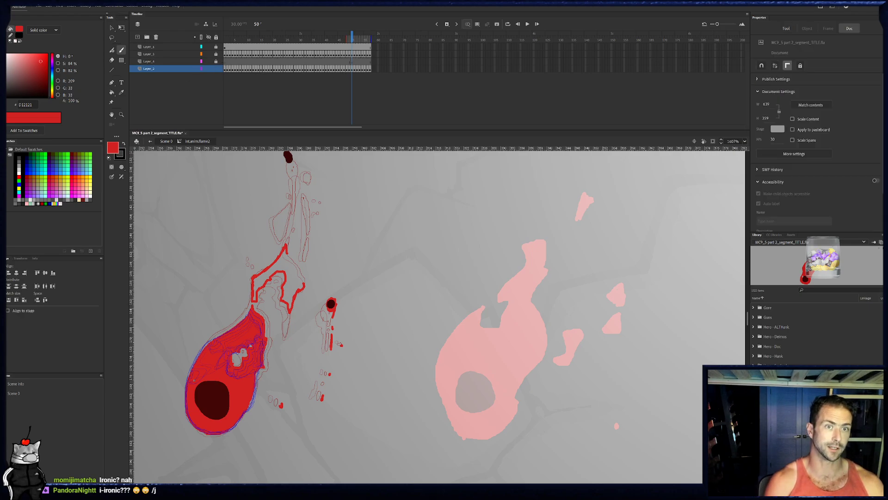
left_click_drag(352, 37, 352, 36)
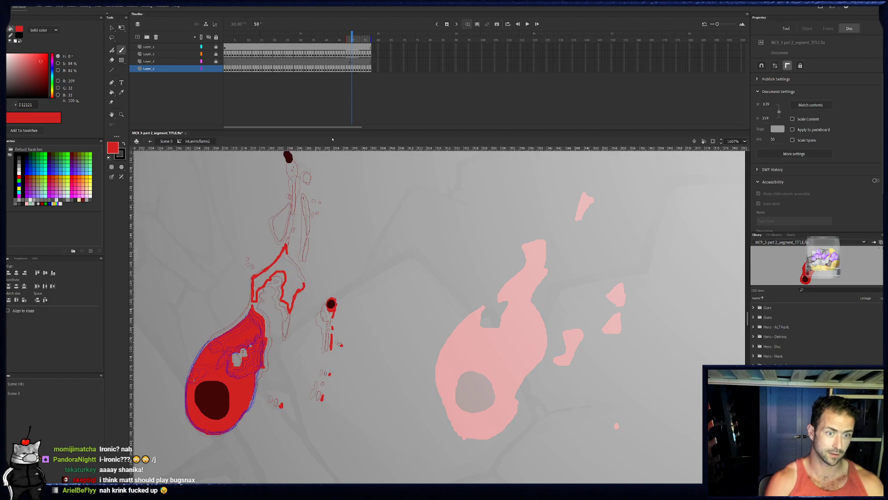
key("b")
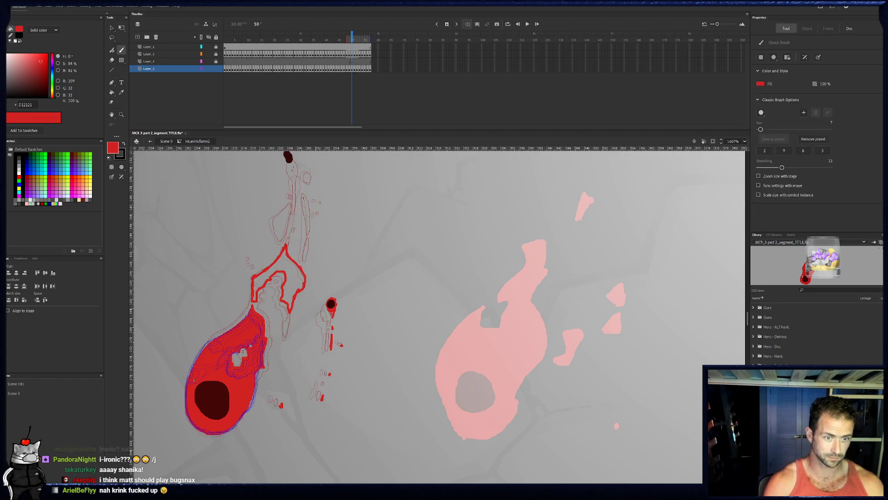
- Brush a flame and thin trail at the upper ember on frame 50, outline the small fragment below it, and add specks alongside
left_click_drag(304, 176, 314, 187)
left_click_drag(294, 167, 301, 176)
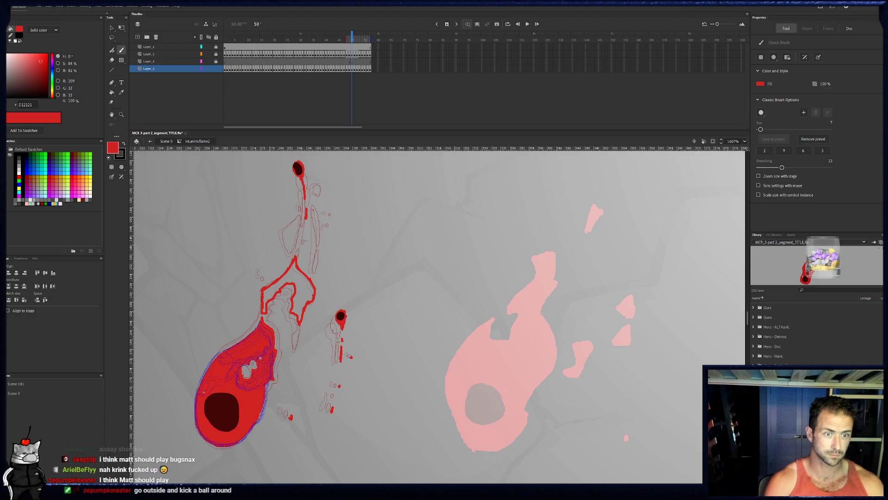
left_click_drag(288, 249, 302, 218)
left_click(302, 210)
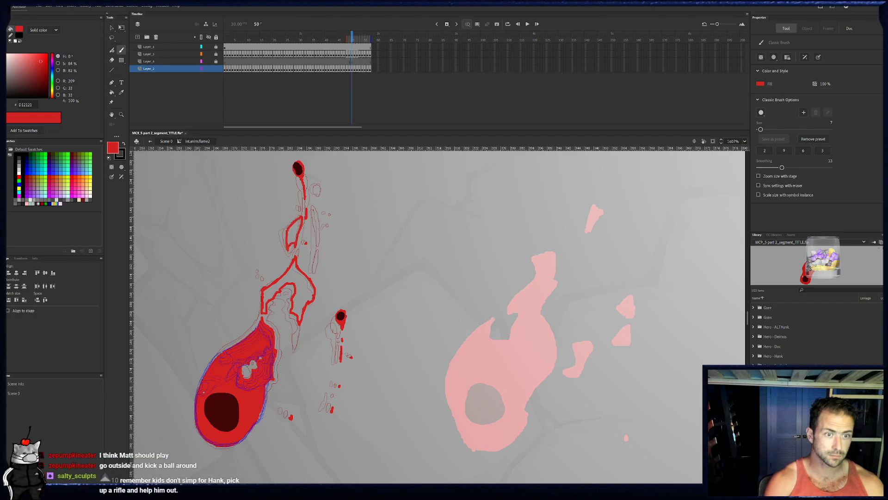
left_click_drag(320, 185, 318, 188)
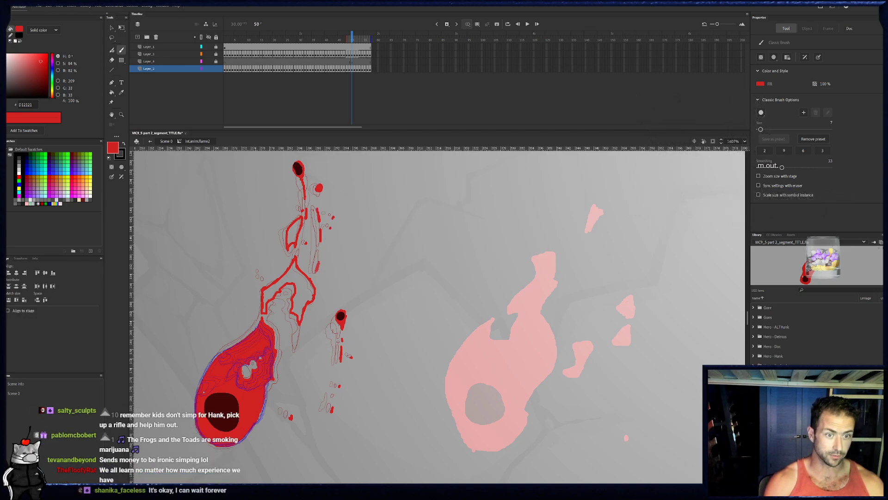
- Fill the large detached fragment and the smaller fragment above it on frame 50 with red
key("k")
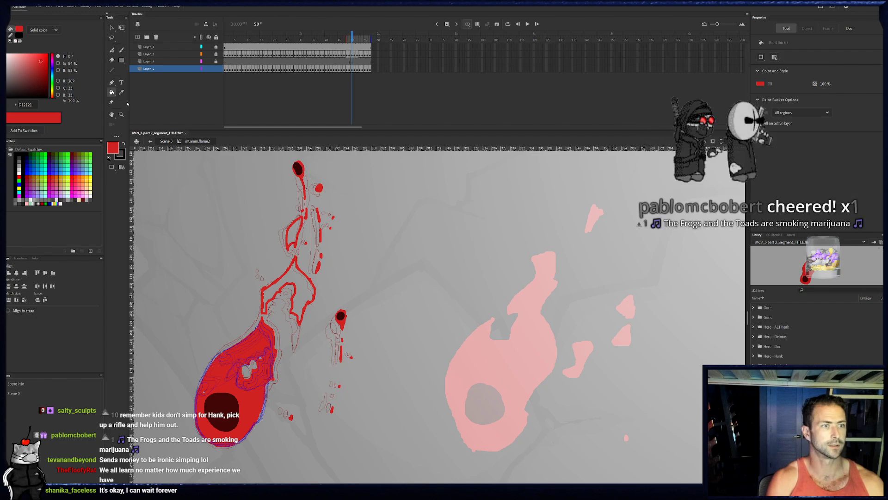
left_click(289, 301)
left_click(295, 233)
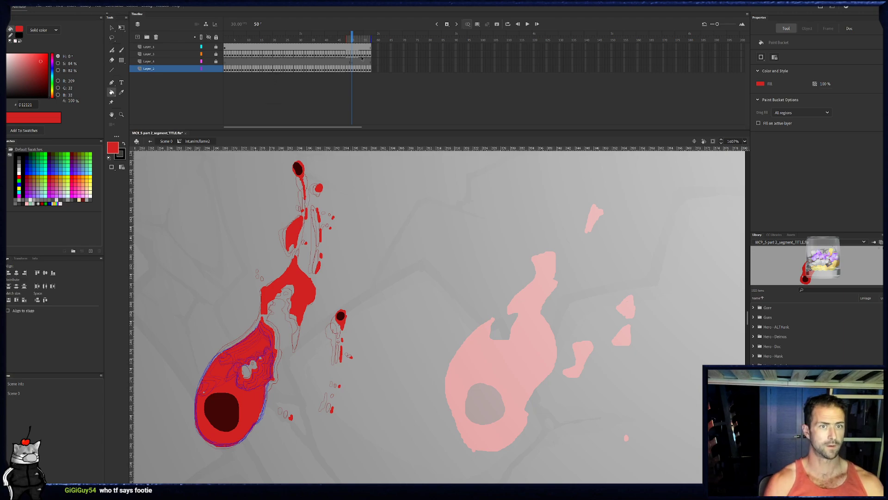
- On frame 51 of the bottom layer, brush small red specks and a trail leading up to the right ember
left_click(354, 68)
key("b")
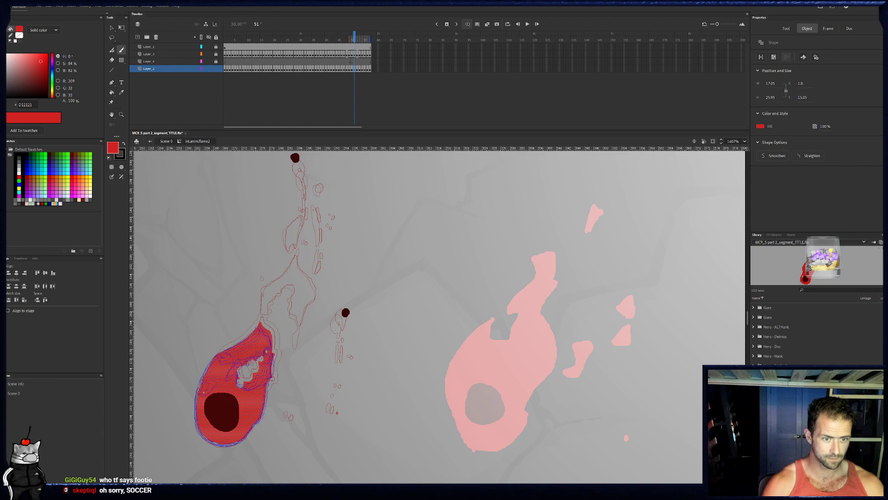
key("ctrl+shift+a")
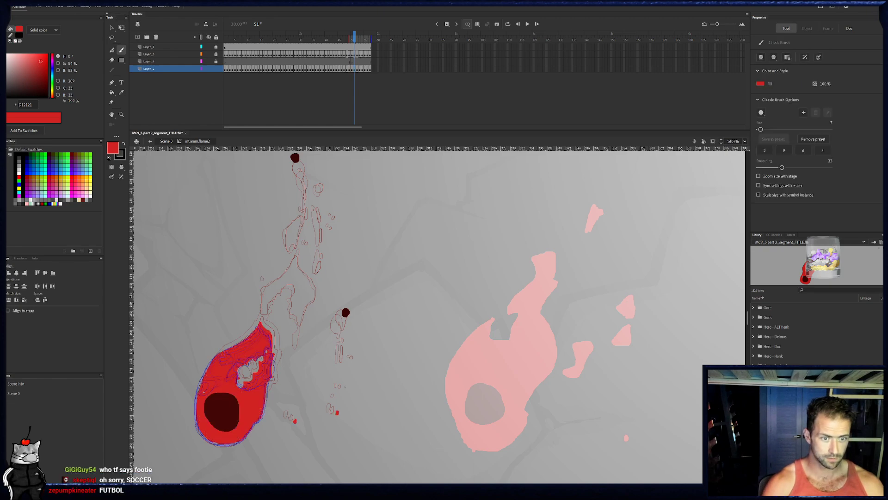
left_click(346, 339)
left_click_drag(345, 325, 346, 311)
key("e")
key("b")
- On frame 52, brush dissipating red specks below the right ember and a red flame around it
key("period")
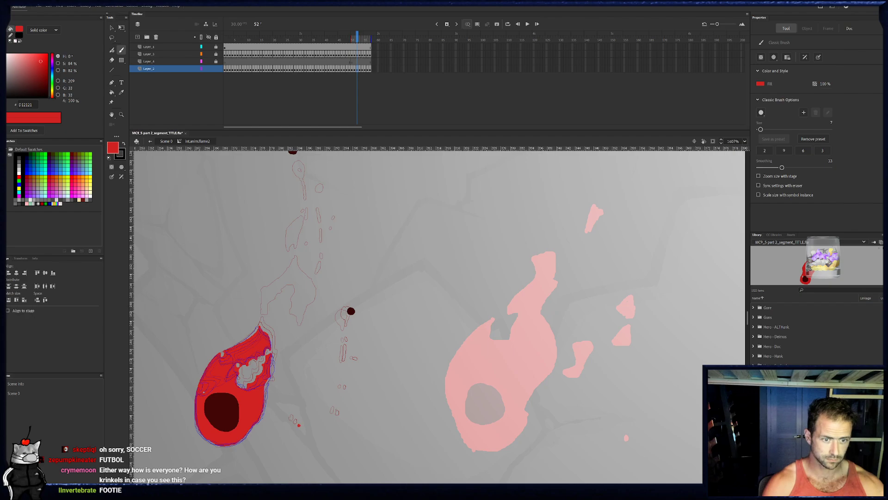
key("period")
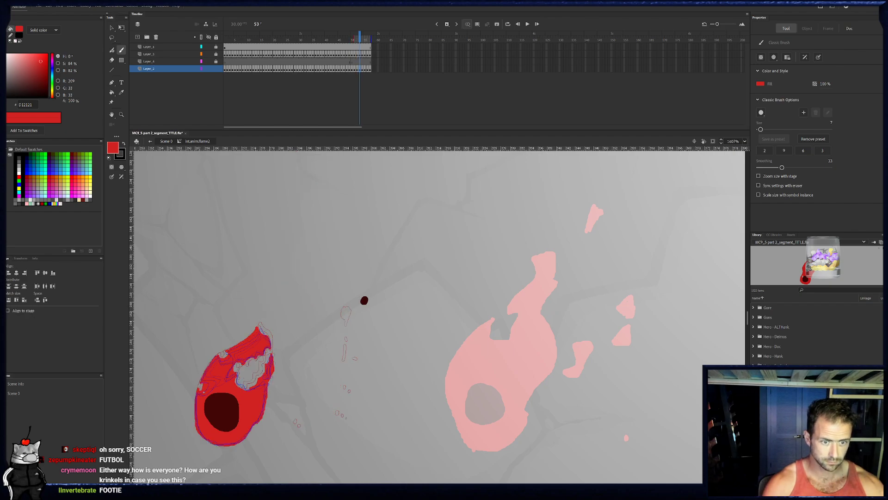
key("period")
key("period")
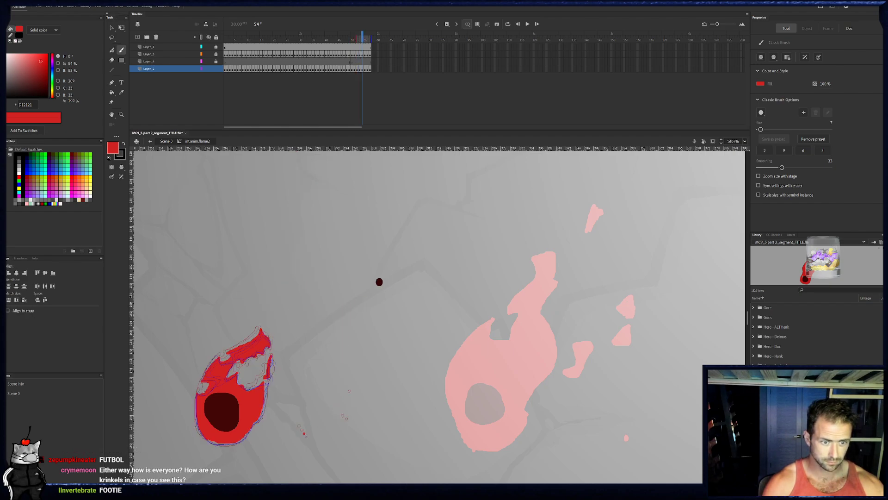
left_click_drag(365, 36, 352, 36)
key("period")
key("period")
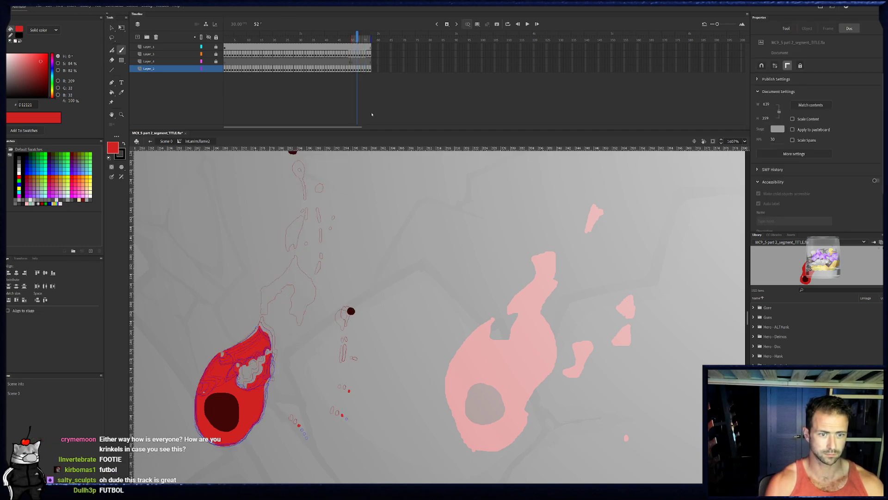
left_click_drag(348, 349, 347, 357)
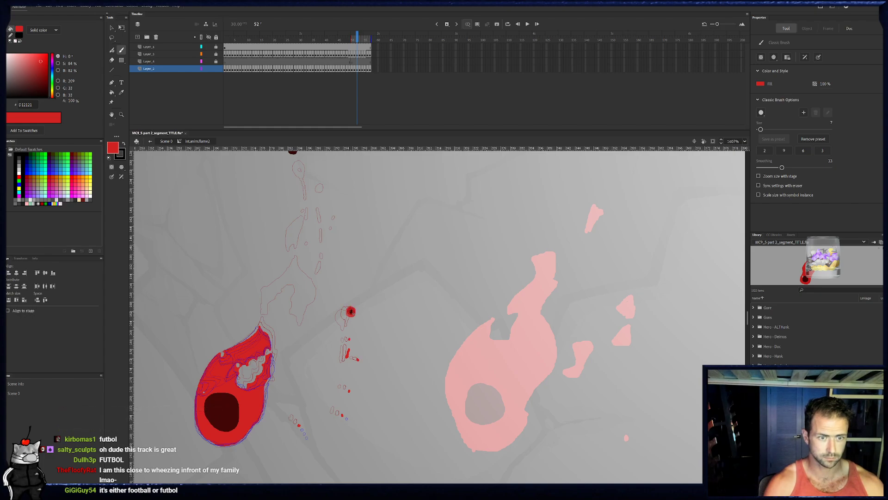
- Brush a small red teardrop flame around the drifting ember on frames 53 and 54
key("period")
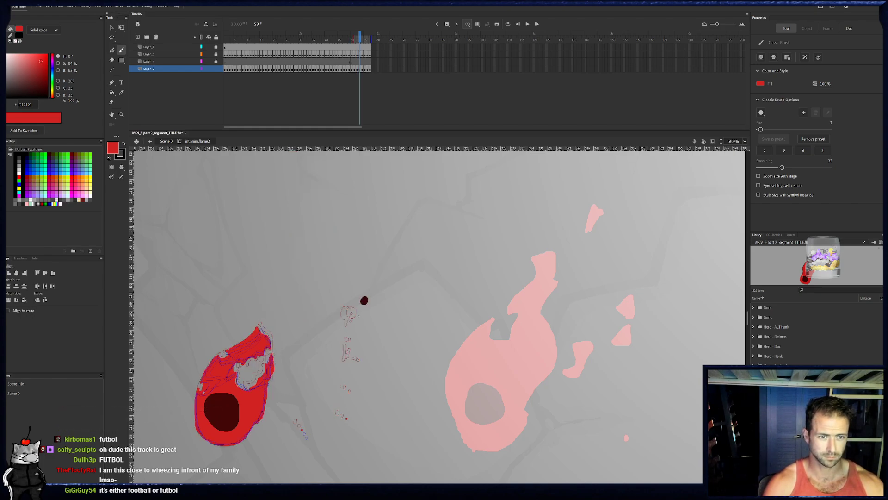
left_click(364, 301)
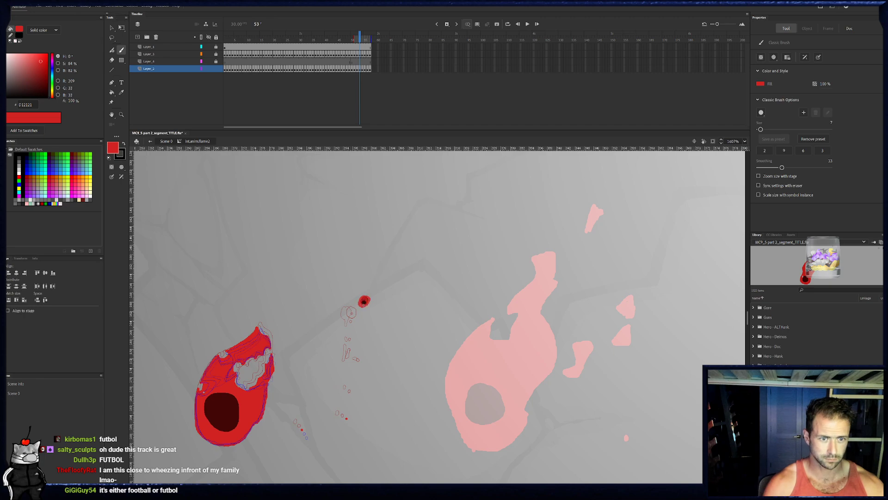
left_click_drag(364, 301, 364, 301)
key("period")
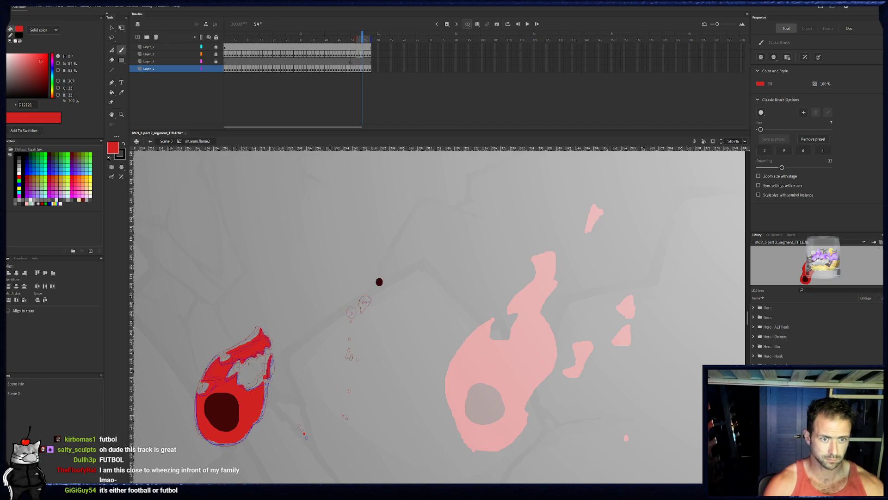
left_click(379, 282)
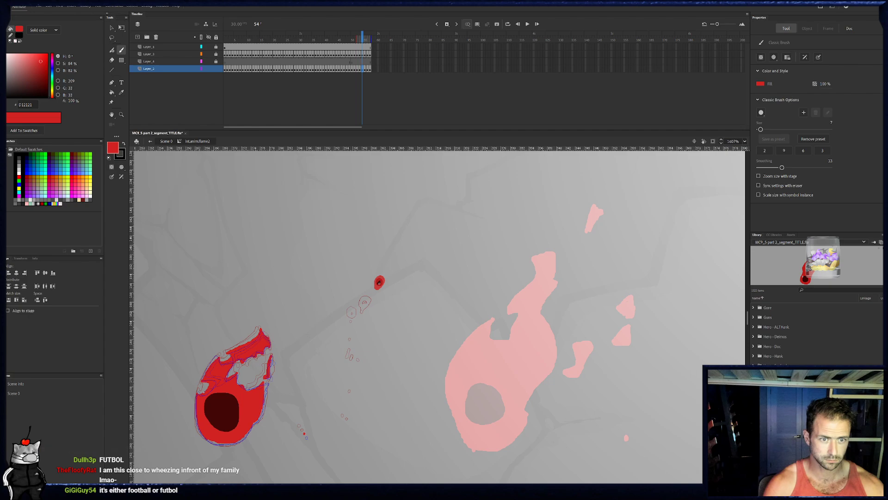
left_click_drag(379, 283, 379, 281)
- Brush a red flame with a trailing tail around the ember on frames 55 and 56, adding small specks beneath it on frame 56
key("period")
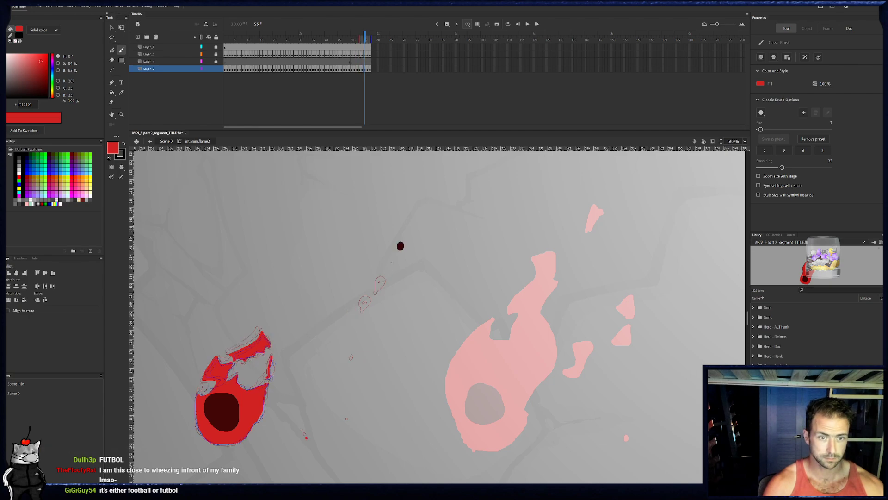
left_click(400, 247)
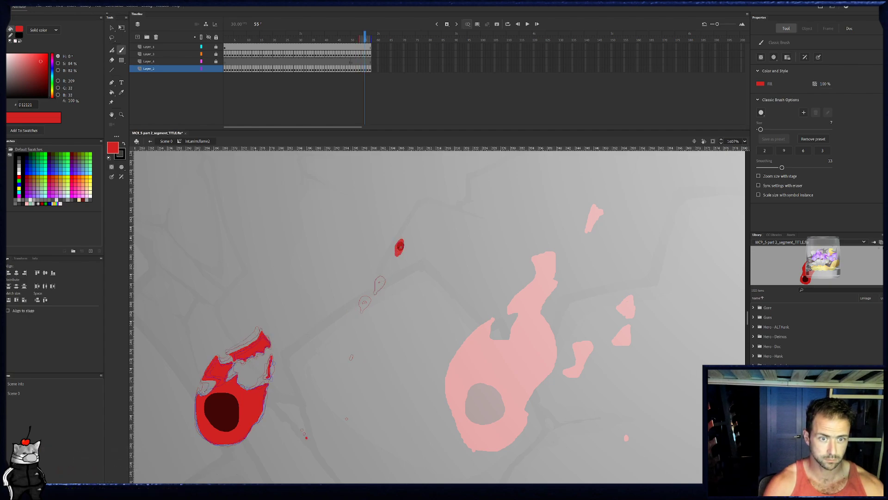
left_click_drag(401, 247, 400, 245)
key("period")
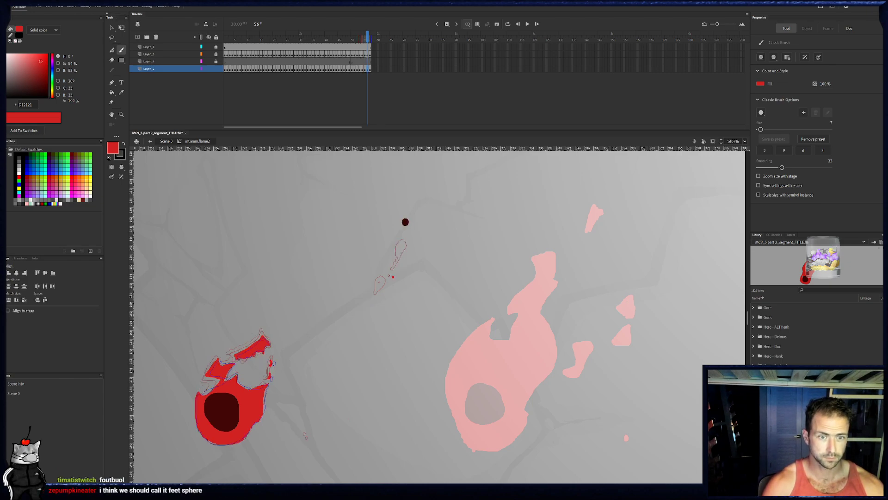
left_click(405, 222)
left_click(406, 221)
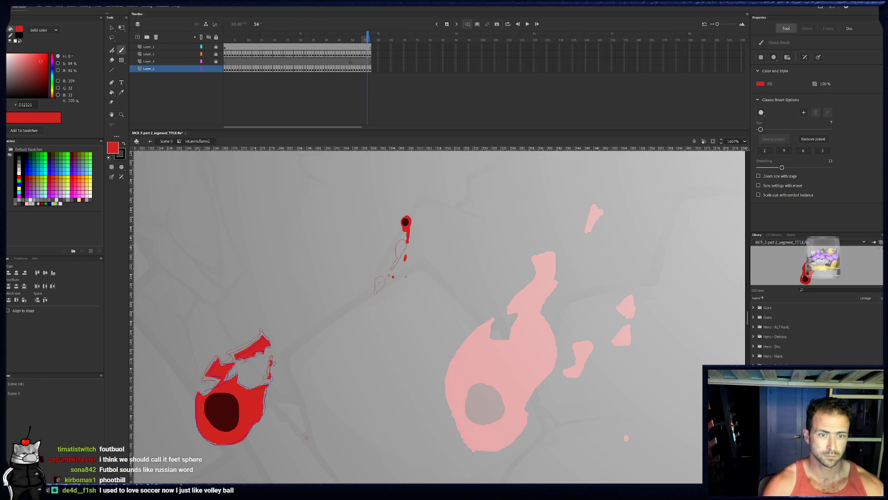
- On frame 57, brush red specks and a short dash trailing below the ember and surround the ember with red
key("period")
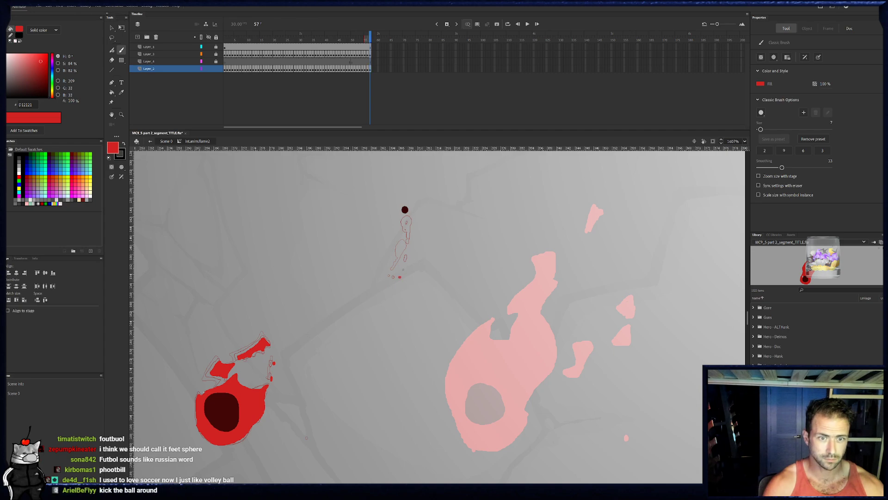
left_click(400, 277)
left_click(411, 257)
left_click_drag(414, 239, 415, 231)
left_click(405, 210)
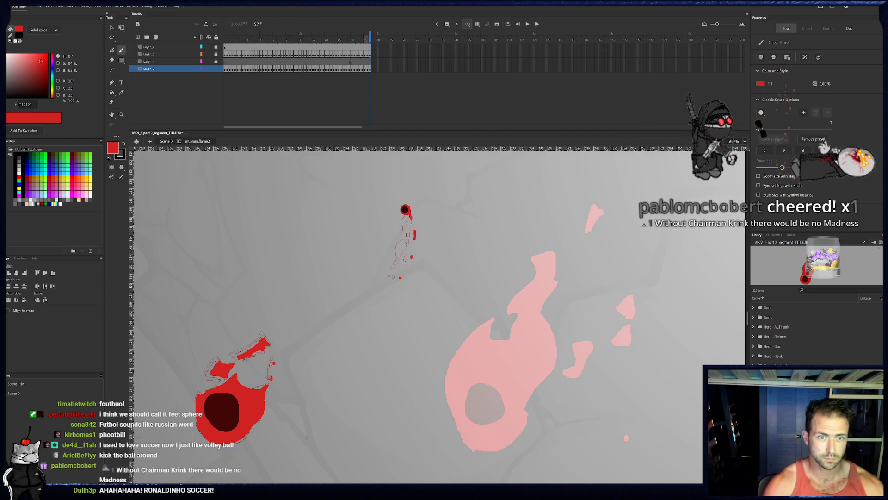
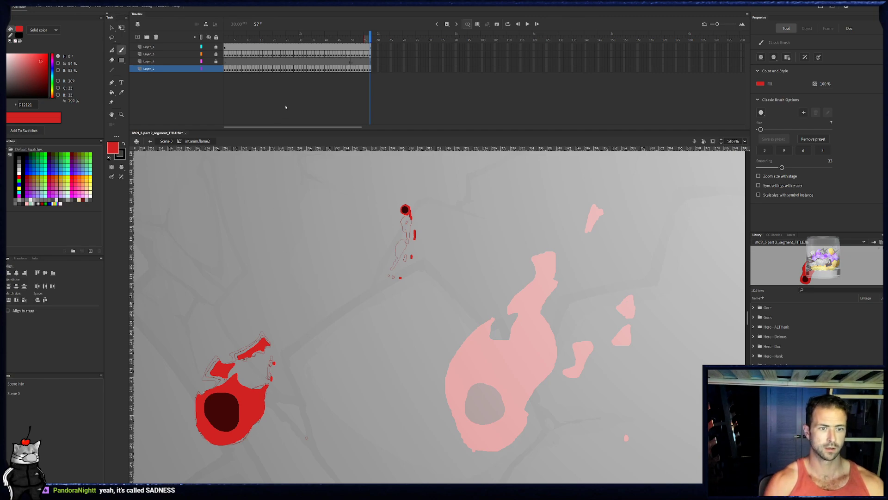
- On frame 51, brush a red outline of the detached upper flame with its hollowed underside, plus a short dash beneath it
left_click(352, 40)
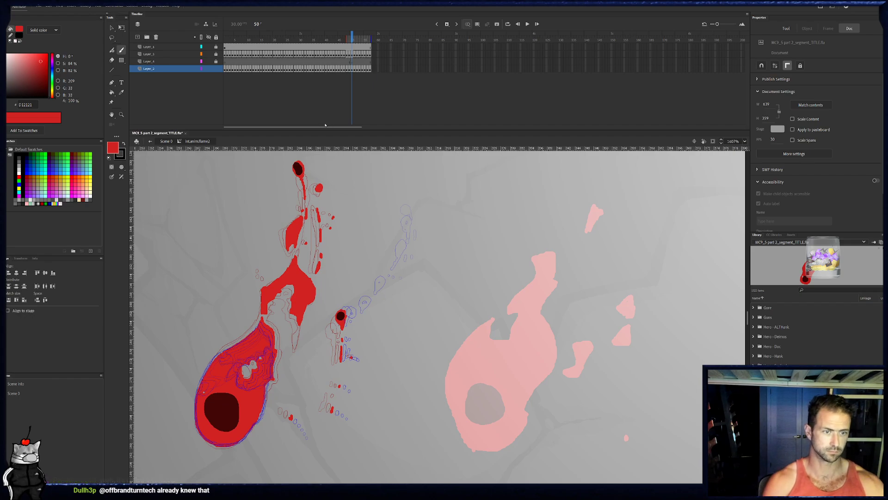
key(".")
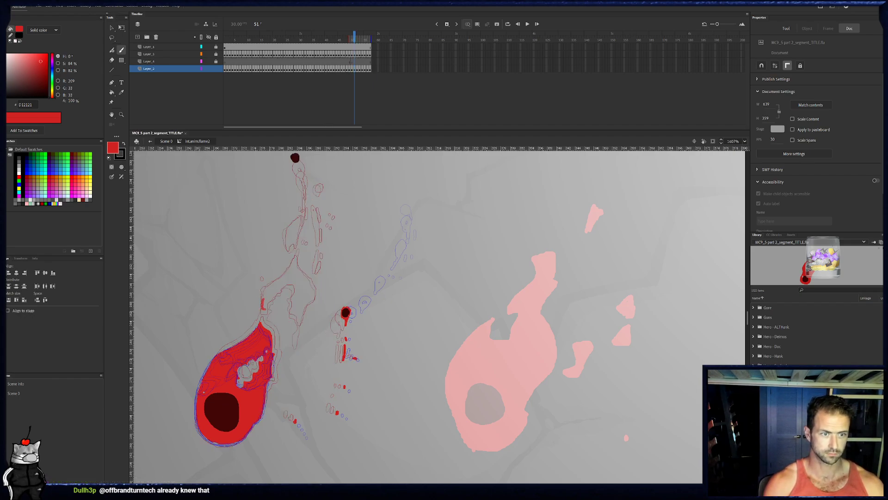
mouse_move(274, 281)
left_mouse_down()
mouse_move(297, 253)
mouse_move(314, 293)
mouse_move(302, 317)
left_mouse_up()
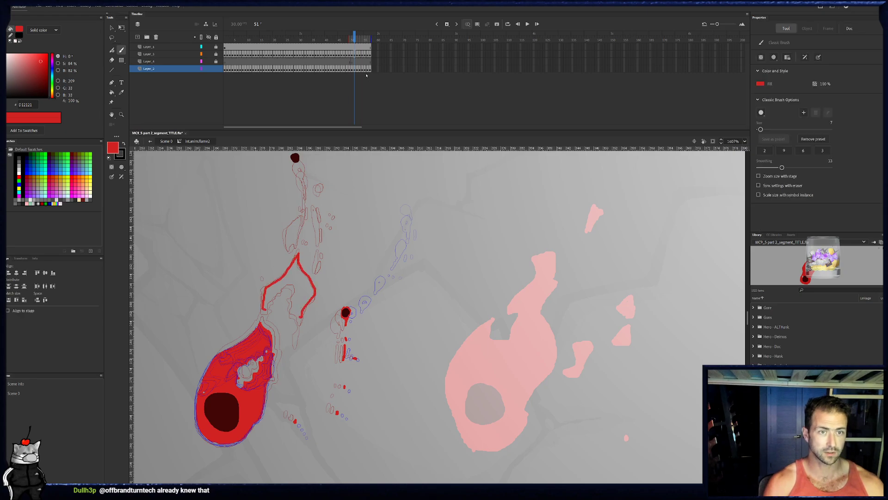
left_click_drag(300, 335, 298, 346)
key(".")
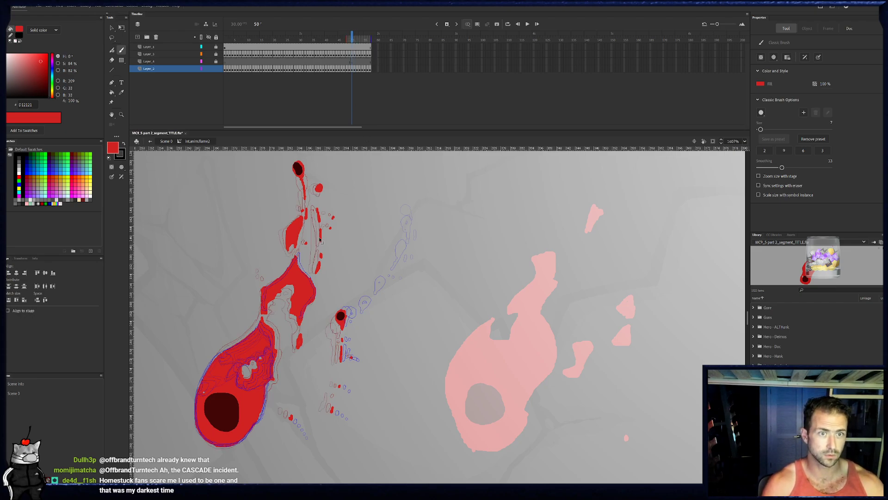
key(".")
left_click_drag(301, 336, 302, 345)
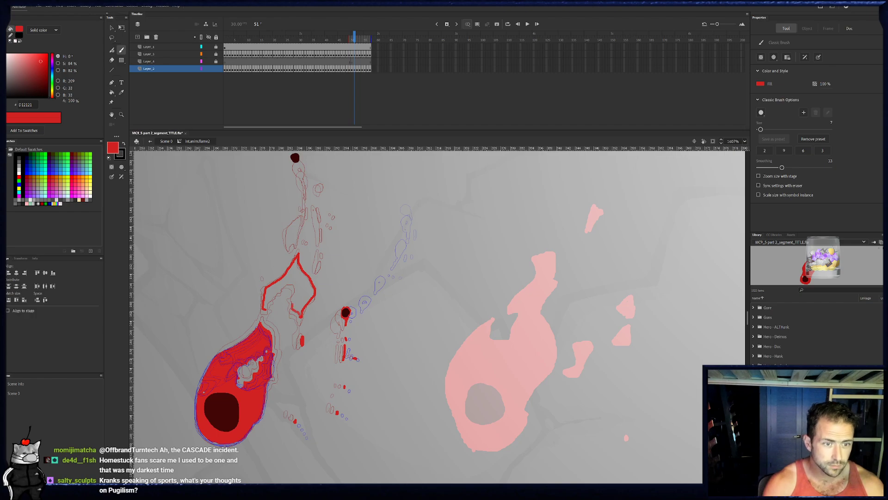
left_click_drag(272, 295, 264, 309)
left_click_drag(294, 277, 296, 278)
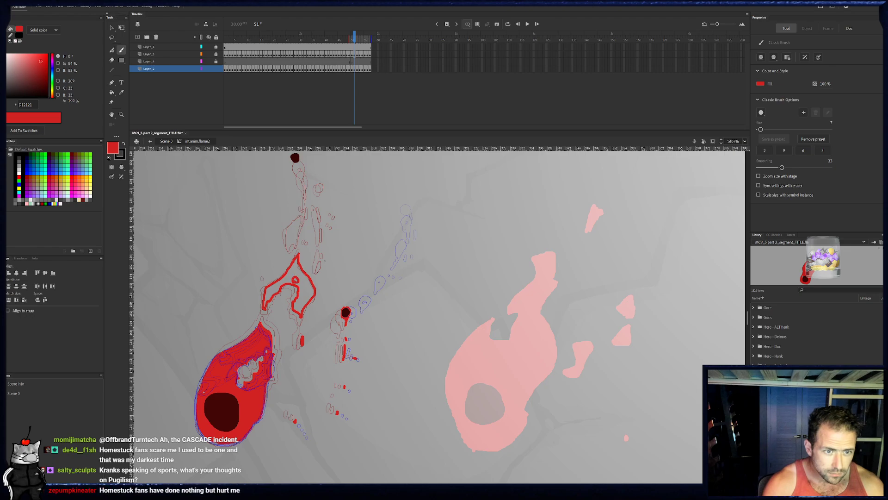
- On frame 51, brush red specks beside the upper trail and surround the top ember with red and a broken tail
mouse_move(324, 233)
left_mouse_down()
mouse_move(339, 220)
mouse_move(321, 214)
mouse_move(323, 185)
mouse_move(333, 212)
left_mouse_up()
left_click(334, 230)
left_click(338, 220)
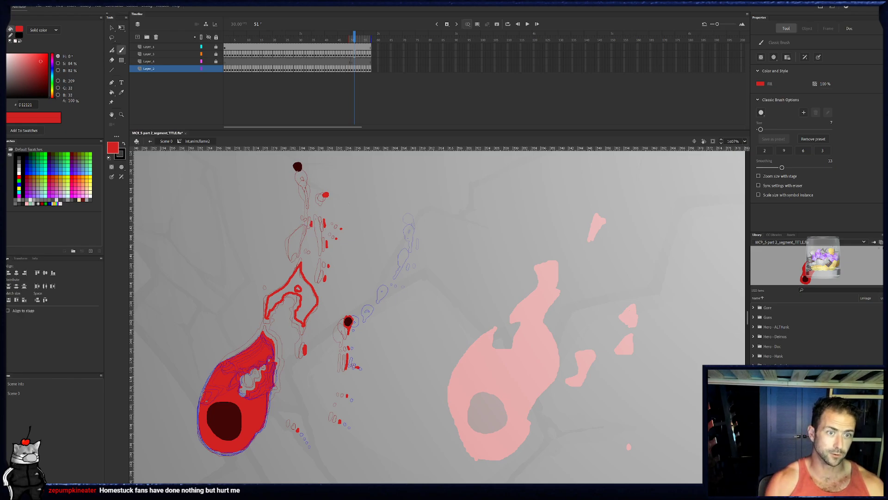
left_click_drag(296, 163, 298, 168)
key("ctrl+z")
left_click_drag(309, 195, 310, 205)
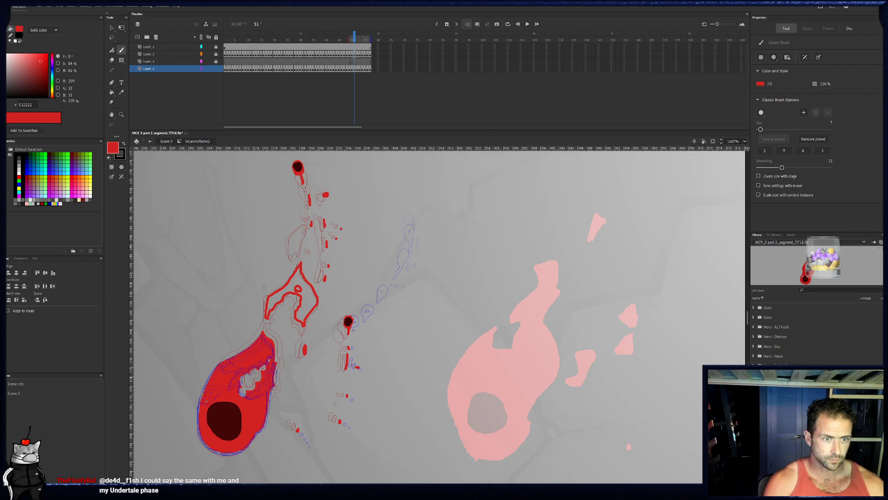
- Outline the small fragment above the detached flame on frame 51 and fill both shapes with red
mouse_move(297, 244)
left_mouse_down()
mouse_move(290, 255)
mouse_move(301, 237)
left_mouse_up()
left_click(310, 254)
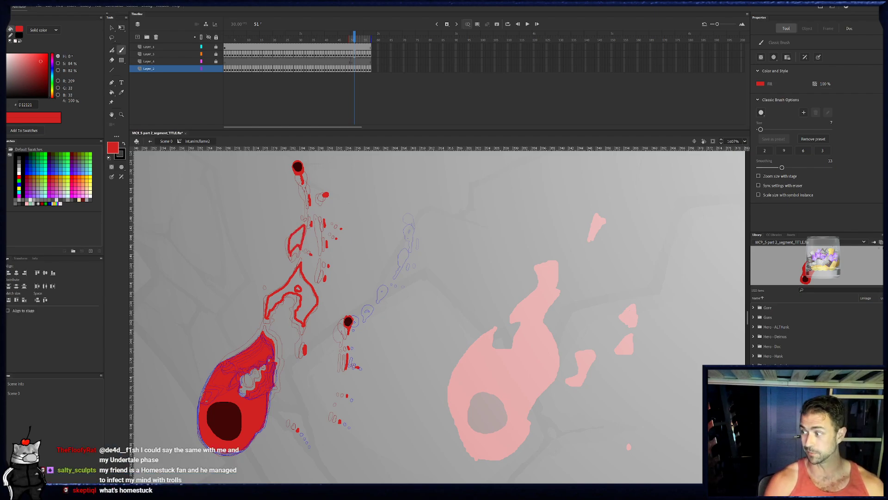
left_click(112, 92)
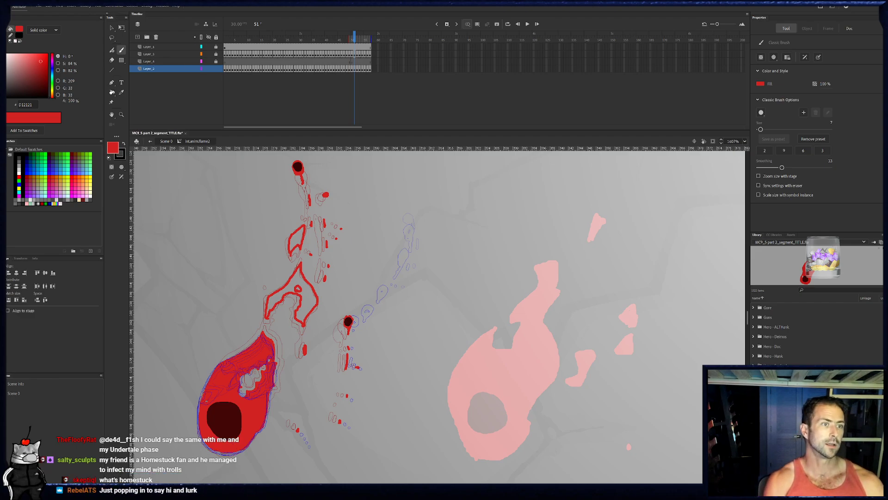
left_click(303, 242)
left_click(315, 302)
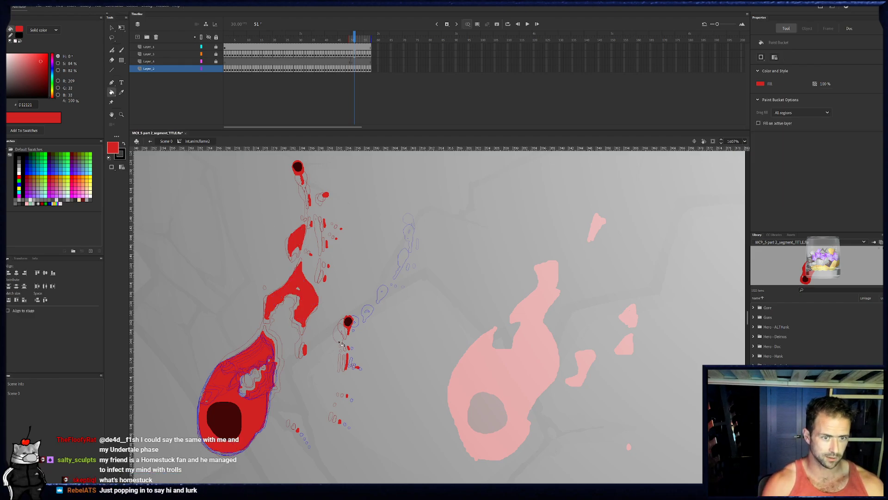
- On frame 52, brush red outlines of the small fragment and the shrinking detached flame, with a short dash below
left_click(357, 69)
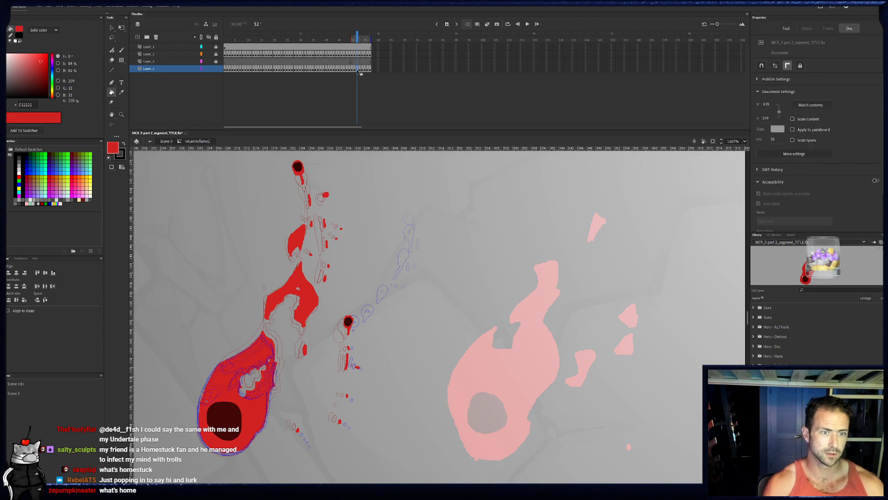
key("b")
mouse_move(288, 249)
left_mouse_down()
mouse_move(304, 224)
mouse_move(306, 243)
mouse_move(290, 247)
left_mouse_up()
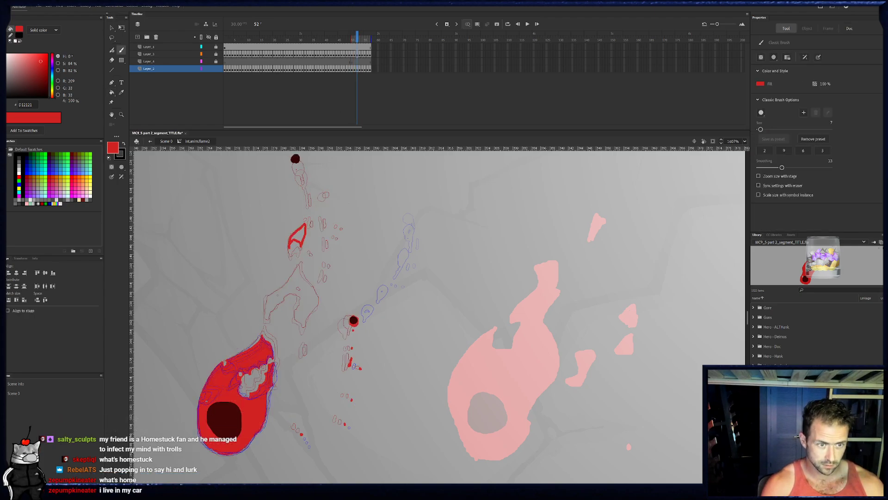
mouse_move(266, 312)
left_mouse_down()
mouse_move(316, 289)
mouse_move(309, 317)
left_mouse_up()
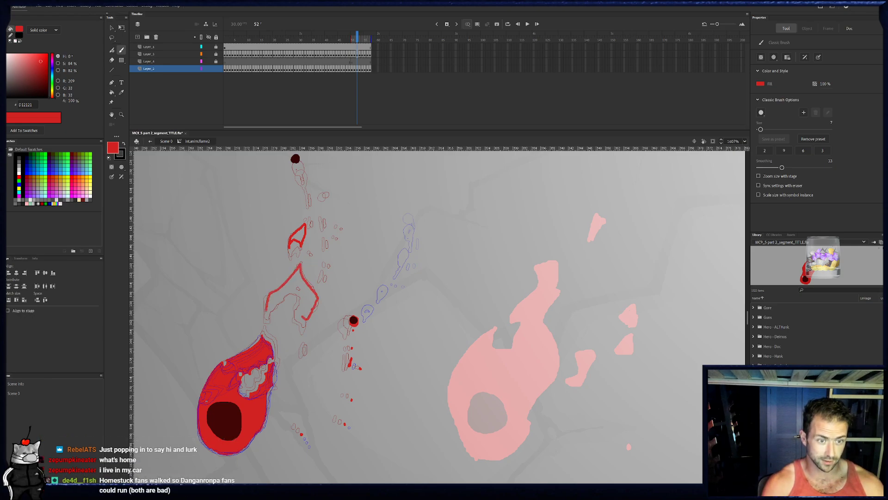
left_click_drag(298, 284, 293, 289)
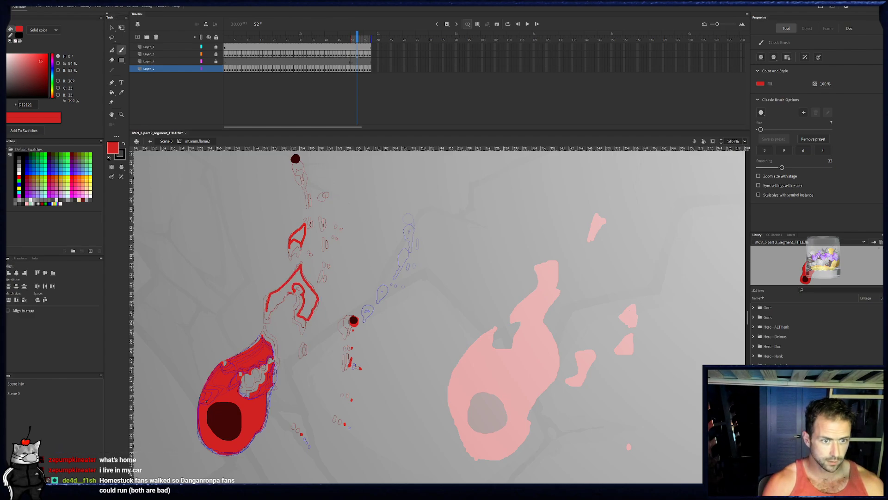
left_click_drag(295, 284, 301, 285)
left_click_drag(307, 346, 307, 352)
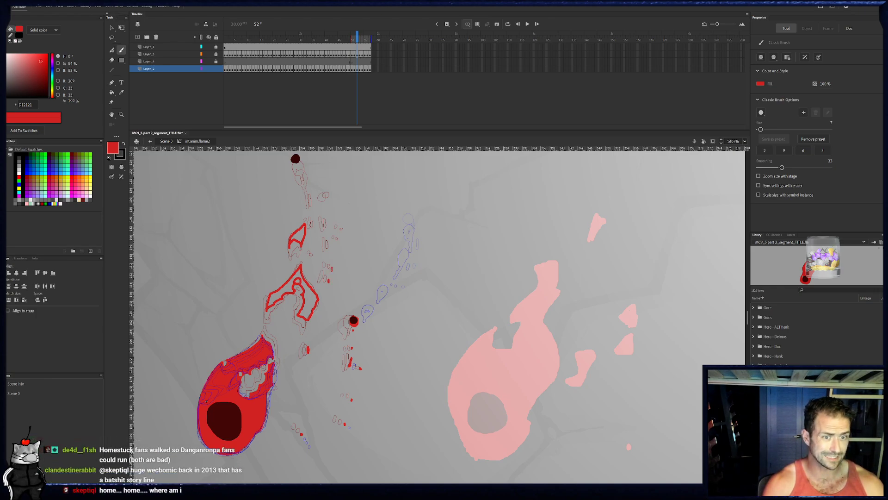
- Brush thinning red specks along the upper trail on frame 52 and surround the top ember with red
left_click_drag(327, 221, 330, 226)
left_click(329, 193)
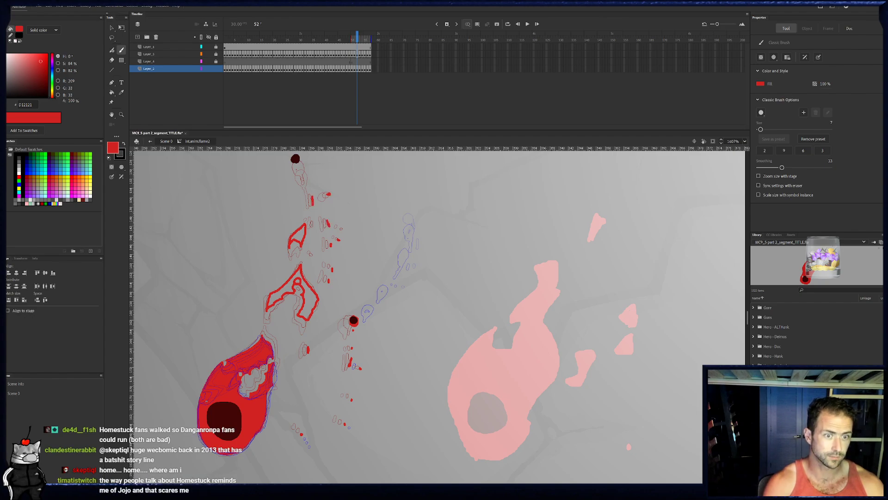
left_click(295, 158)
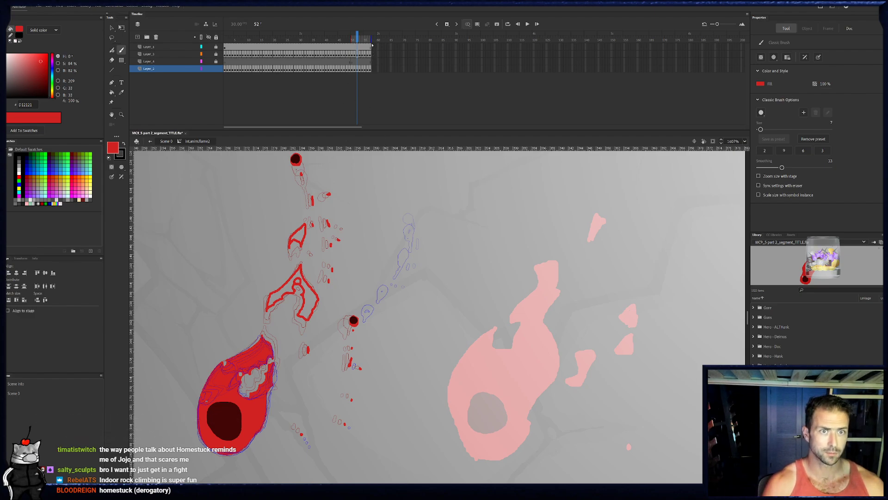
- Shorten the onion skin range to hide the upcoming frames, and fill both outlined fragments on frame 52 with red
left_click_drag(371, 40, 358, 40)
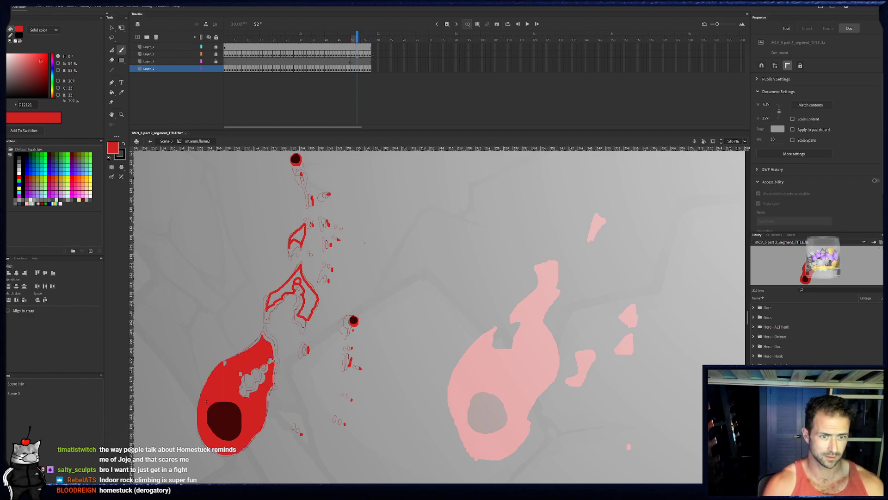
key("k")
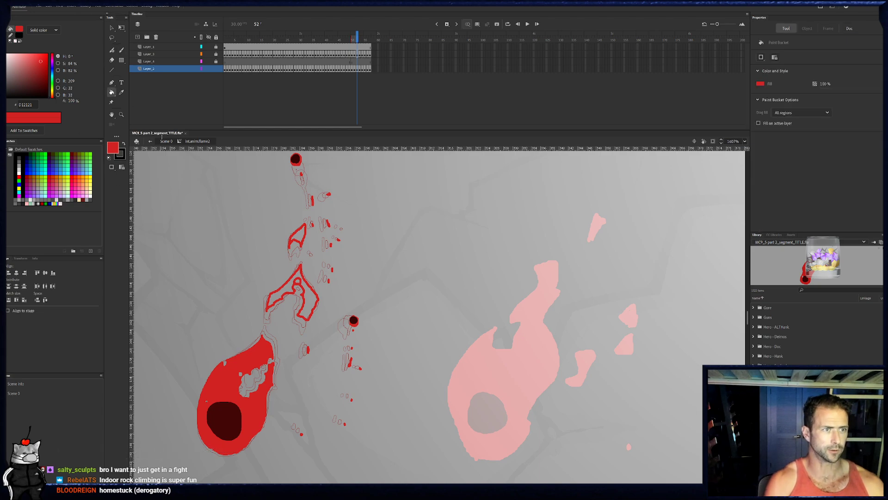
left_click(309, 307)
left_click(303, 228)
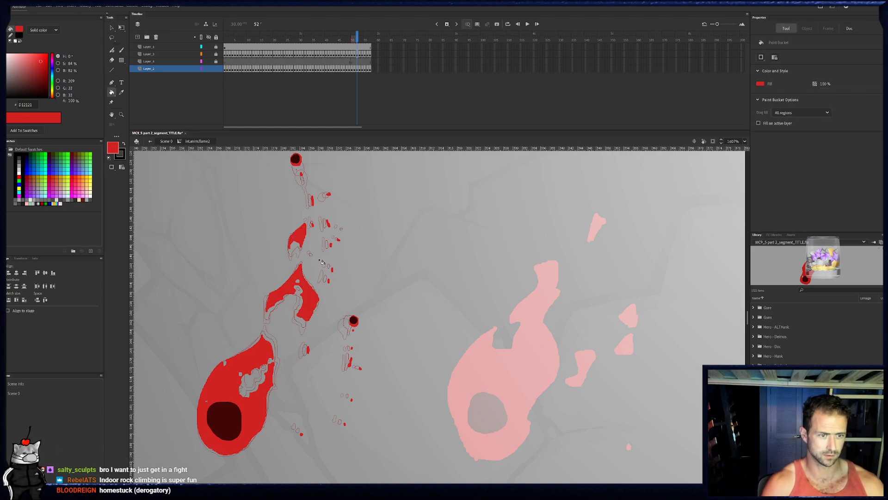
- On frame 53, brush red outlines of the thinner small fragment and the forked detached flame below it
key("b")
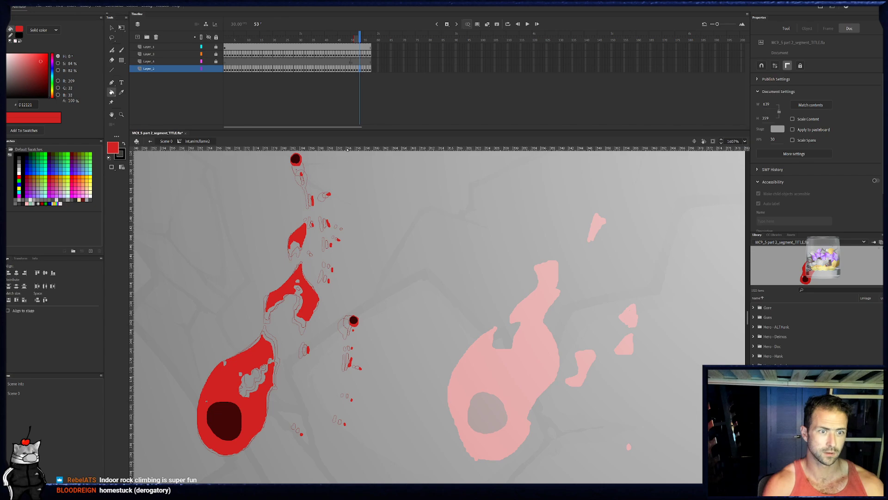
left_click(360, 69)
left_click_drag(289, 237, 307, 224)
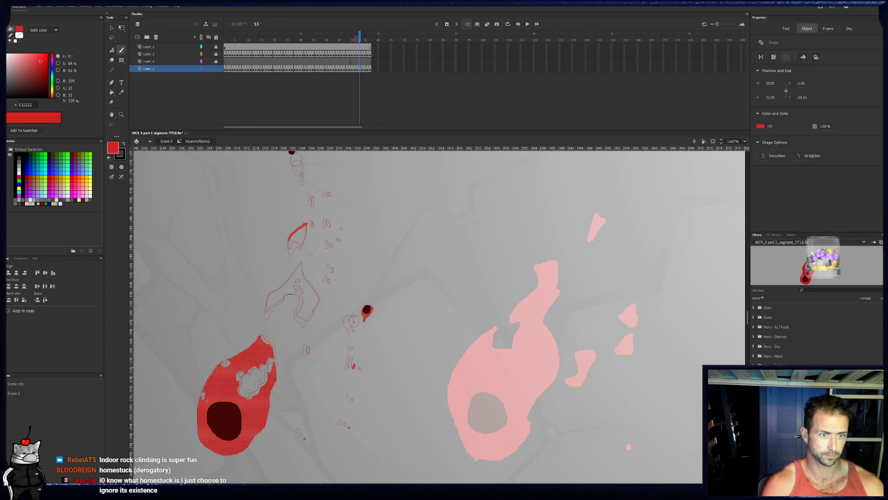
key("Escape")
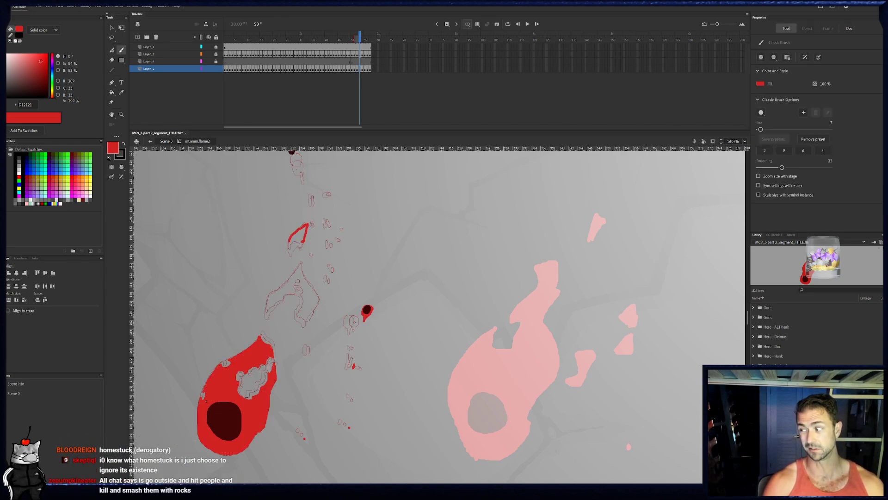
left_click_drag(291, 237, 304, 242)
left_click_drag(267, 304, 276, 291)
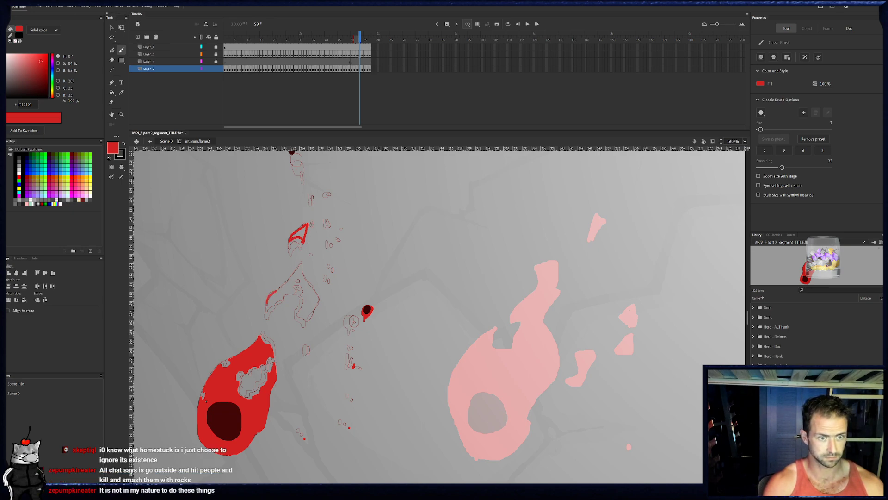
left_click_drag(302, 263, 320, 299)
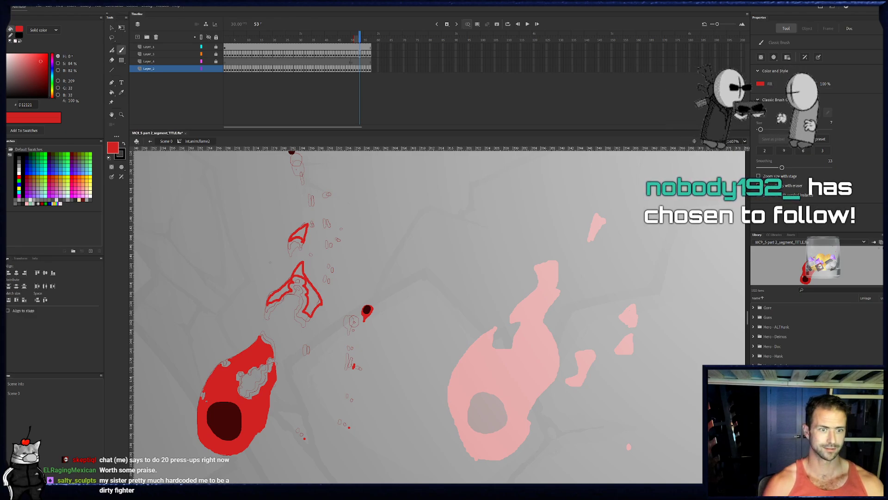
- Brush small red specks along the upper trail on frame 53 and a red flame with a short tail around the top ember
left_click(332, 283)
left_click(335, 271)
left_click(335, 245)
mouse_move(339, 240)
left_mouse_down()
mouse_move(315, 202)
mouse_move(326, 240)
left_mouse_up()
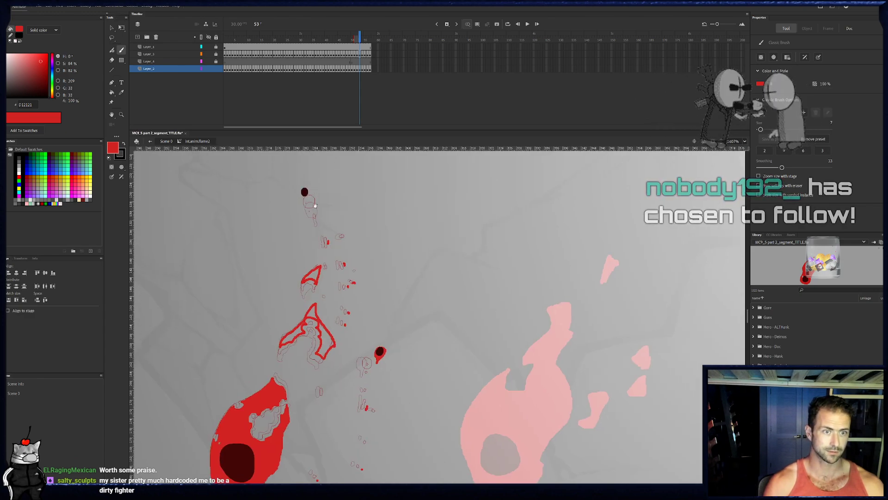
left_click_drag(303, 192, 308, 204)
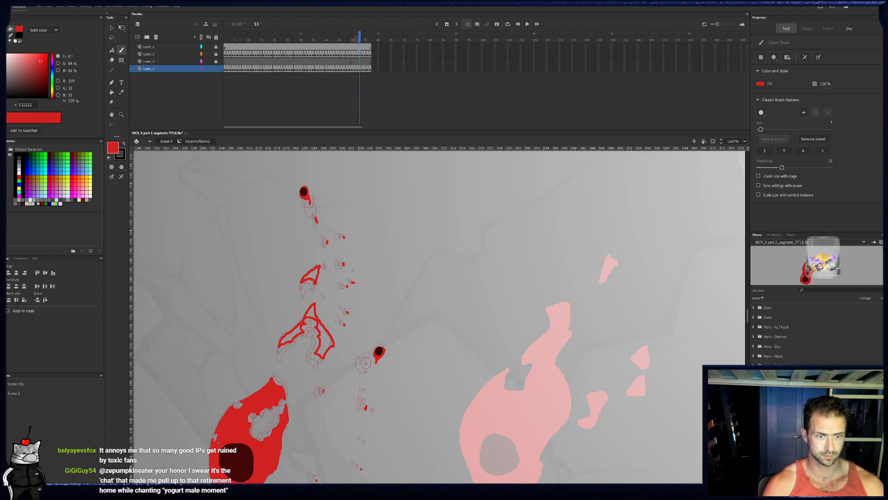
left_click_drag(348, 395, 356, 370)
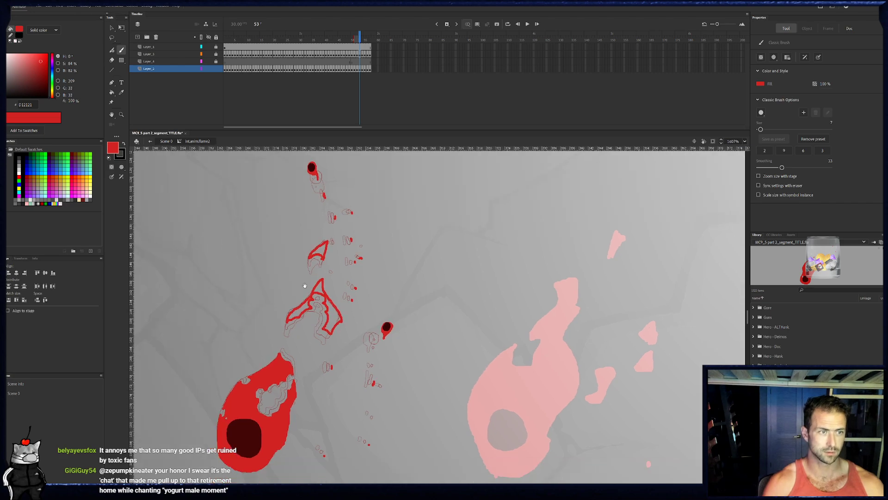
- Fill the outlined forked flame and the small fragment on frame 53 with red
key("k")
left_click(326, 309)
left_click(321, 292)
left_click(315, 303)
left_click(326, 257)
- On frame 54, brush red outlines of the detached flame split into separate upper, left and right pieces
key("b")
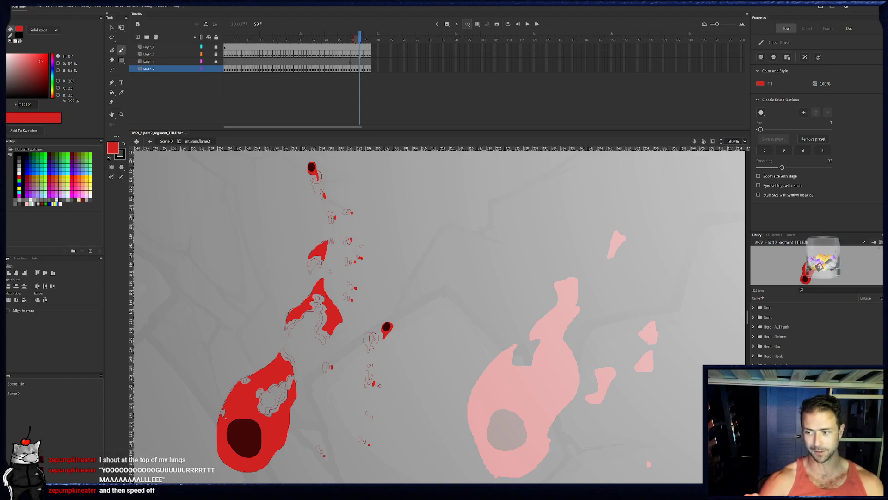
left_click(362, 70)
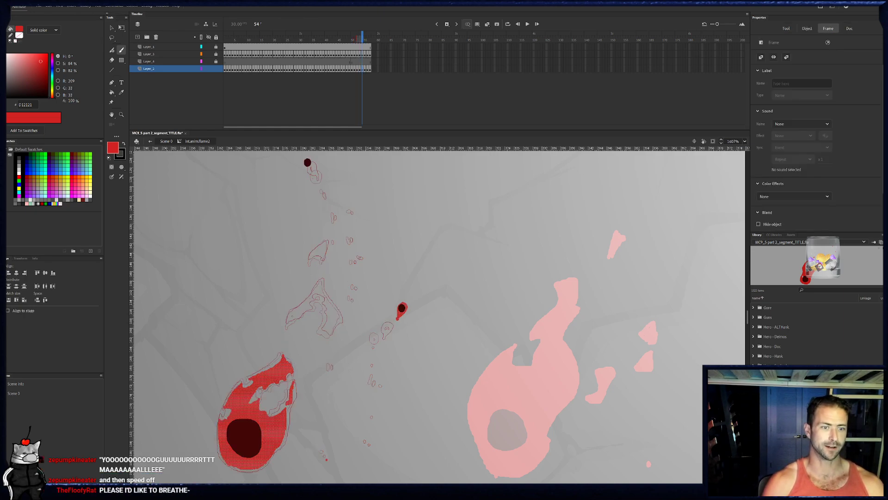
left_click_drag(289, 319, 311, 295)
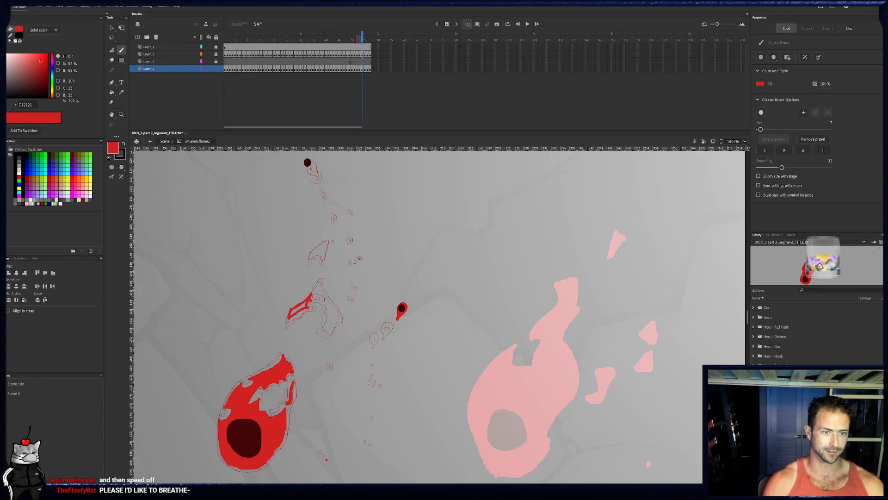
mouse_move(313, 293)
left_mouse_down()
mouse_move(326, 277)
mouse_move(314, 290)
left_mouse_up()
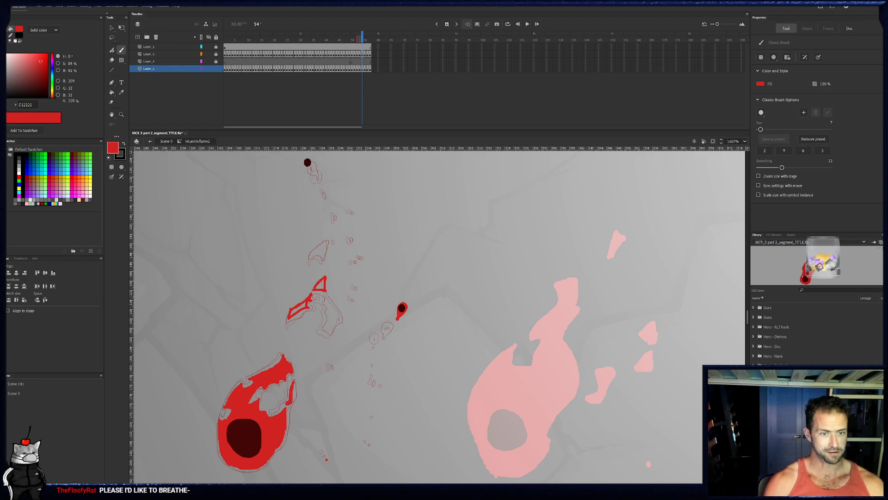
left_click_drag(331, 333, 342, 320)
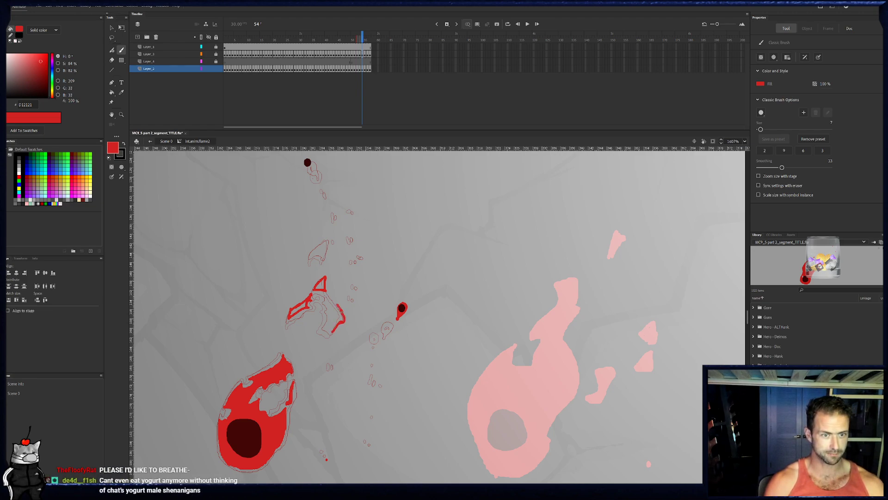
left_click_drag(332, 331, 329, 311)
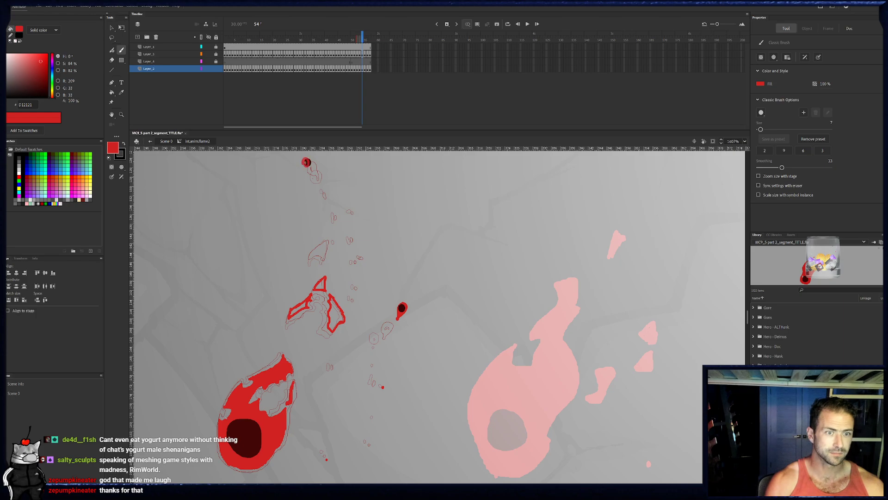
- On frame 54, brush red around the top ember, outline the small fragment above the split flame, and add red specks along the trail
left_click(307, 162)
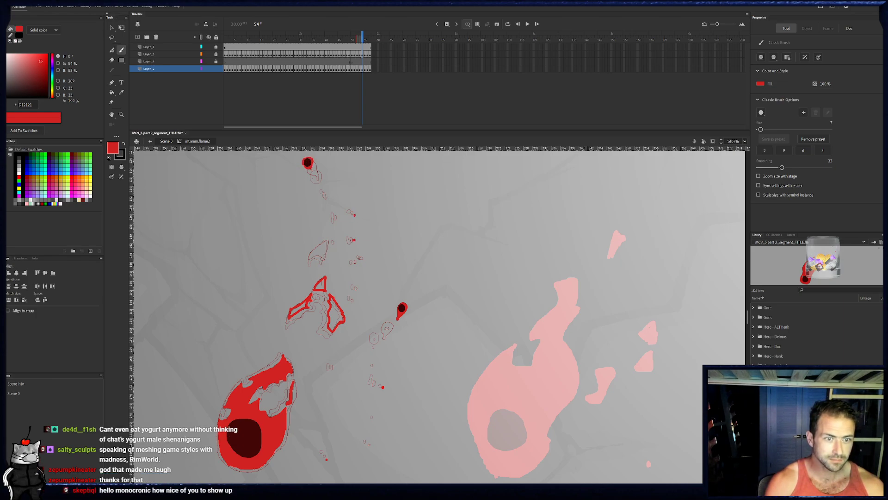
left_click_drag(311, 256, 331, 252)
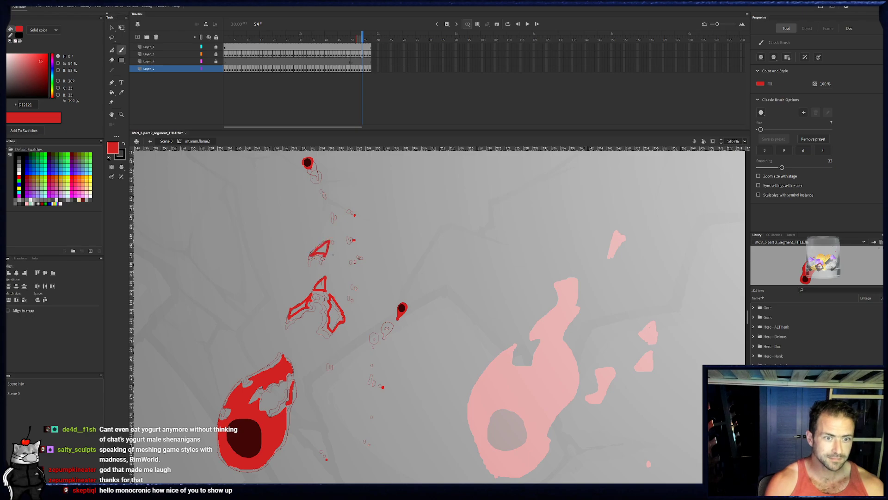
left_click(365, 259)
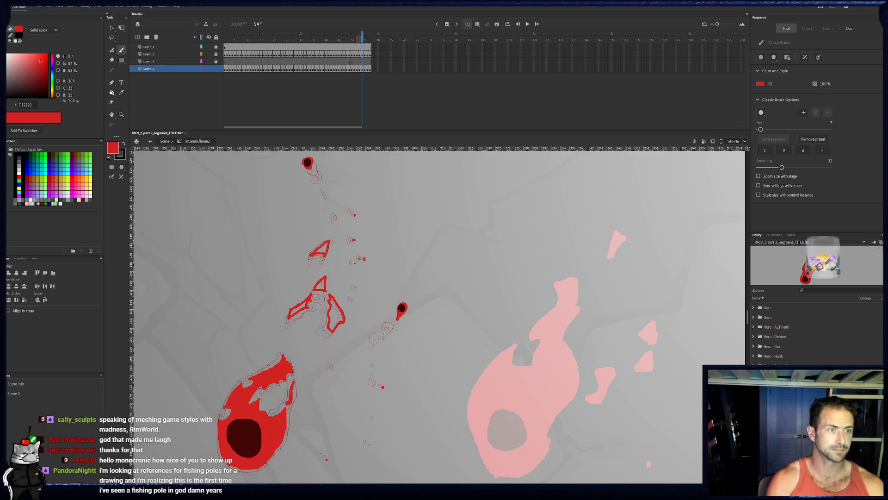
- Fill the three outlined flame pieces and the small fragment on frame 54 with red
key("k")
left_click(336, 315)
left_click(305, 308)
left_click(321, 287)
left_click(330, 252)
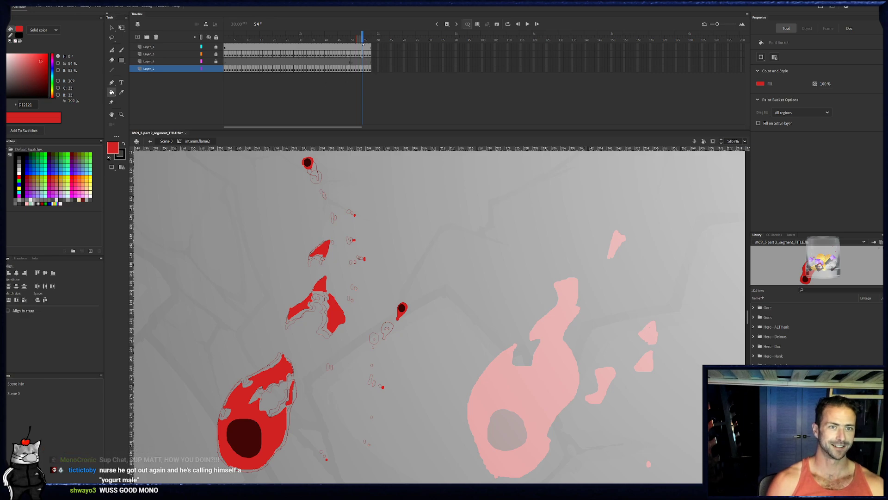
- On frame 55, brush smaller red outlines of the three flame pieces and the upper fragment, plus a short-tailed flame around the top ember
left_click_drag(363, 35, 365, 38)
key("b")
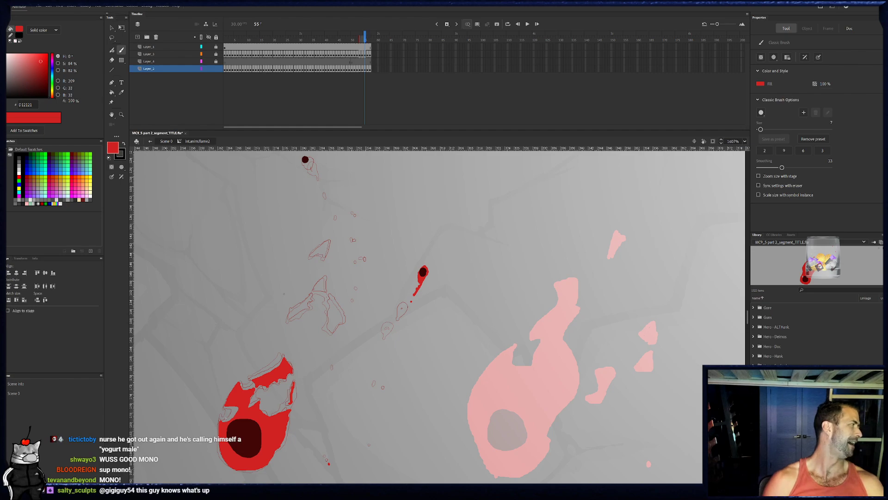
mouse_move(315, 286)
left_mouse_down()
mouse_move(327, 276)
mouse_move(326, 287)
left_mouse_up()
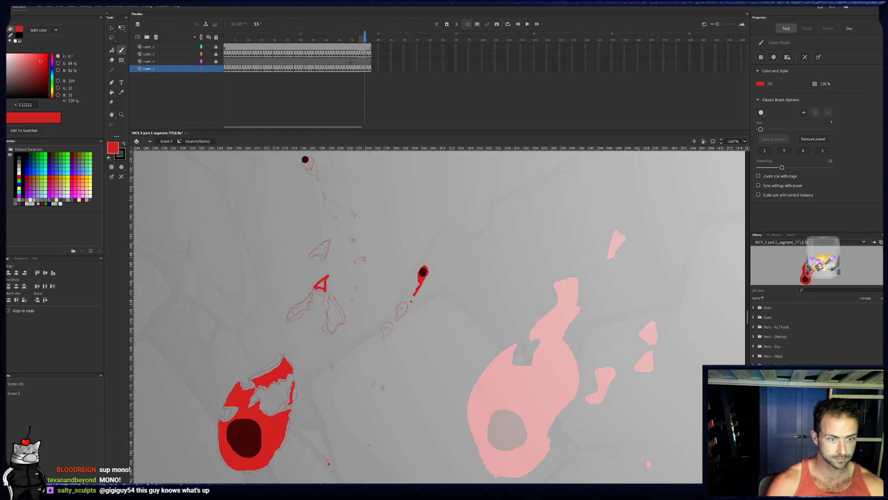
mouse_move(296, 307)
left_mouse_down()
mouse_move(310, 295)
mouse_move(305, 304)
left_mouse_up()
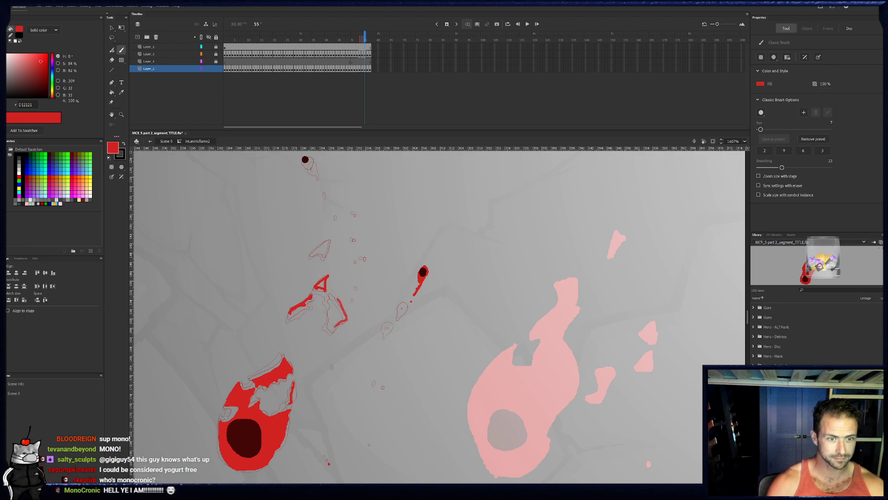
left_click_drag(346, 318, 333, 297)
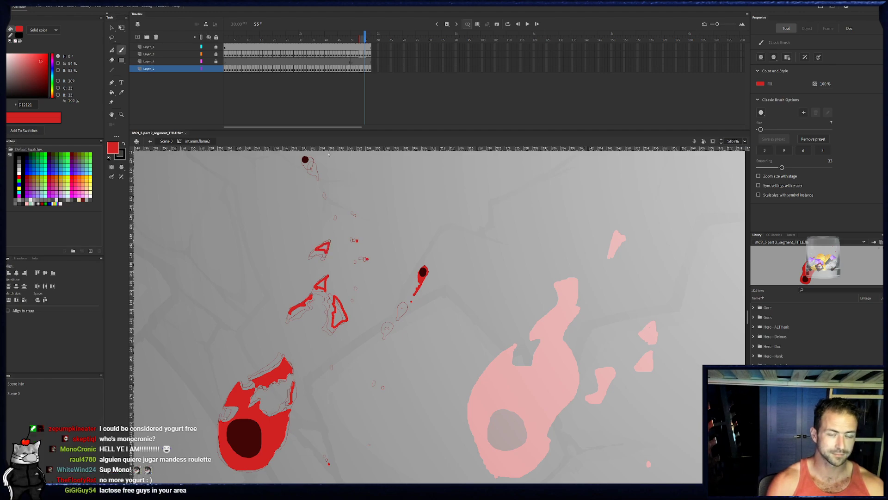
left_click_drag(315, 168, 308, 163)
key("ctrl+z")
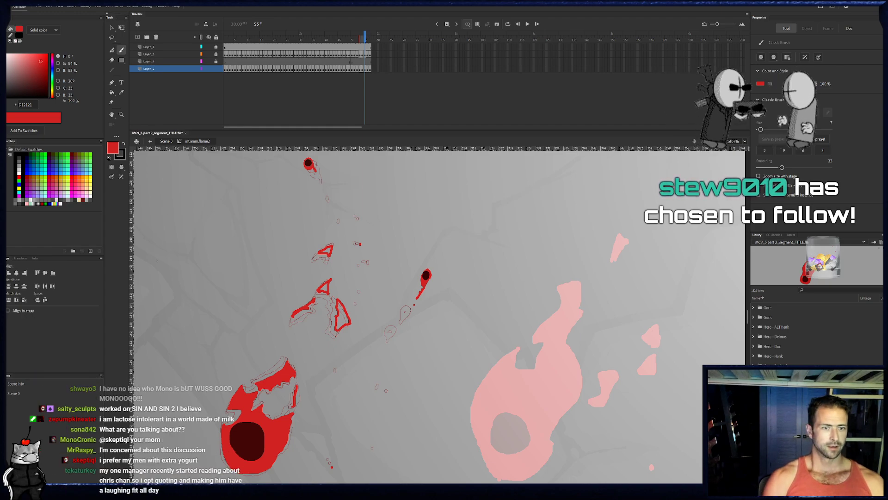
- Fill the outlined right and upper flame pieces and the small fragment on frame 55 with red
left_click(111, 92)
left_click(342, 319)
left_click(325, 289)
left_click(327, 253)
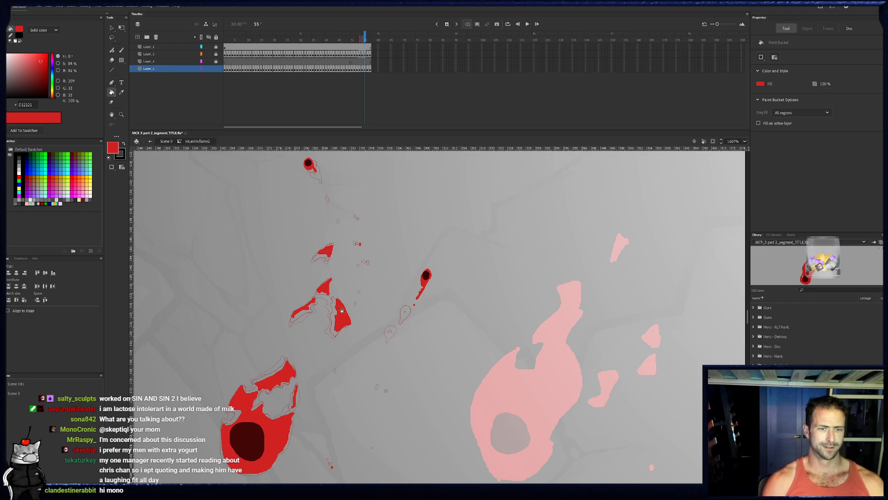
- On frame 56, brush the further shrunken flame pieces, the small upper fragment and a thin red rim around the top ember
left_click(366, 37)
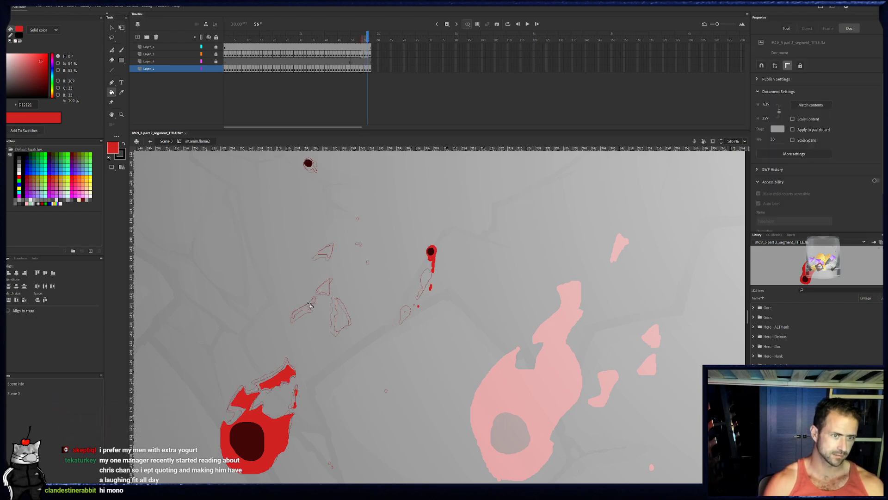
key("b")
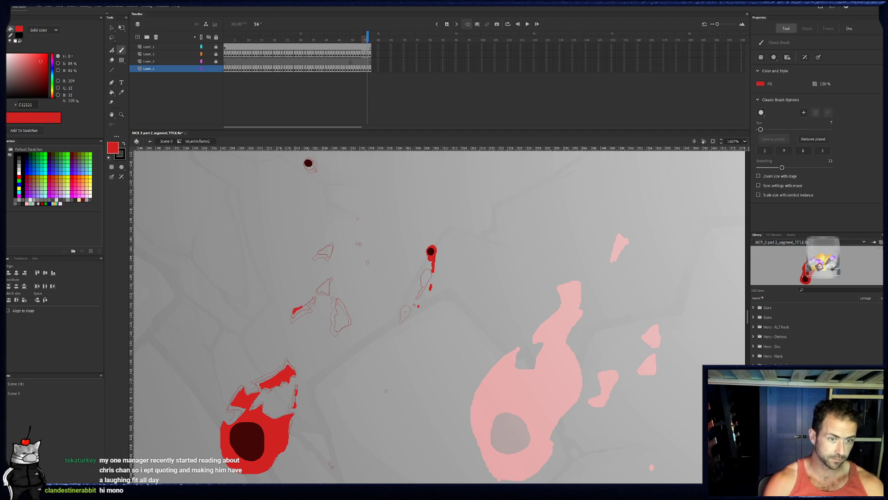
left_click_drag(307, 307, 314, 299)
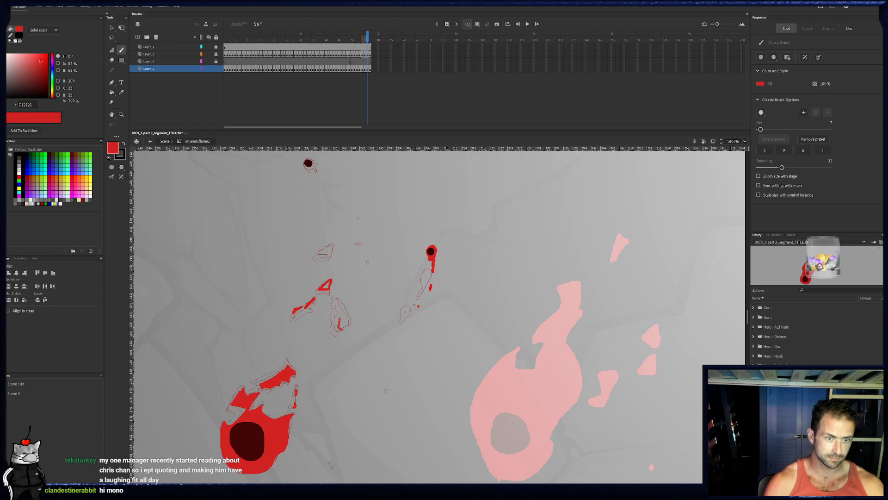
left_click_drag(341, 301, 345, 329)
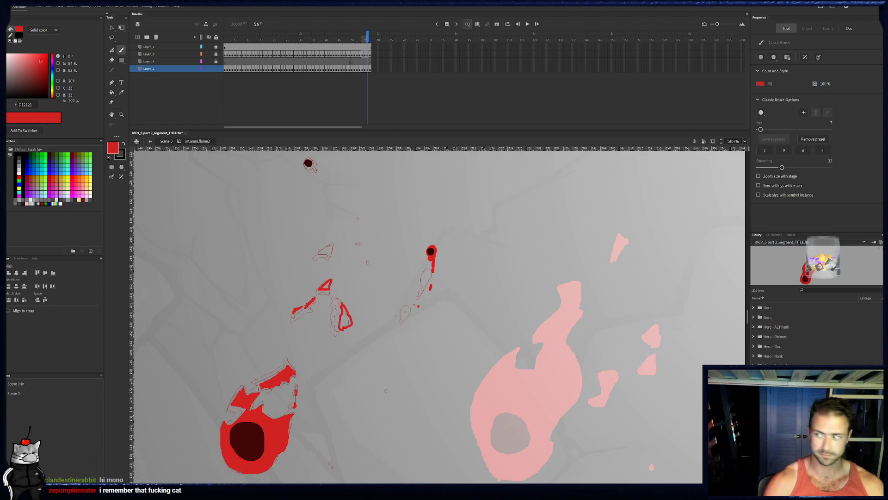
mouse_move(368, 253)
left_mouse_down()
mouse_move(371, 260)
mouse_move(334, 253)
left_mouse_up()
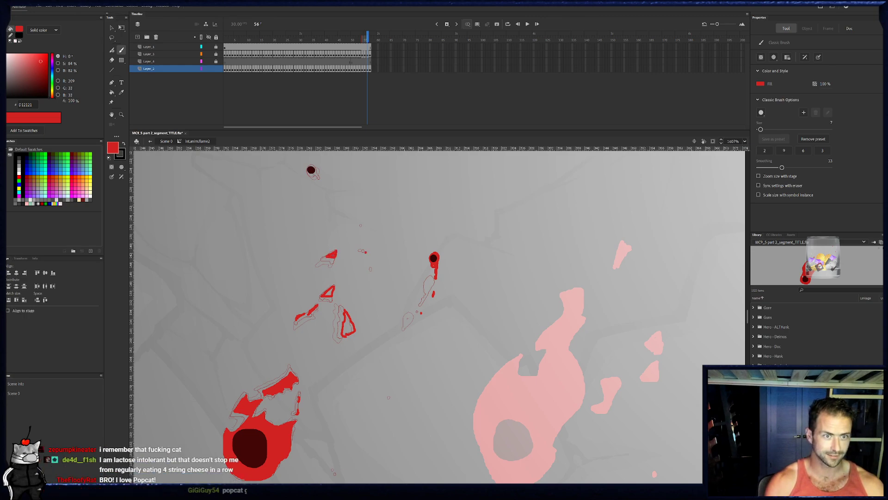
left_click(311, 171)
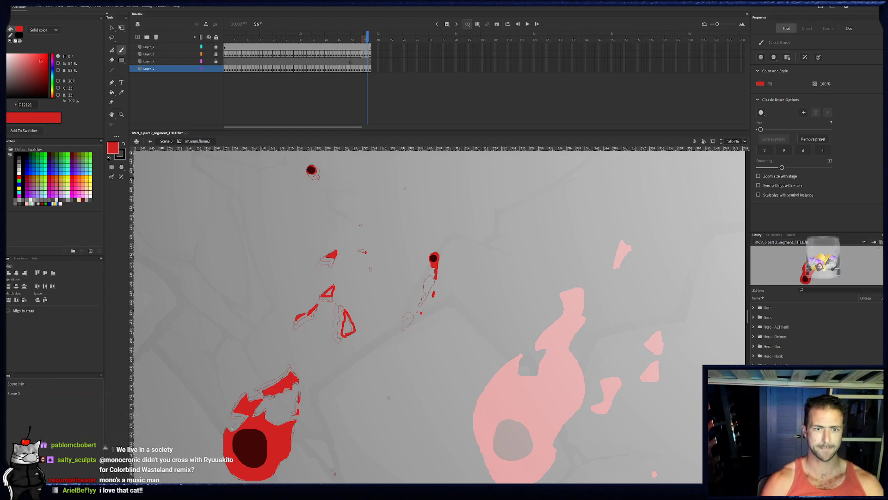
mouse_move(510, 212)
left_mouse_down()
mouse_move(539, 206)
mouse_move(532, 213)
mouse_move(513, 210)
mouse_move(562, 189)
mouse_move(553, 202)
mouse_move(560, 213)
mouse_move(565, 206)
left_mouse_up()
key("ctrl+z")
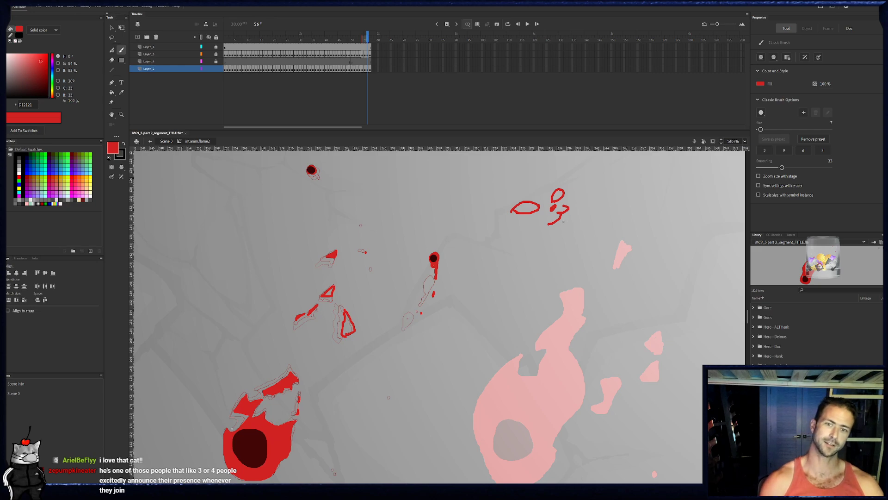
mouse_move(560, 206)
left_mouse_down()
mouse_move(568, 215)
mouse_move(547, 223)
left_mouse_up()
key("ctrl+z")
mouse_move(568, 188)
left_mouse_down()
mouse_move(582, 236)
mouse_move(596, 259)
left_mouse_up()
mouse_move(529, 305)
left_mouse_down()
mouse_move(511, 248)
mouse_move(491, 231)
mouse_move(483, 192)
mouse_move(568, 188)
left_mouse_up()
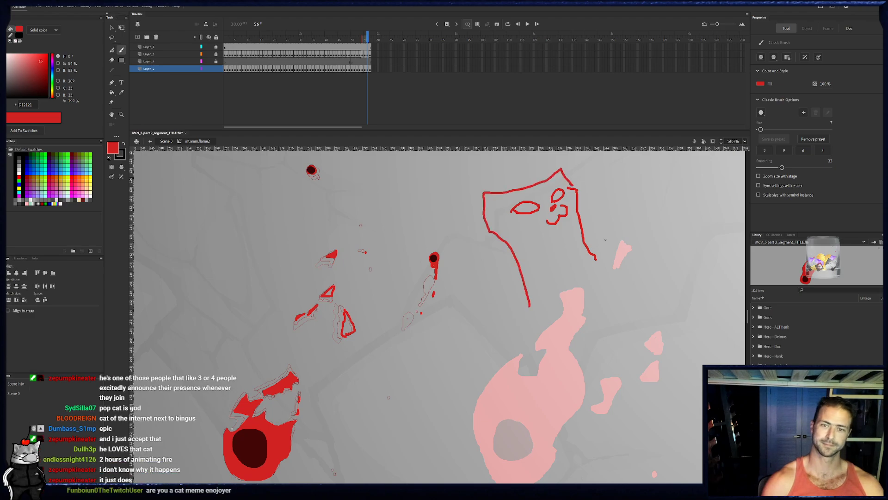
left_click_drag(664, 210, 604, 235)
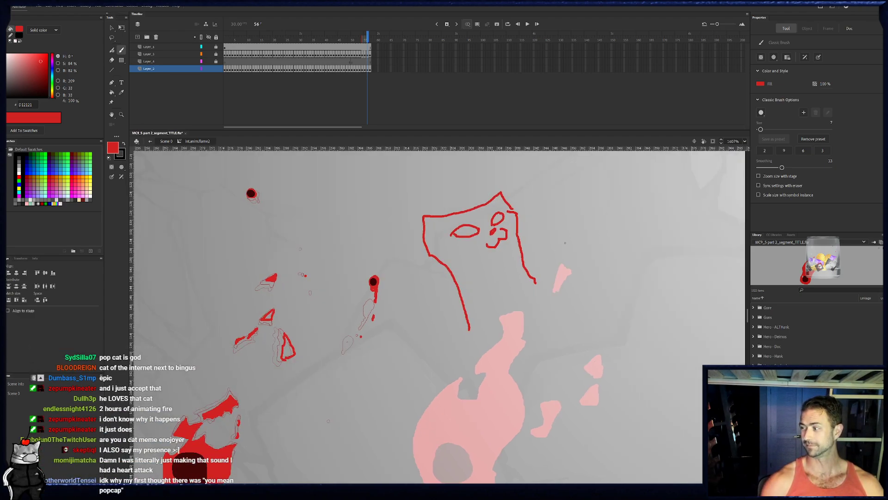
key("e")
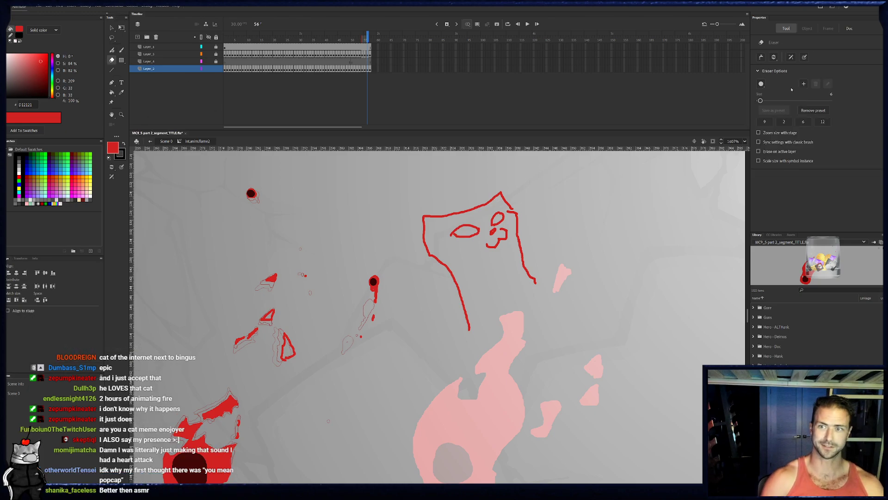
mouse_move(453, 236)
left_mouse_down()
mouse_move(500, 199)
mouse_move(441, 255)
mouse_move(437, 207)
mouse_move(431, 240)
mouse_move(476, 343)
mouse_move(495, 240)
mouse_move(518, 215)
mouse_move(558, 343)
left_mouse_up()
left_click_drag(460, 228, 456, 217)
key("space")
left_click_drag(458, 260, 534, 244)
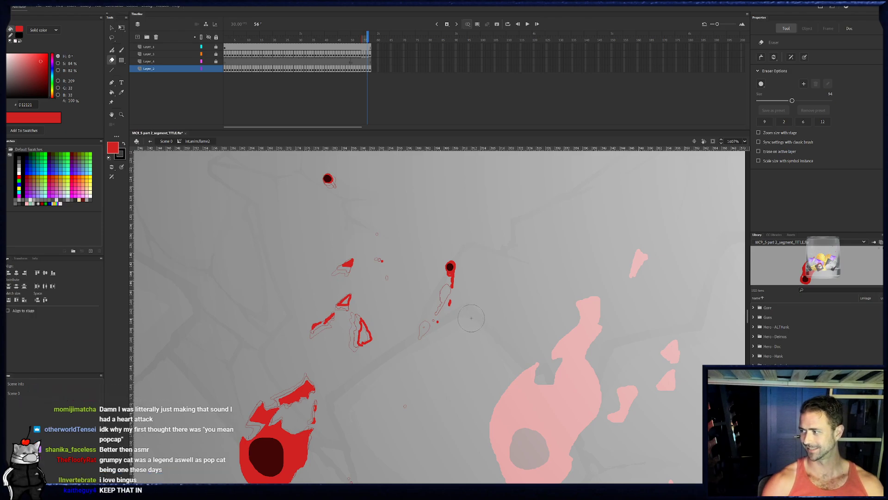
- Fill the outlined upper and right flame pieces on frame 56 with red
key("space")
left_click_drag(351, 277, 368, 242)
key("k")
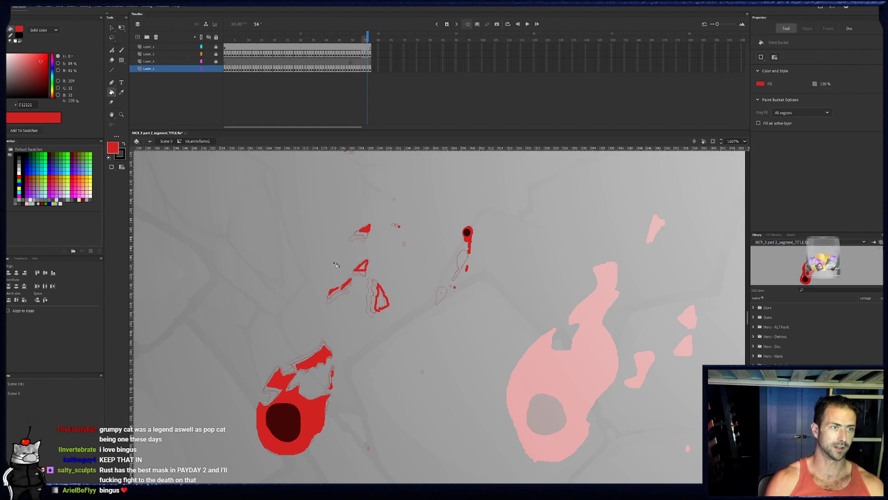
left_click(364, 270)
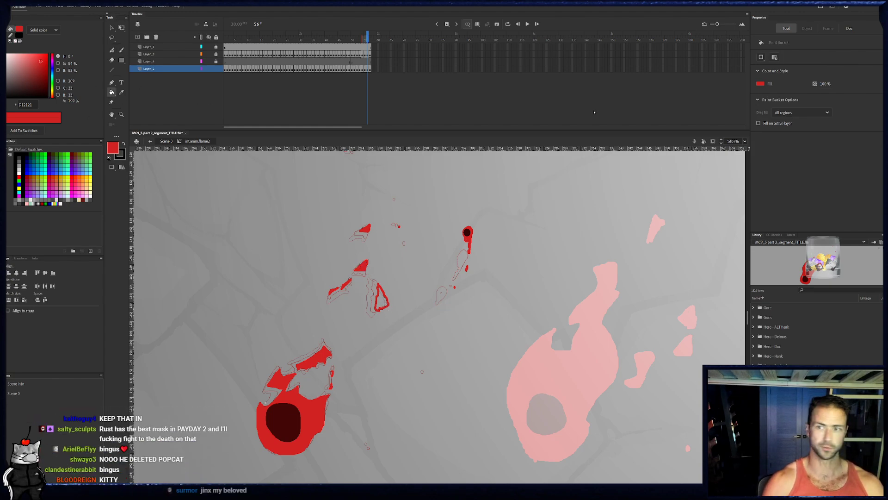
key("e")
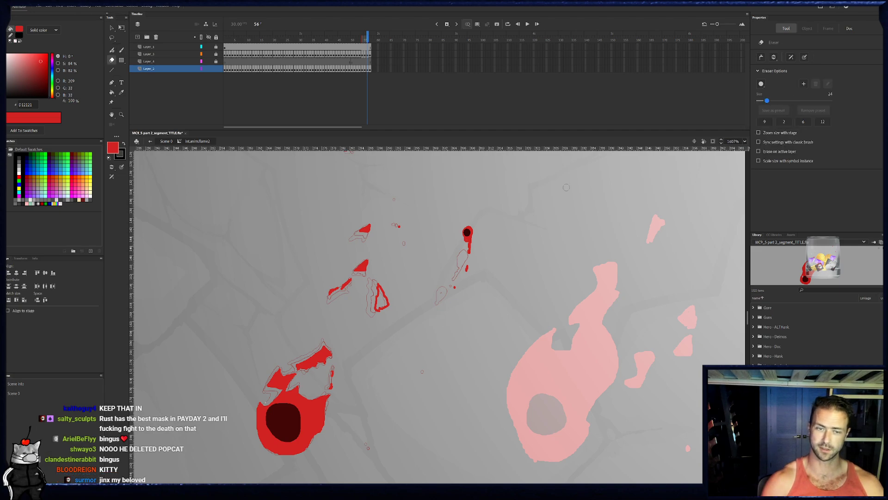
key("b")
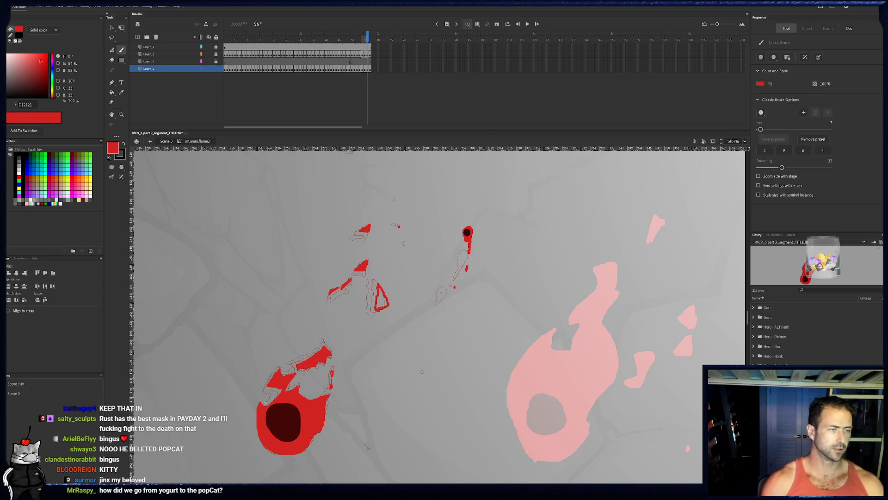
key("k")
left_click(381, 300)
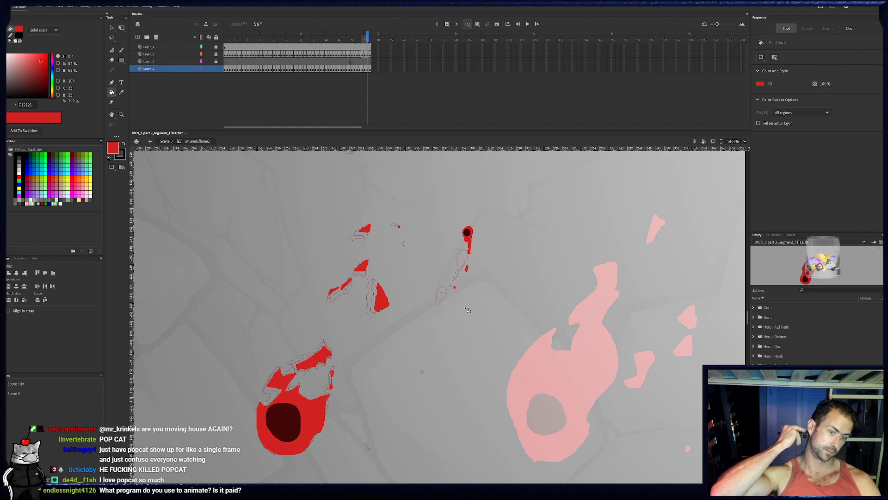
- On frame 57, brush the shrunken upper flame pieces and small dash, then outline the right piece and fill it with red
key("b")
left_click(370, 70)
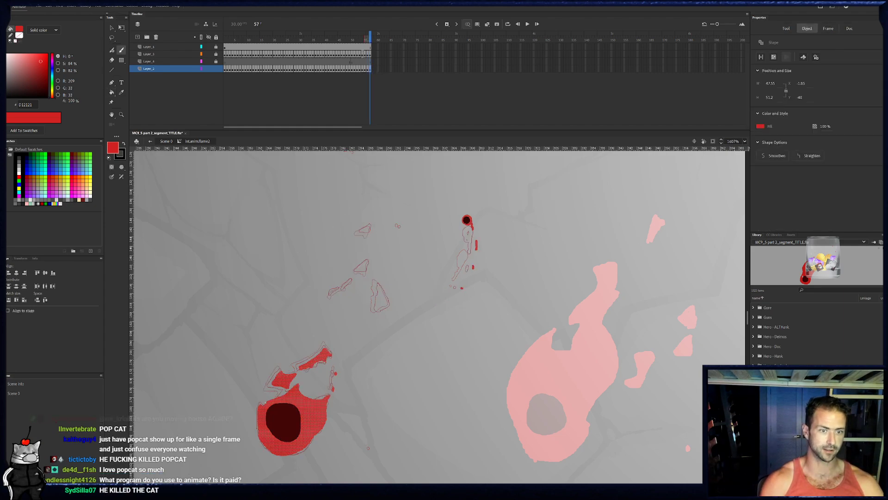
key("Escape")
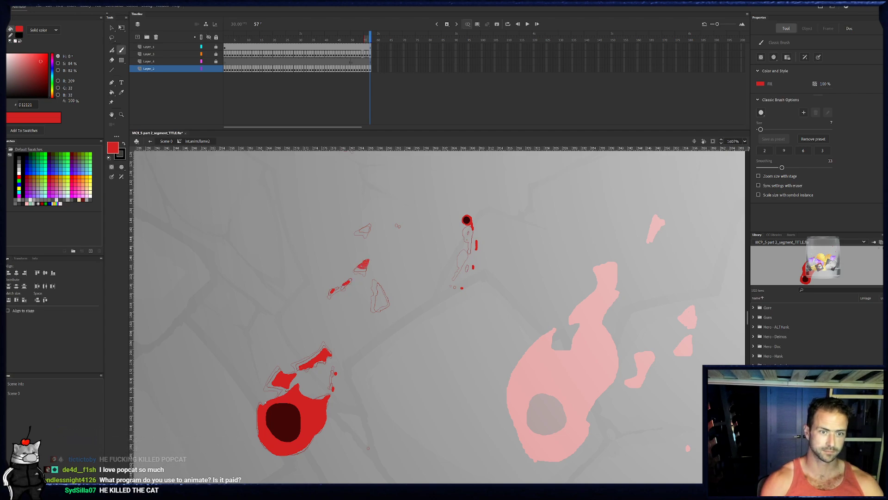
left_click_drag(359, 267, 367, 265)
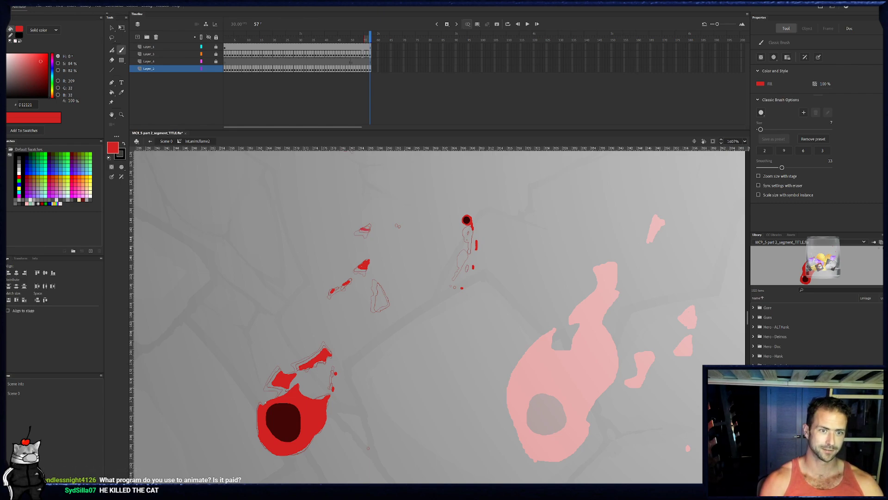
left_click_drag(370, 228, 372, 229)
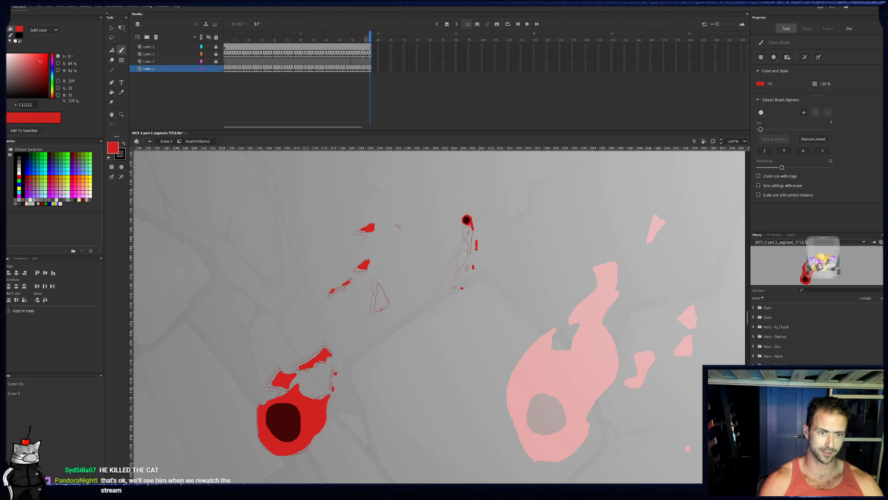
mouse_move(380, 297)
left_mouse_down()
mouse_move(380, 308)
mouse_move(382, 288)
mouse_move(390, 300)
mouse_move(380, 308)
left_mouse_up()
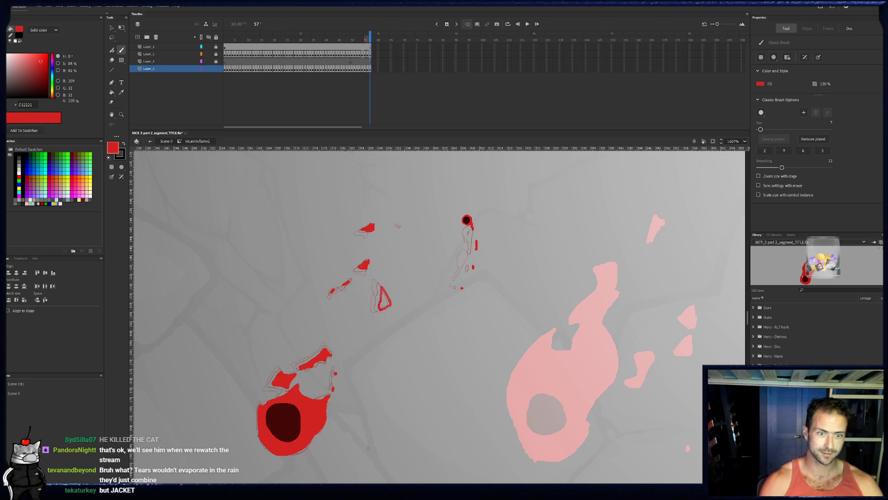
left_click(112, 92)
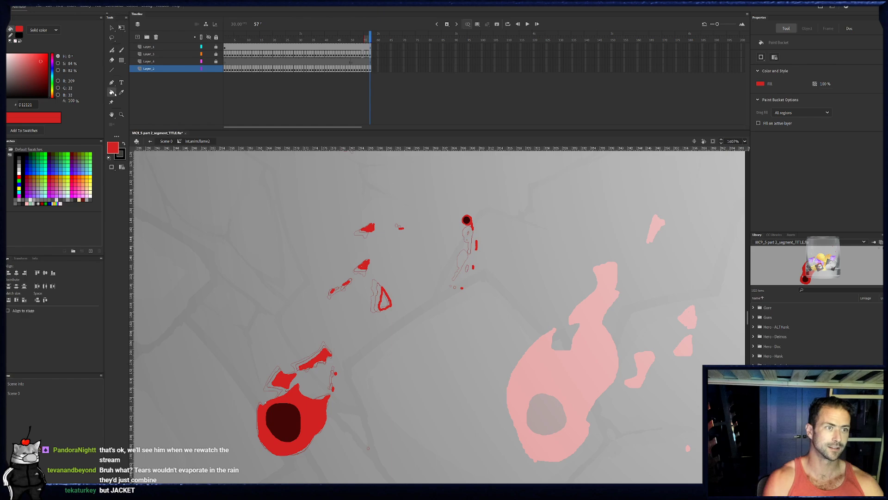
left_click(386, 304)
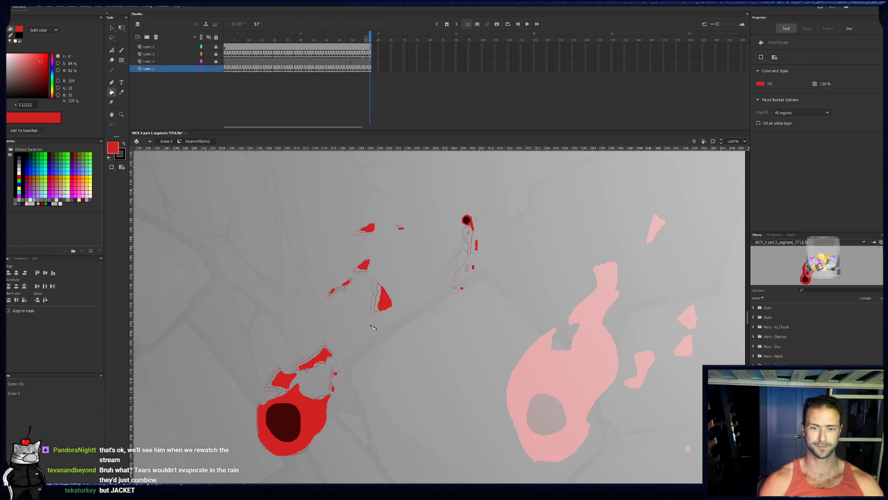
- Copy the flame drawing from frame 57 in place onto frame 1 of the layer above and display that layer as outlines
key("b")
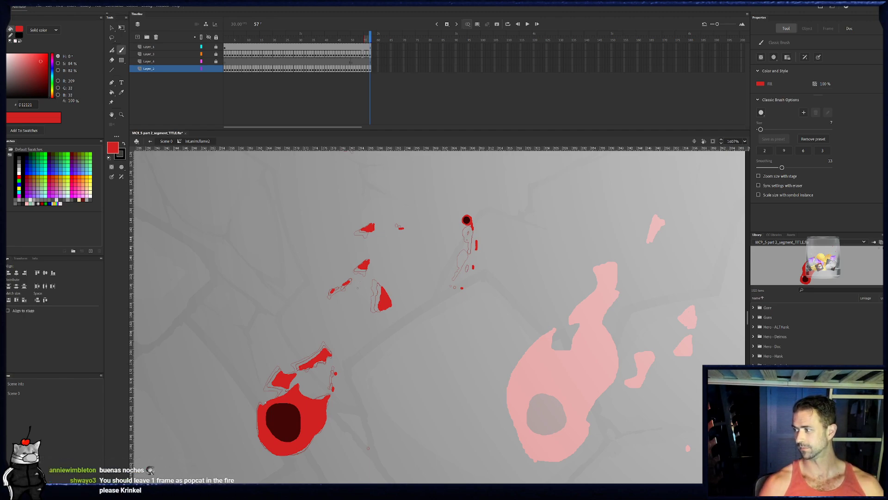
left_click_drag(360, 284, 378, 266)
left_click(371, 70)
left_click(370, 69)
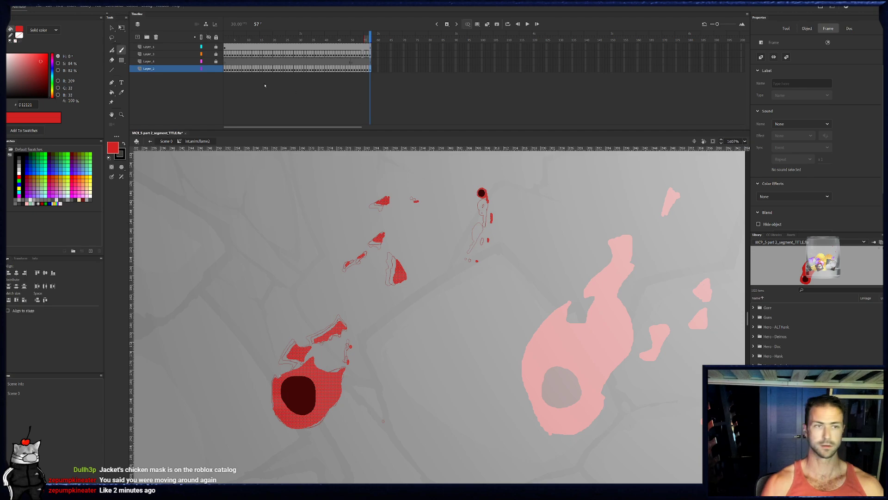
left_click(216, 69)
left_click(216, 61)
left_click(227, 61)
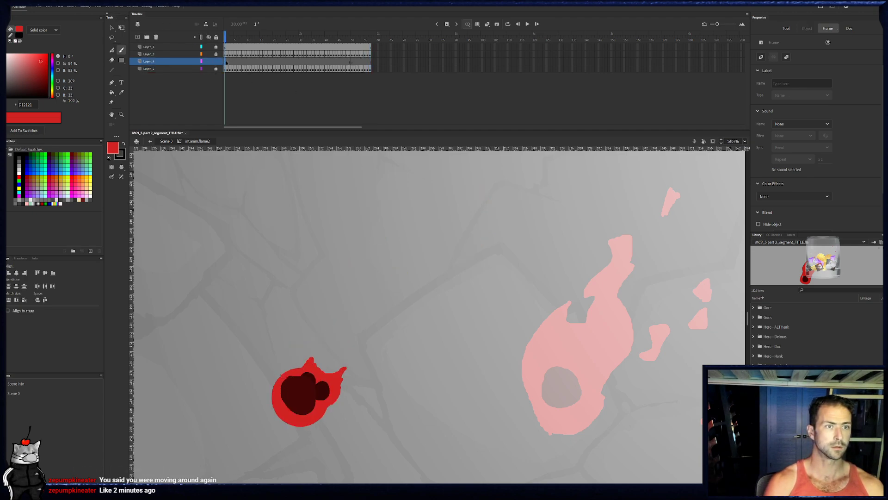
key("ctrl+a")
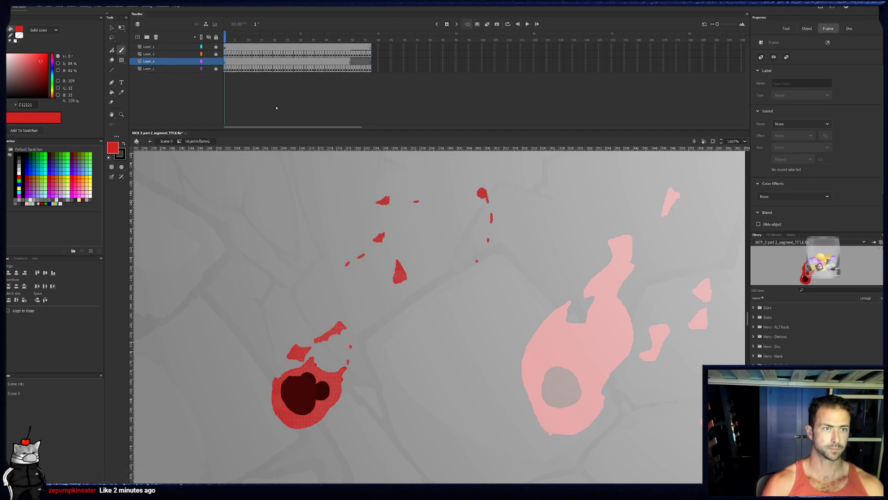
left_click(202, 61)
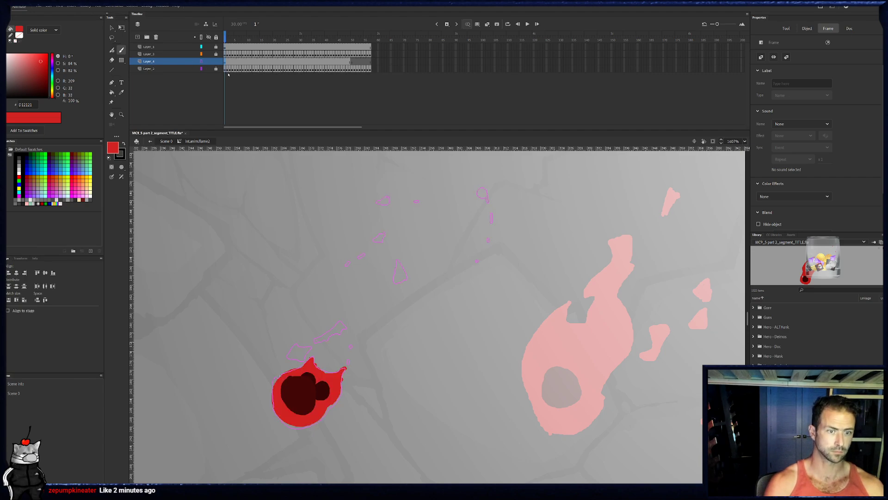
left_click(300, 346)
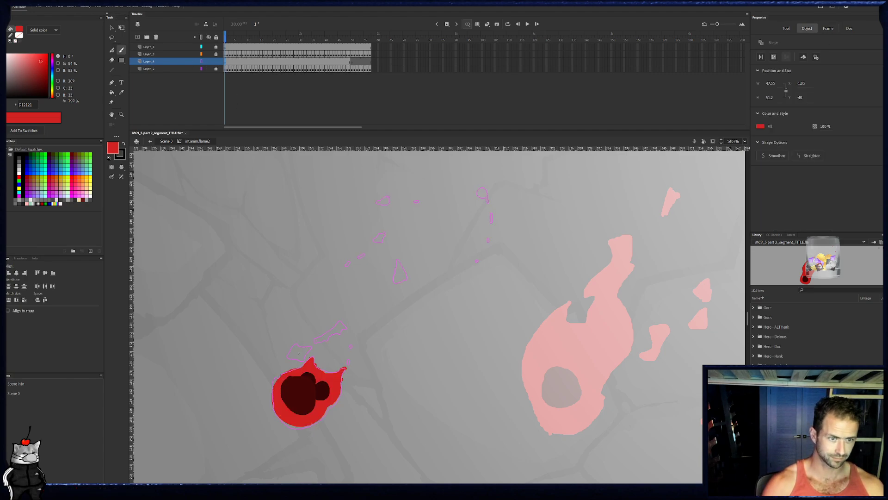
mouse_move(292, 355)
left_mouse_down()
mouse_move(311, 352)
mouse_move(326, 332)
mouse_move(312, 312)
left_mouse_up()
key("ctrl+z")
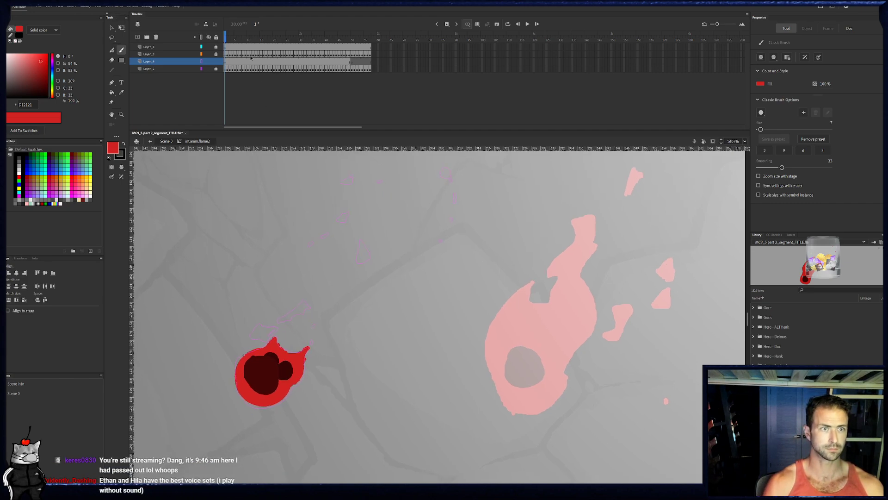
- Lock the outlined reference layer and unlock the flame layer below it for drawing on frame 1
left_click(226, 70)
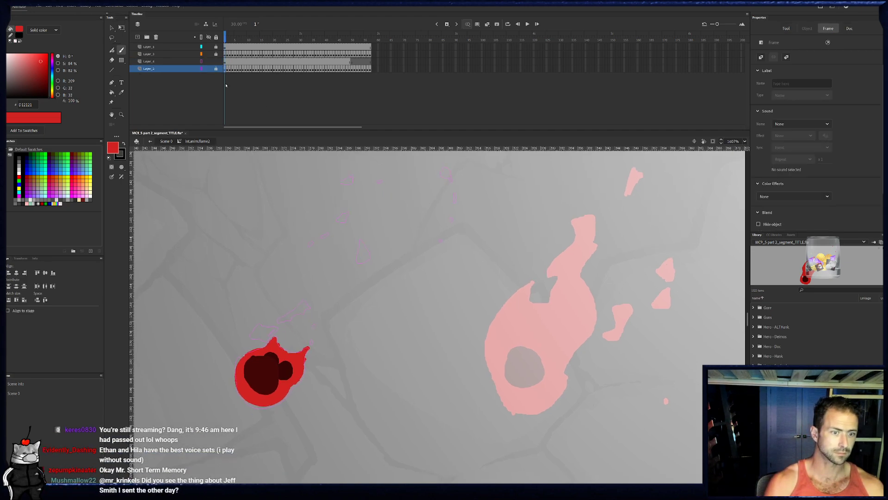
left_click(225, 63)
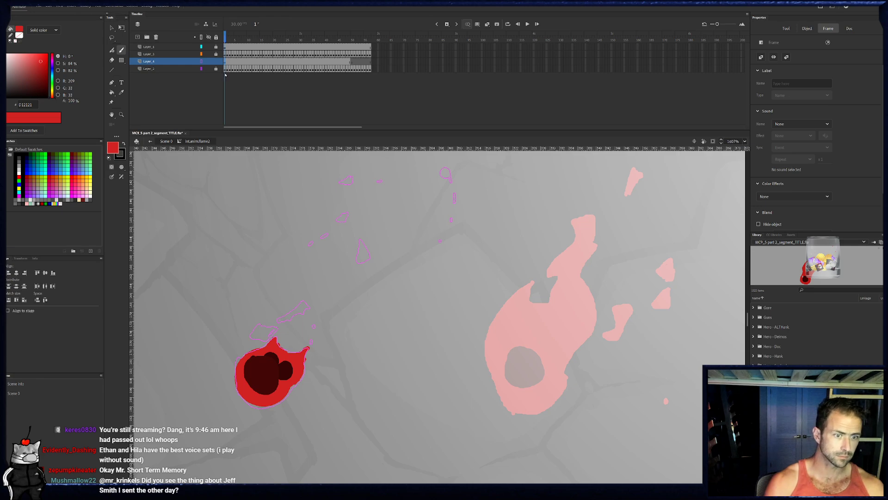
left_click(226, 77)
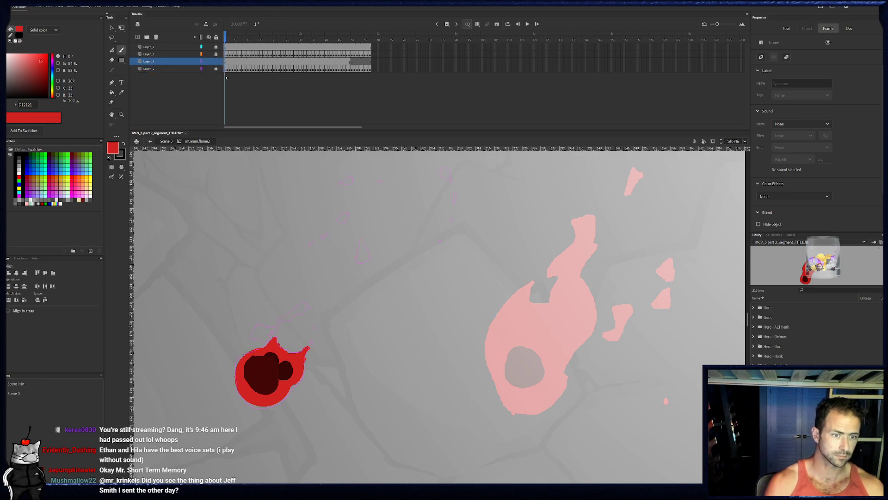
key("ctrl+a")
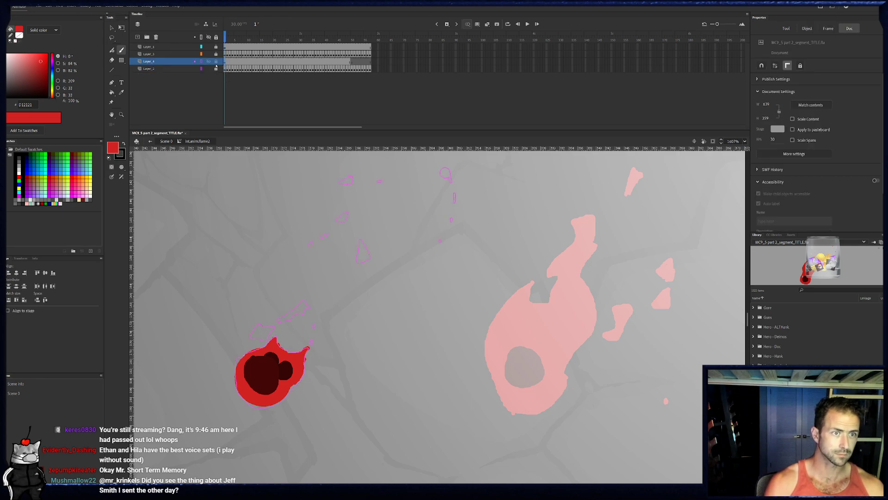
left_click(226, 69)
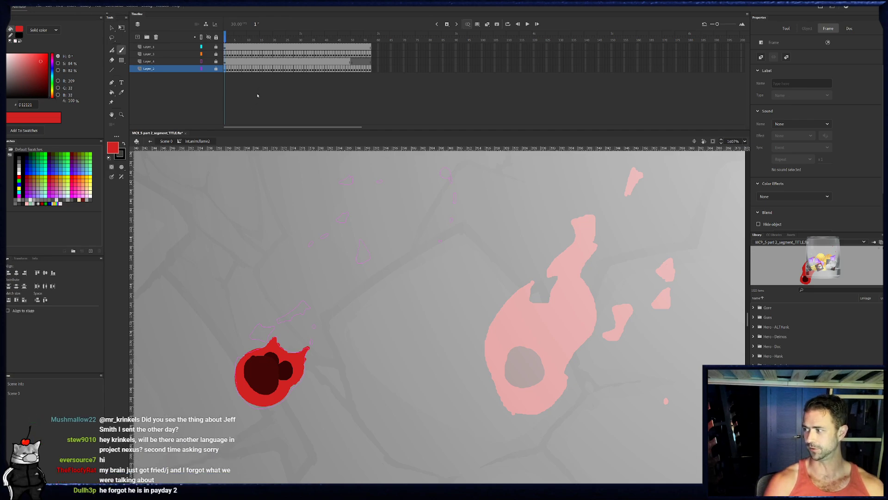
key("b")
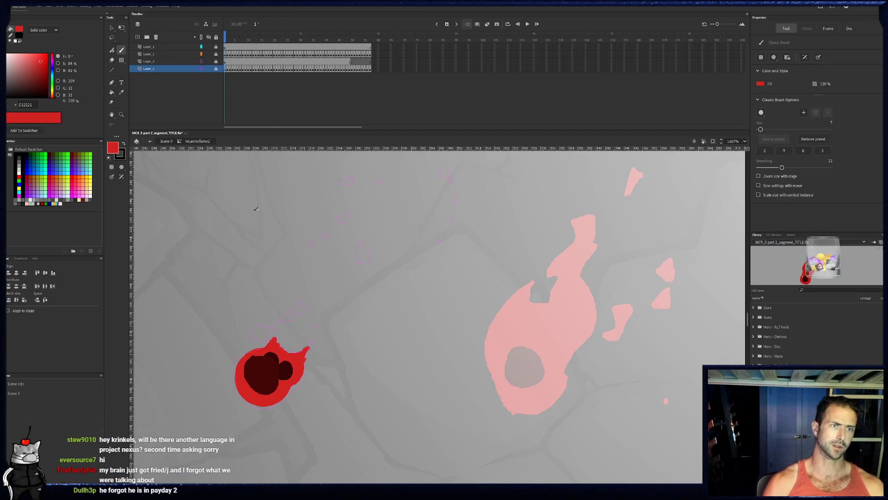
left_click(216, 70)
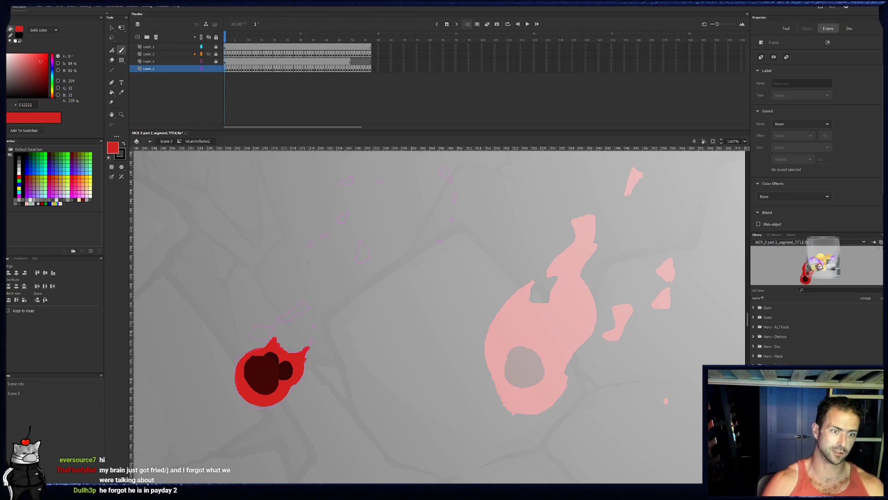
left_click(226, 82)
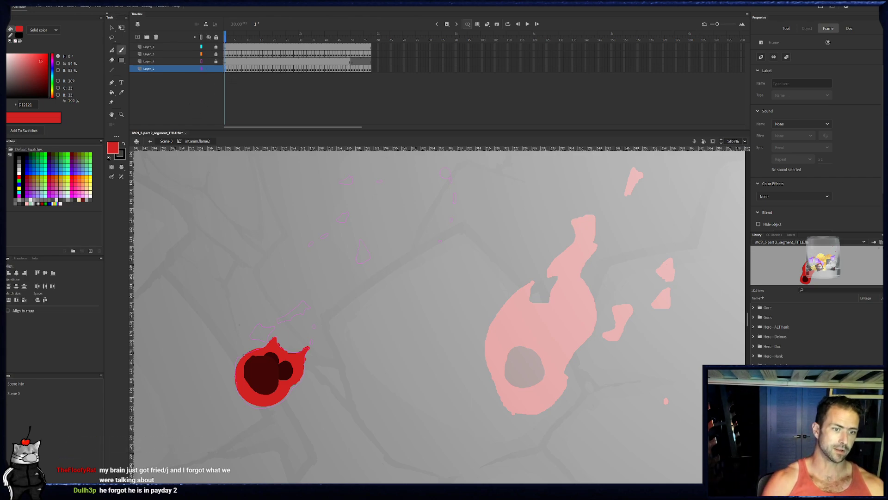
- On frame 1, brush red outlines of the two pieces above the flame and the right piece, plus the small detached fragments
mouse_move(260, 339)
left_mouse_down()
mouse_move(262, 327)
mouse_move(275, 328)
mouse_move(267, 341)
left_mouse_up()
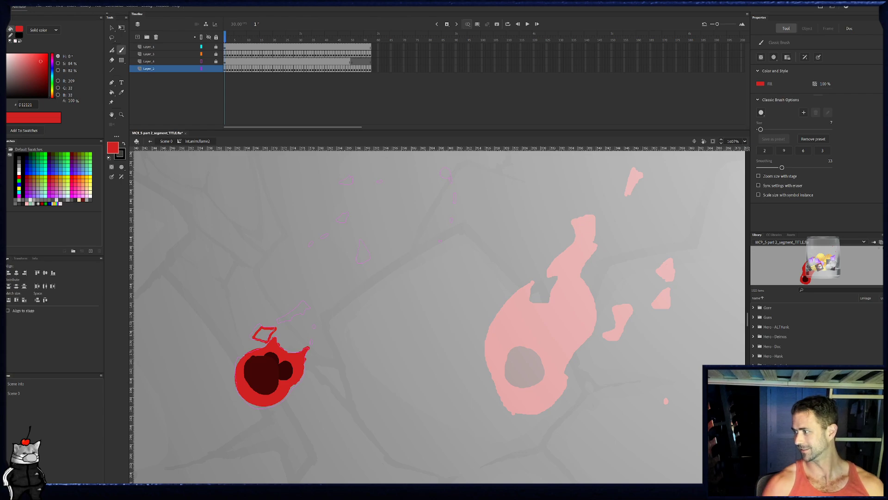
left_click_drag(387, 264, 368, 257)
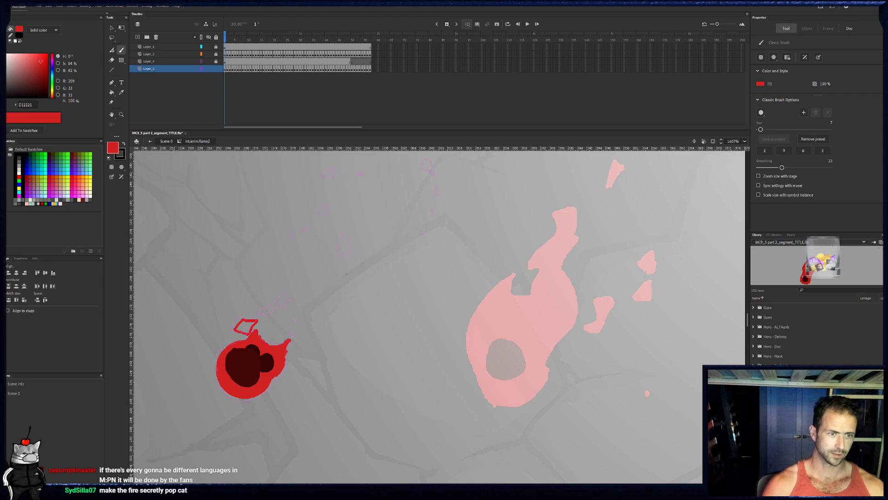
left_click_drag(272, 313, 292, 302)
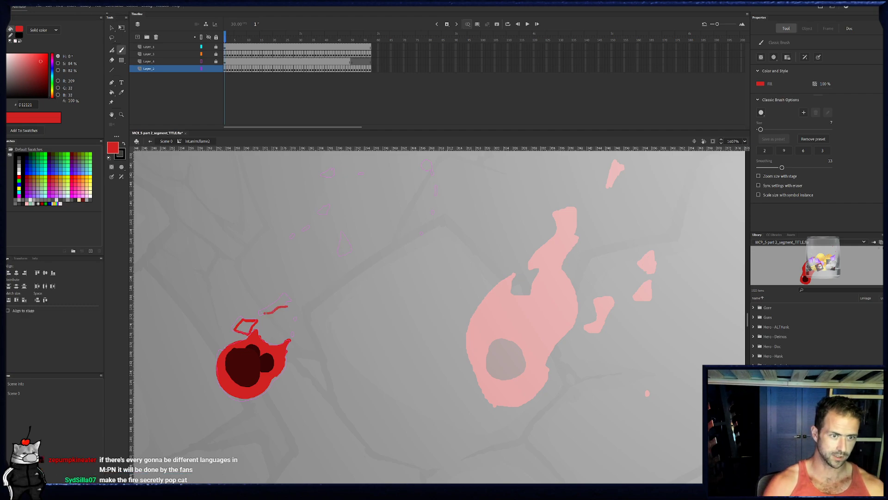
left_click_drag(266, 311, 265, 313)
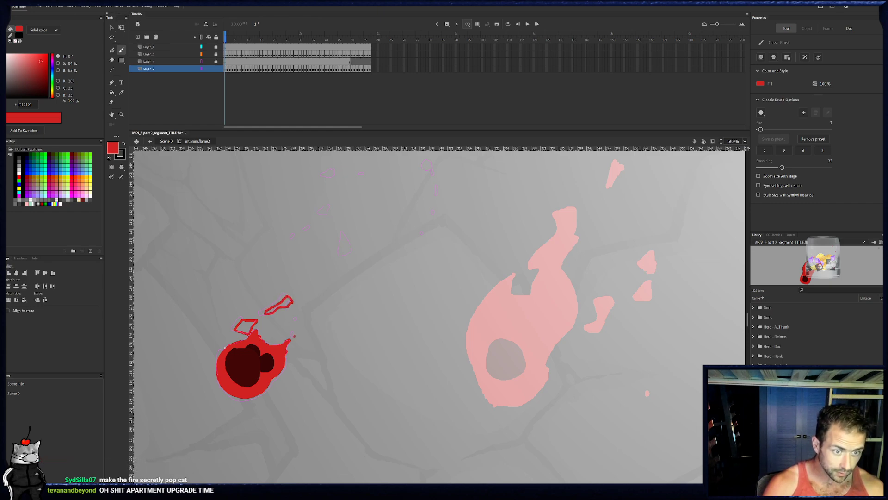
left_click_drag(343, 245, 343, 254)
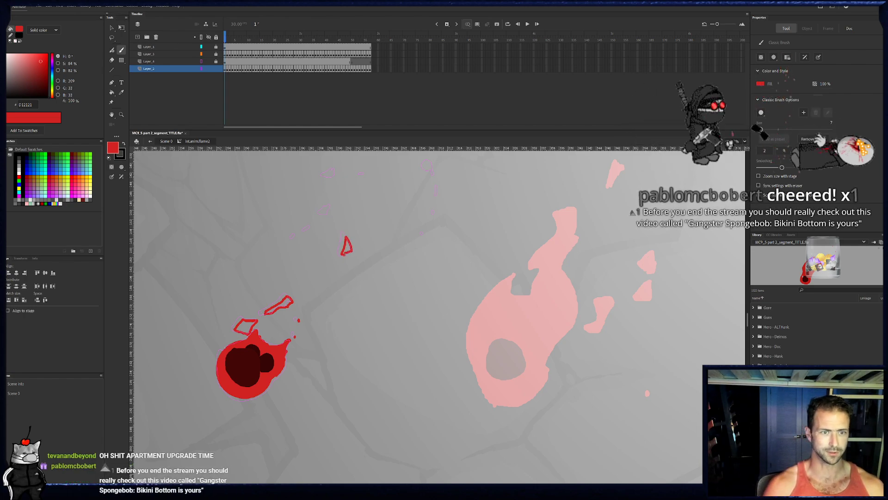
left_click_drag(324, 208, 326, 212)
left_click_drag(362, 175, 332, 175)
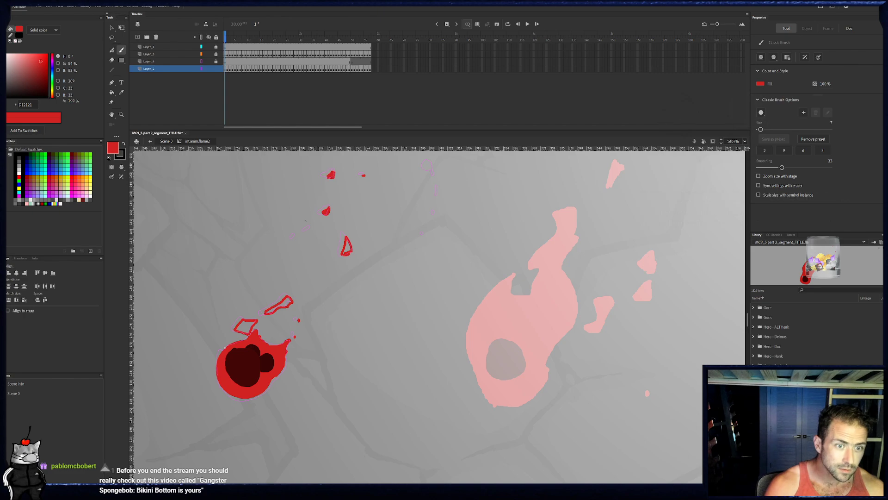
- Fill the three outlined flame pieces on frame 1 with red
key("k")
left_click(246, 327)
left_click(283, 307)
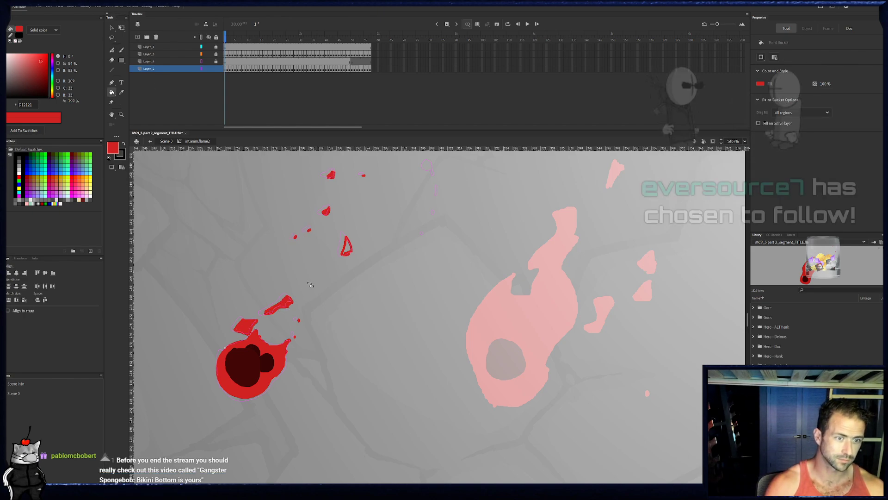
left_click(346, 247)
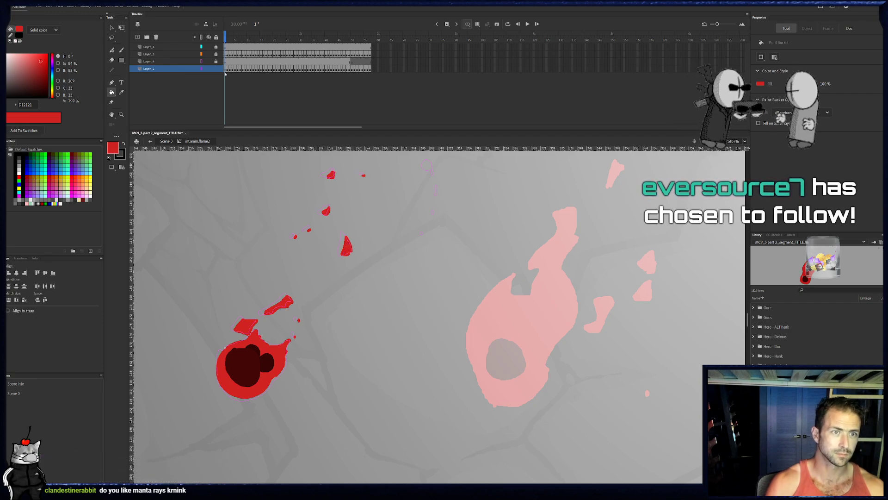
- Clear the outlined reference drawing from frame 1 by replacing it with that layer's blank frame 50
left_click(355, 63)
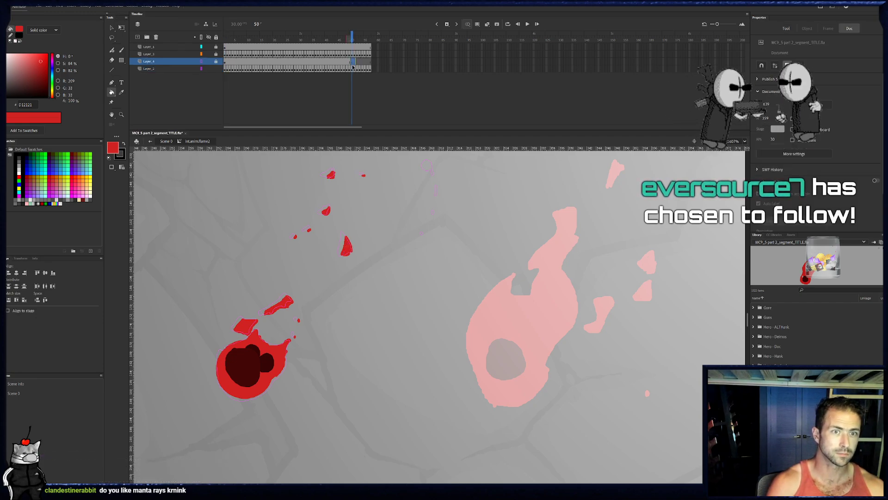
left_click(353, 64)
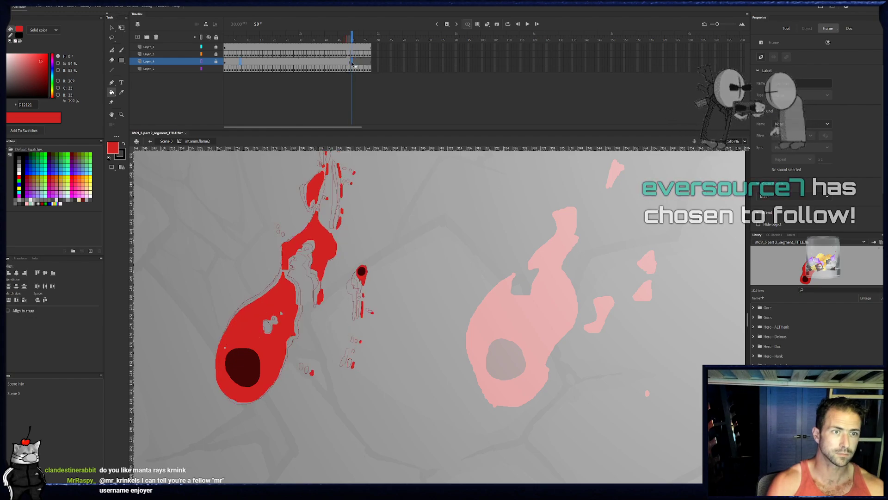
left_click(226, 62)
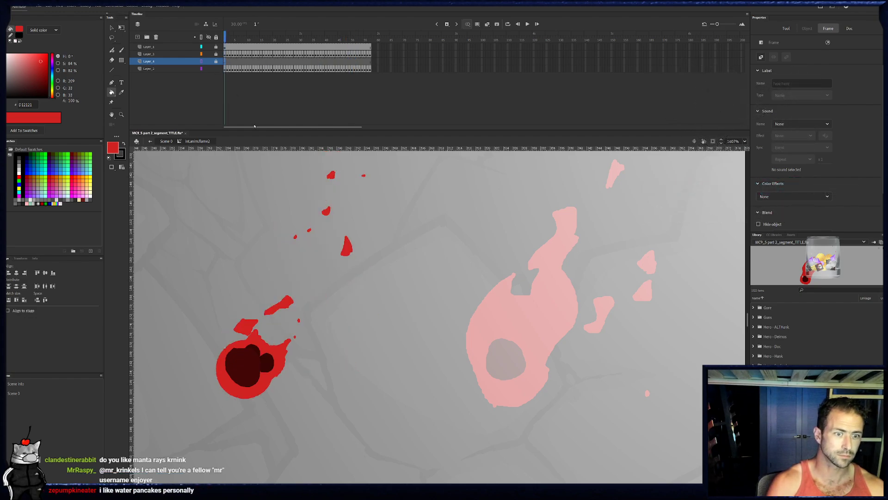
- On frame 2 of the flame layer, brush shrinking red versions of the detached pieces over the previous frame's outlines
left_click(227, 69)
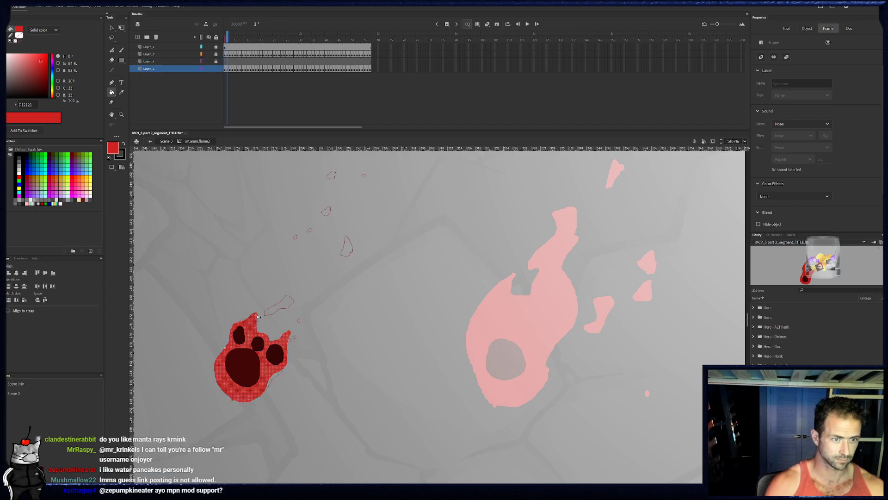
key("b")
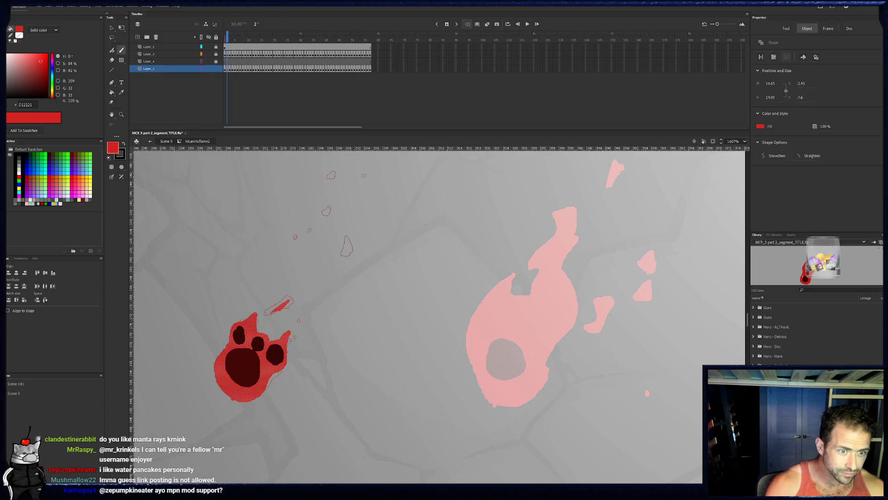
left_click_drag(293, 304, 278, 311)
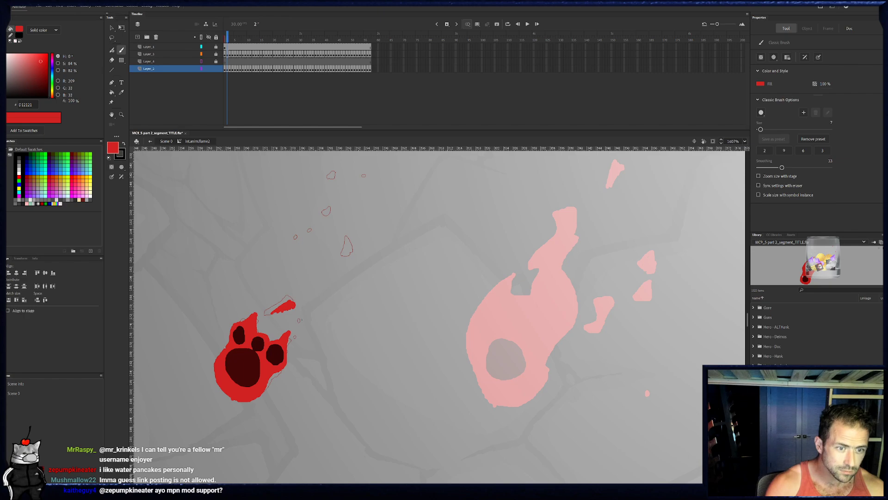
left_click_drag(347, 240, 347, 255)
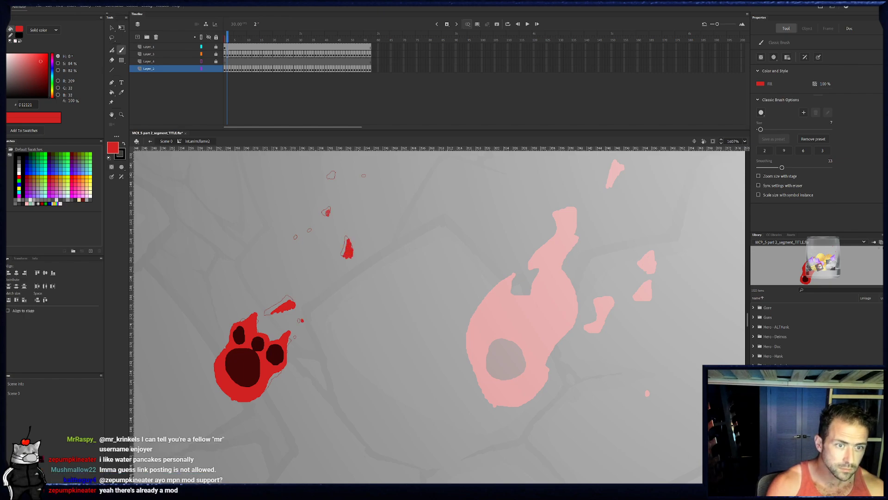
left_click_drag(334, 175, 335, 179)
left_click(365, 175)
left_click(311, 230)
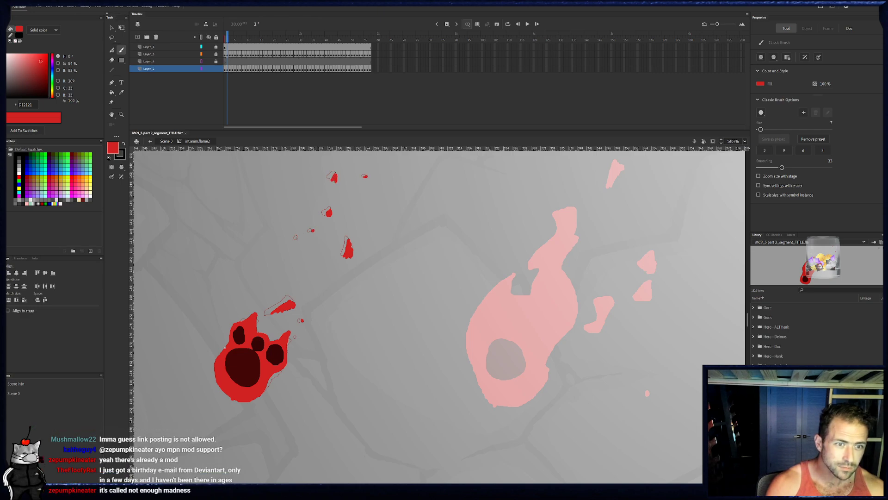
- On frame 3, brush smaller red fragments slightly offset from the onion-skin outlines of the previous pieces
left_click(232, 67)
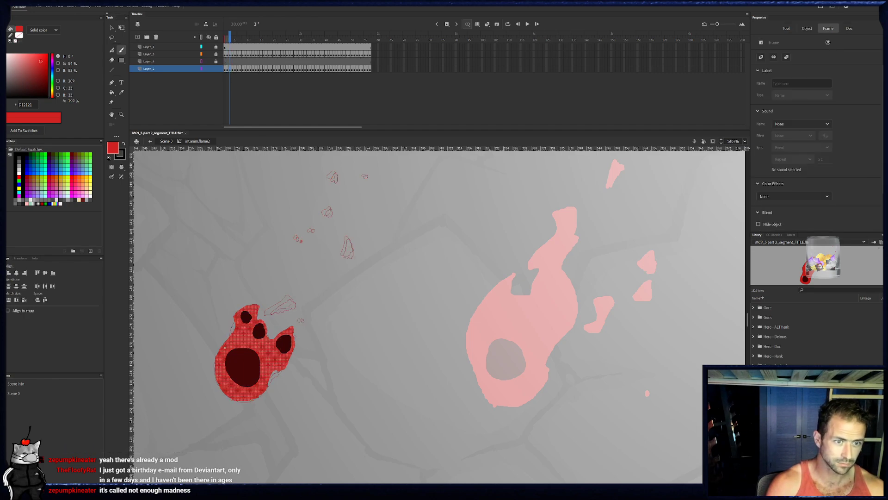
left_click(225, 347)
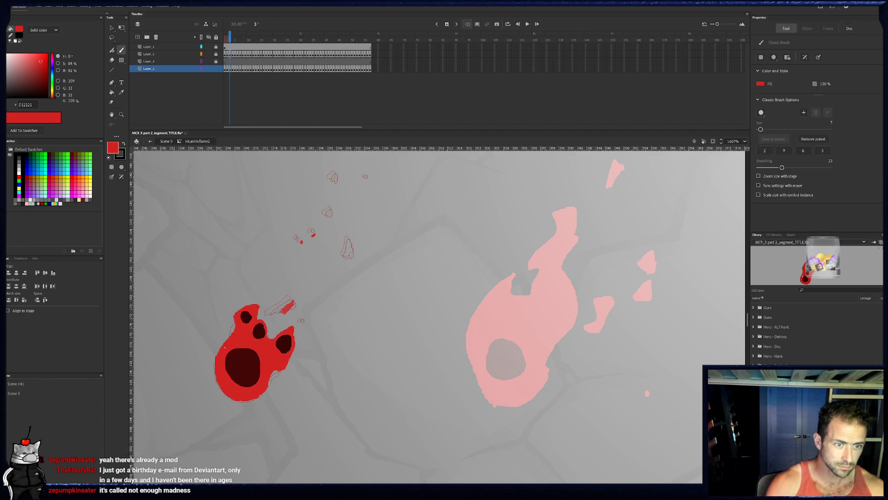
left_click_drag(294, 303, 307, 323)
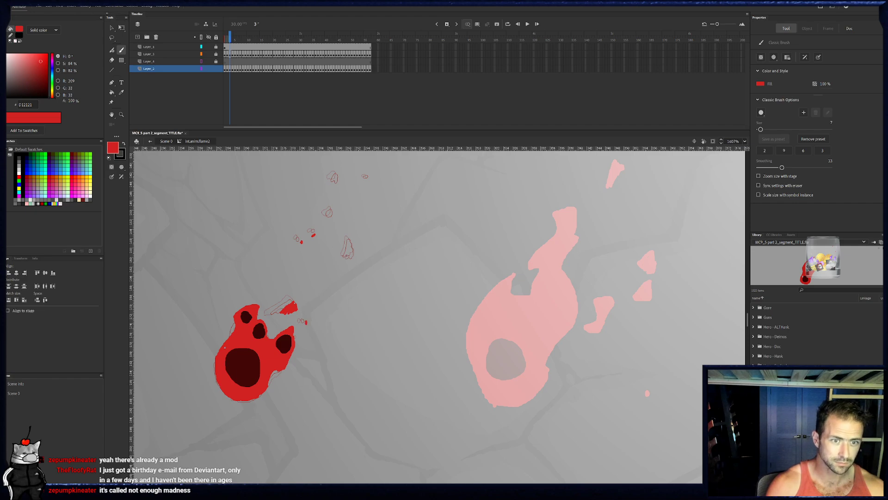
left_click_drag(348, 245, 350, 255)
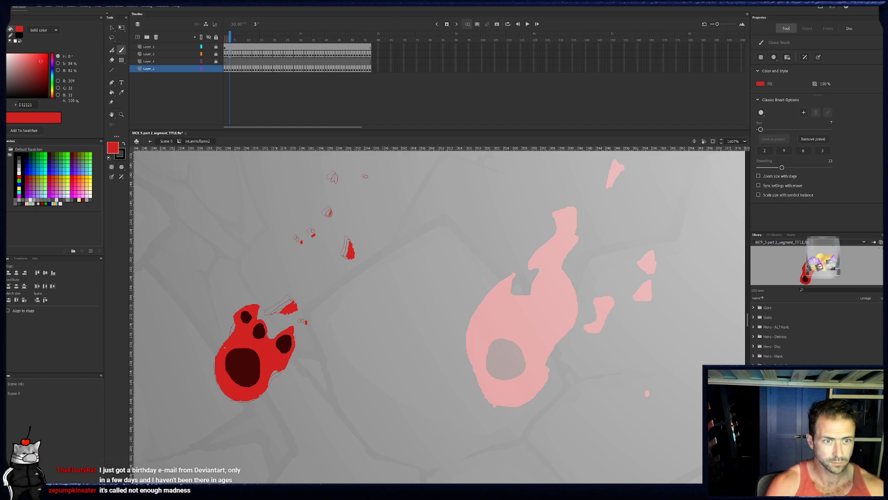
mouse_move(336, 178)
left_mouse_down()
mouse_move(369, 178)
mouse_move(339, 188)
left_mouse_up()
- On frames 4 and 5, brush the detached red fragments thinner and smaller as they dissipate above the flame
left_click(233, 69)
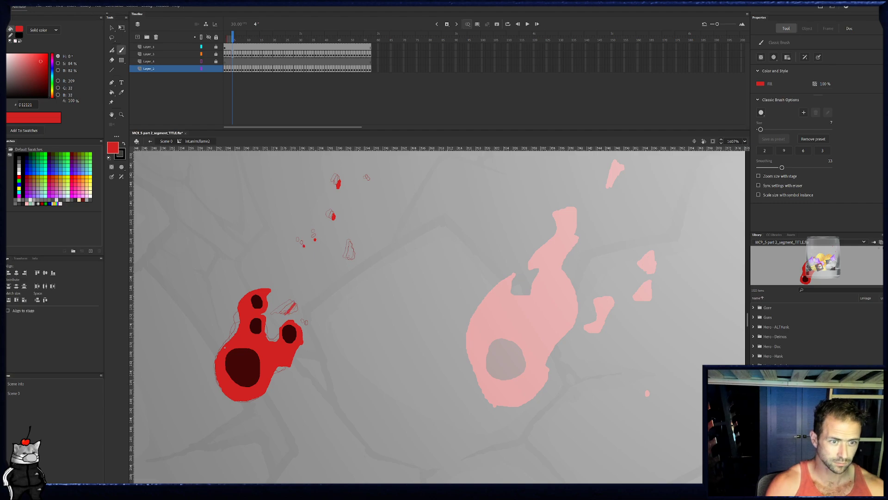
left_click_drag(296, 305, 290, 313)
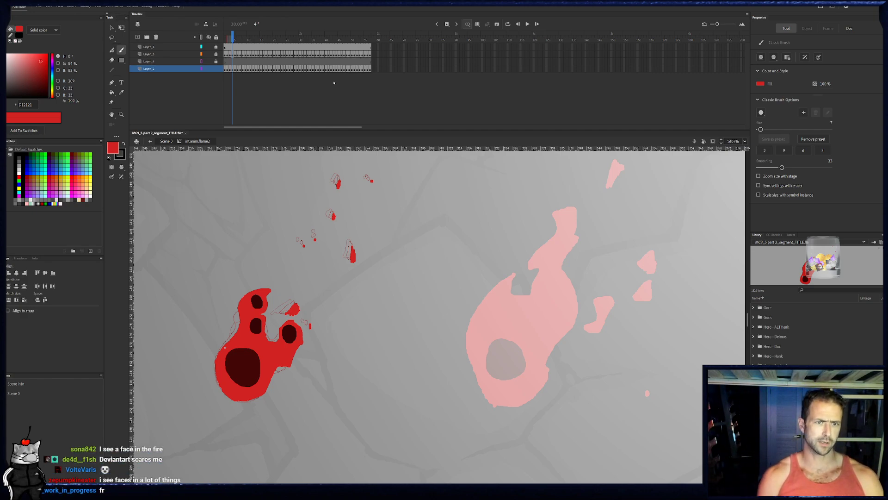
left_click(235, 69)
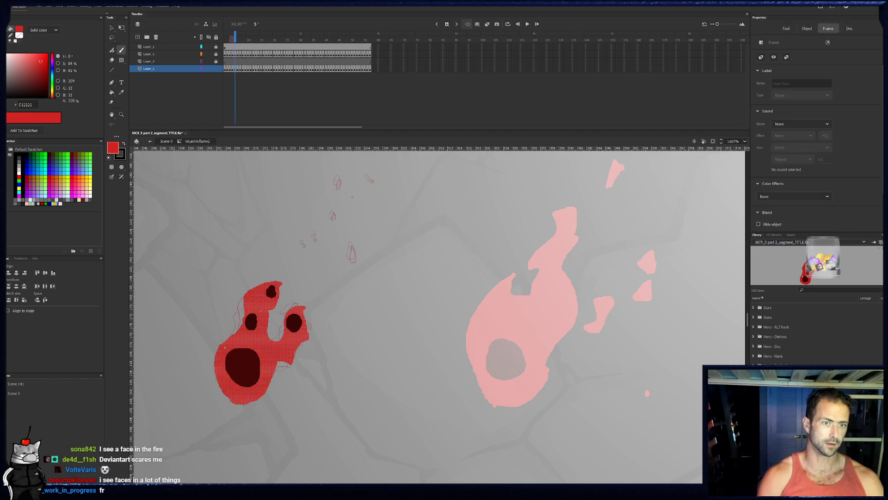
left_click_drag(340, 186, 340, 189)
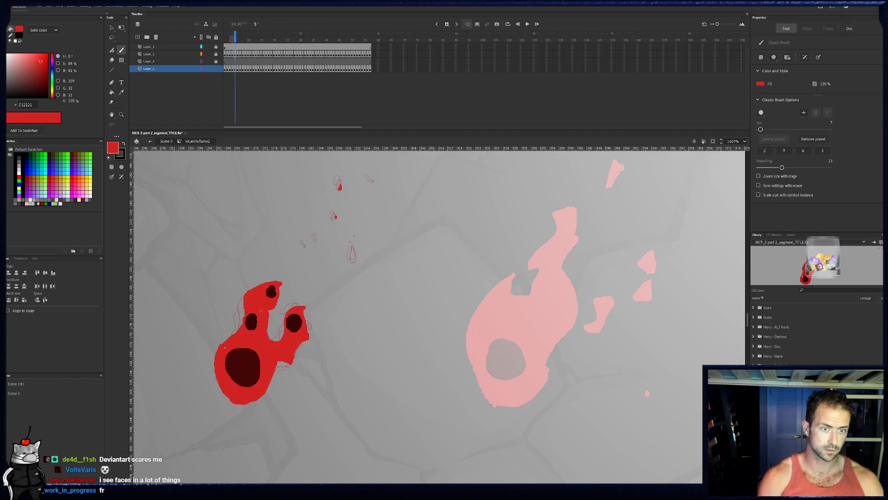
left_click_drag(316, 244, 318, 245)
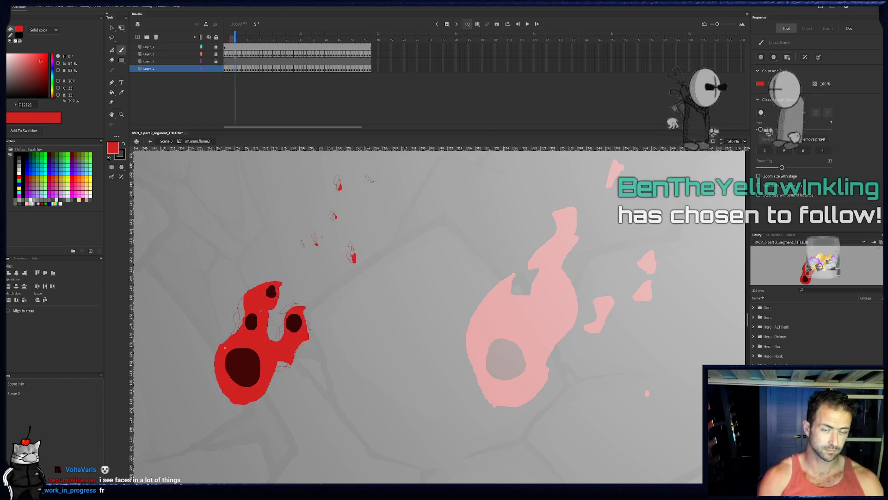
left_click_drag(373, 183, 375, 184)
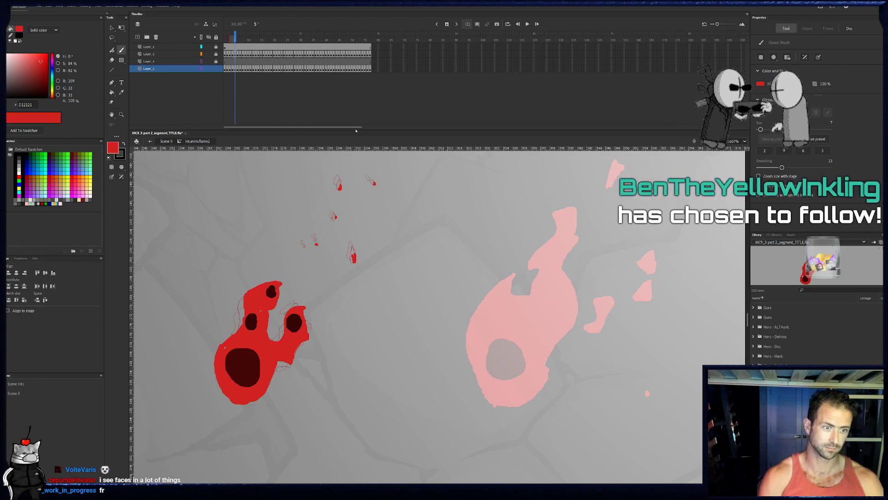
- On frame 6, brush the remaining detached fragments as tiny red dots beside their previous outlines
left_click(238, 68)
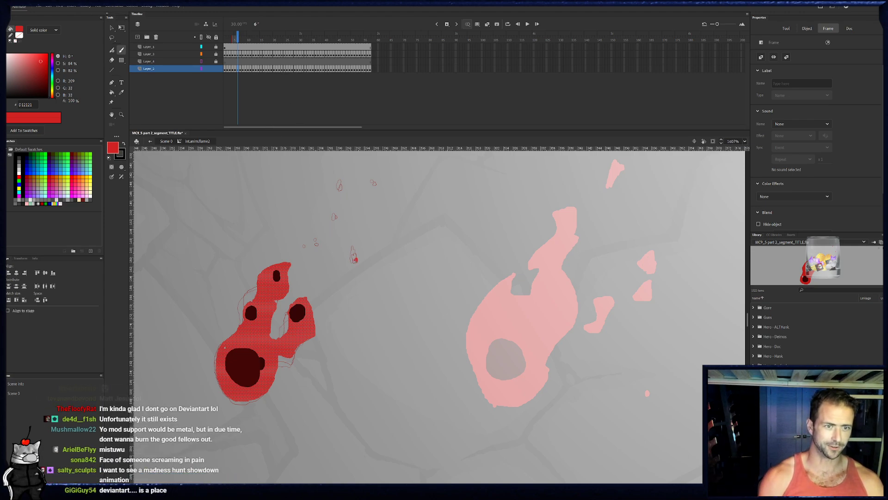
key("ctrl+shift+a")
left_click(337, 218)
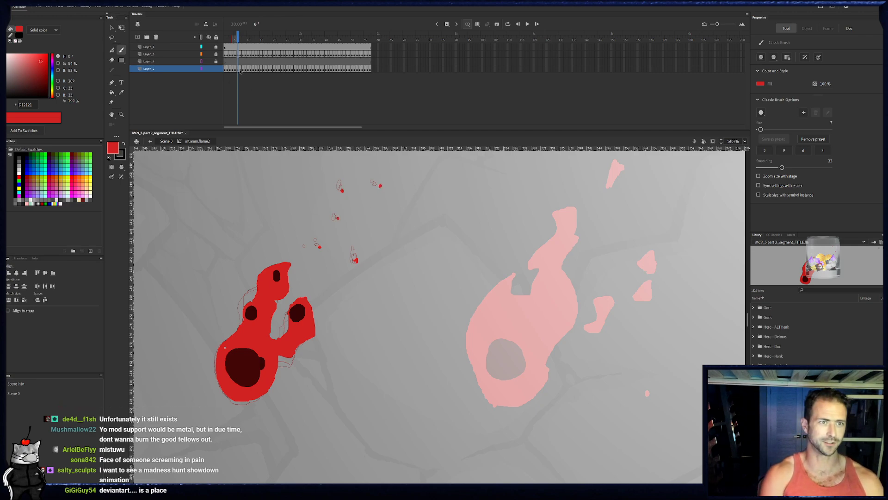
- On frame 7, dab red dots for the last detached fragments, slightly offset from their previous positions
left_click(241, 70)
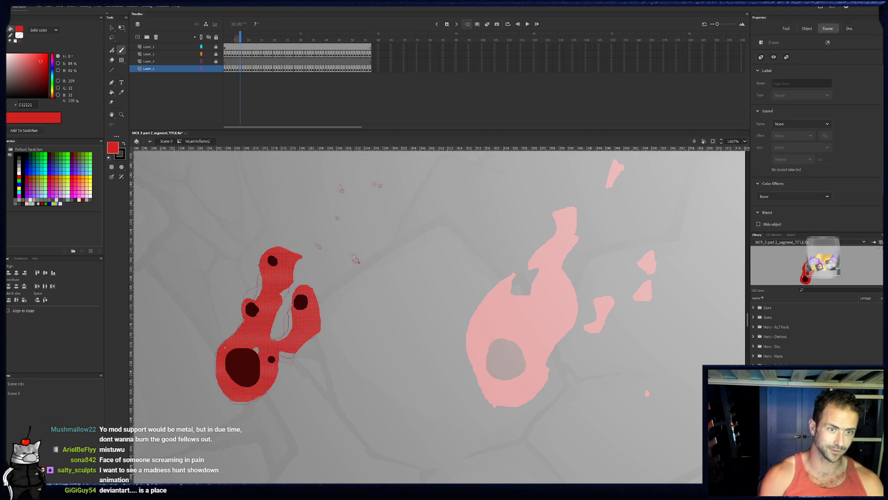
left_click(358, 263)
left_click(322, 249)
left_click(340, 220)
left_click(345, 192)
- Dab the last tiny red specks on frames 8 through 11 so the detached fragments fade out
left_click(243, 69)
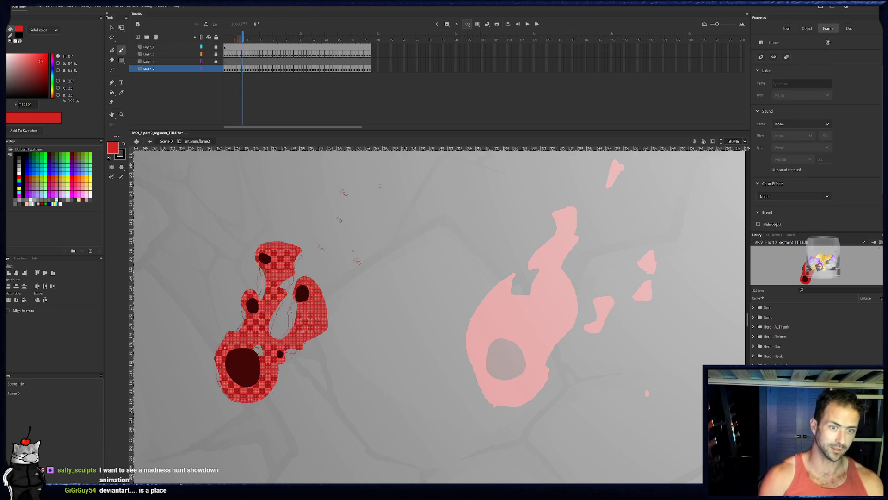
left_click(361, 264)
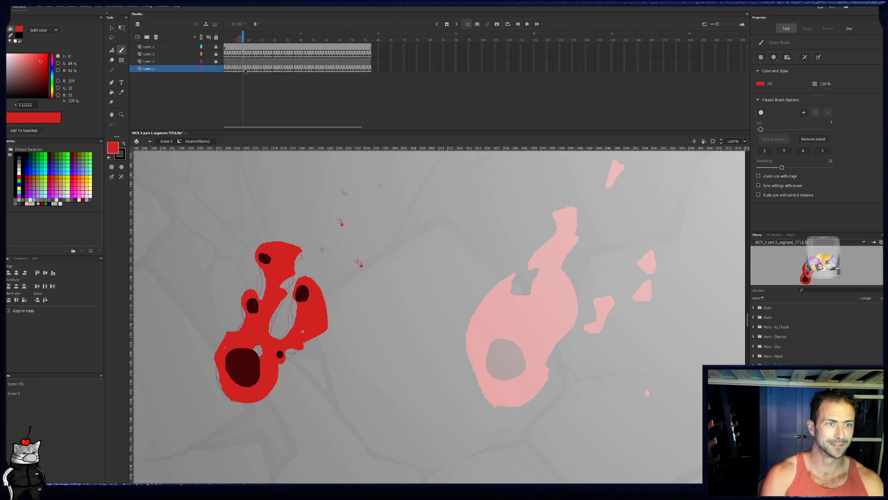
key(".")
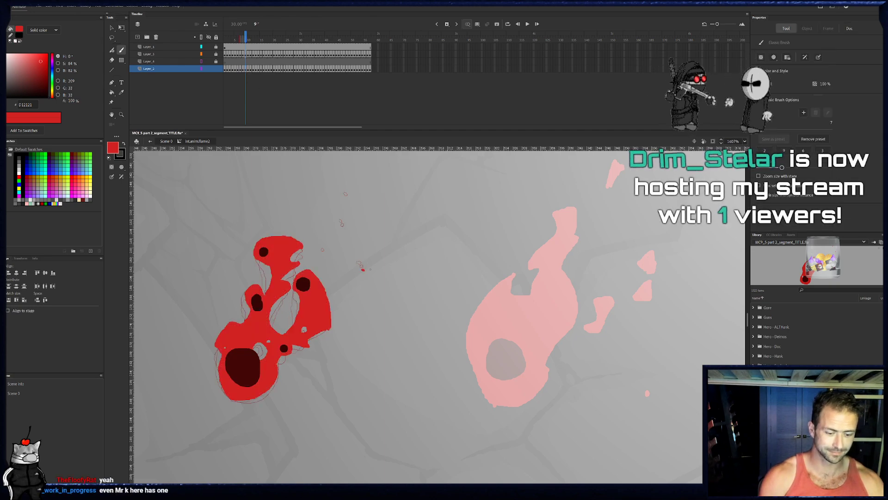
key(".")
key(".")
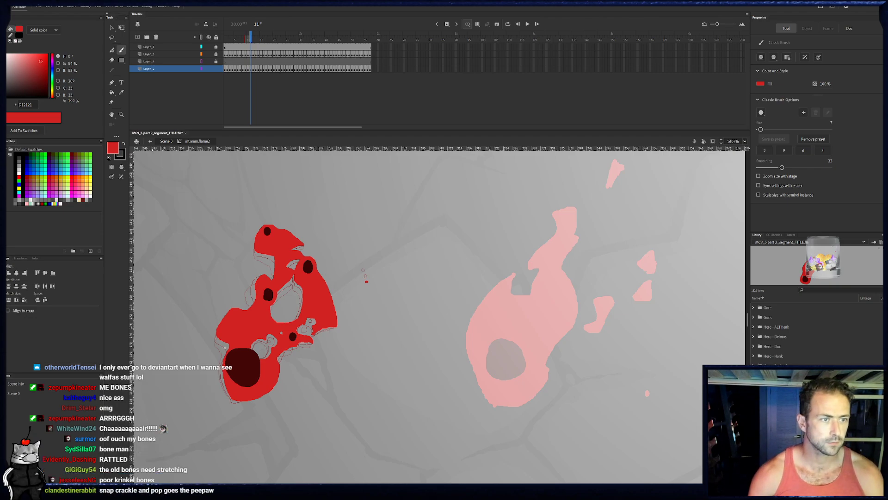
- Return to the main scene at frame 51 and change the new flame instance's symbol behaviour from Movie Clip to Graphic
left_click(167, 142)
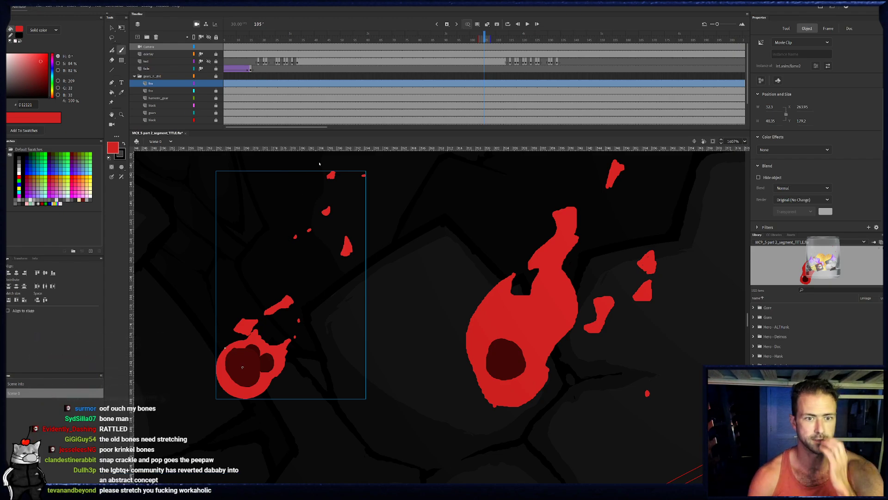
scroll(454, 259, "down", 5)
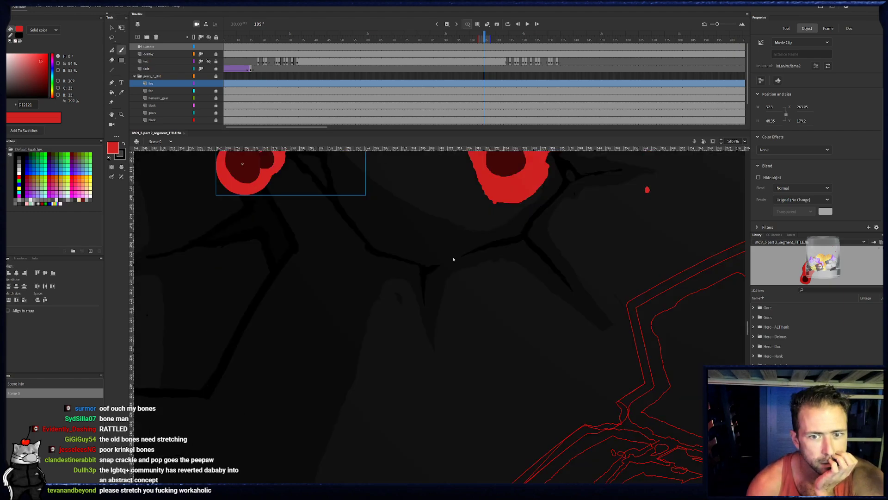
scroll(453, 259, "up", 5)
scroll(454, 259, "up", 3)
left_click(344, 41)
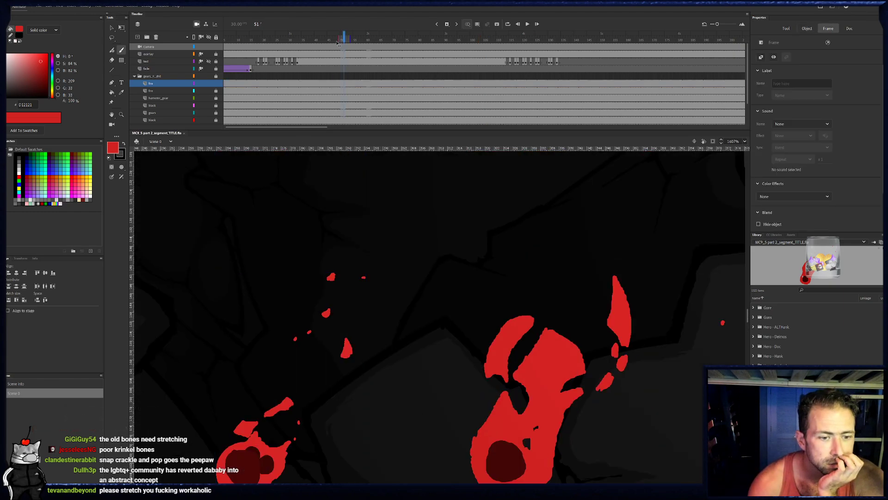
left_click(111, 28)
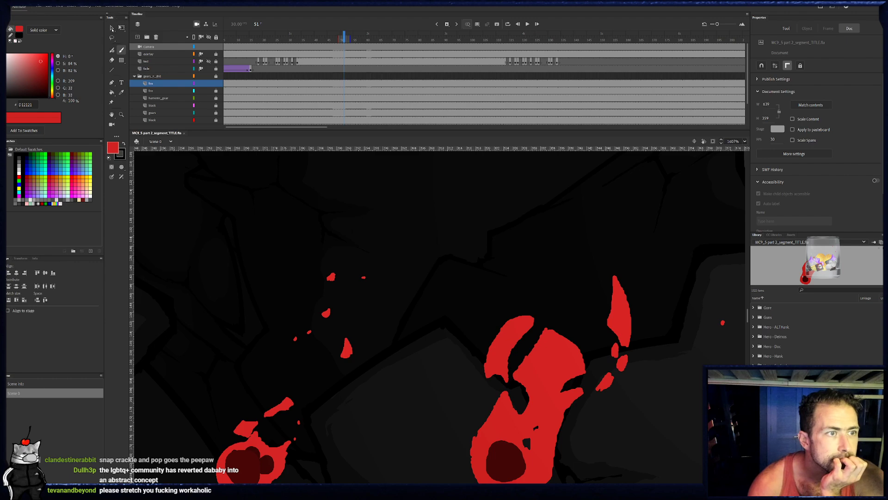
left_click(272, 458)
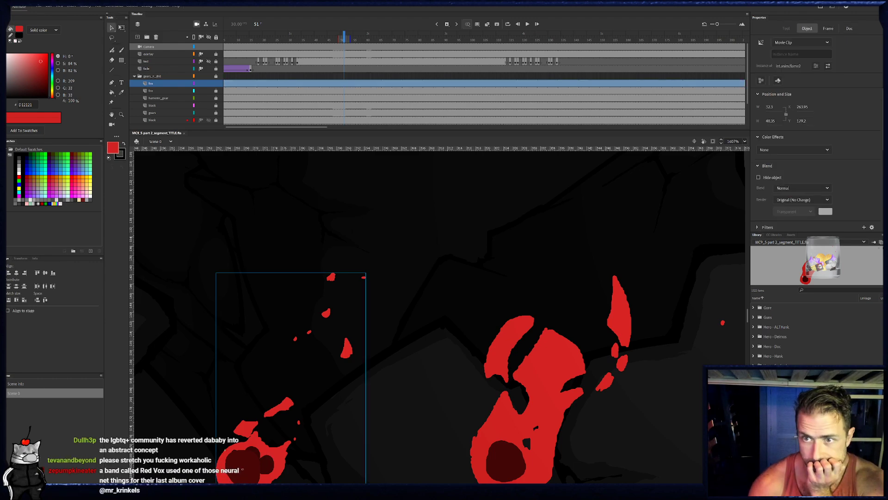
left_click(802, 43)
left_click(788, 69)
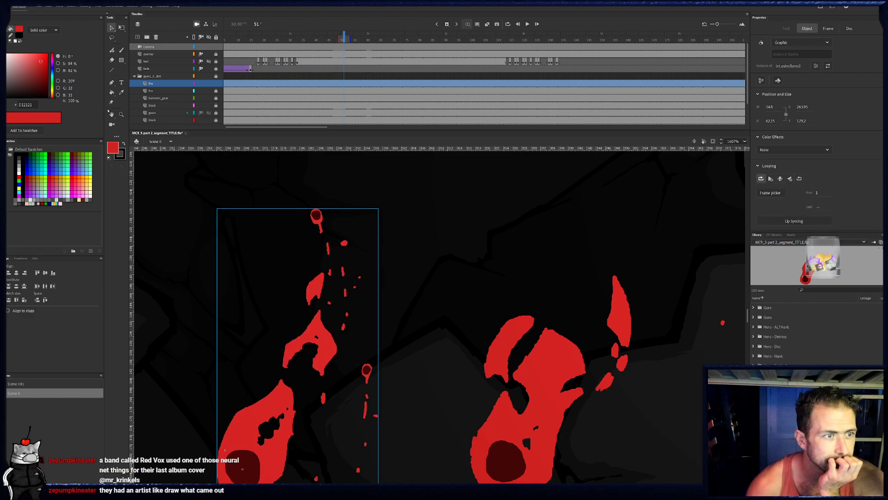
- Play the scene from frame 51 to review the new flame's motion beside the existing flame
left_click(120, 115)
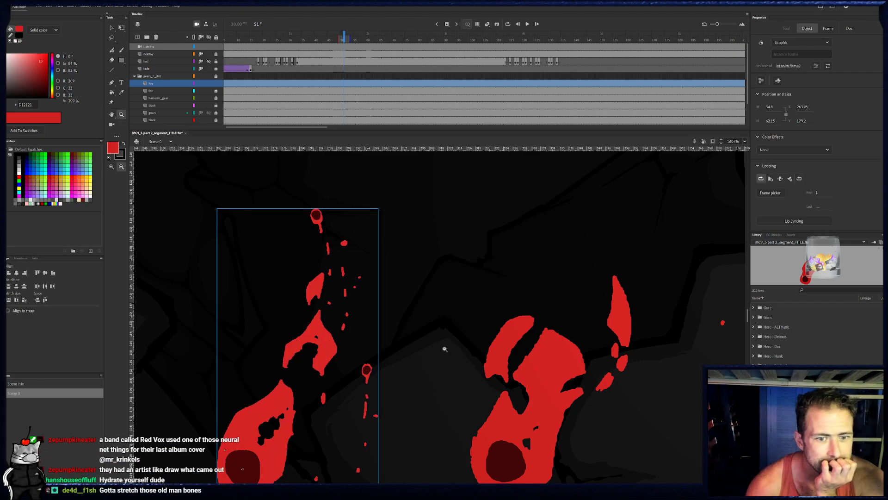
left_click(445, 348)
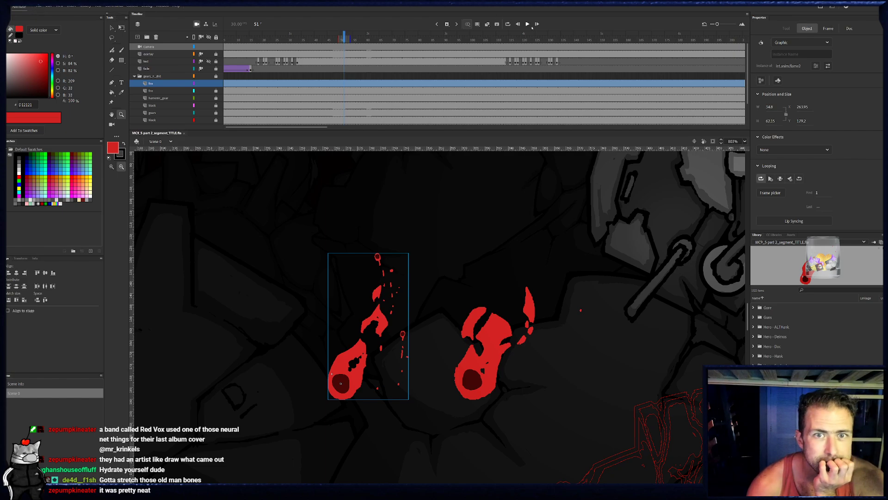
left_click(527, 24)
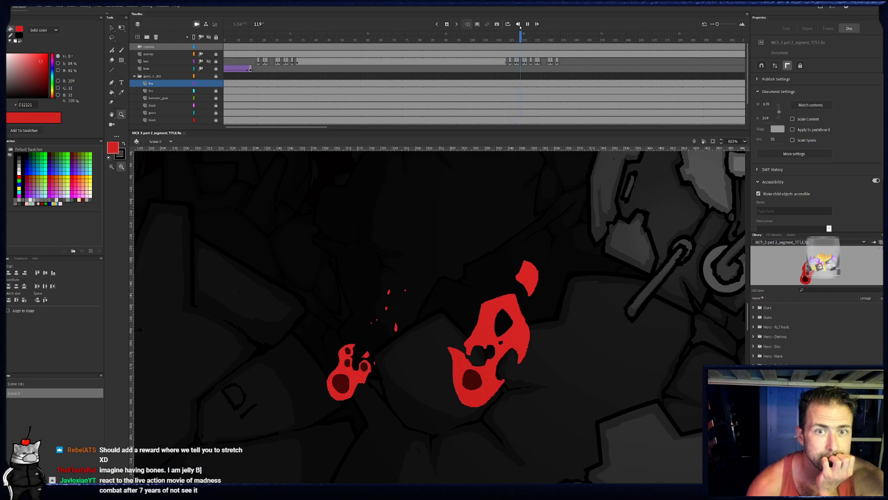
left_click(527, 24)
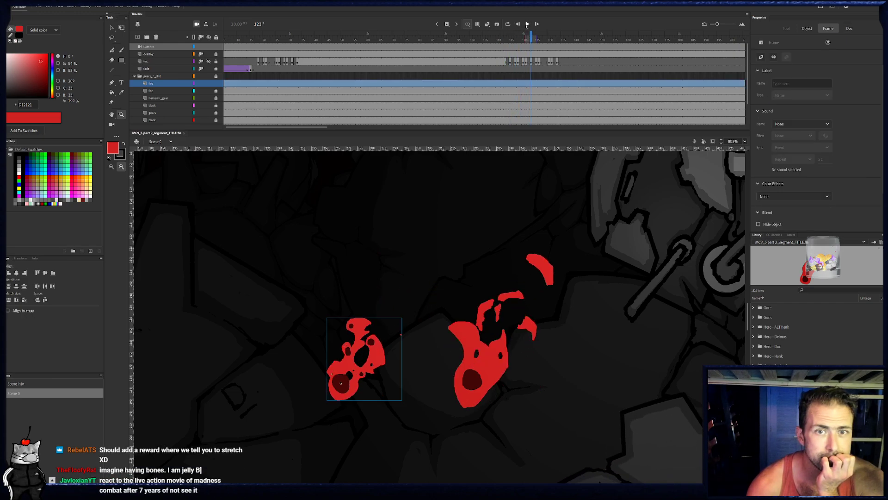
- Play the scene onward from frame 123 with the whole stage in view to judge the flames in context
left_click(500, 316, "alt")
left_click(506, 313, "alt")
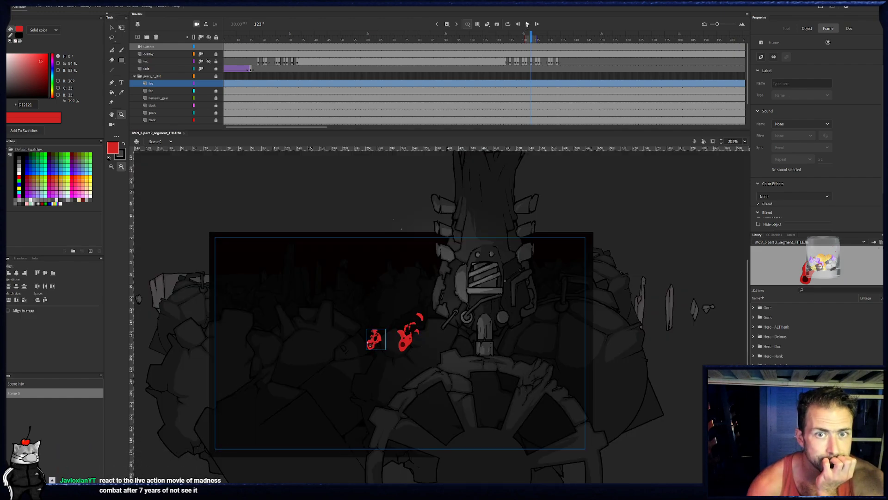
left_click(528, 24)
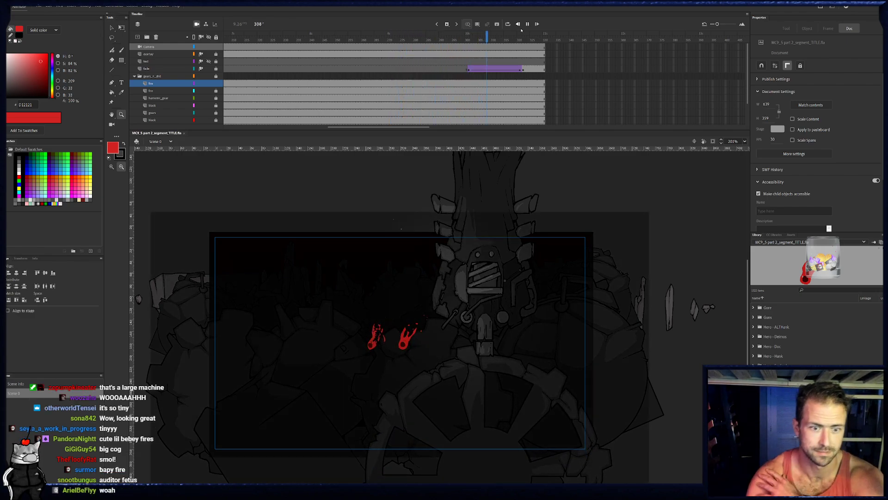
- Rewind the main timeline to frame 4 and replay the full scene
left_click_drag(375, 127, 267, 128)
left_click(233, 38)
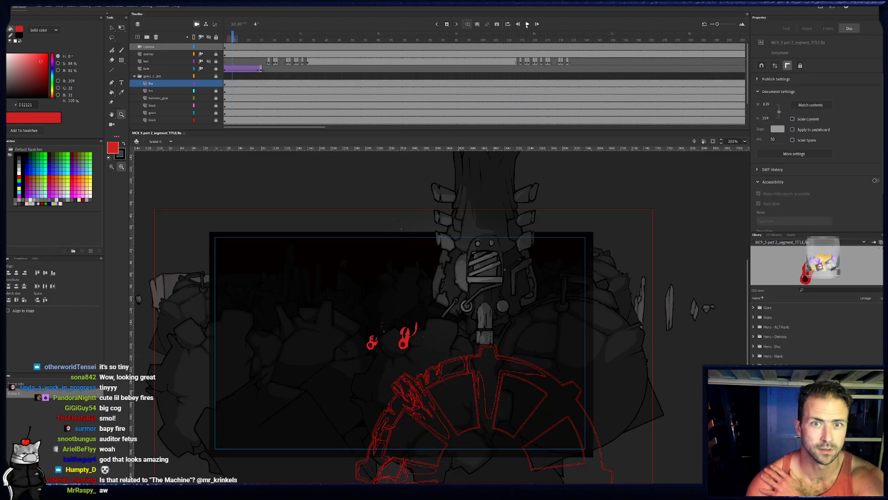
left_click(527, 24)
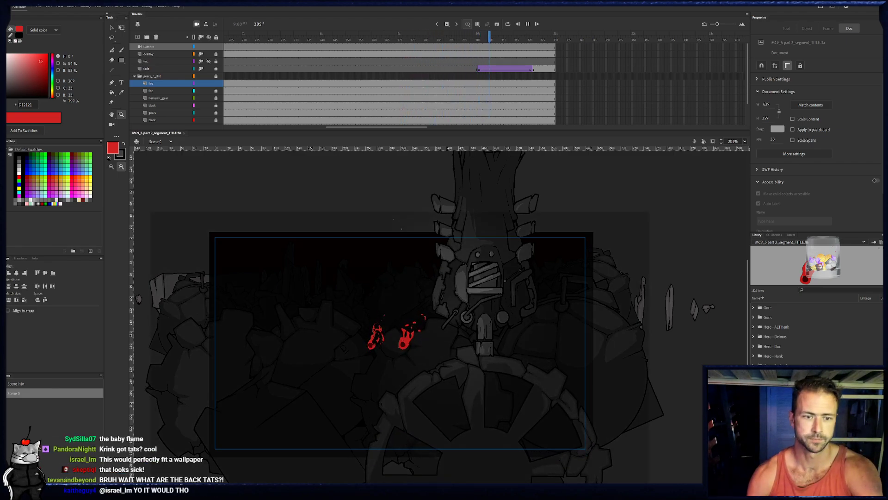
- Stop the playback, return to frame 1 and scrub the main timeline ahead to frame 86
left_click(298, 84)
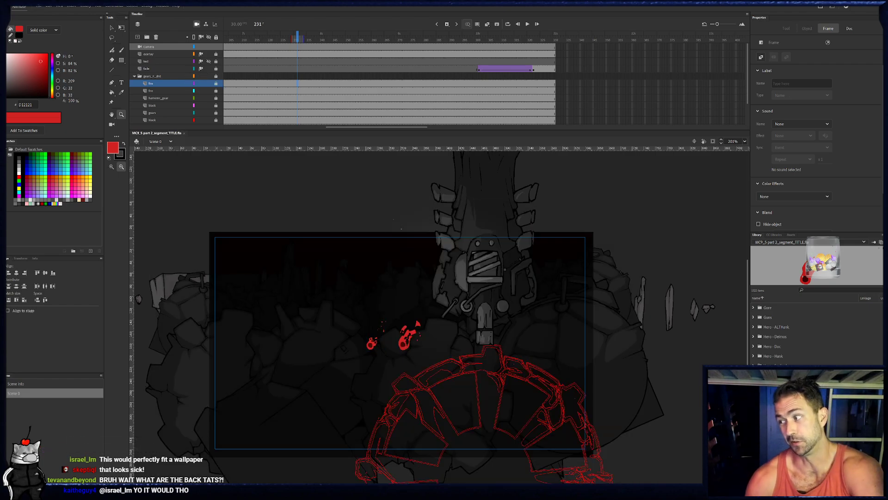
left_click_drag(341, 127, 235, 127)
left_click(226, 39)
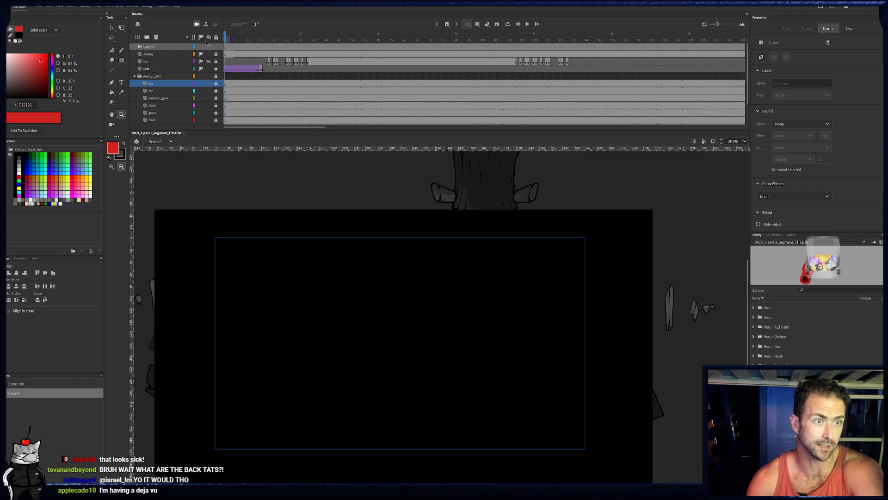
left_click(39, 7)
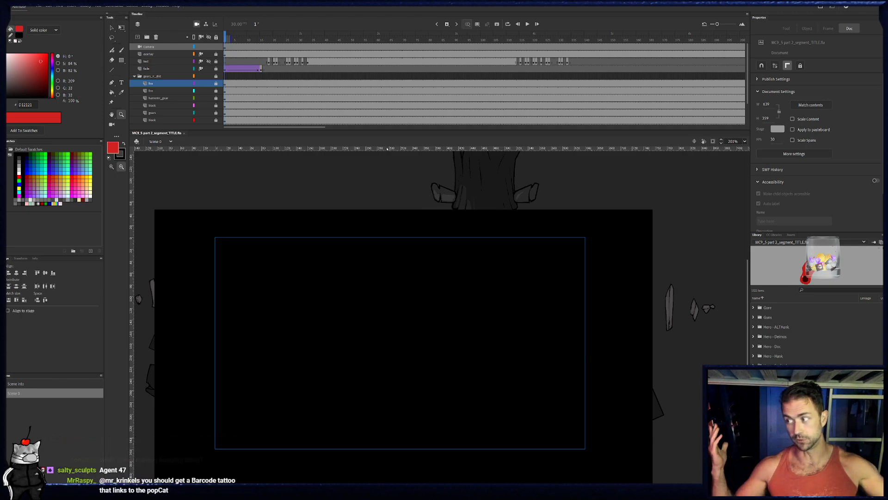
left_click_drag(319, 45, 444, 45)
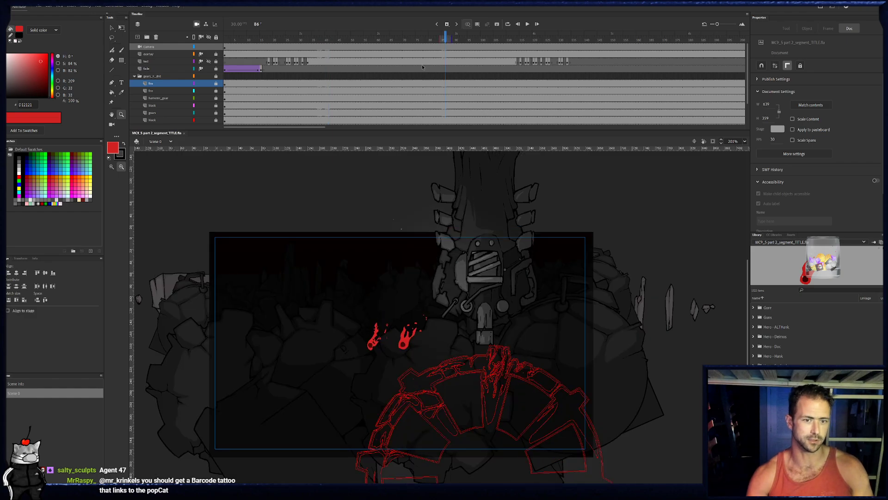